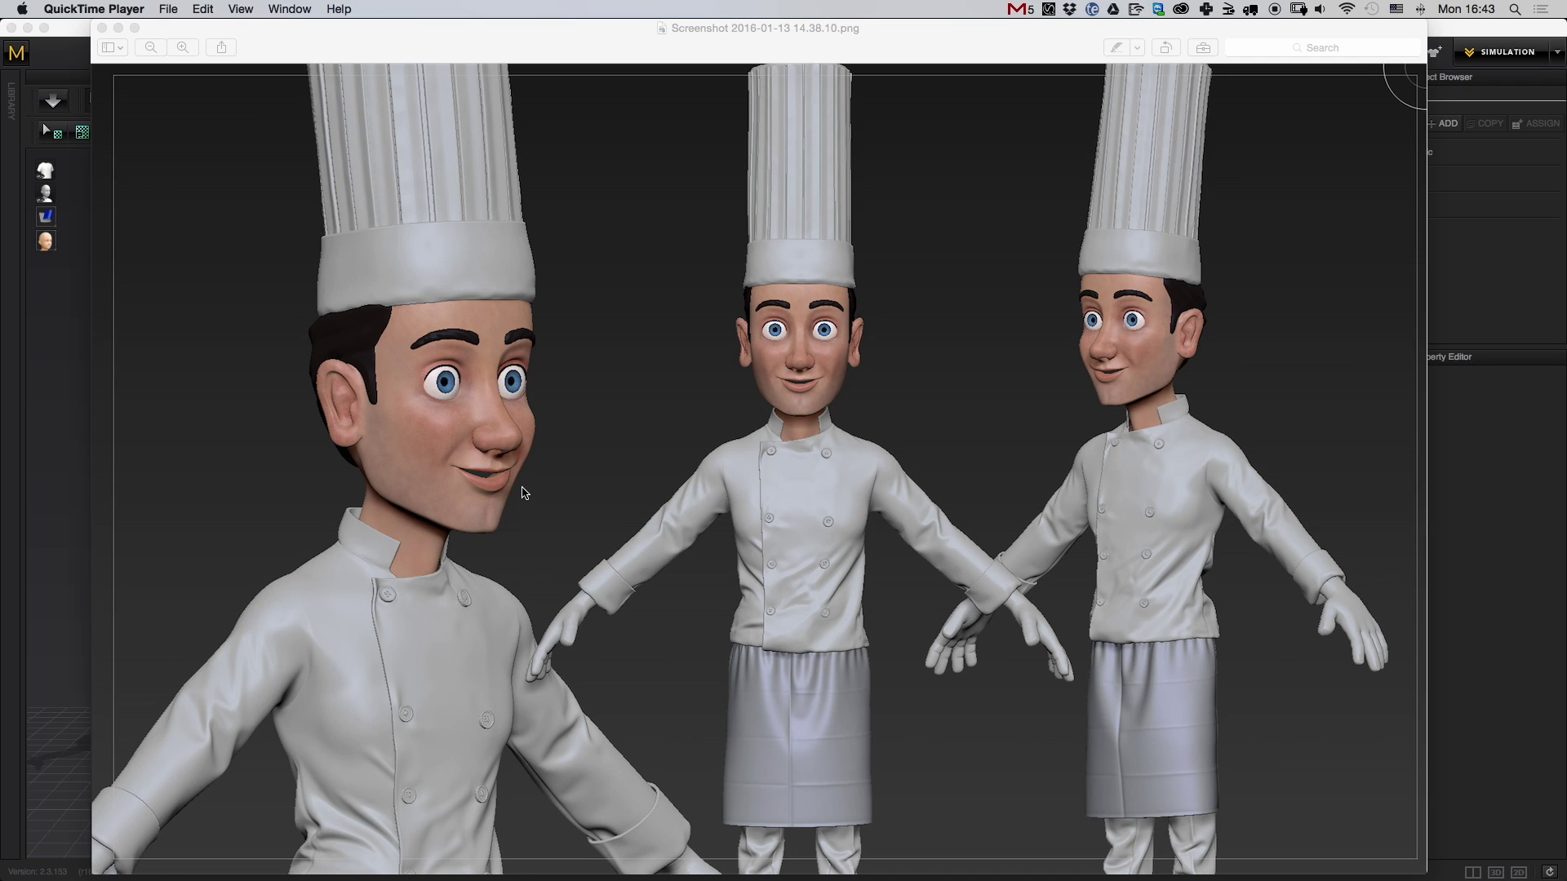
- Review the three views of the chef character reference, then close the image
{"action": "left_click", "coordinate": [908, 191]}
{"action": "left_click_drag", "start_coordinate": [890, 311], "coordinate": [691, 66]}
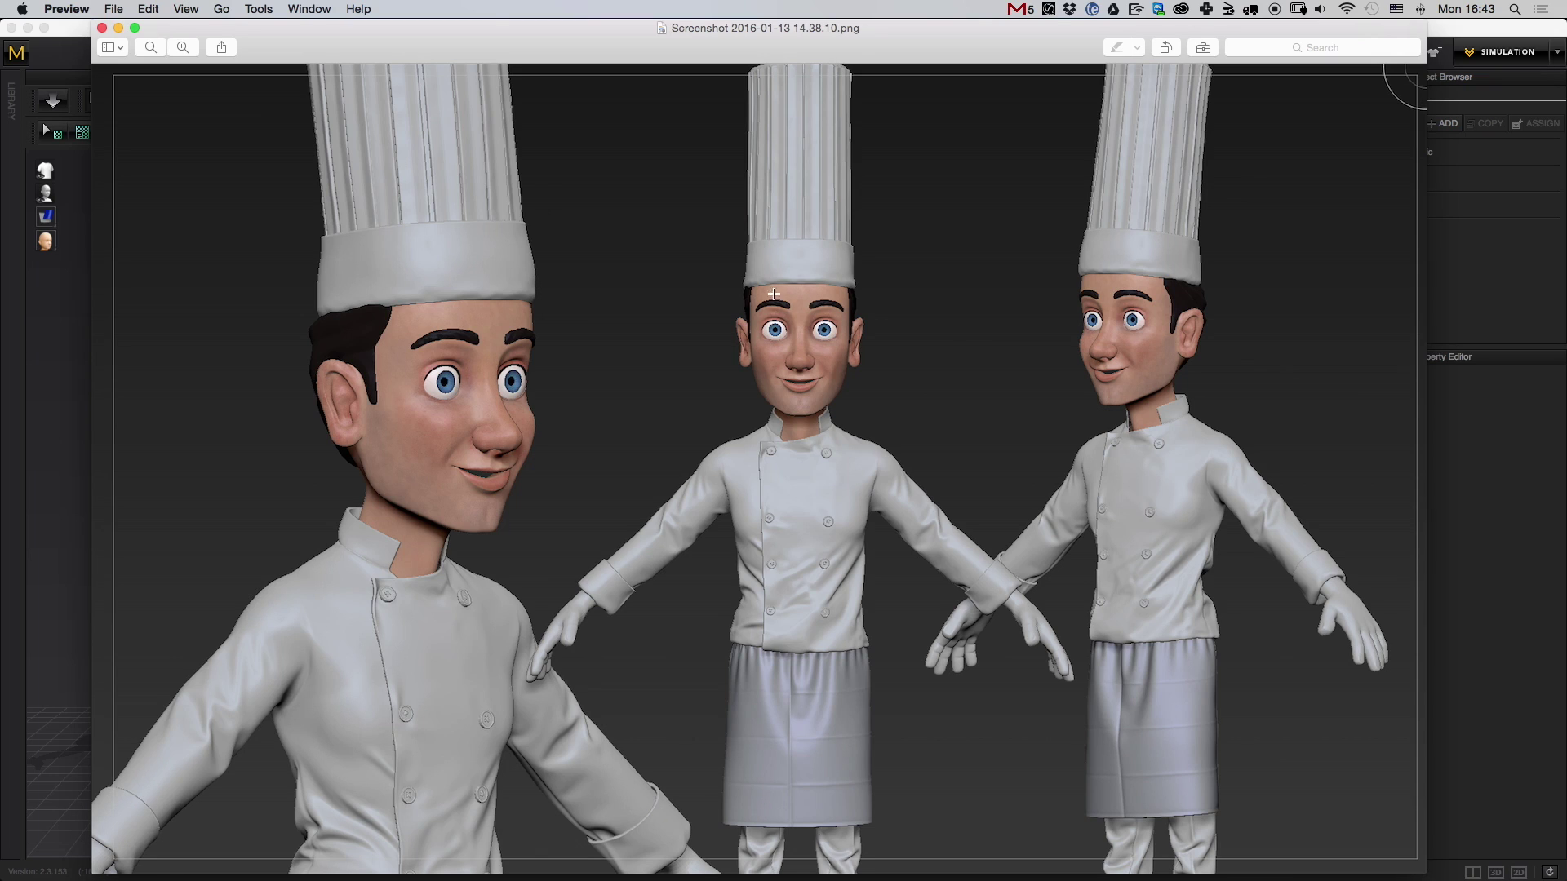
{"action": "left_click", "coordinate": [102, 29]}
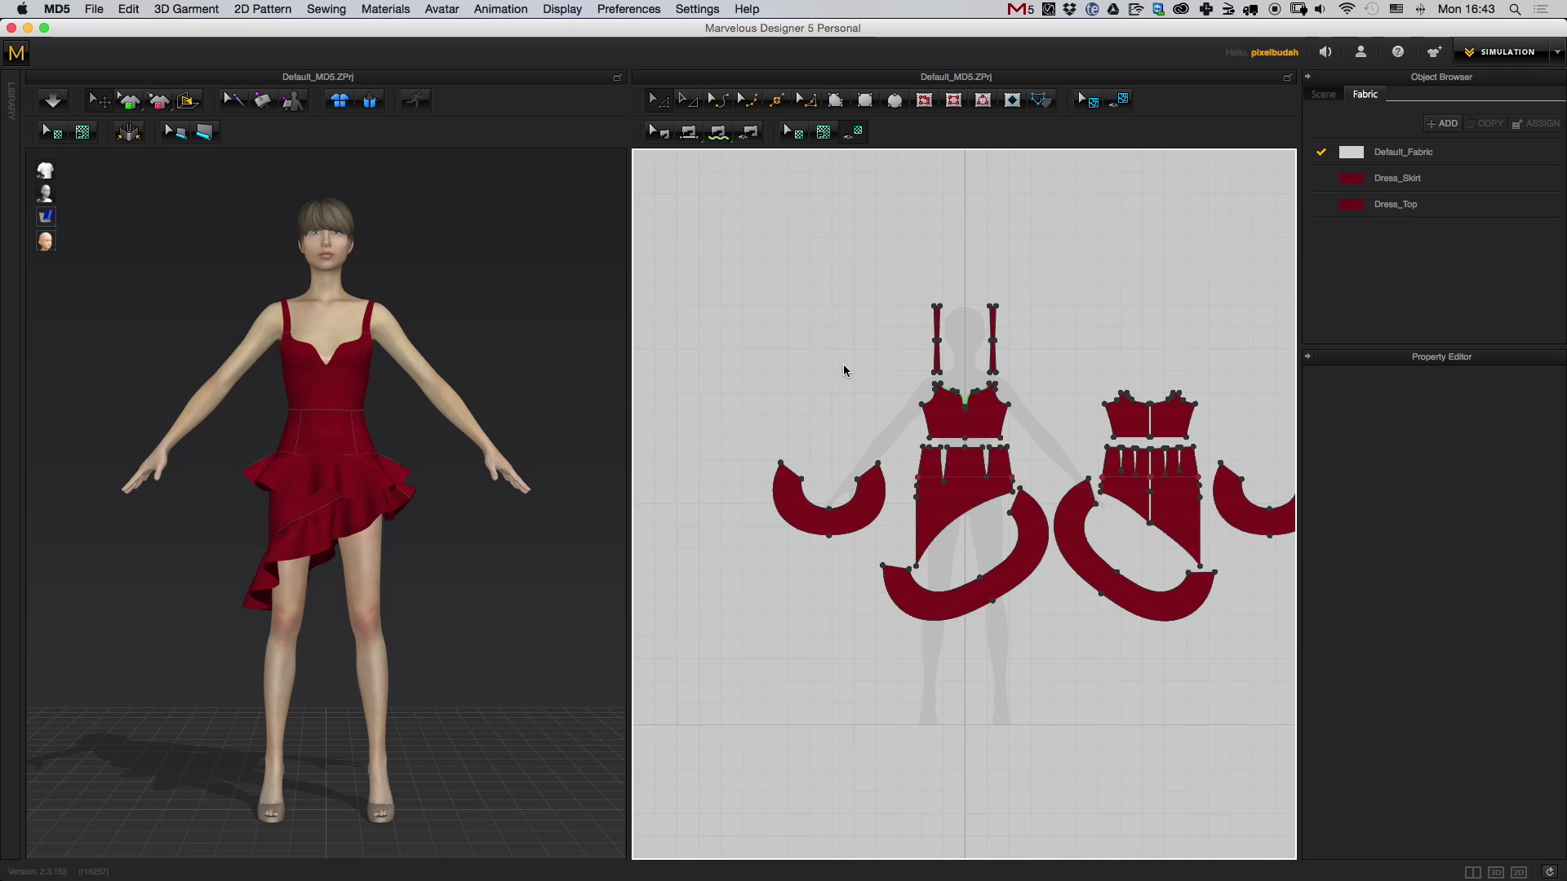
- Look over the sample dress and its patterns, then start a new empty project
{"action": "scroll", "coordinate": [1123, 357], "scroll_direction": "down", "scroll_amount": 3}
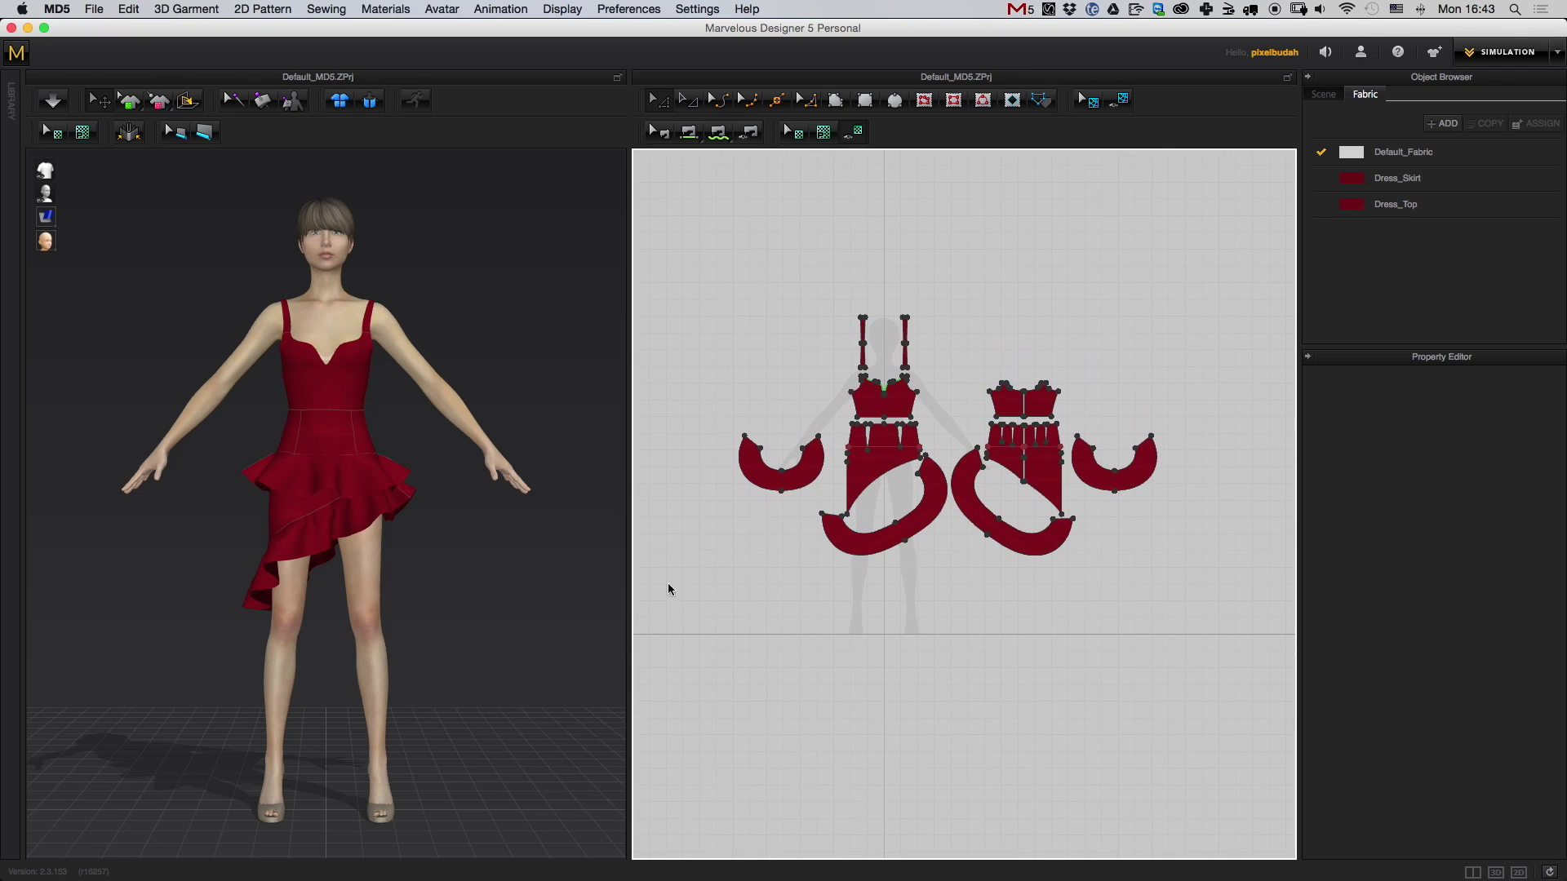
{"action": "right_click_drag", "start_coordinate": [413, 832], "coordinate": [507, 741]}
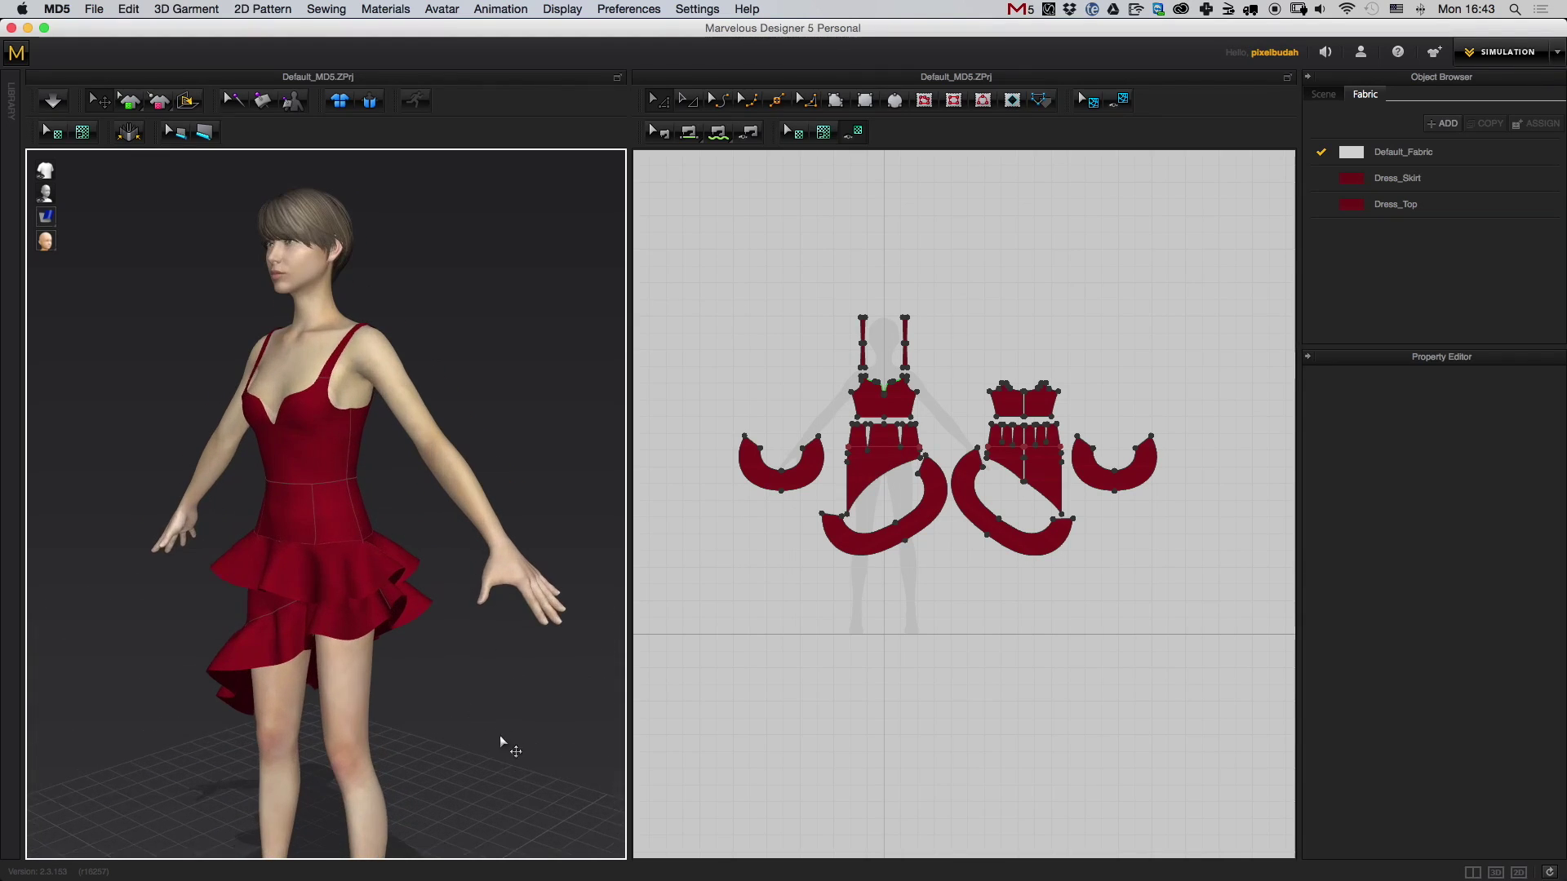
{"action": "scroll", "coordinate": [506, 741], "scroll_direction": "up", "scroll_amount": 3}
{"action": "right_click_drag", "start_coordinate": [956, 661], "coordinate": [960, 583]}
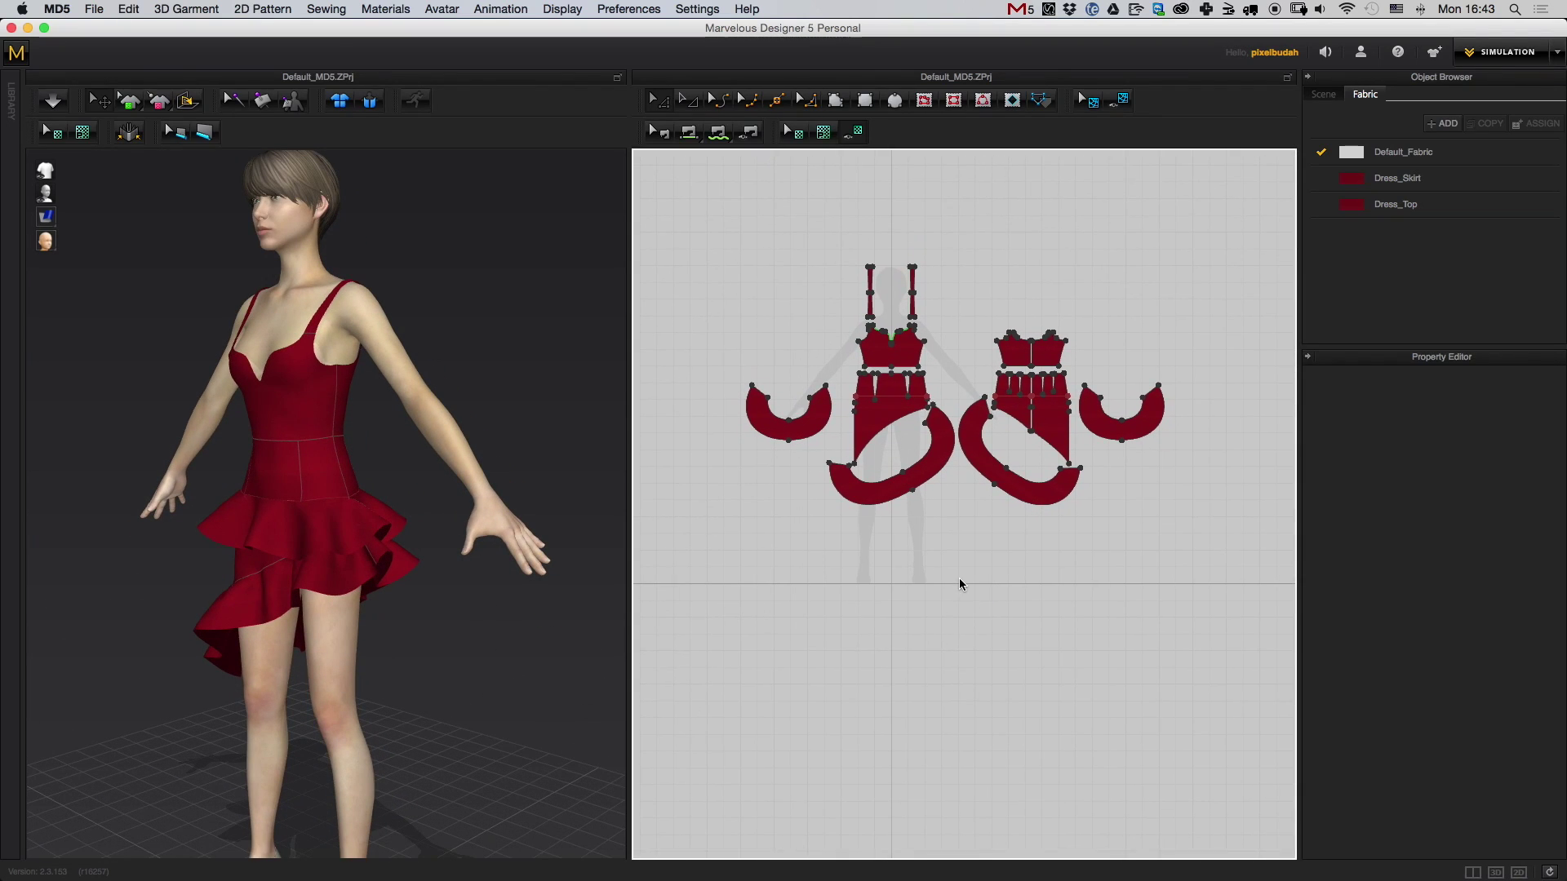
{"action": "key", "text": "super+n"}
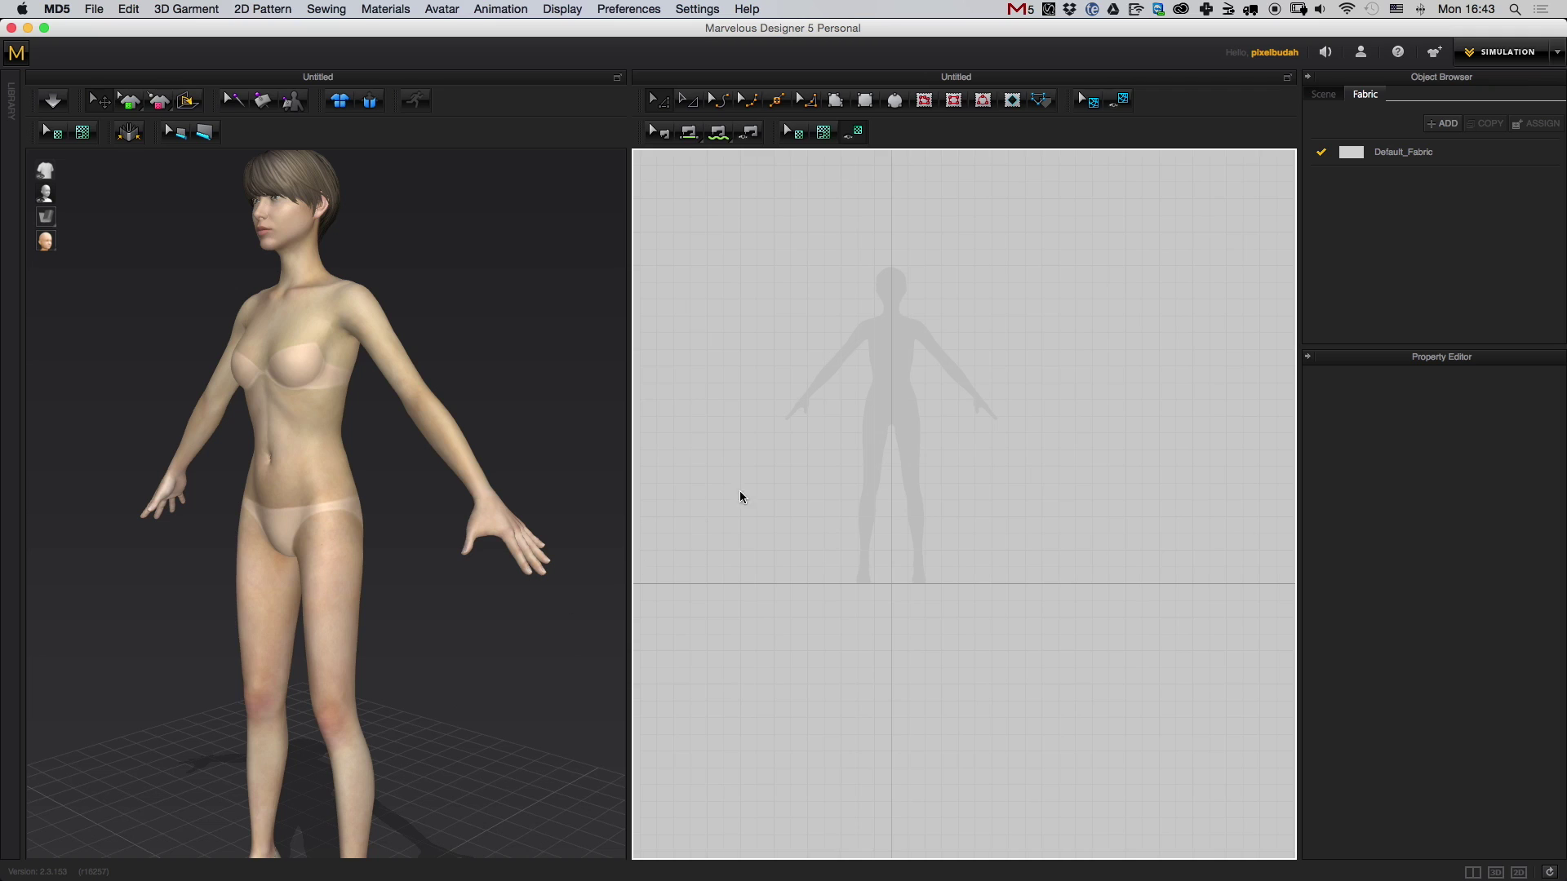
- Replace the female avatar with the short-haired Caucasian male avatar, the fourth preset in the Avatar Editor, and close the editor
{"action": "left_click", "coordinate": [442, 9]}
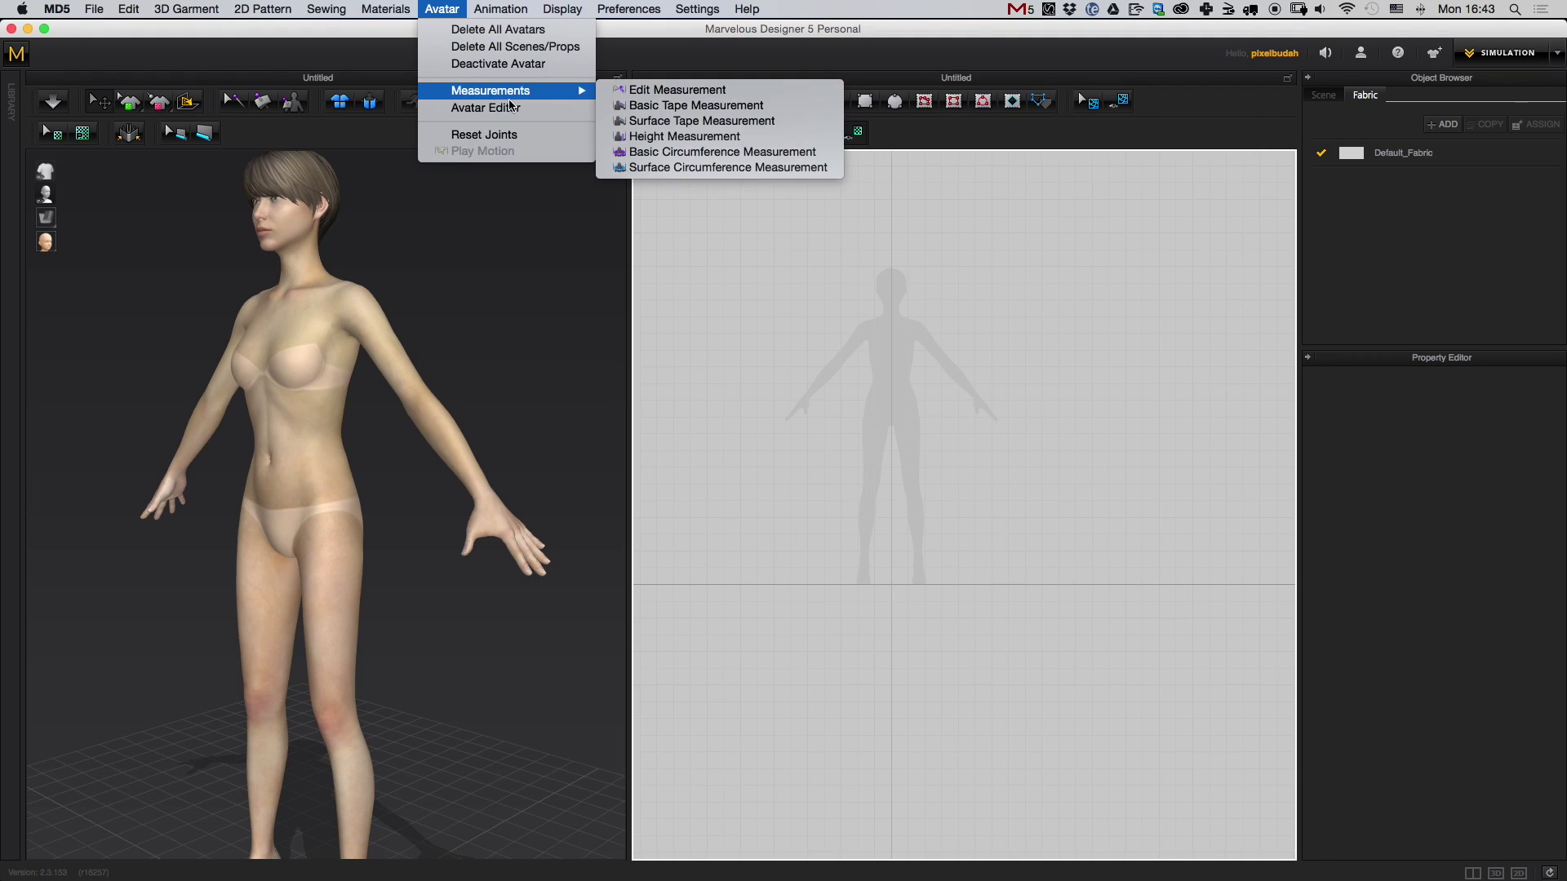
{"action": "left_click", "coordinate": [461, 107]}
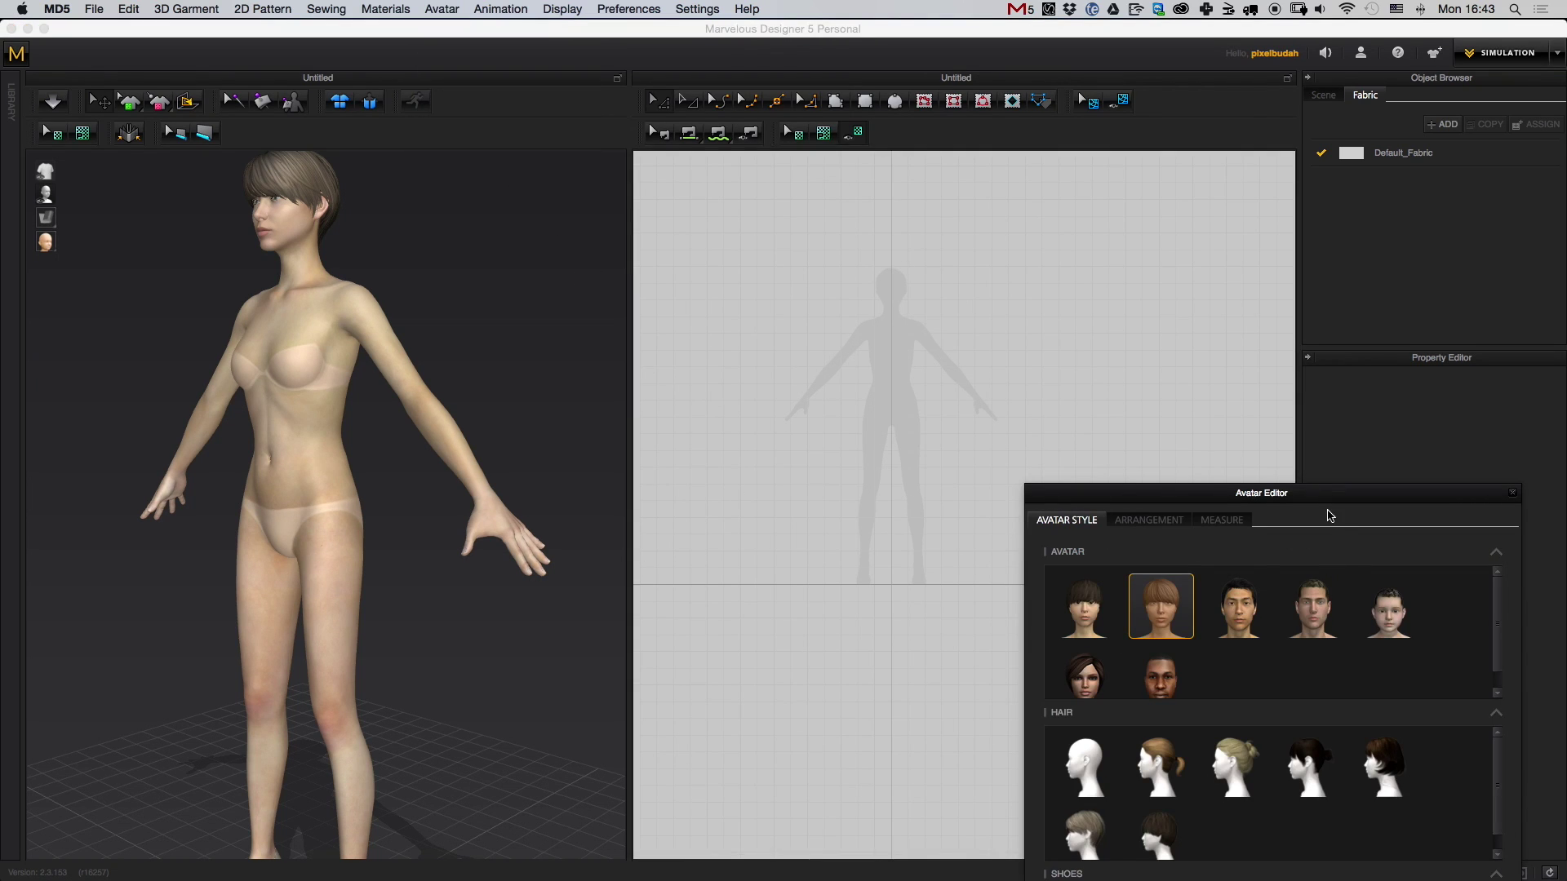
{"action": "left_click_drag", "start_coordinate": [1330, 494], "coordinate": [1048, 216]}
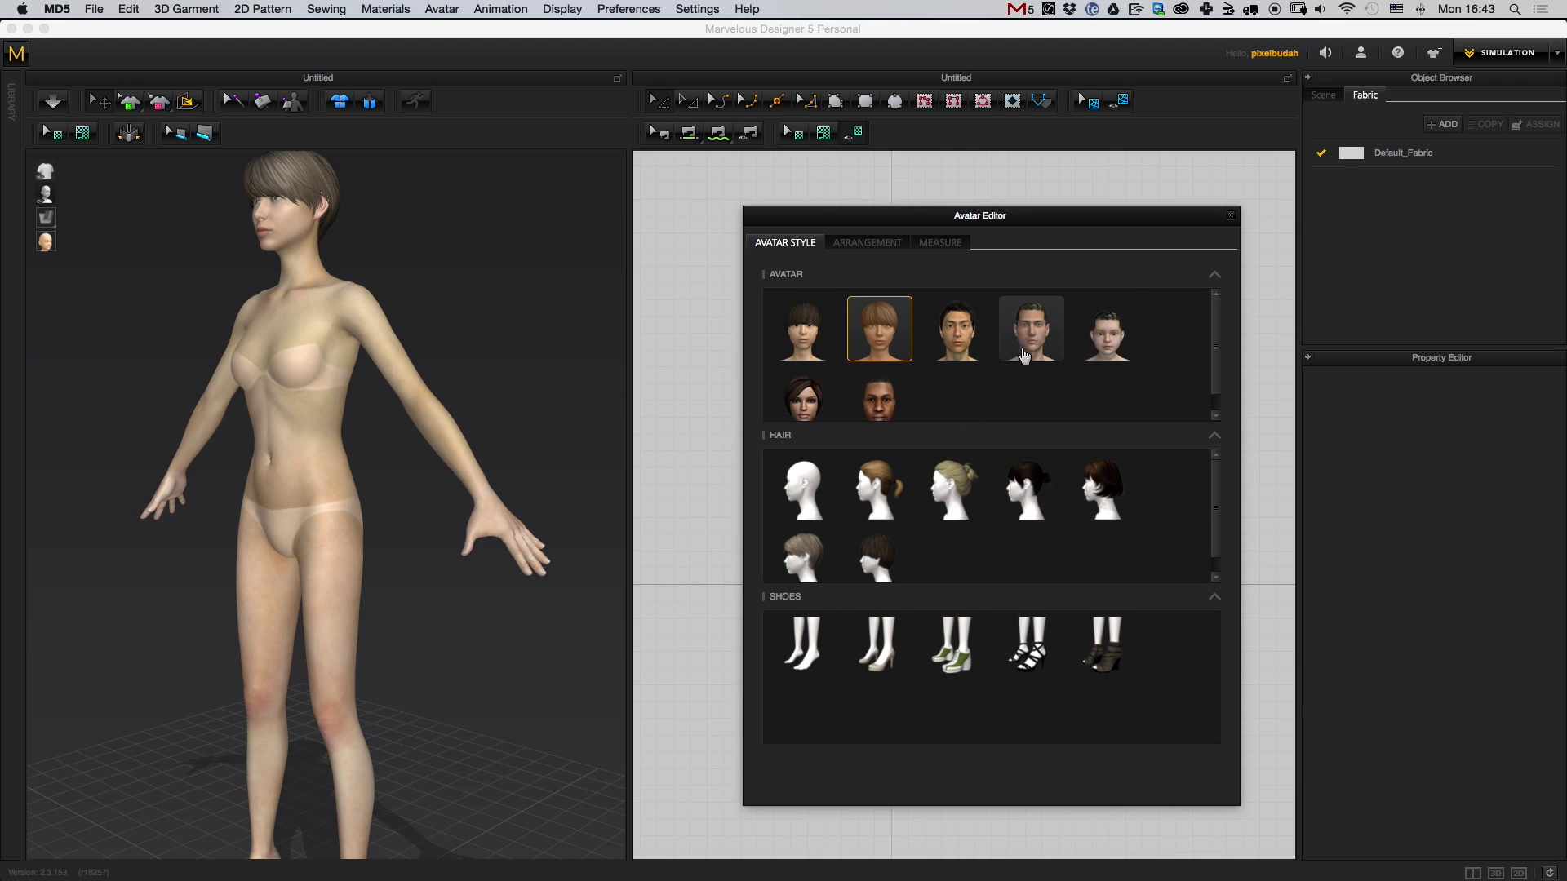
{"action": "left_click", "coordinate": [1033, 343]}
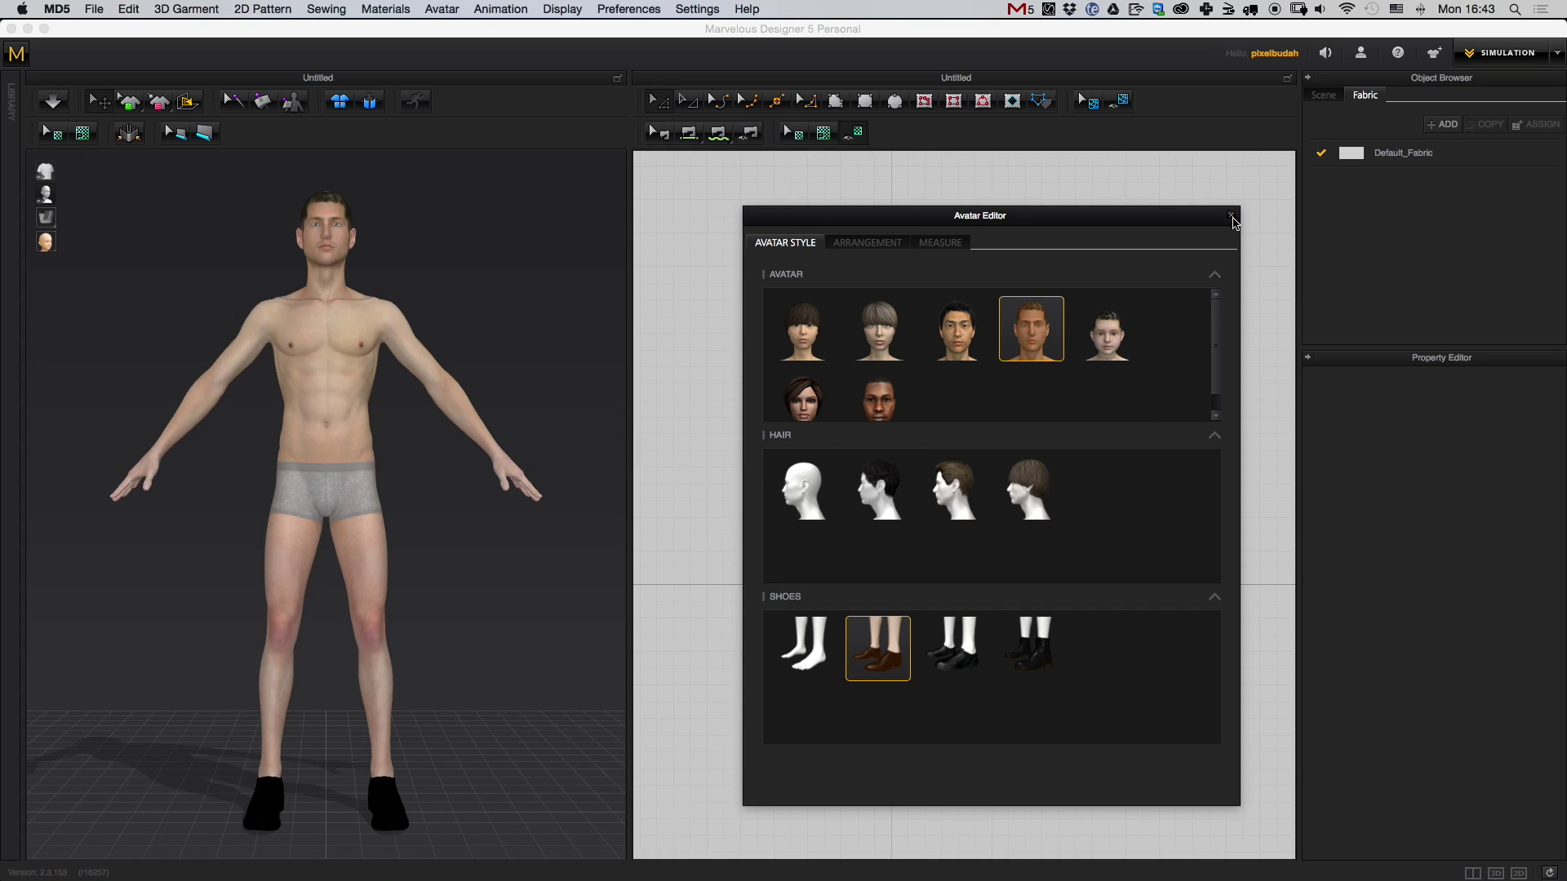
{"action": "left_click", "coordinate": [1231, 216]}
{"action": "scroll", "coordinate": [468, 490], "scroll_direction": "up", "scroll_amount": 6}
{"action": "right_click_drag", "start_coordinate": [518, 650], "coordinate": [464, 586]}
- Switch to Preview, examine the pleats and band in the chef's hat reference photos, and put the window away
{"action": "key", "text": "super+Tab"}
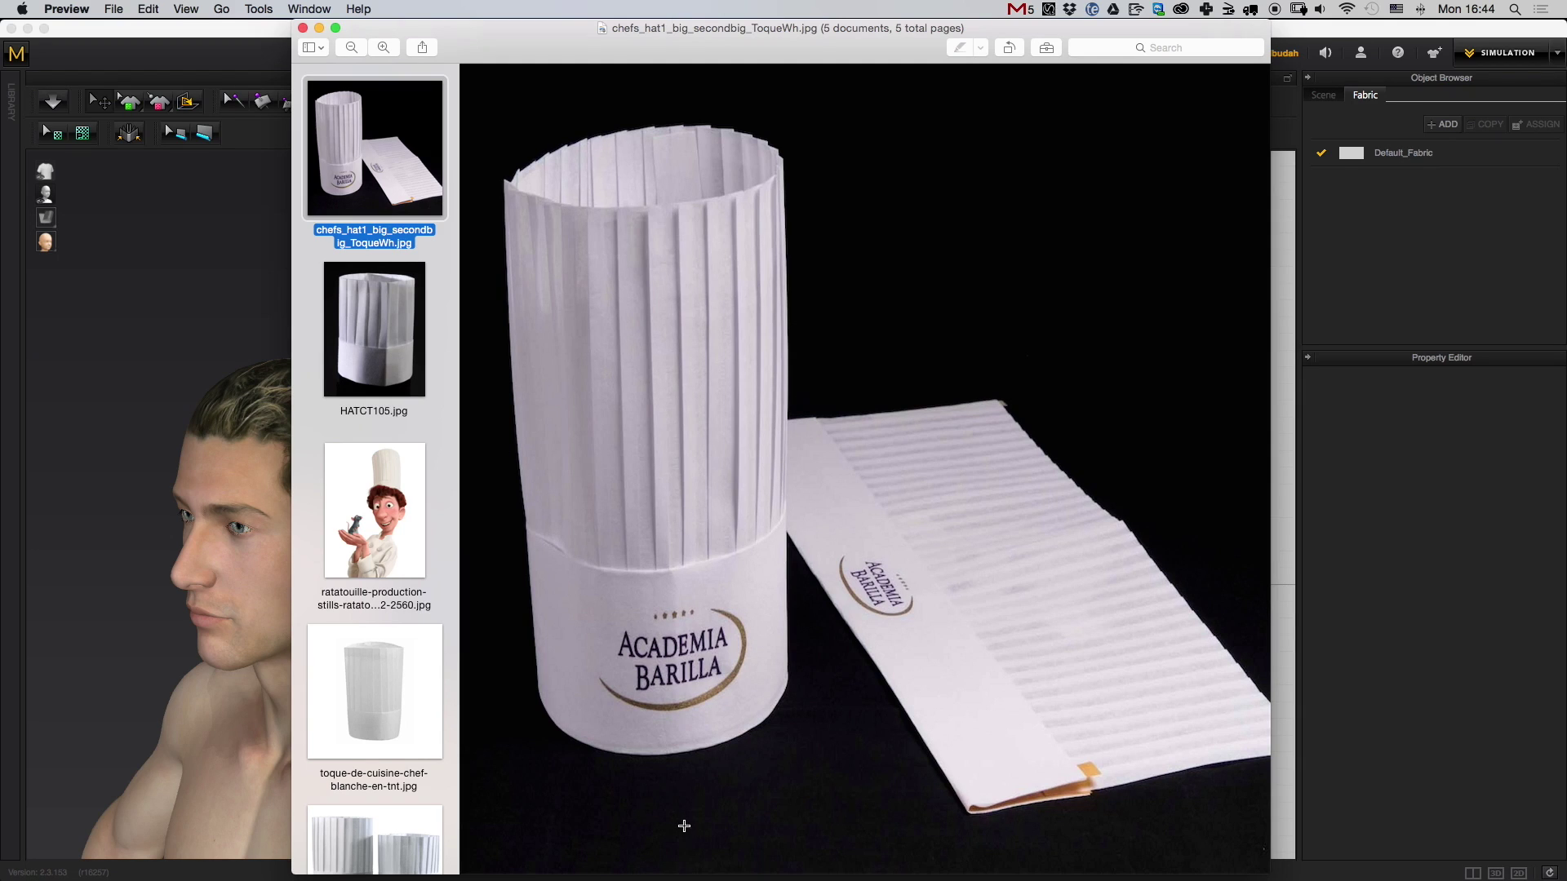
{"action": "left_click", "coordinate": [391, 518]}
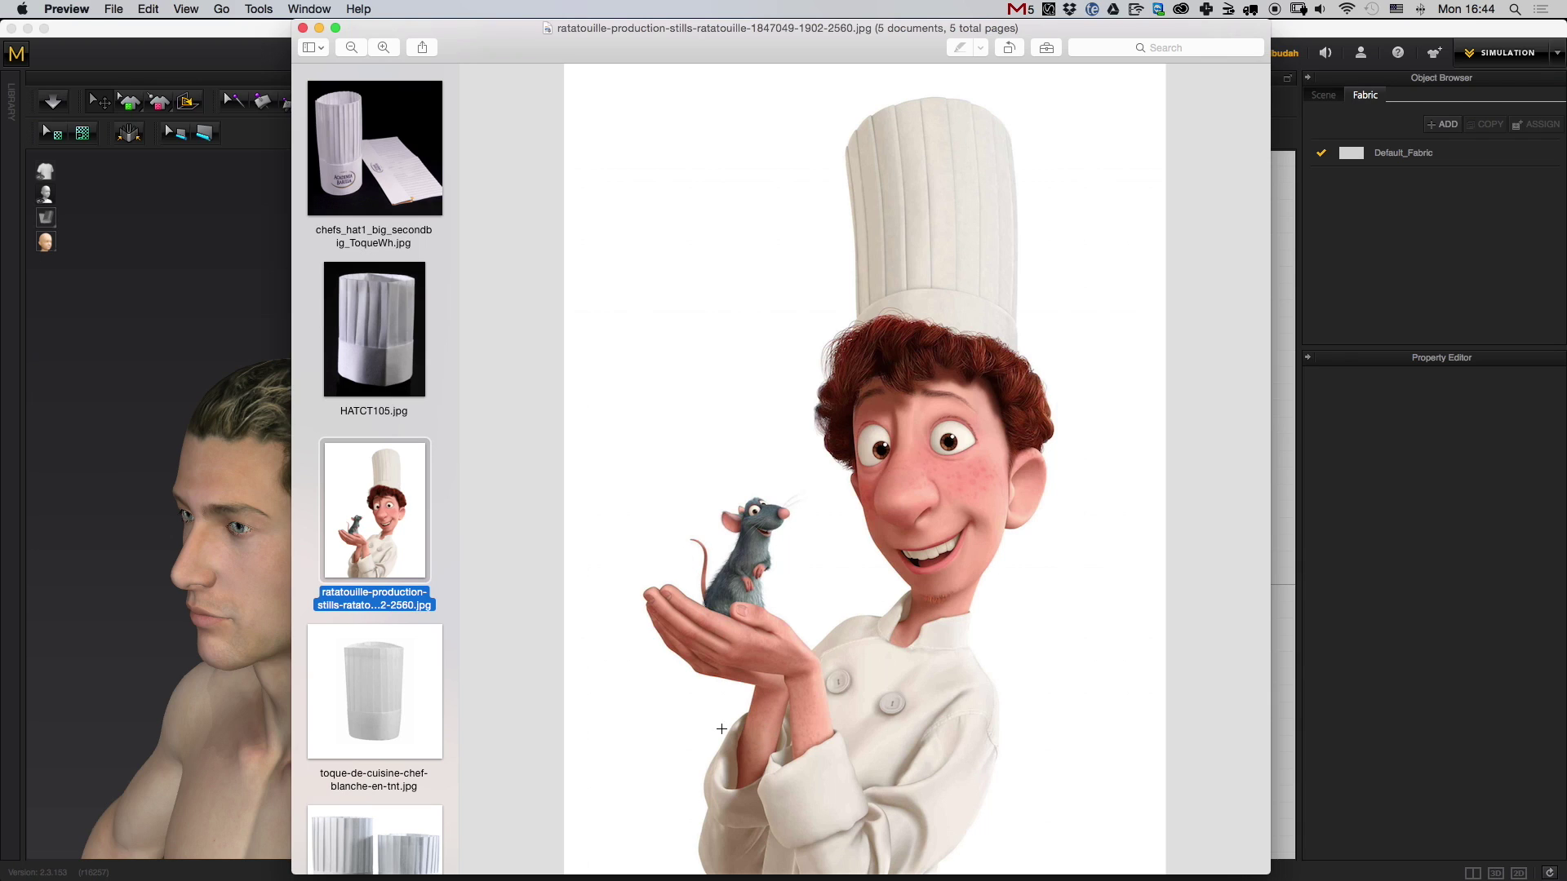
{"action": "key", "text": "Down"}
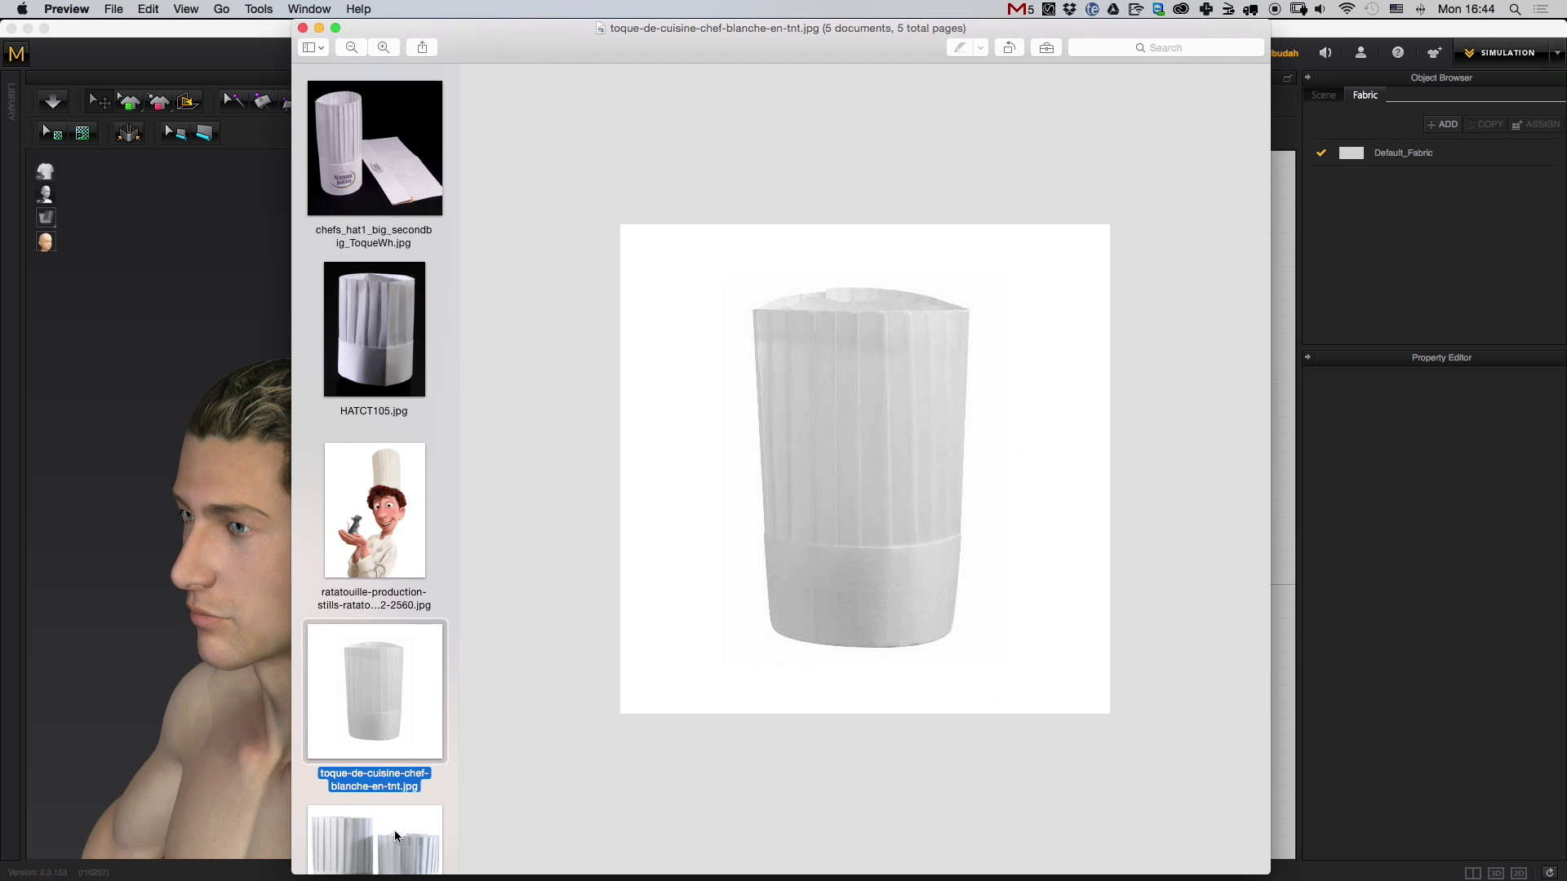
{"action": "key", "text": "Down"}
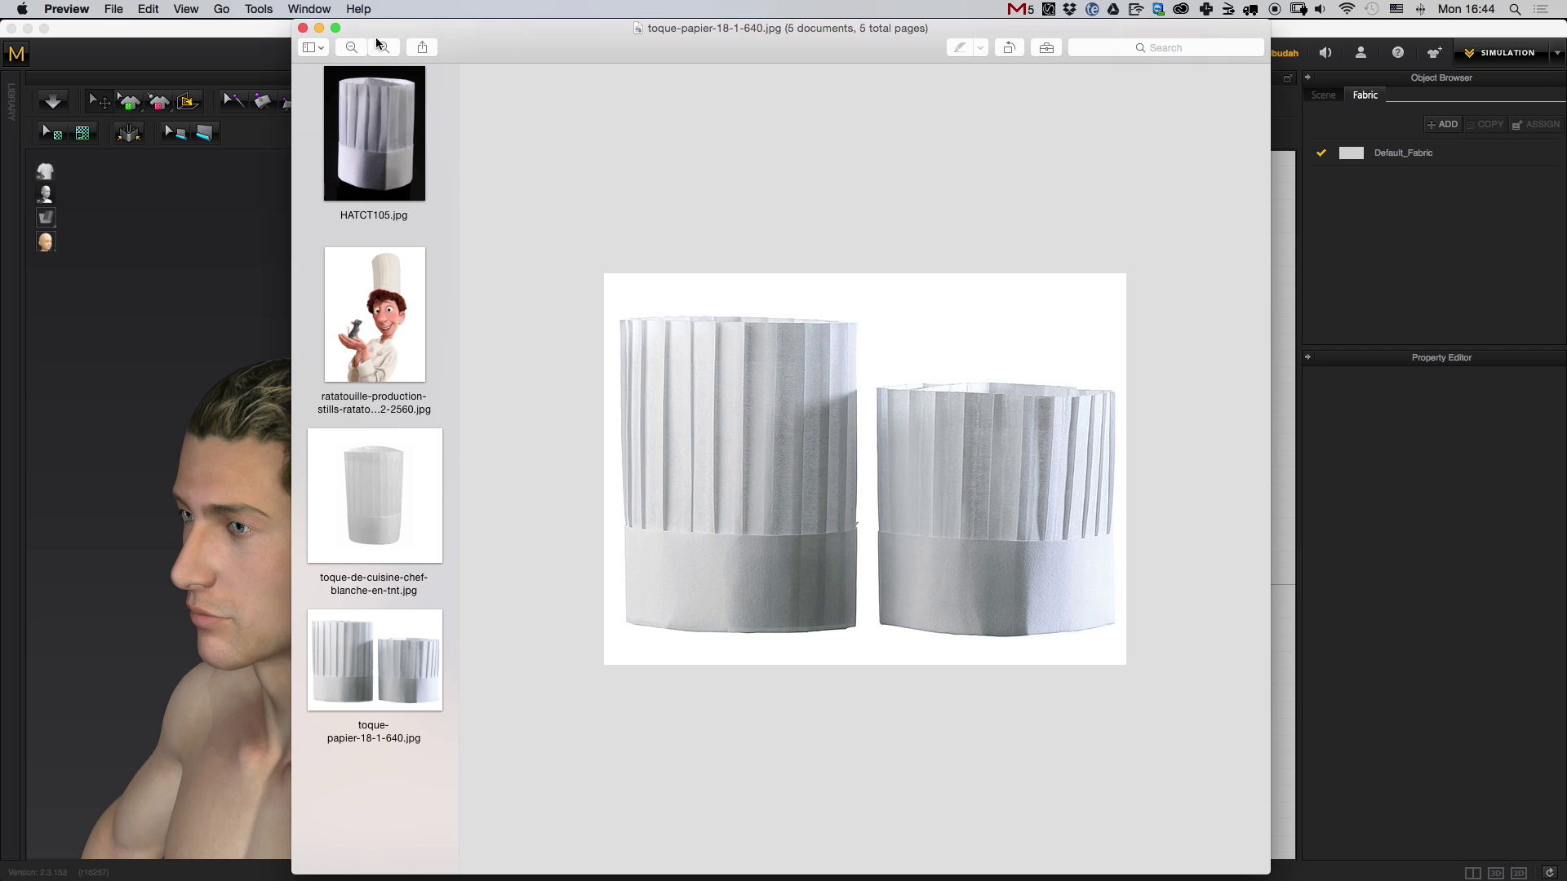
{"action": "key", "text": "super+m"}
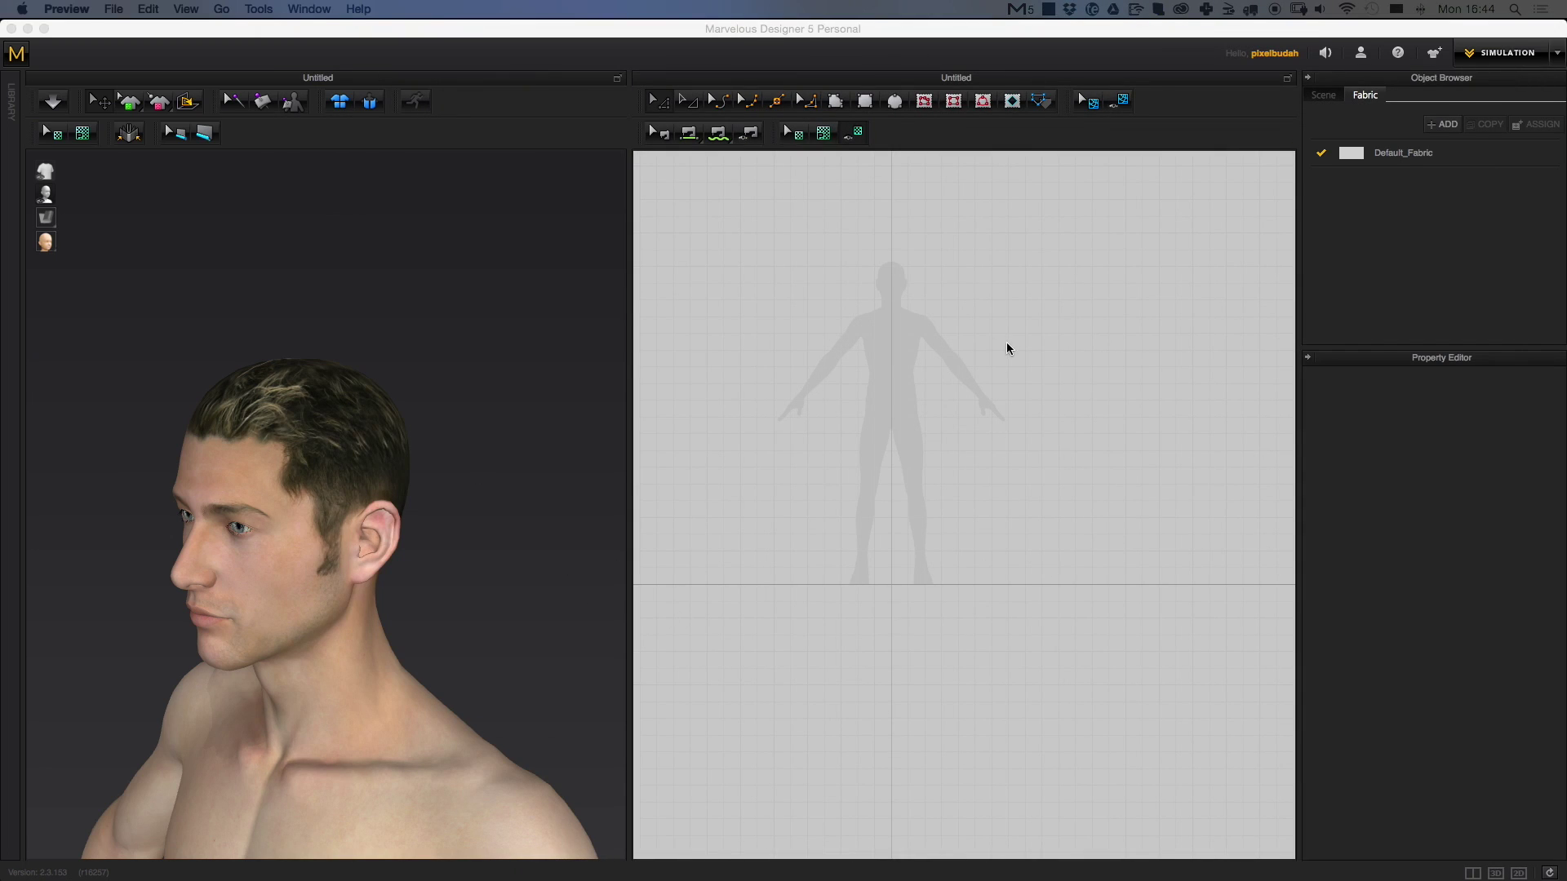
- Draw a rectangular pattern about 412 mm tall over the upper part of the avatar's head silhouette, extending above it
{"action": "left_click", "coordinate": [1007, 346]}
{"action": "scroll", "coordinate": [990, 521], "scroll_direction": "up", "scroll_amount": 5}
{"action": "scroll", "coordinate": [971, 604], "scroll_direction": "up", "scroll_amount": 2}
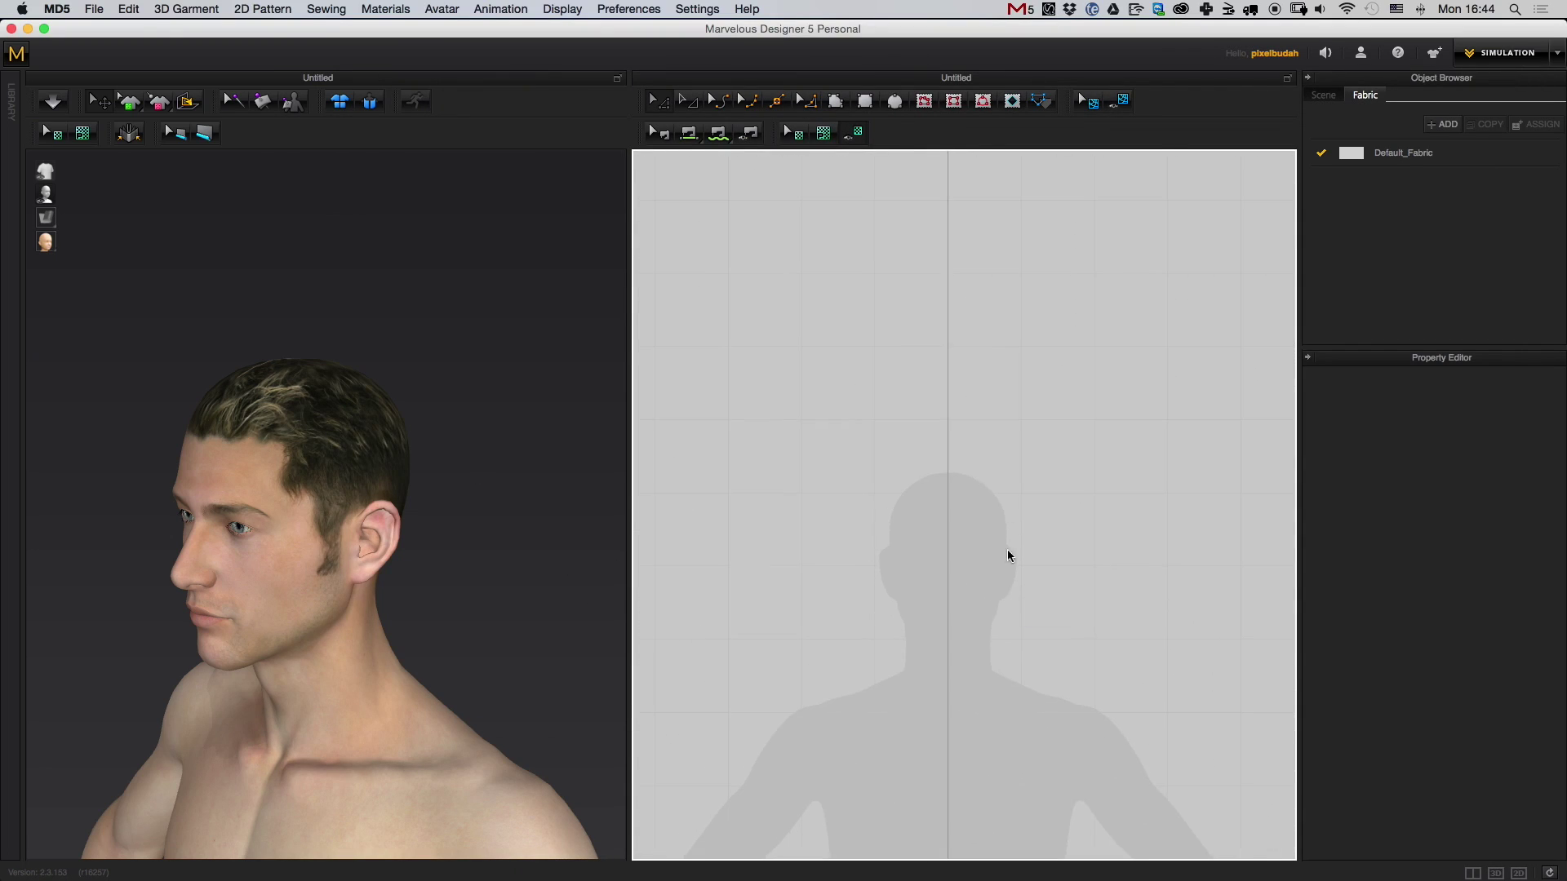
{"action": "left_click", "coordinate": [865, 100]}
{"action": "left_click_drag", "start_coordinate": [843, 237], "coordinate": [1063, 541]}
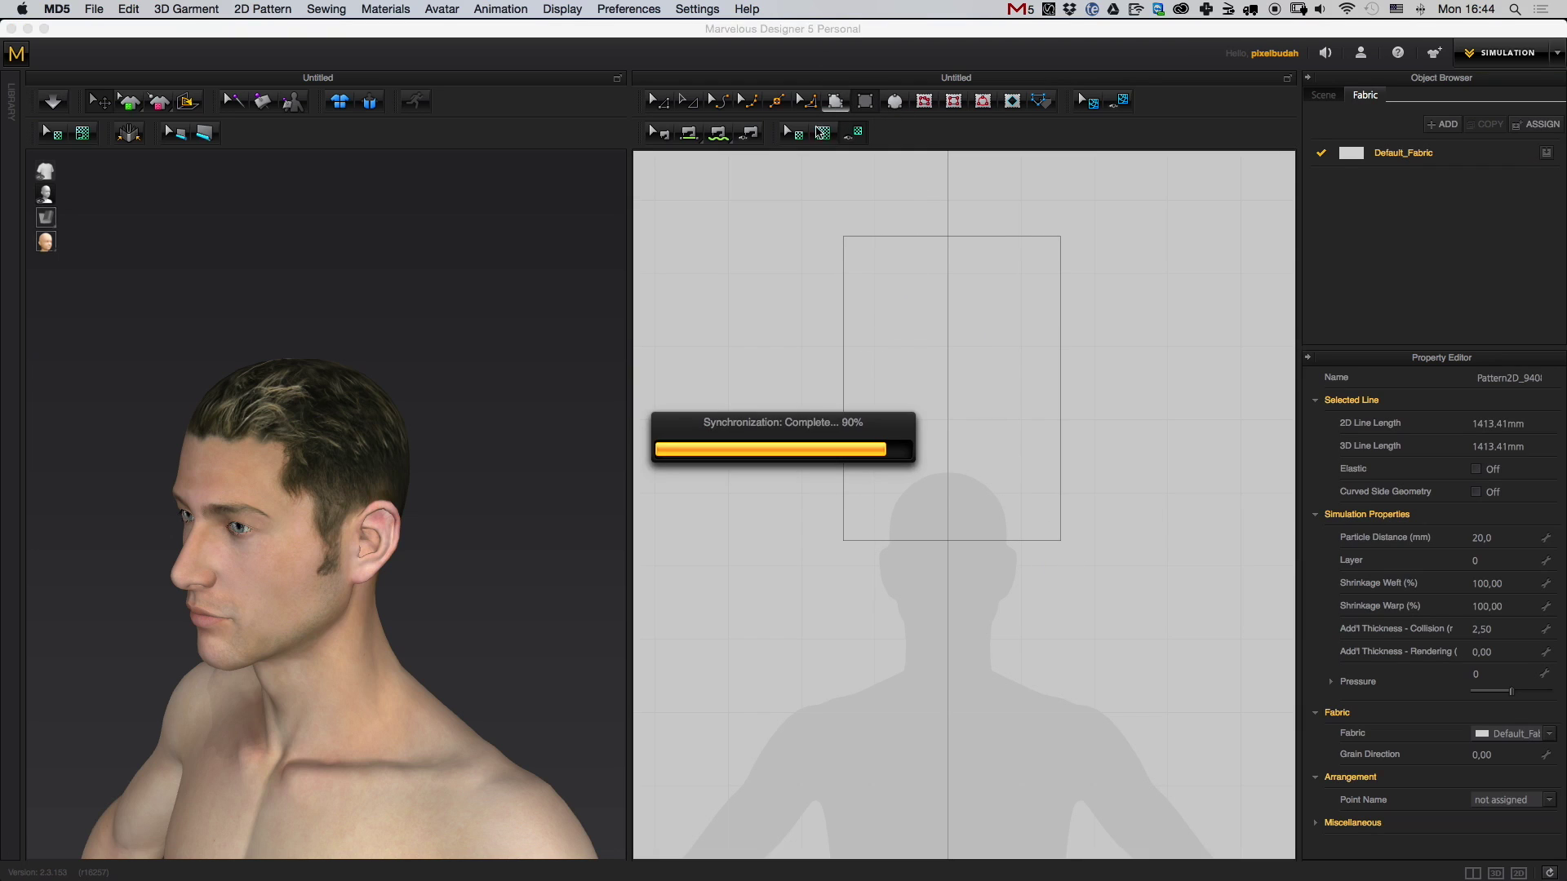
- Move the rectangular panel in 3D closer to the avatar so it stands just in front of the forehead
{"action": "left_click", "coordinate": [688, 100]}
{"action": "right_click_drag", "start_coordinate": [506, 440], "coordinate": [363, 555]}
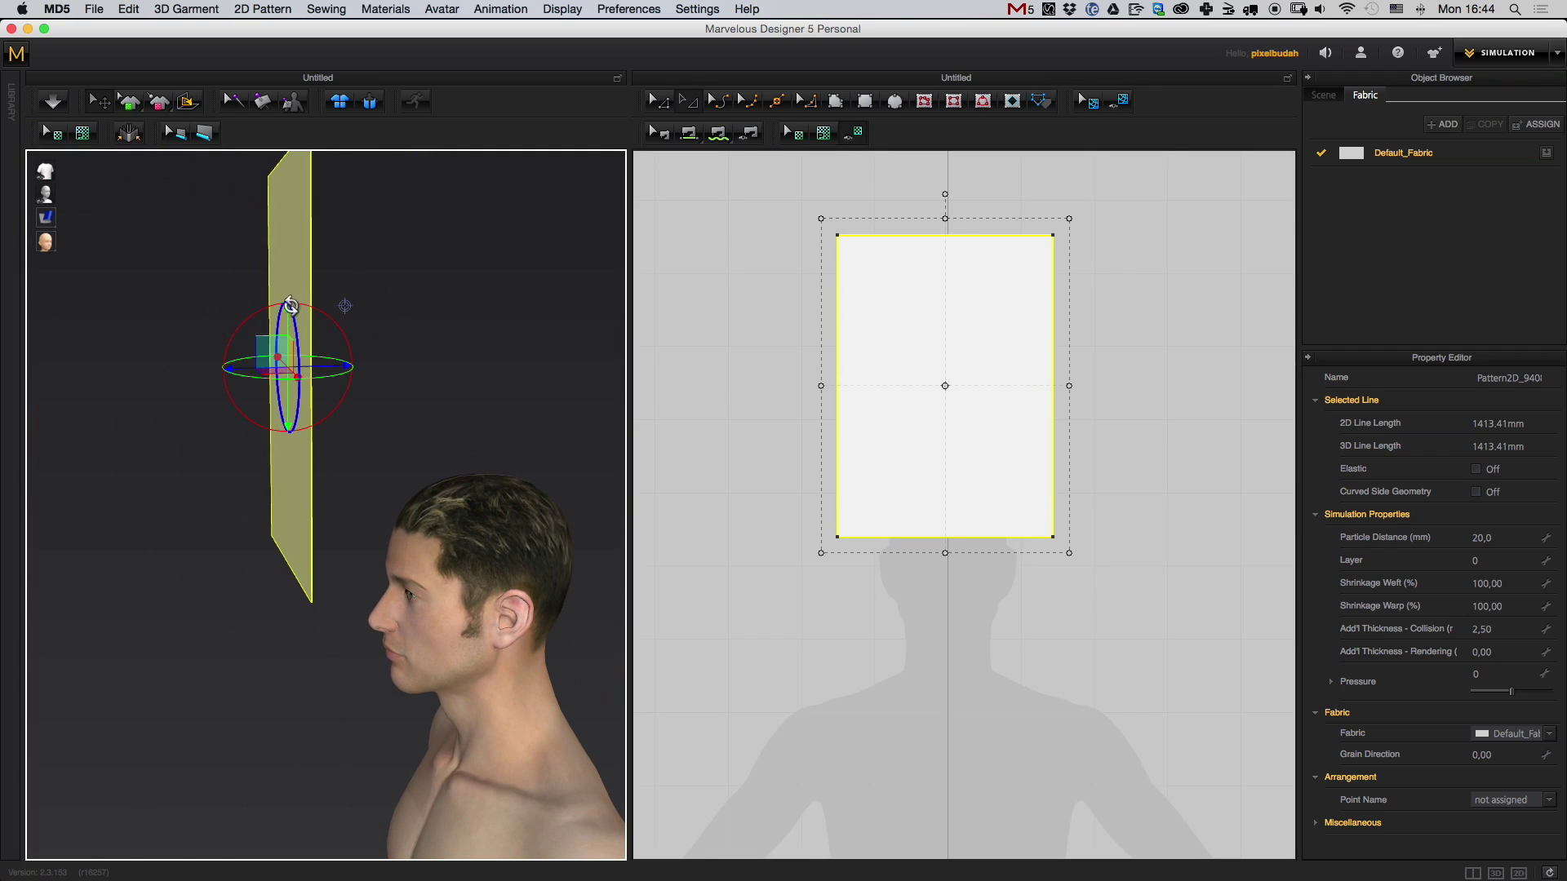
{"action": "left_click_drag", "start_coordinate": [273, 353], "coordinate": [375, 353]}
{"action": "right_click_drag", "start_coordinate": [396, 445], "coordinate": [578, 556]}
{"action": "middle_click_drag", "start_coordinate": [578, 559], "coordinate": [572, 564]}
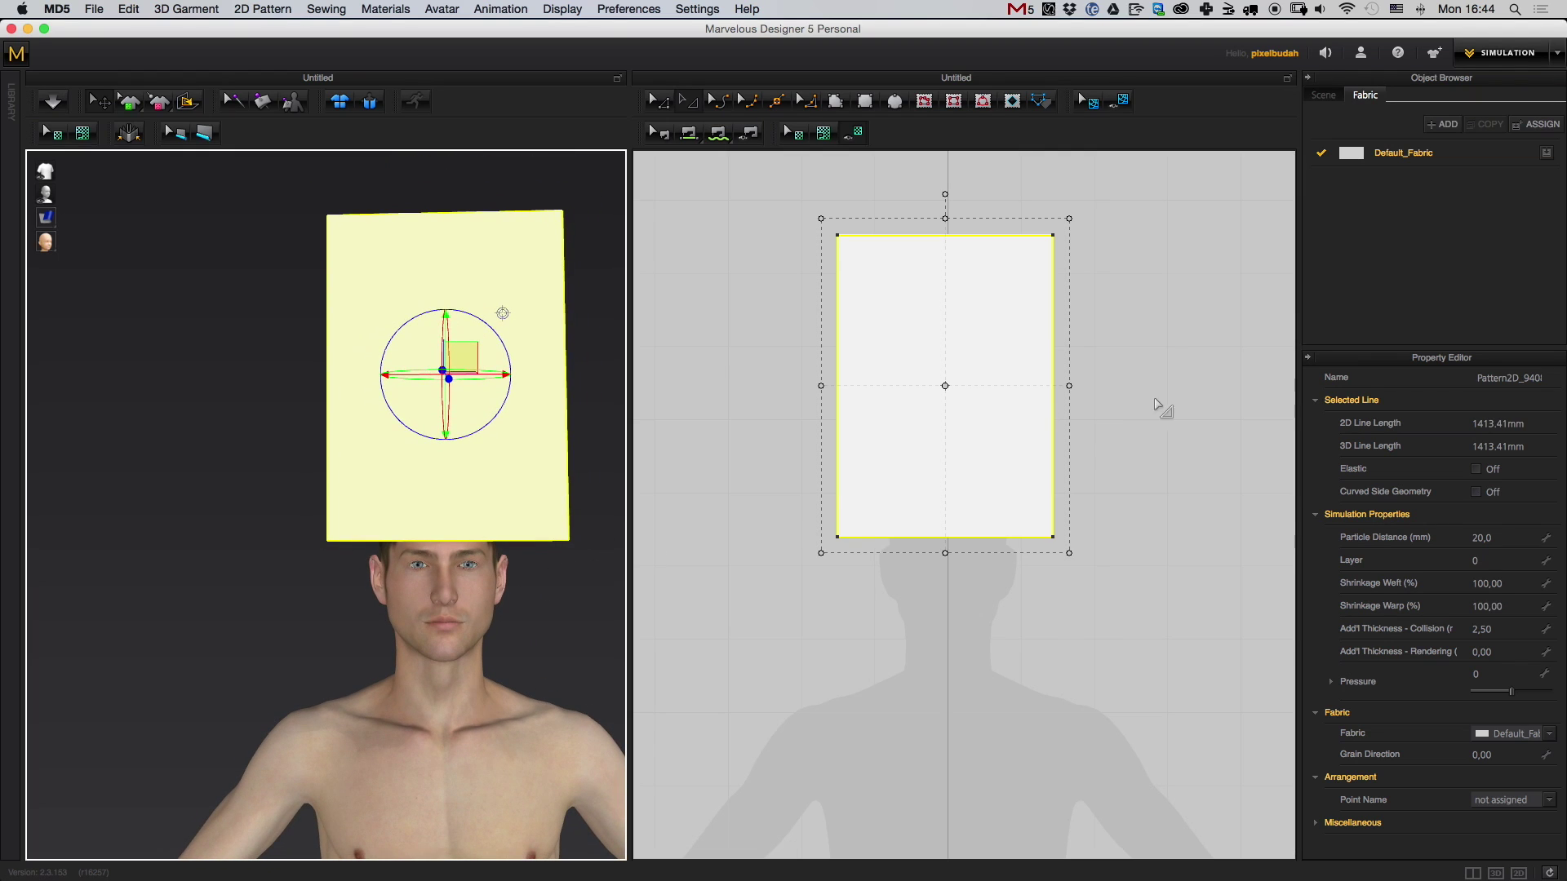
- Duplicate the rectangular pattern and place the copy beside the original, roughly level with it
{"action": "left_click", "coordinate": [1159, 408]}
{"action": "middle_click_drag", "start_coordinate": [1160, 429], "coordinate": [984, 444]}
{"action": "scroll", "coordinate": [966, 471], "scroll_direction": "down", "scroll_amount": 3}
{"action": "left_click", "coordinate": [849, 494]}
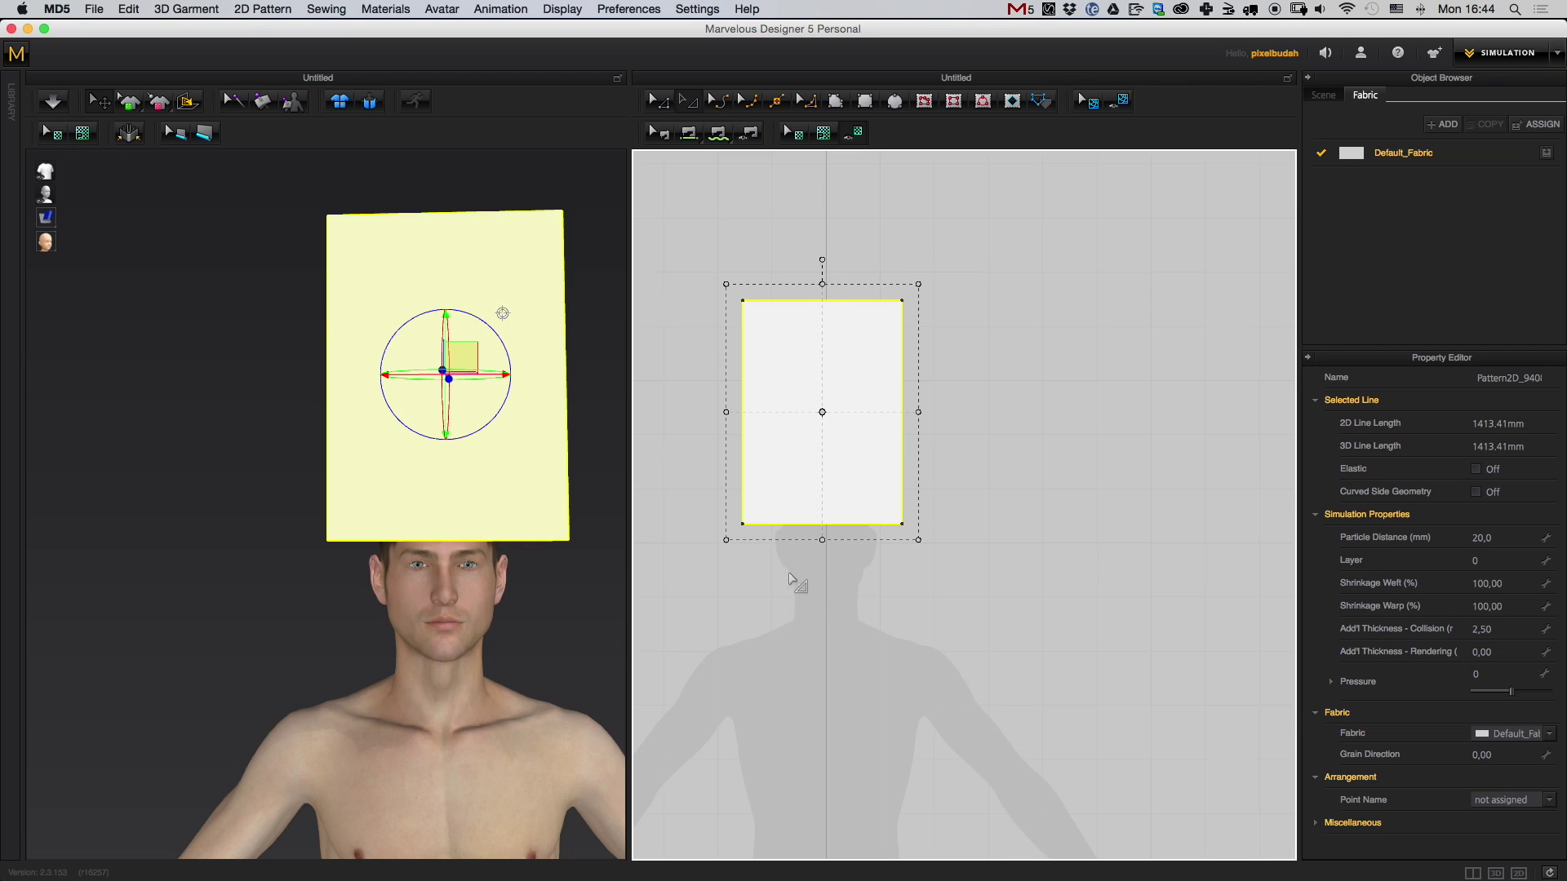
{"action": "middle_click_drag", "start_coordinate": [848, 588], "coordinate": [800, 630]}
{"action": "key", "text": "super+c"}
{"action": "key", "text": "super+v"}
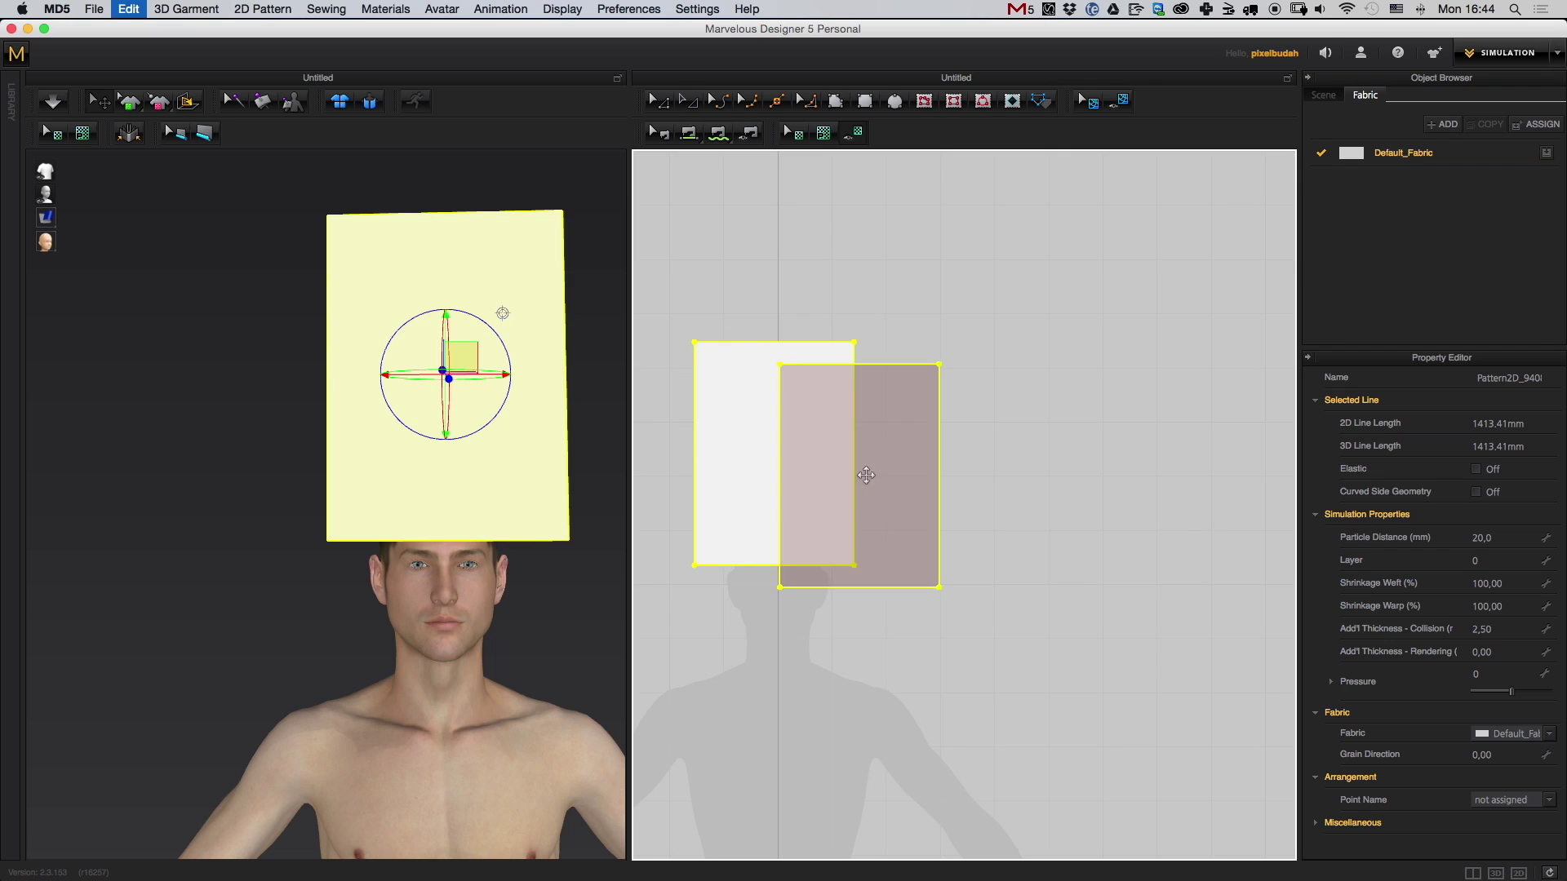
{"action": "left_click", "coordinate": [991, 490]}
{"action": "left_click_drag", "start_coordinate": [1021, 463], "coordinate": [1020, 448]}
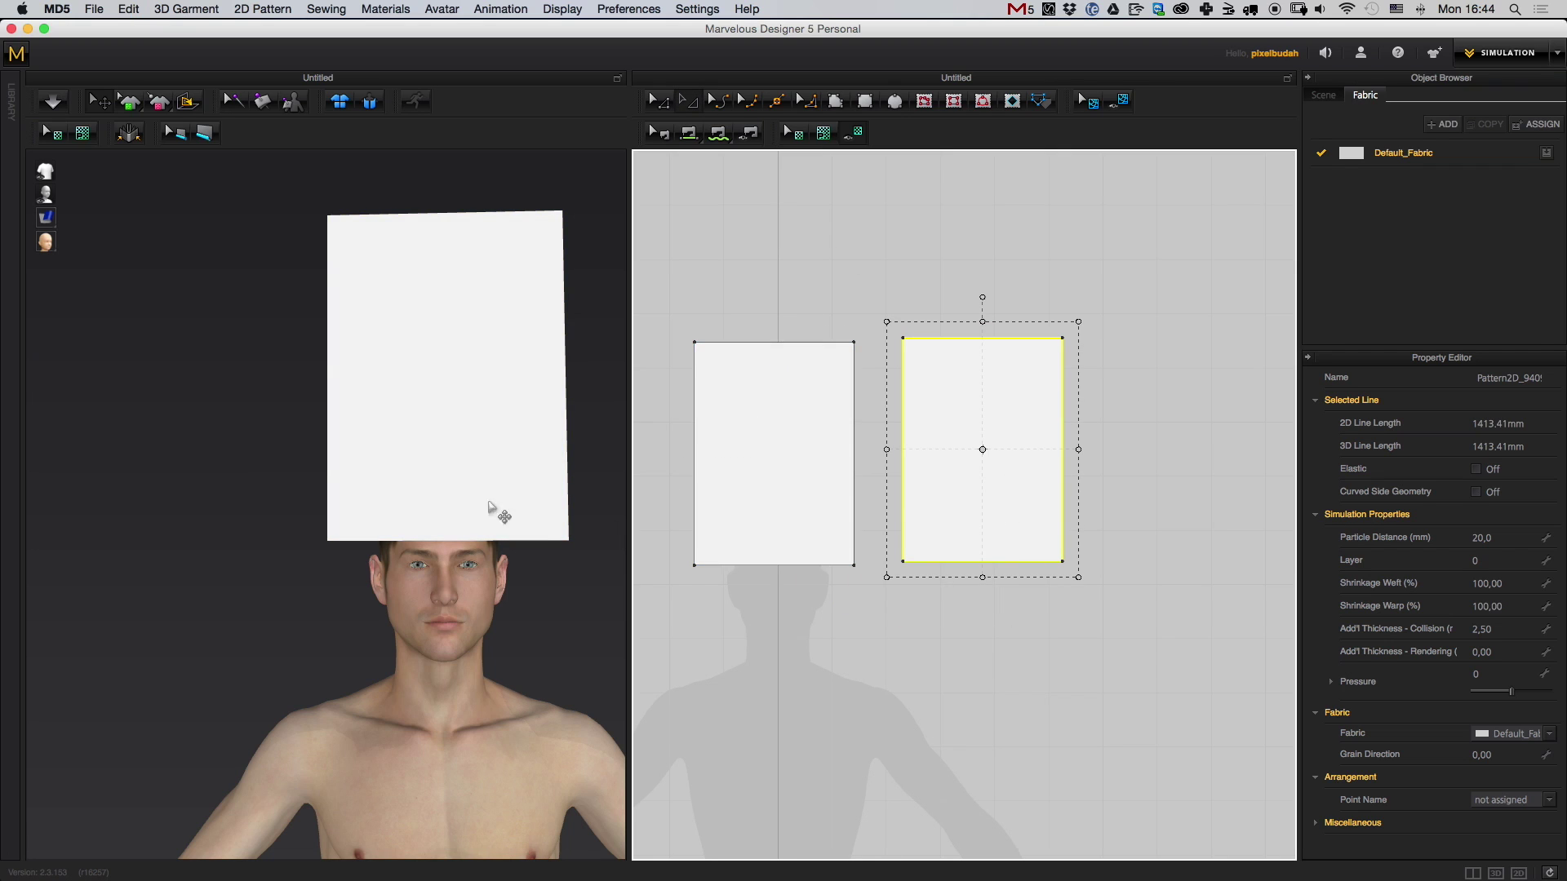
- Move the duplicate panel backward and up in 3D so it stands behind the avatar's head
{"action": "middle_click_drag", "start_coordinate": [461, 494], "coordinate": [208, 555]}
{"action": "right_click_drag", "start_coordinate": [423, 576], "coordinate": [356, 604]}
{"action": "scroll", "coordinate": [355, 604], "scroll_direction": "down", "scroll_amount": 10}
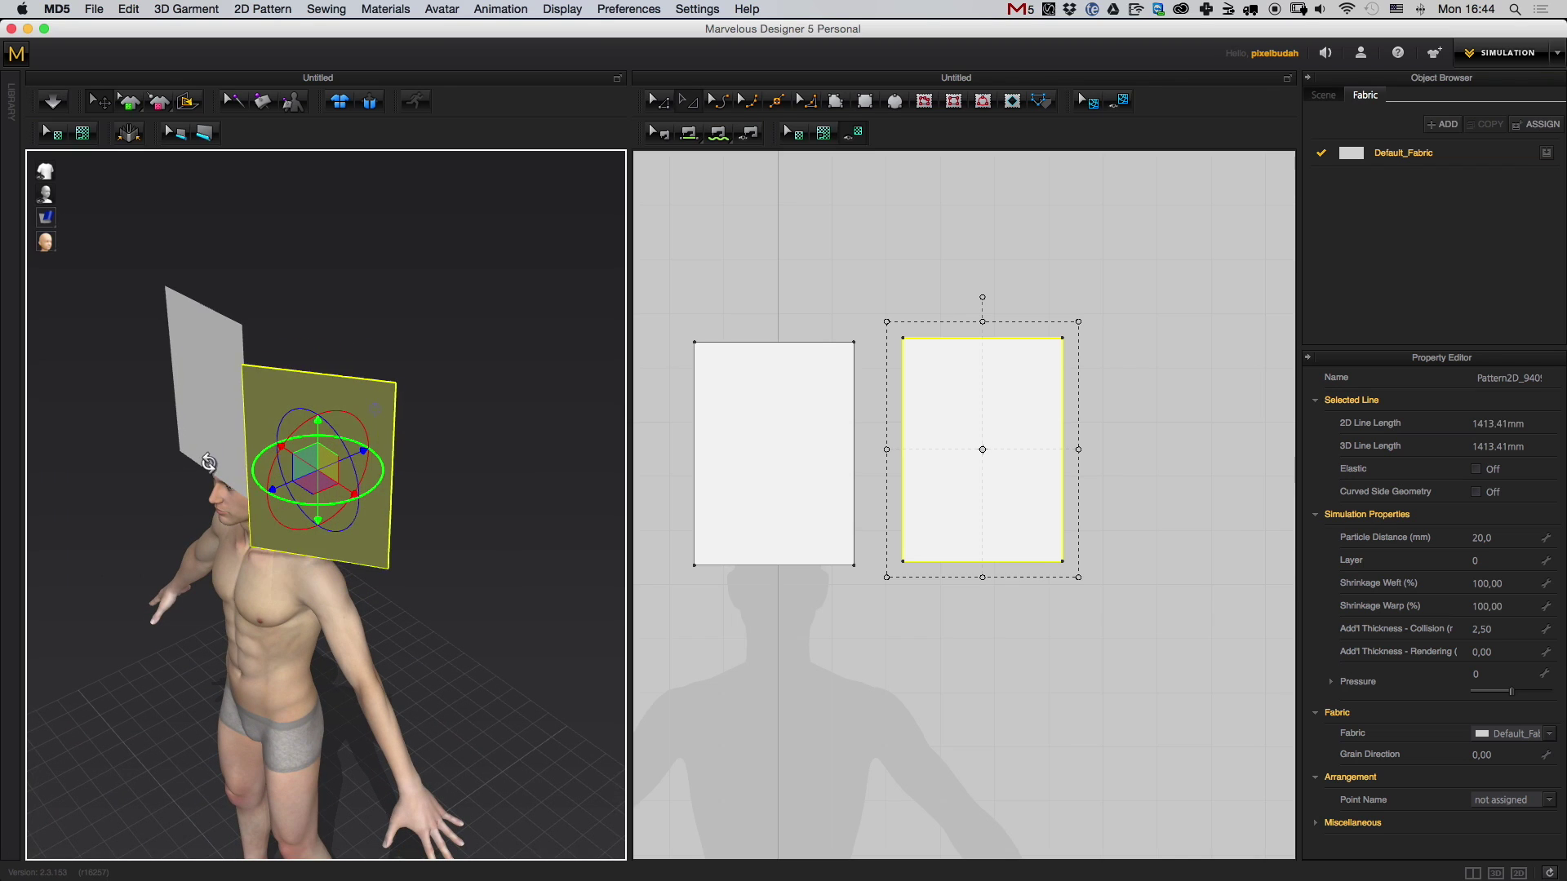
{"action": "right_click_drag", "start_coordinate": [229, 441], "coordinate": [269, 494]}
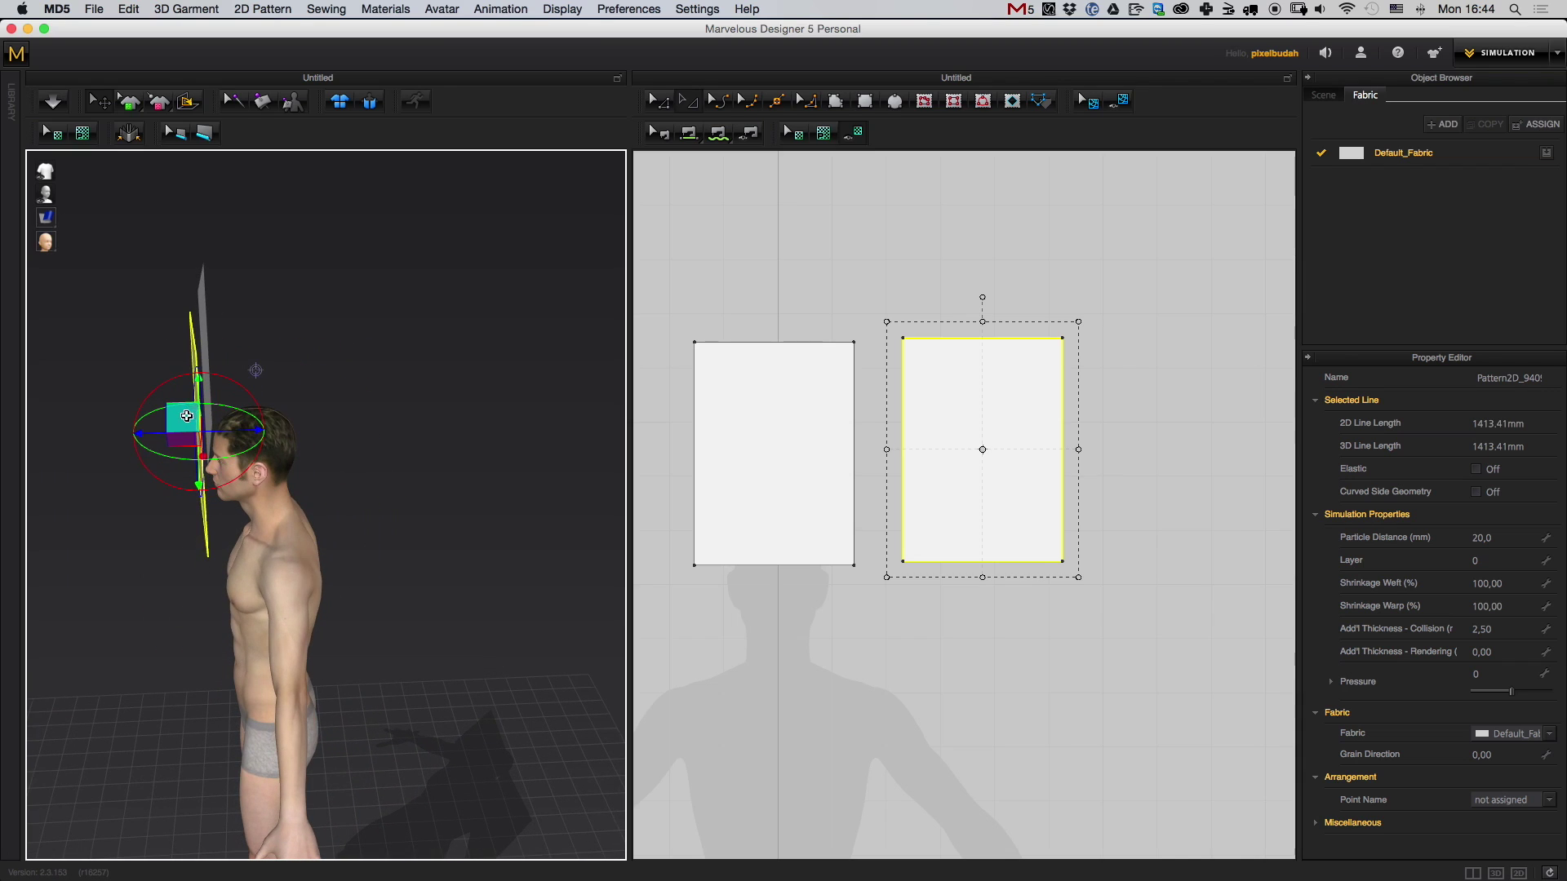
{"action": "left_click_drag", "start_coordinate": [187, 416], "coordinate": [337, 354]}
- Shift the back panel sideways in 3D to centre it behind the head, opposite the front panel
{"action": "right_click_drag", "start_coordinate": [337, 359], "coordinate": [193, 458]}
{"action": "middle_click_drag", "start_coordinate": [193, 458], "coordinate": [222, 502]}
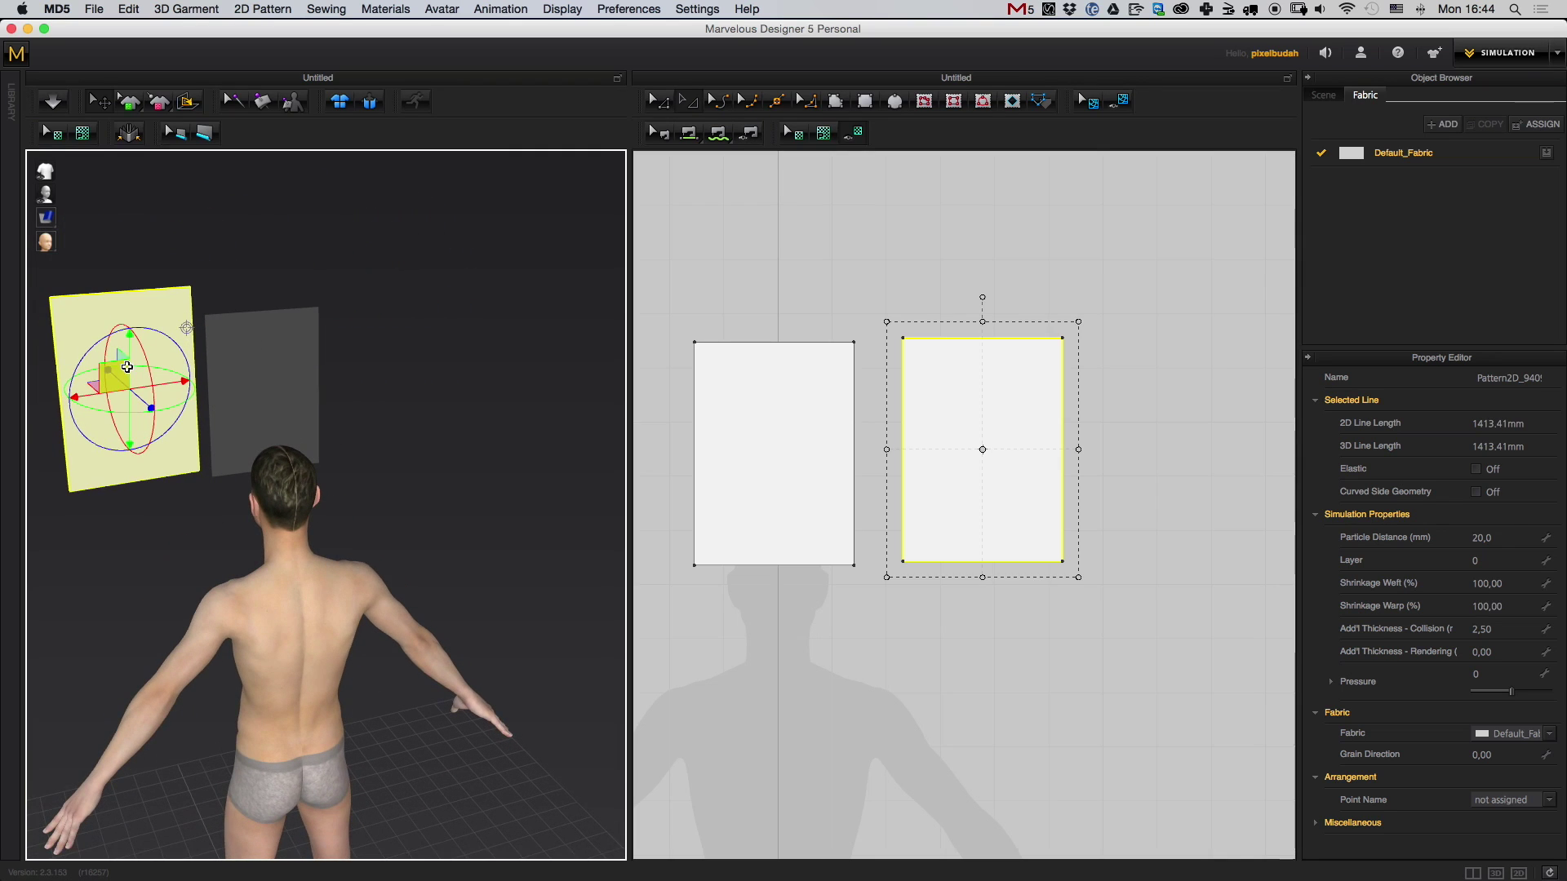
{"action": "left_click_drag", "start_coordinate": [127, 367], "coordinate": [305, 387]}
{"action": "right_click_drag", "start_coordinate": [385, 490], "coordinate": [558, 432]}
{"action": "middle_click_drag", "start_coordinate": [412, 408], "coordinate": [486, 514]}
{"action": "scroll", "coordinate": [502, 577], "scroll_direction": "up", "scroll_amount": 5}
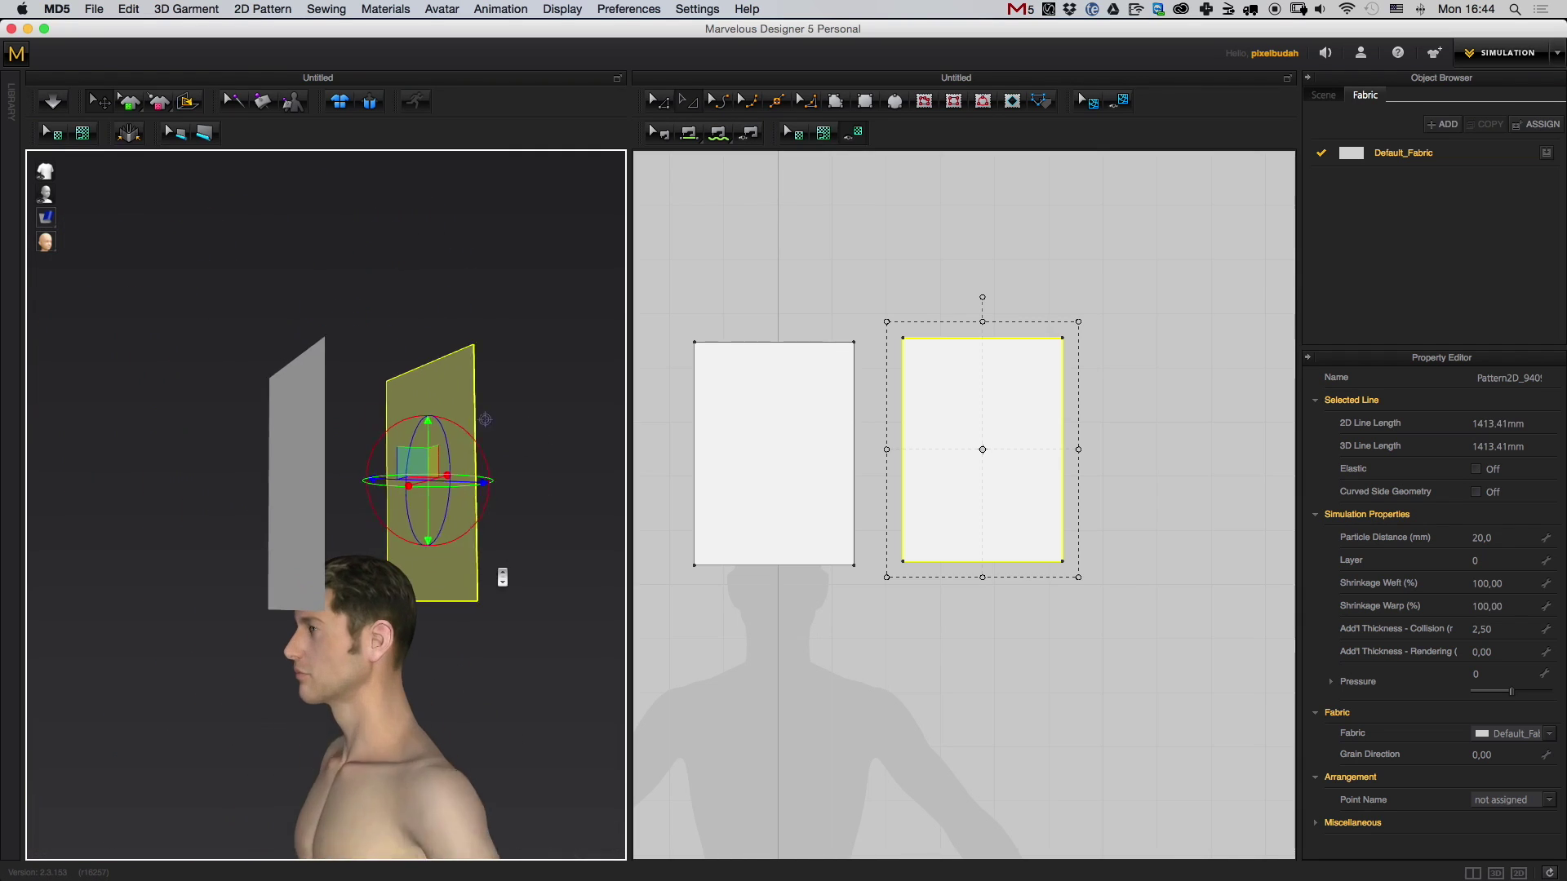
{"action": "right_click_drag", "start_coordinate": [503, 577], "coordinate": [502, 532]}
- Sew the facing inner edges of the two panels together, and sew their outer edges to each other with Segment Sewing
{"action": "middle_click_drag", "start_coordinate": [941, 459], "coordinate": [979, 436]}
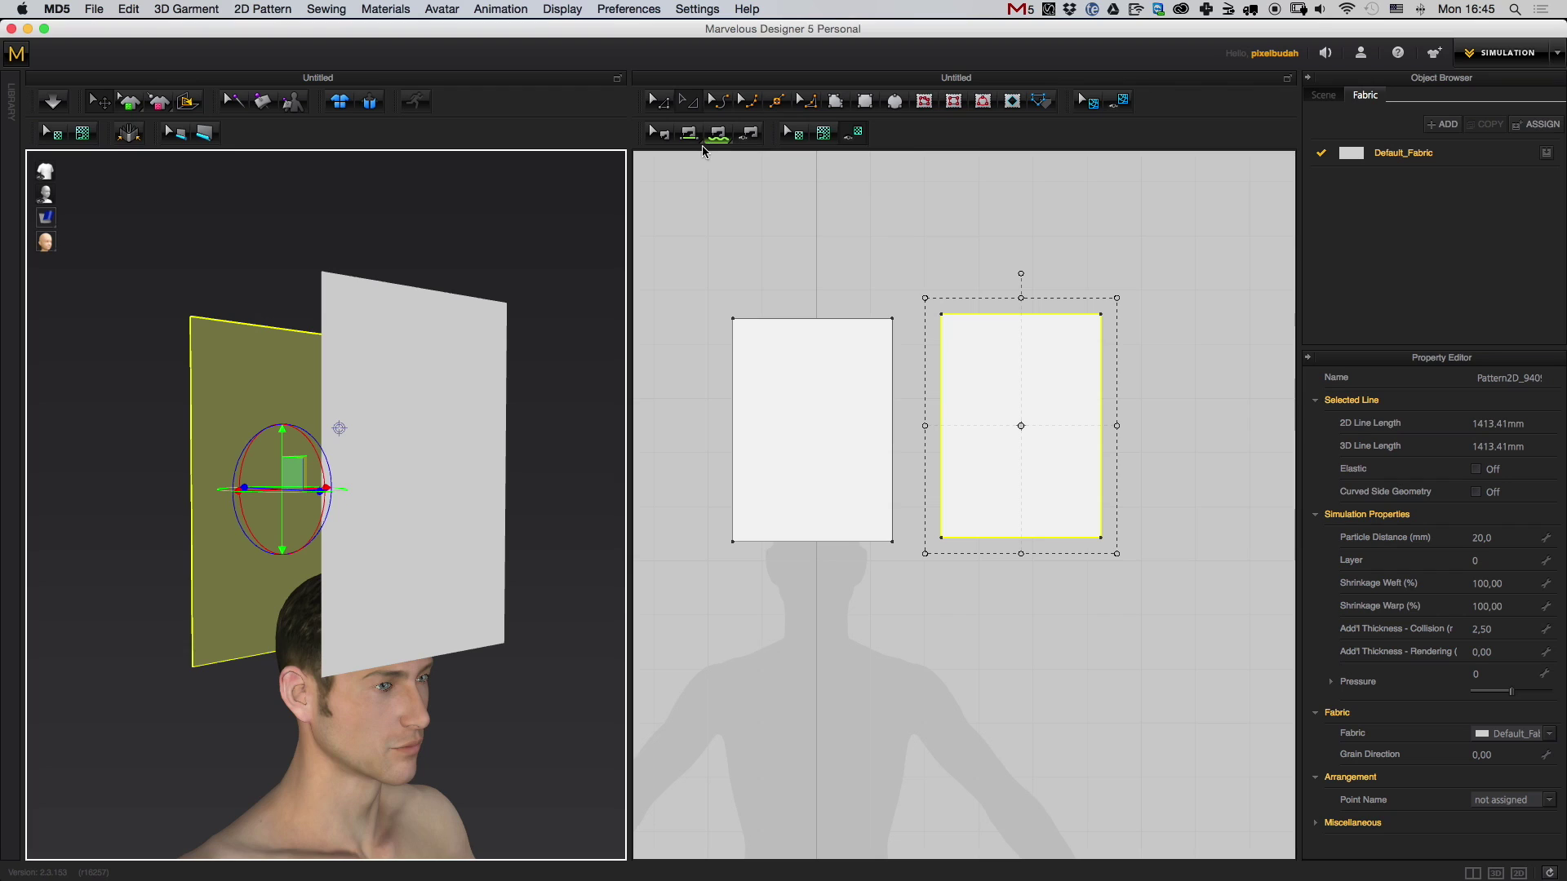
{"action": "left_click", "coordinate": [755, 239]}
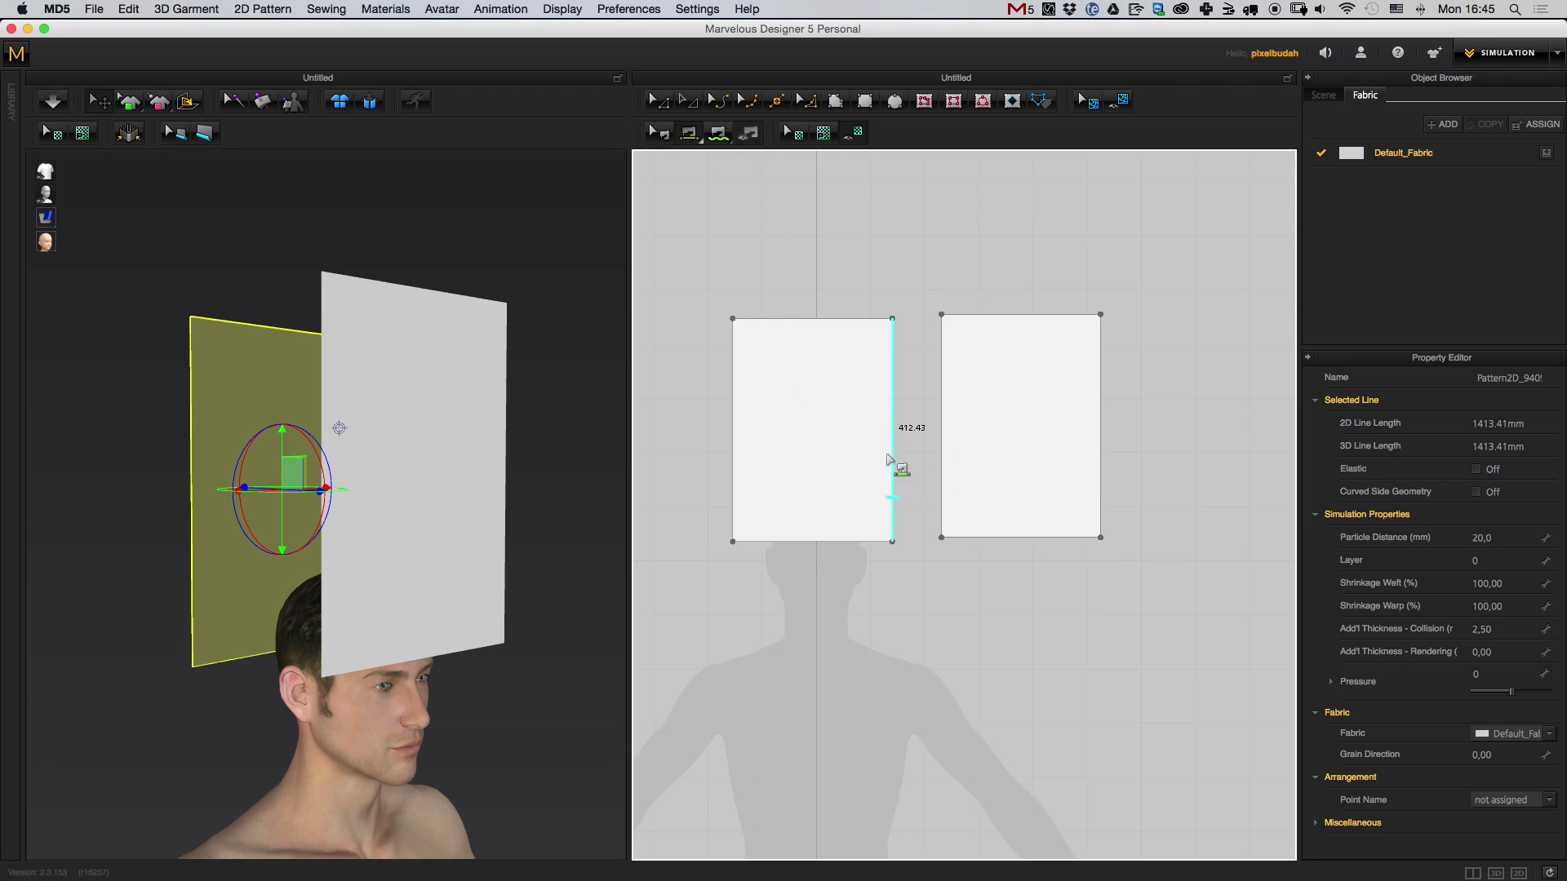
{"action": "left_click", "coordinate": [945, 473]}
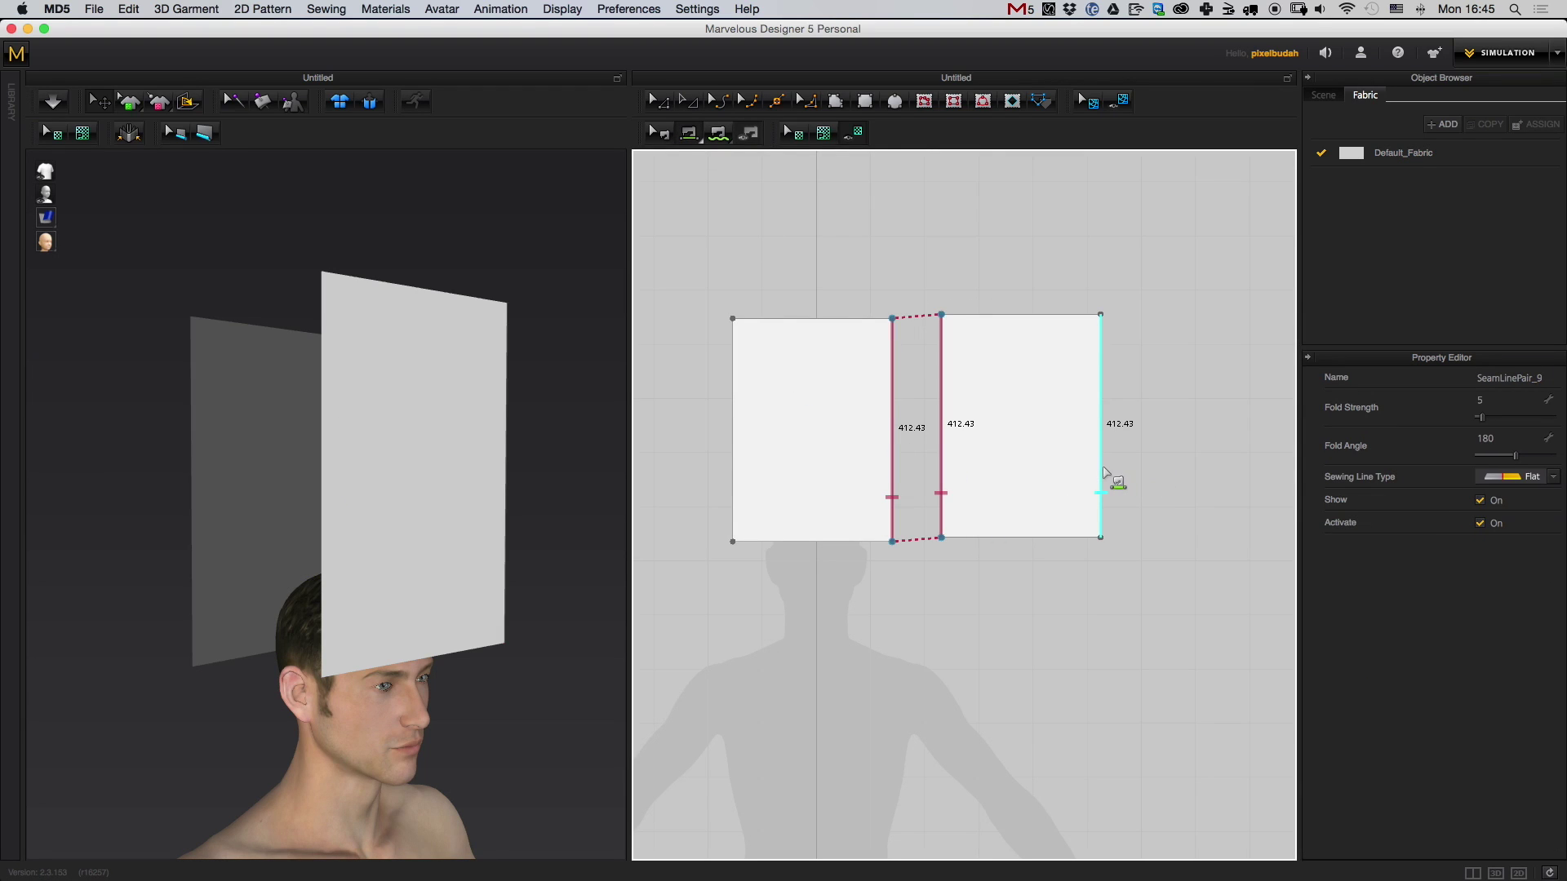
{"action": "left_click", "coordinate": [1104, 473]}
{"action": "left_click", "coordinate": [734, 449]}
- Check the seam lines between the two panels from the side and start the draping simulation
{"action": "key", "text": "2"}
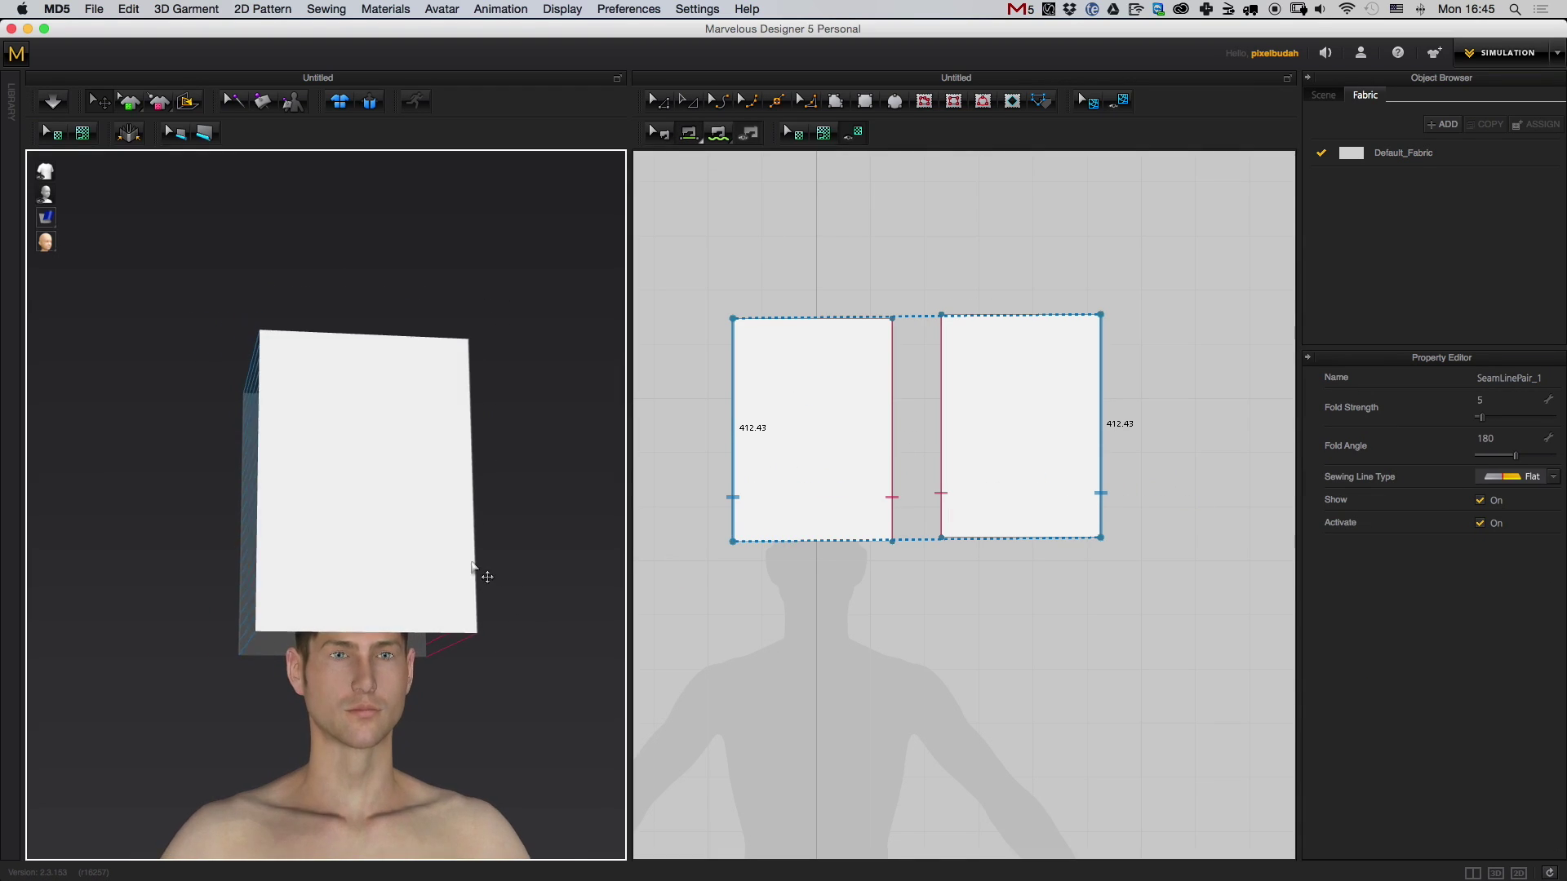
{"action": "right_click_drag", "start_coordinate": [432, 620], "coordinate": [546, 648]}
{"action": "scroll", "coordinate": [506, 637], "scroll_direction": "down", "scroll_amount": 2}
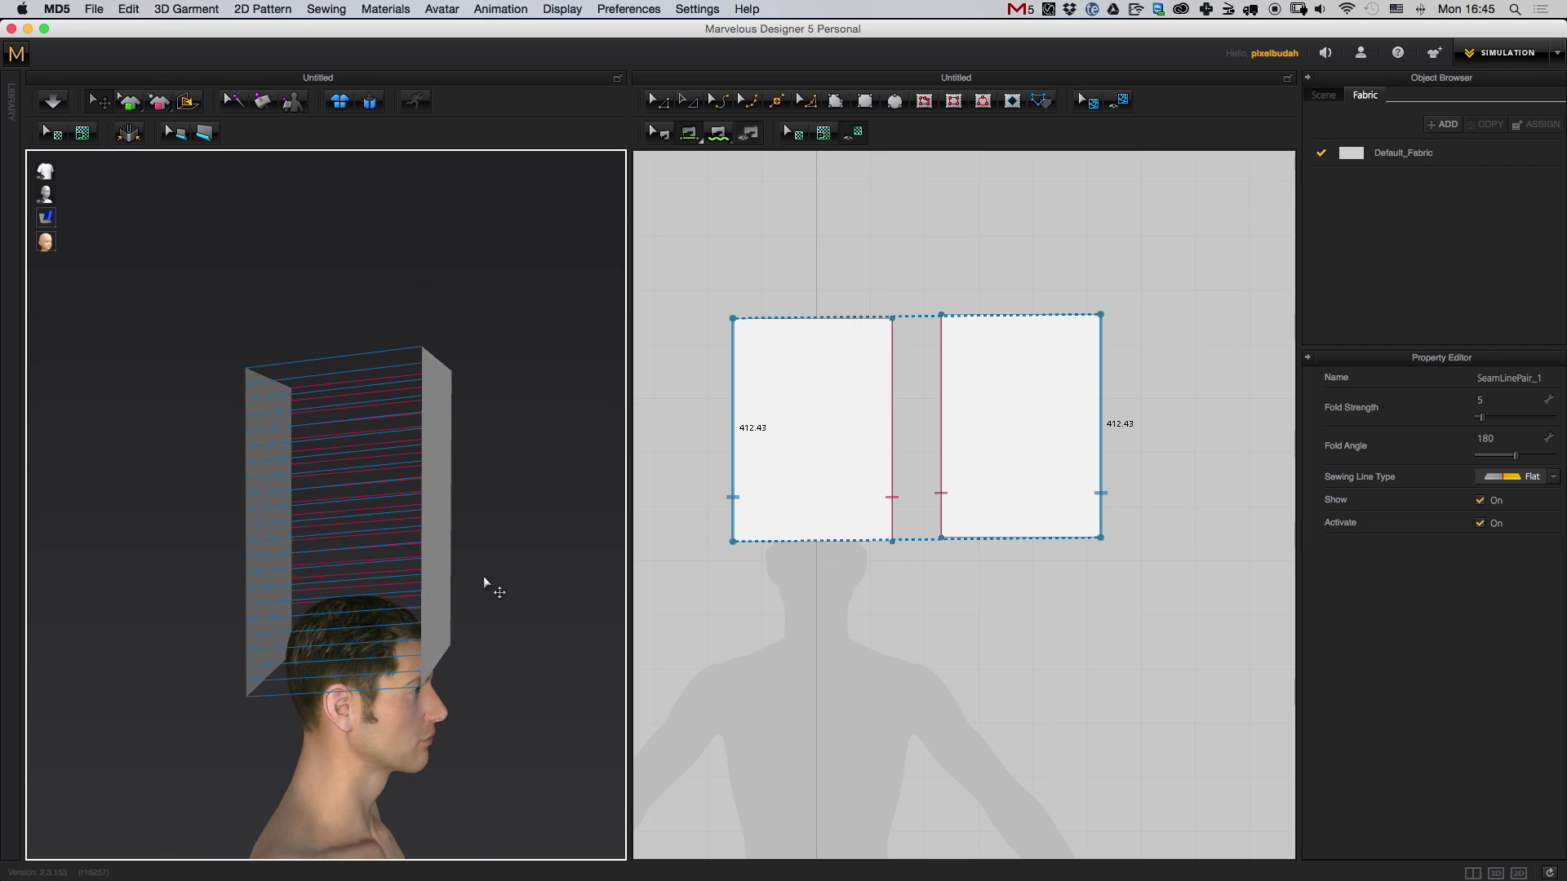
{"action": "key", "text": "space"}
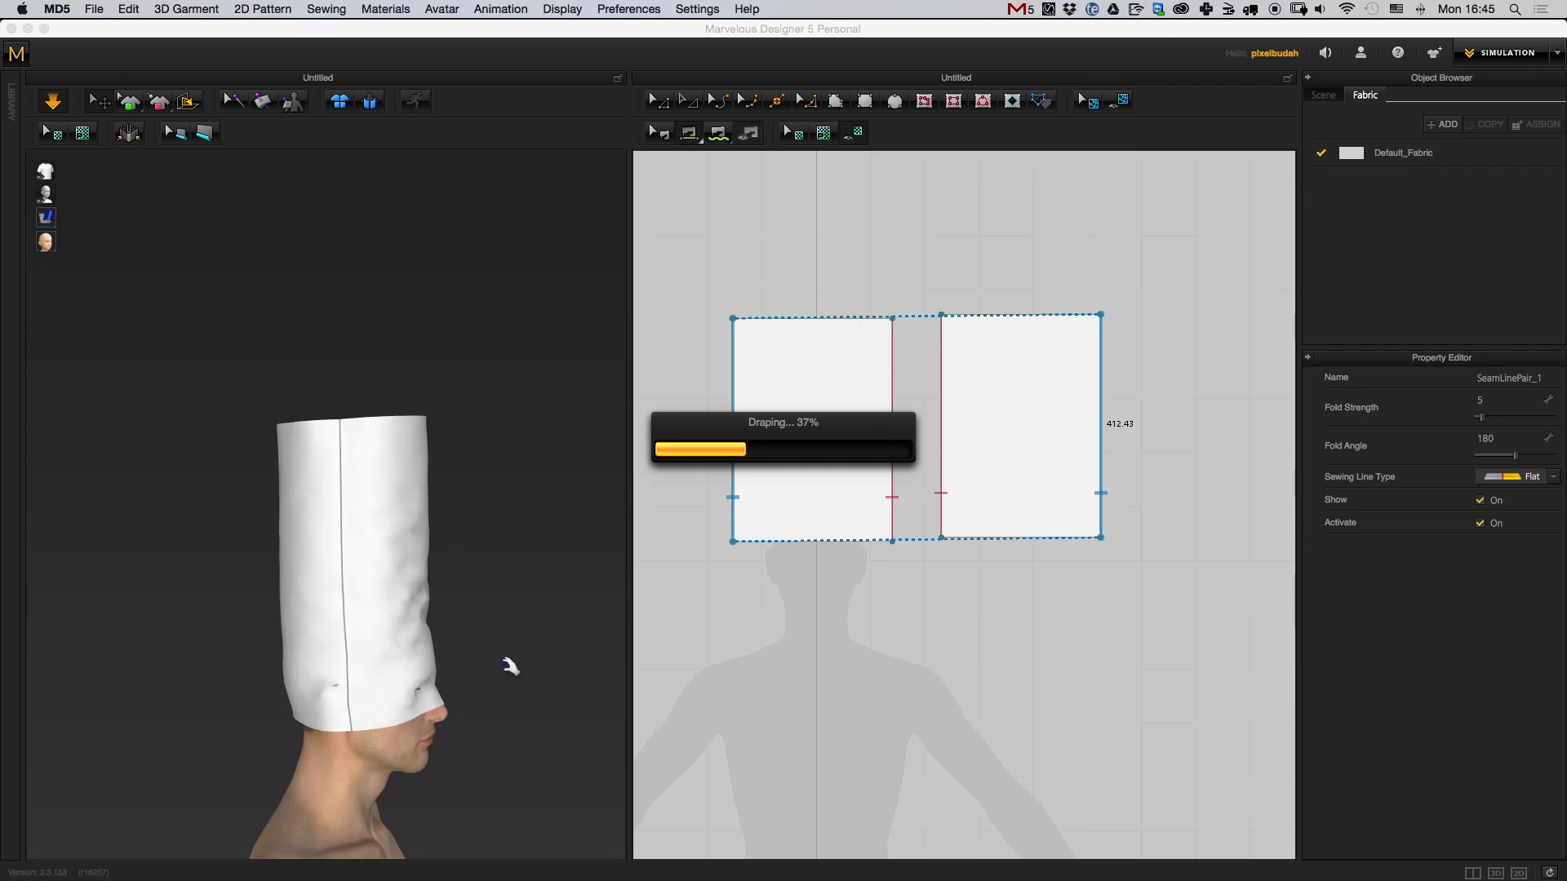
- Inspect the draped hat and pull its collapsed top upward while the simulation runs
{"action": "key", "text": "2"}
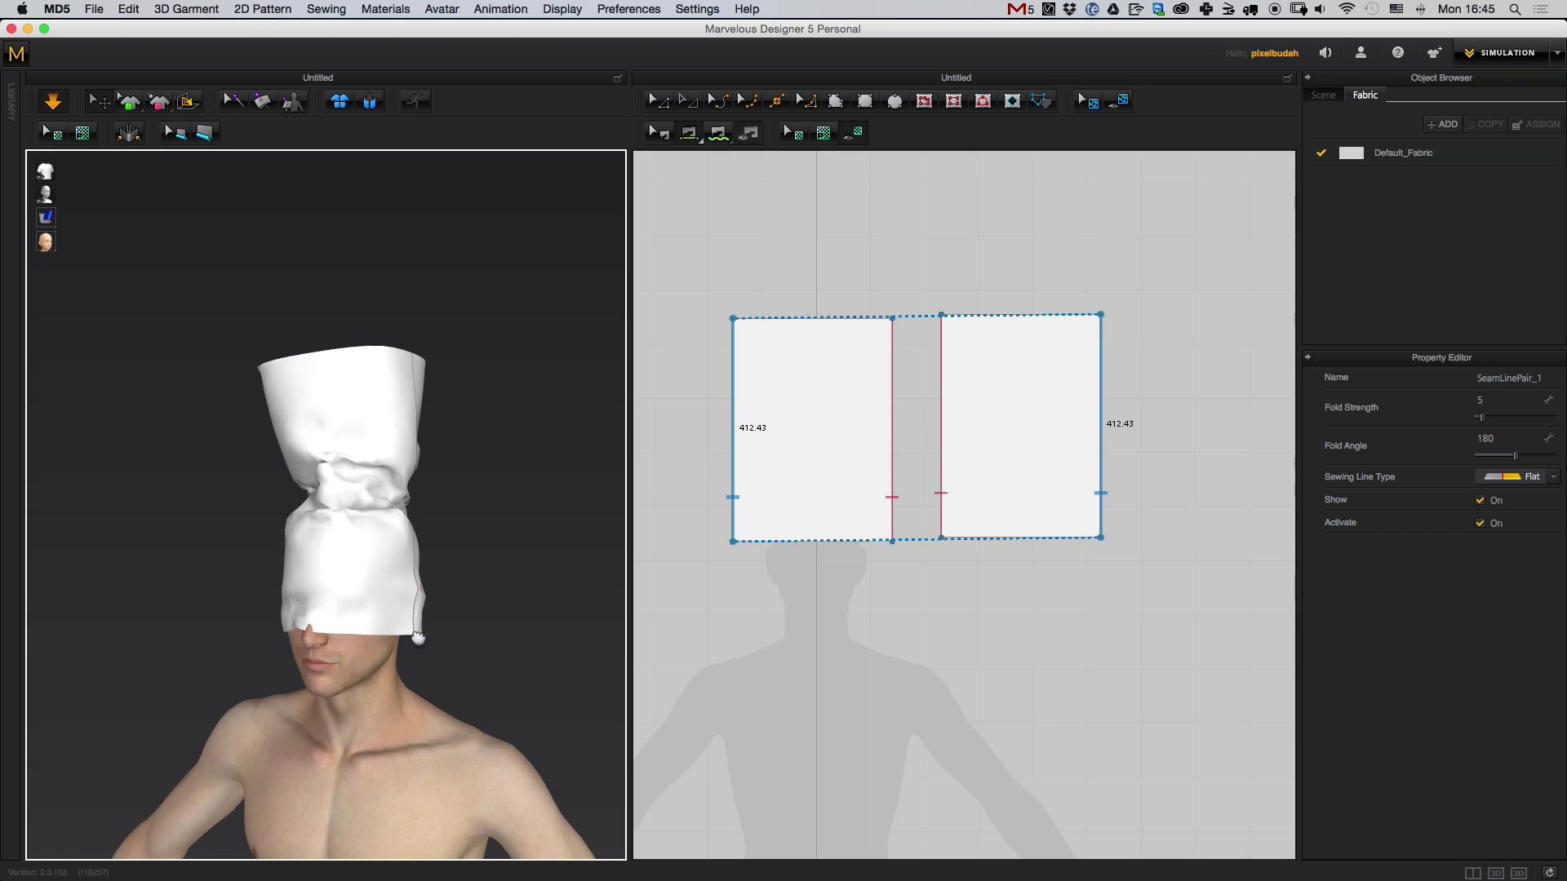
{"action": "right_click_drag", "start_coordinate": [418, 639], "coordinate": [341, 705]}
{"action": "right_click_drag", "start_coordinate": [401, 639], "coordinate": [353, 394]}
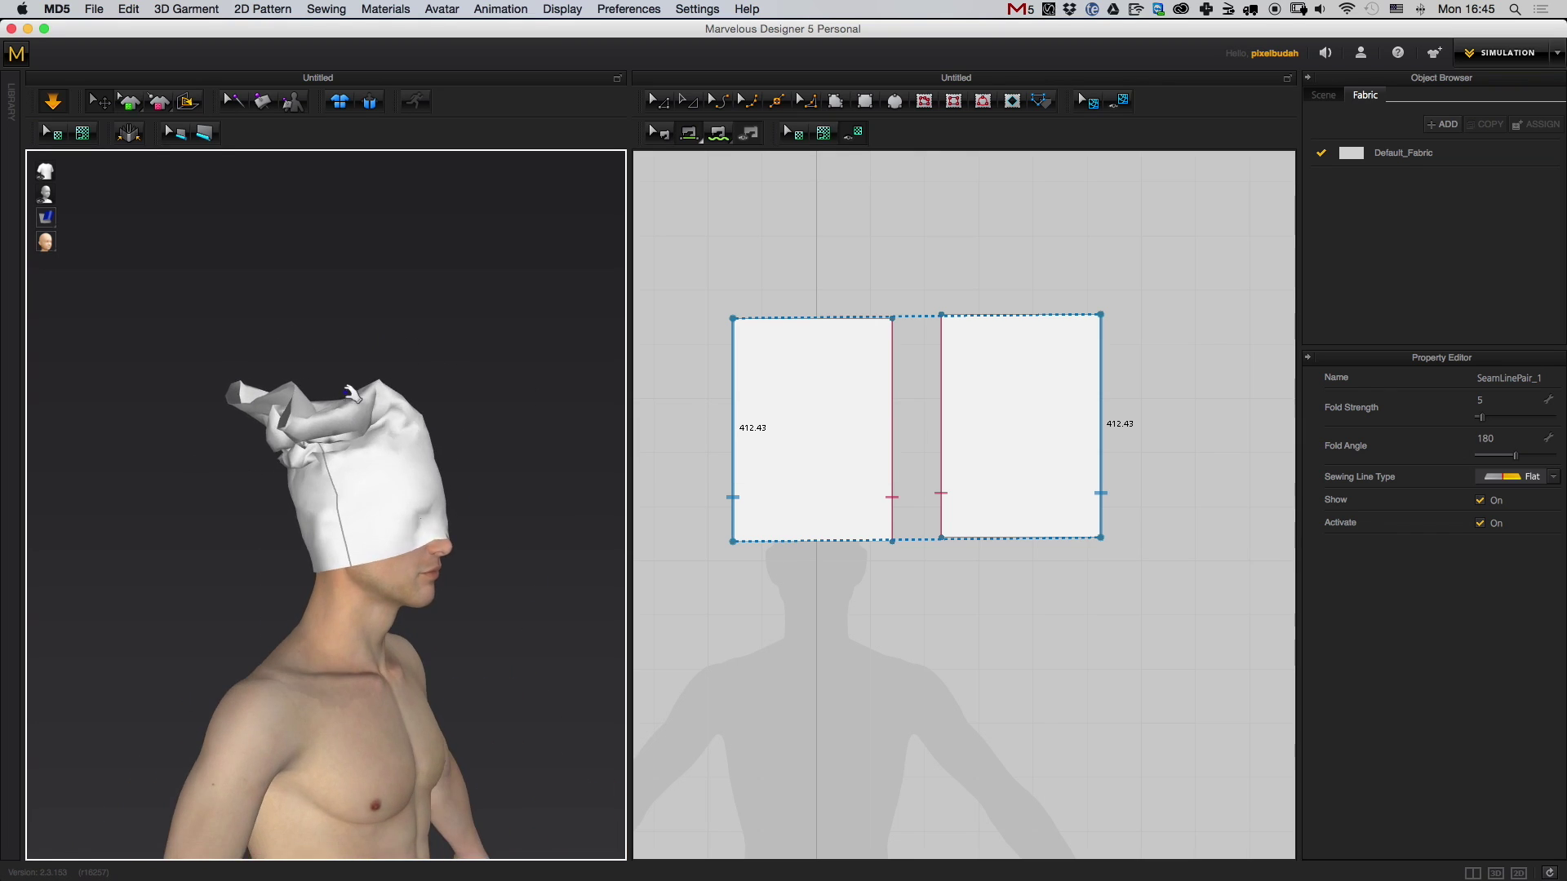
{"action": "left_click_drag", "start_coordinate": [353, 395], "coordinate": [372, 249]}
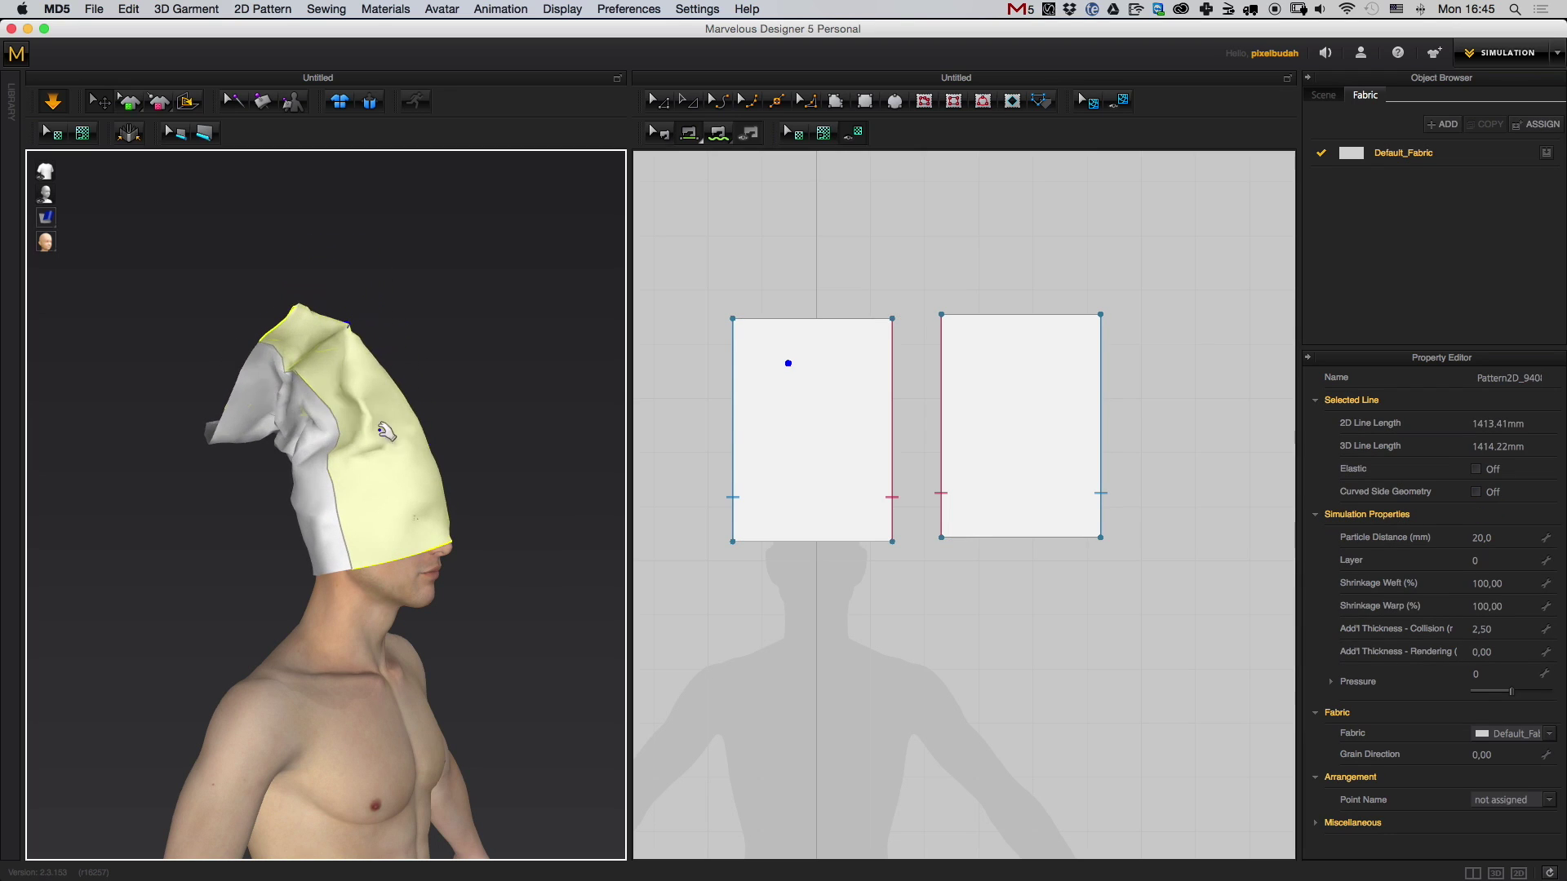
- Return the collapsed hat to two flat panels arranged in front of and behind the head
{"action": "key", "text": "super+a"}
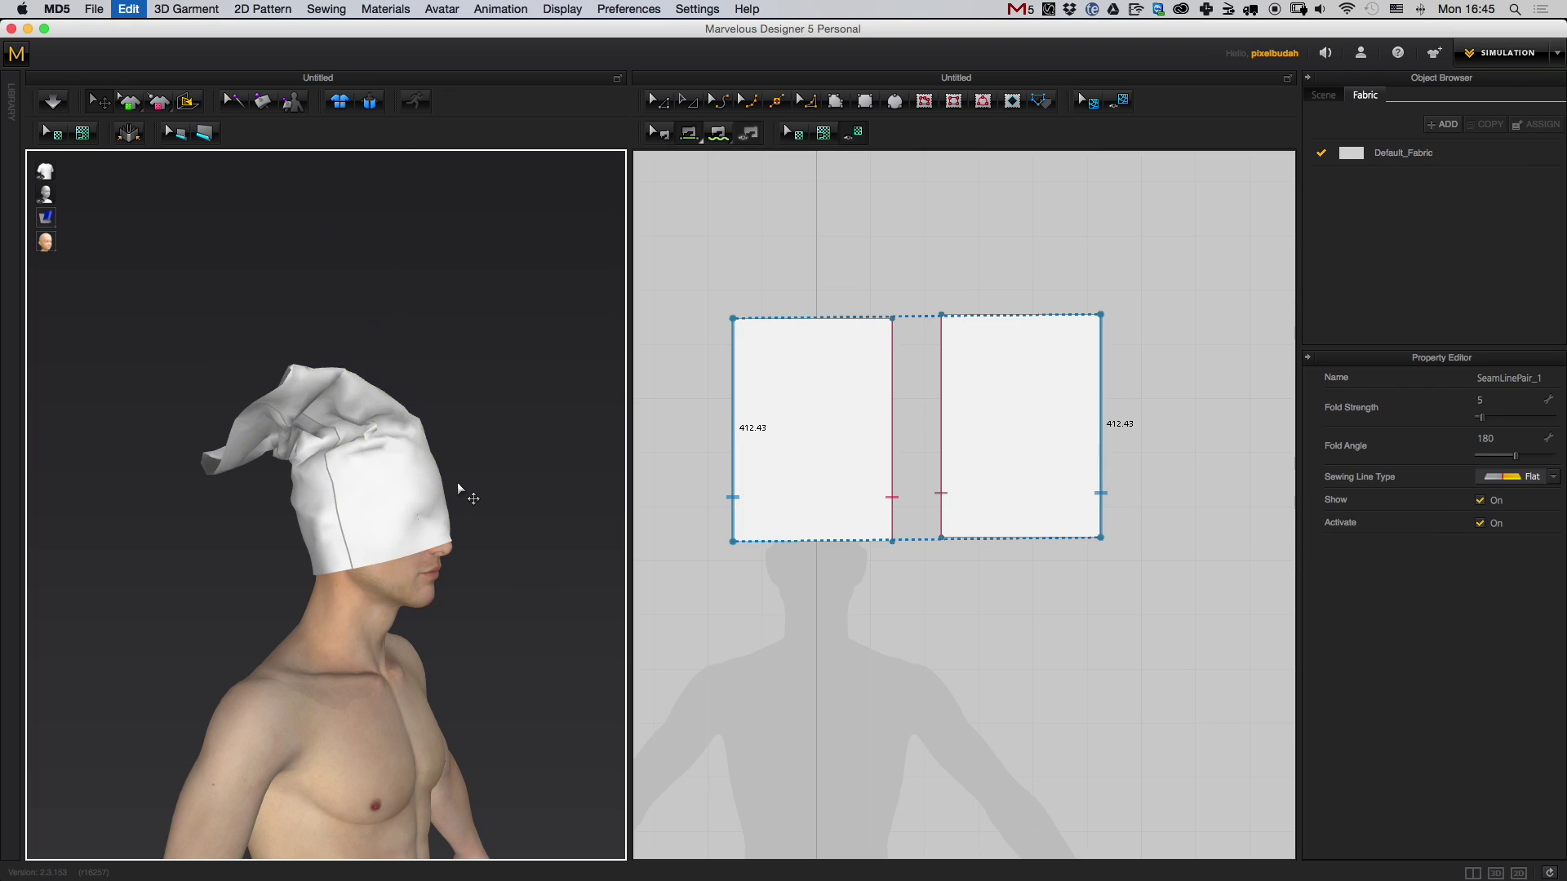
{"action": "key", "text": "super+z"}
{"action": "right_click_drag", "start_coordinate": [484, 485], "coordinate": [515, 468]}
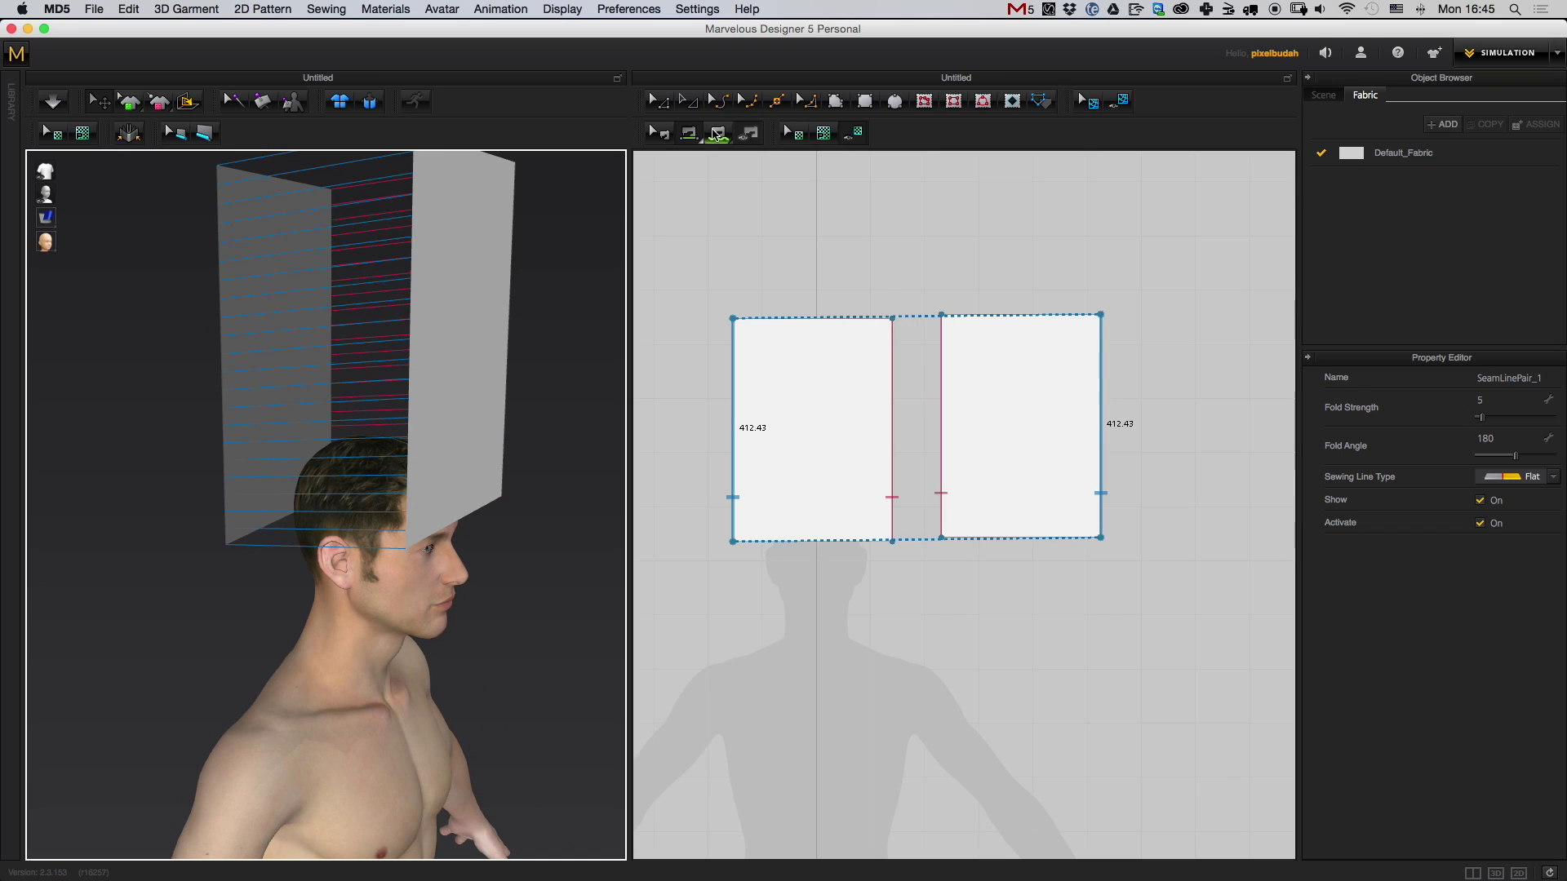
- Select both rectangular panels and narrow them together to a combined outline length of about 2717 mm
{"action": "key", "text": "a"}
{"action": "left_click", "coordinate": [1028, 406]}
{"action": "left_click", "coordinate": [850, 413], "text": "shift"}
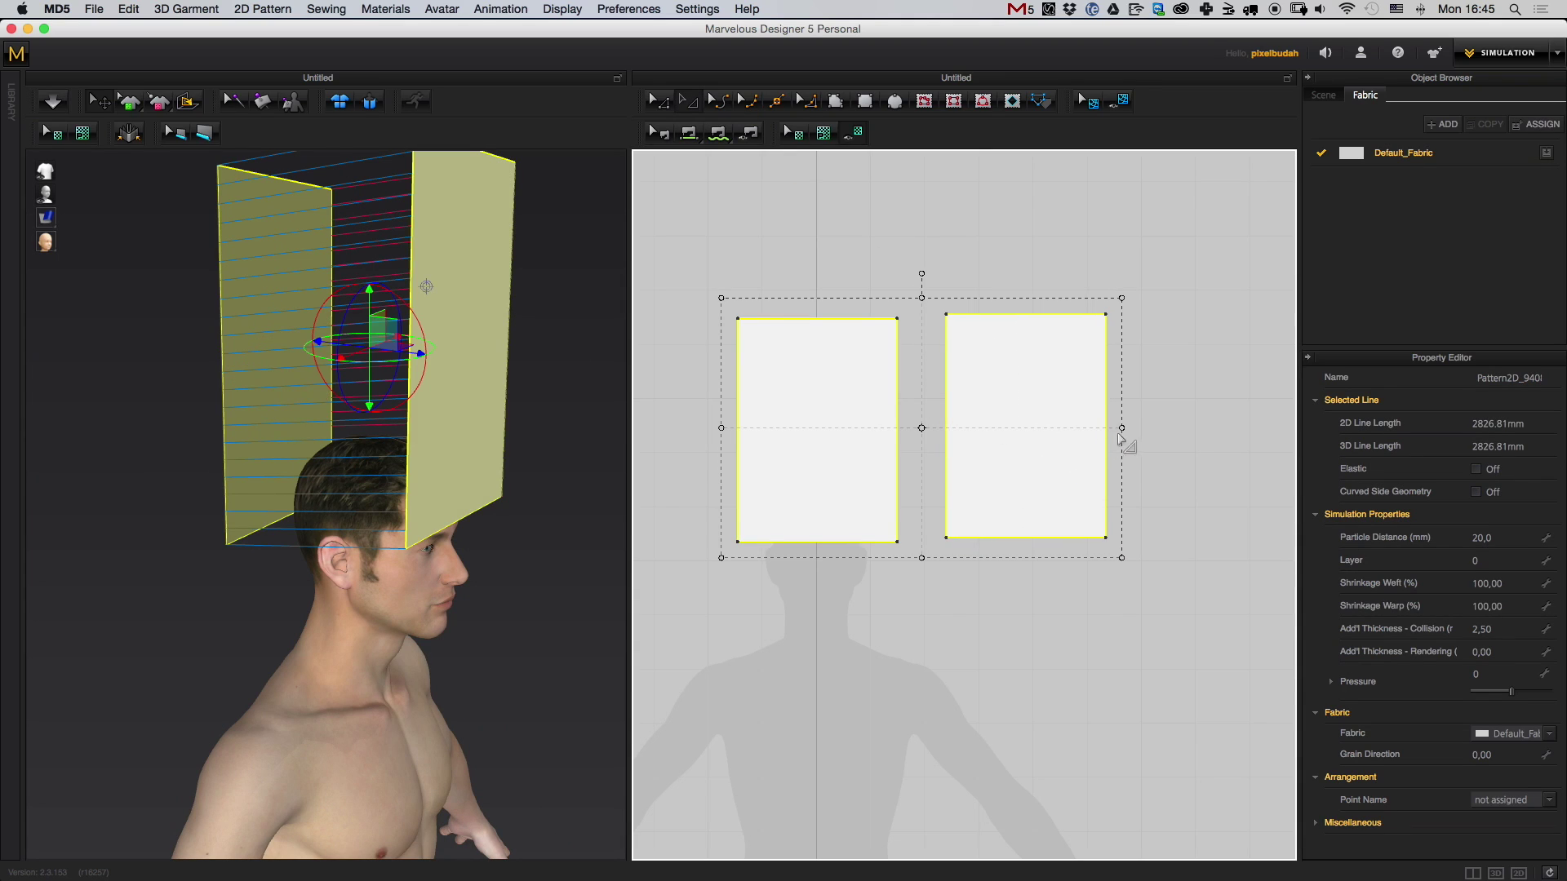
{"action": "left_click_drag", "start_coordinate": [1120, 439], "coordinate": [1087, 431]}
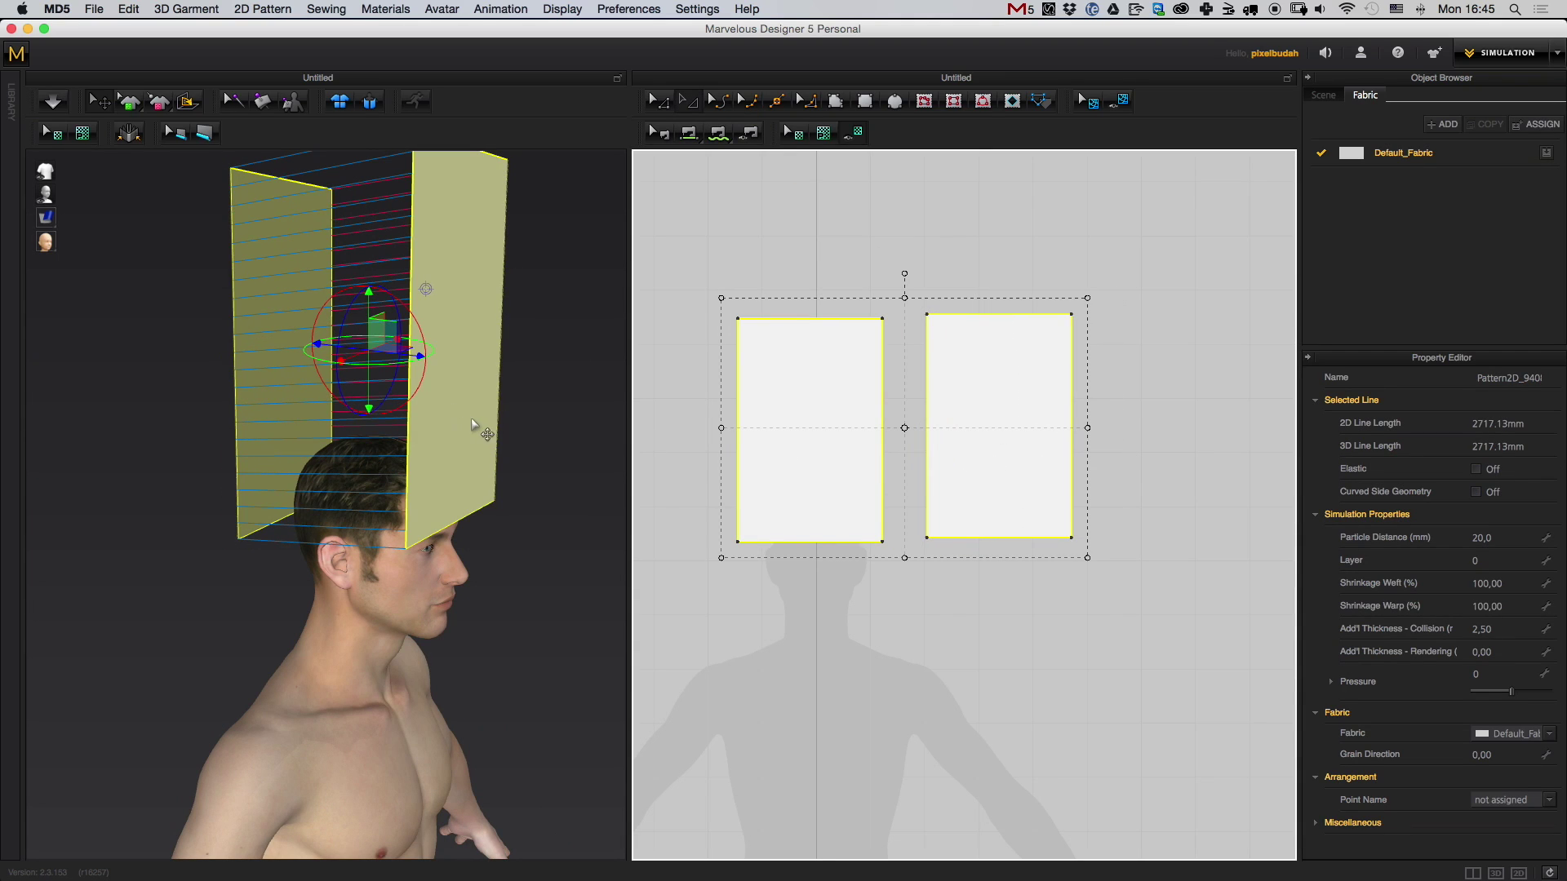
- Run the draping simulation on the narrowed panels, then stop it and inspect the fit from the side
{"action": "key", "text": "space"}
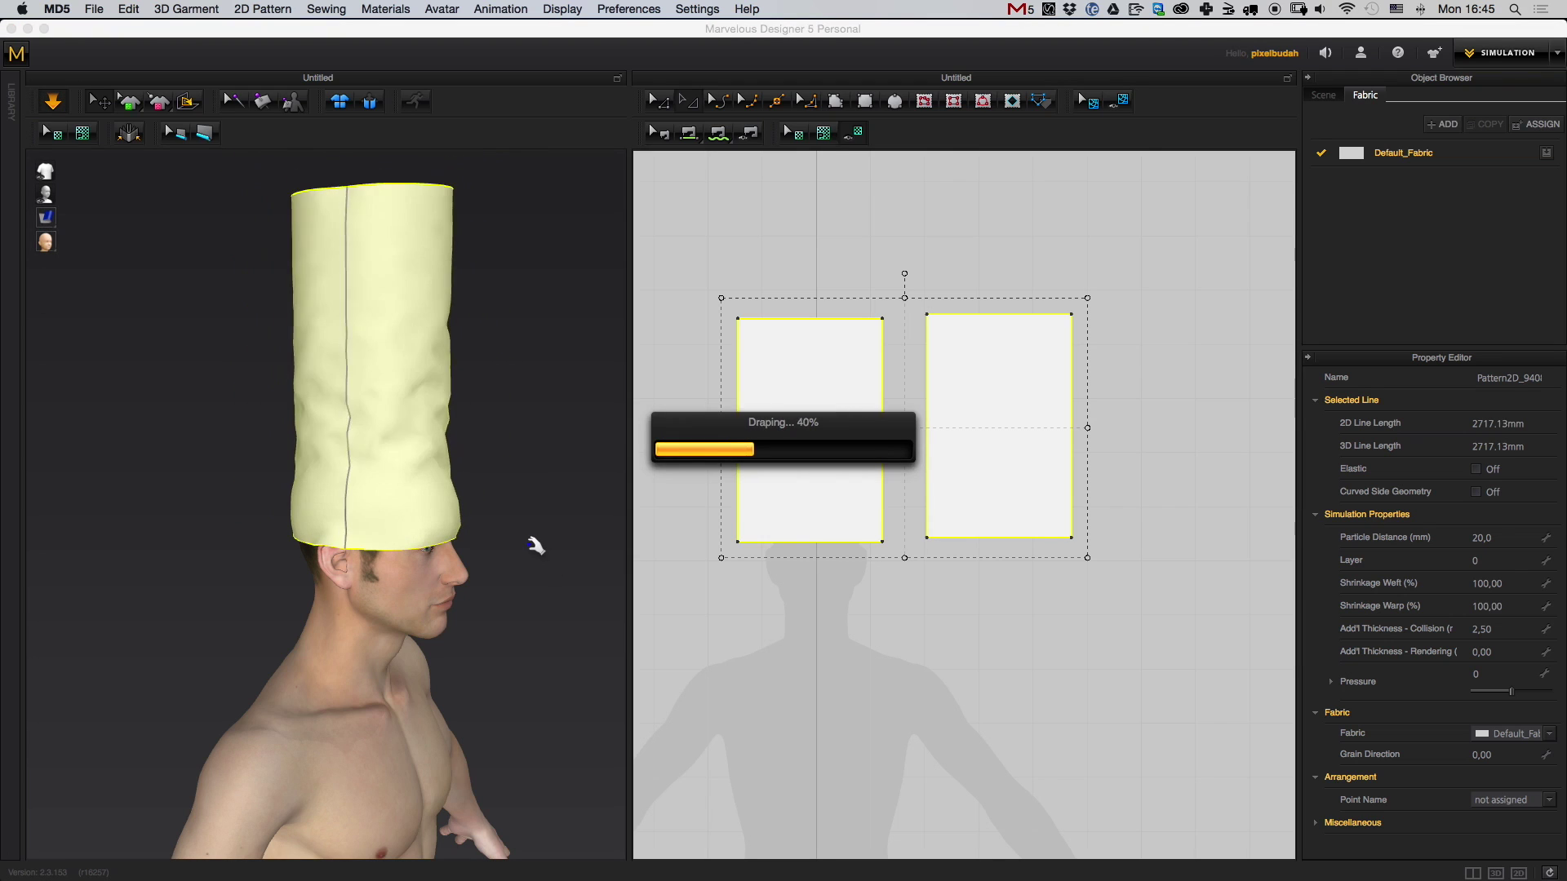
{"action": "right_click_drag", "start_coordinate": [493, 480], "coordinate": [526, 533]}
{"action": "key", "text": "space"}
{"action": "middle_click_drag", "start_coordinate": [532, 545], "coordinate": [560, 514]}
{"action": "scroll", "coordinate": [562, 514], "scroll_direction": "up", "scroll_amount": 1}
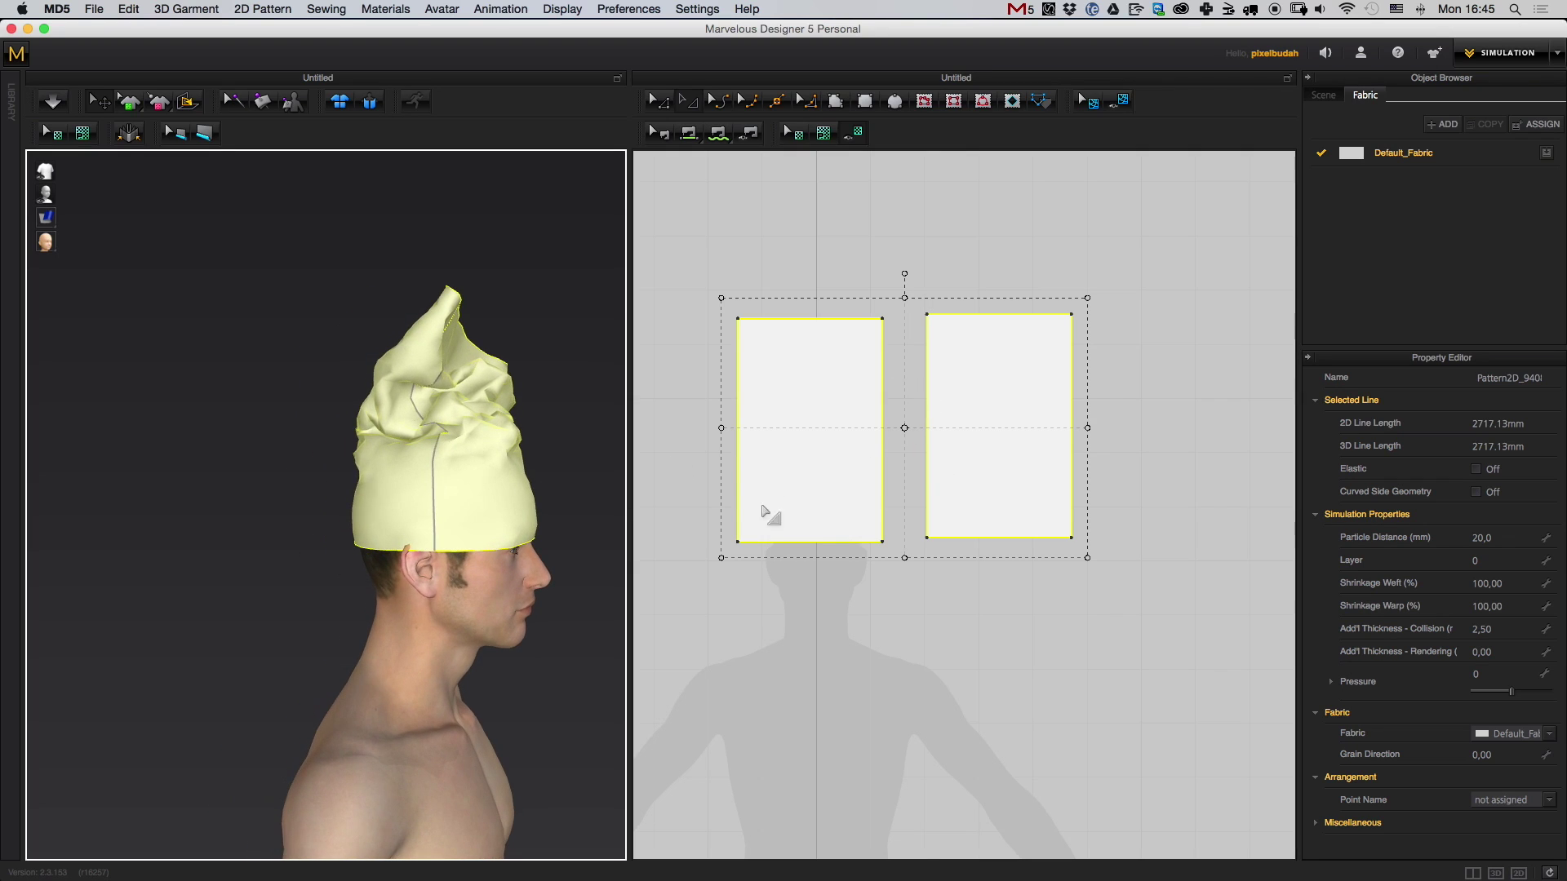
- Reset the 3D arrangement of both selected panels so they stand flat around the head again
{"action": "left_click_drag", "start_coordinate": [957, 408], "coordinate": [957, 399]}
{"action": "middle_click_drag", "start_coordinate": [595, 486], "coordinate": [545, 512]}
{"action": "key", "text": "super+f"}
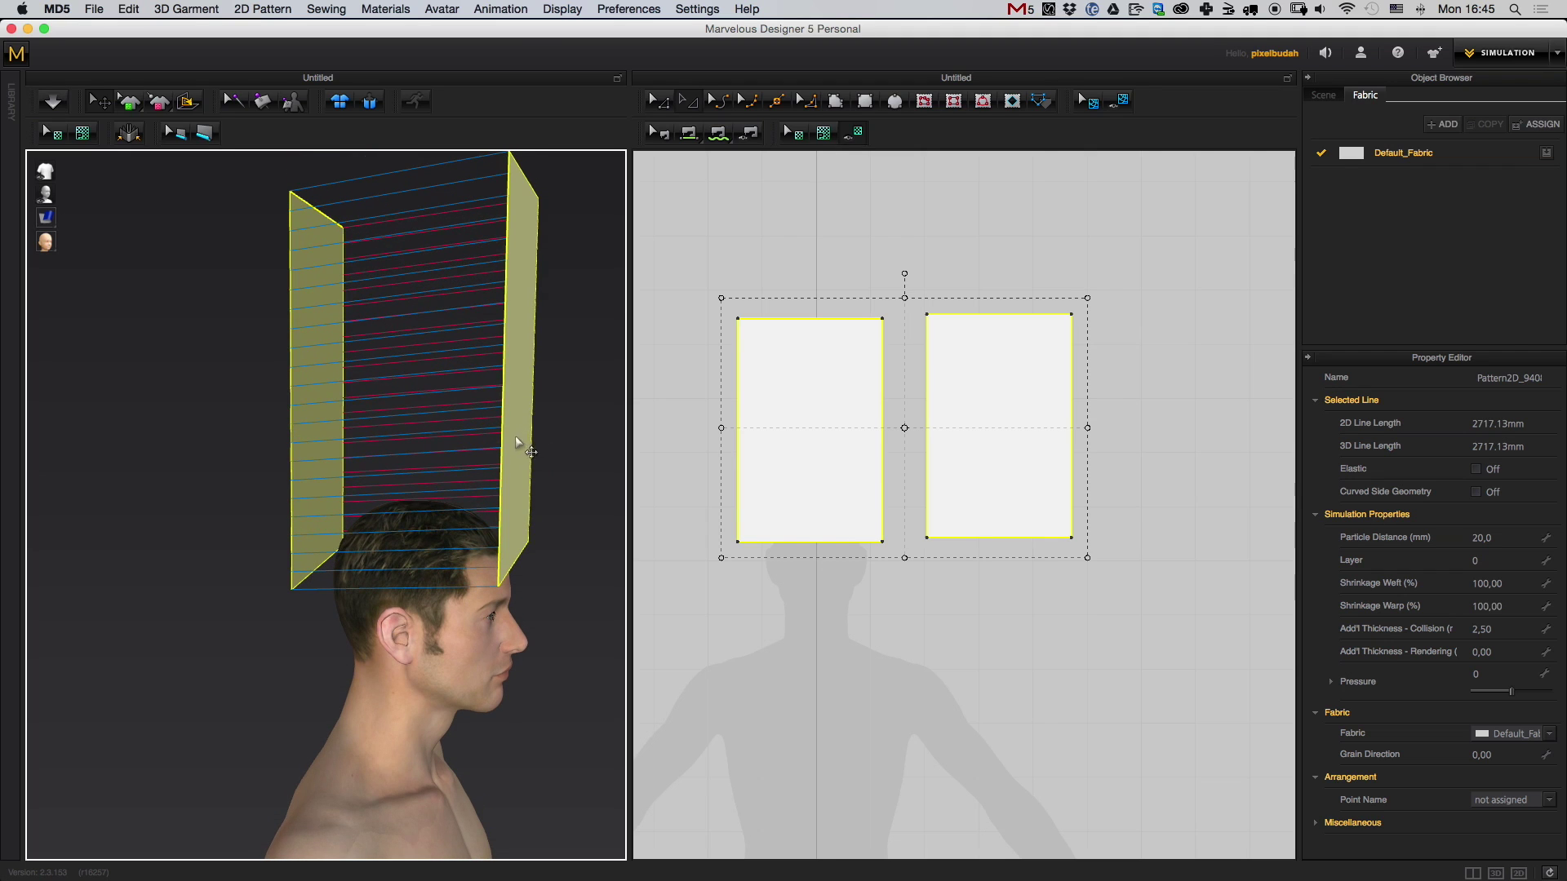
- Select the back panel alone and lower it in 3D behind the avatar's head
{"action": "left_click_drag", "start_coordinate": [518, 439], "coordinate": [508, 427]}
{"action": "right_click_drag", "start_coordinate": [542, 414], "coordinate": [599, 406]}
{"action": "left_click", "coordinate": [293, 534]}
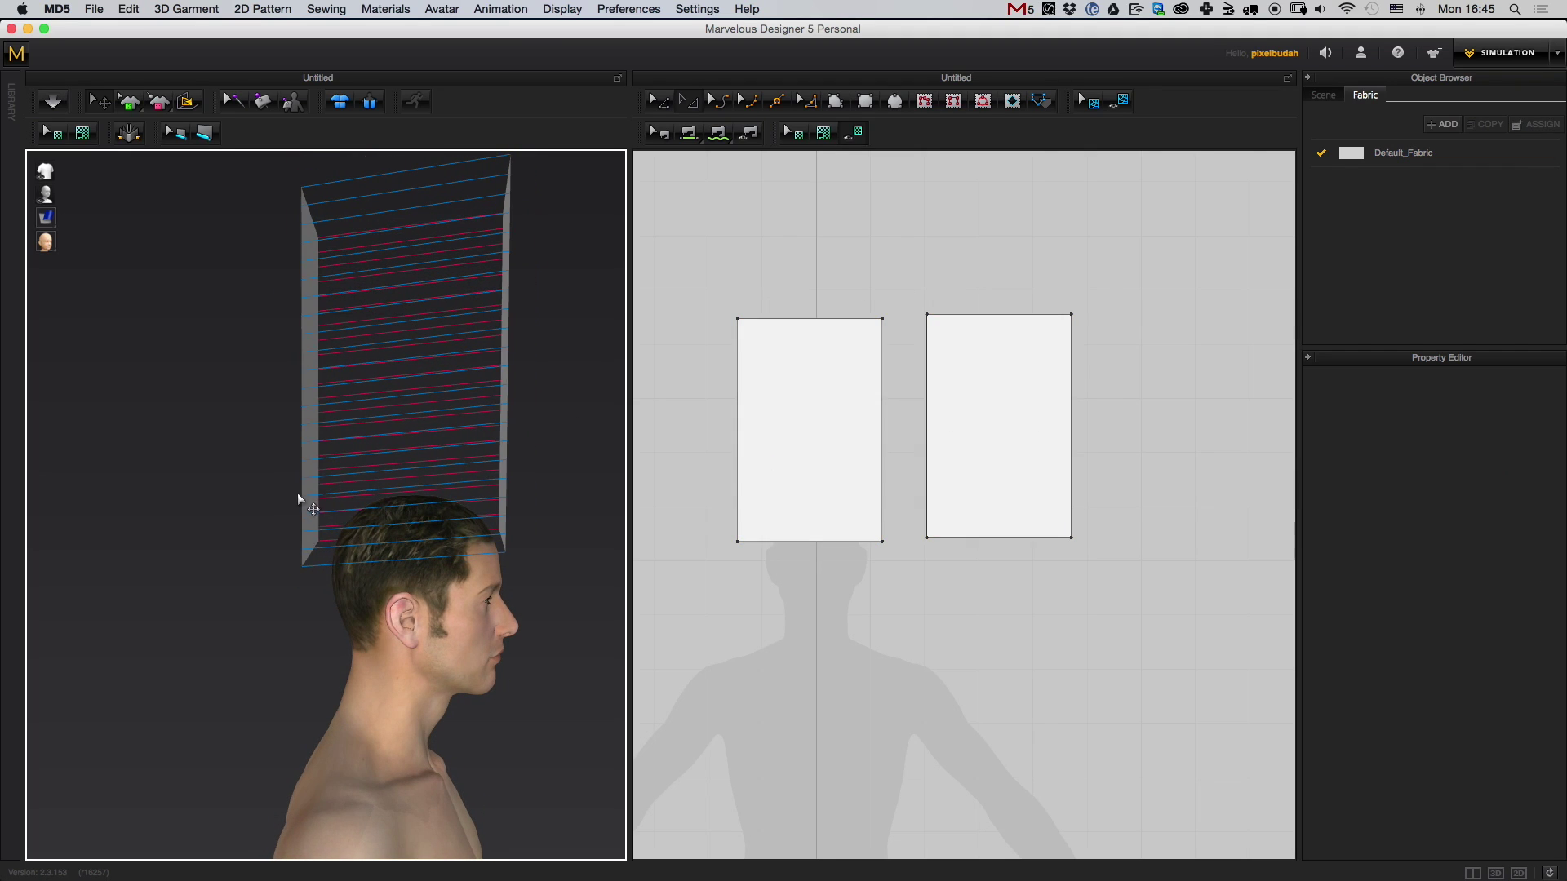
{"action": "left_click_drag", "start_coordinate": [300, 497], "coordinate": [304, 536]}
{"action": "middle_click_drag", "start_coordinate": [529, 620], "coordinate": [538, 697]}
{"action": "middle_click_drag", "start_coordinate": [553, 480], "coordinate": [546, 514]}
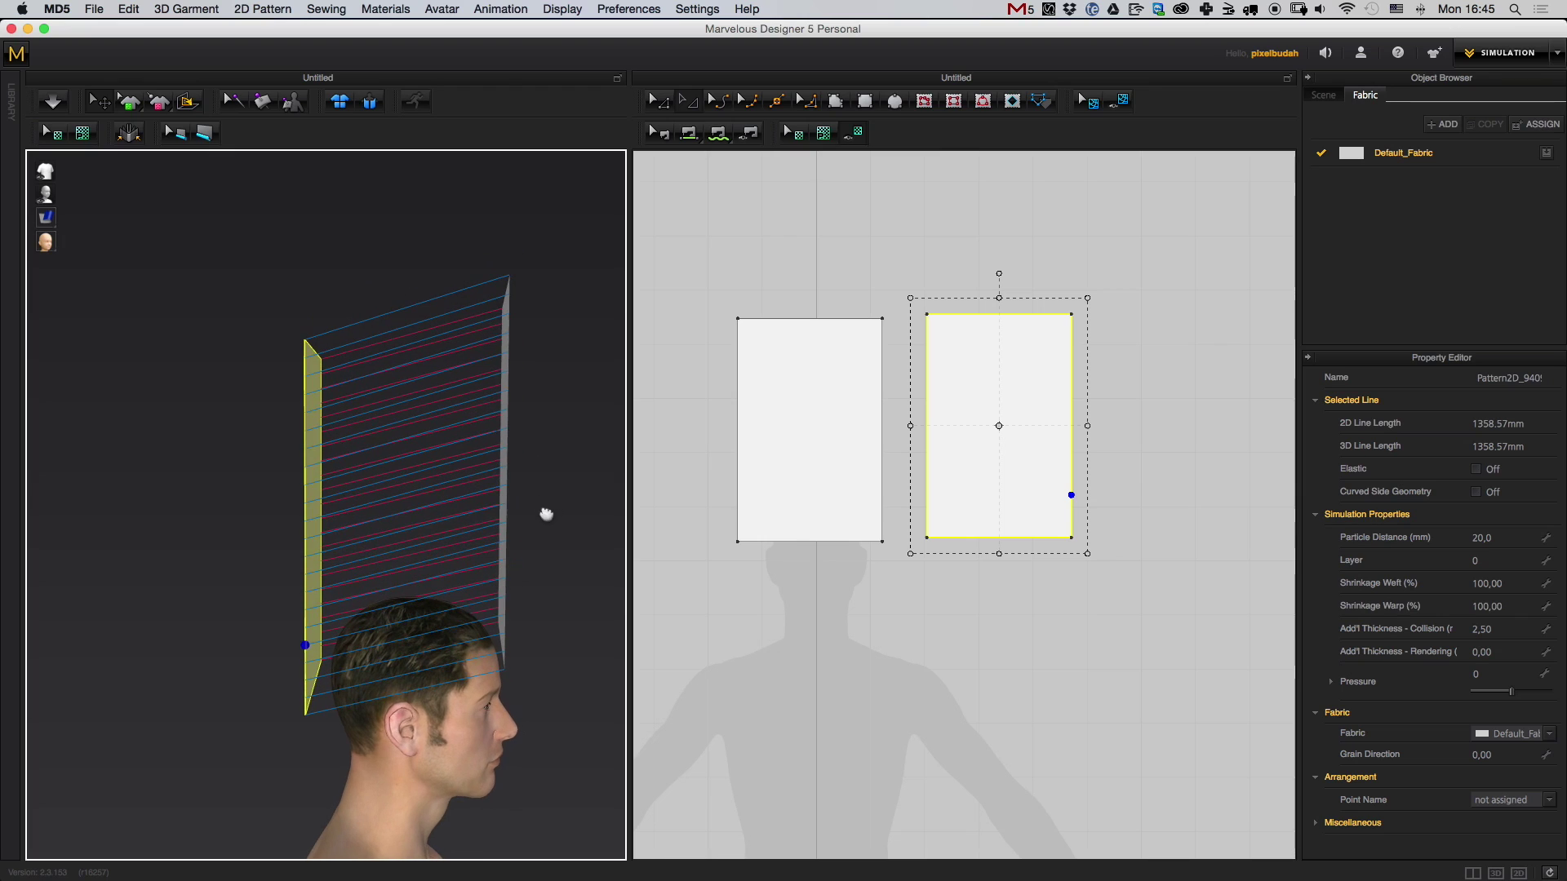
- Select both panels and apply Strengthen to stiffen them before draping
{"action": "left_click", "coordinate": [506, 467]}
{"action": "right_click_drag", "start_coordinate": [552, 528], "coordinate": [490, 529]}
{"action": "left_click_drag", "start_coordinate": [1170, 246], "coordinate": [703, 715]}
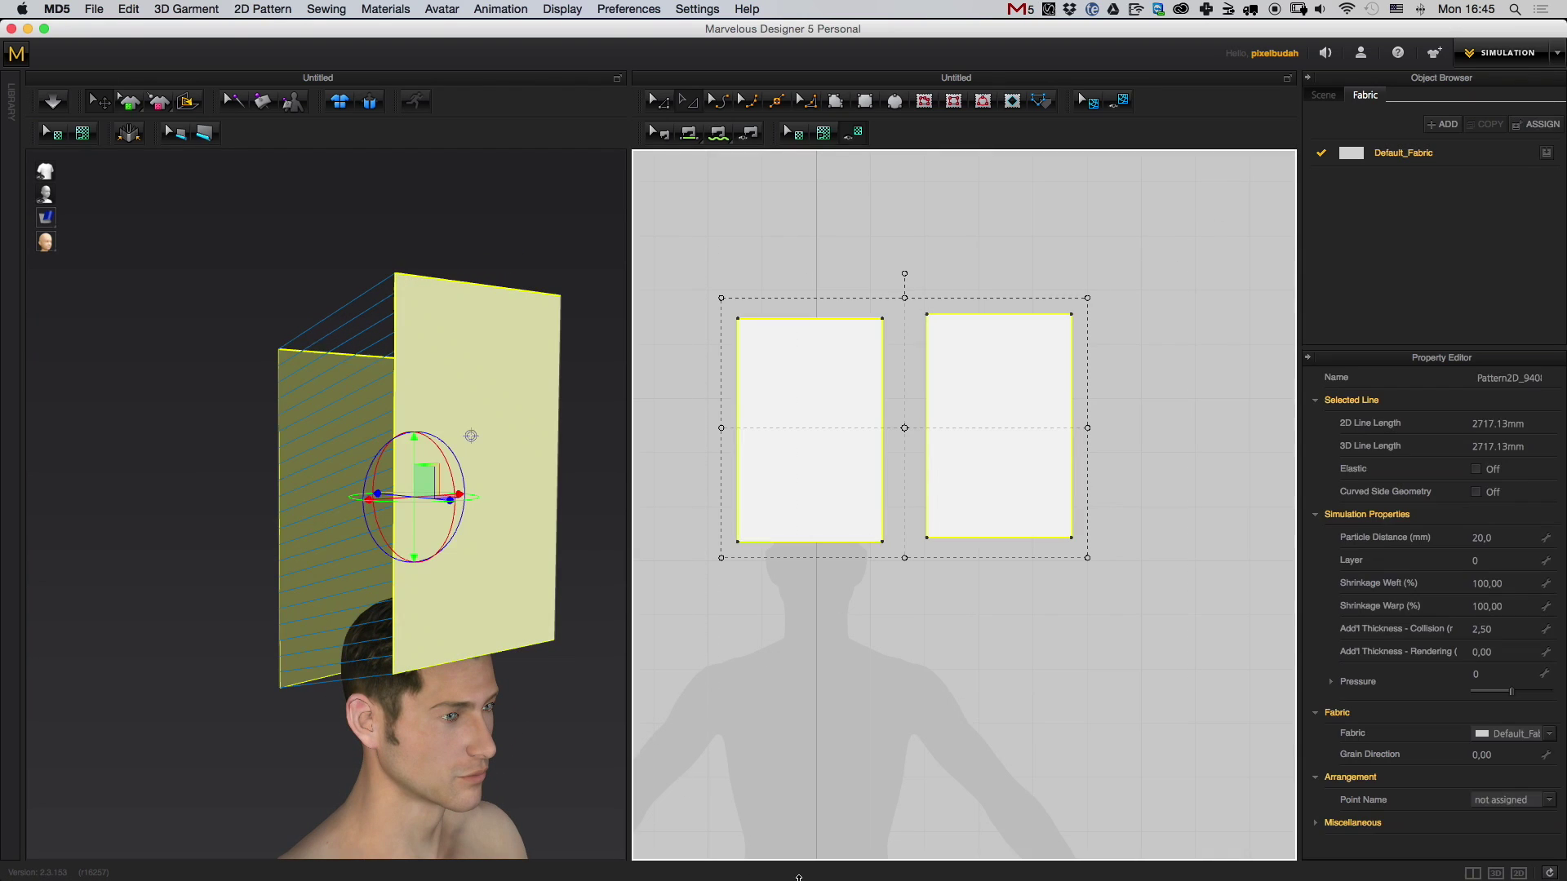
{"action": "left_click", "coordinate": [205, 10]}
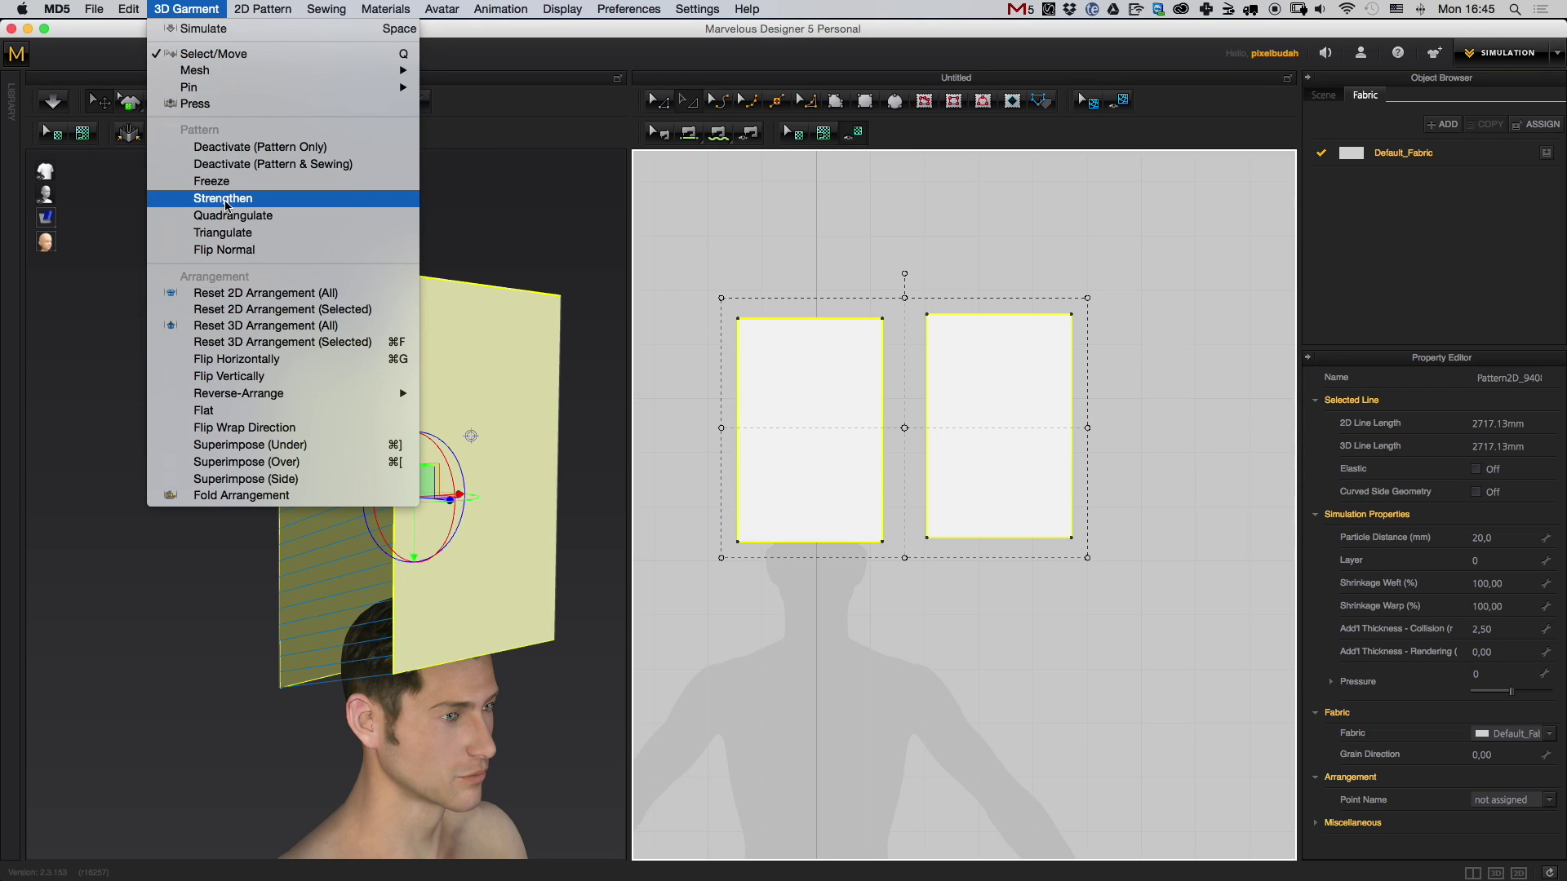
{"action": "left_click", "coordinate": [234, 200]}
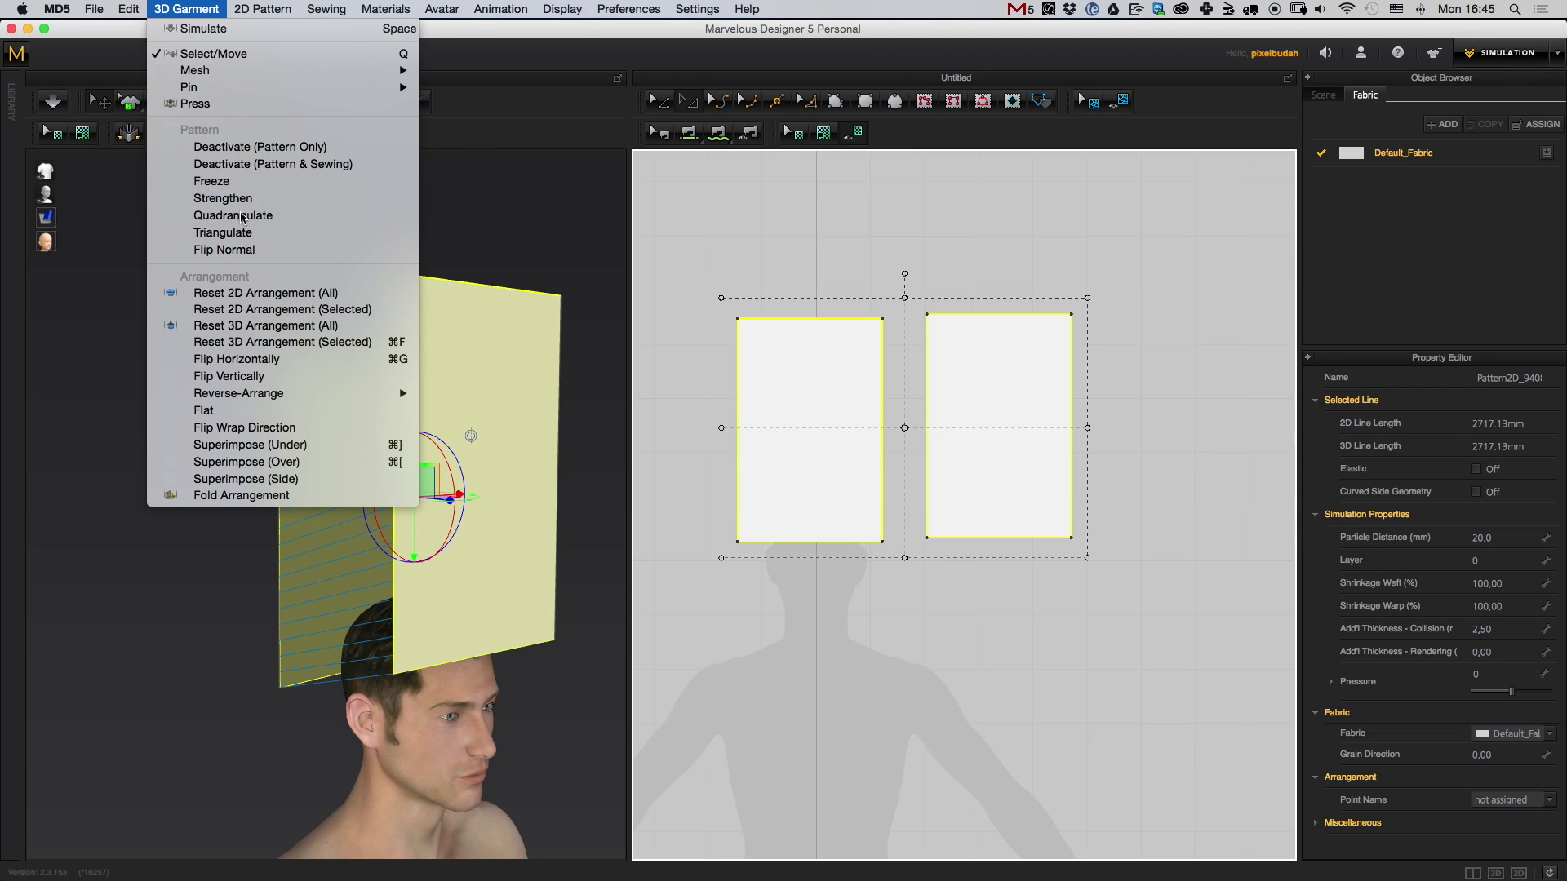
{"action": "right_click_drag", "start_coordinate": [456, 712], "coordinate": [516, 633]}
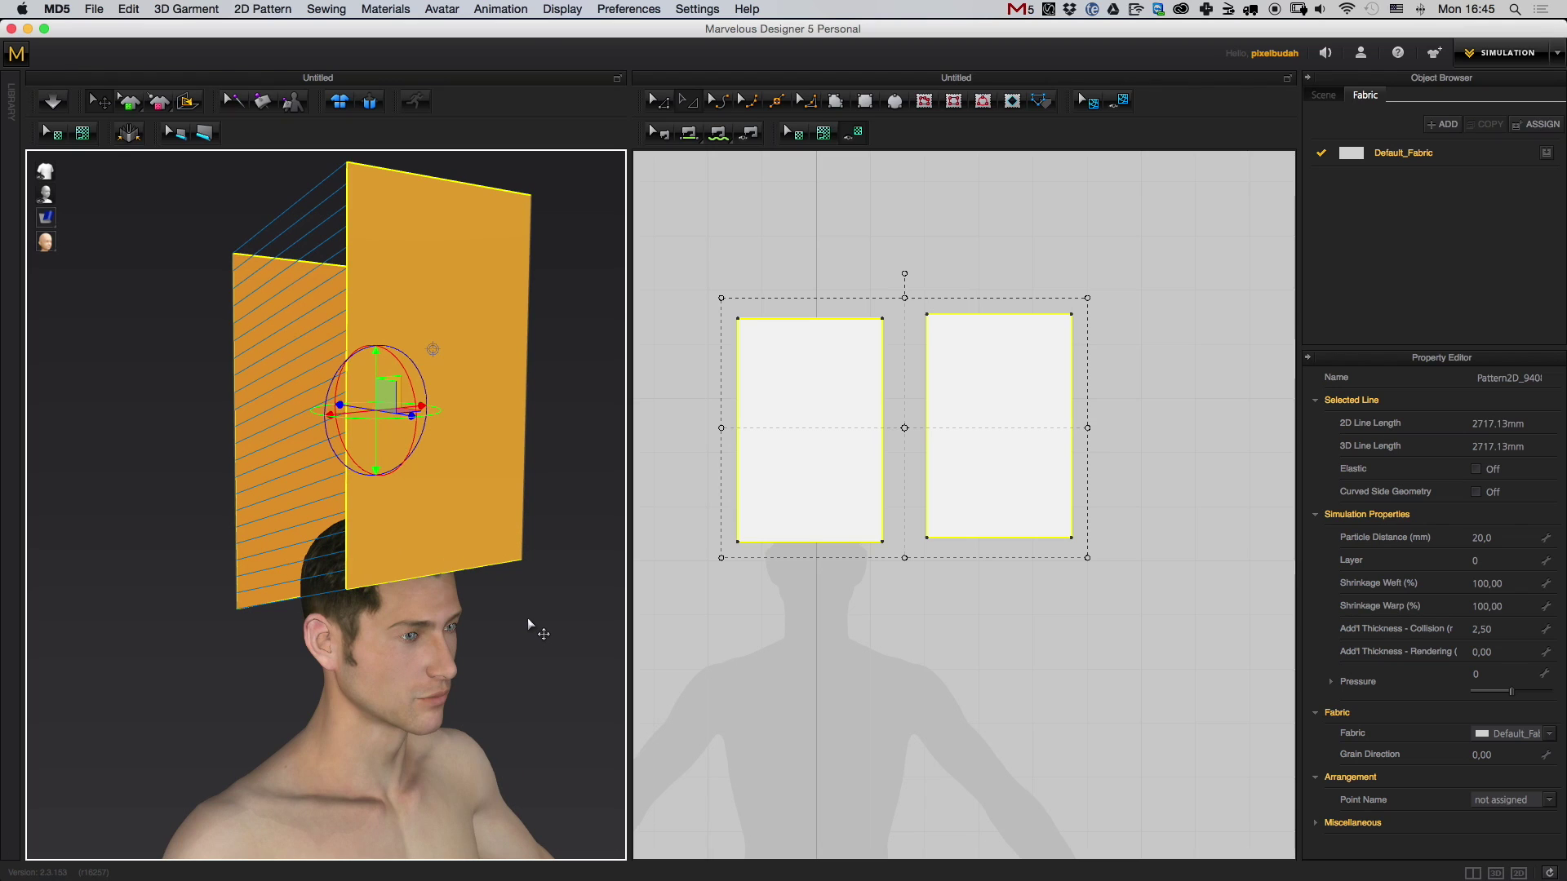
- Simulate the strengthened hat and inspect its shape and seams from the front and side
{"action": "key", "text": "space"}
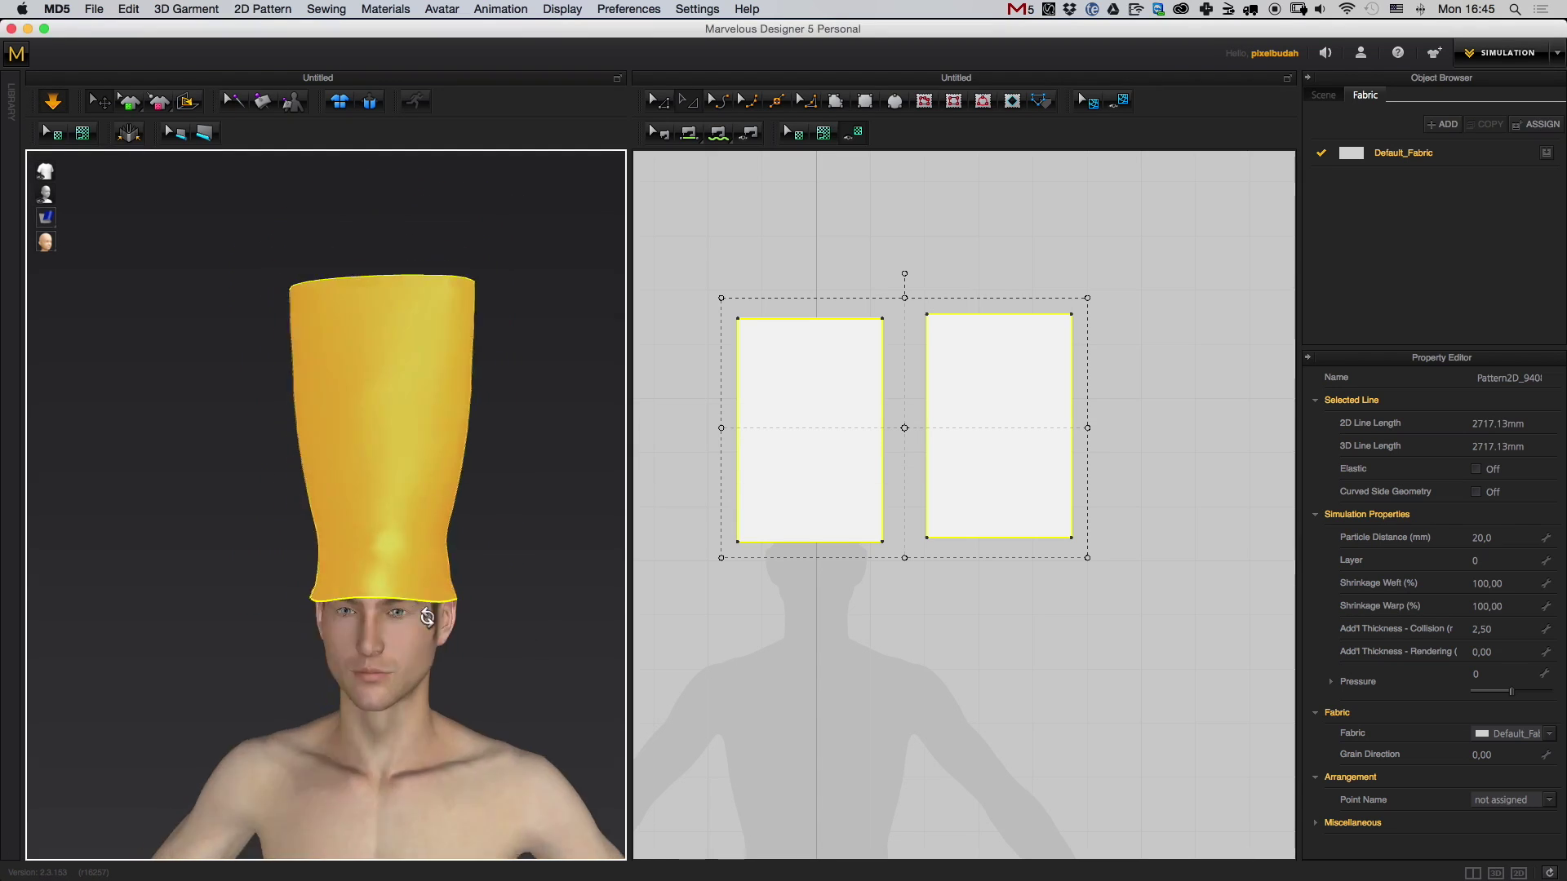
{"action": "right_click_drag", "start_coordinate": [427, 618], "coordinate": [269, 633]}
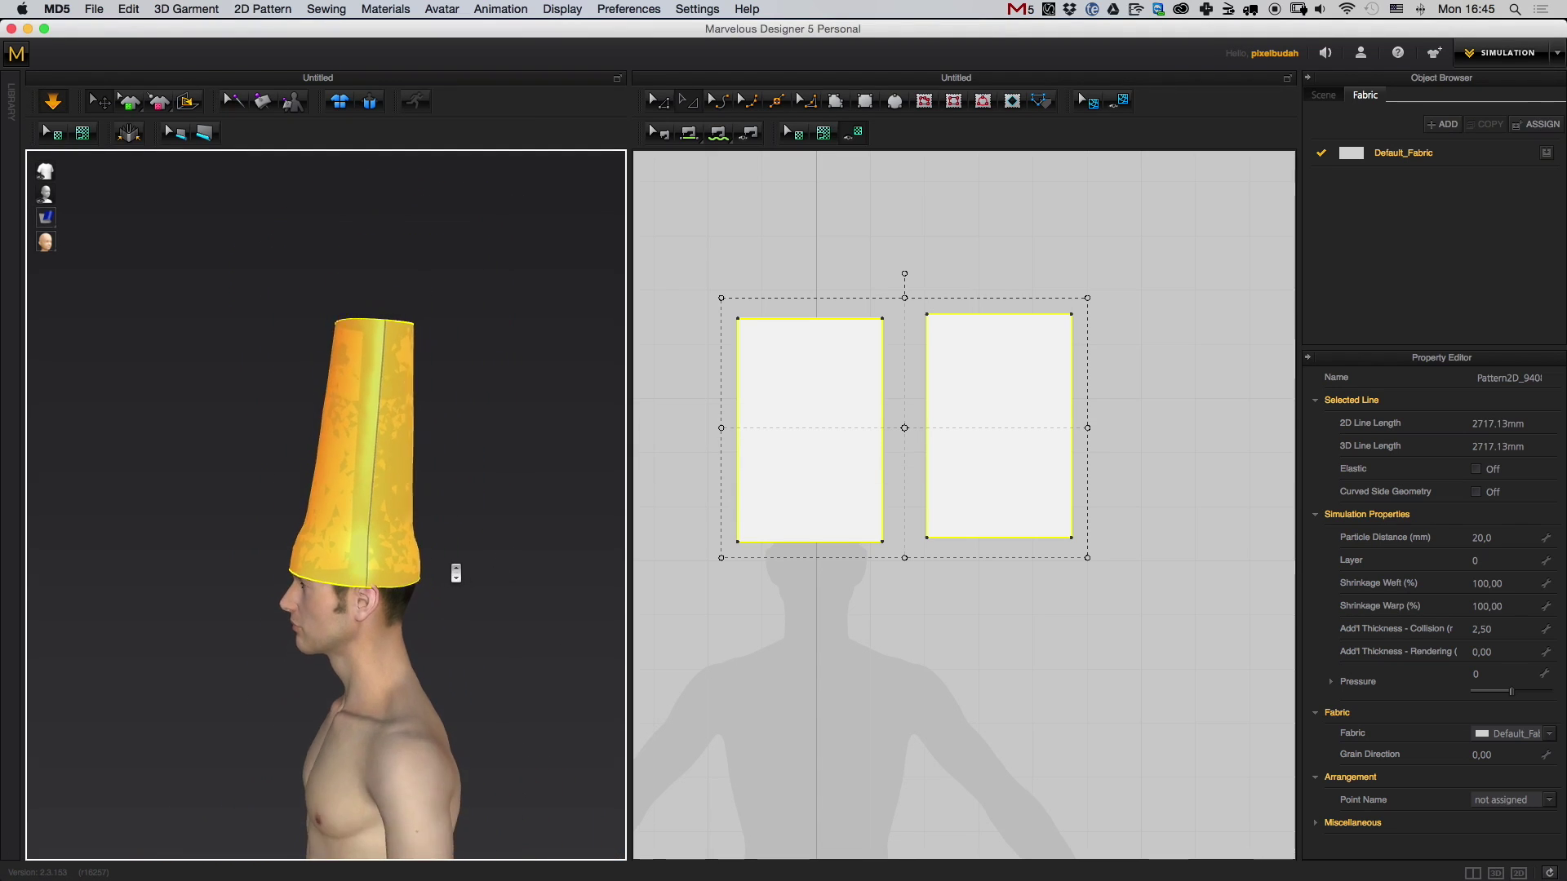
{"action": "right_click_drag", "start_coordinate": [456, 572], "coordinate": [483, 592]}
{"action": "middle_click_drag", "start_coordinate": [483, 592], "coordinate": [440, 612]}
{"action": "scroll", "coordinate": [427, 566], "scroll_direction": "up", "scroll_amount": 5}
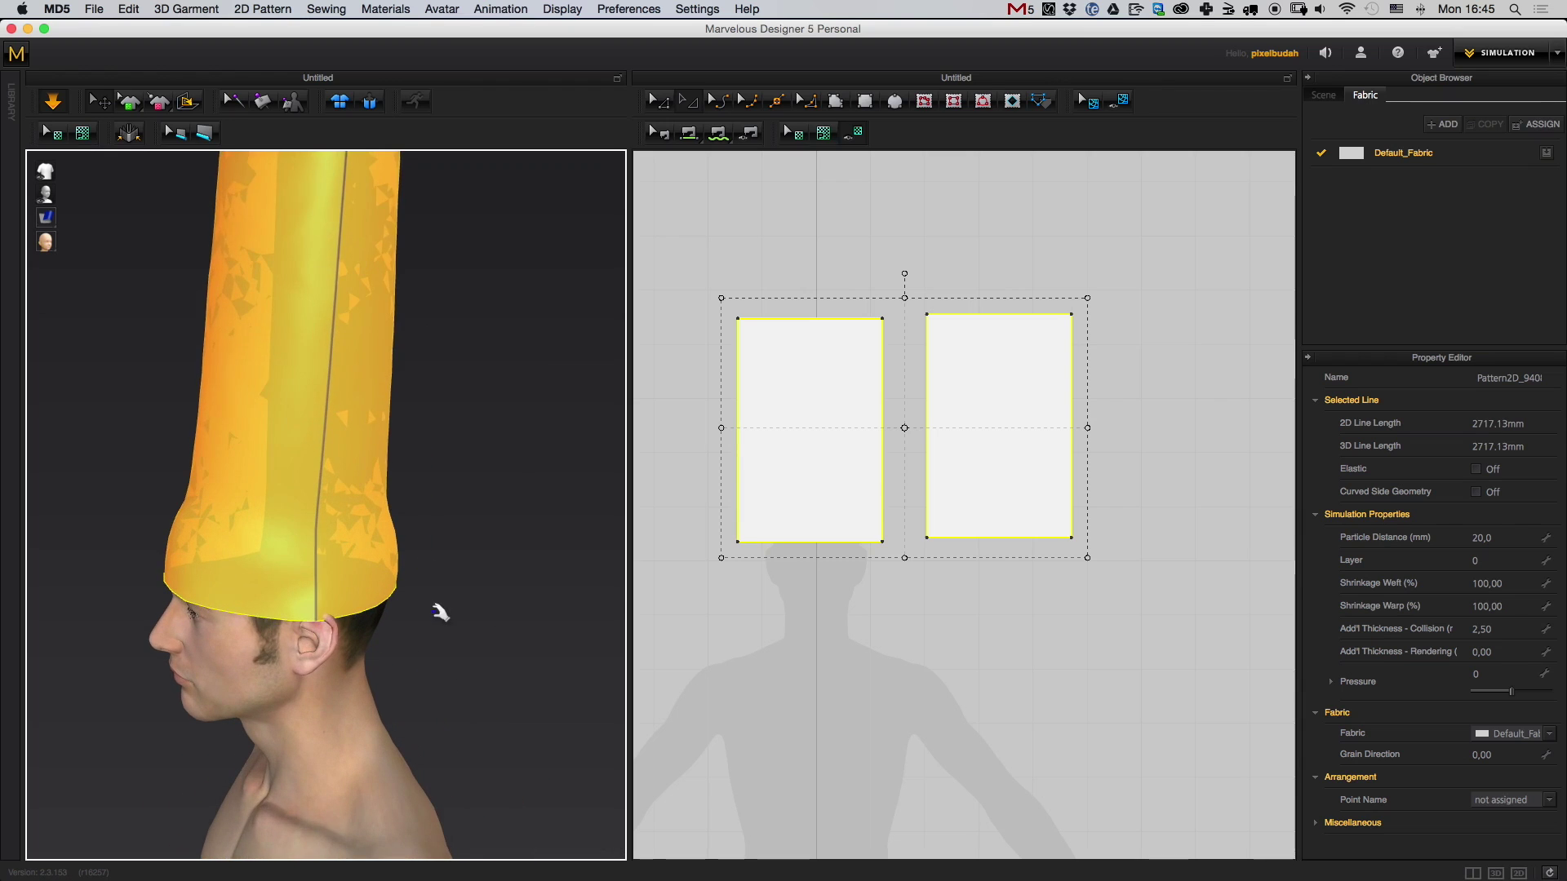
{"action": "scroll", "coordinate": [504, 644], "scroll_direction": "down", "scroll_amount": 4}
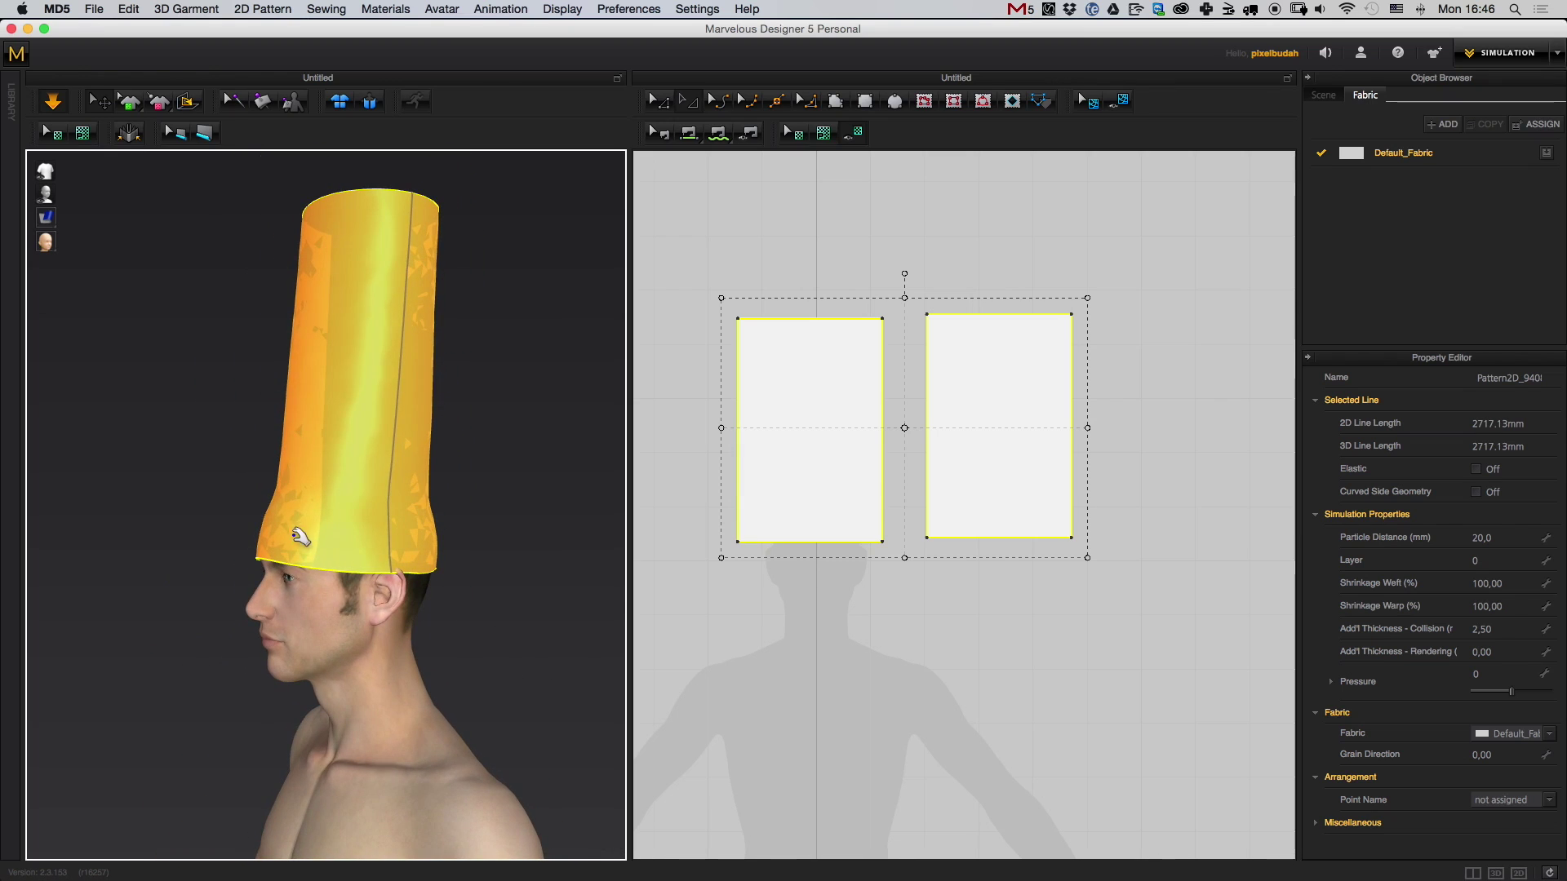
- Pull the hat's lower edge into place around the forehead and sides while the simulation runs
{"action": "right_click_drag", "start_coordinate": [281, 509], "coordinate": [491, 607]}
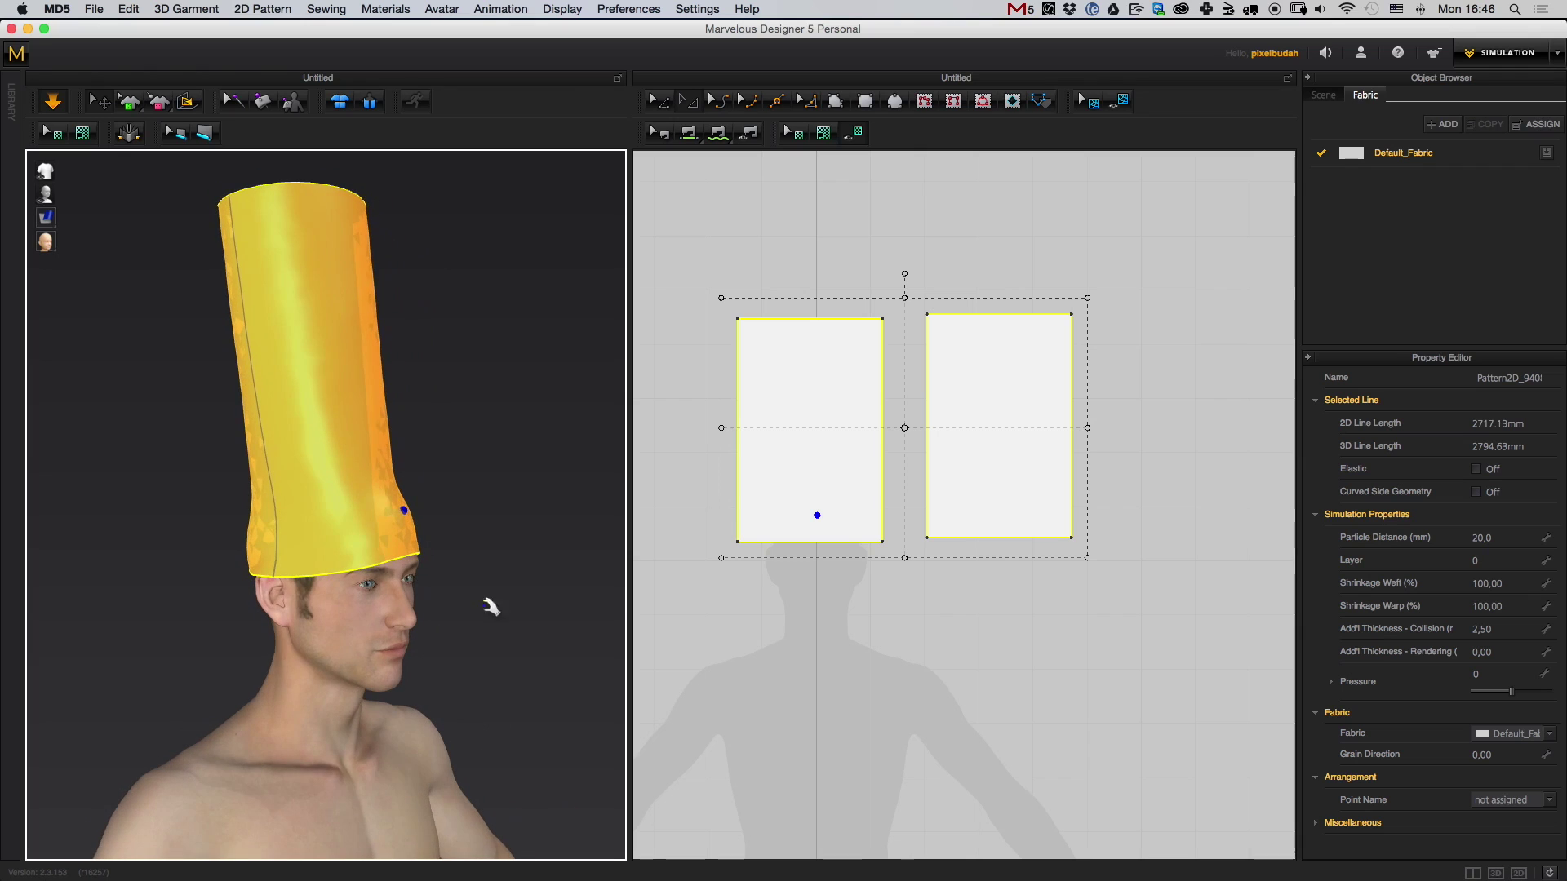
{"action": "right_click_drag", "start_coordinate": [351, 517], "coordinate": [390, 560]}
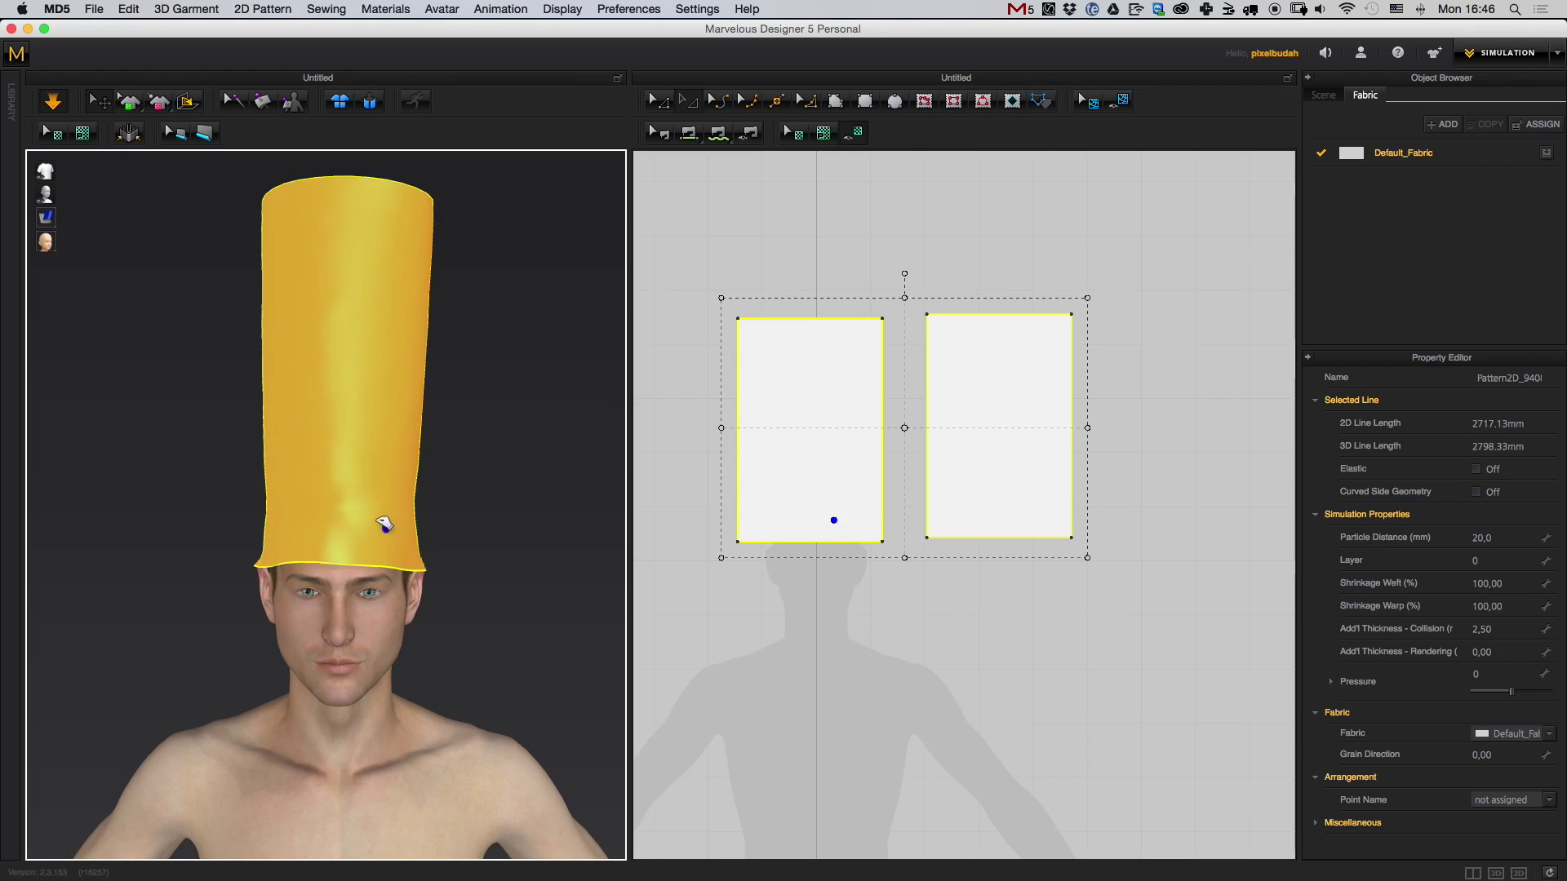
{"action": "right_click_drag", "start_coordinate": [418, 541], "coordinate": [389, 561]}
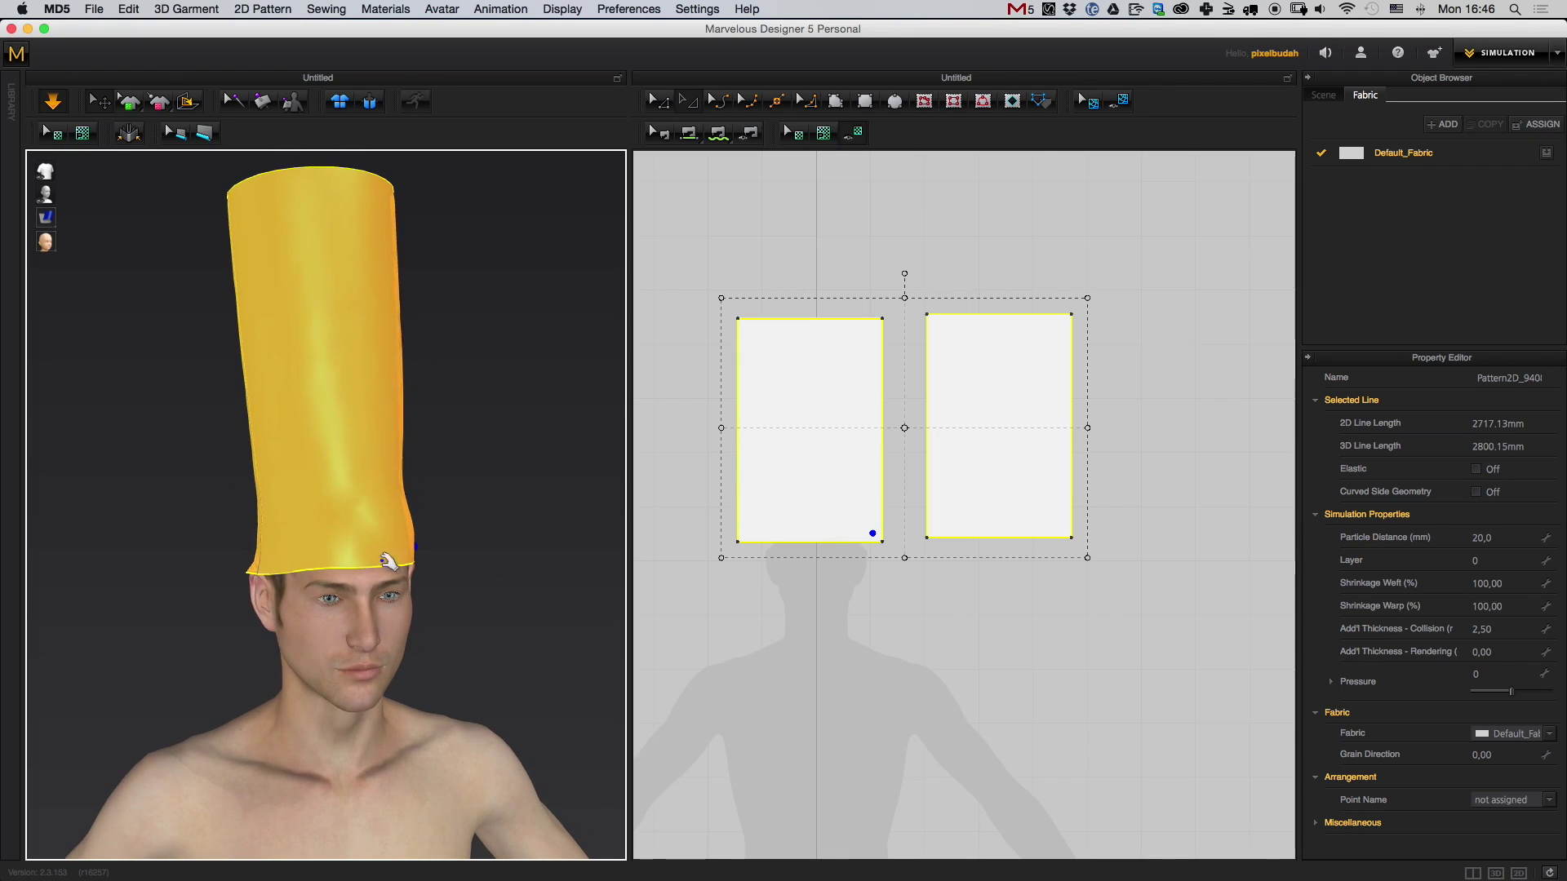
{"action": "mouse_move", "coordinate": [262, 542]}
{"action": "right_mouse_down"}
{"action": "mouse_move", "coordinate": [472, 595]}
{"action": "mouse_move", "coordinate": [433, 621]}
{"action": "mouse_move", "coordinate": [431, 384]}
{"action": "right_mouse_up"}
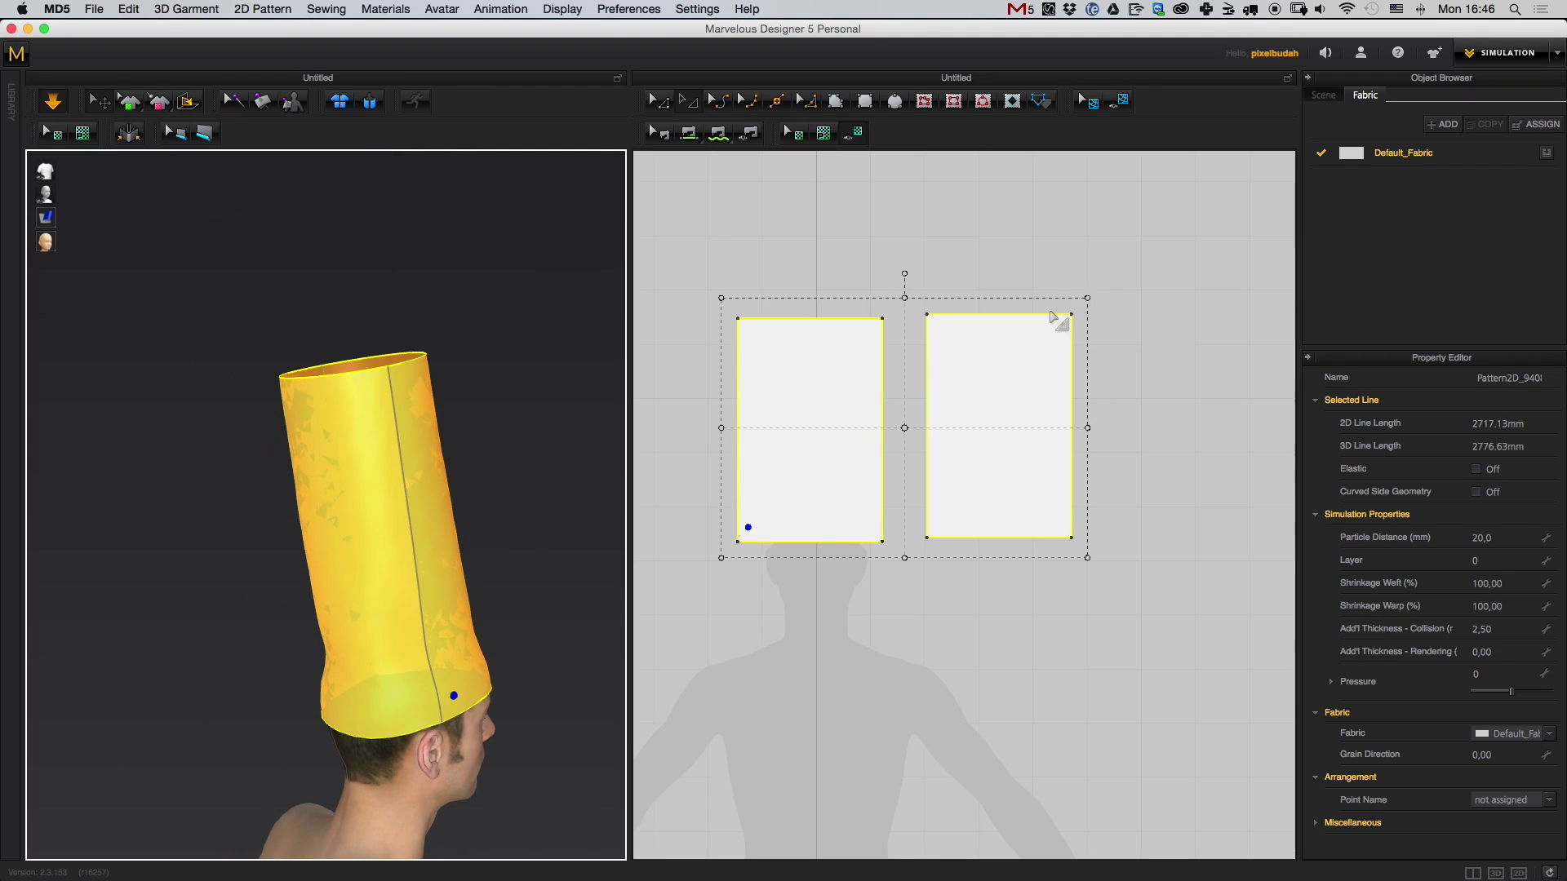
- Stretch both panels upward to a combined outline length of about 3475 mm and drape the taller hat
{"action": "left_click_drag", "start_coordinate": [903, 298], "coordinate": [904, 193]}
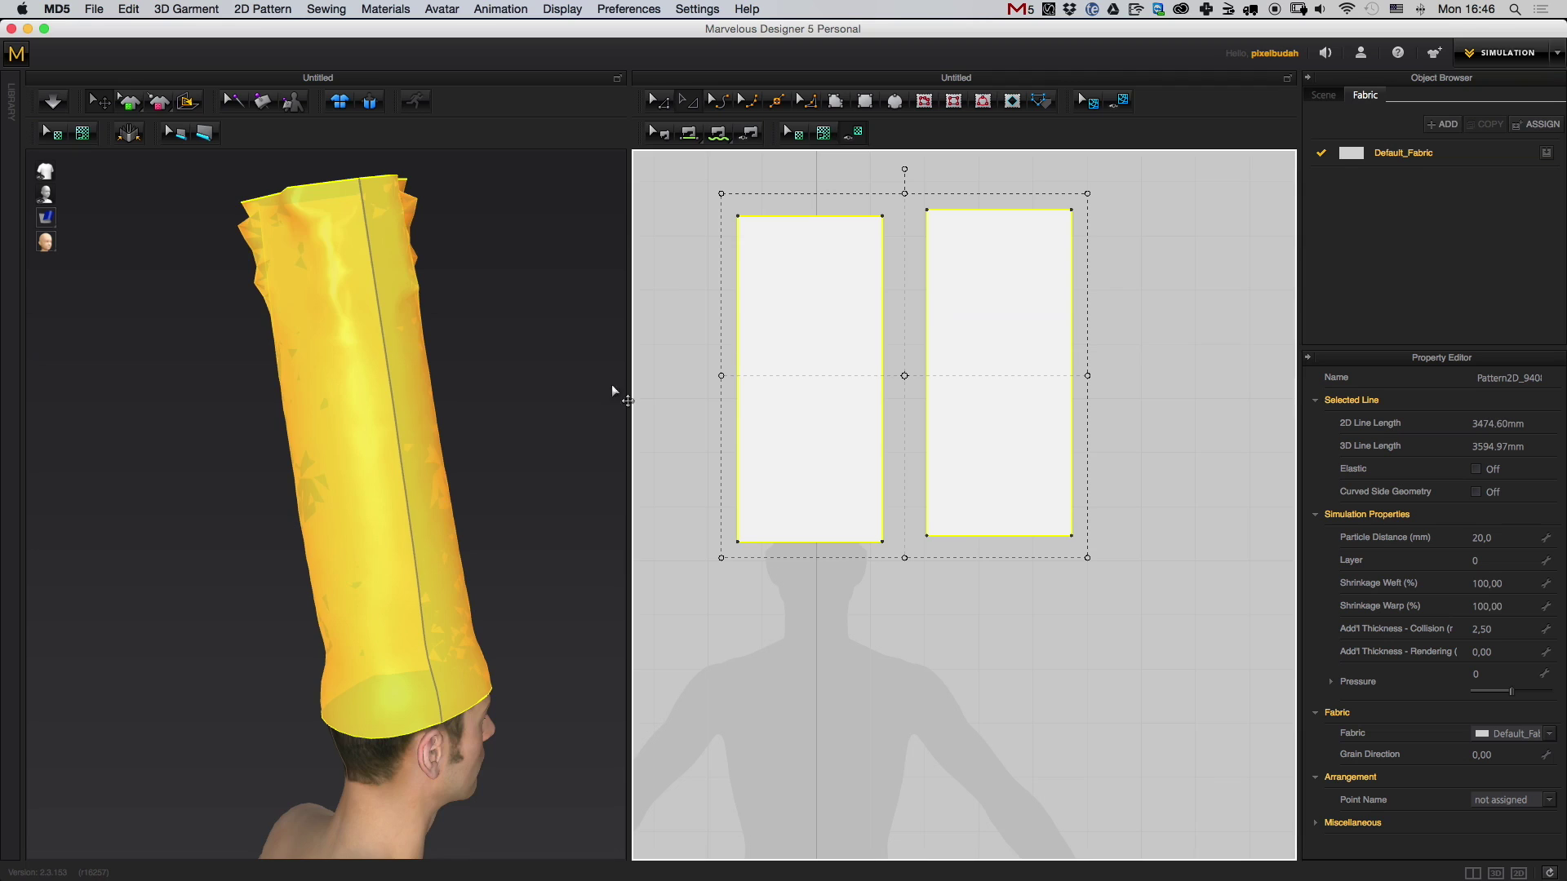
{"action": "key", "text": "space"}
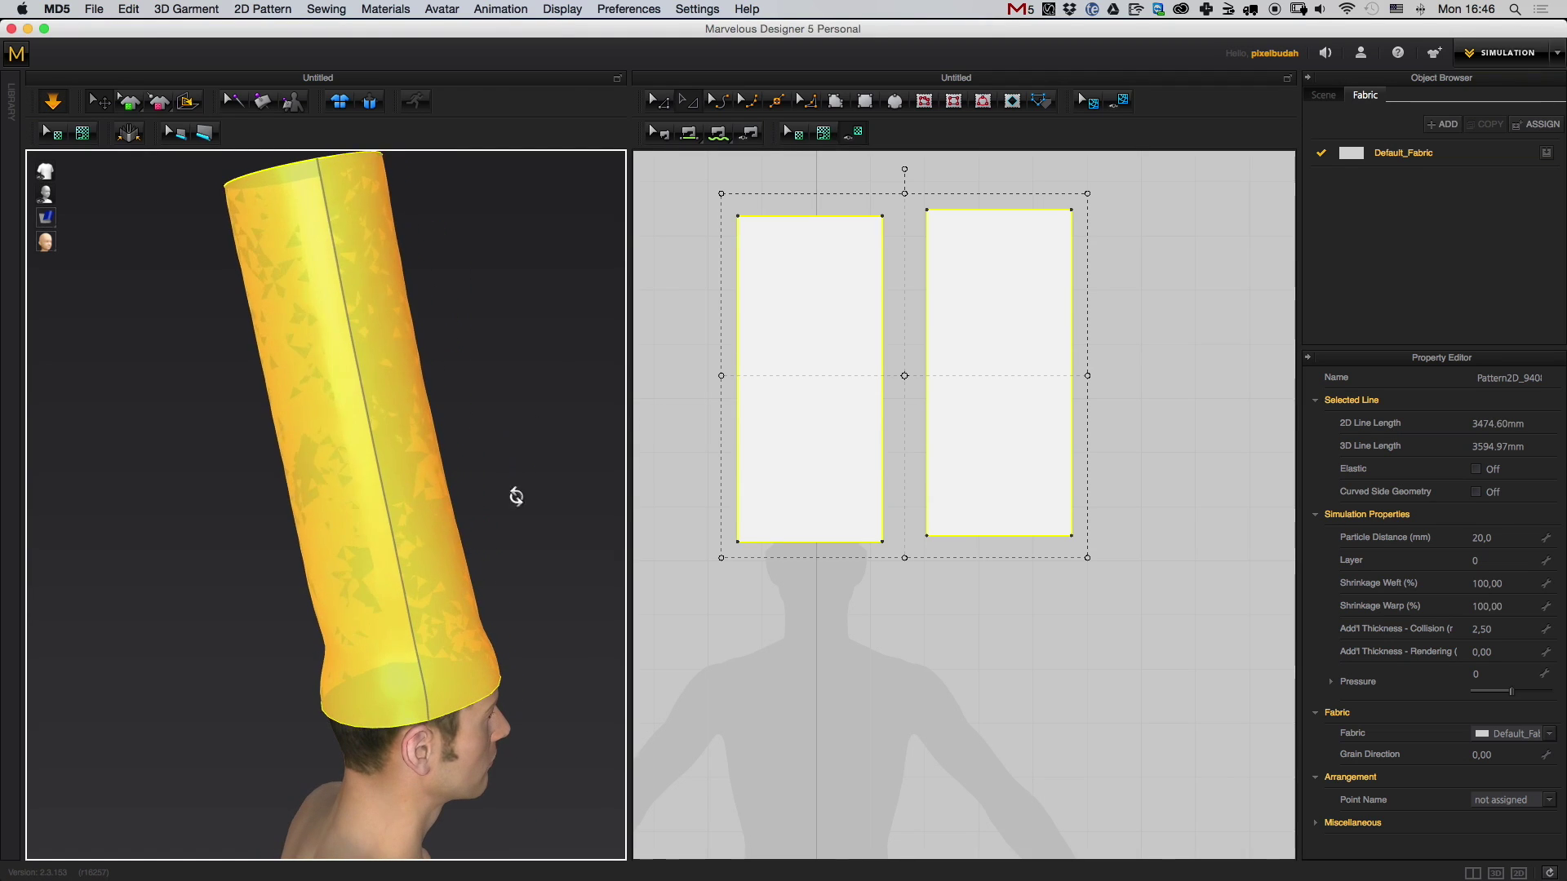
{"action": "right_click_drag", "start_coordinate": [615, 546], "coordinate": [535, 625]}
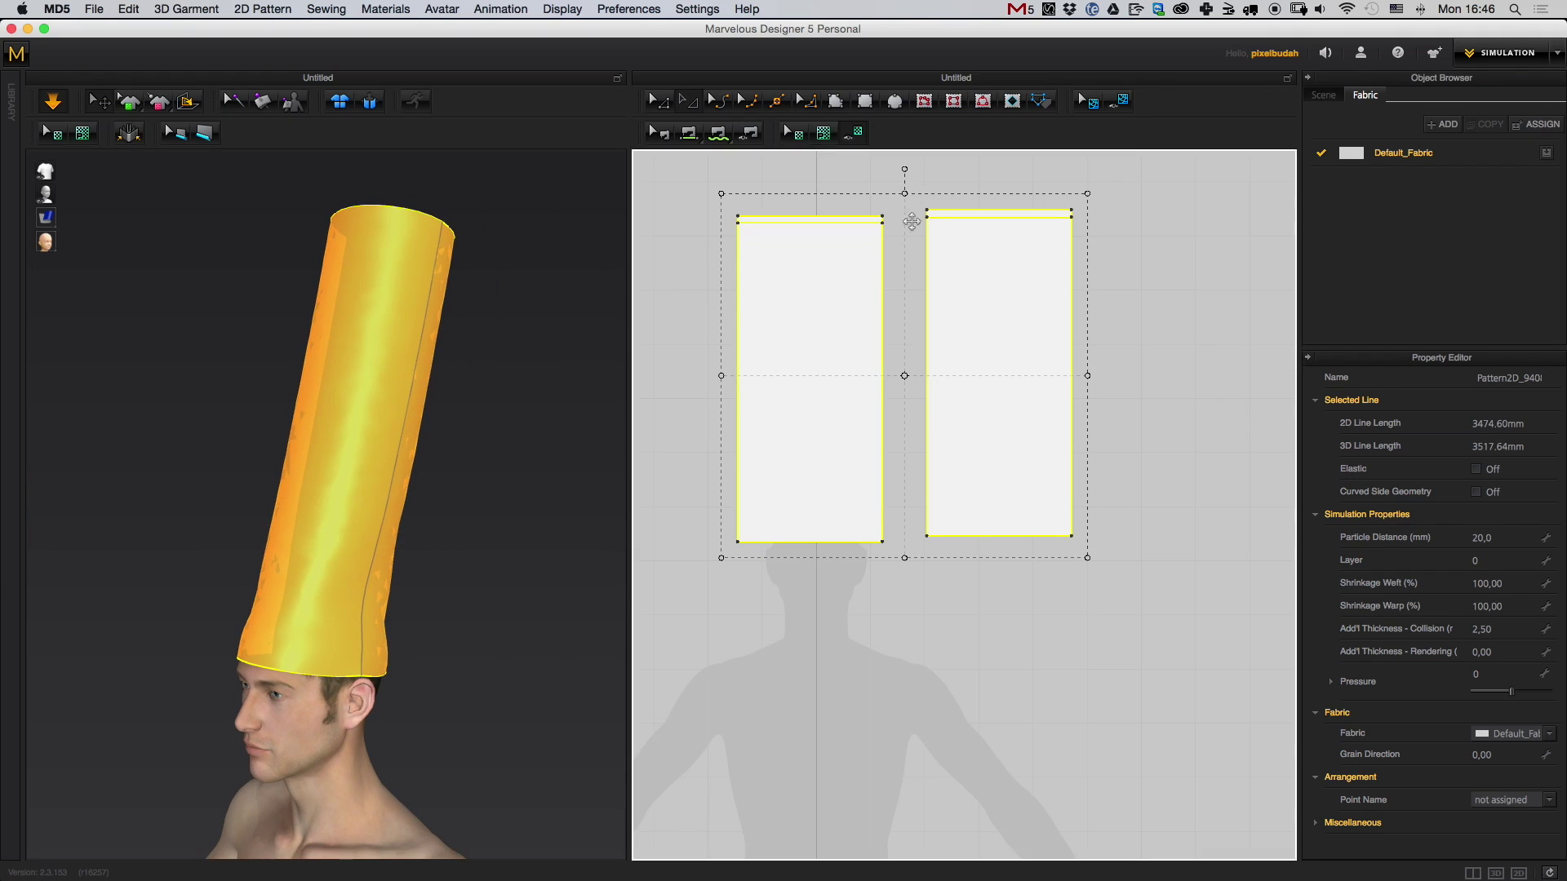
- Shorten both panels from their upper edges to a combined outline length of about 2179 mm and drape the shorter hat
{"action": "left_click_drag", "start_coordinate": [903, 338], "coordinate": [914, 393]}
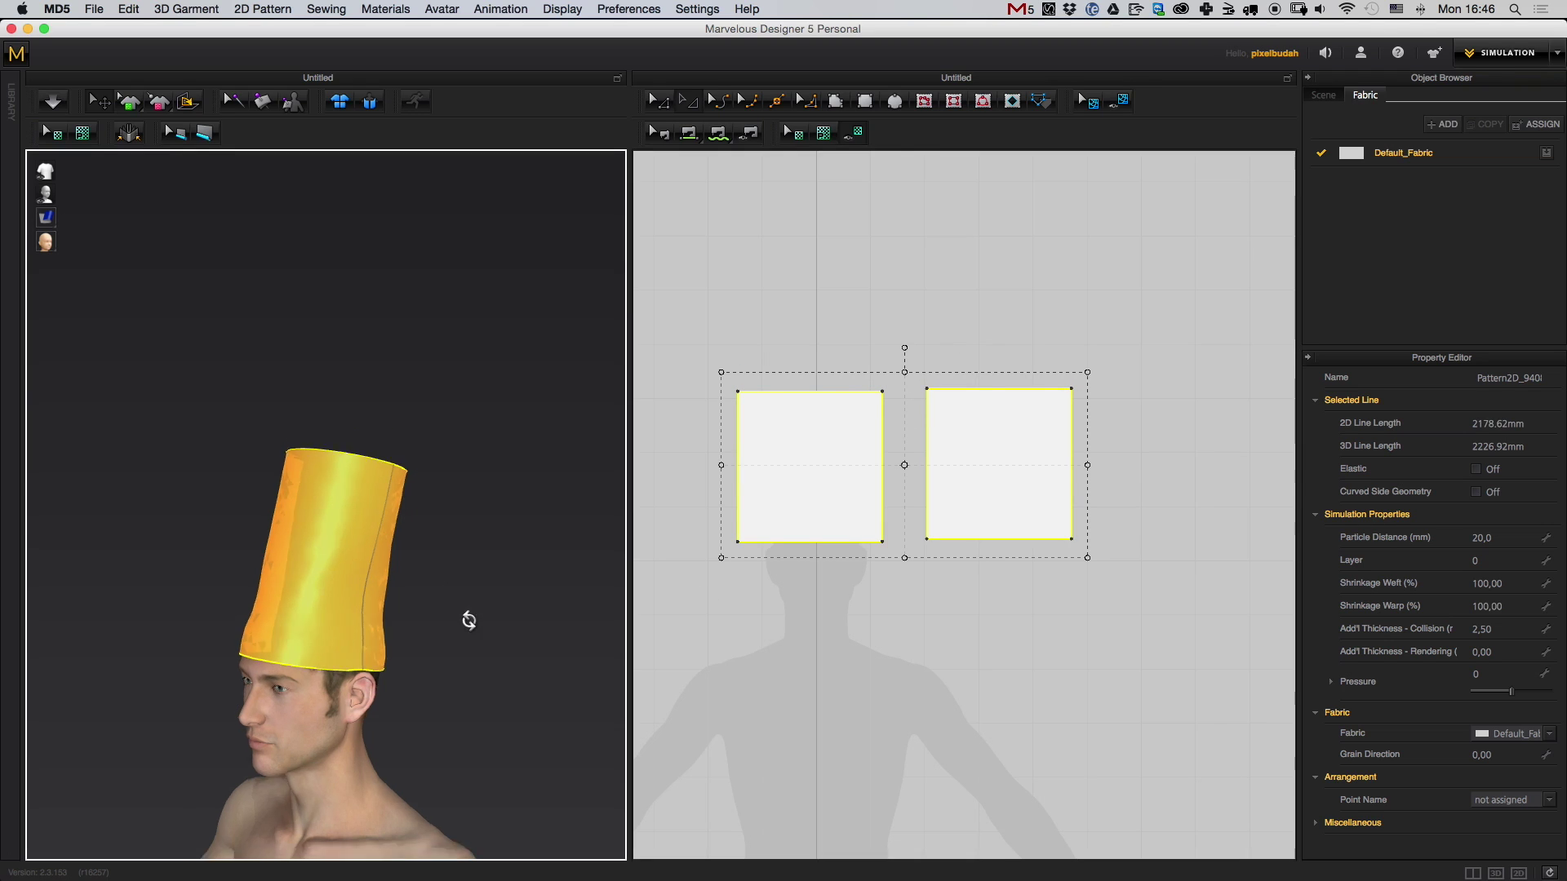
{"action": "right_click_drag", "start_coordinate": [468, 620], "coordinate": [646, 632]}
{"action": "middle_click_drag", "start_coordinate": [555, 663], "coordinate": [563, 549]}
{"action": "right_click_drag", "start_coordinate": [563, 549], "coordinate": [420, 721]}
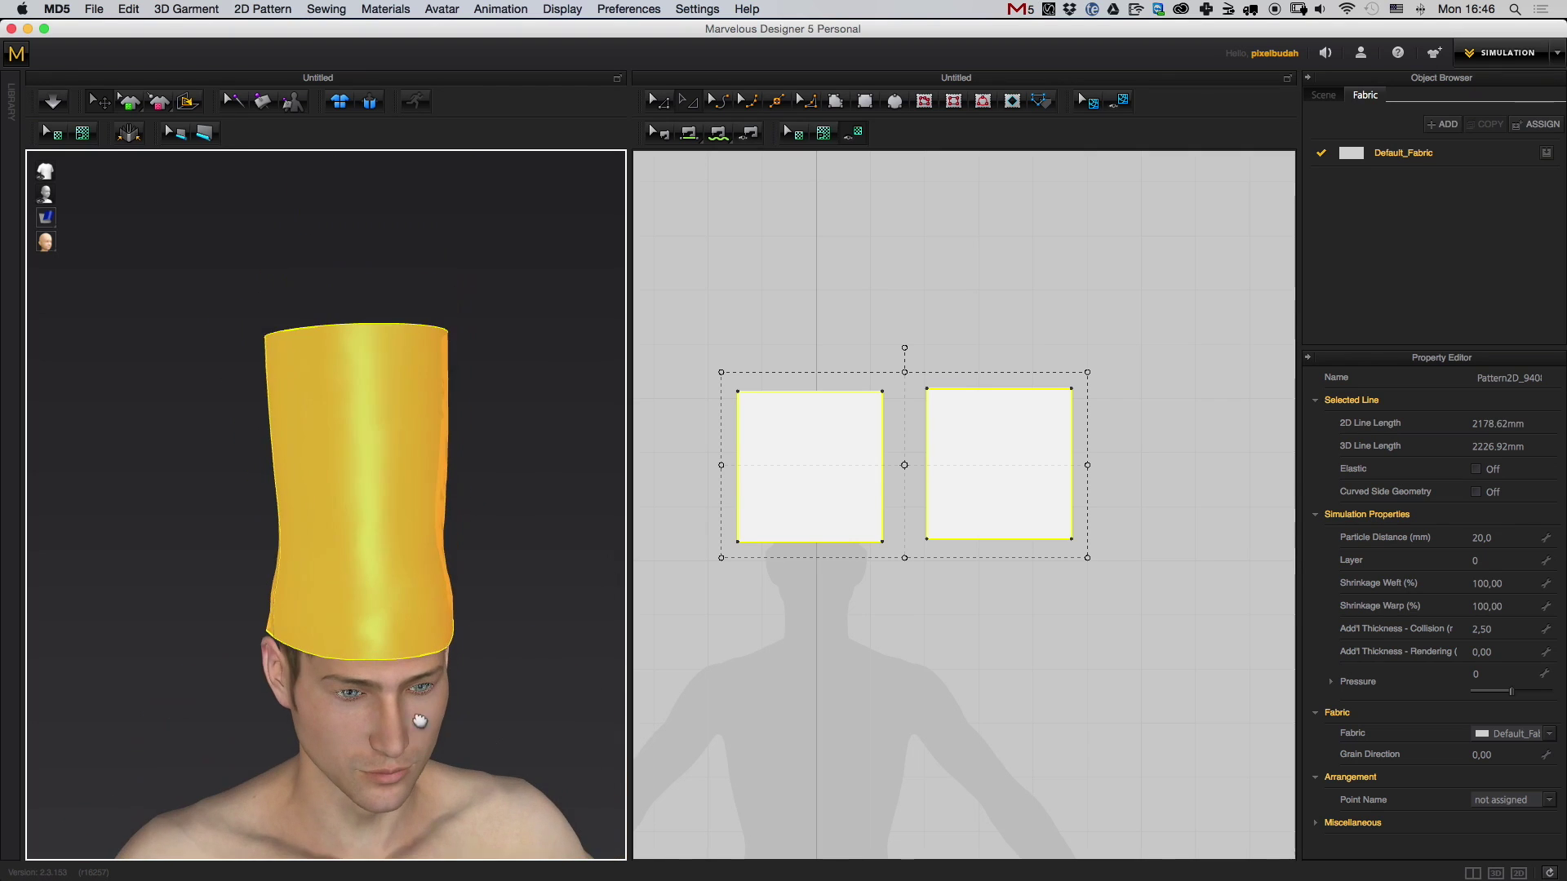
- Switch to Preview and study the pleated upper part and plain band of the toque-papier-18-1-640.jpg reference hat
{"action": "key", "text": "super+Tab"}
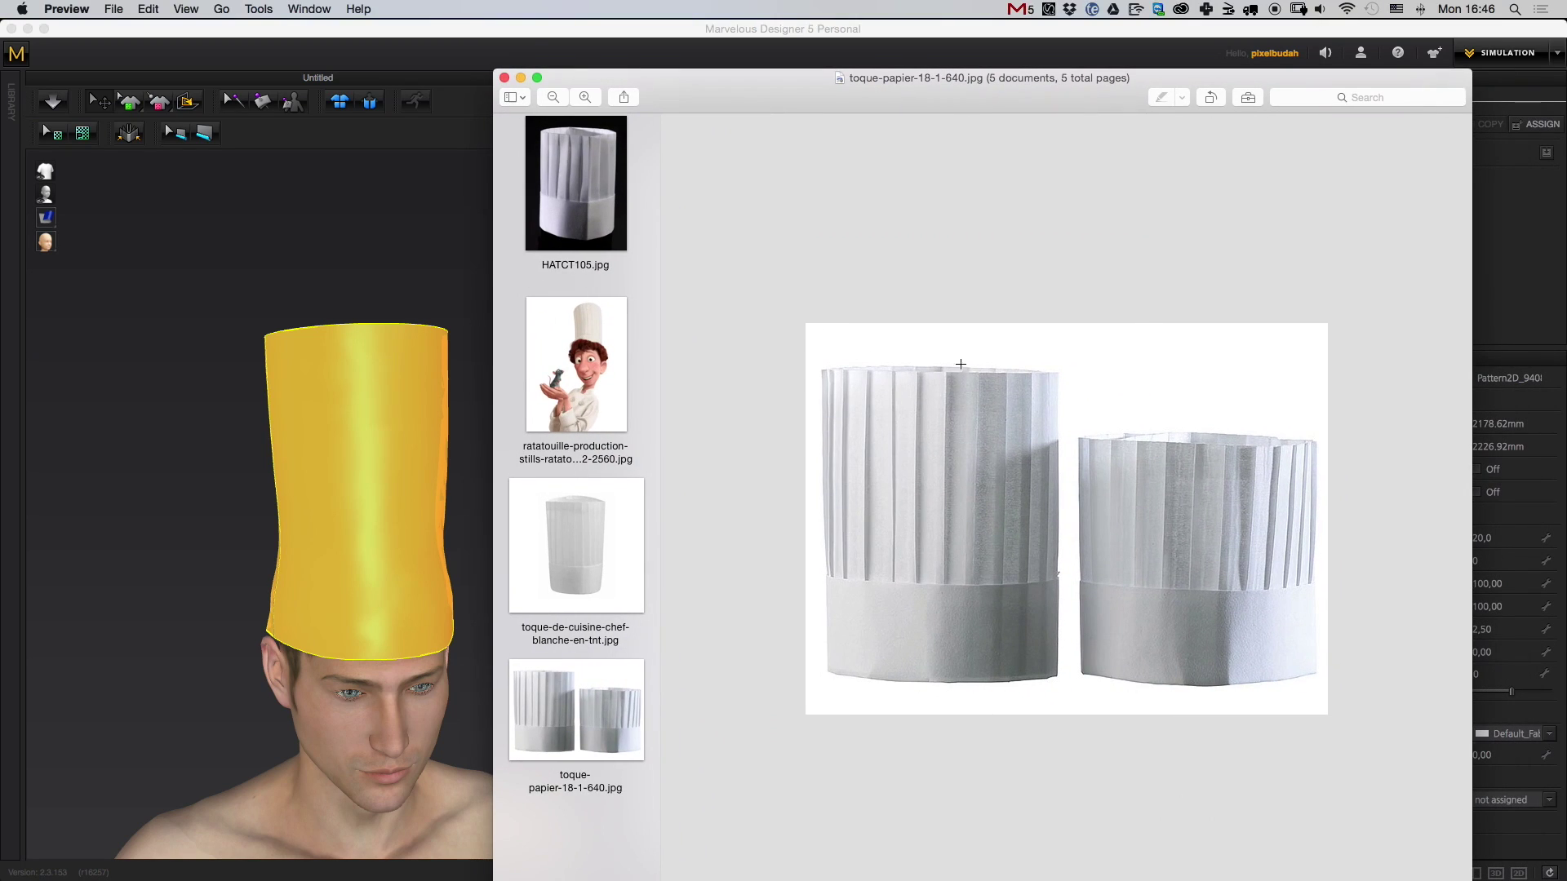
{"action": "left_click_drag", "start_coordinate": [963, 361], "coordinate": [905, 662]}
{"action": "left_click_drag", "start_coordinate": [963, 510], "coordinate": [937, 707]}
{"action": "left_click_drag", "start_coordinate": [947, 346], "coordinate": [881, 703]}
{"action": "left_click_drag", "start_coordinate": [930, 403], "coordinate": [929, 745]}
{"action": "left_click_drag", "start_coordinate": [1010, 352], "coordinate": [911, 637]}
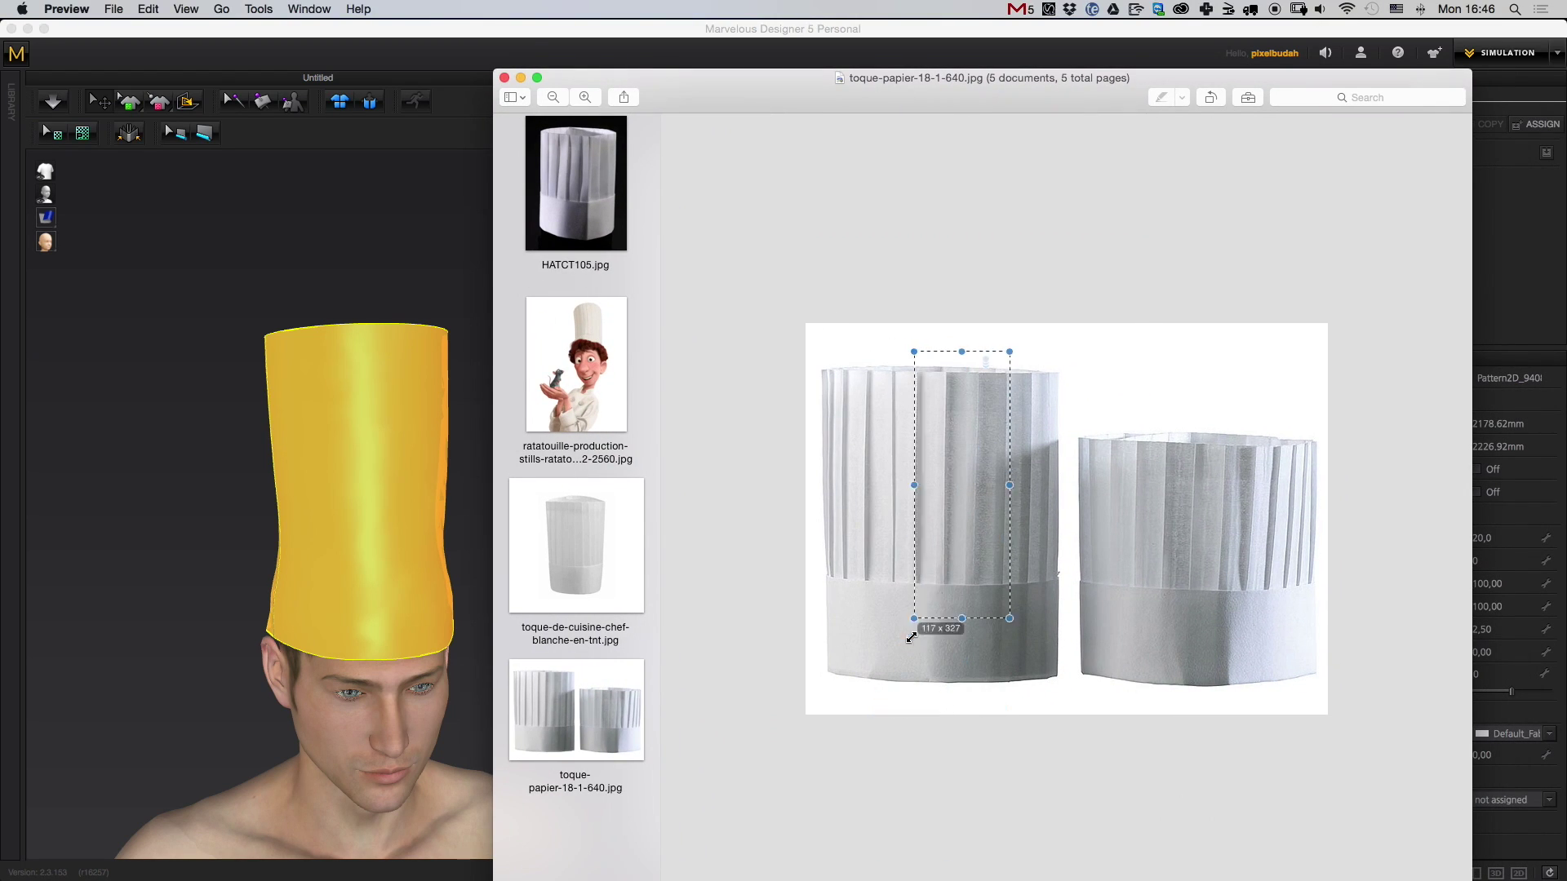
{"action": "left_click", "coordinate": [1048, 342]}
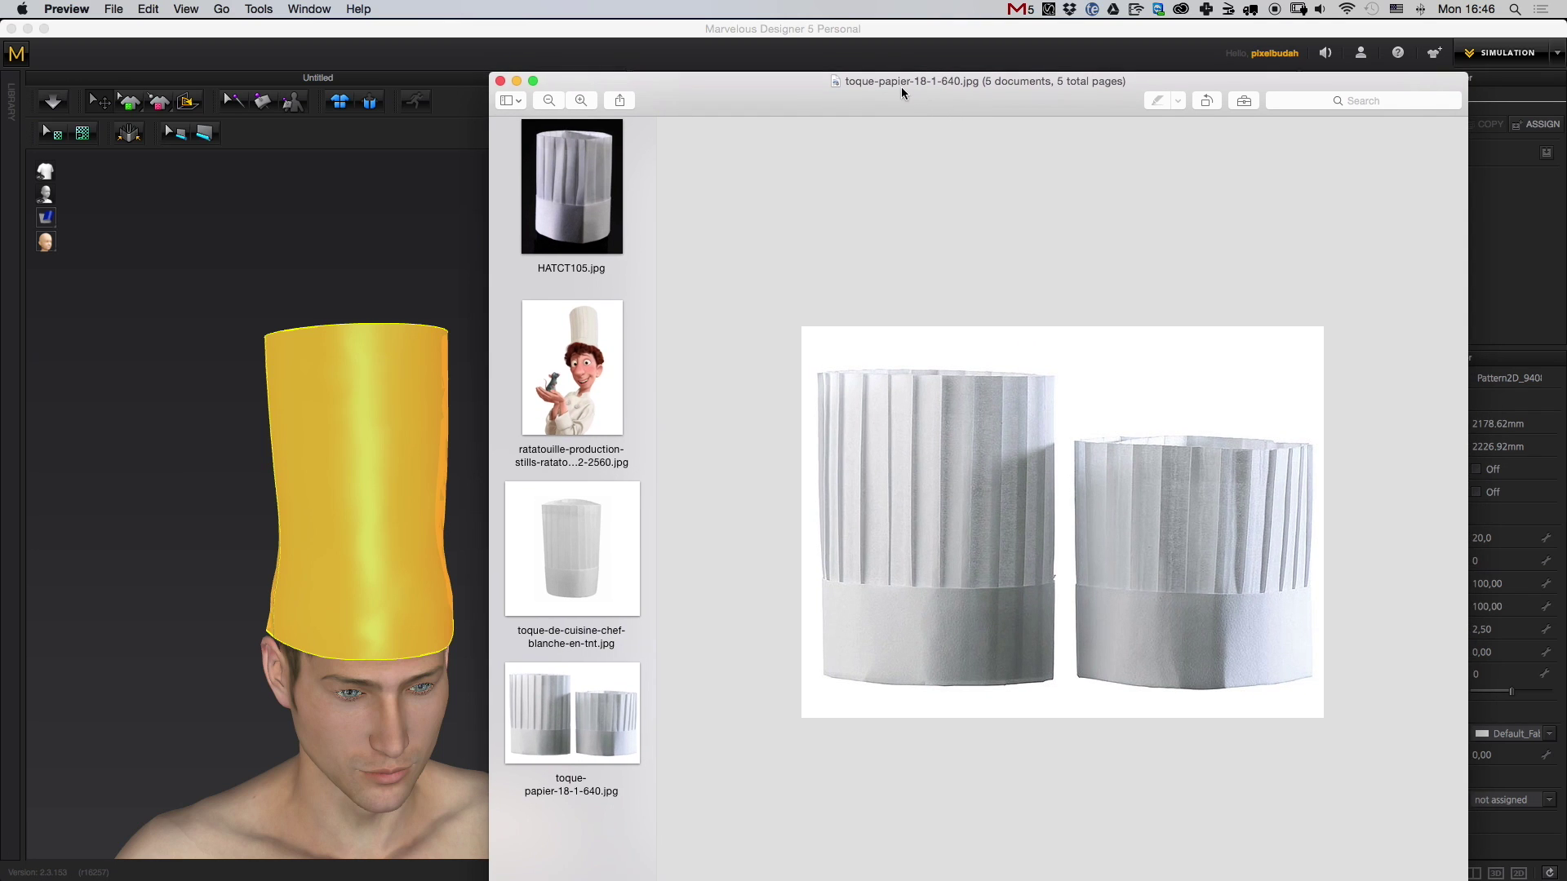
- Move the hat photos aside, compare the two circular pleat diagrams in Preview, and close their window
{"action": "left_click_drag", "start_coordinate": [948, 88], "coordinate": [1566, 81]}
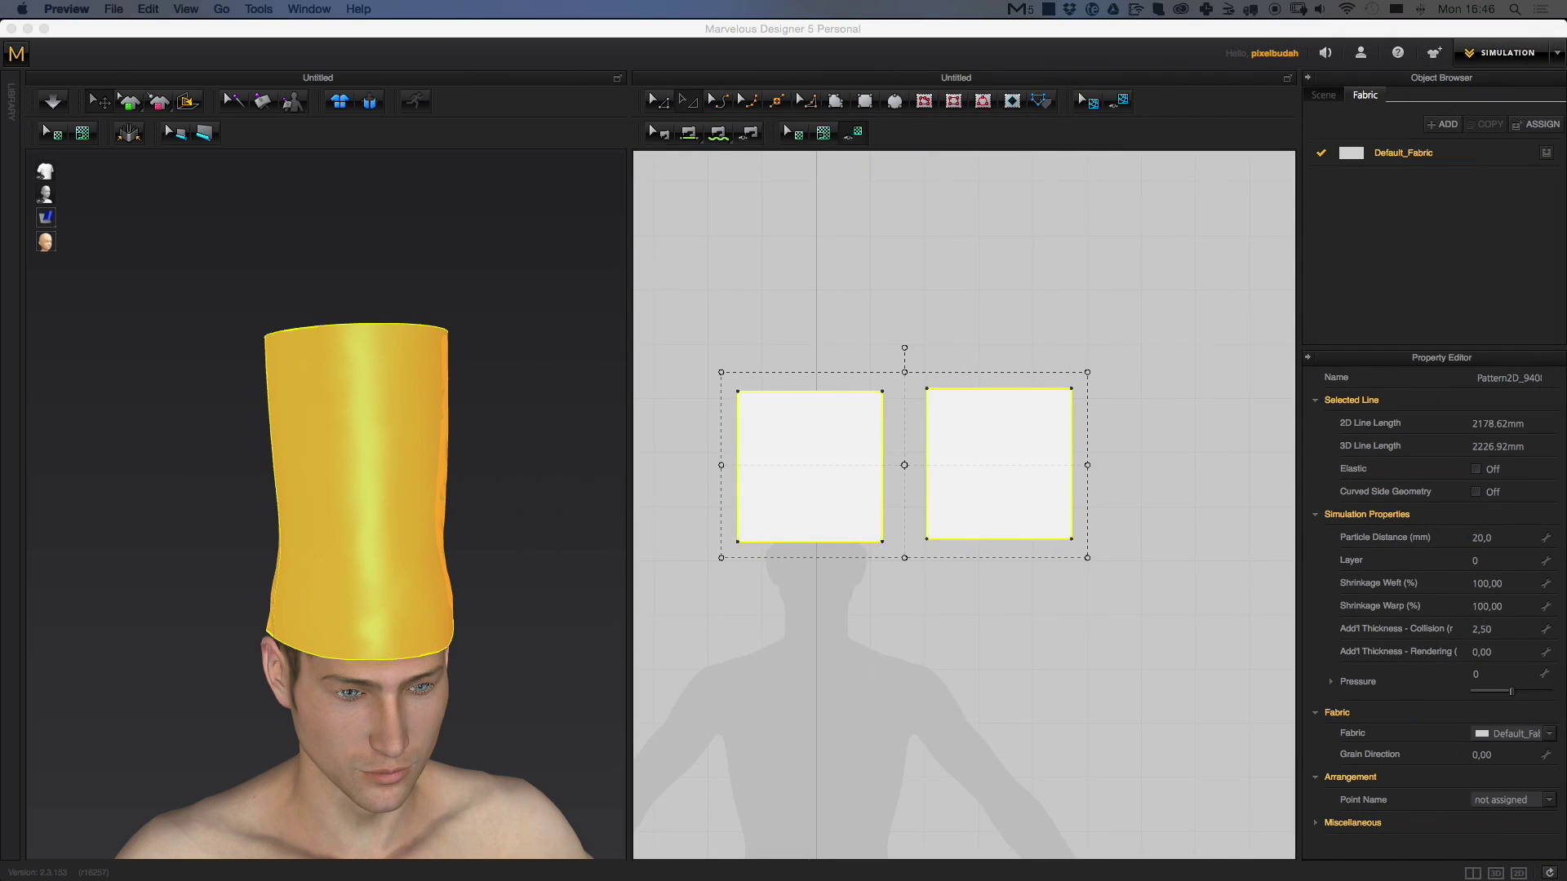
{"action": "left_click_drag", "start_coordinate": [1566, 245], "coordinate": [567, 83]}
{"action": "left_click", "coordinate": [710, 379]}
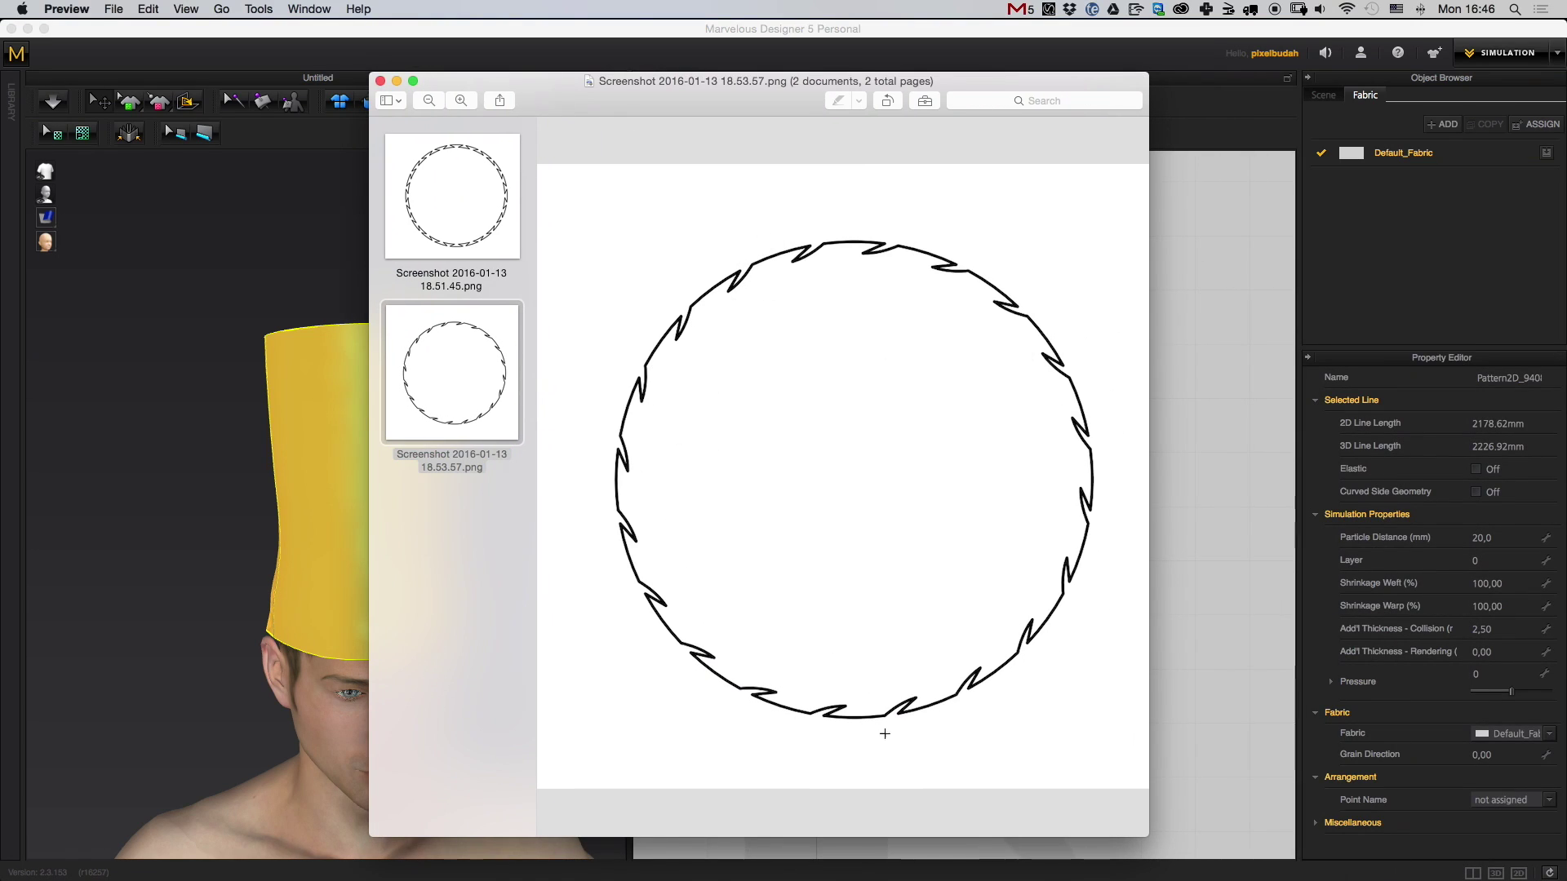
{"action": "left_click", "coordinate": [492, 251]}
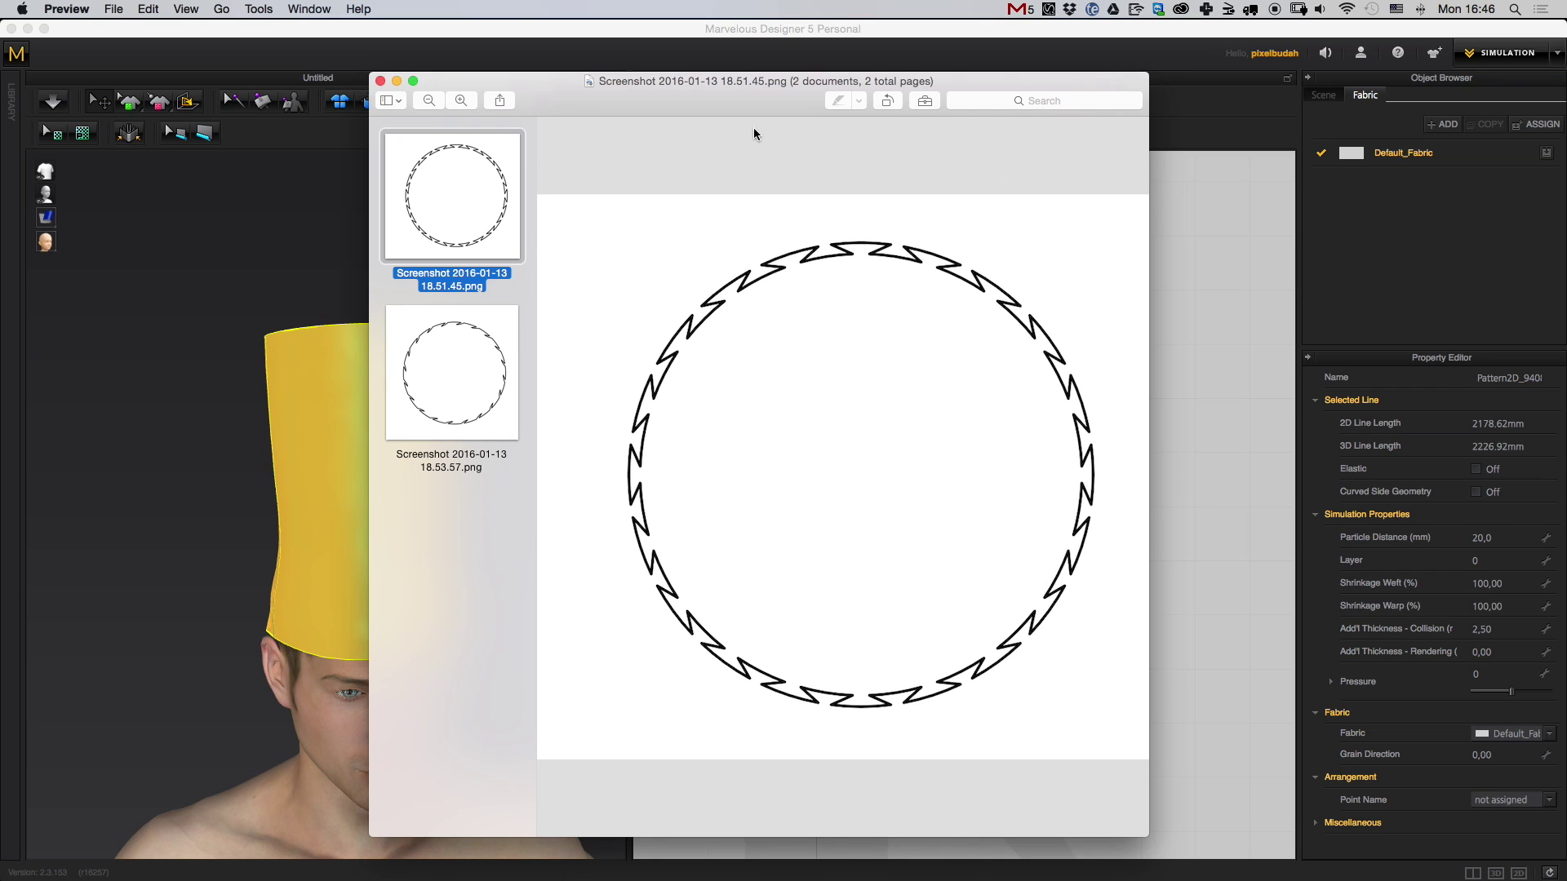
{"action": "key", "text": "cmd+w"}
- Return to Marvelous Designer and draw a narrow vertical rectangle with an outline length of about 535 mm along the right panel's outer edge
{"action": "left_click", "coordinate": [1161, 392]}
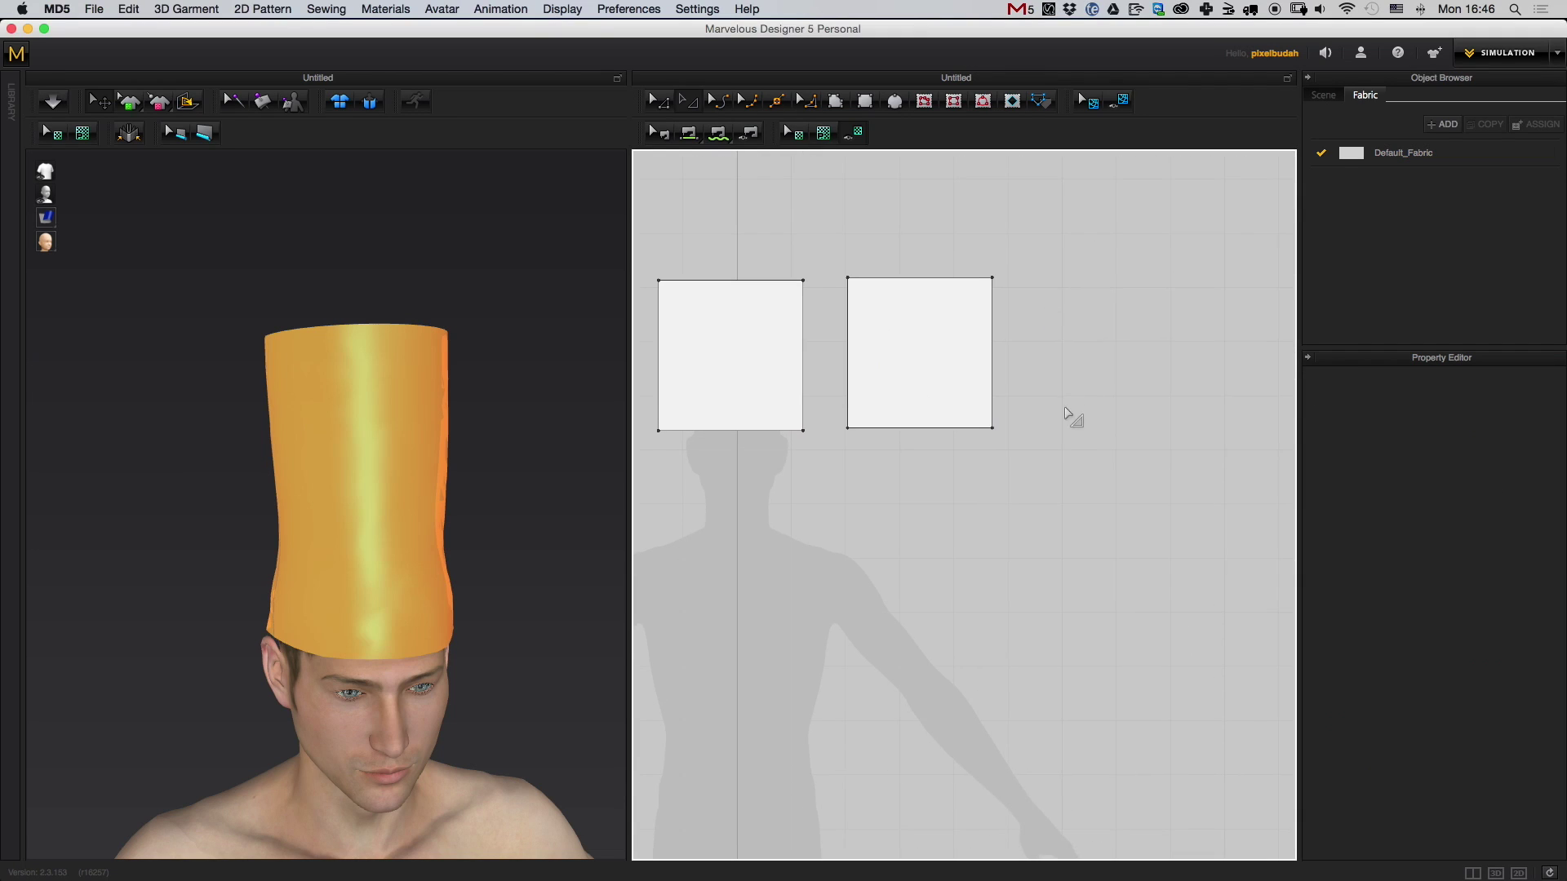
{"action": "scroll", "coordinate": [1065, 412], "scroll_direction": "up", "scroll_amount": 2}
{"action": "scroll", "coordinate": [1008, 442], "scroll_direction": "up", "scroll_amount": 2}
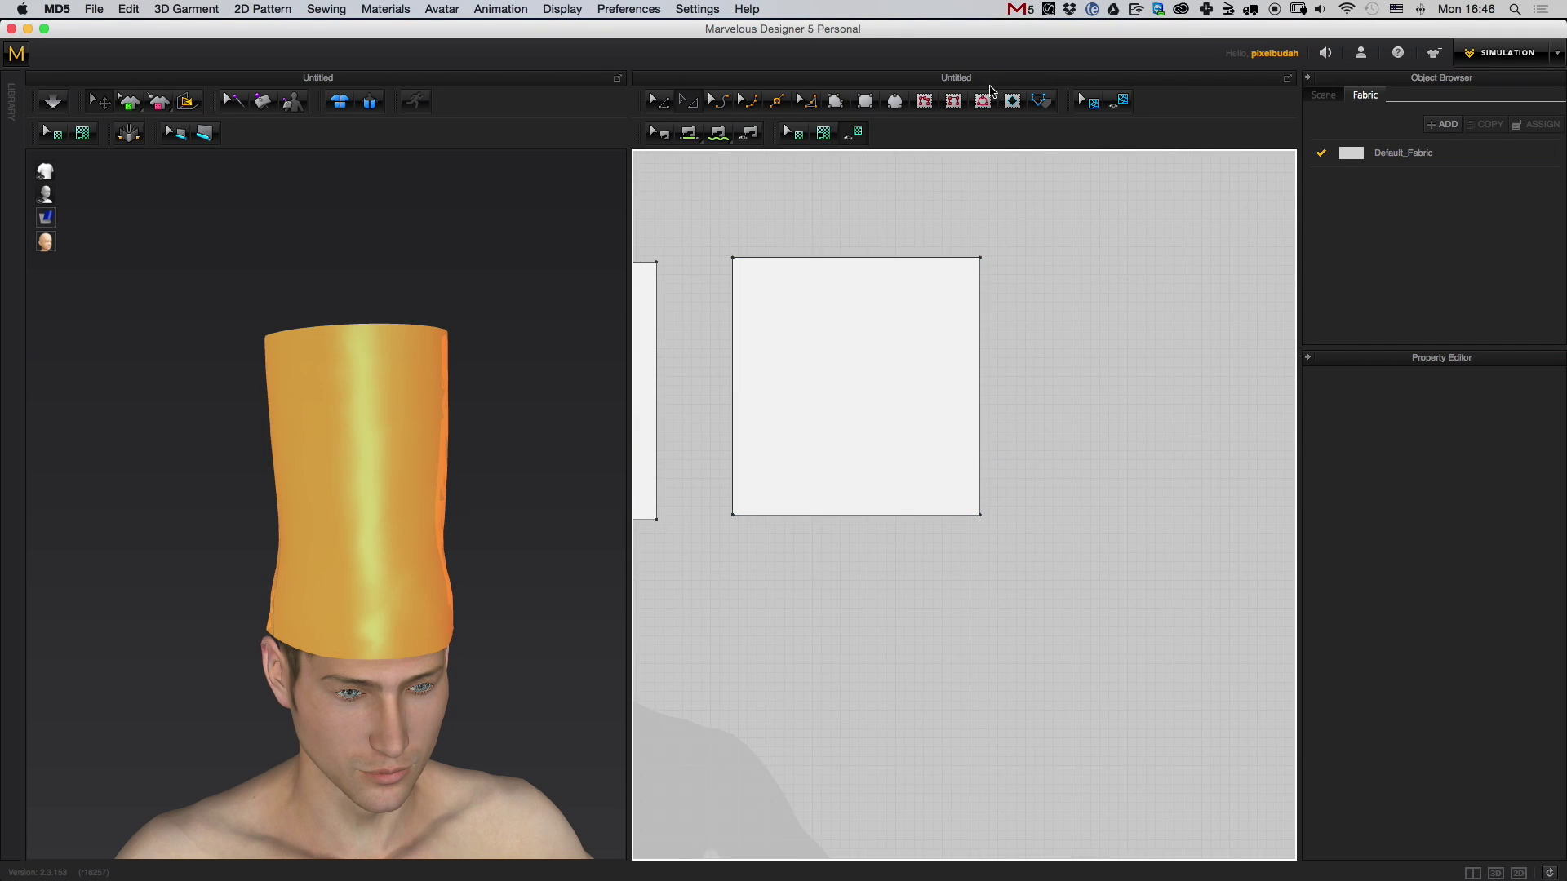
{"action": "middle_click_drag", "start_coordinate": [1035, 382], "coordinate": [1045, 417]}
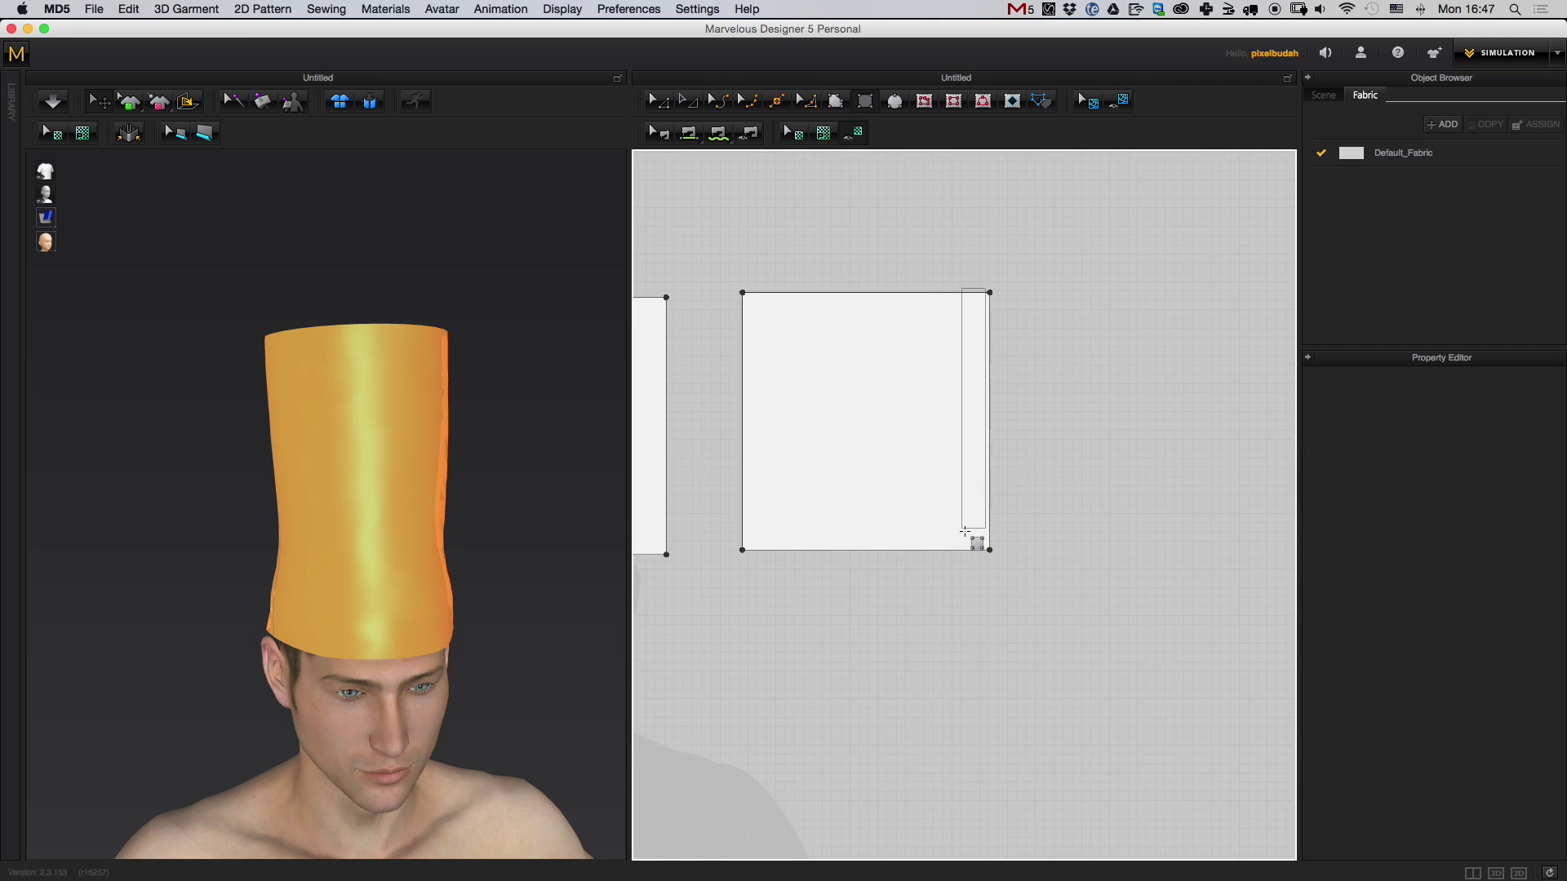
{"action": "left_click", "coordinate": [975, 363]}
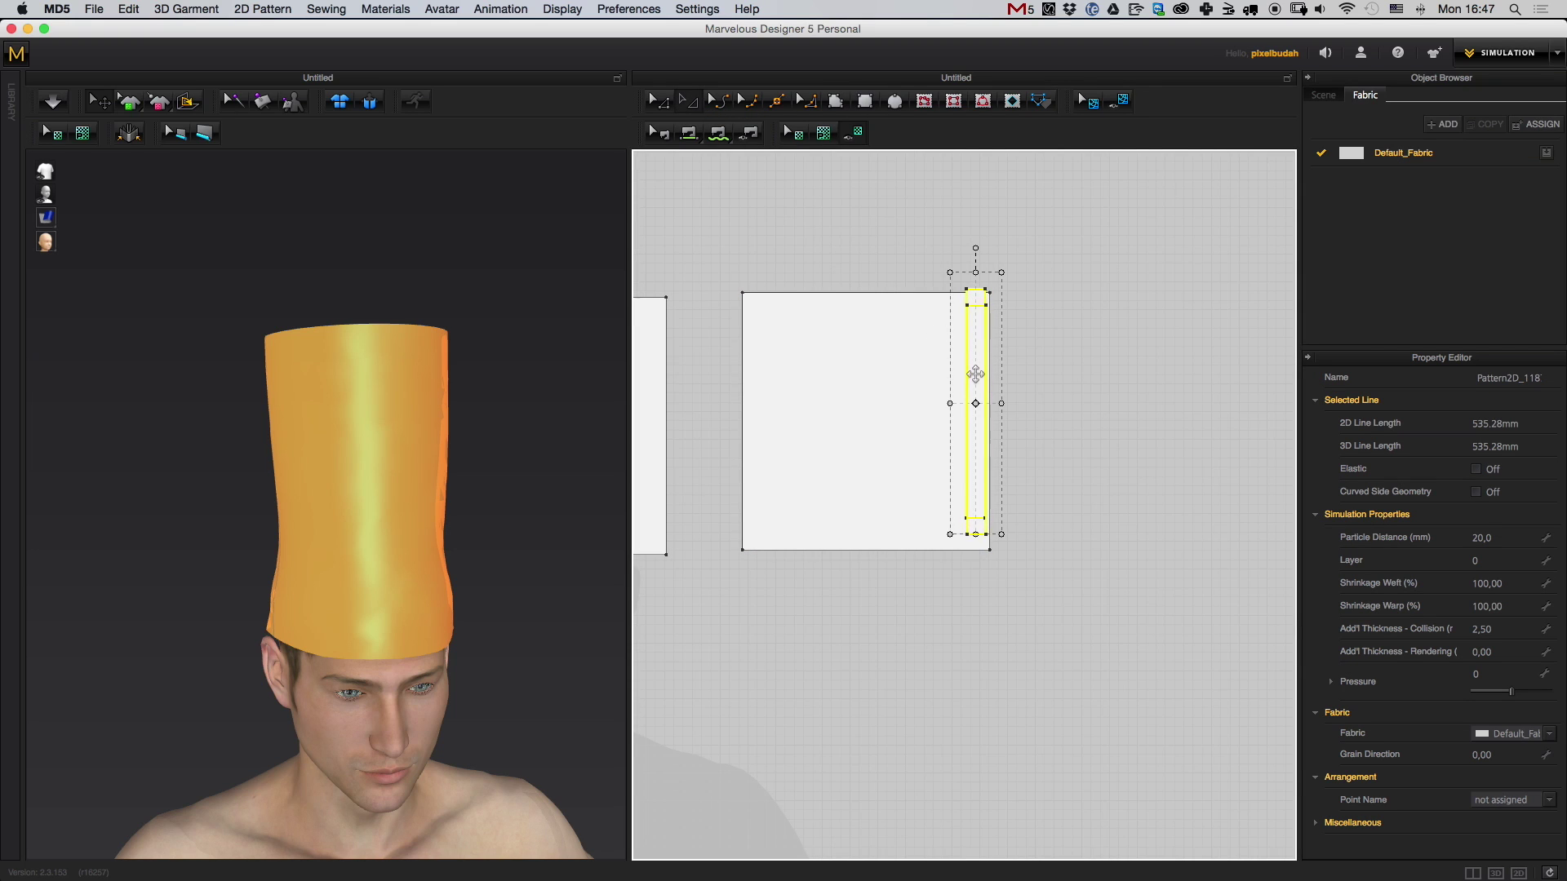
{"action": "left_click_drag", "start_coordinate": [975, 374], "coordinate": [976, 384]}
- Align the narrow strip with the right panel's upper outer corner
{"action": "scroll", "coordinate": [526, 517], "scroll_direction": "down", "scroll_amount": 8}
{"action": "right_click_drag", "start_coordinate": [432, 529], "coordinate": [464, 586]}
{"action": "scroll", "coordinate": [966, 535], "scroll_direction": "up", "scroll_amount": 5}
{"action": "middle_click_drag", "start_coordinate": [971, 536], "coordinate": [1091, 612]}
{"action": "scroll", "coordinate": [1099, 619], "scroll_direction": "down", "scroll_amount": 4}
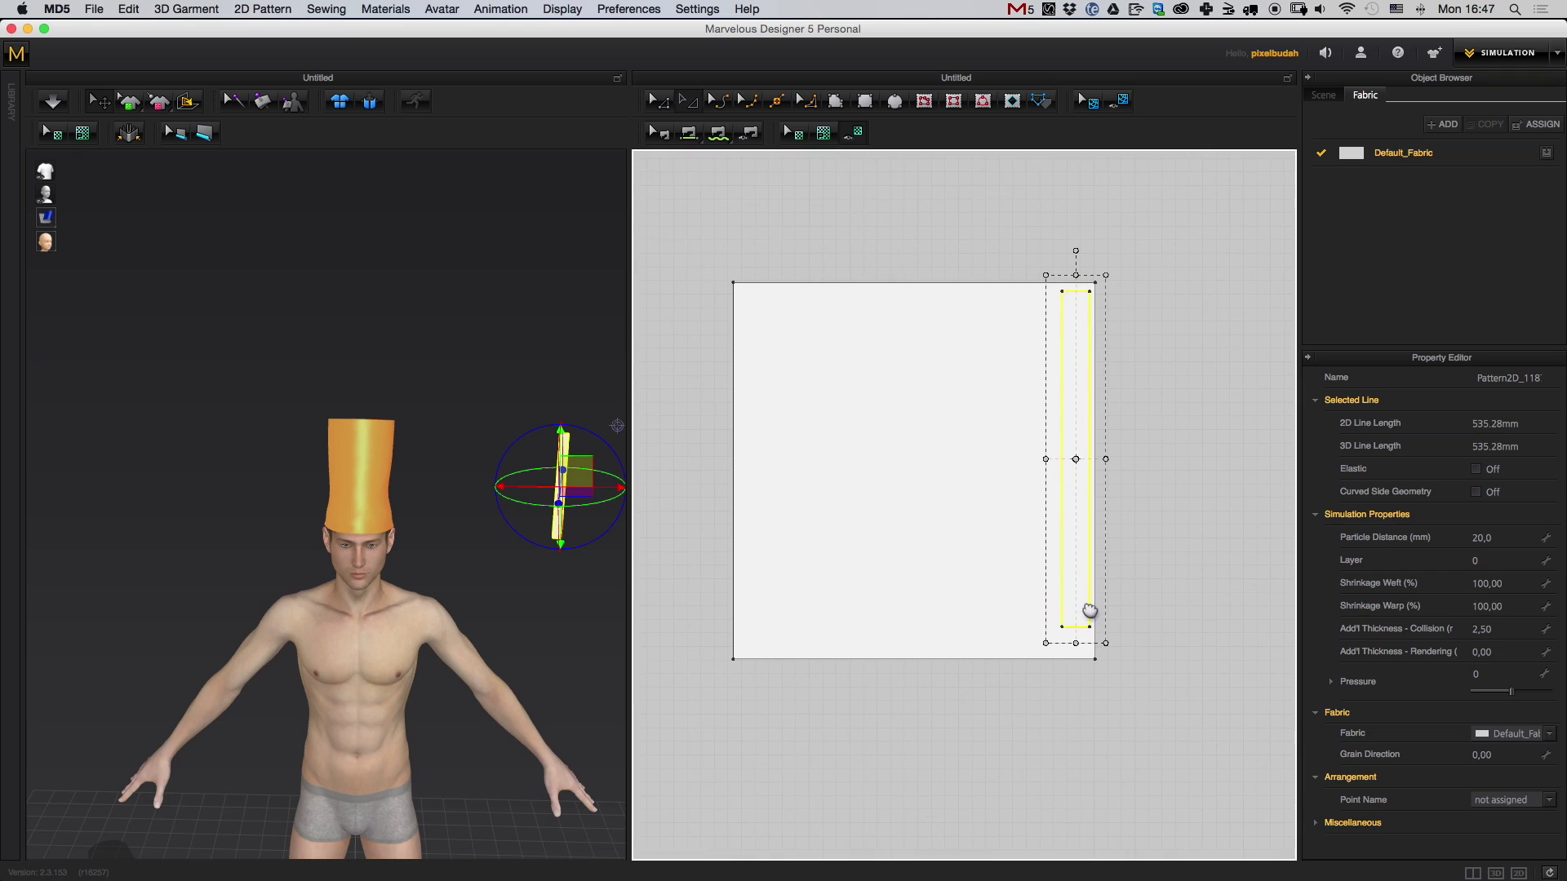
{"action": "scroll", "coordinate": [1090, 611], "scroll_direction": "up", "scroll_amount": 2}
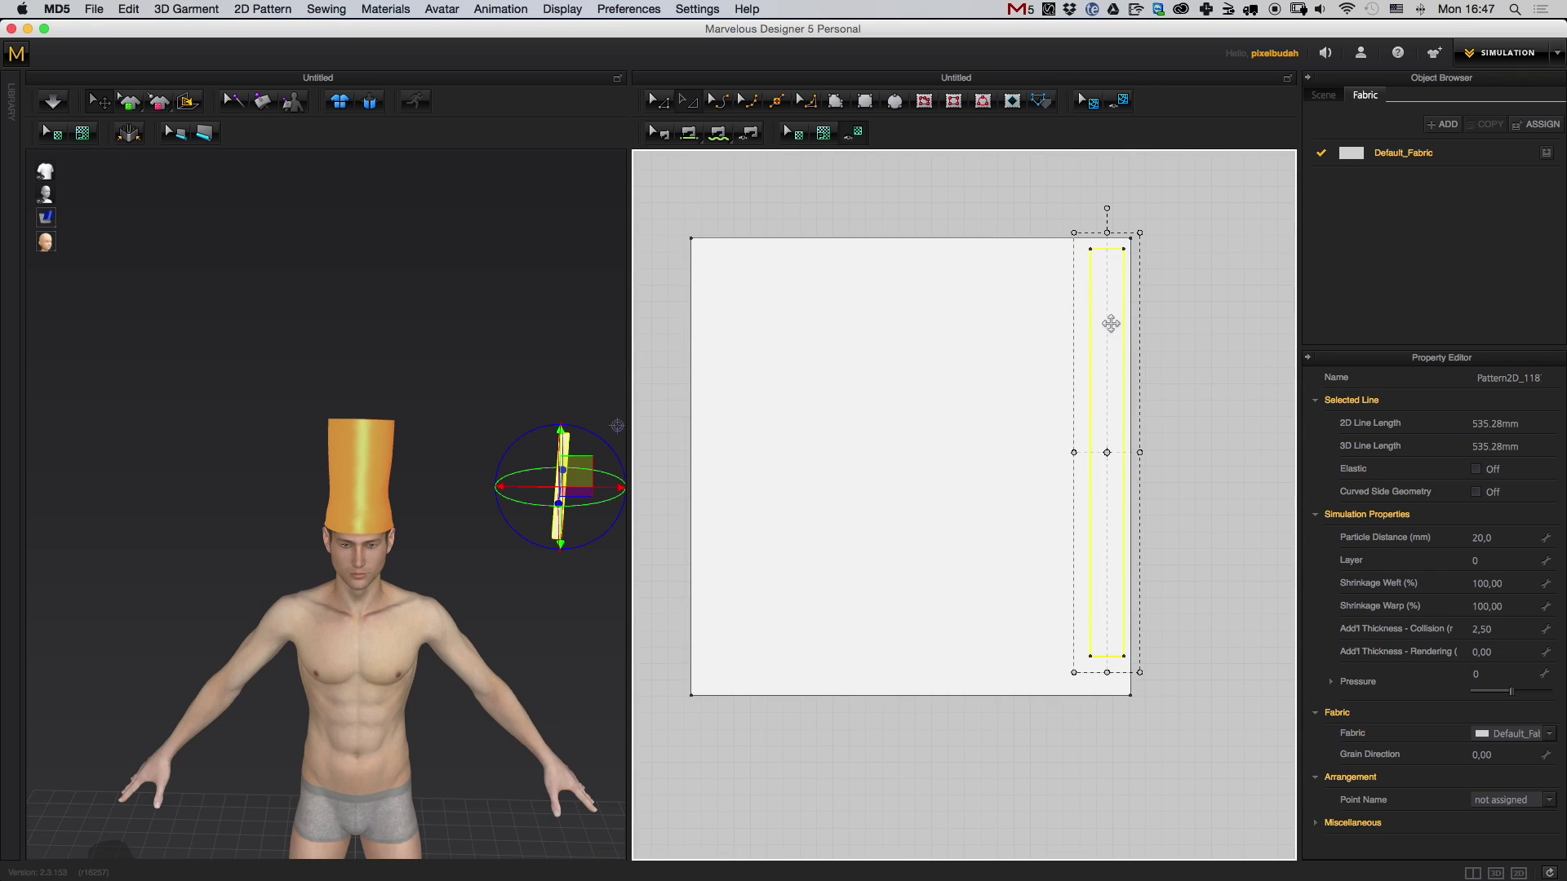
{"action": "left_click_drag", "start_coordinate": [1110, 314], "coordinate": [1109, 314]}
{"action": "middle_click_drag", "start_coordinate": [1122, 386], "coordinate": [1130, 383]}
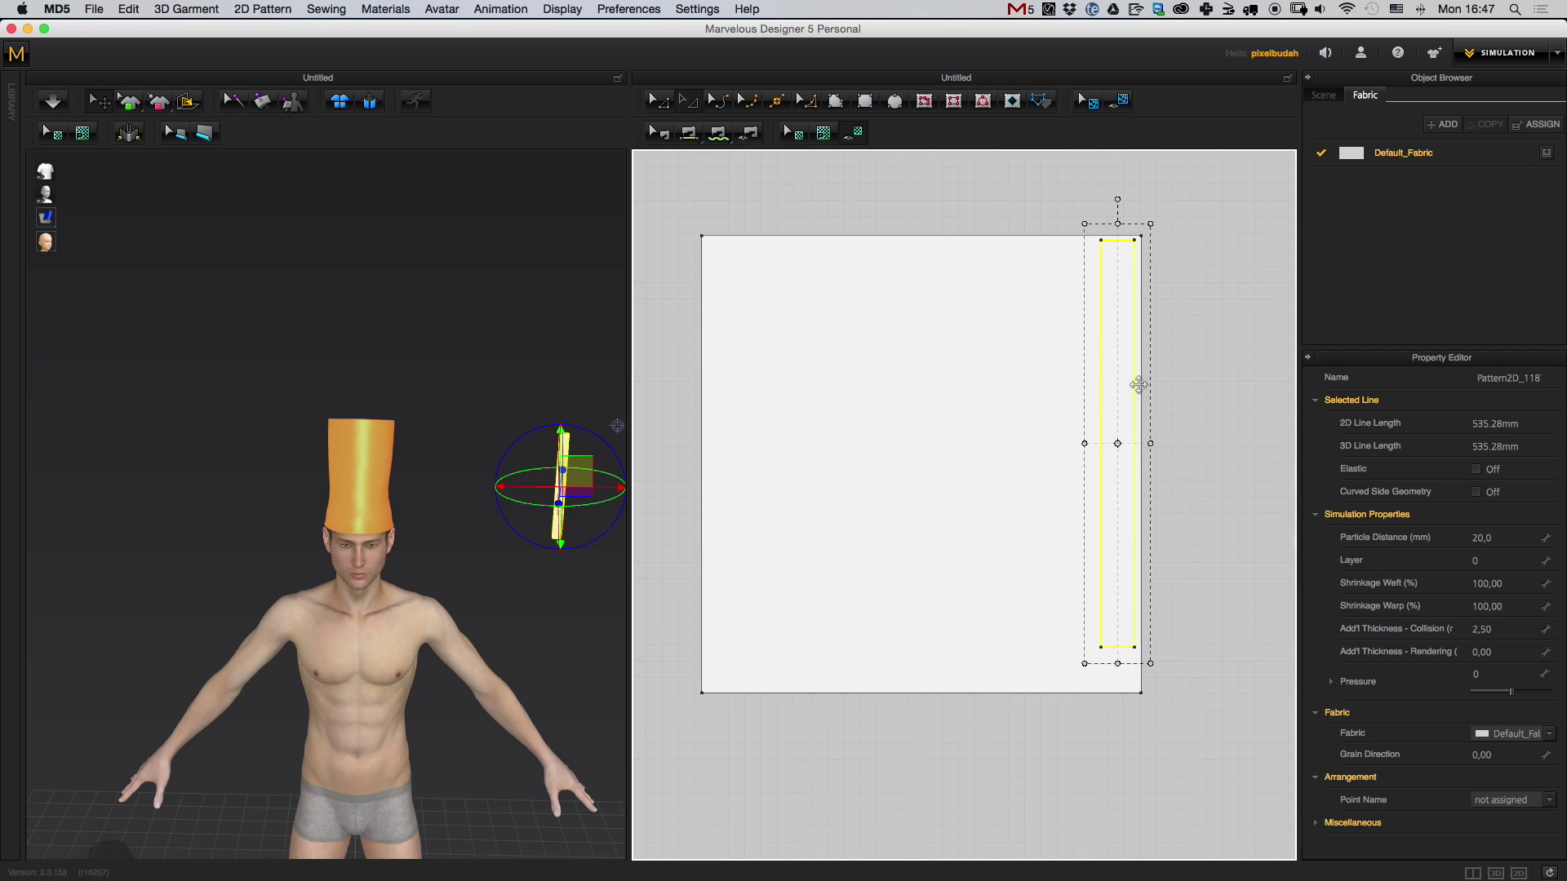
{"action": "middle_click_drag", "start_coordinate": [1119, 350], "coordinate": [1119, 341]}
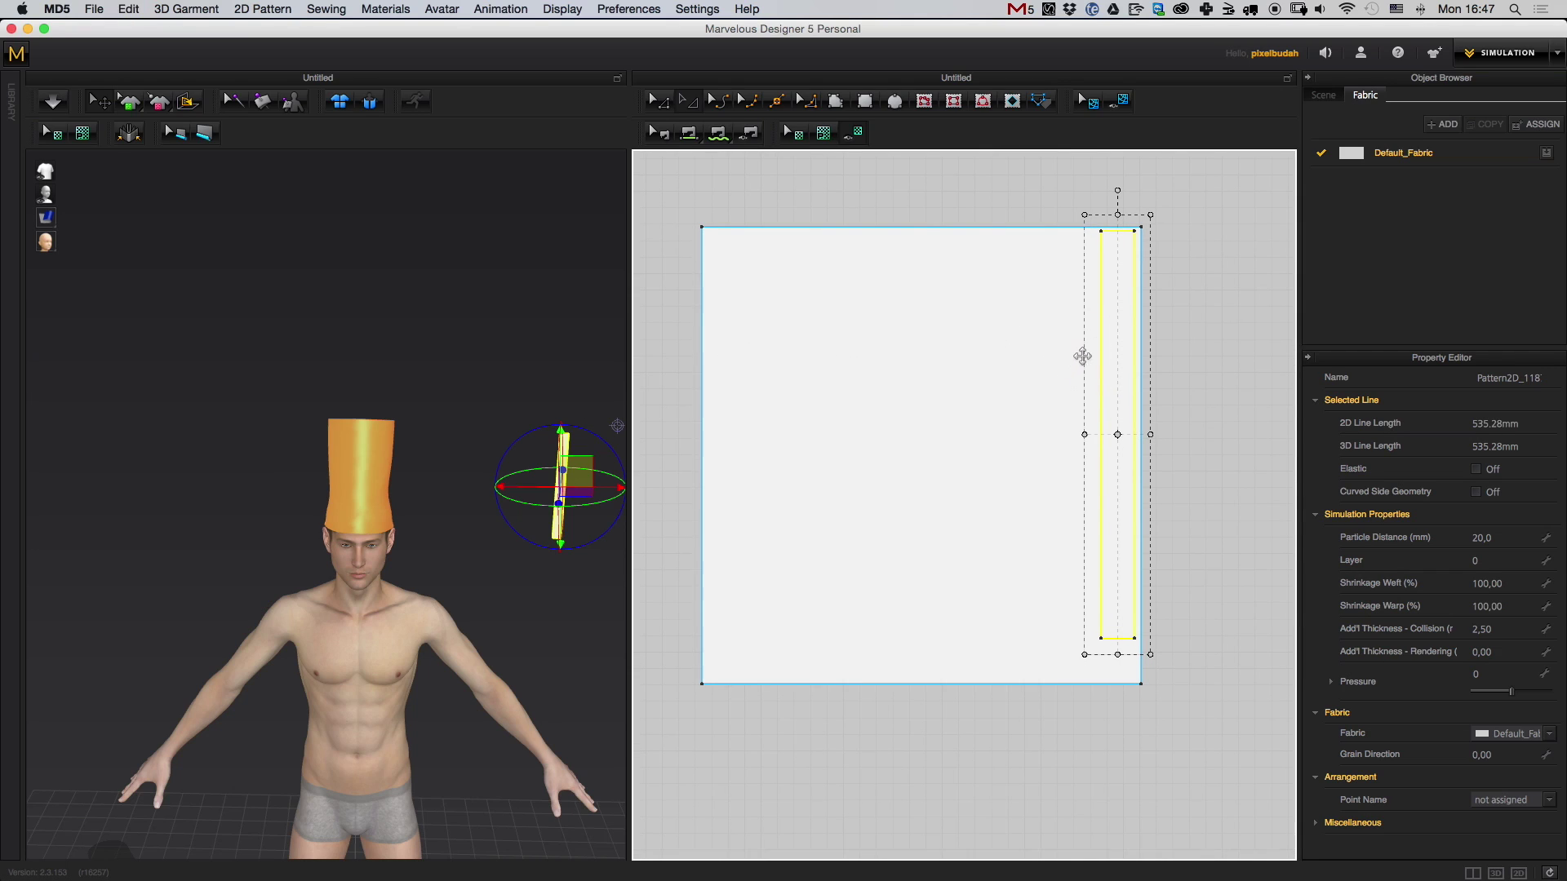
- Place seven copies of the narrow strip side by side across the right panel, working away from its outer edge
{"action": "left_click_drag", "start_coordinate": [1082, 356], "coordinate": [1077, 433]}
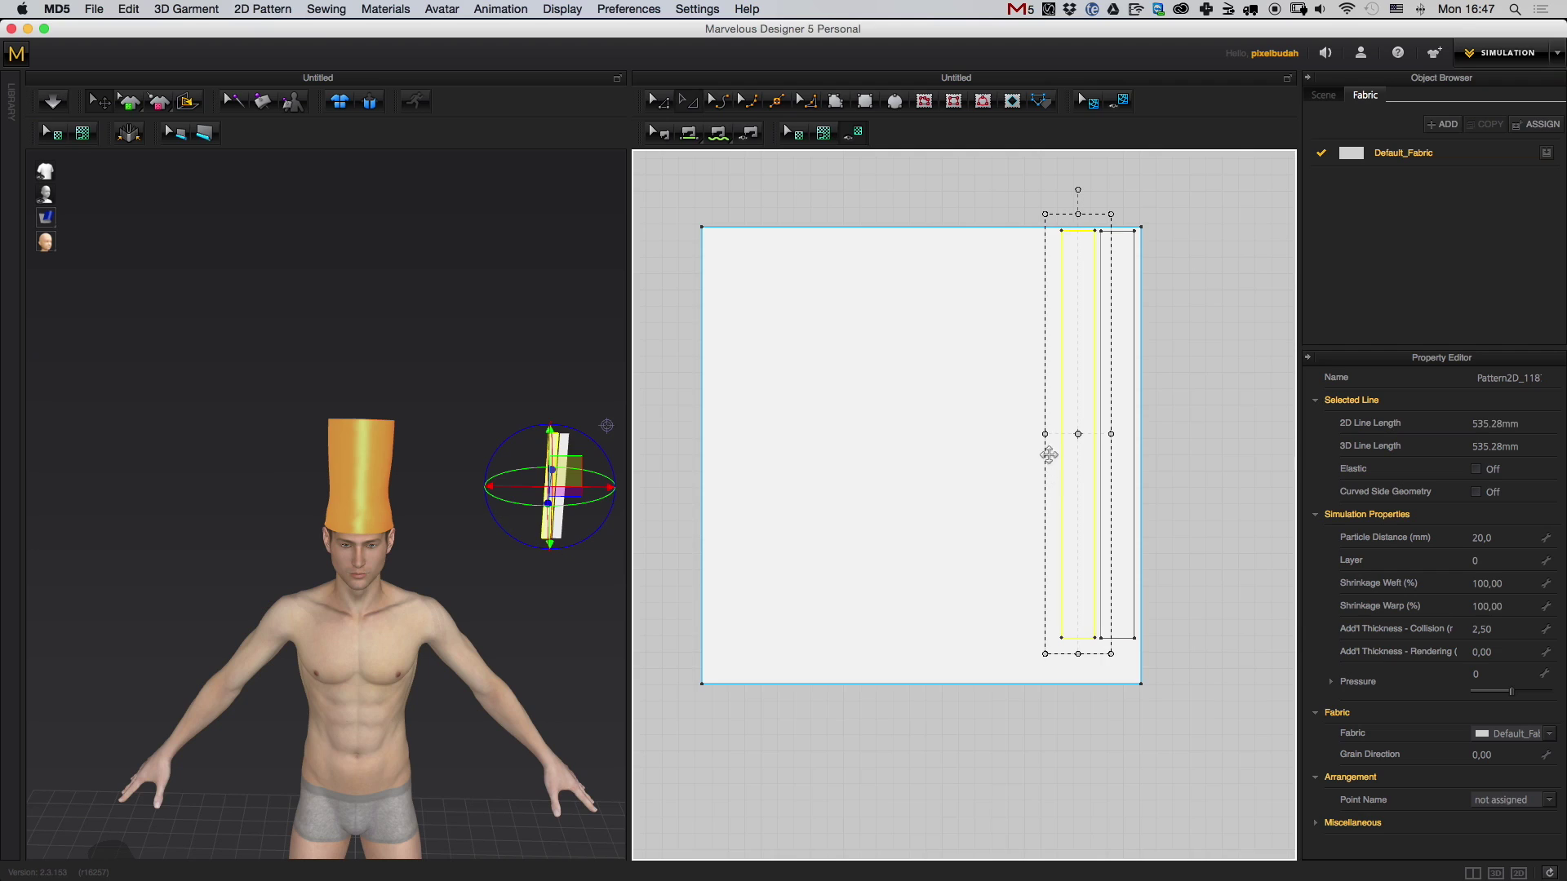
{"action": "key", "text": "super+c"}
{"action": "key", "text": "super+v"}
{"action": "left_click", "coordinate": [1036, 436]}
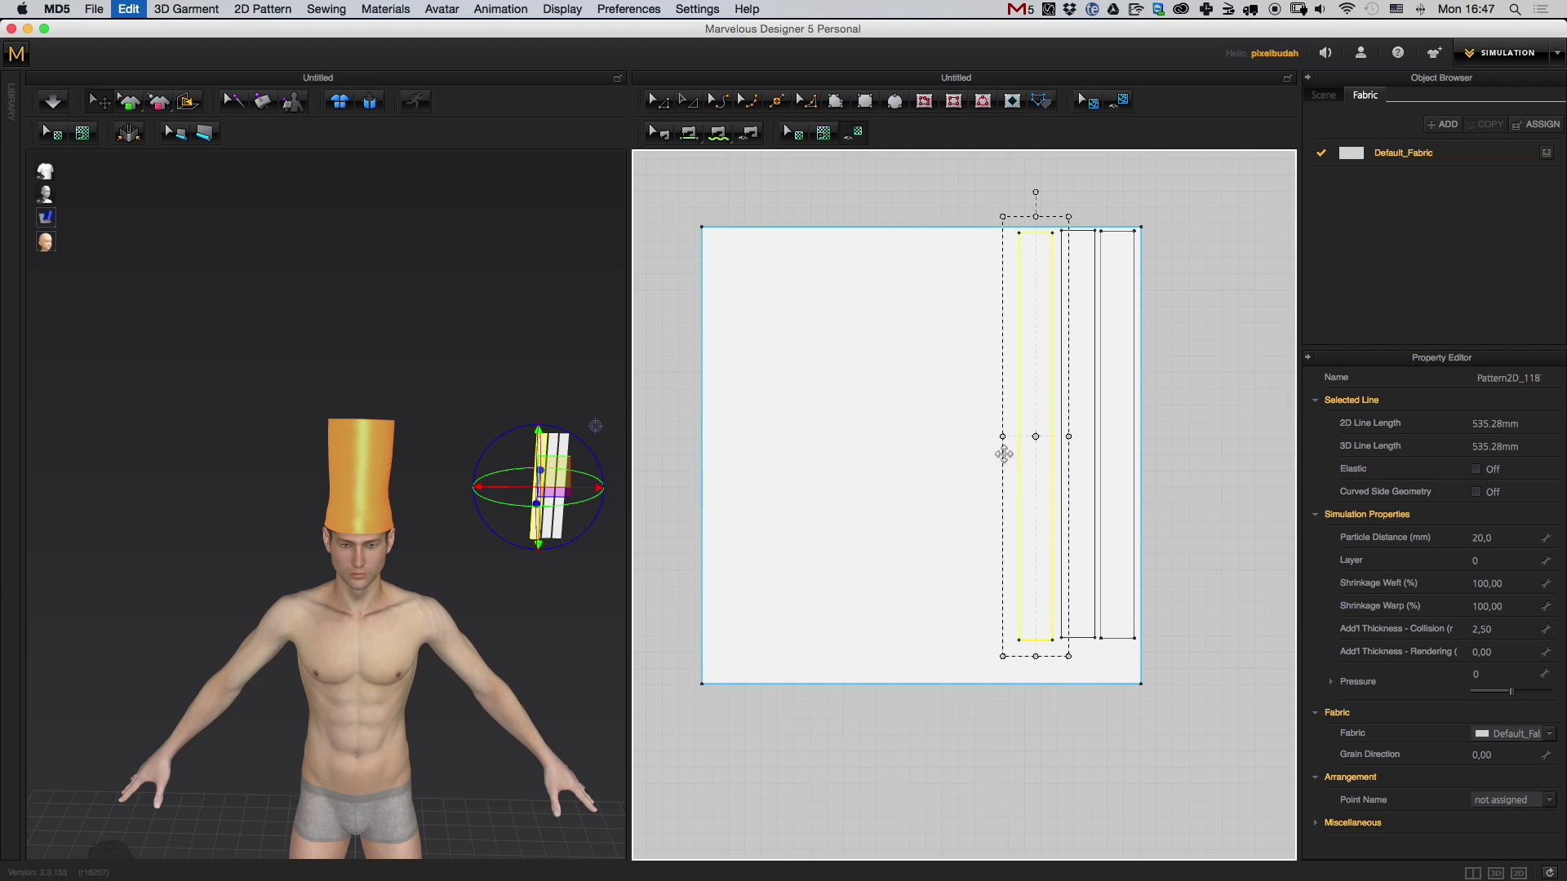
{"action": "key", "text": "super+v"}
{"action": "left_click", "coordinate": [991, 453]}
{"action": "key", "text": "super+v"}
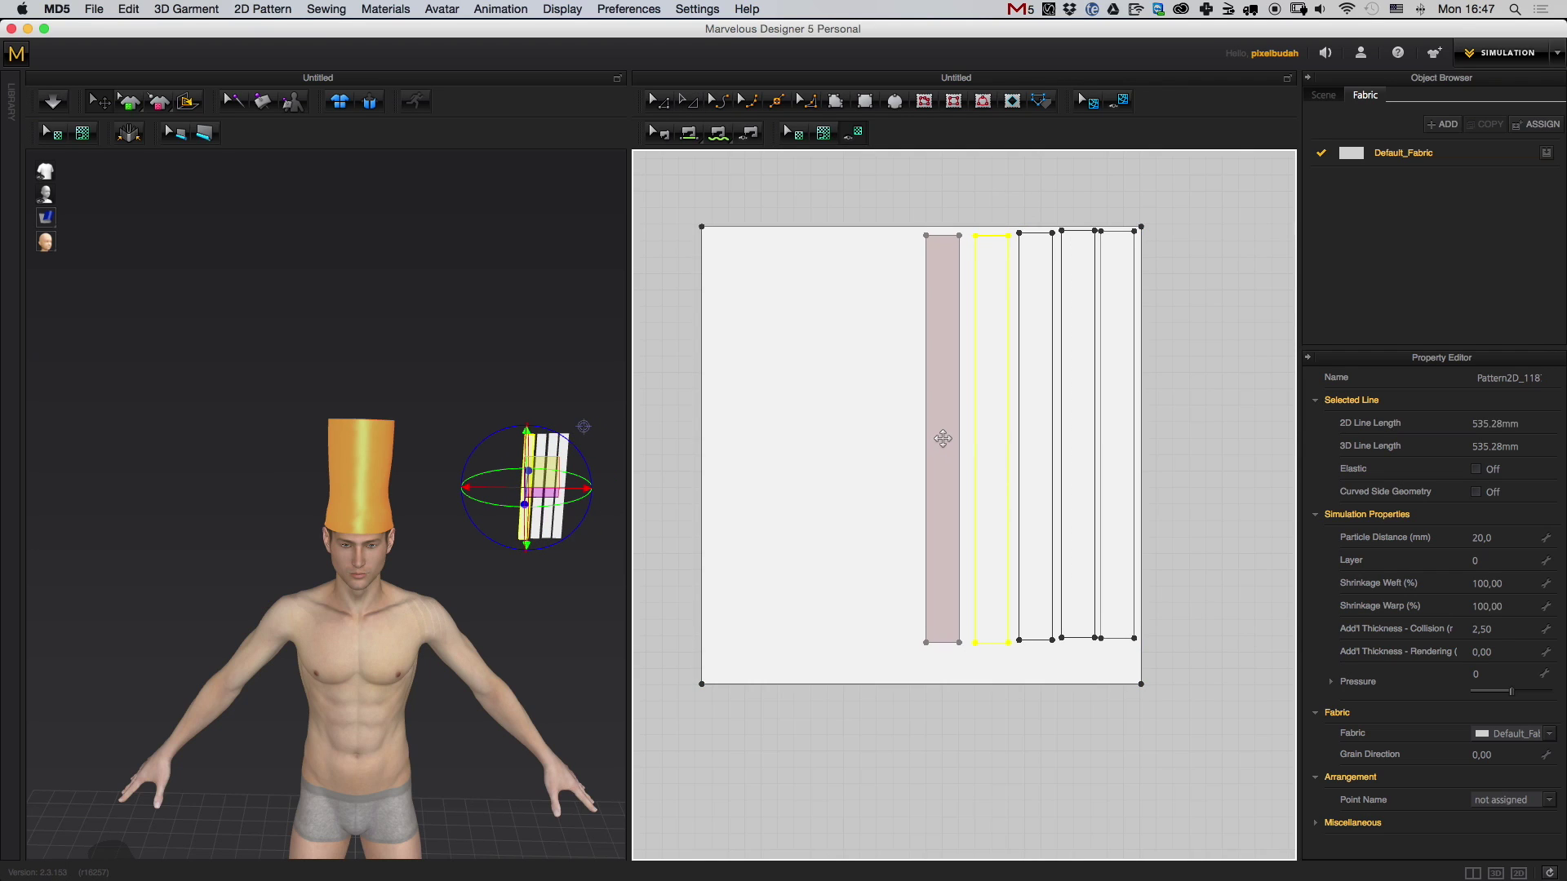
{"action": "left_click", "coordinate": [943, 441]}
{"action": "key", "text": "super+v"}
{"action": "left_click", "coordinate": [899, 431]}
{"action": "key", "text": "super+v"}
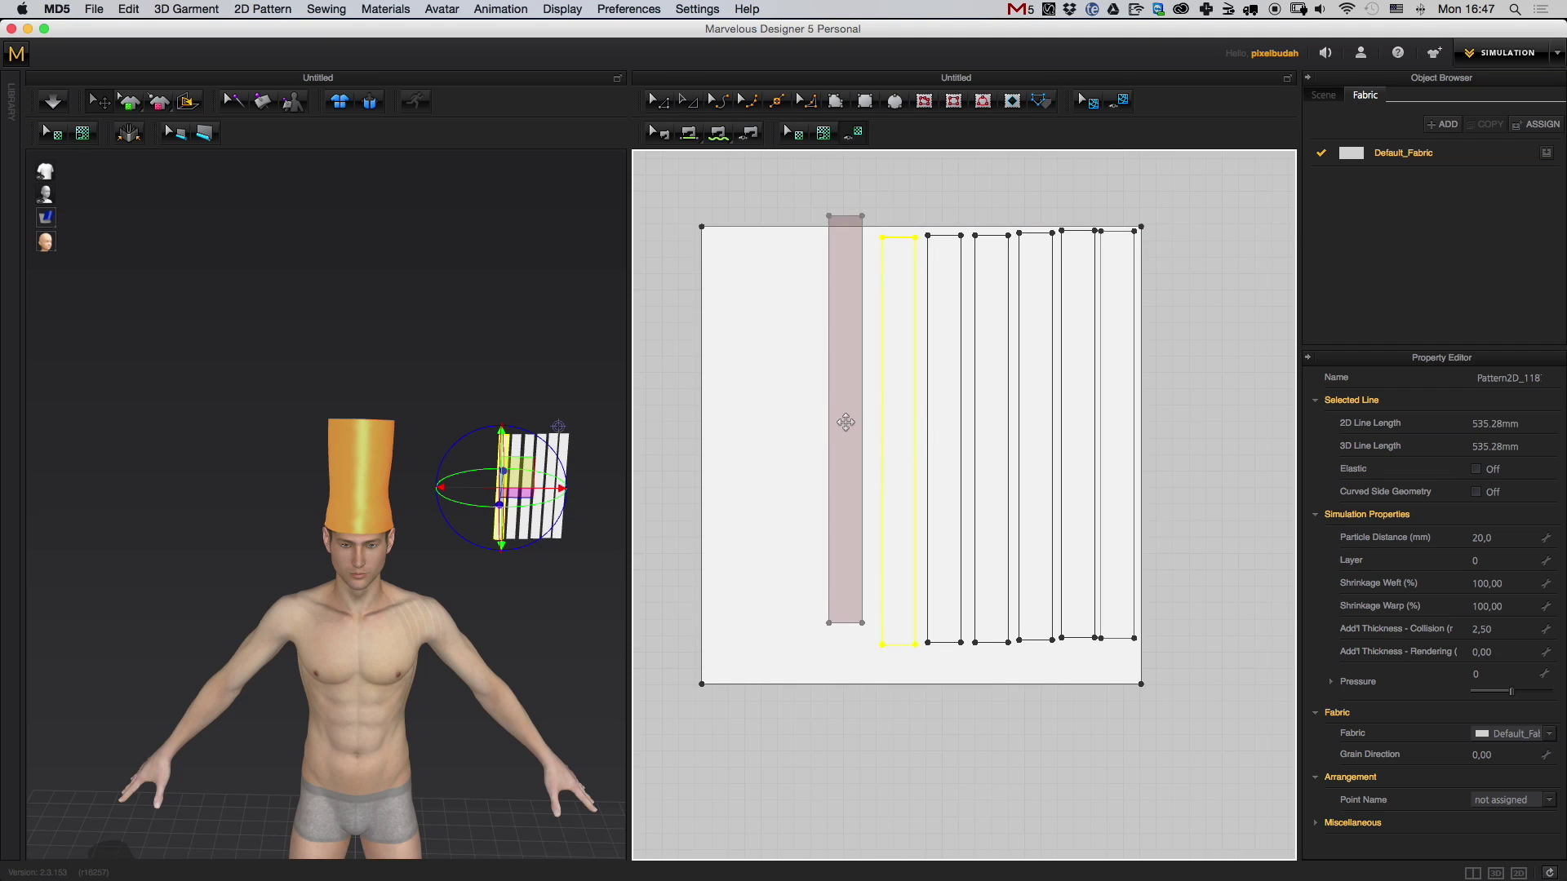
{"action": "left_click", "coordinate": [853, 440]}
{"action": "key", "text": "super+v"}
{"action": "middle_click_drag", "start_coordinate": [759, 408], "coordinate": [952, 496]}
{"action": "middle_click_drag", "start_coordinate": [1034, 515], "coordinate": [844, 441]}
{"action": "left_click", "coordinate": [962, 507]}
- Shift the copied strips closer together so they are spaced evenly across the panel
{"action": "left_click_drag", "start_coordinate": [1091, 431], "coordinate": [1056, 438]}
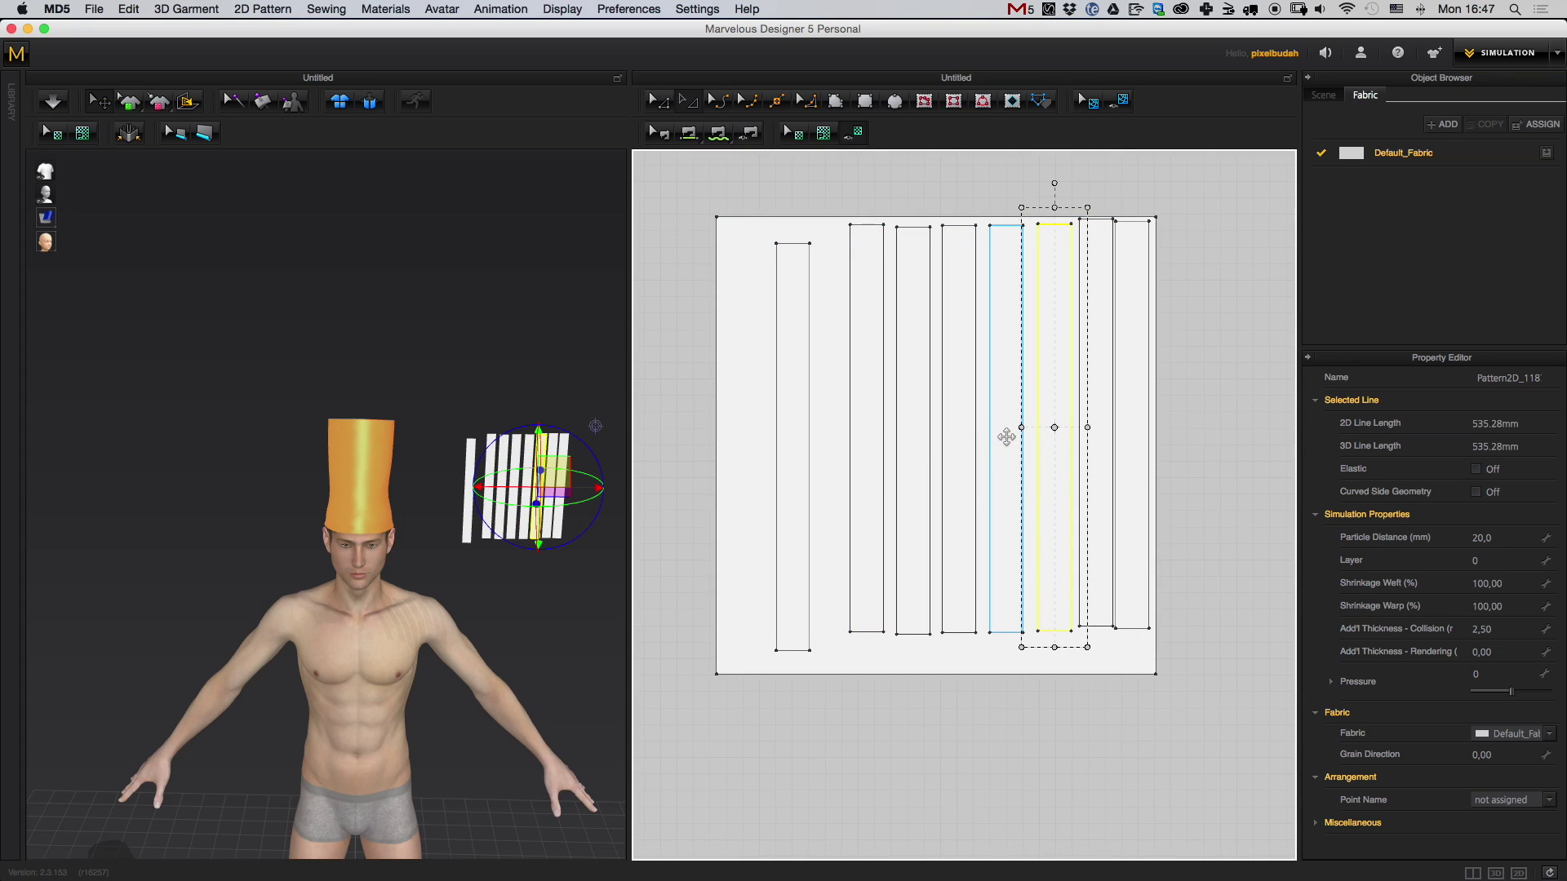
{"action": "left_click", "coordinate": [1006, 436]}
{"action": "left_click", "coordinate": [949, 439]}
{"action": "left_click", "coordinate": [928, 442]}
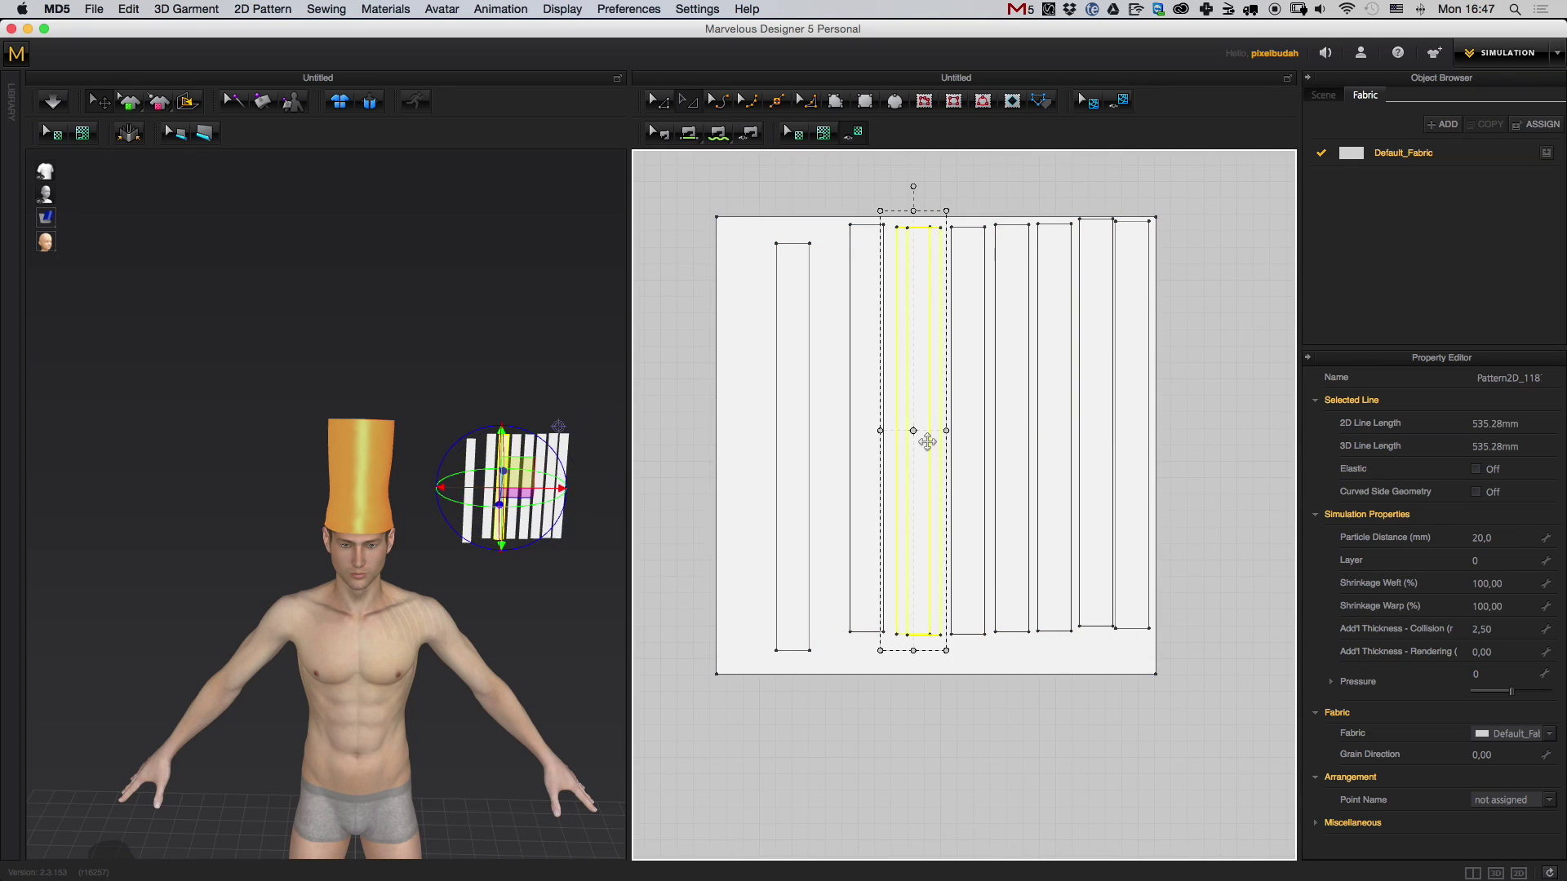
{"action": "left_click_drag", "start_coordinate": [927, 441], "coordinate": [885, 422]}
{"action": "left_click_drag", "start_coordinate": [786, 442], "coordinate": [833, 428]}
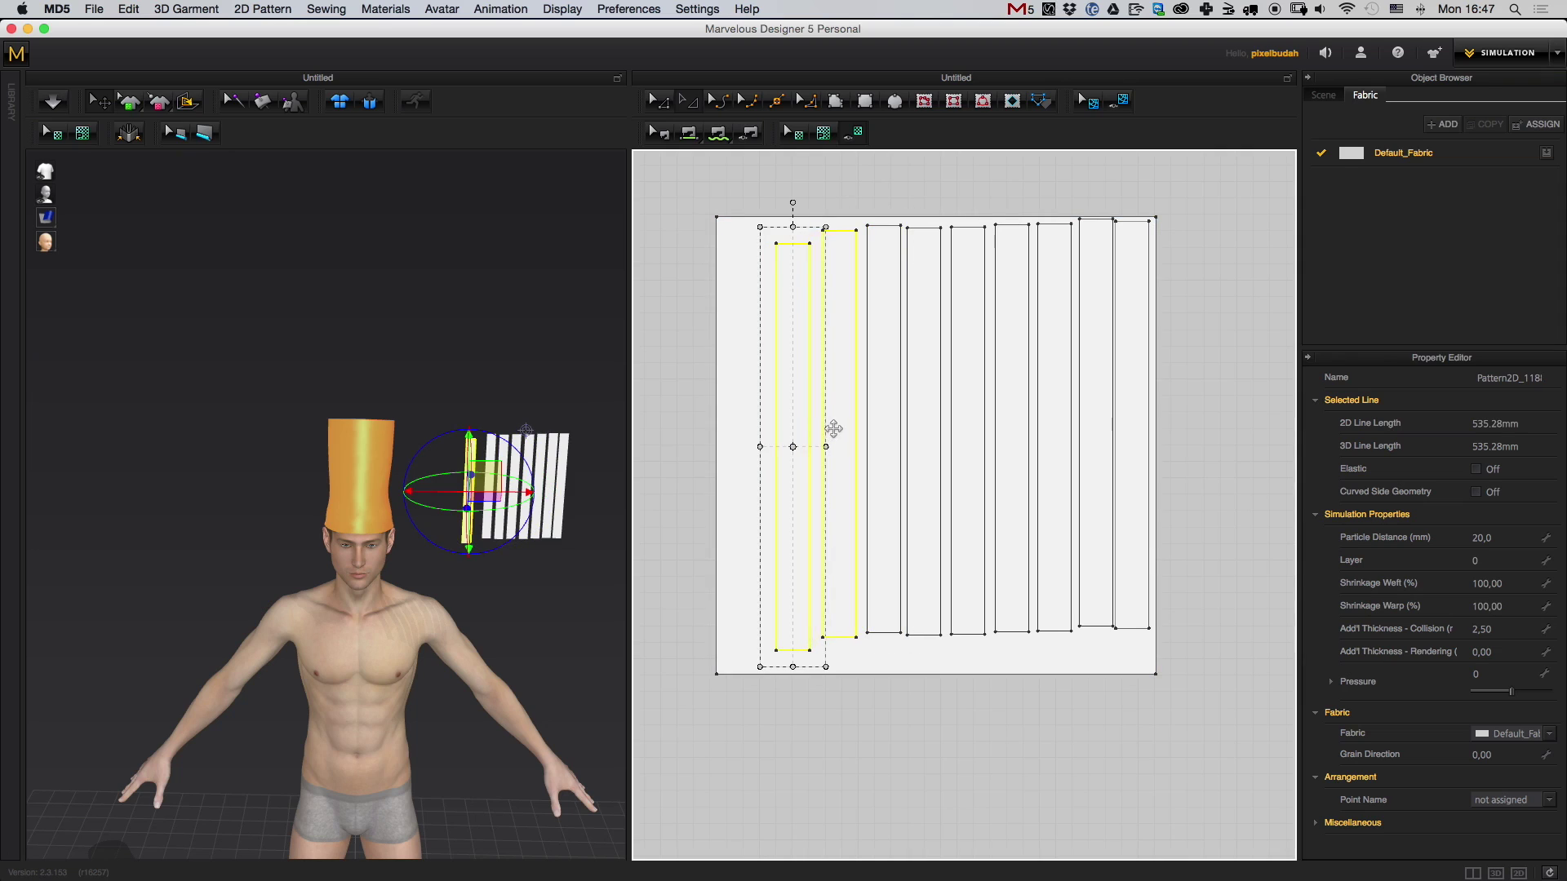
- Paste three more strips to fill the remaining width up to the panel's inner edge
{"action": "key", "text": "super+z"}
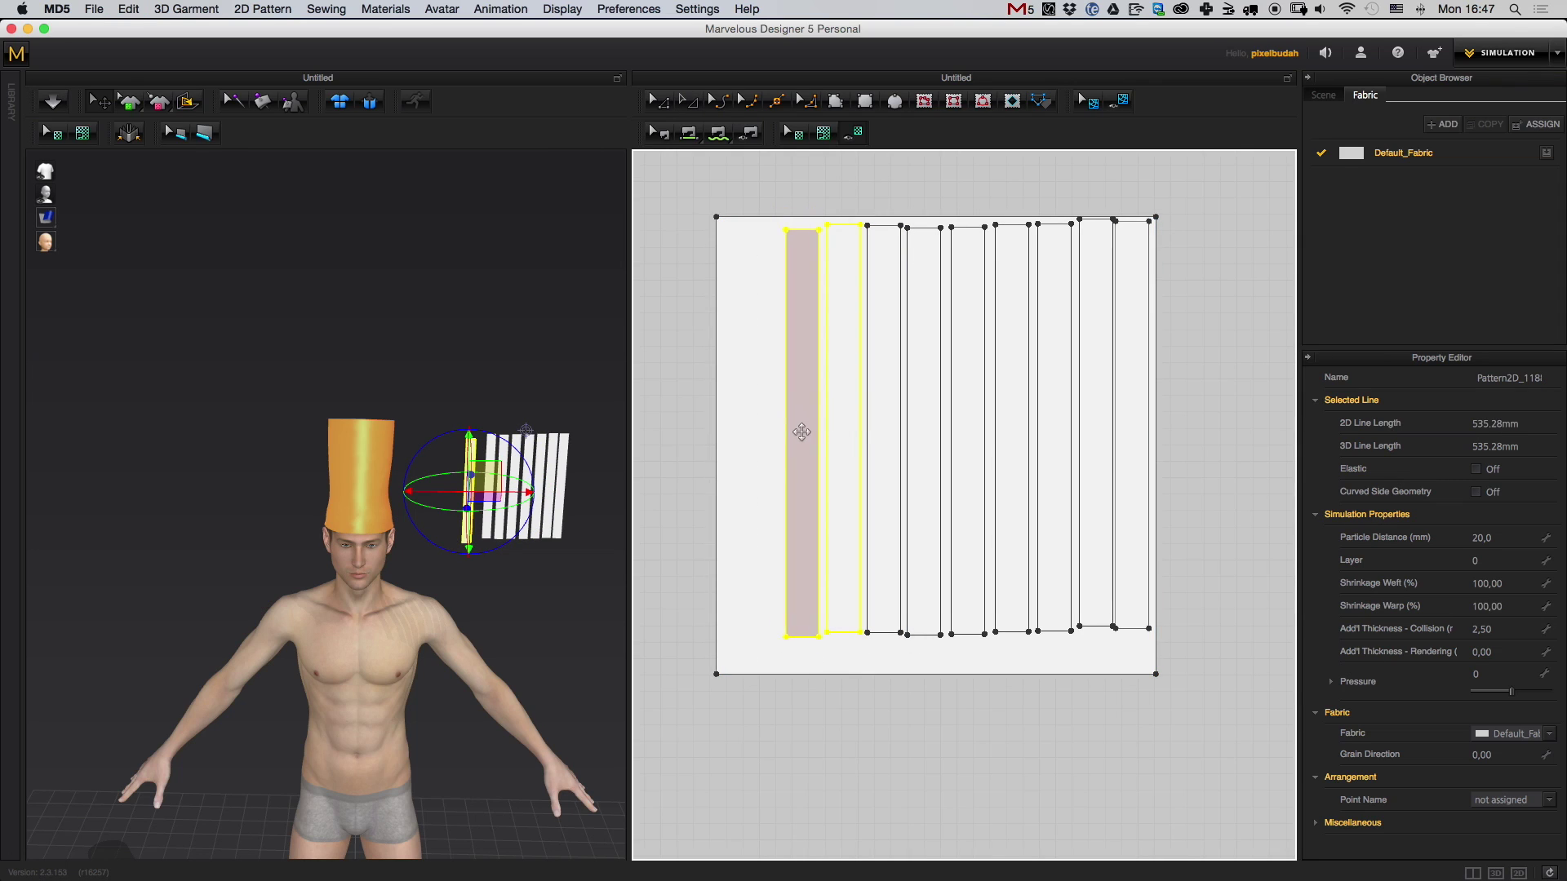
{"action": "left_click", "coordinate": [800, 431]}
{"action": "key", "text": "super+v"}
{"action": "left_click", "coordinate": [763, 432]}
{"action": "key", "text": "super+v"}
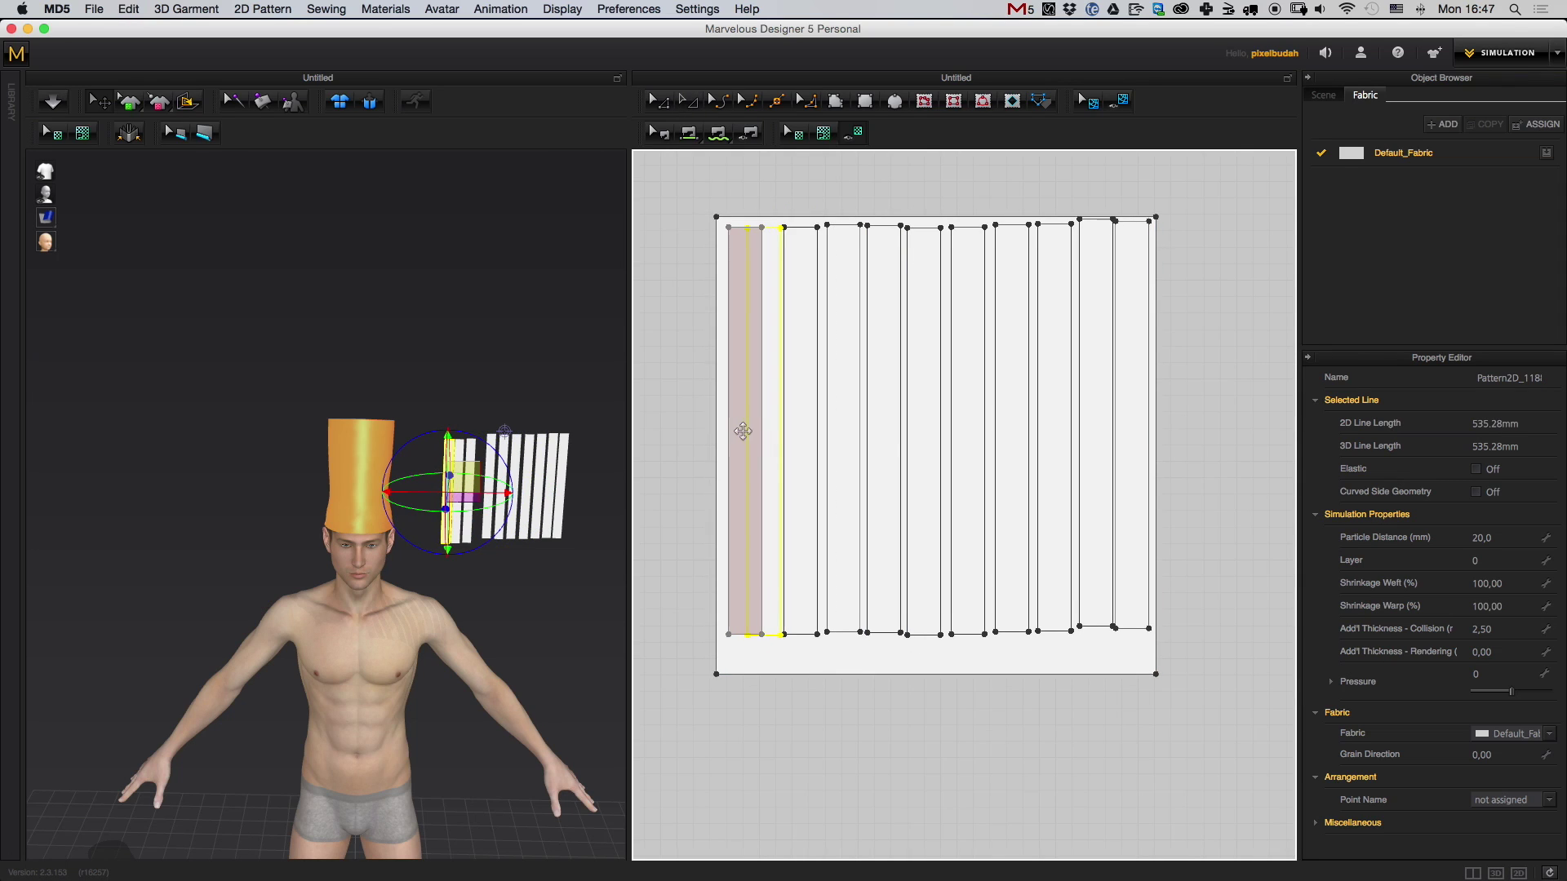
{"action": "left_click", "coordinate": [723, 432]}
- Select all eleven narrow strips on the right panel and delete them
{"action": "middle_click_drag", "start_coordinate": [1123, 422], "coordinate": [1093, 468]}
{"action": "scroll", "coordinate": [1109, 452], "scroll_direction": "down", "scroll_amount": 3}
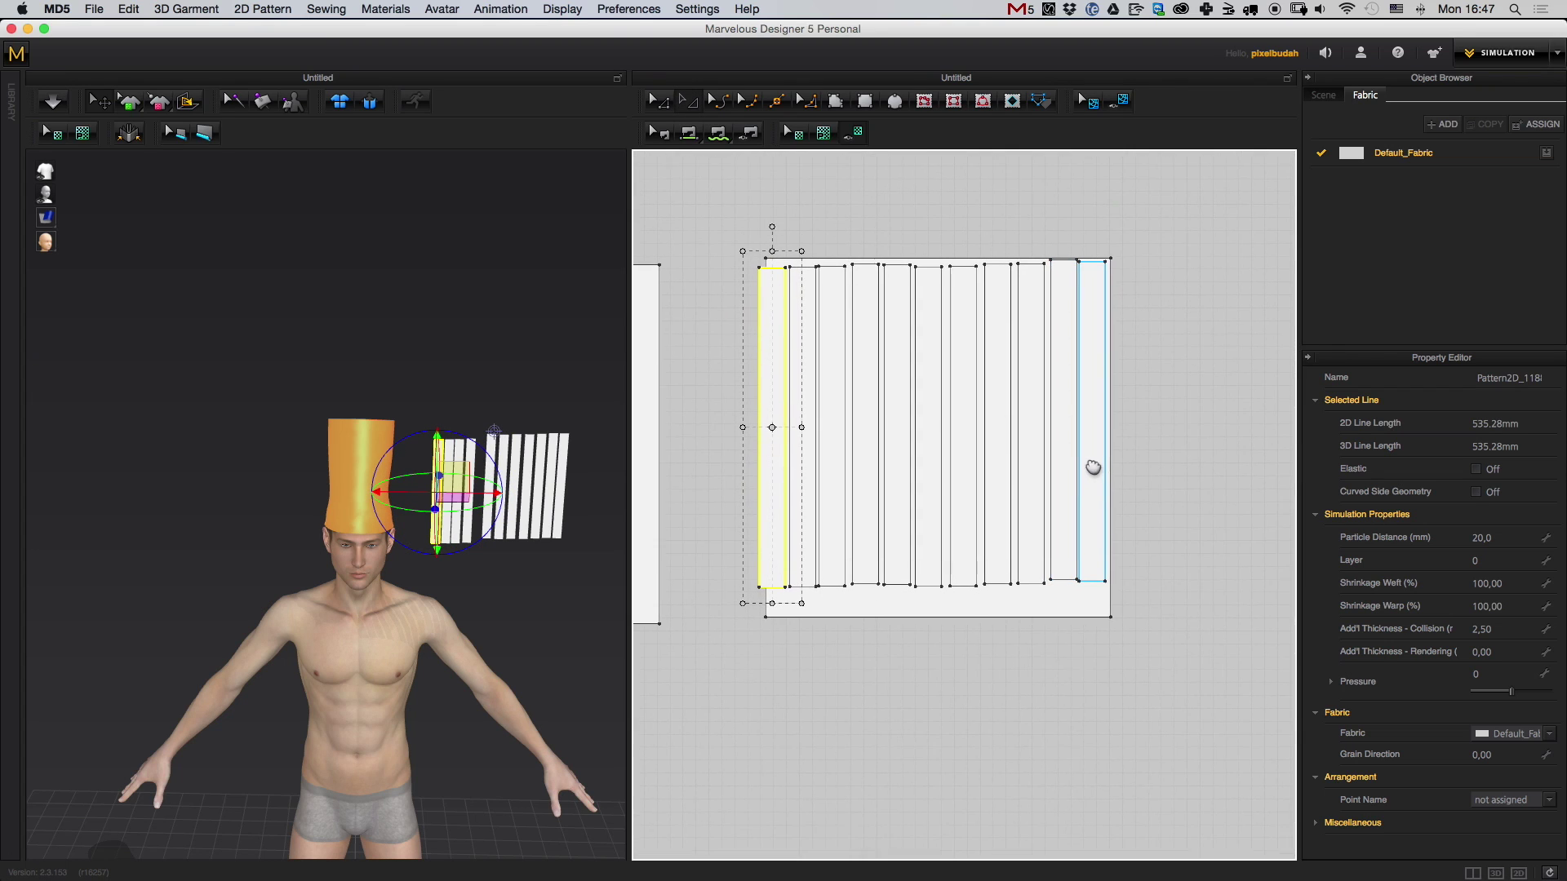
{"action": "scroll", "coordinate": [1094, 467], "scroll_direction": "up", "scroll_amount": 1}
{"action": "left_click", "coordinate": [1095, 475], "text": "shift"}
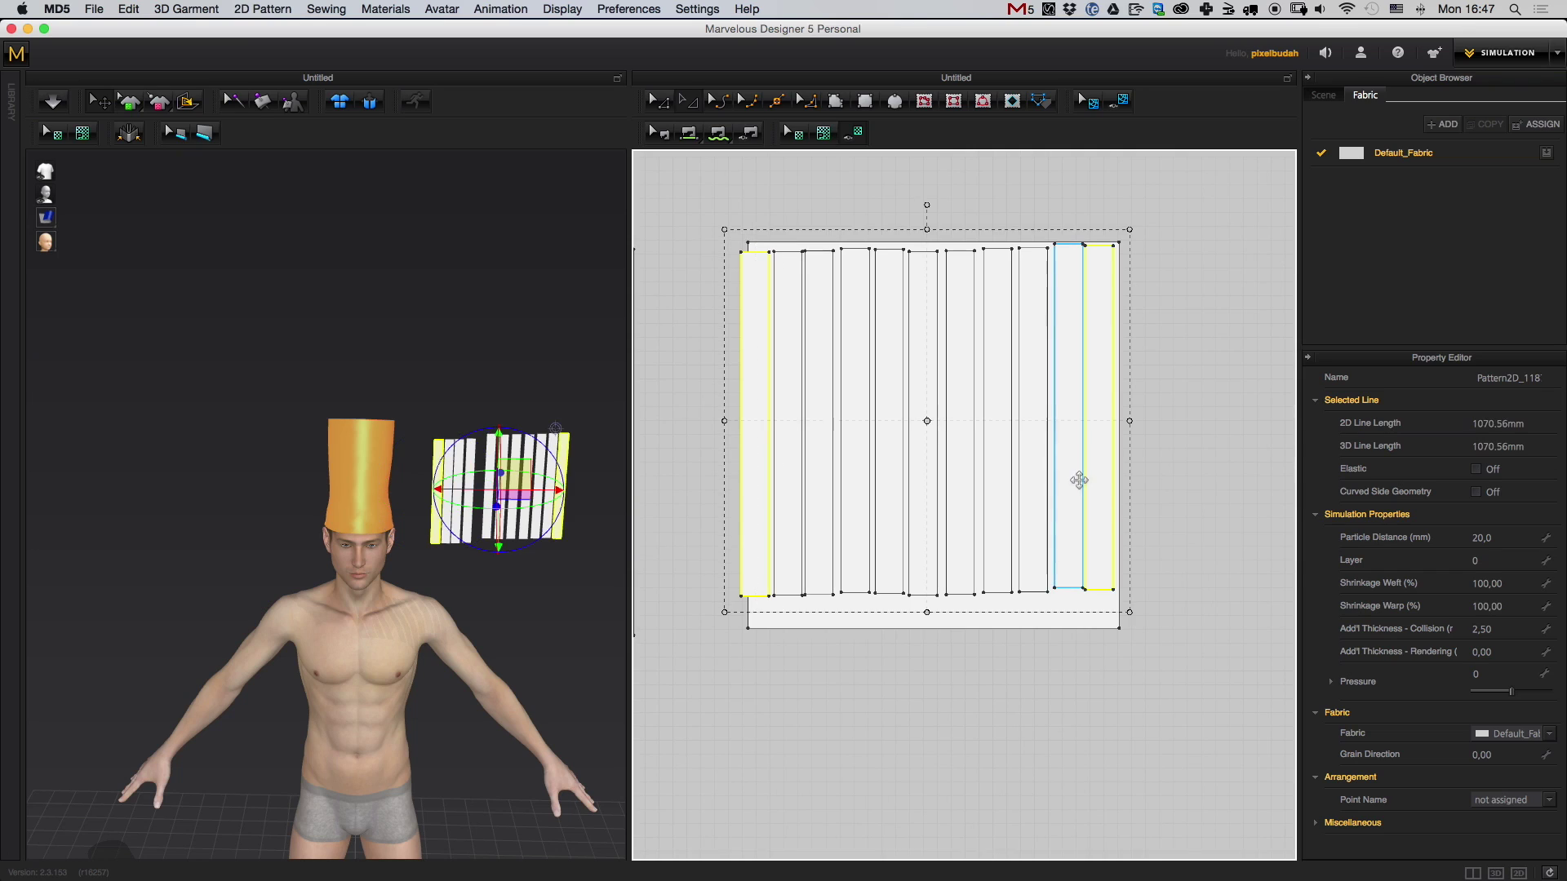
{"action": "left_click", "coordinate": [1068, 494], "text": "shift"}
{"action": "left_click", "coordinate": [1034, 522], "text": "shift"}
{"action": "left_click", "coordinate": [997, 540], "text": "shift"}
{"action": "left_click", "coordinate": [958, 552], "text": "shift"}
{"action": "left_click", "coordinate": [923, 561], "text": "shift"}
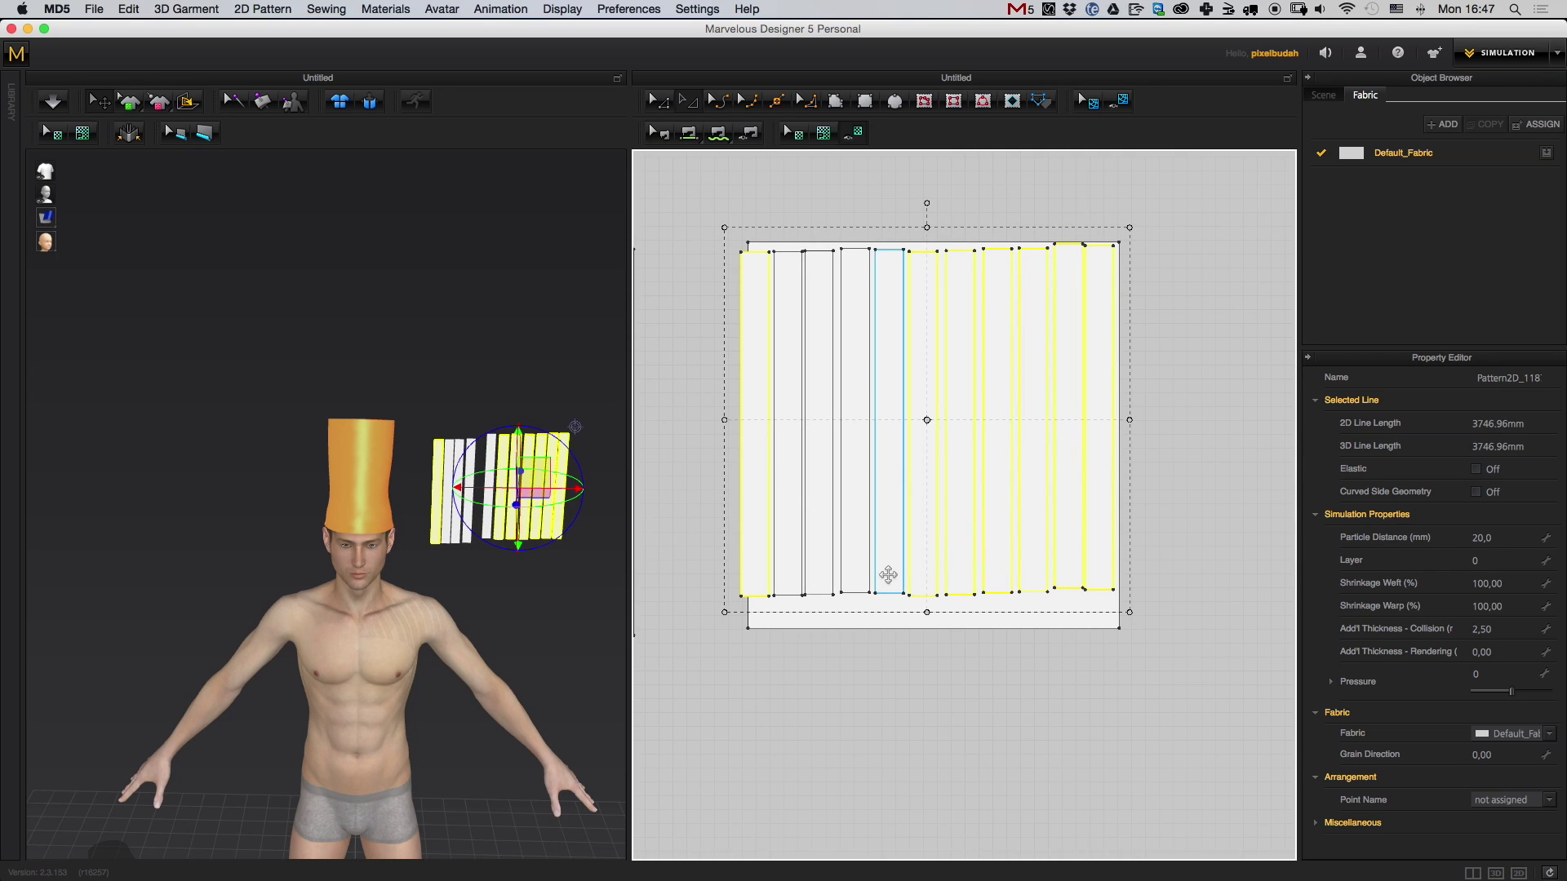
{"action": "left_click", "coordinate": [888, 571], "text": "shift"}
{"action": "left_click", "coordinate": [847, 565], "text": "shift"}
{"action": "left_click", "coordinate": [813, 559], "text": "shift"}
{"action": "left_click", "coordinate": [801, 578], "text": "shift"}
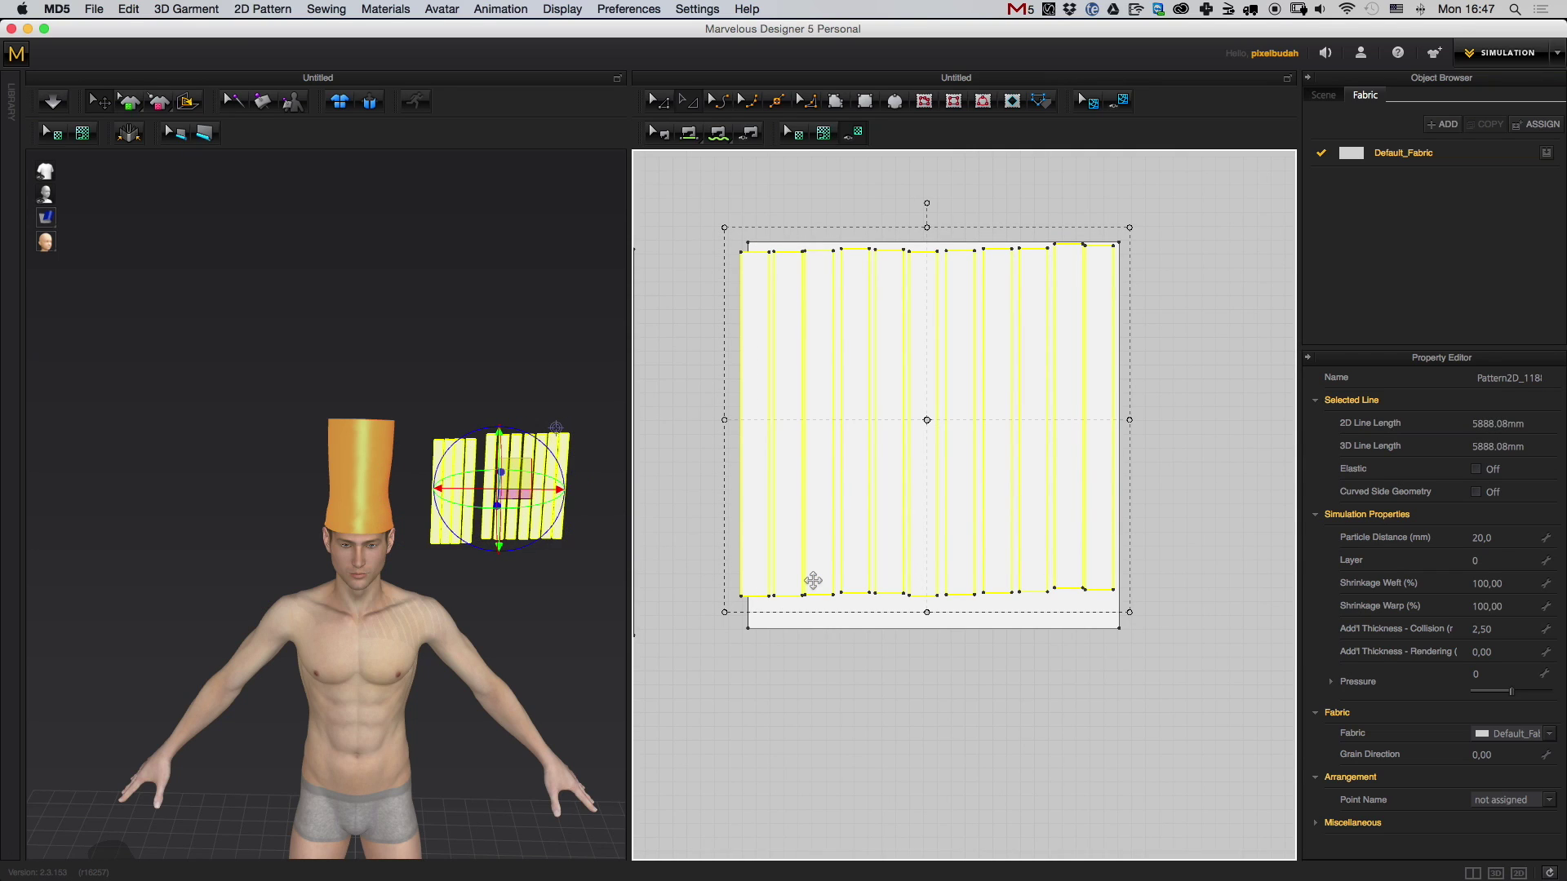
{"action": "key", "text": "Delete"}
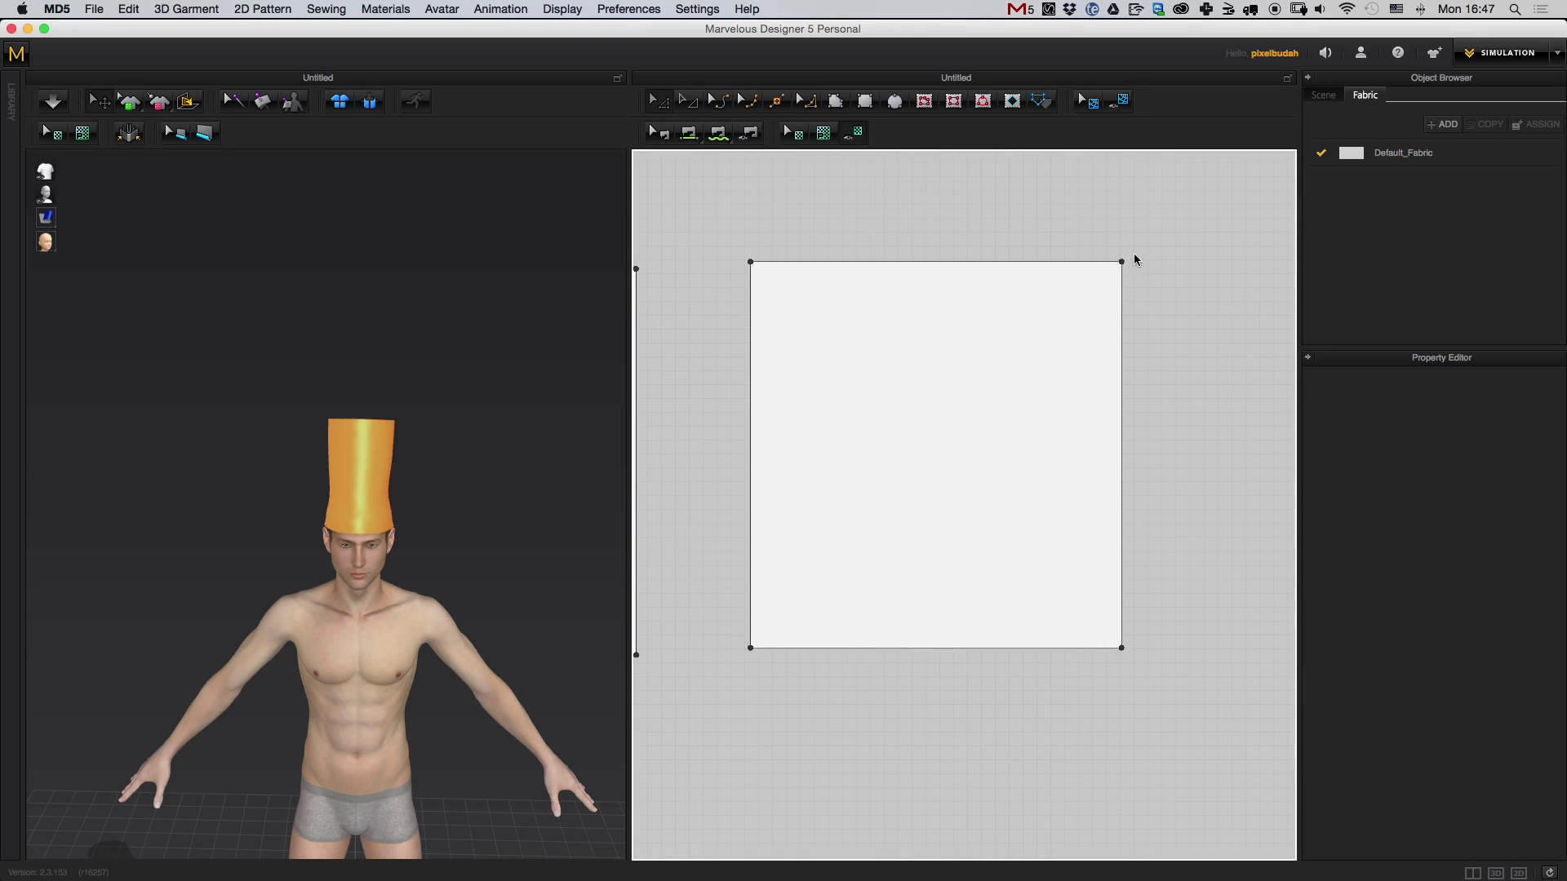
- Try to split the right panel's upper edge uniformly into 11 lines
{"action": "left_click", "coordinate": [1069, 271]}
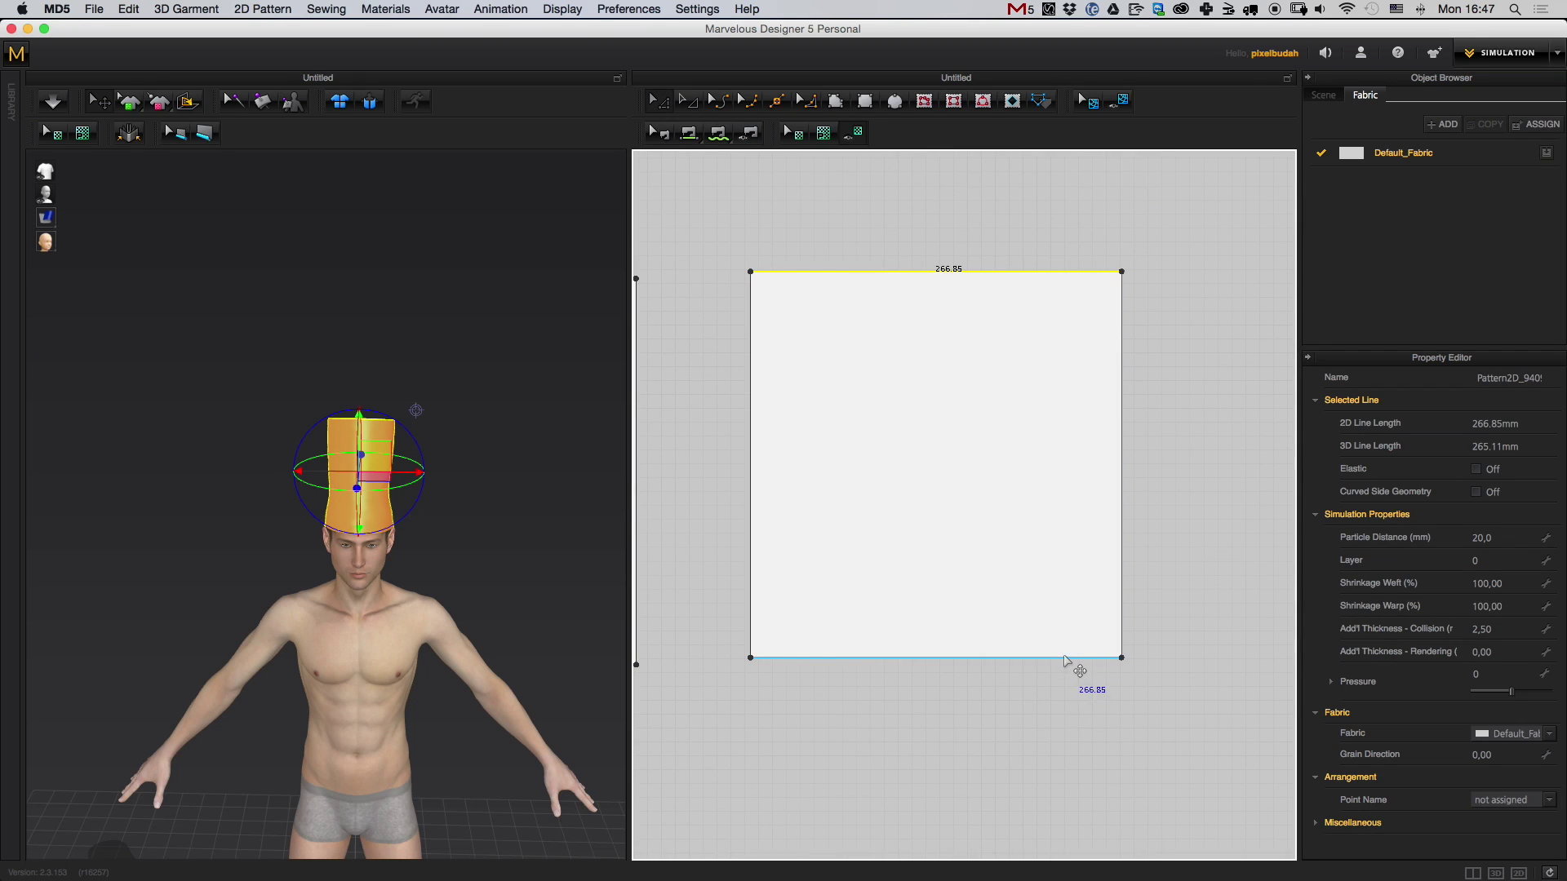
{"action": "mouse_move", "coordinate": [1079, 632]}
{"action": "middle_mouse_down"}
{"action": "mouse_move", "coordinate": [1091, 563]}
{"action": "mouse_move", "coordinate": [1077, 600]}
{"action": "middle_mouse_up"}
{"action": "middle_click_drag", "start_coordinate": [1045, 417], "coordinate": [1042, 482]}
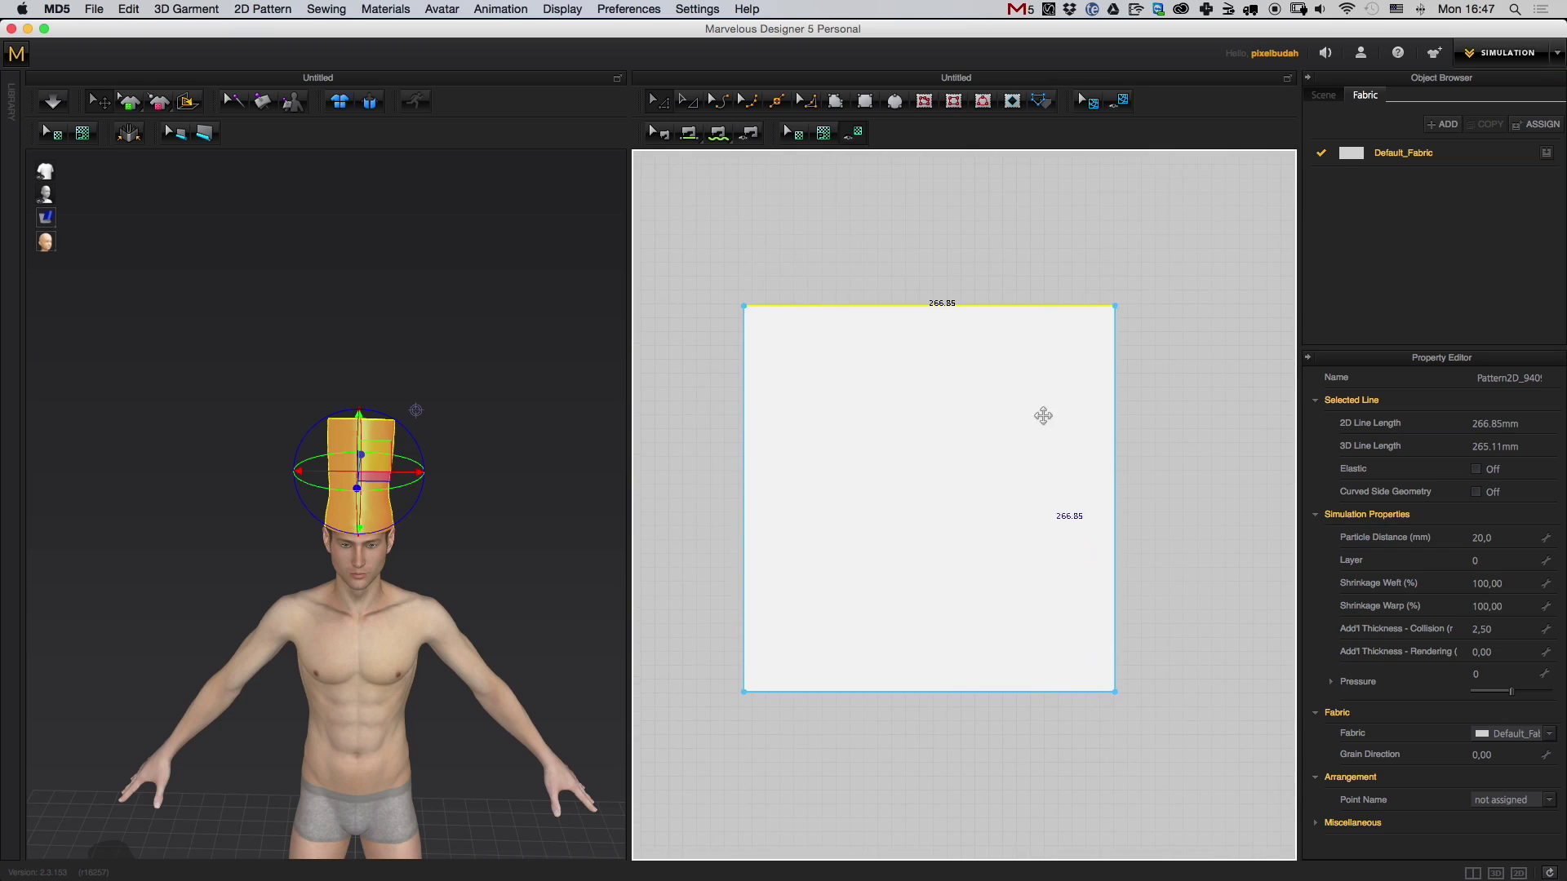
{"action": "right_click", "coordinate": [1065, 306]}
{"action": "left_click", "coordinate": [1124, 391]}
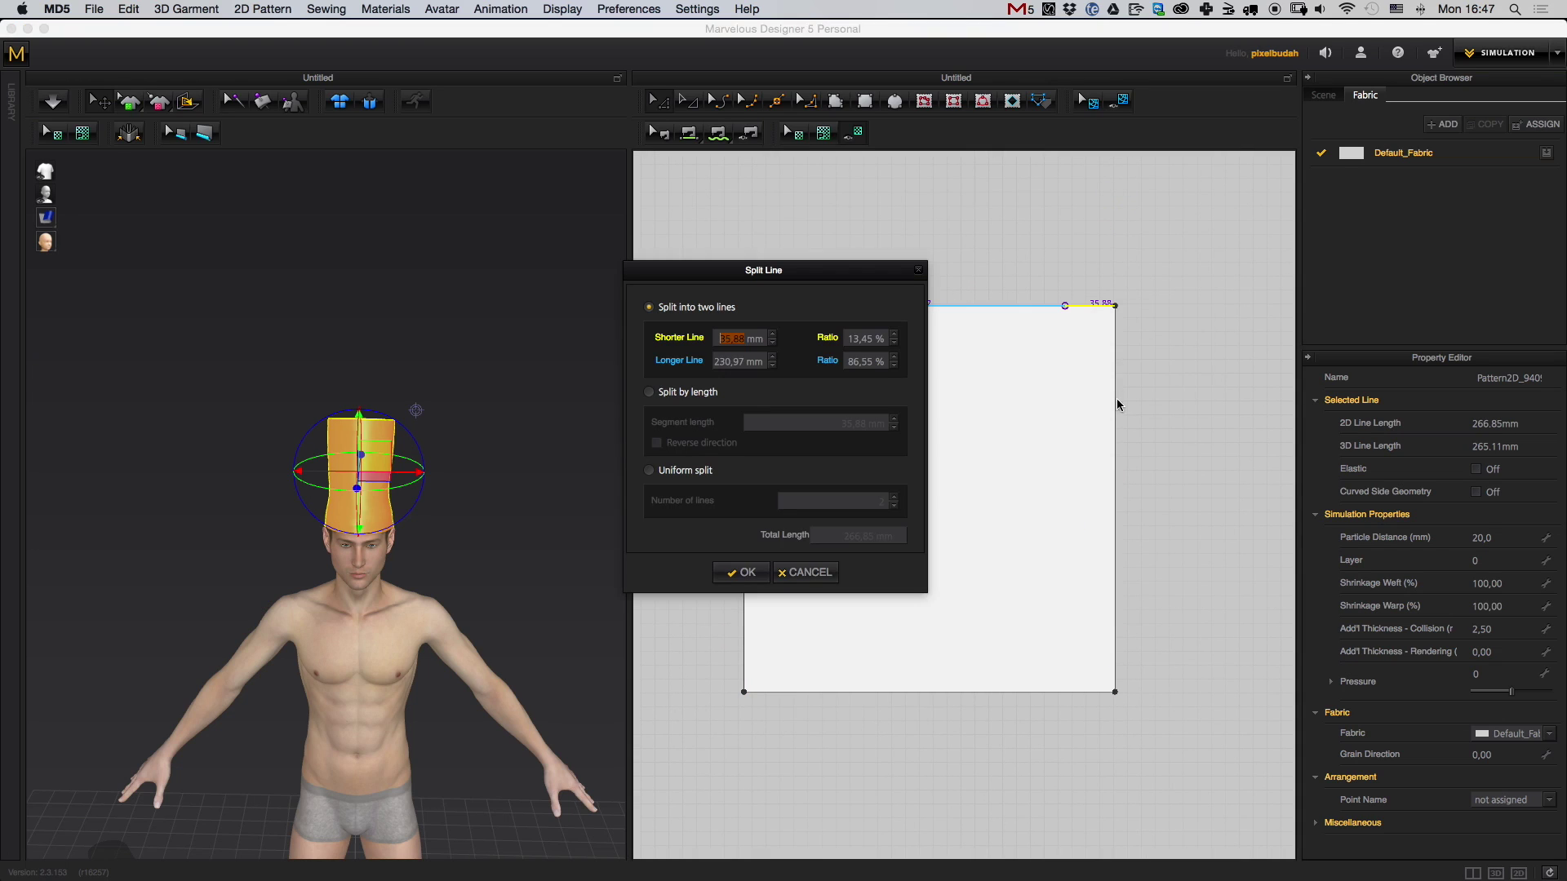
{"action": "left_click_drag", "start_coordinate": [845, 267], "coordinate": [1099, 460]}
{"action": "left_click", "coordinate": [715, 390]}
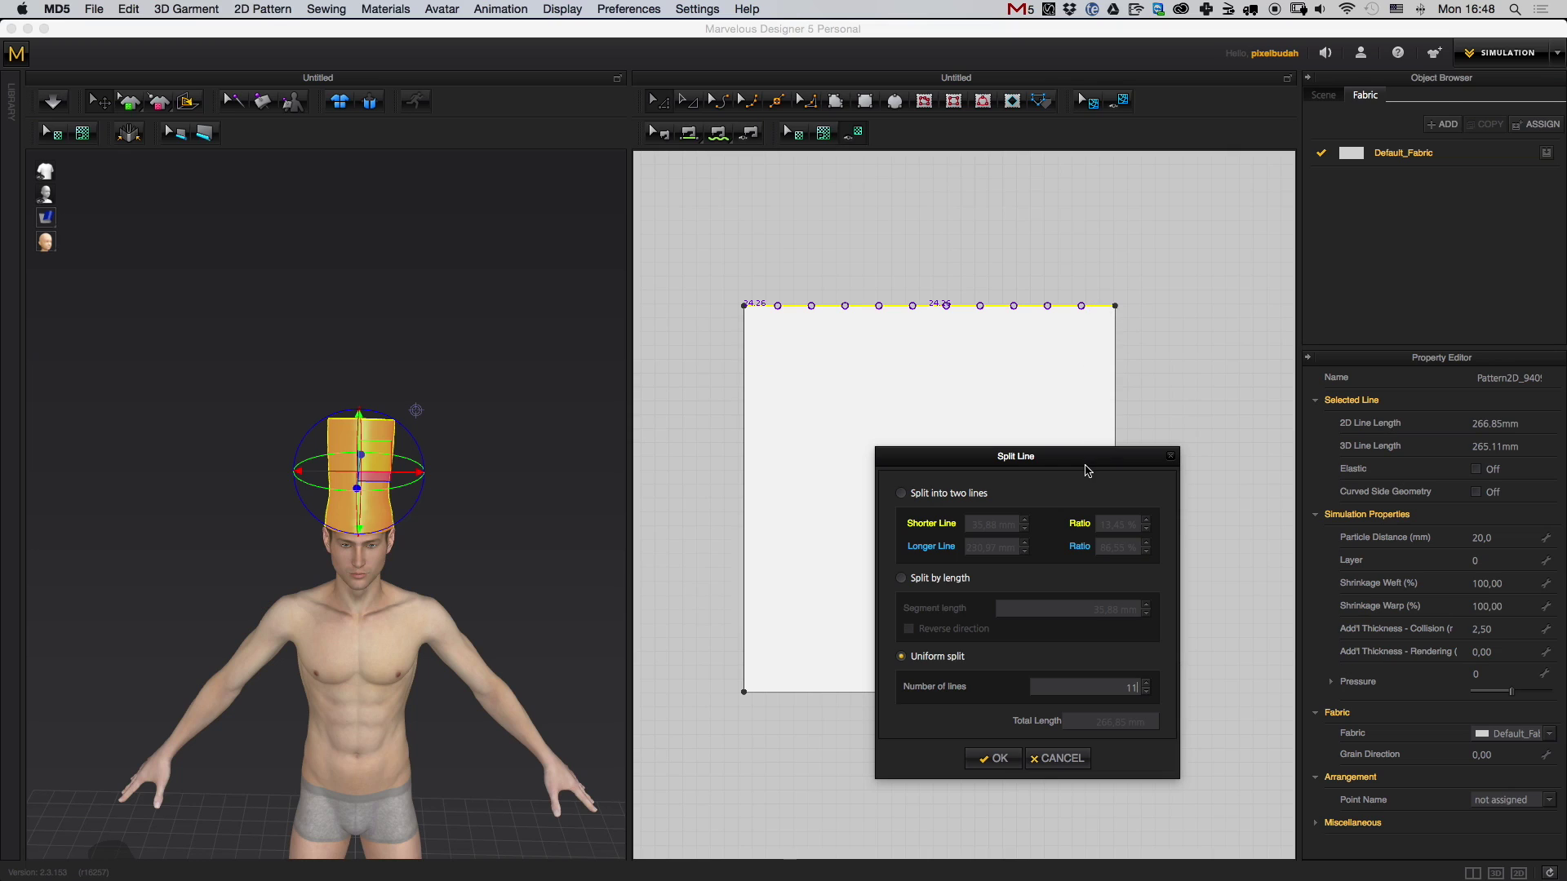
{"action": "left_click", "coordinate": [997, 759]}
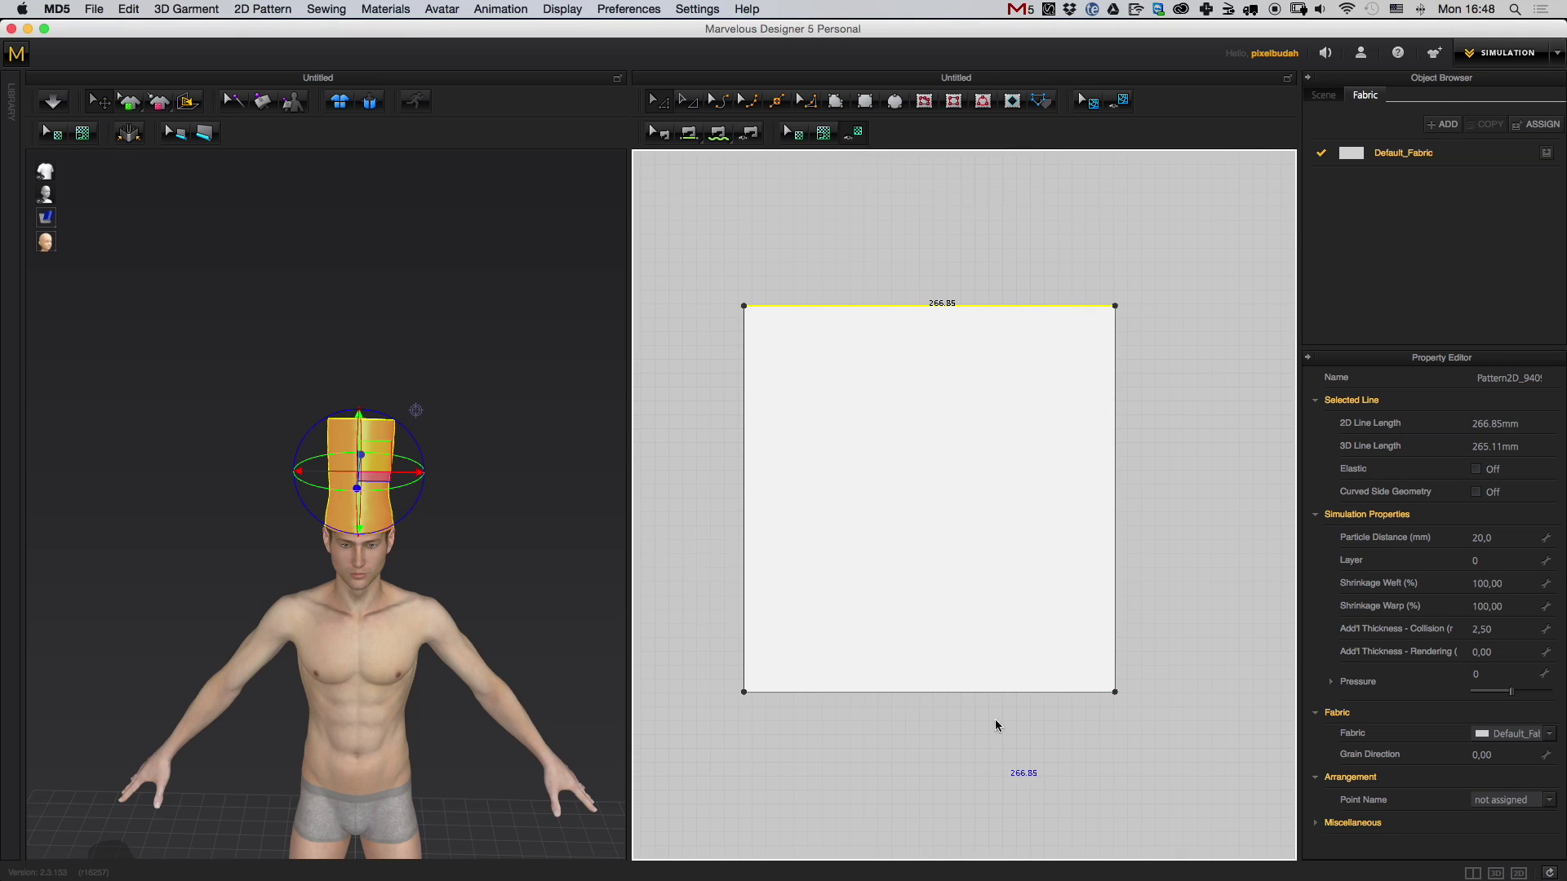
- Split the right panel's upper edge uniformly into 10 lines
{"action": "right_click", "coordinate": [1029, 315]}
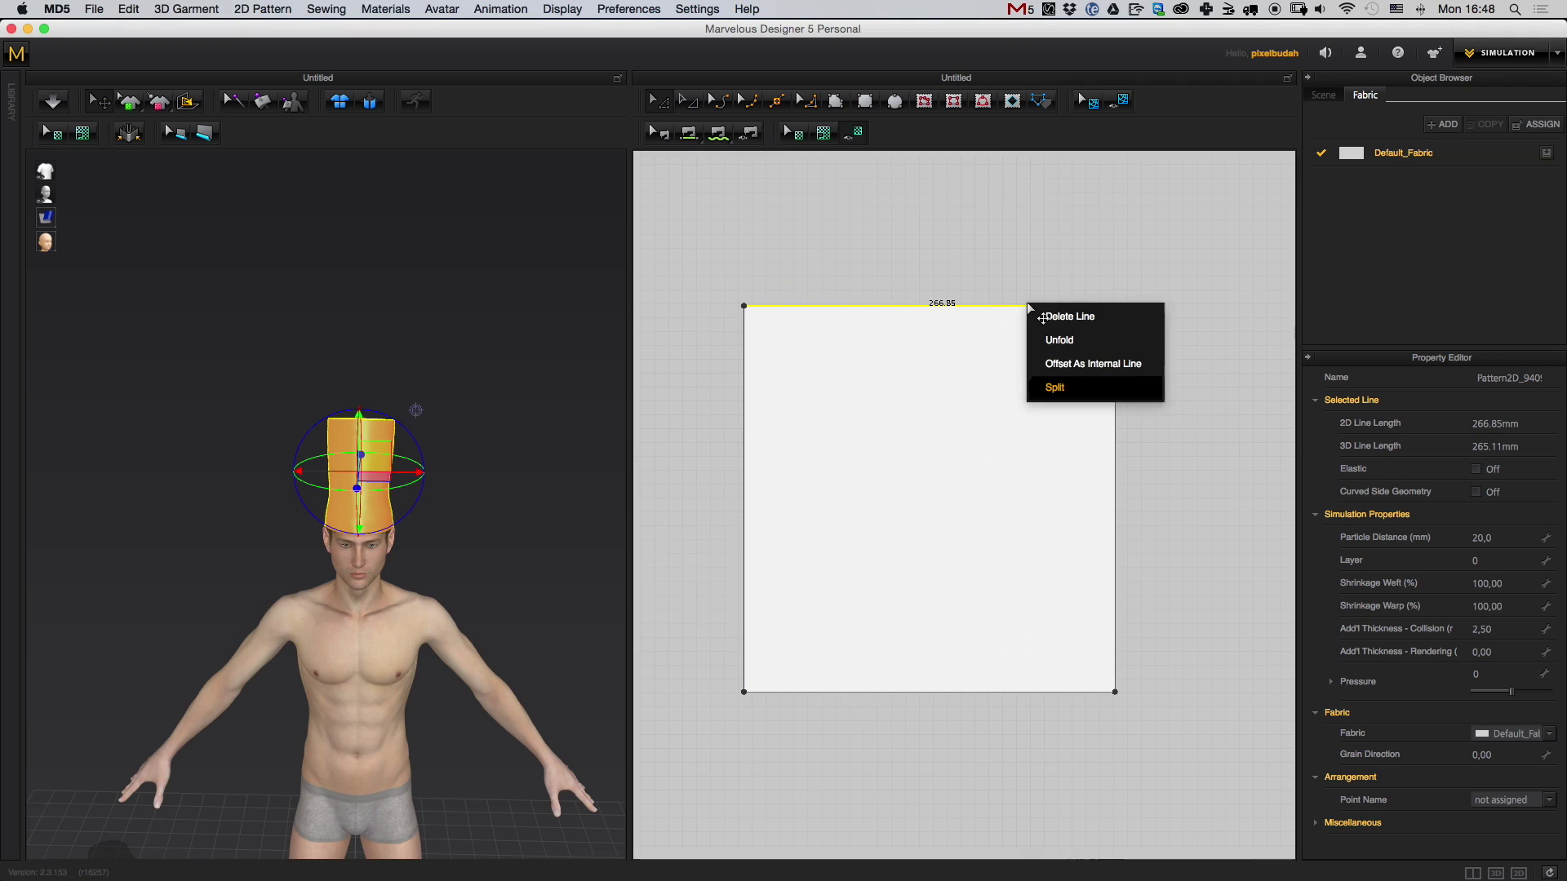
{"action": "left_click", "coordinate": [1100, 397]}
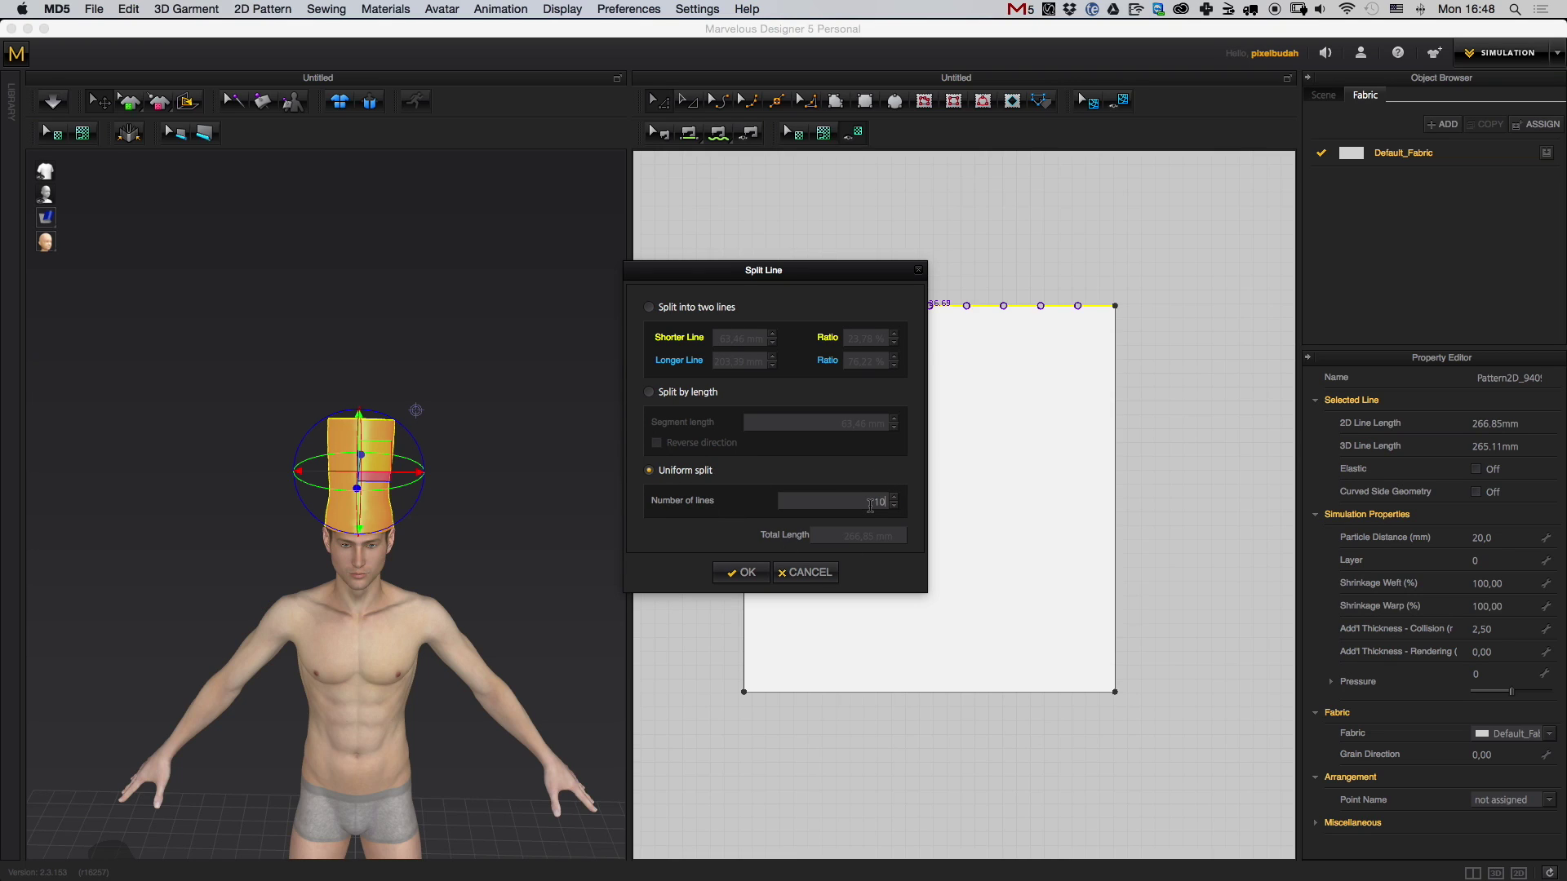
{"action": "left_click", "coordinate": [741, 573]}
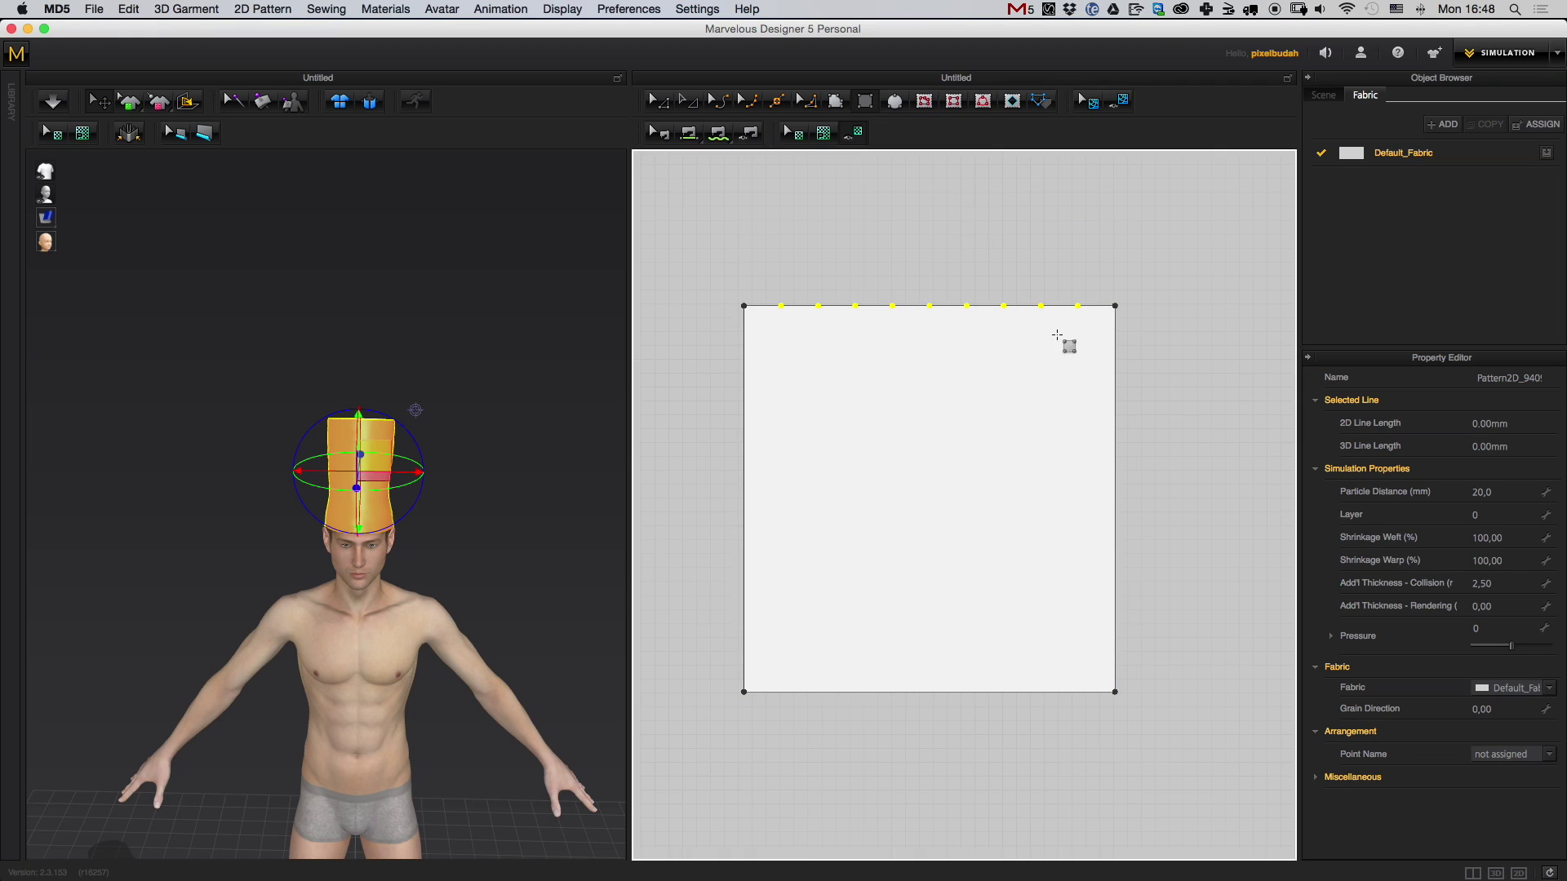
- Draw a vertical strip beneath the outermost segment of the right panel's upper edge and shorten it to an outline length of about 508 mm
{"action": "left_click_drag", "start_coordinate": [1056, 335], "coordinate": [1002, 308]}
{"action": "left_click_drag", "start_coordinate": [1051, 435], "coordinate": [1036, 656]}
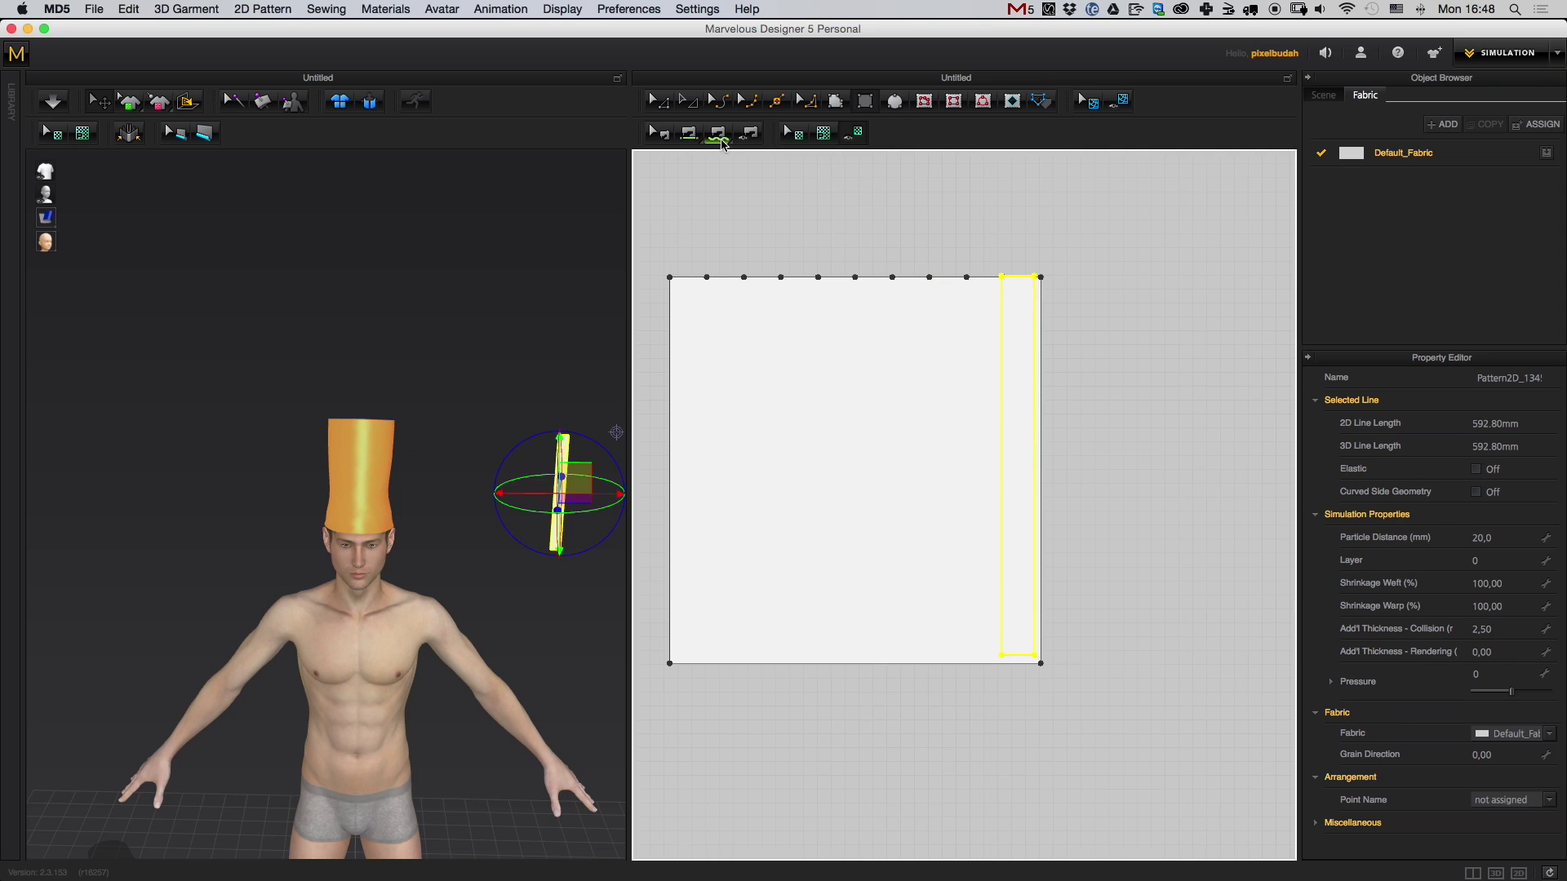
{"action": "middle_click_drag", "start_coordinate": [1030, 338], "coordinate": [1032, 403]}
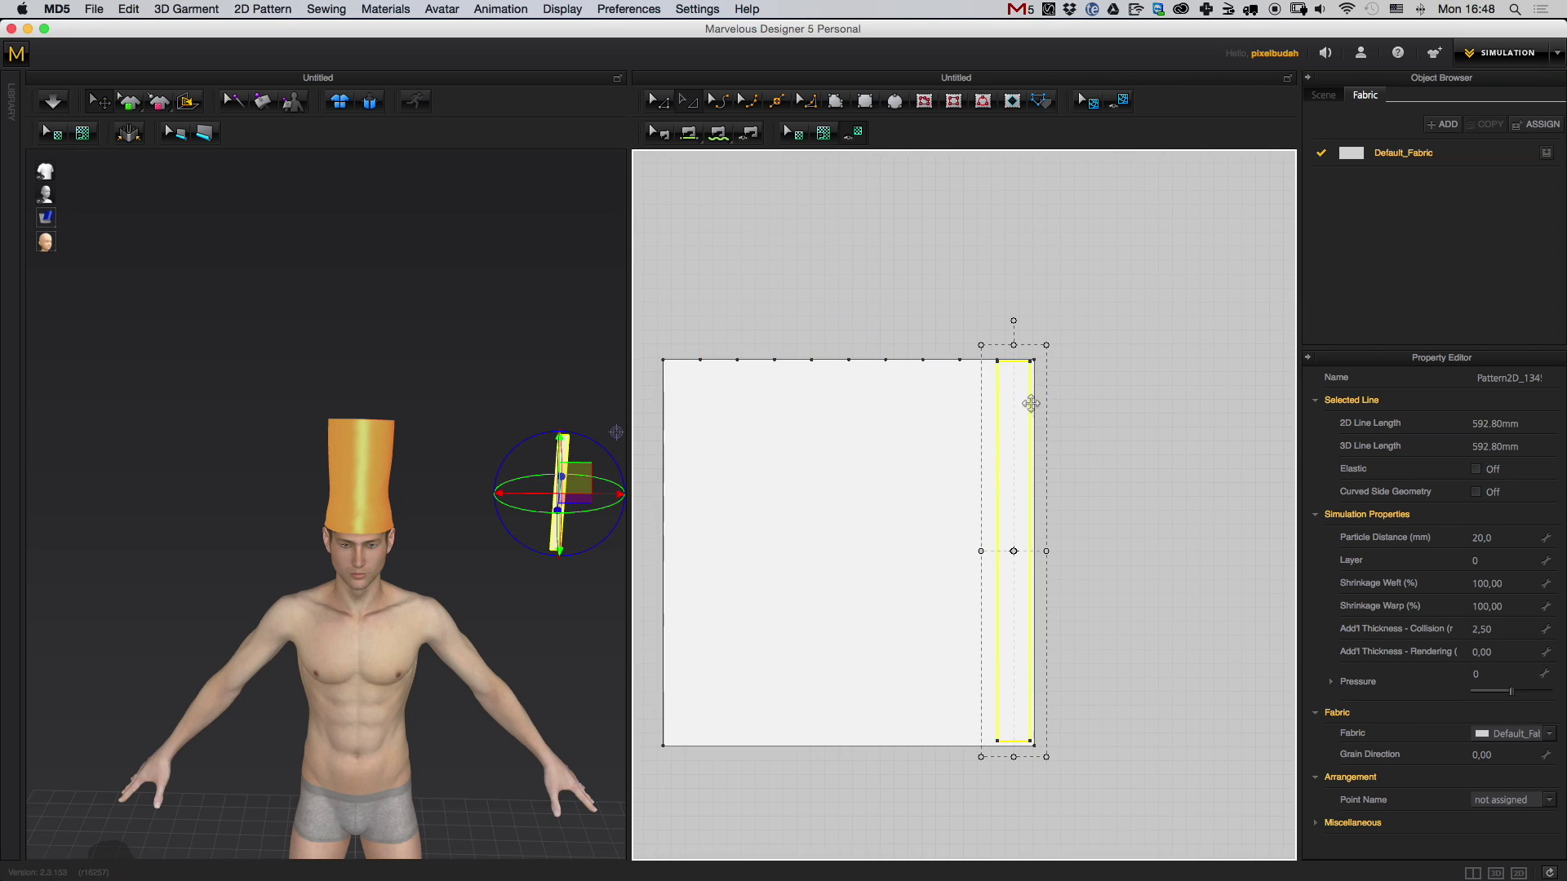
{"action": "left_click_drag", "start_coordinate": [1012, 700], "coordinate": [1012, 699]}
{"action": "middle_click_drag", "start_coordinate": [1017, 478], "coordinate": [986, 530]}
{"action": "scroll", "coordinate": [988, 493], "scroll_direction": "up", "scroll_amount": 5}
{"action": "middle_click_drag", "start_coordinate": [1037, 436], "coordinate": [1166, 317]}
- Paste a copy of the strip beneath the adjacent edge segment, aligned with the panel's upper edge
{"action": "key", "text": "super+v"}
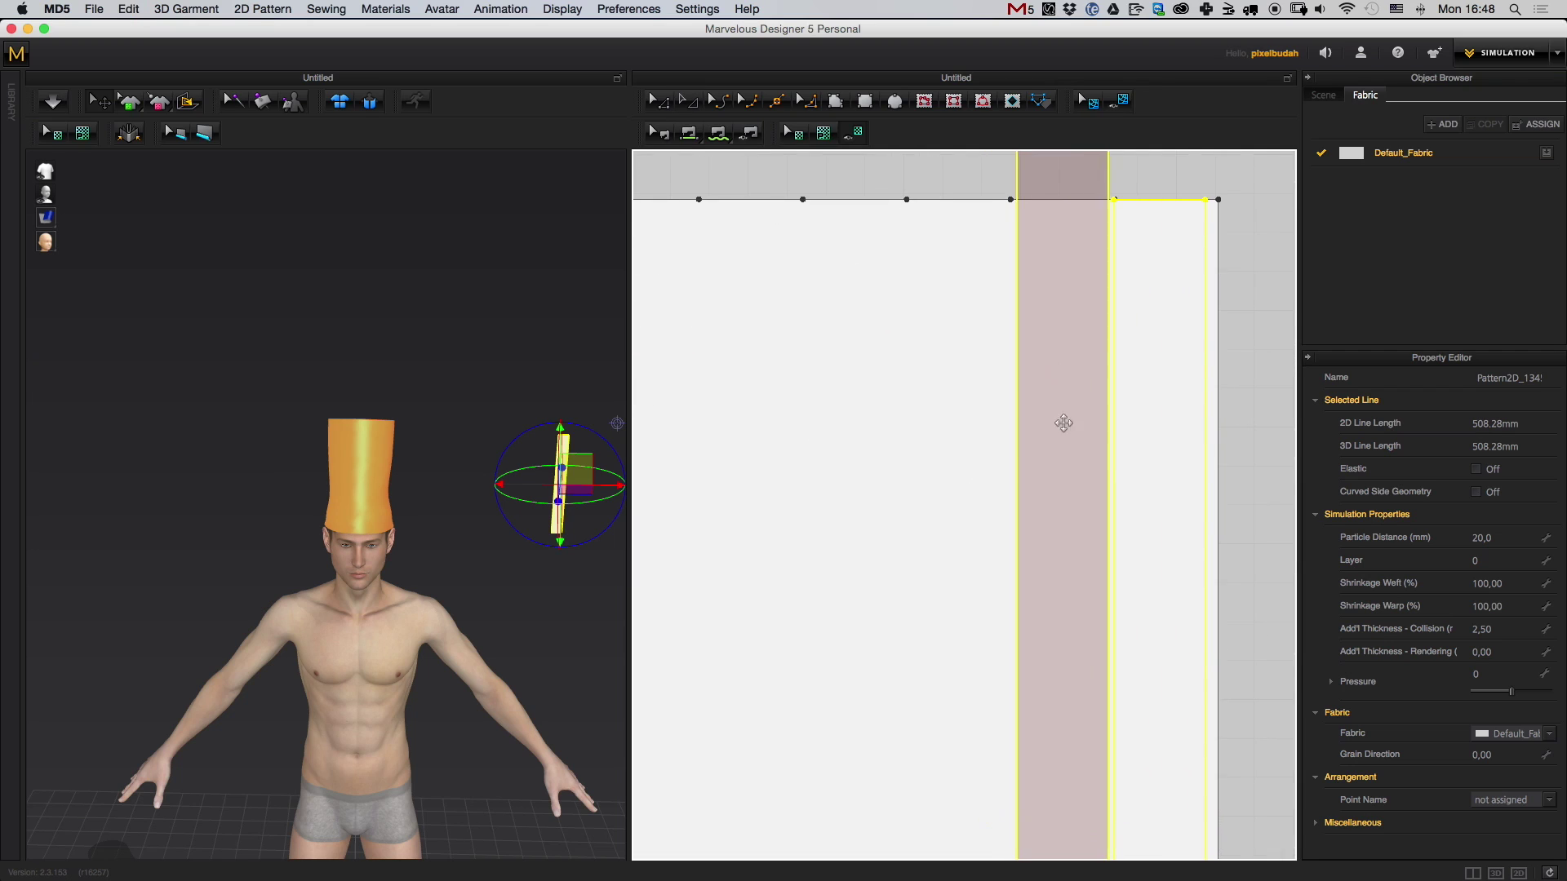
{"action": "left_click", "coordinate": [1056, 648]}
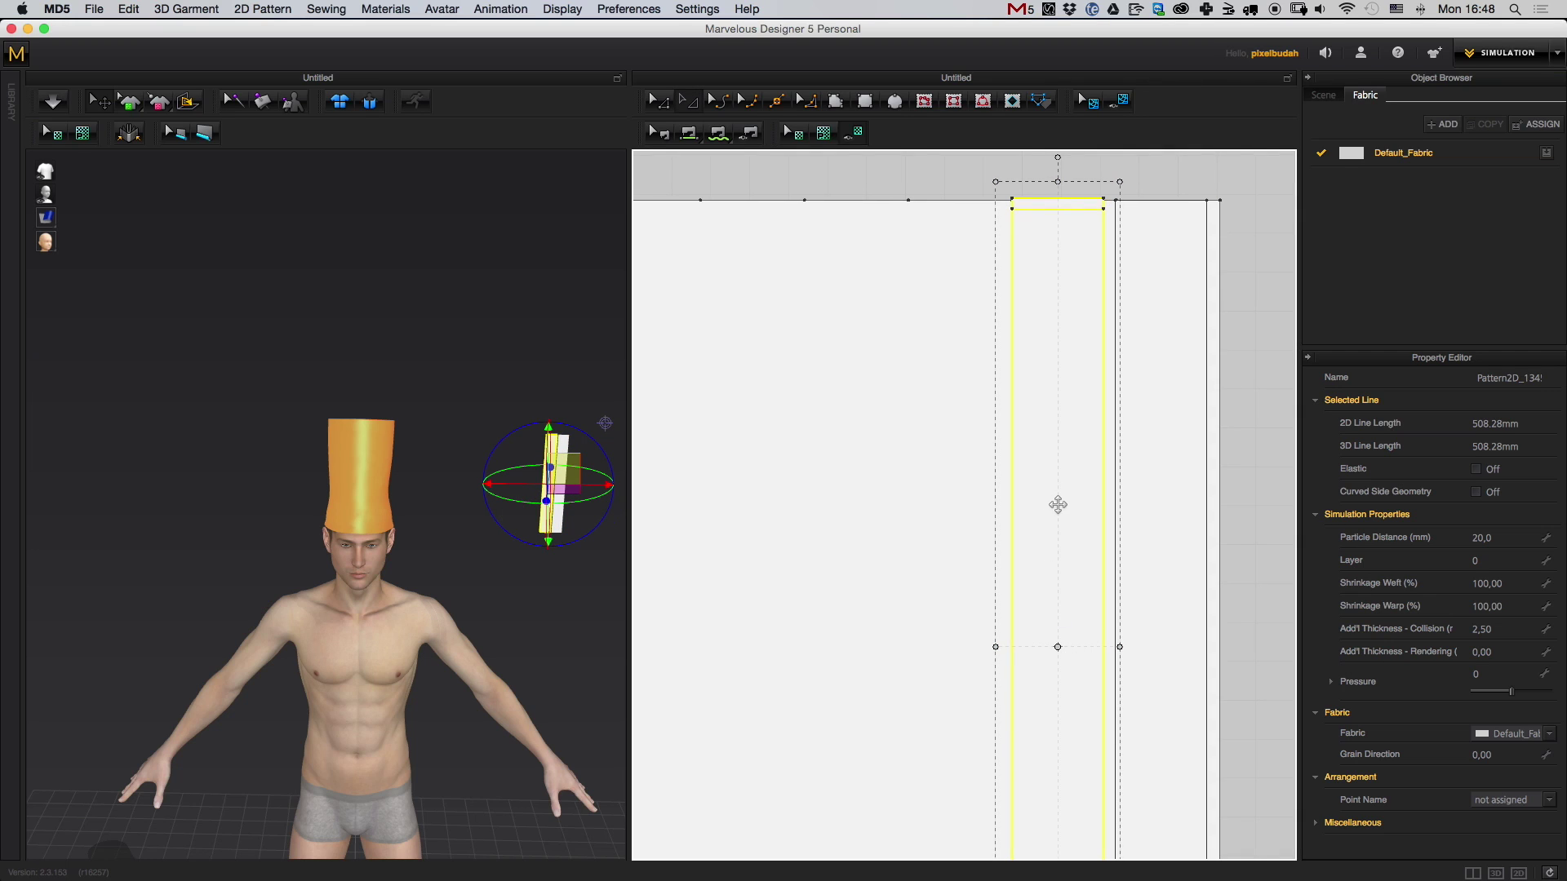
{"action": "mouse_move", "coordinate": [1051, 532]}
{"action": "middle_mouse_down"}
{"action": "mouse_move", "coordinate": [1062, 505]}
{"action": "mouse_move", "coordinate": [1045, 473]}
{"action": "mouse_move", "coordinate": [1050, 522]}
{"action": "middle_mouse_up"}
{"action": "scroll", "coordinate": [1048, 490], "scroll_direction": "down", "scroll_amount": 6}
{"action": "scroll", "coordinate": [1049, 481], "scroll_direction": "up", "scroll_amount": 3}
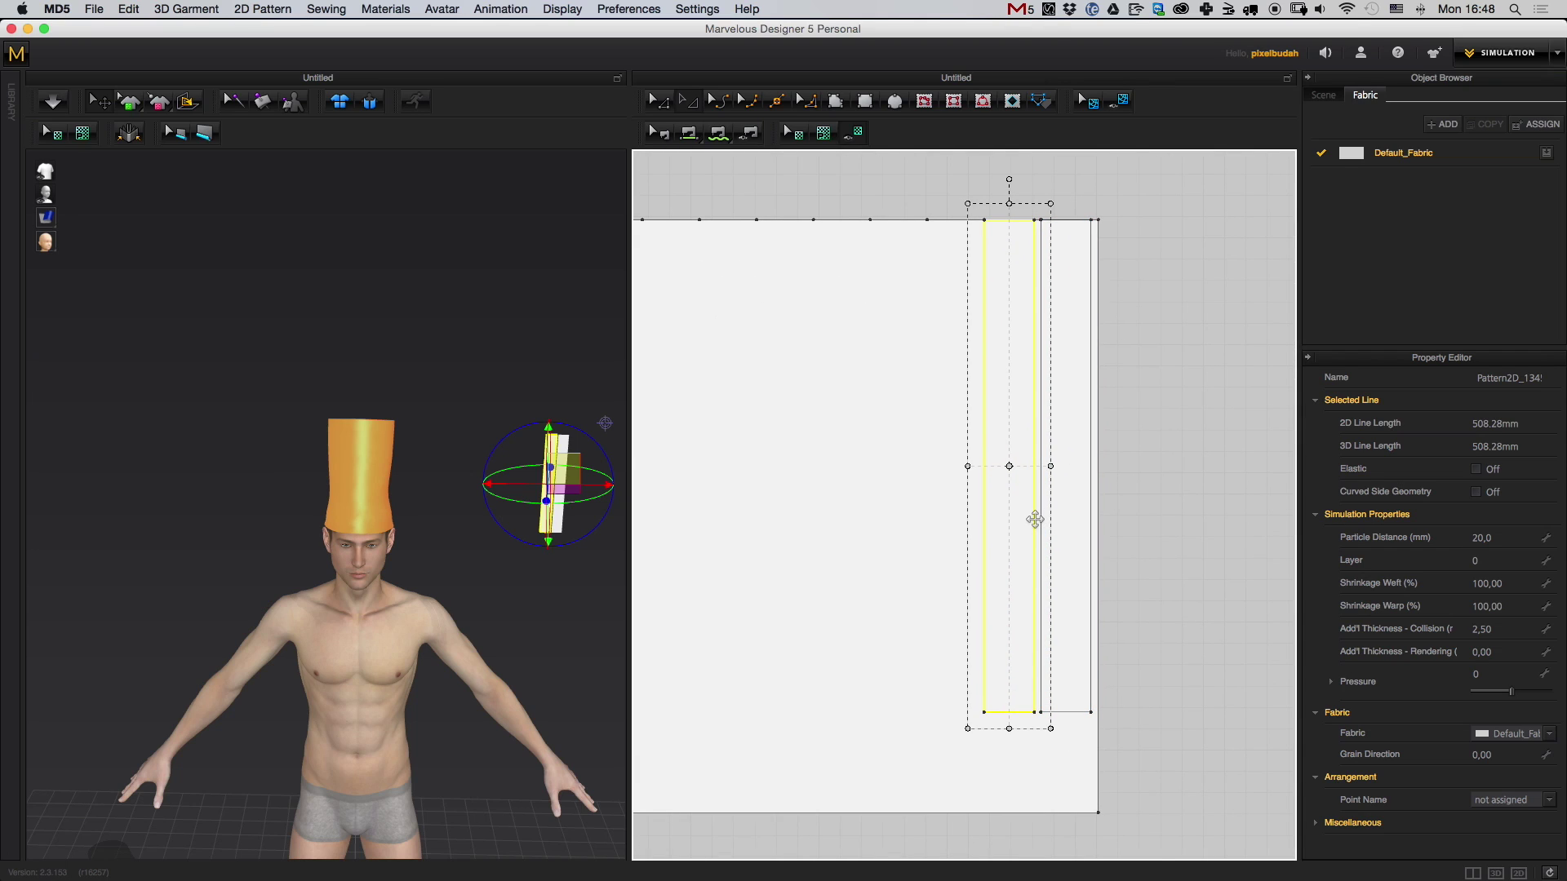
- Paste another copy of the strip beneath the third edge segment, aligned with the right panel's upper edge
{"action": "middle_click_drag", "start_coordinate": [822, 542], "coordinate": [862, 512]}
{"action": "middle_click_drag", "start_coordinate": [945, 516], "coordinate": [973, 521]}
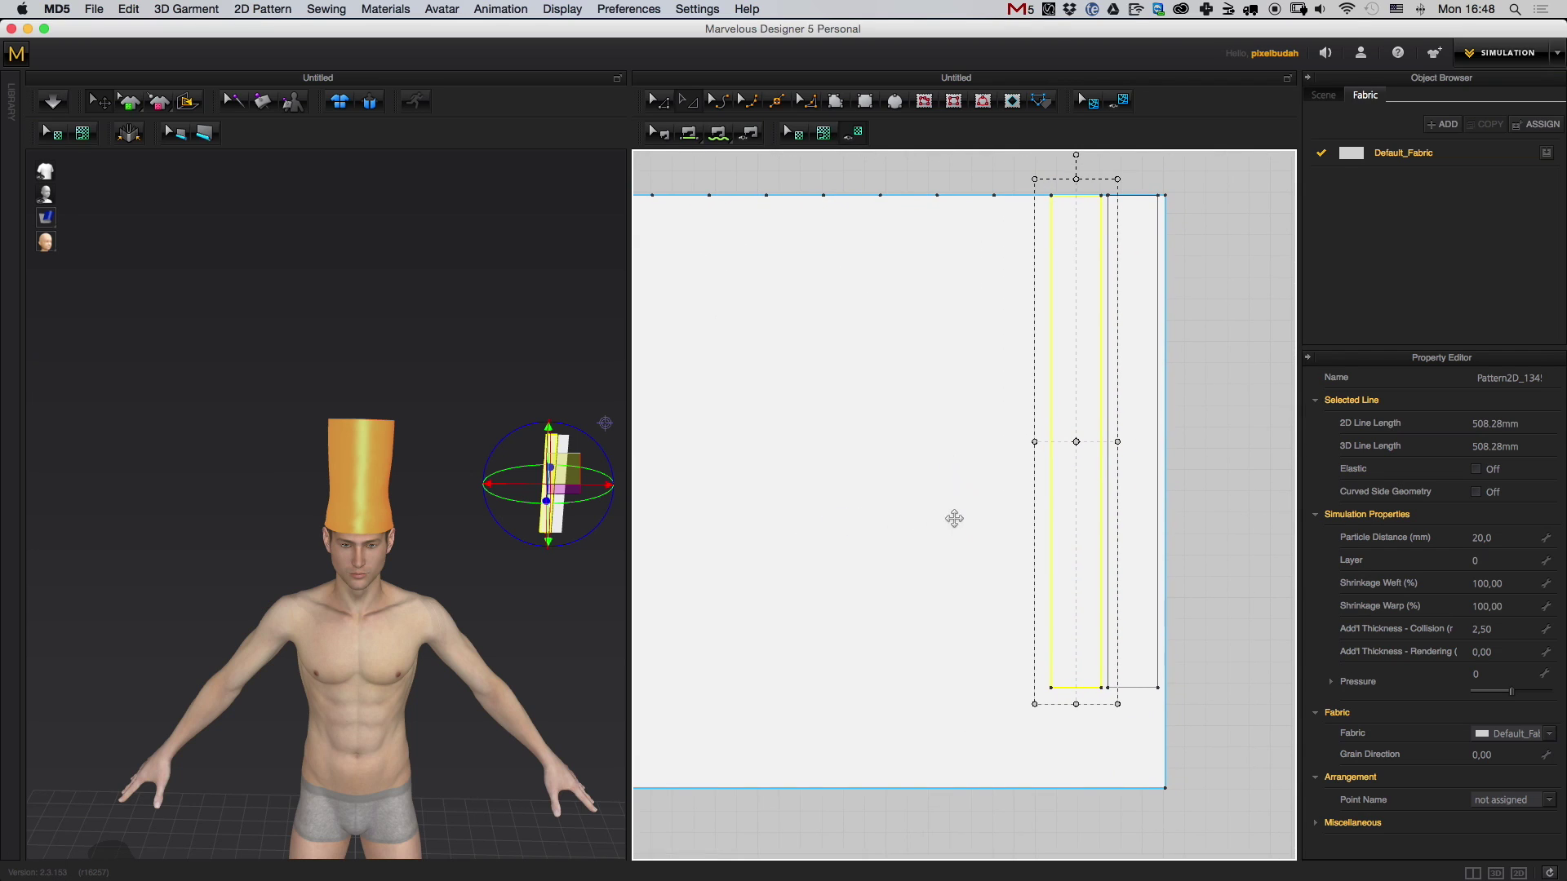
{"action": "key", "text": "super+v"}
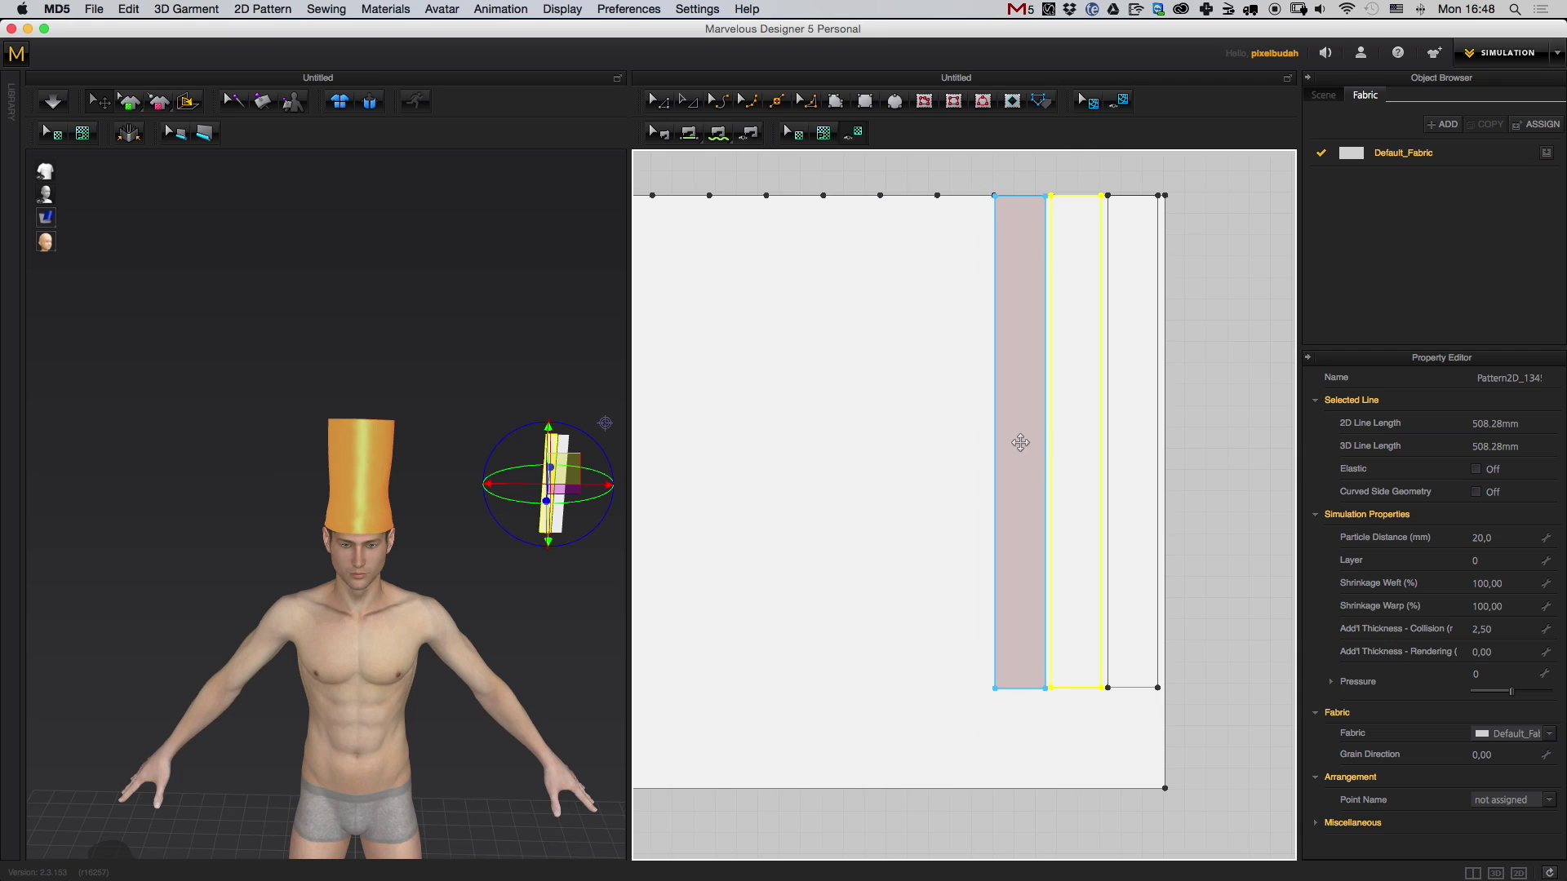
{"action": "left_click", "coordinate": [1020, 454]}
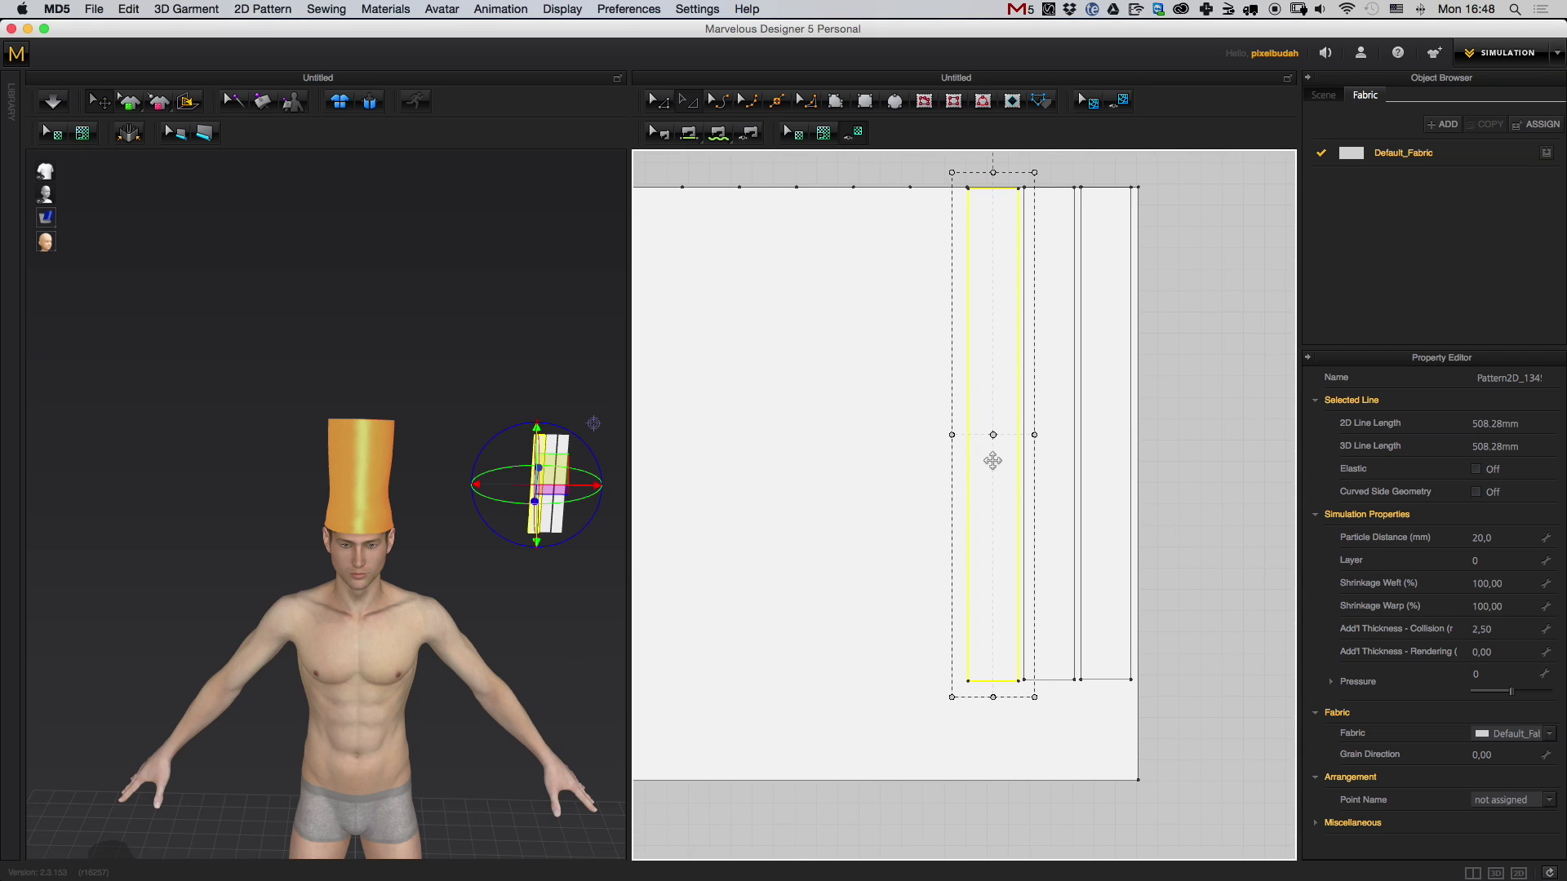
- Delete the two pasted strip copies and move the original strip off the panel onto the empty area beside it
{"action": "key", "text": "Delete"}
{"action": "left_click", "coordinate": [1069, 373]}
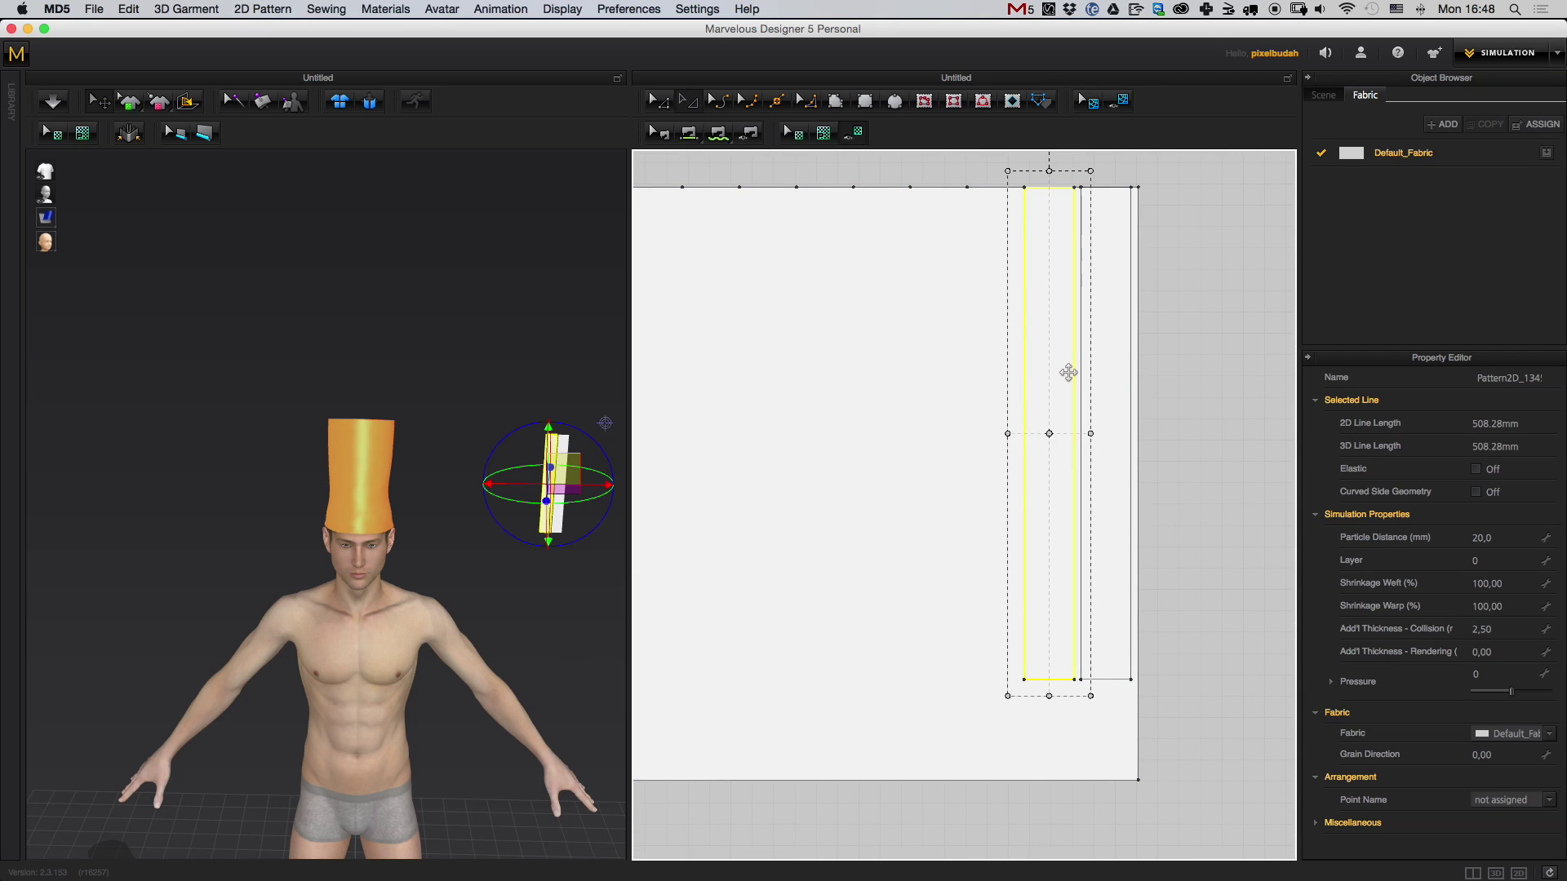
{"action": "key", "text": "Delete"}
{"action": "middle_click_drag", "start_coordinate": [1045, 395], "coordinate": [896, 402]}
{"action": "left_click_drag", "start_coordinate": [958, 462], "coordinate": [1147, 491]}
{"action": "left_click", "coordinate": [1147, 490]}
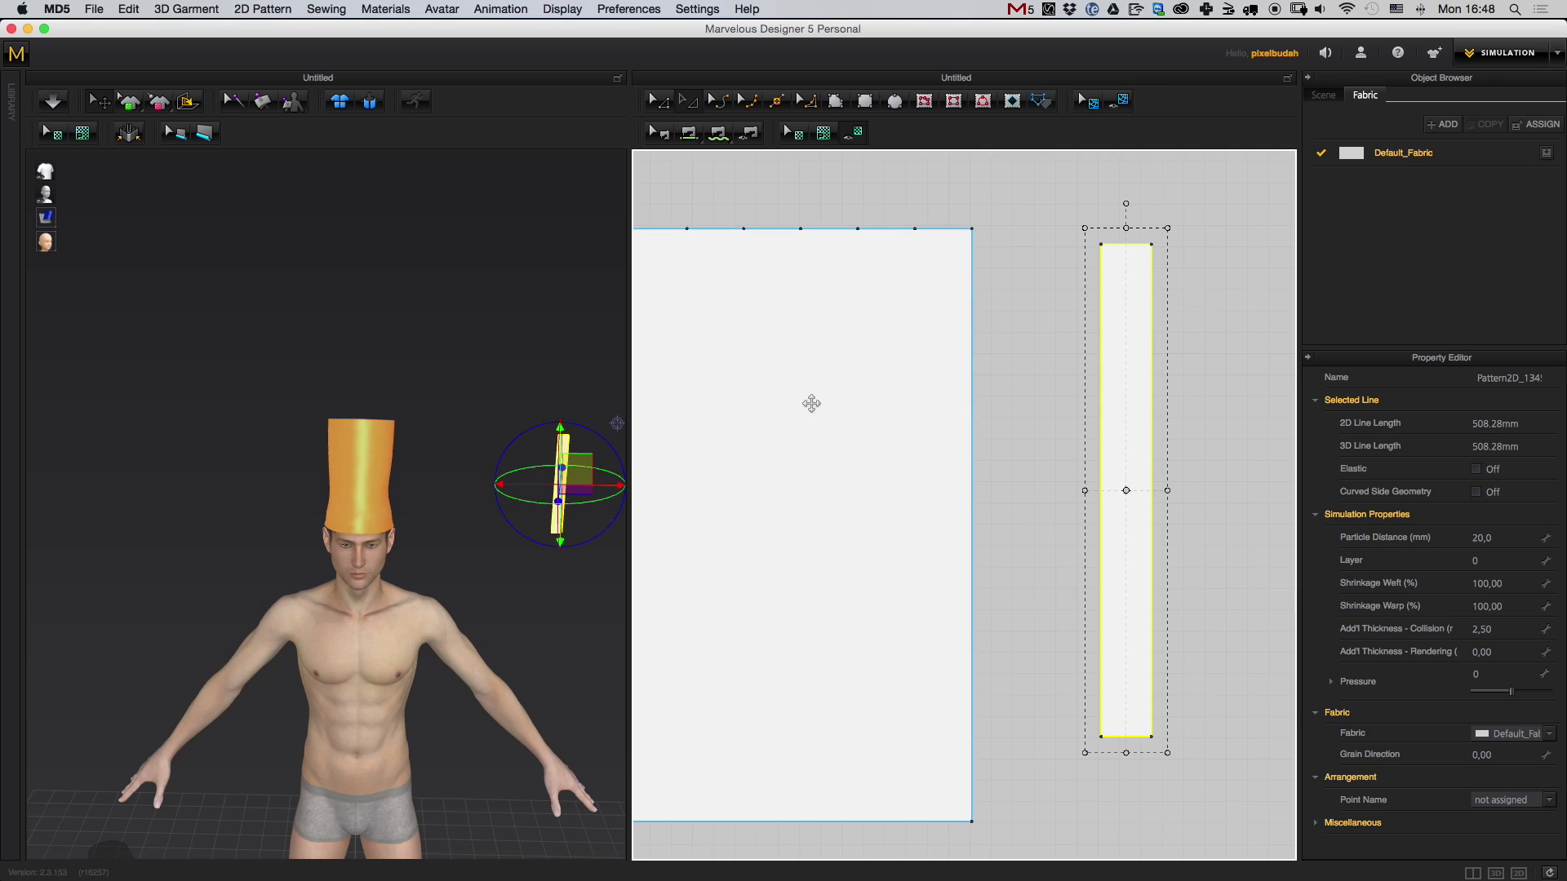
- Draw a vertical internal line about 236 mm long on the panel, starting at the upper edge's outermost division point
{"action": "middle_click_drag", "start_coordinate": [1038, 464], "coordinate": [1106, 418]}
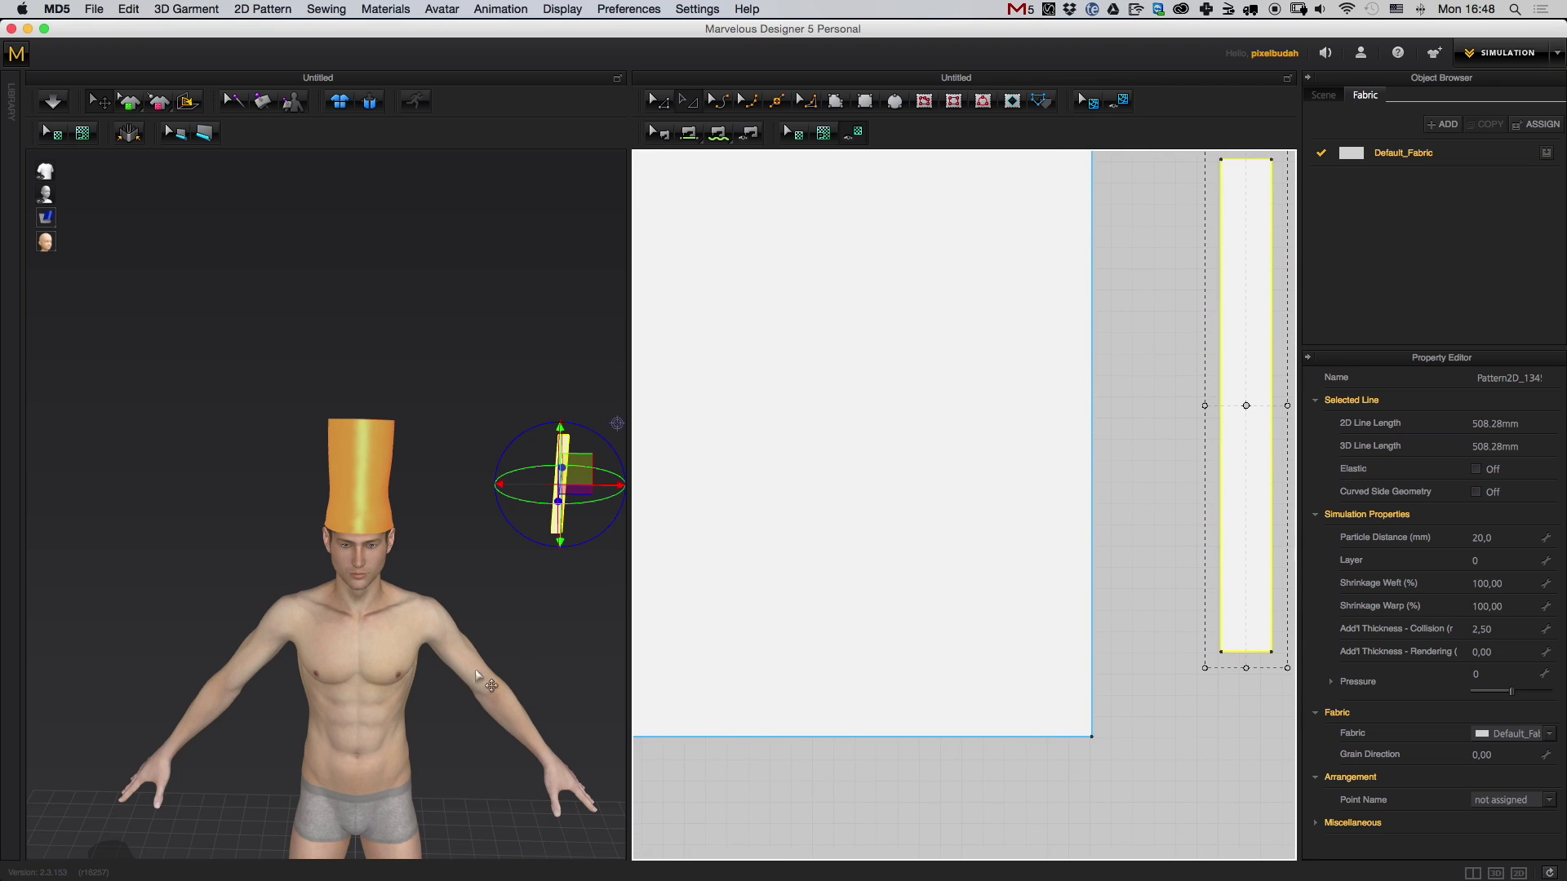
{"action": "middle_click_drag", "start_coordinate": [1031, 488], "coordinate": [934, 507]}
{"action": "right_click_drag", "start_coordinate": [519, 568], "coordinate": [444, 586]}
{"action": "scroll", "coordinate": [1094, 587], "scroll_direction": "left", "scroll_amount": 3}
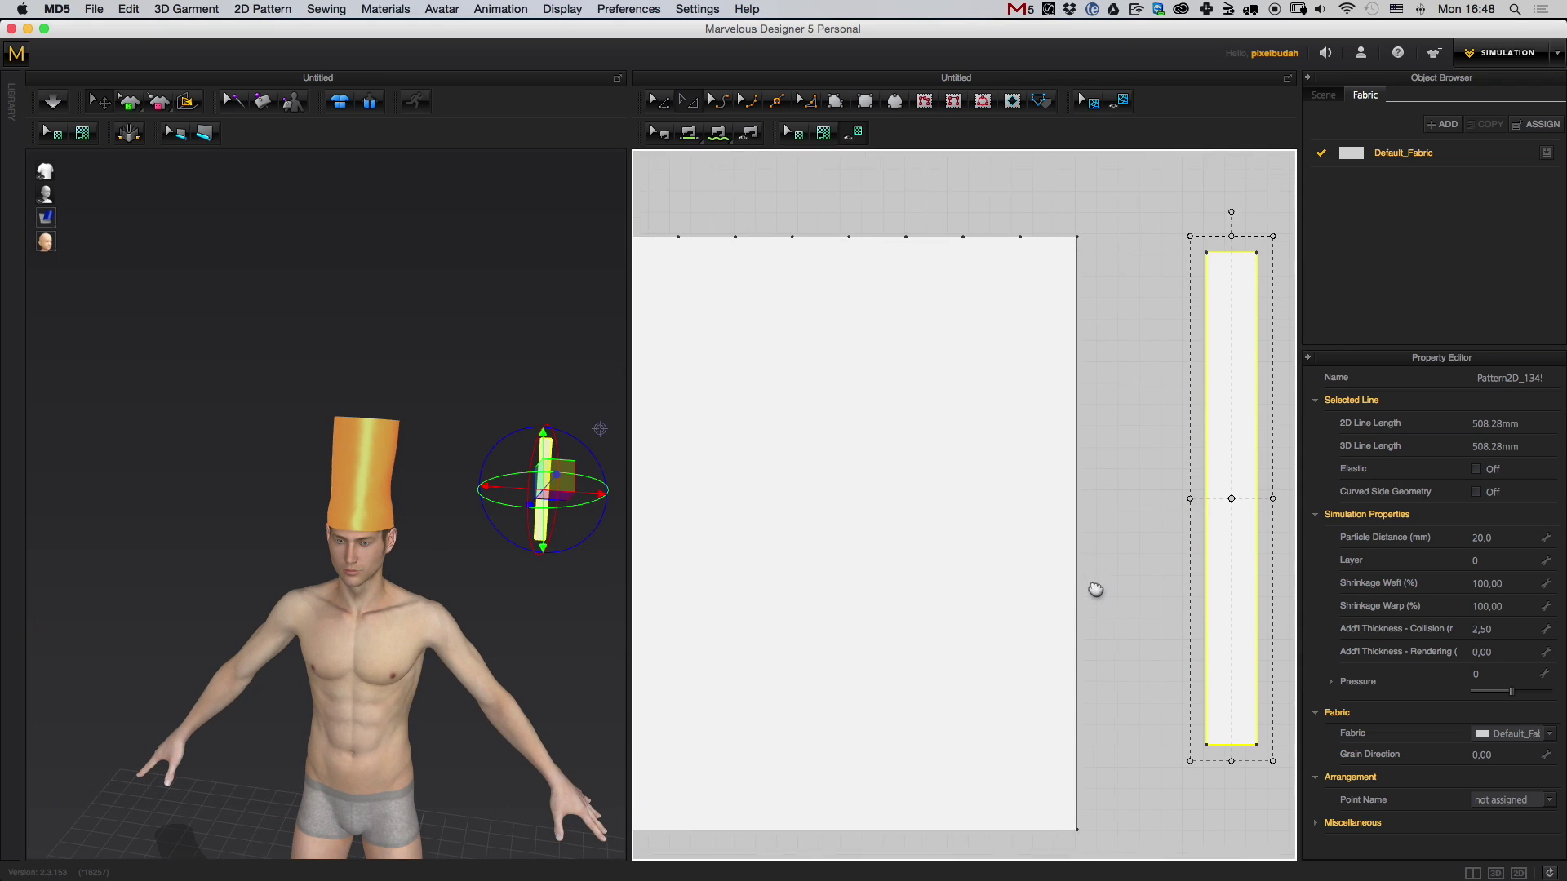
{"action": "left_click", "coordinate": [972, 269]}
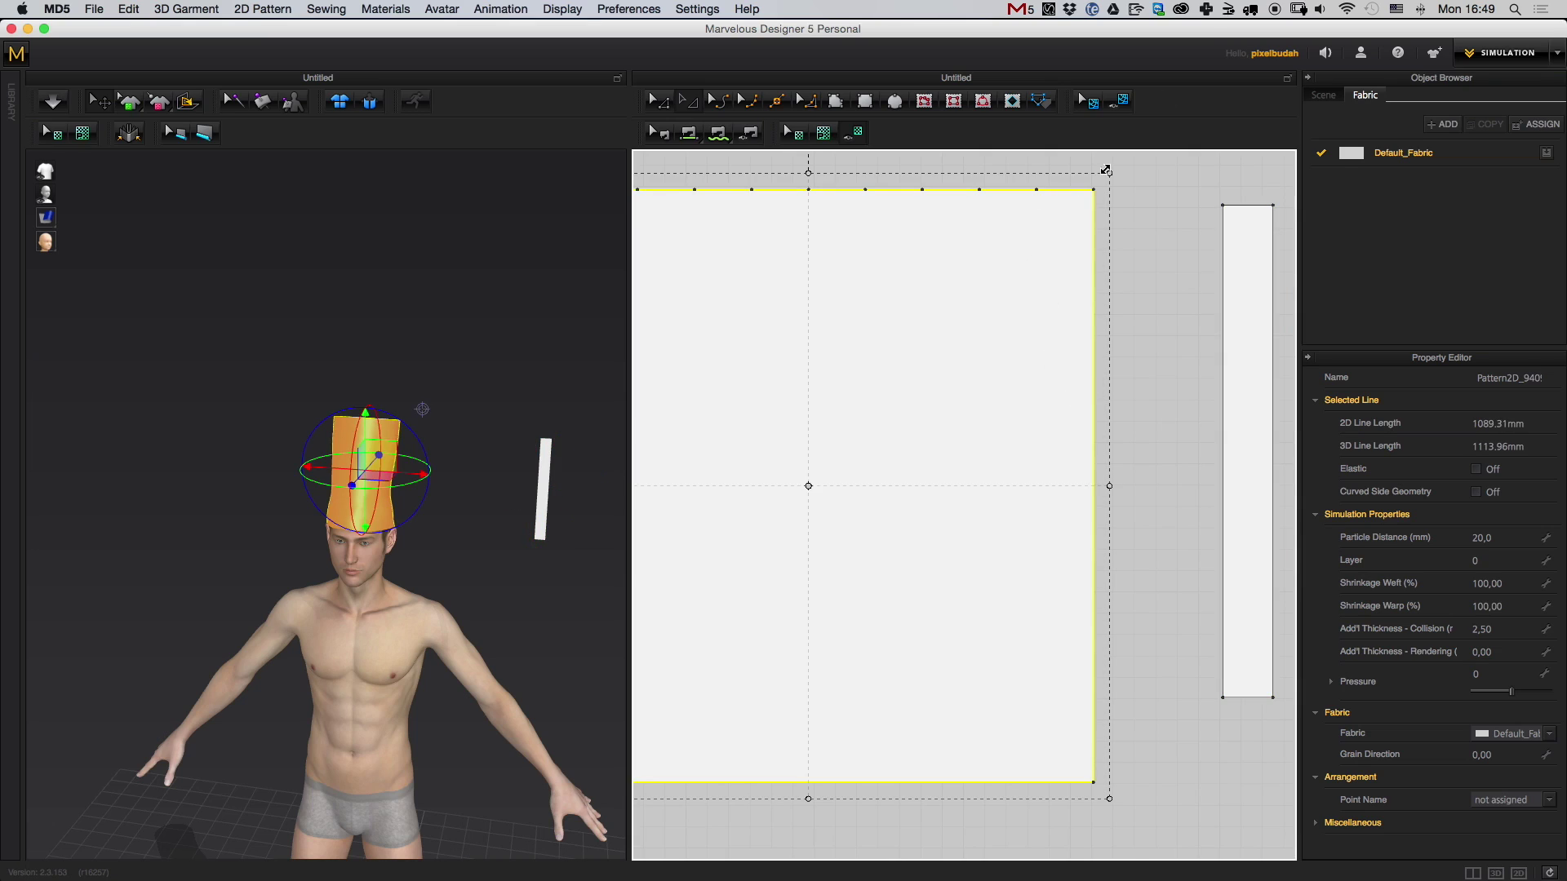
{"action": "scroll", "coordinate": [1045, 311], "scroll_direction": "left", "scroll_amount": 1}
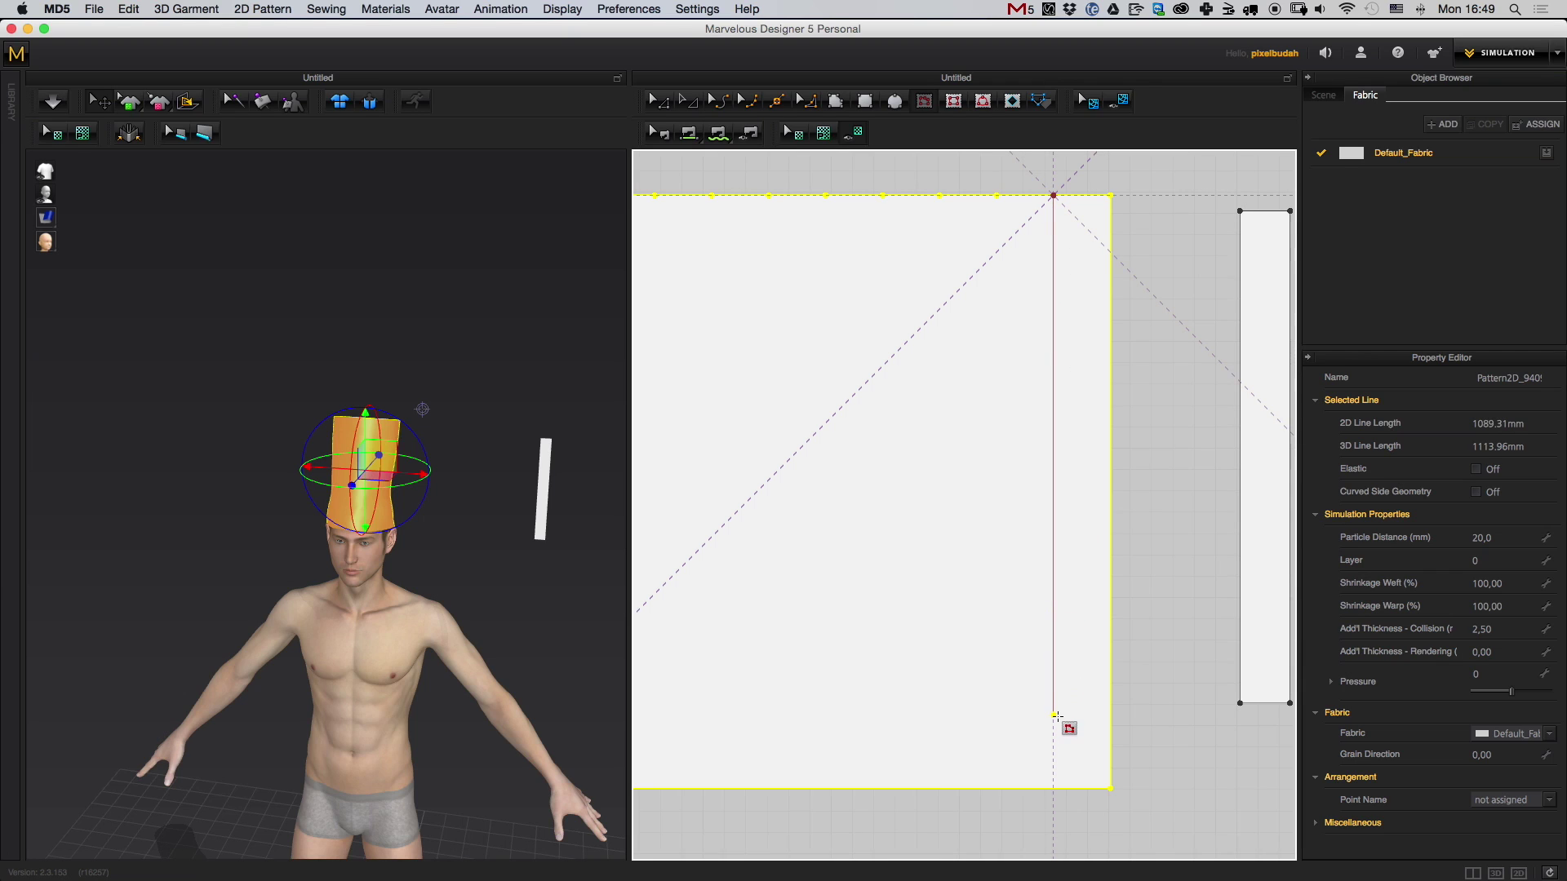
{"action": "double_click", "coordinate": [1067, 716]}
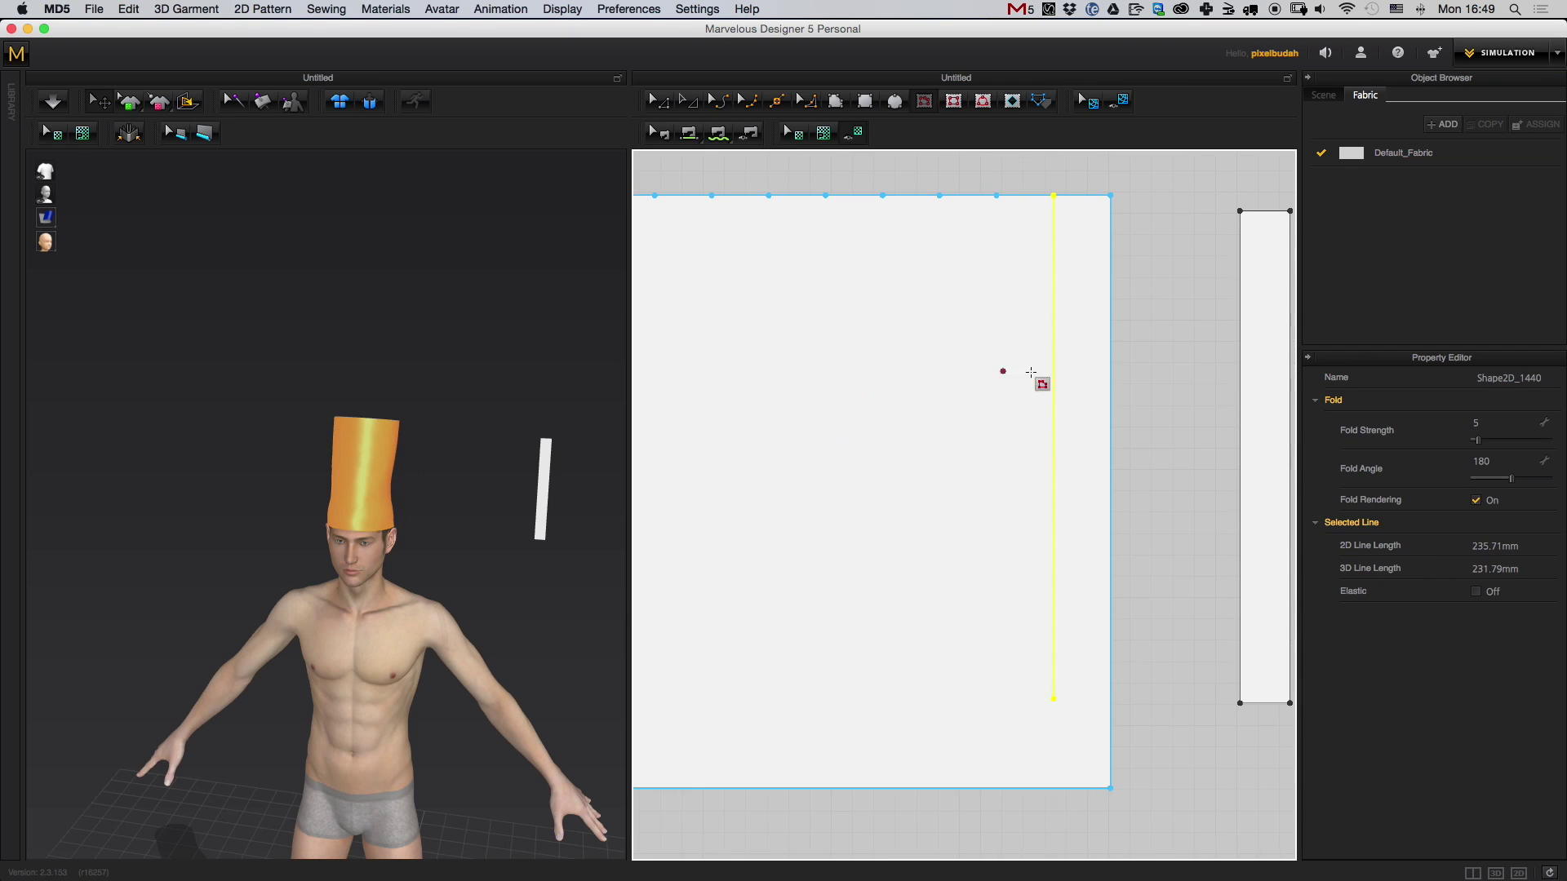
- Sew the strip's long edge nearest the panel to the panel's vertical internal line
{"action": "middle_click_drag", "start_coordinate": [1044, 383], "coordinate": [914, 366]}
{"action": "left_click", "coordinate": [687, 106]}
{"action": "middle_click_drag", "start_coordinate": [603, 555], "coordinate": [445, 536]}
{"action": "scroll", "coordinate": [445, 536], "scroll_direction": "up", "scroll_amount": 3}
{"action": "middle_click_drag", "start_coordinate": [1119, 362], "coordinate": [1120, 369]}
{"action": "mouse_move", "coordinate": [1120, 369]}
{"action": "left_mouse_down"}
{"action": "mouse_move", "coordinate": [944, 357]}
{"action": "mouse_move", "coordinate": [949, 341]}
{"action": "mouse_move", "coordinate": [1118, 338]}
{"action": "left_mouse_up"}
{"action": "left_click", "coordinate": [1034, 324]}
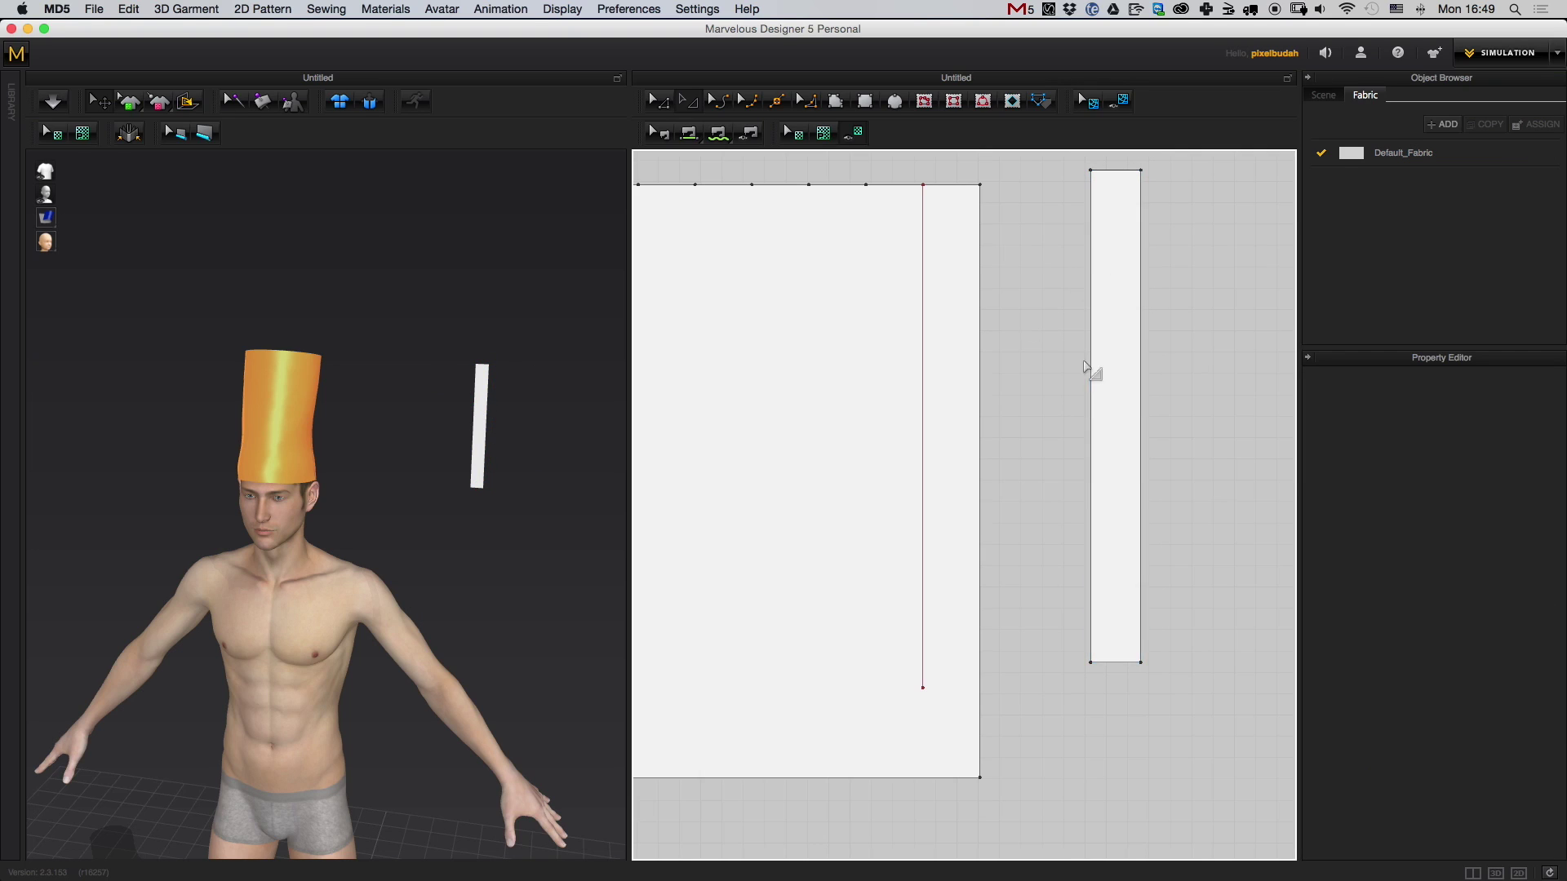
{"action": "left_click", "coordinate": [691, 135]}
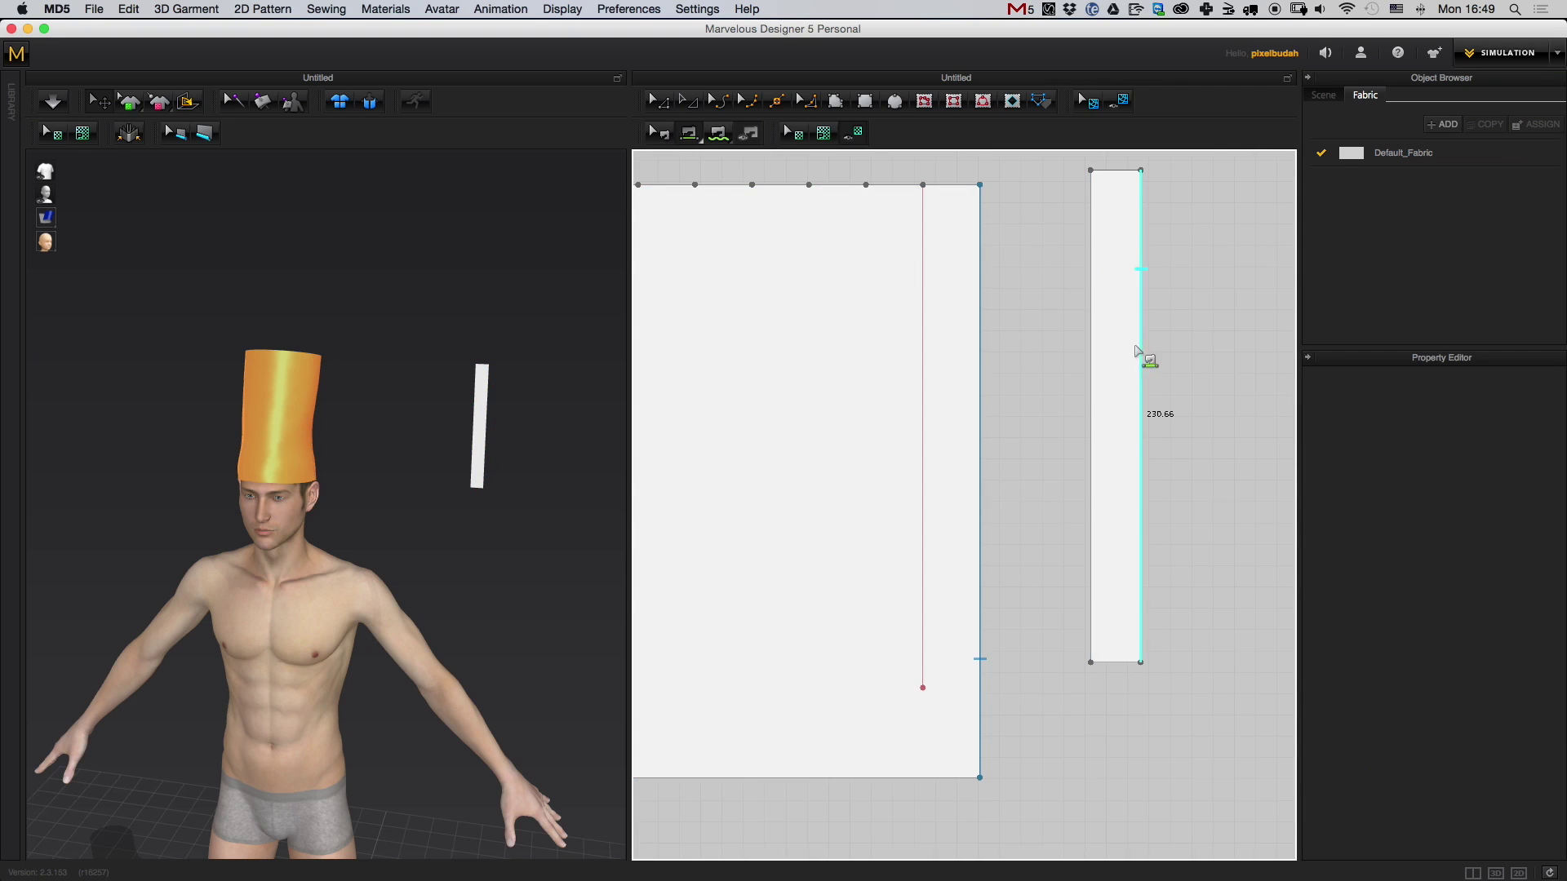
{"action": "left_click", "coordinate": [1094, 360]}
{"action": "left_click", "coordinate": [925, 395]}
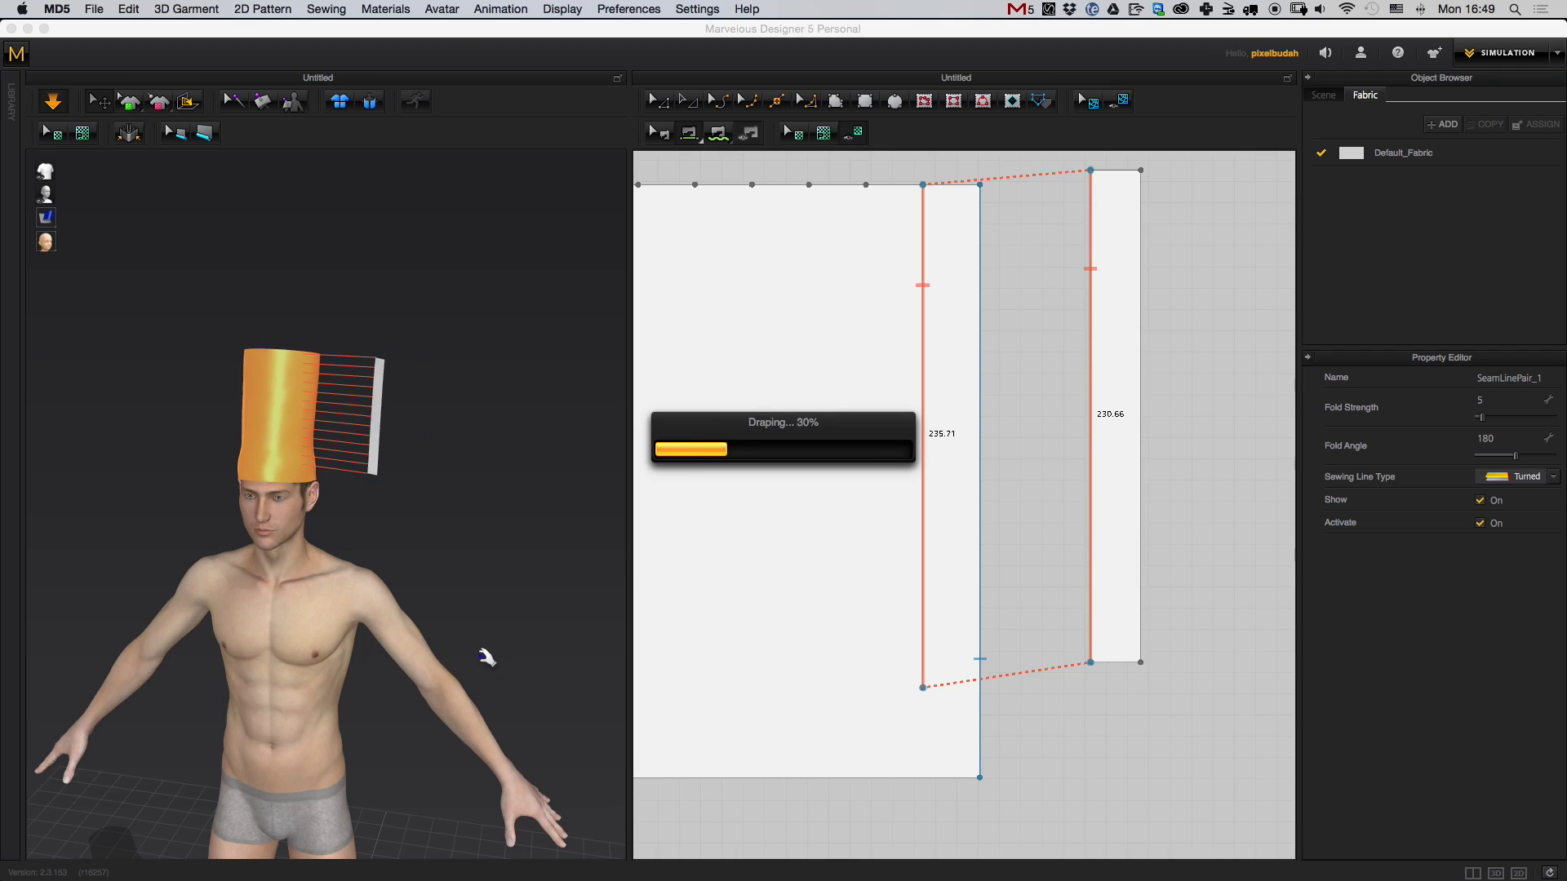
- Try to drape the hat with the sewn strip, check it from several angles, and undo the simulation
{"action": "right_click_drag", "start_coordinate": [445, 500], "coordinate": [506, 535]}
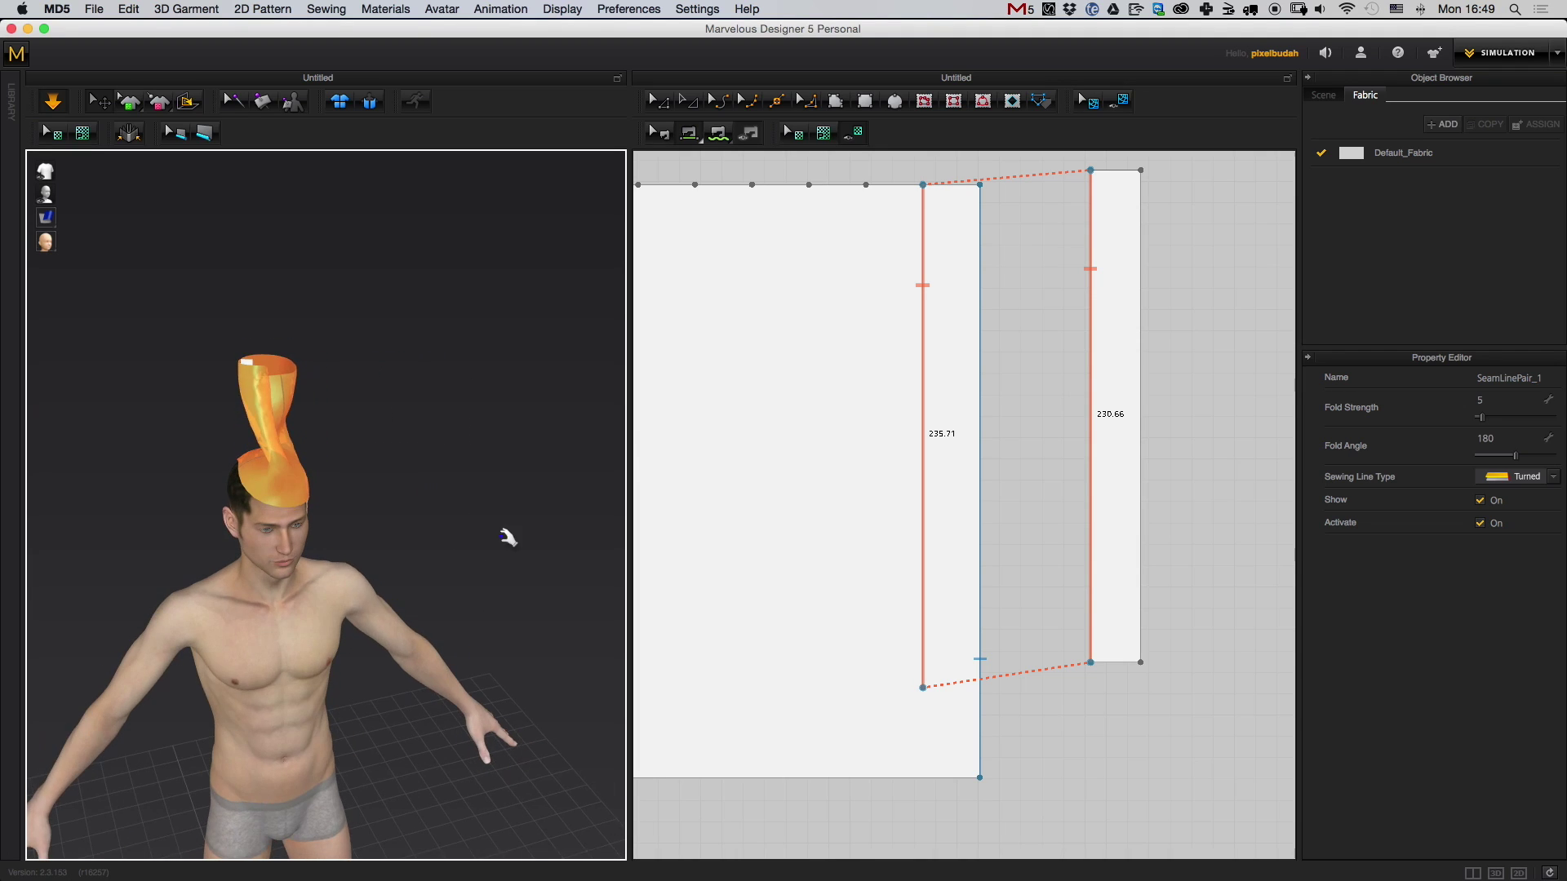
{"action": "scroll", "coordinate": [497, 528], "scroll_direction": "up", "scroll_amount": 8}
{"action": "middle_click_drag", "start_coordinate": [497, 528], "coordinate": [487, 601]}
{"action": "scroll", "coordinate": [481, 594], "scroll_direction": "down", "scroll_amount": 4}
{"action": "right_click_drag", "start_coordinate": [478, 583], "coordinate": [441, 556]}
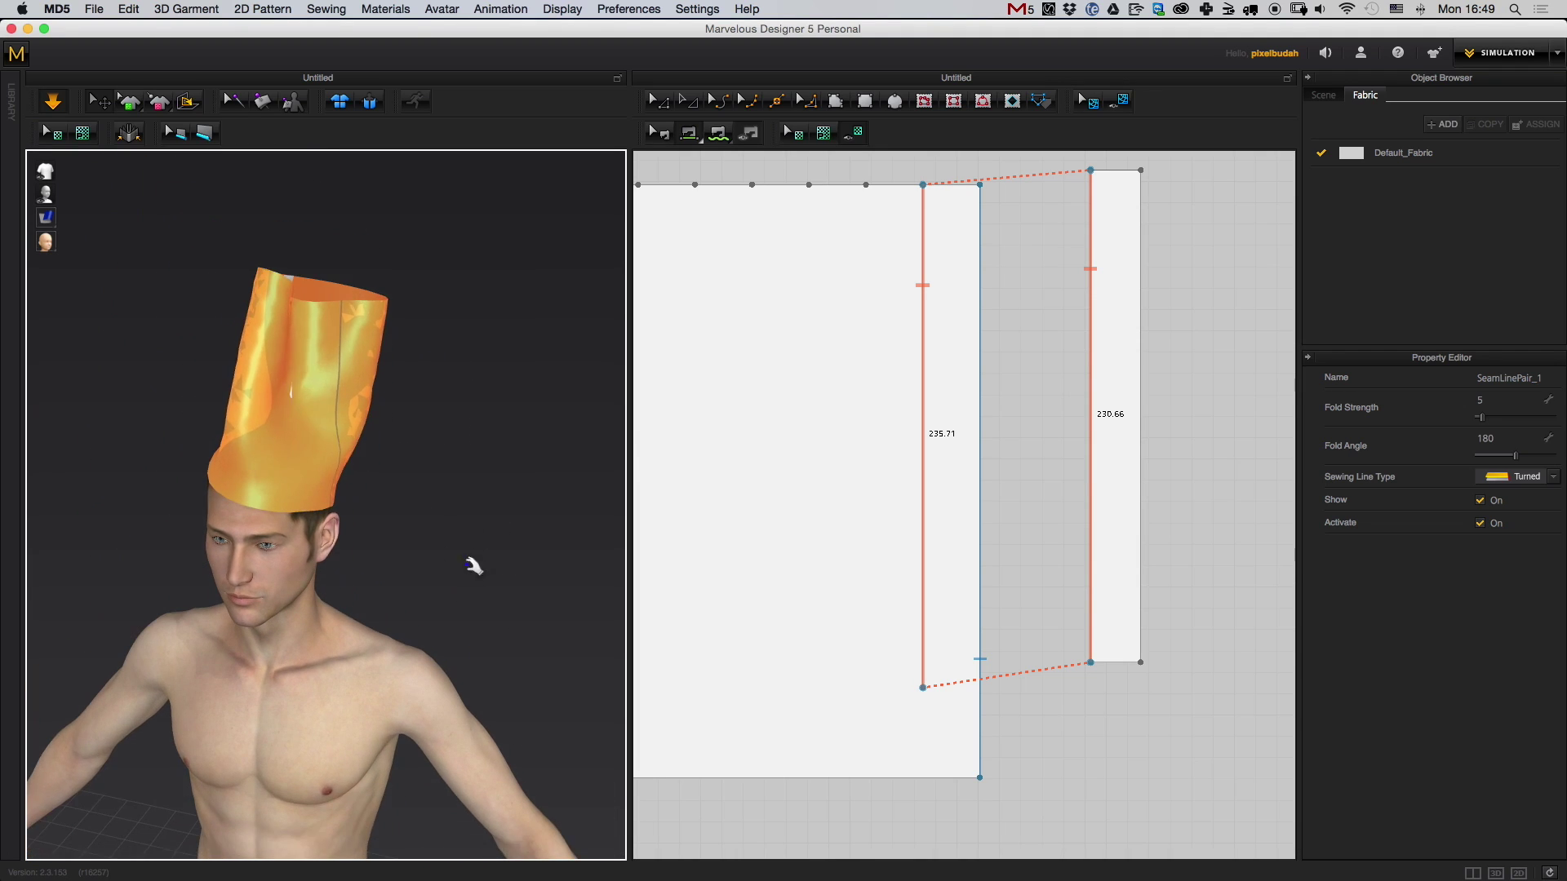
{"action": "right_click_drag", "start_coordinate": [473, 565], "coordinate": [419, 532]}
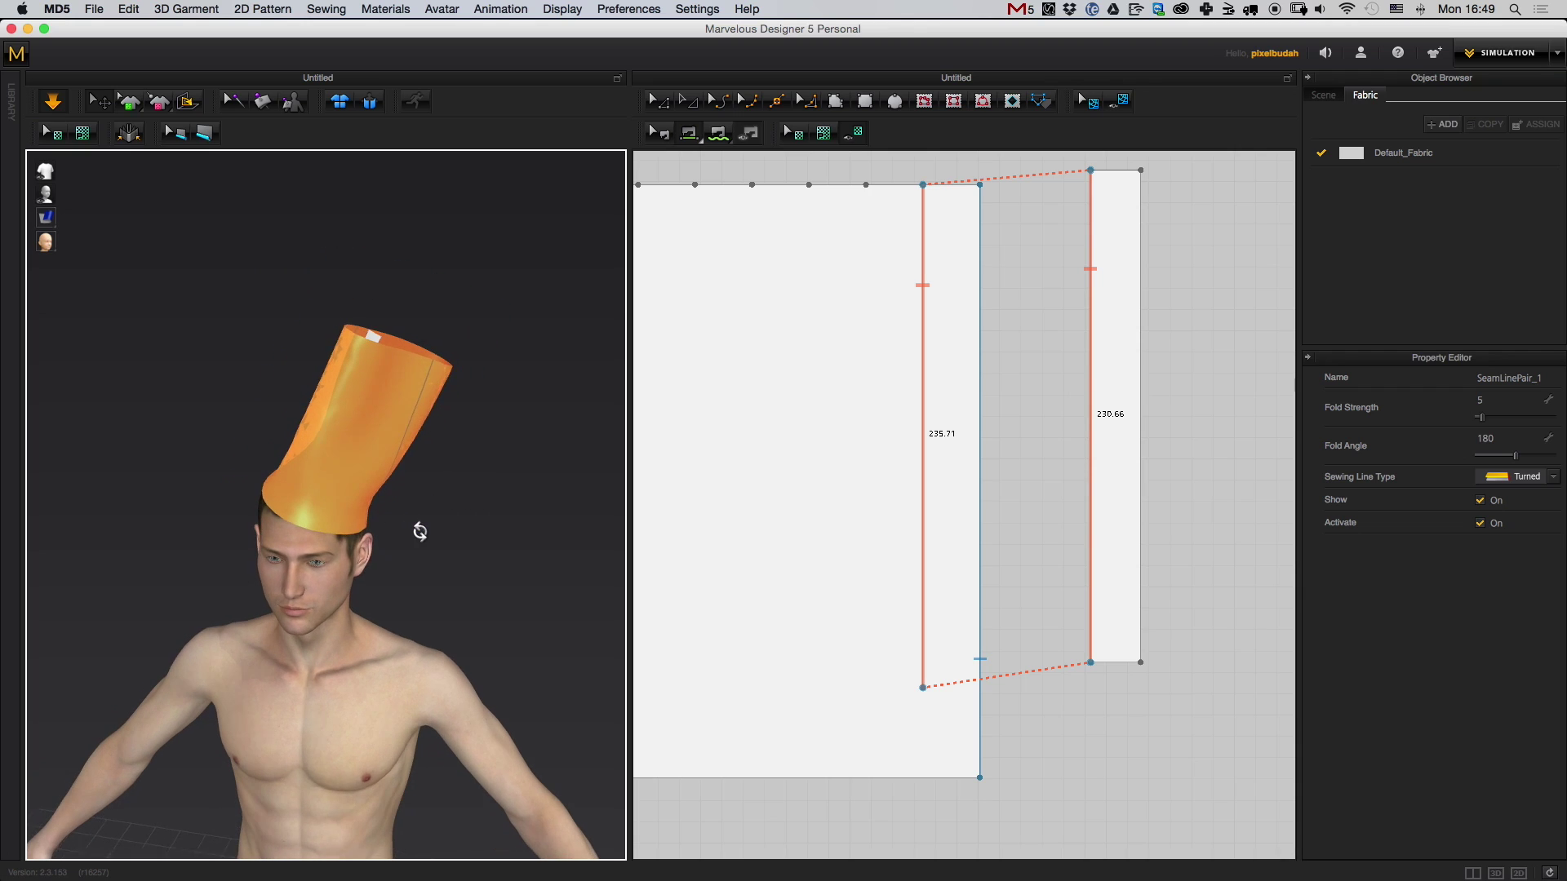
{"action": "right_click_drag", "start_coordinate": [420, 427], "coordinate": [462, 326]}
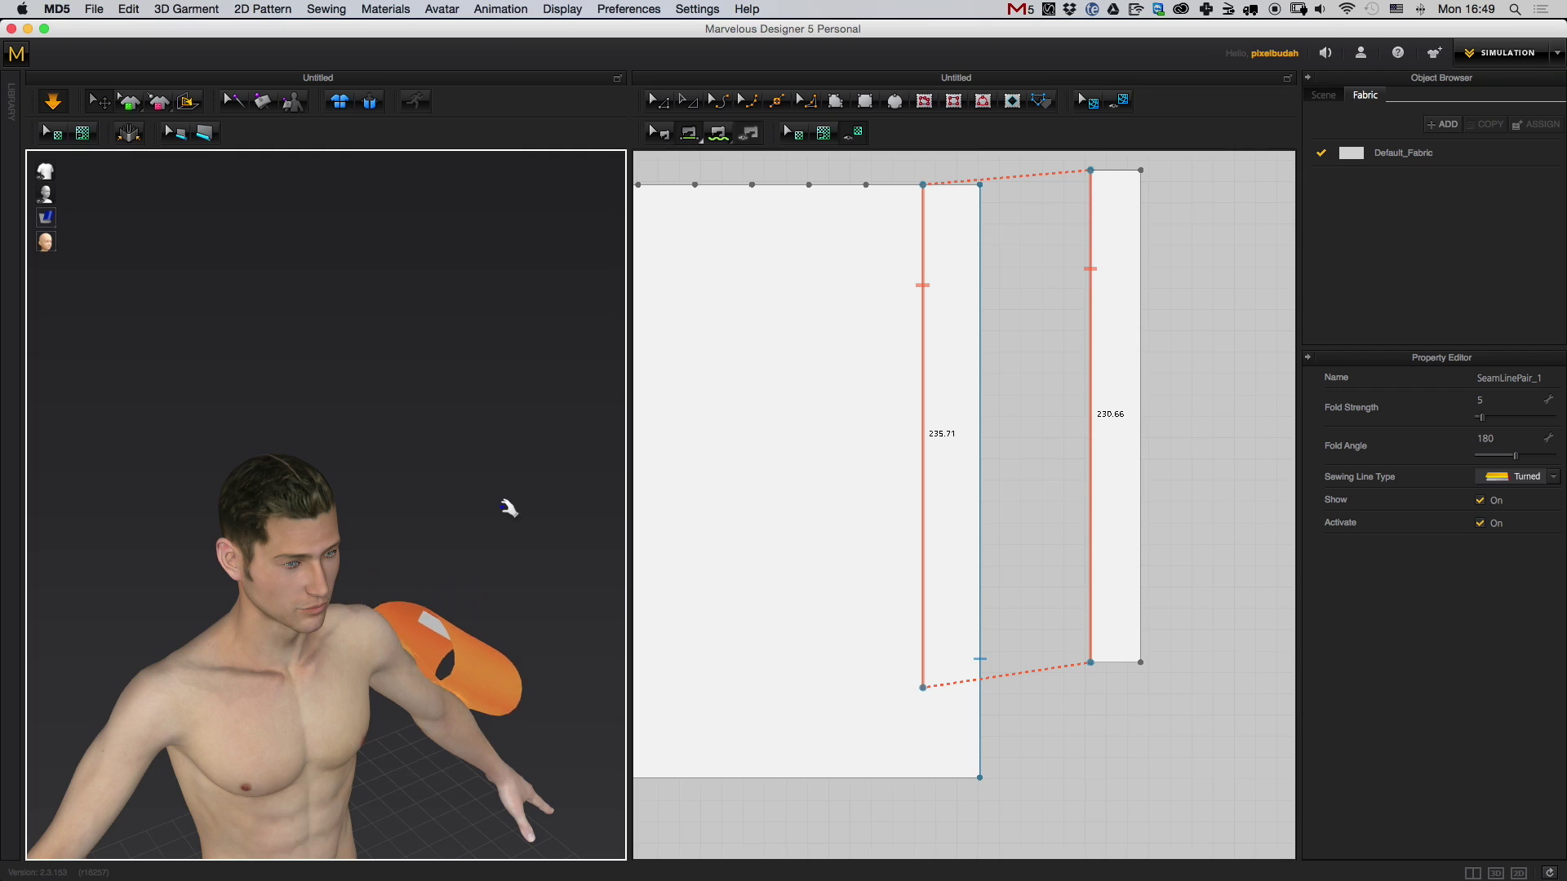
{"action": "key", "text": "space"}
{"action": "key", "text": "super+z"}
- Move the strip in 3D across to the back of the hat, close to the internal line it is sewn to
{"action": "right_click_drag", "start_coordinate": [492, 532], "coordinate": [569, 465]}
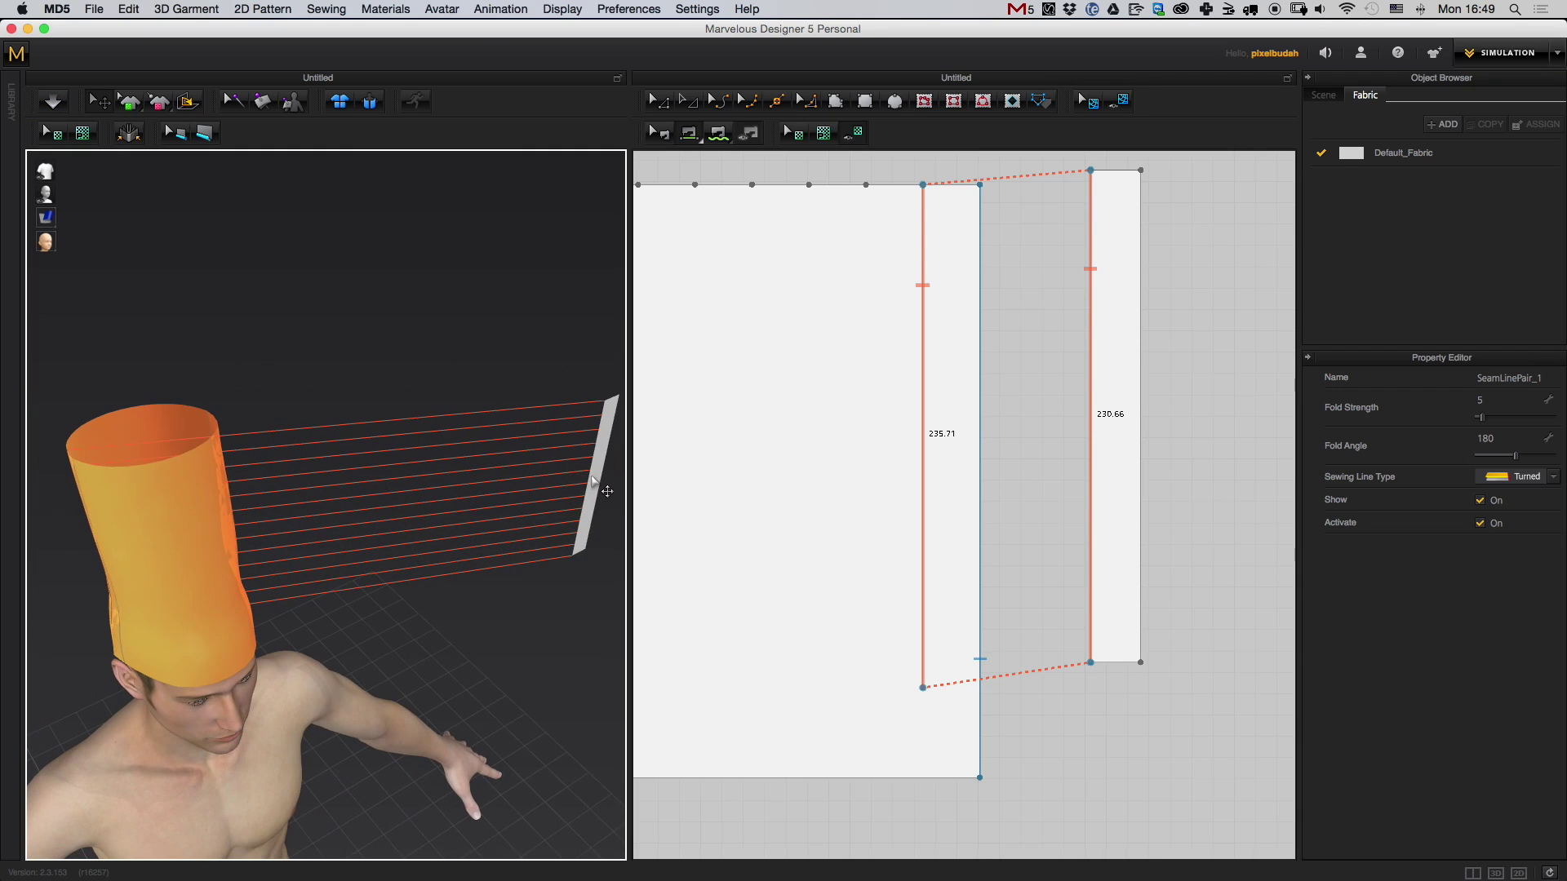
{"action": "left_click_drag", "start_coordinate": [592, 477], "coordinate": [84, 542]}
{"action": "right_click_drag", "start_coordinate": [129, 549], "coordinate": [420, 546]}
{"action": "left_click_drag", "start_coordinate": [461, 525], "coordinate": [438, 560]}
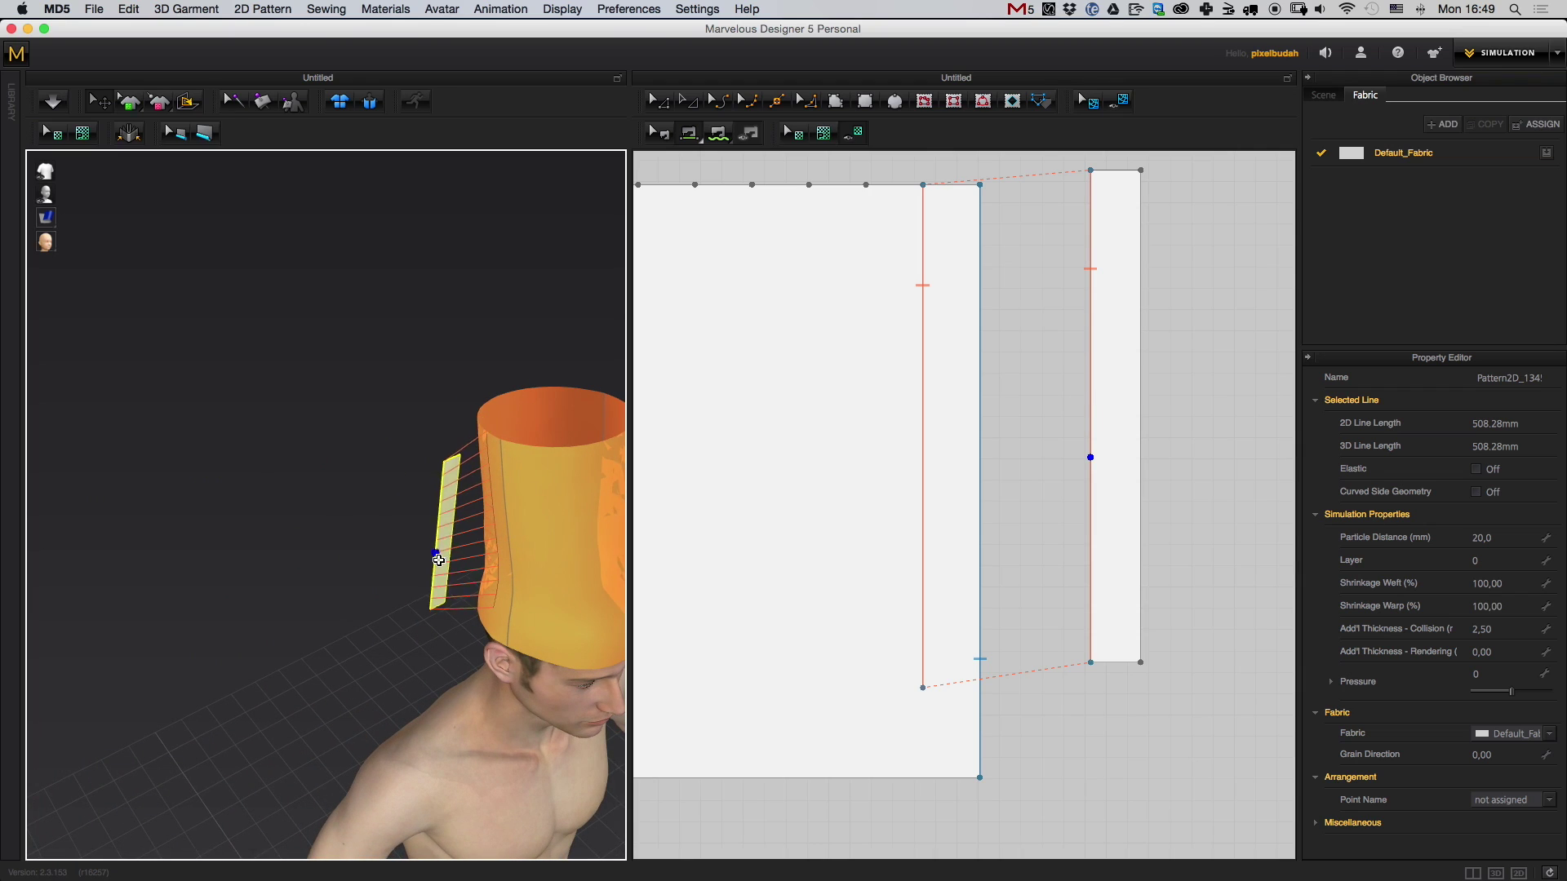
{"action": "right_click_drag", "start_coordinate": [438, 560], "coordinate": [364, 467]}
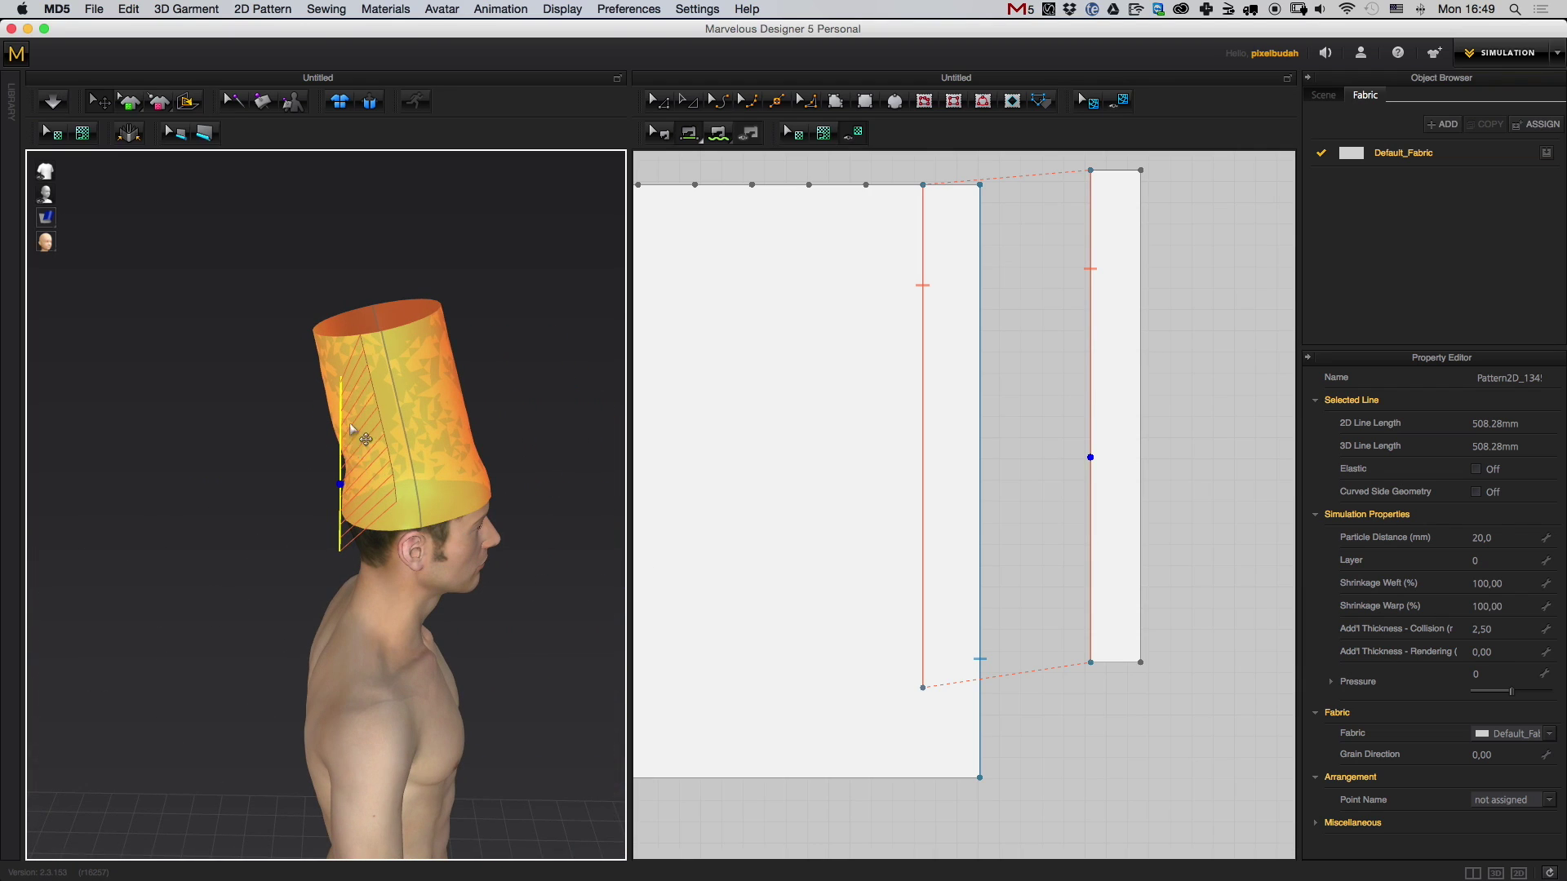
- Simulate the garment and tug the strip's lower end and middle so it settles along the hat wall
{"action": "key", "text": "space"}
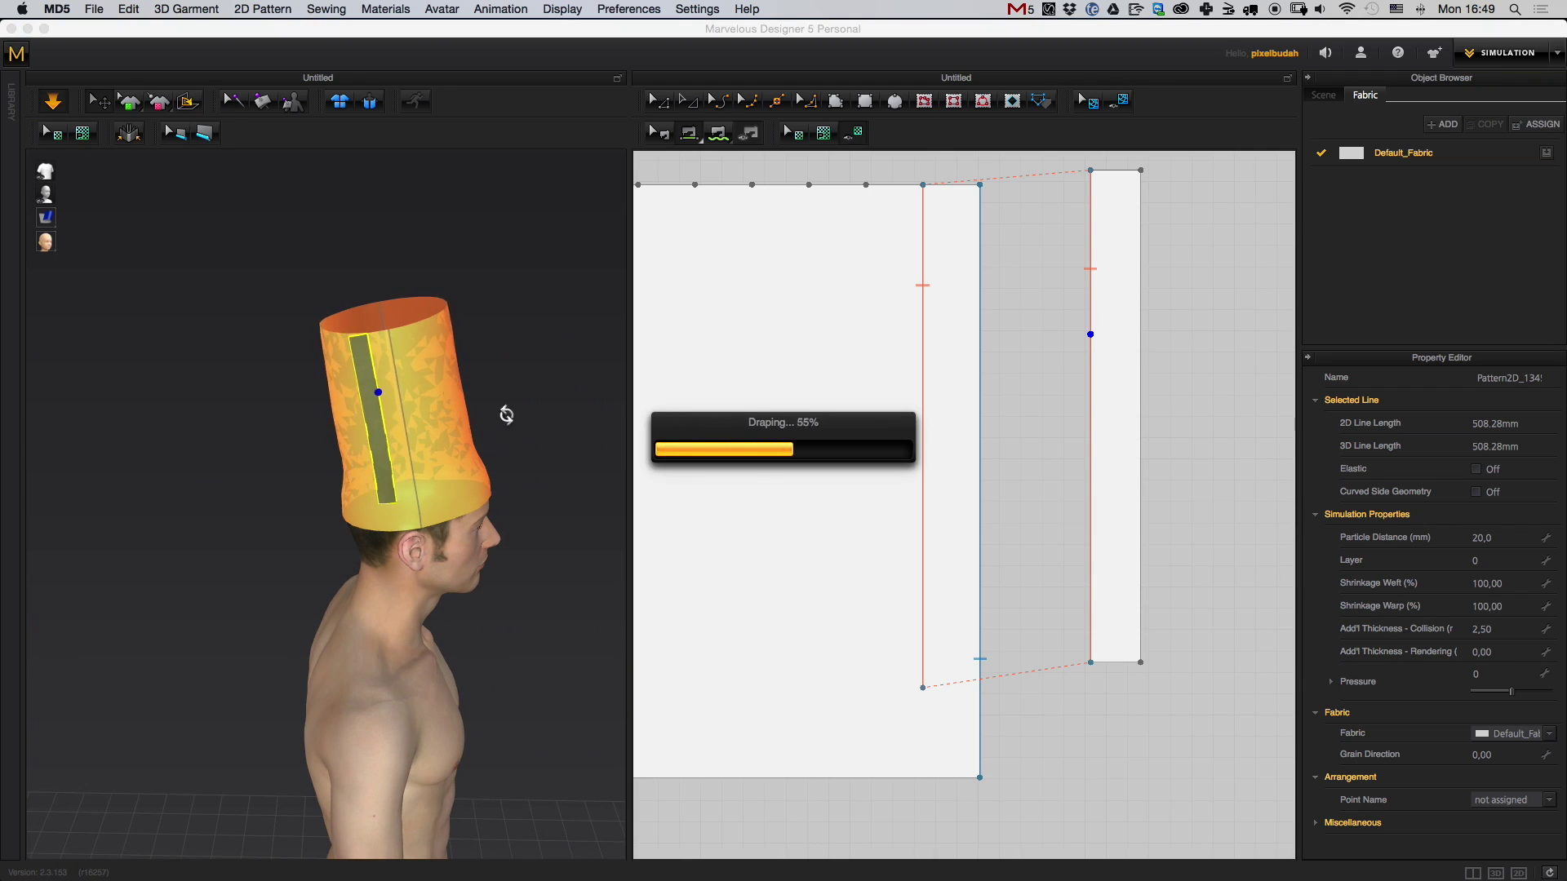
{"action": "right_click_drag", "start_coordinate": [506, 414], "coordinate": [493, 483]}
{"action": "scroll", "coordinate": [467, 620], "scroll_direction": "up", "scroll_amount": 5}
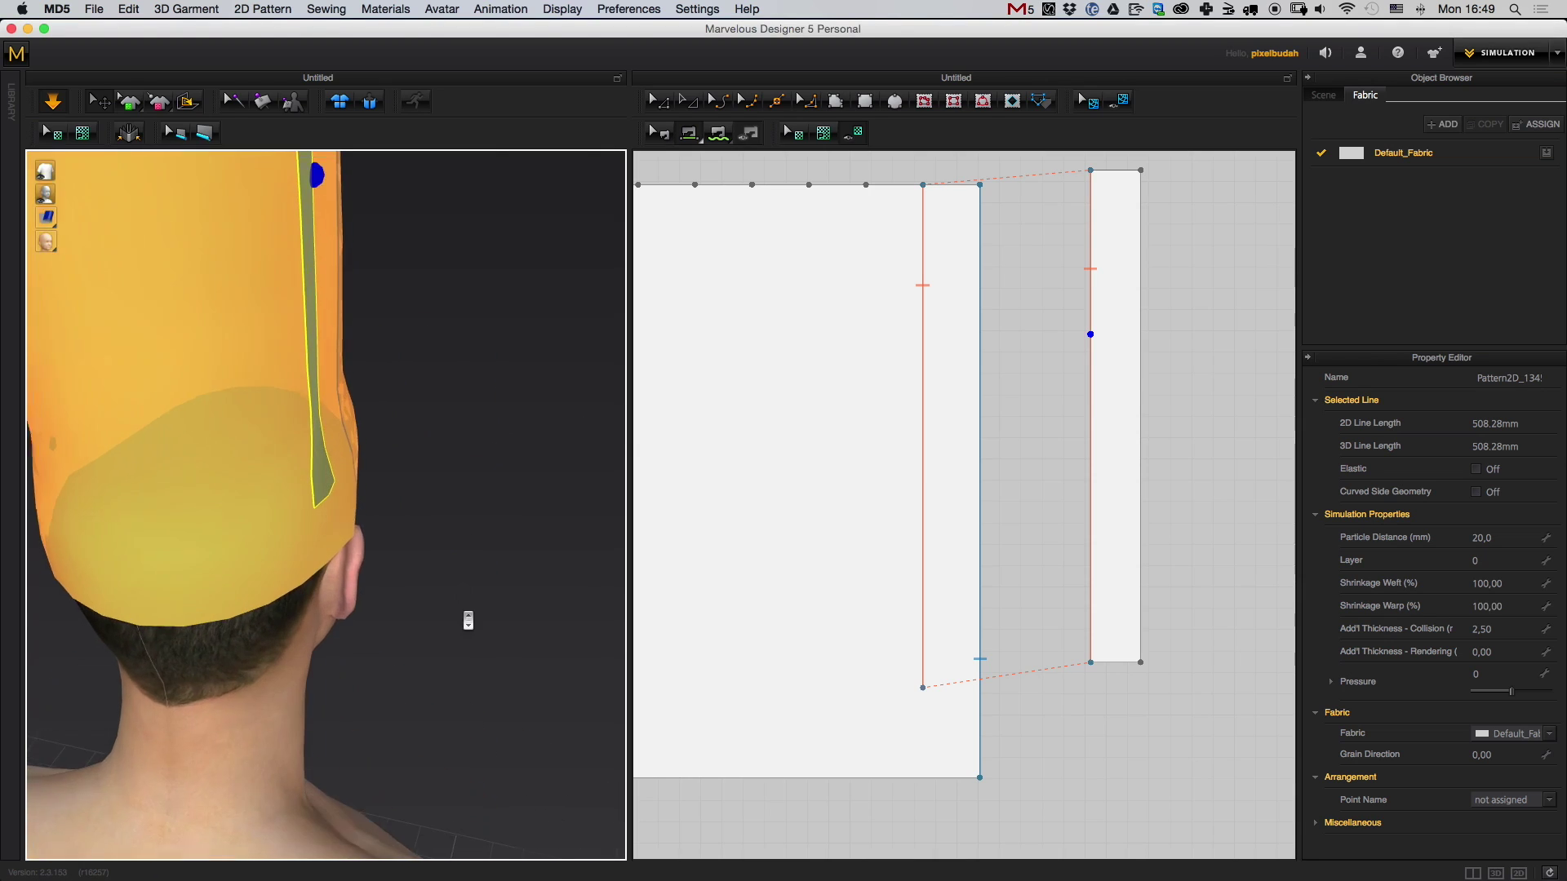
{"action": "right_click_drag", "start_coordinate": [467, 620], "coordinate": [437, 659]}
{"action": "left_click_drag", "start_coordinate": [372, 738], "coordinate": [409, 703]}
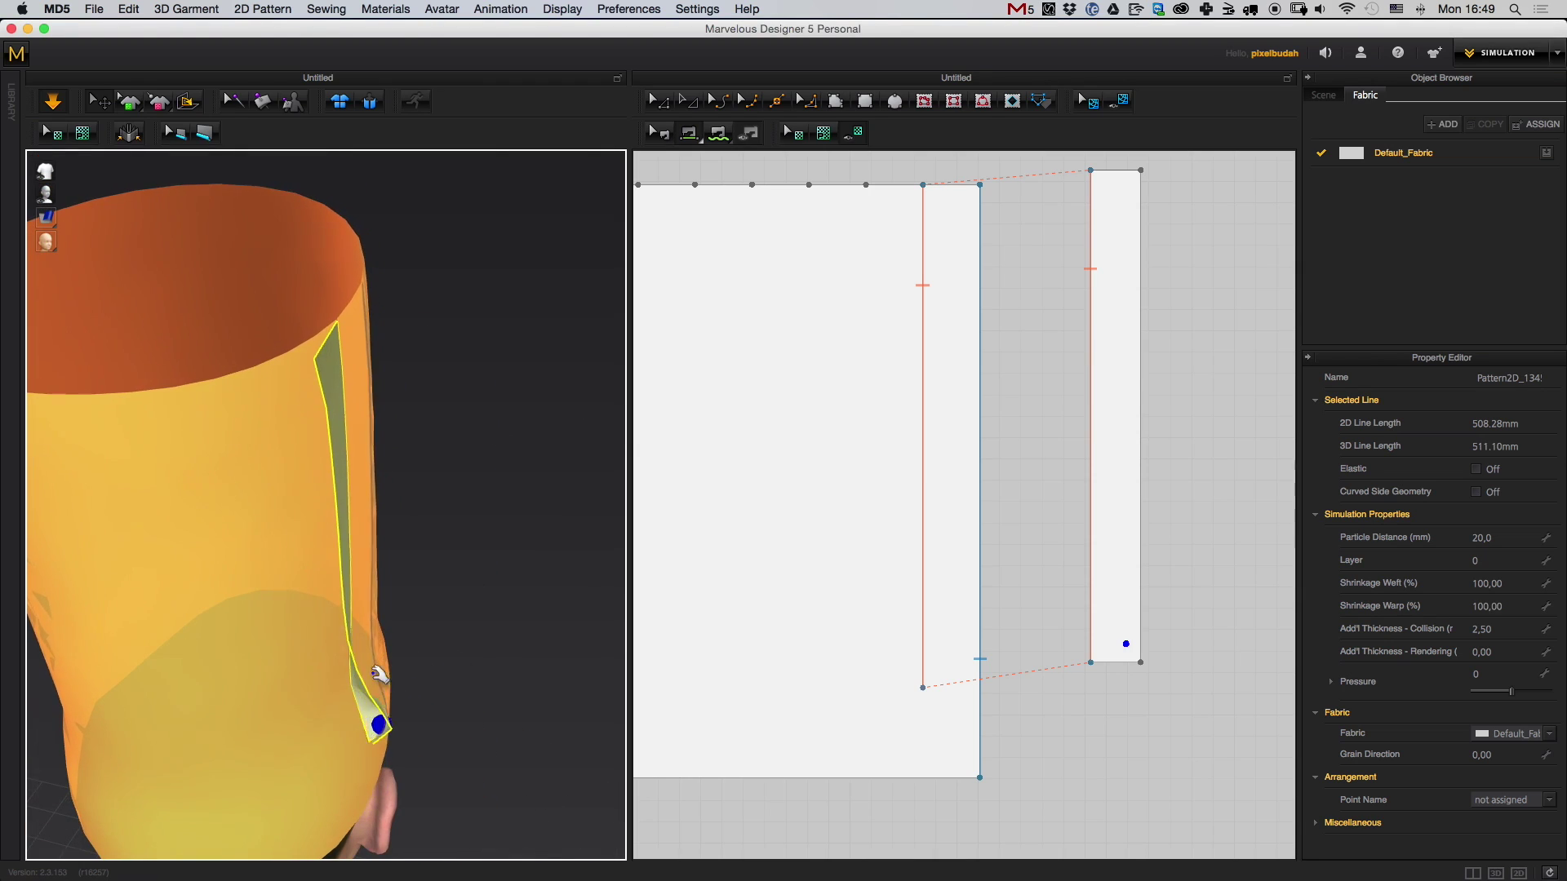
{"action": "left_click_drag", "start_coordinate": [351, 594], "coordinate": [378, 589]}
{"action": "left_click_drag", "start_coordinate": [372, 516], "coordinate": [340, 496]}
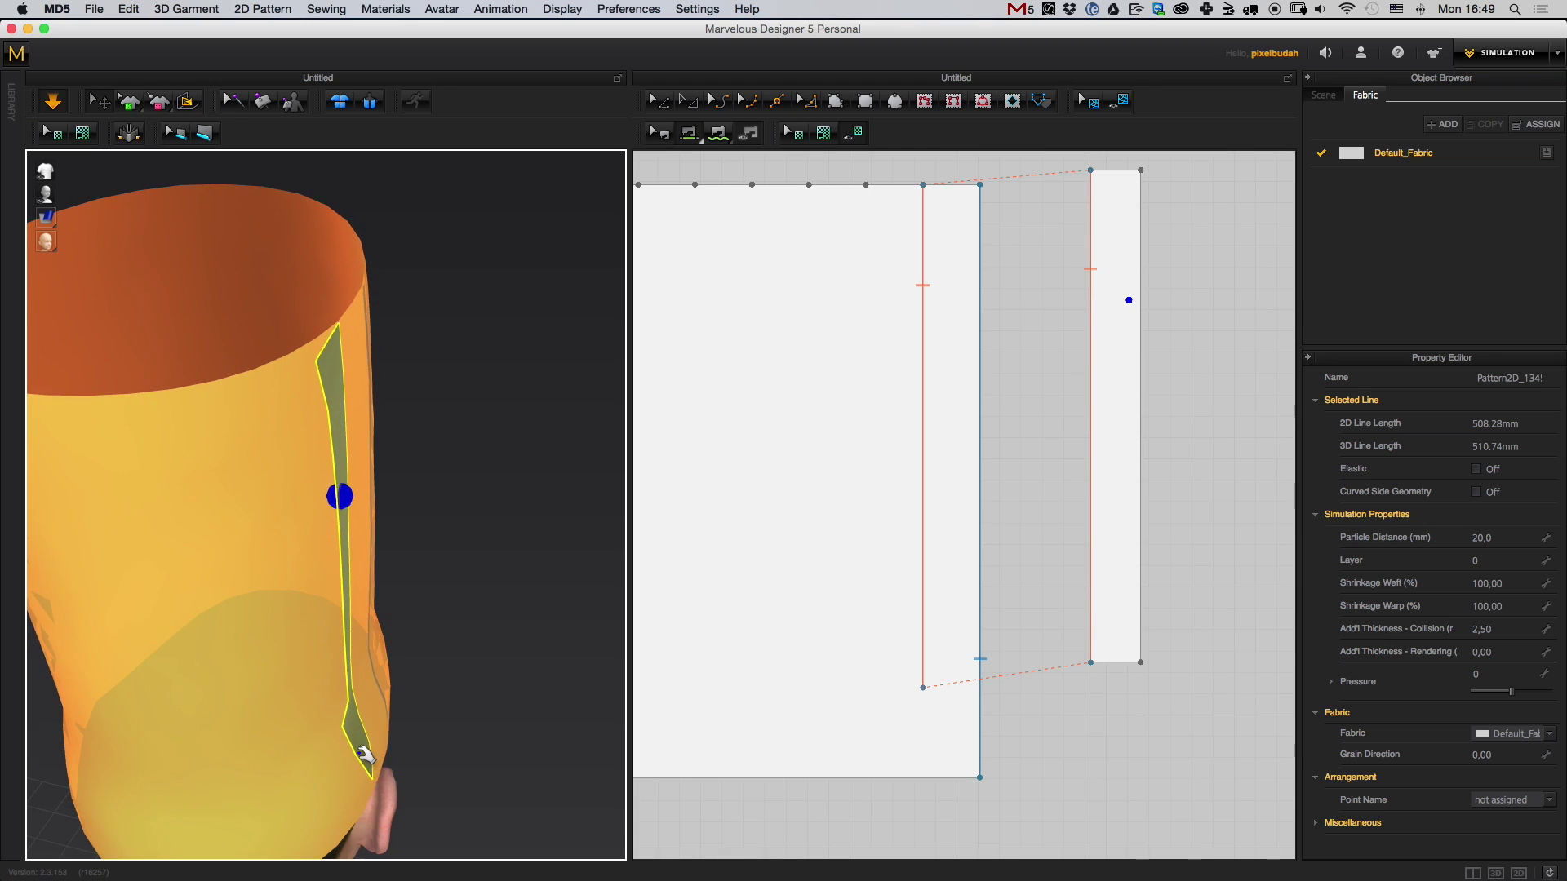
{"action": "right_click_drag", "start_coordinate": [501, 626], "coordinate": [504, 594]}
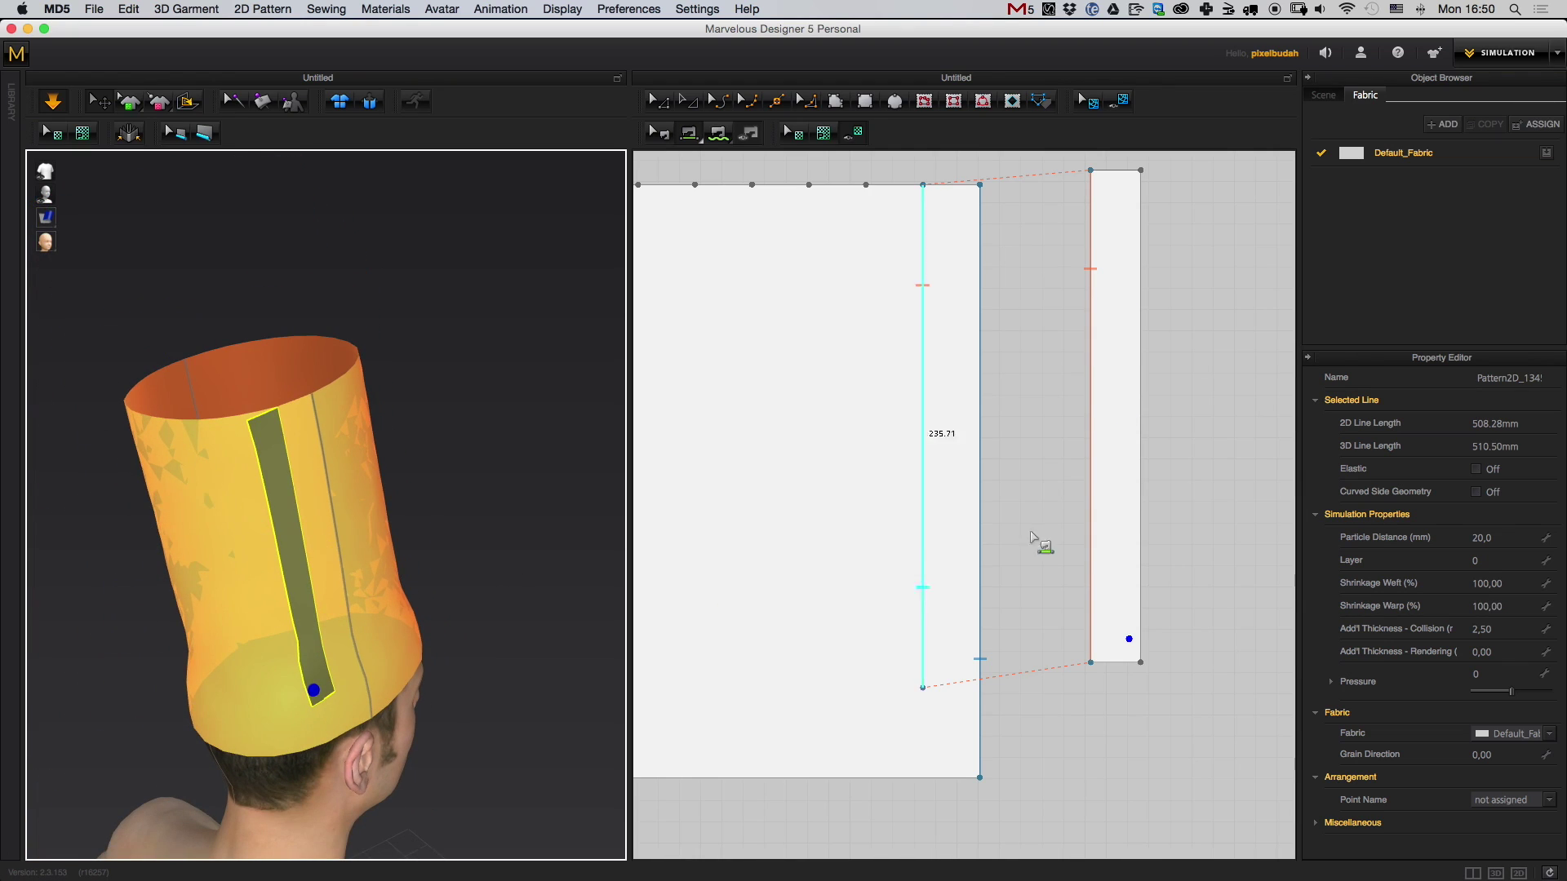
- Delete the seam between the strip's long edge and the panel's internal line
{"action": "scroll", "coordinate": [1189, 448], "scroll_direction": "down", "scroll_amount": 5}
{"action": "middle_click_drag", "start_coordinate": [1108, 430], "coordinate": [1083, 360]}
{"action": "left_click", "coordinate": [693, 106]}
{"action": "scroll", "coordinate": [1130, 463], "scroll_direction": "up", "scroll_amount": 5}
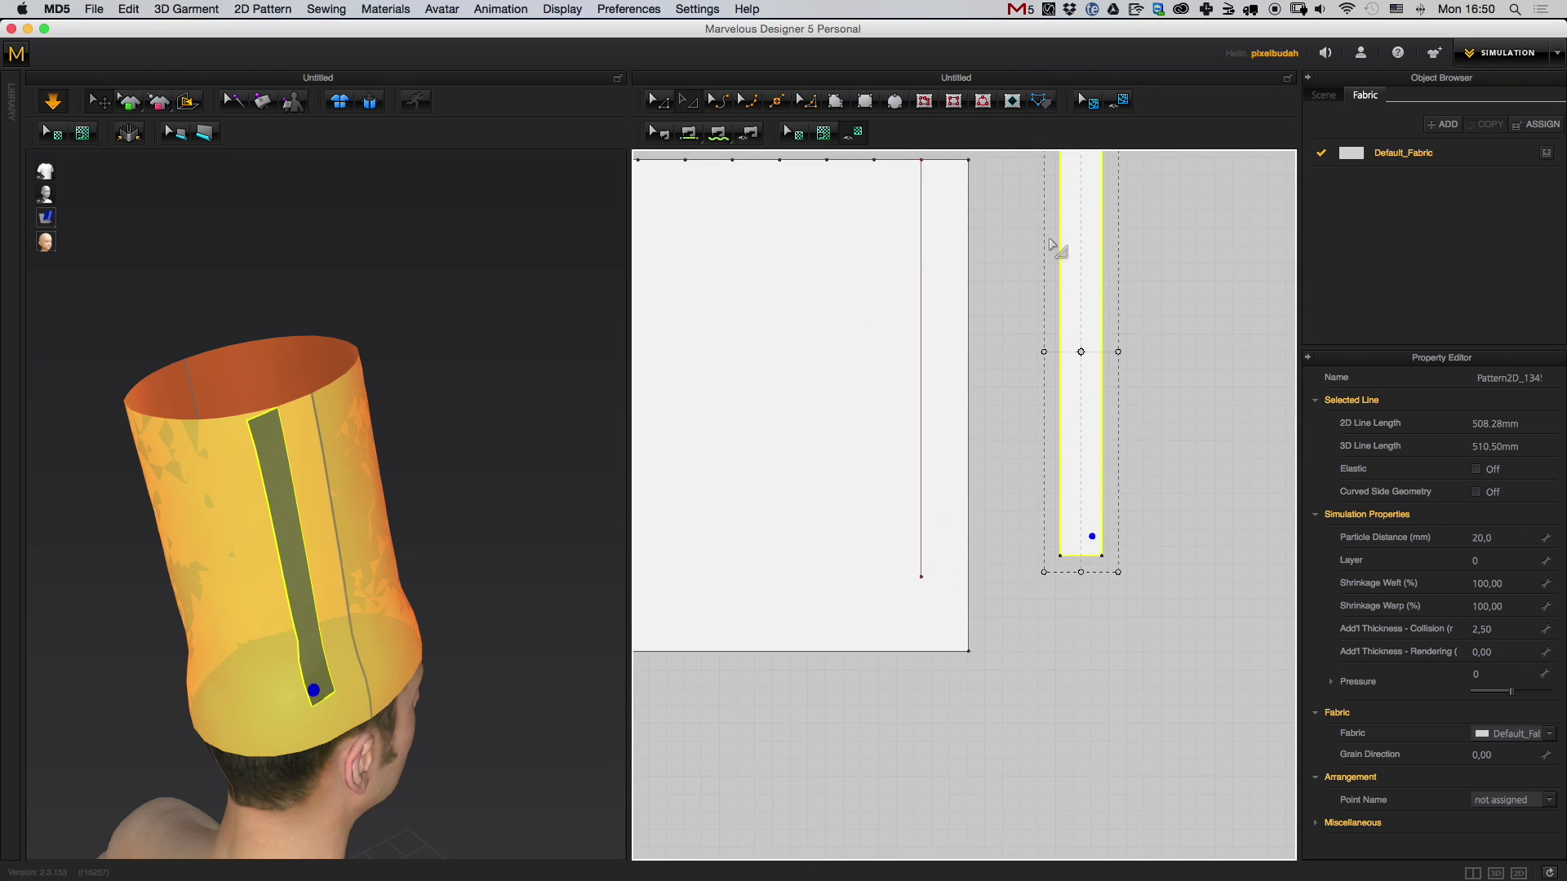
{"action": "middle_click_drag", "start_coordinate": [1066, 258], "coordinate": [1015, 414]}
{"action": "scroll", "coordinate": [1064, 420], "scroll_direction": "up", "scroll_amount": 2}
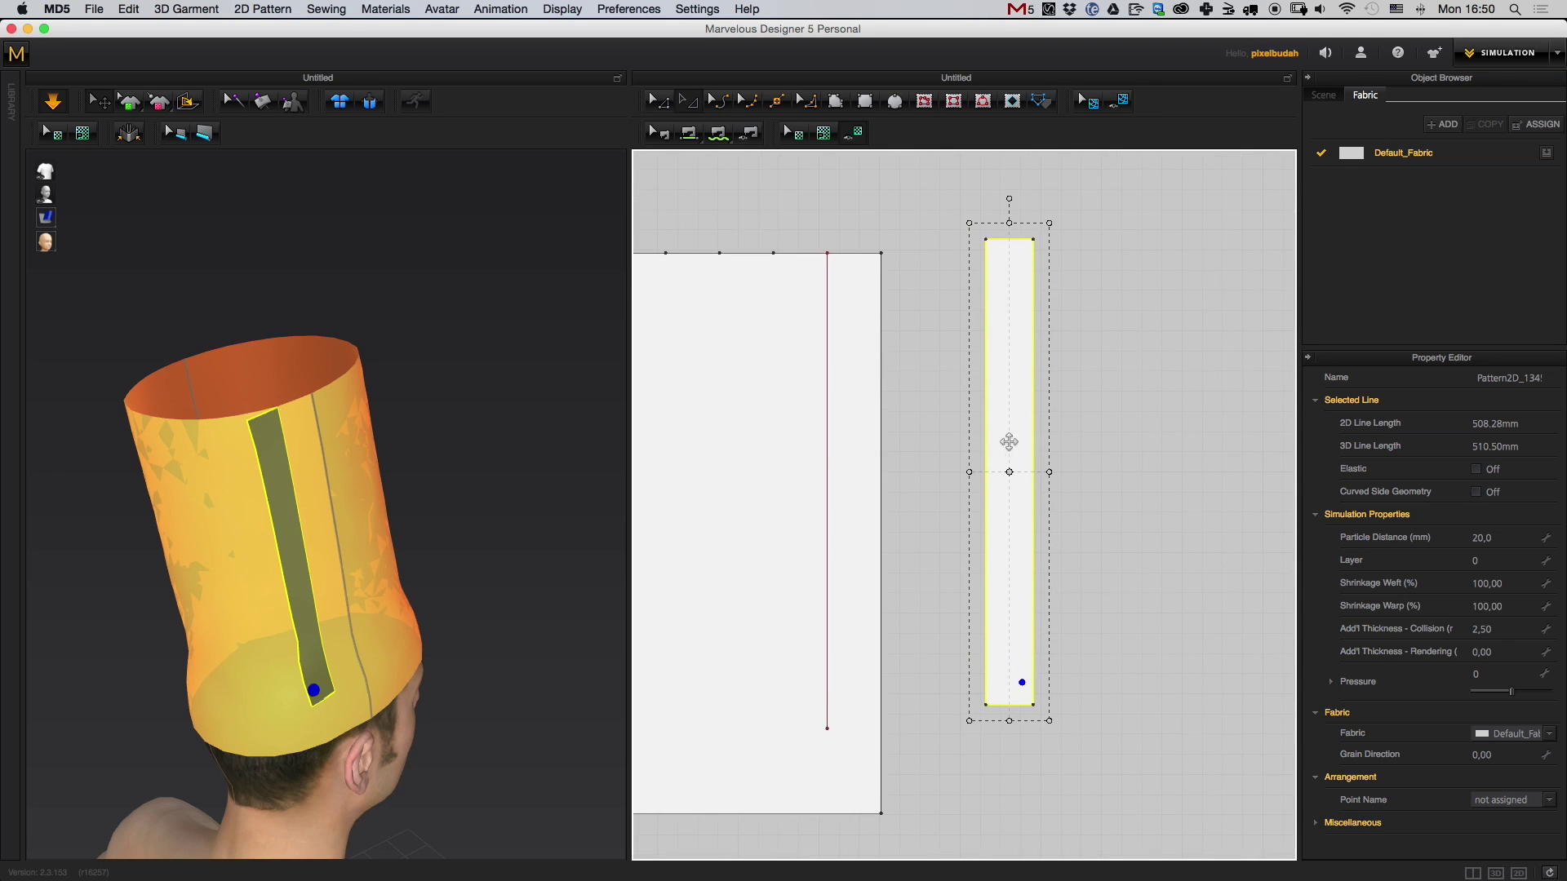
{"action": "left_click", "coordinate": [828, 349]}
{"action": "left_click", "coordinate": [986, 333]}
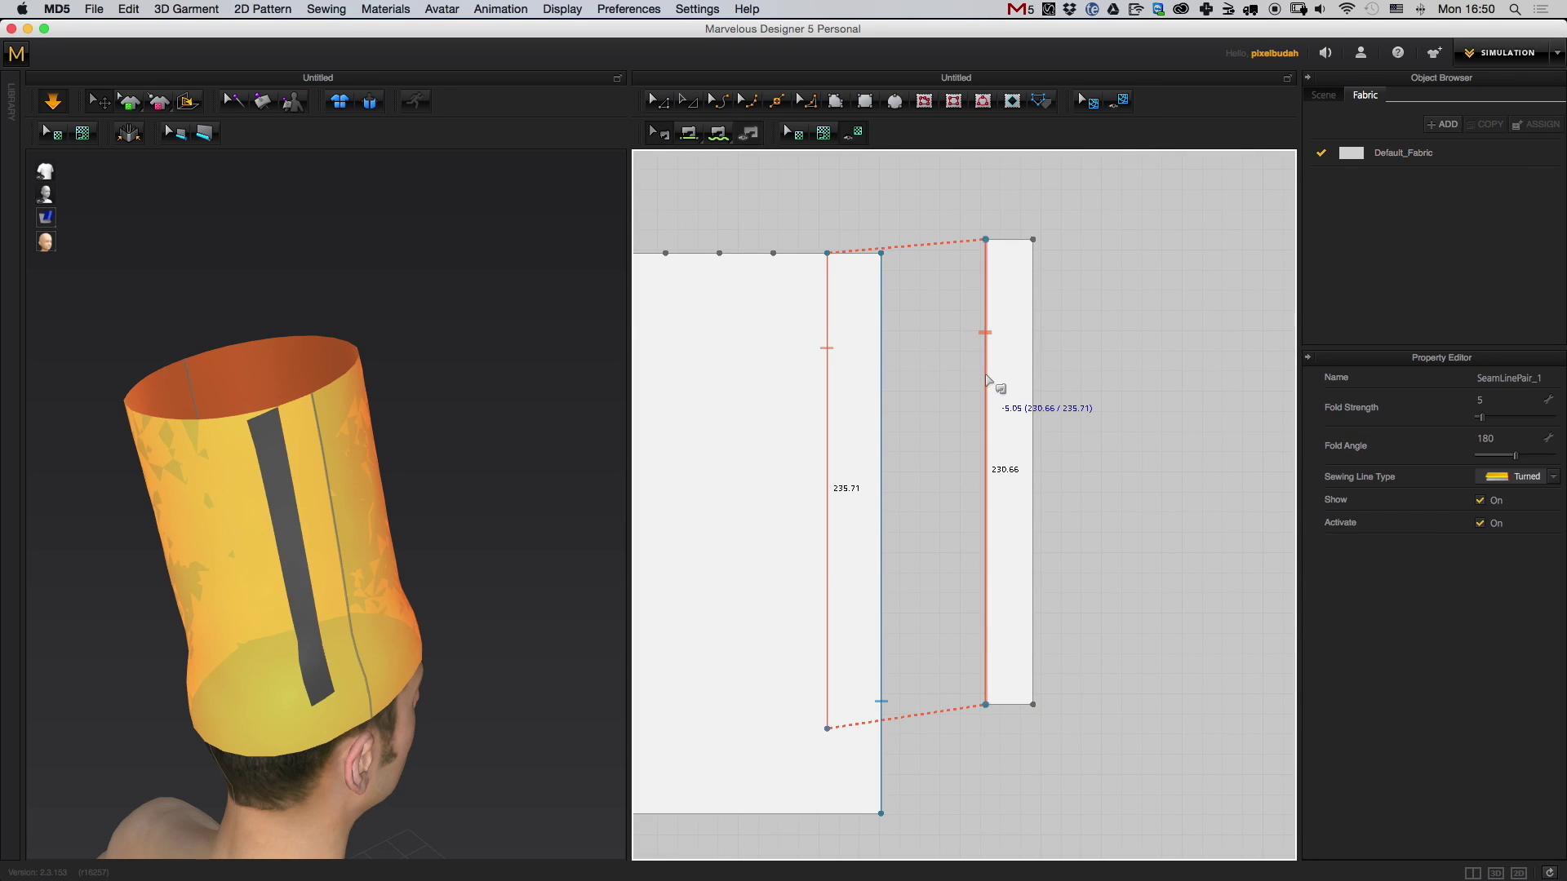
{"action": "key", "text": "Delete"}
{"action": "middle_click_drag", "start_coordinate": [1100, 283], "coordinate": [1093, 279]}
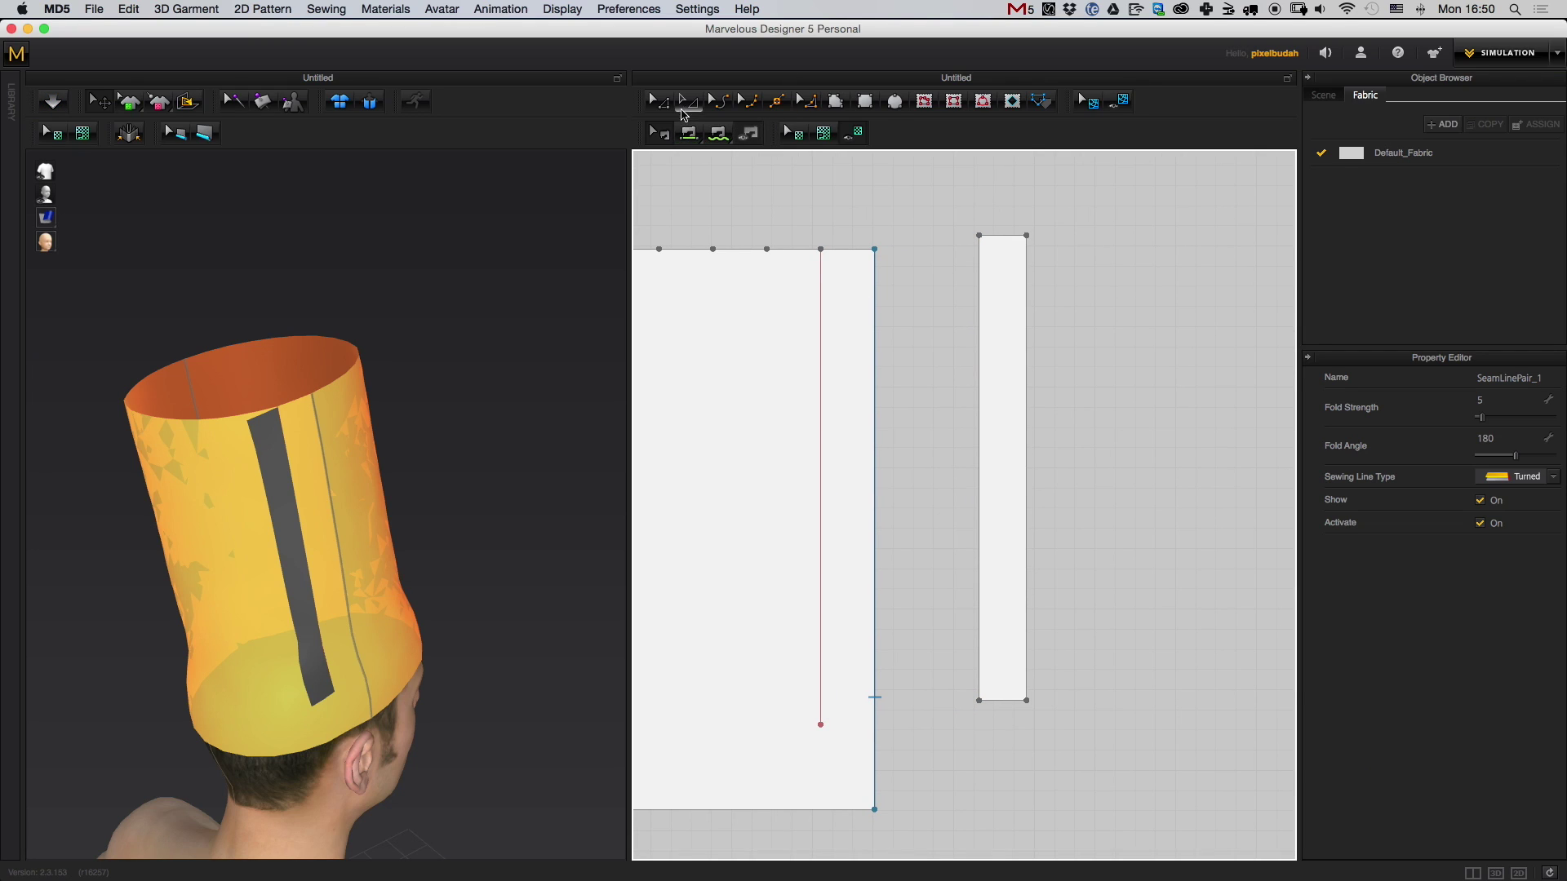
- Draw a vertical internal line about 222 mm long inside the strip, just inside its long edge nearest the panel
{"action": "left_click", "coordinate": [661, 104]}
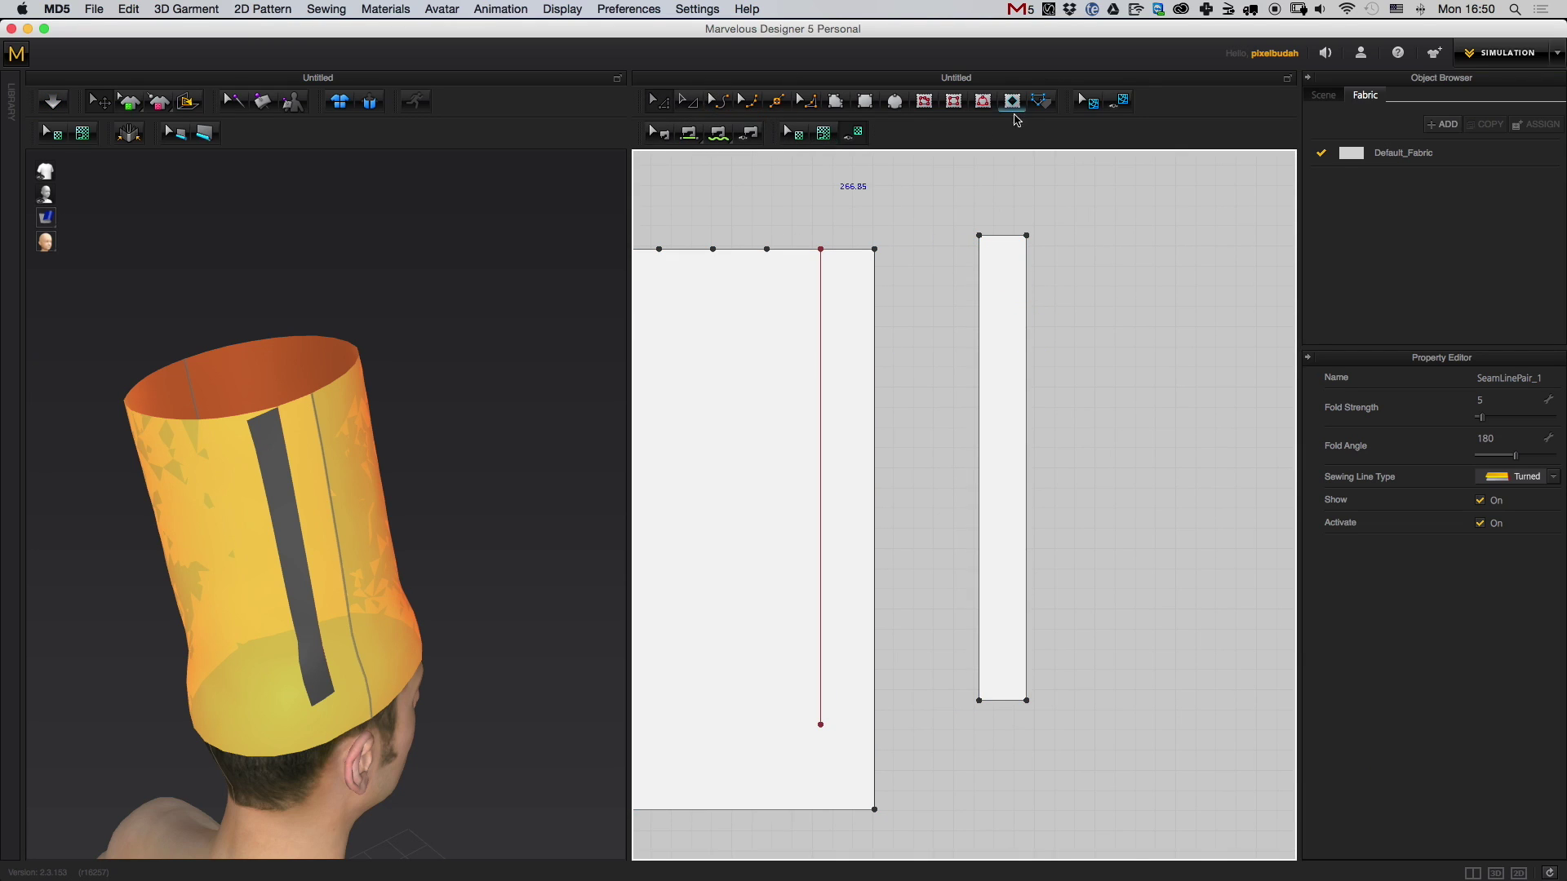
{"action": "left_click", "coordinate": [933, 104]}
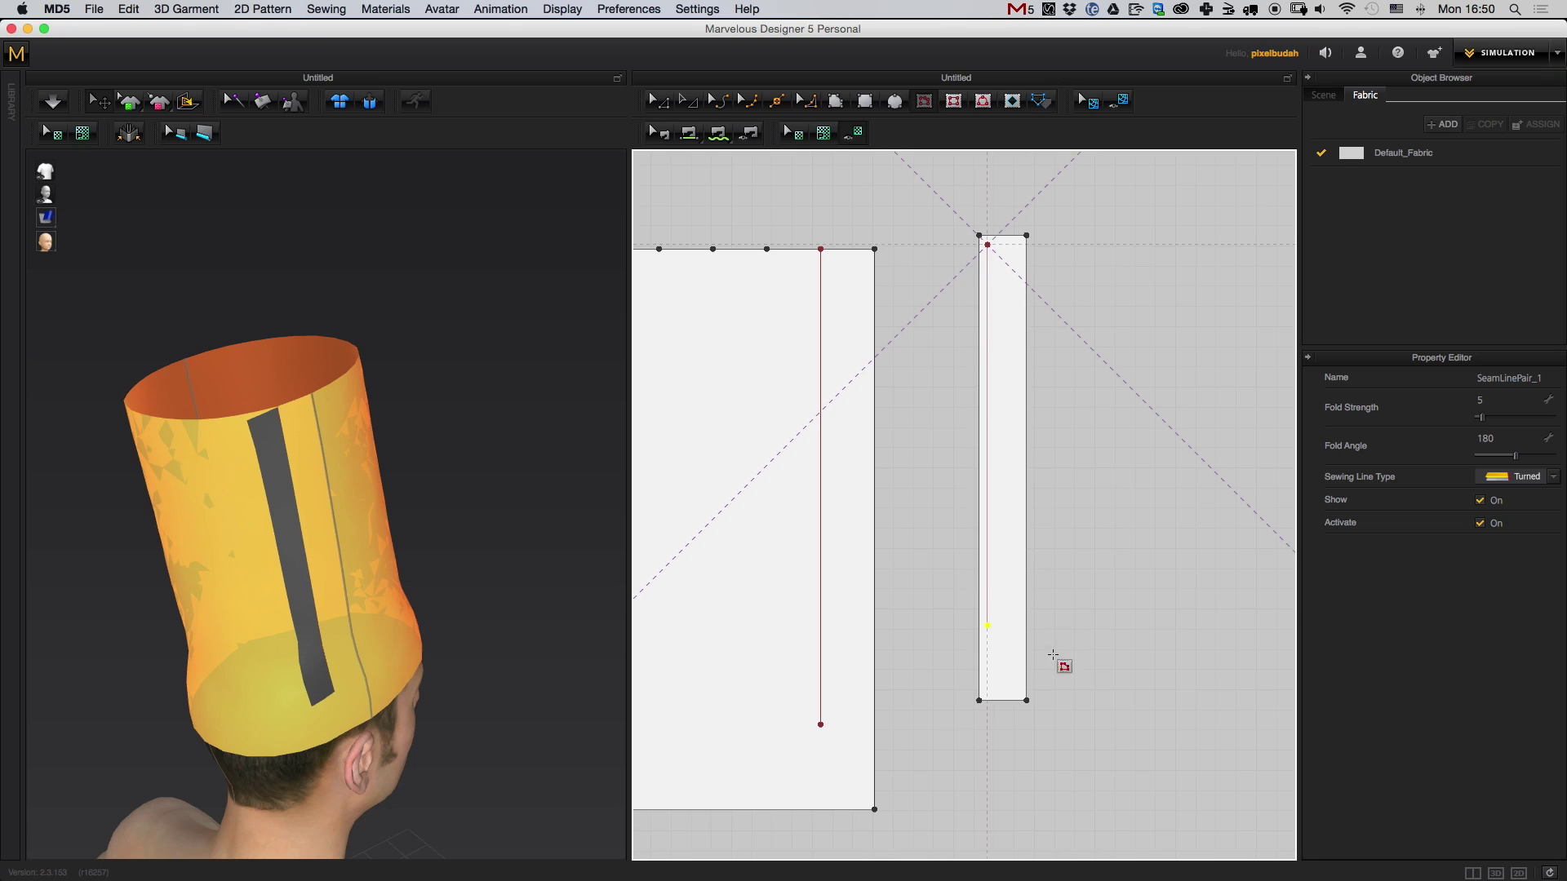
{"action": "left_click", "coordinate": [1010, 695]}
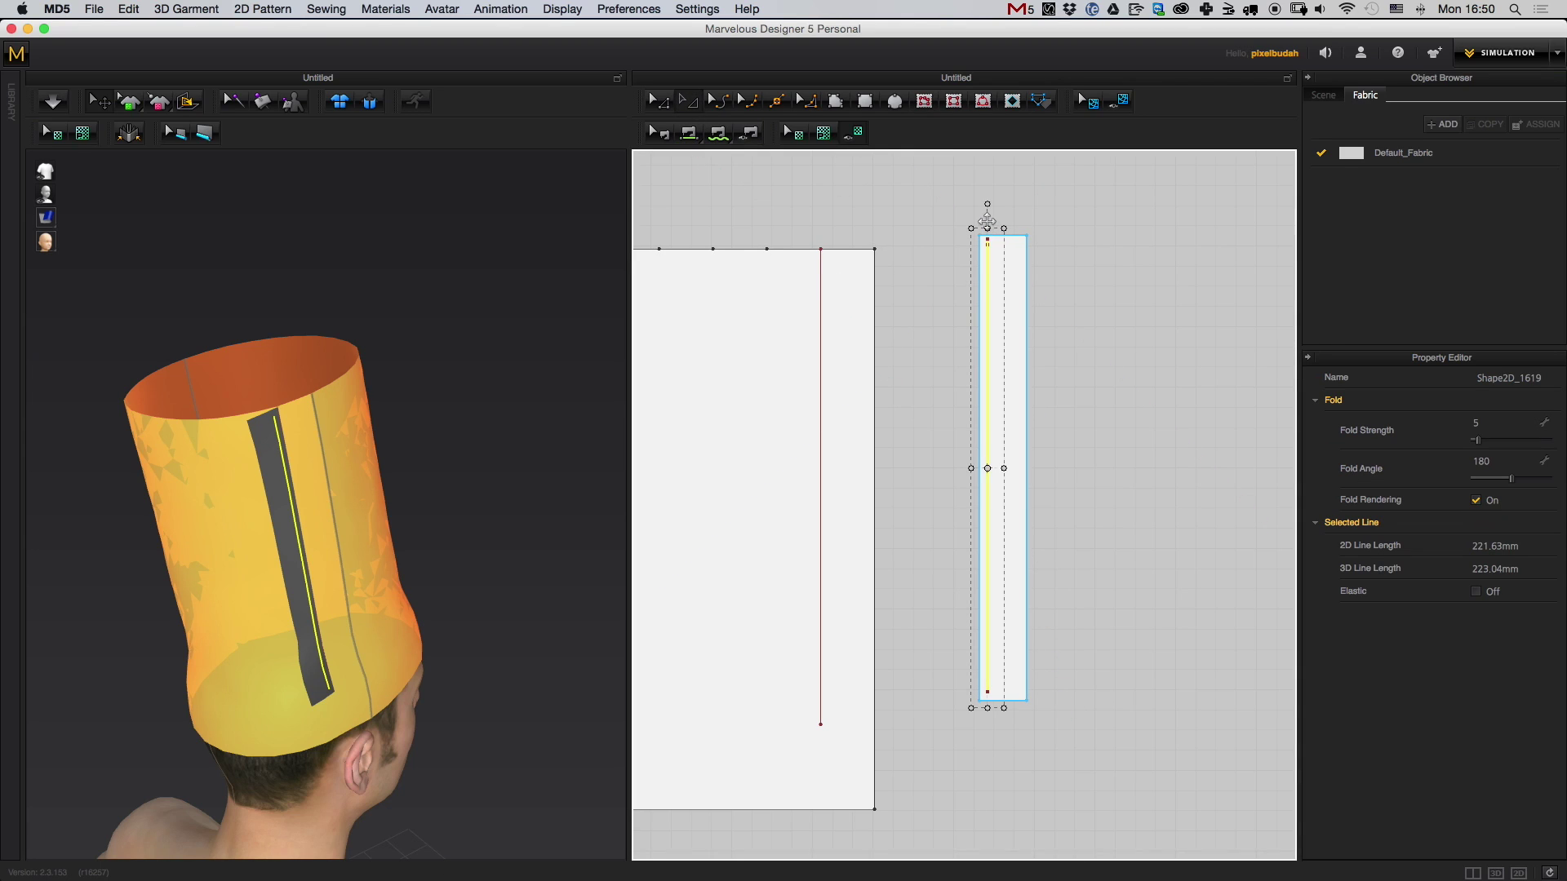
{"action": "middle_click_drag", "start_coordinate": [958, 424], "coordinate": [1074, 370]}
{"action": "left_click", "coordinate": [1041, 385]}
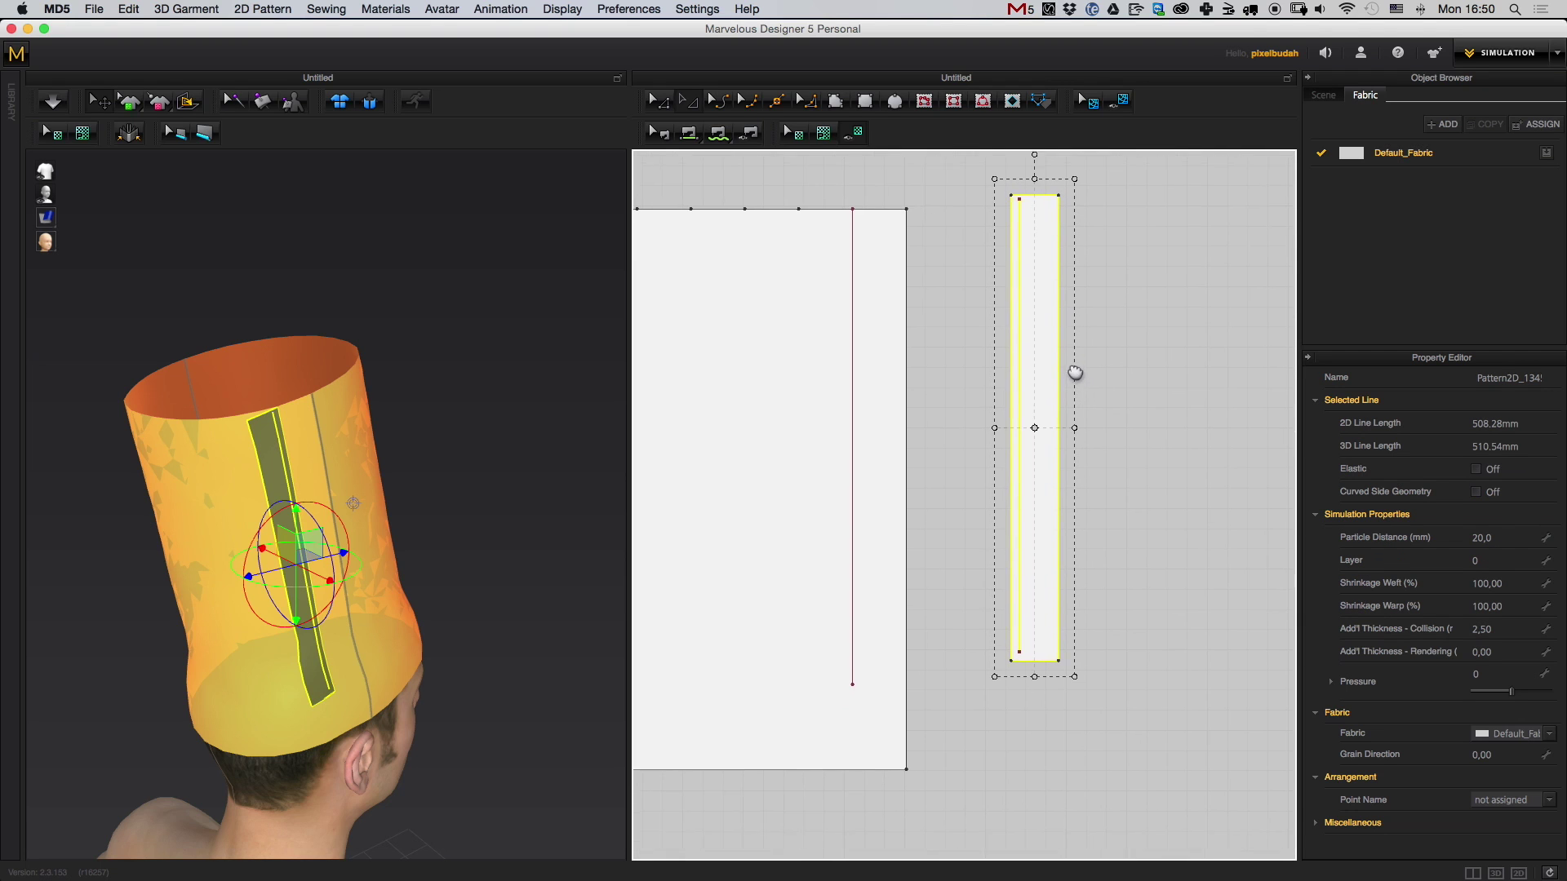
- Copy the panel's internal line and paste eight evenly spaced copies at the remaining points along the panel's upper edge
{"action": "middle_click_drag", "start_coordinate": [984, 395], "coordinate": [1196, 402]}
{"action": "middle_click_drag", "start_coordinate": [1036, 410], "coordinate": [1111, 428]}
{"action": "scroll", "coordinate": [1130, 455], "scroll_direction": "down", "scroll_amount": 4}
{"action": "scroll", "coordinate": [1119, 417], "scroll_direction": "up", "scroll_amount": 2}
{"action": "left_click", "coordinate": [1046, 355]}
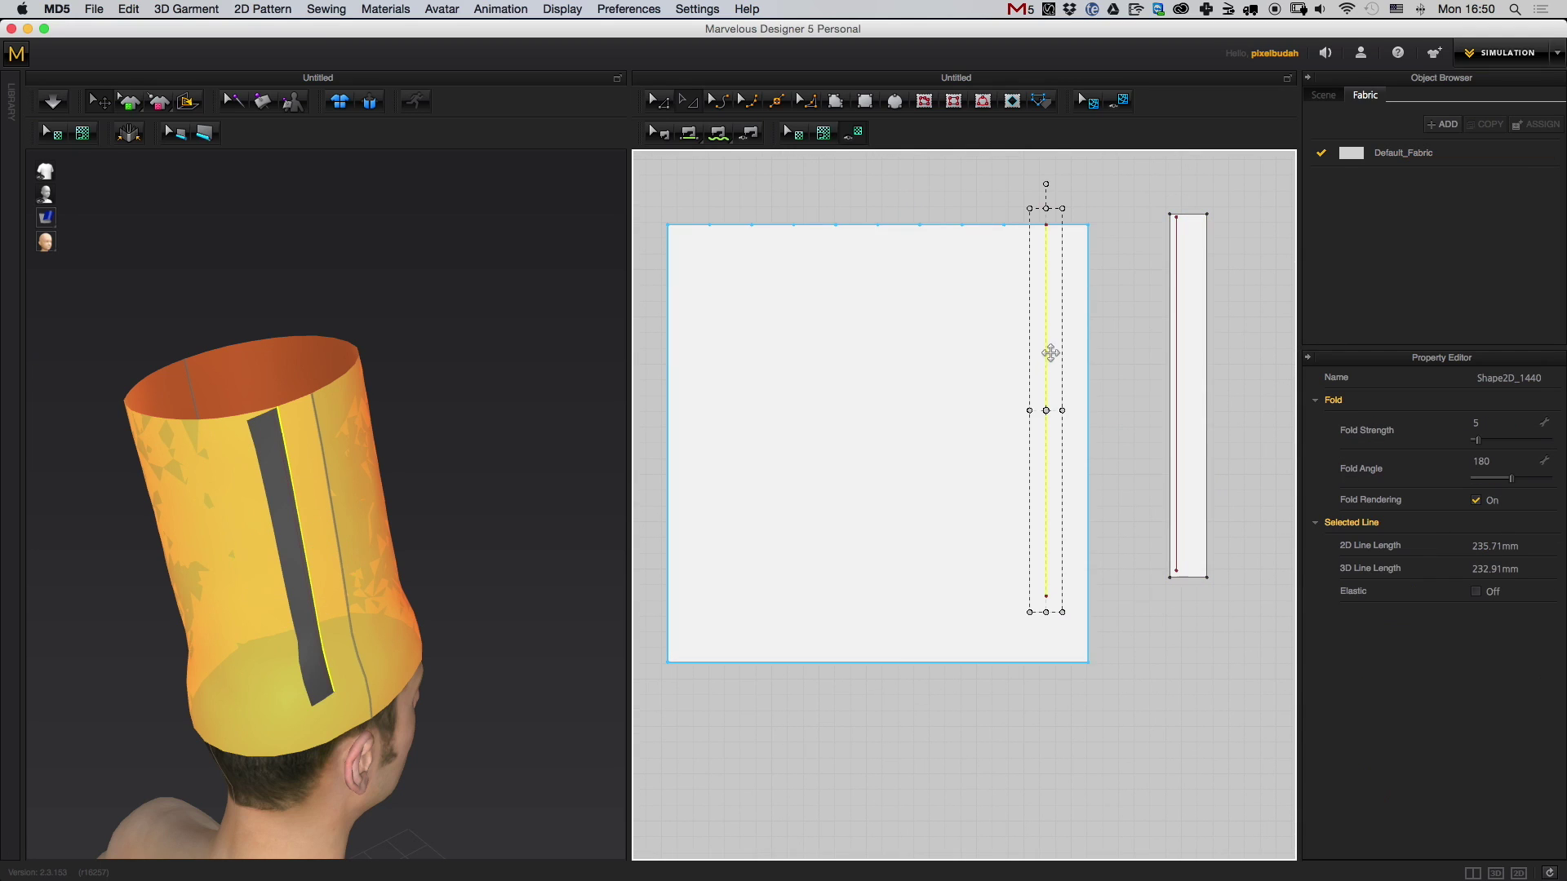
{"action": "key", "text": "super+c"}
{"action": "key", "text": "super+v"}
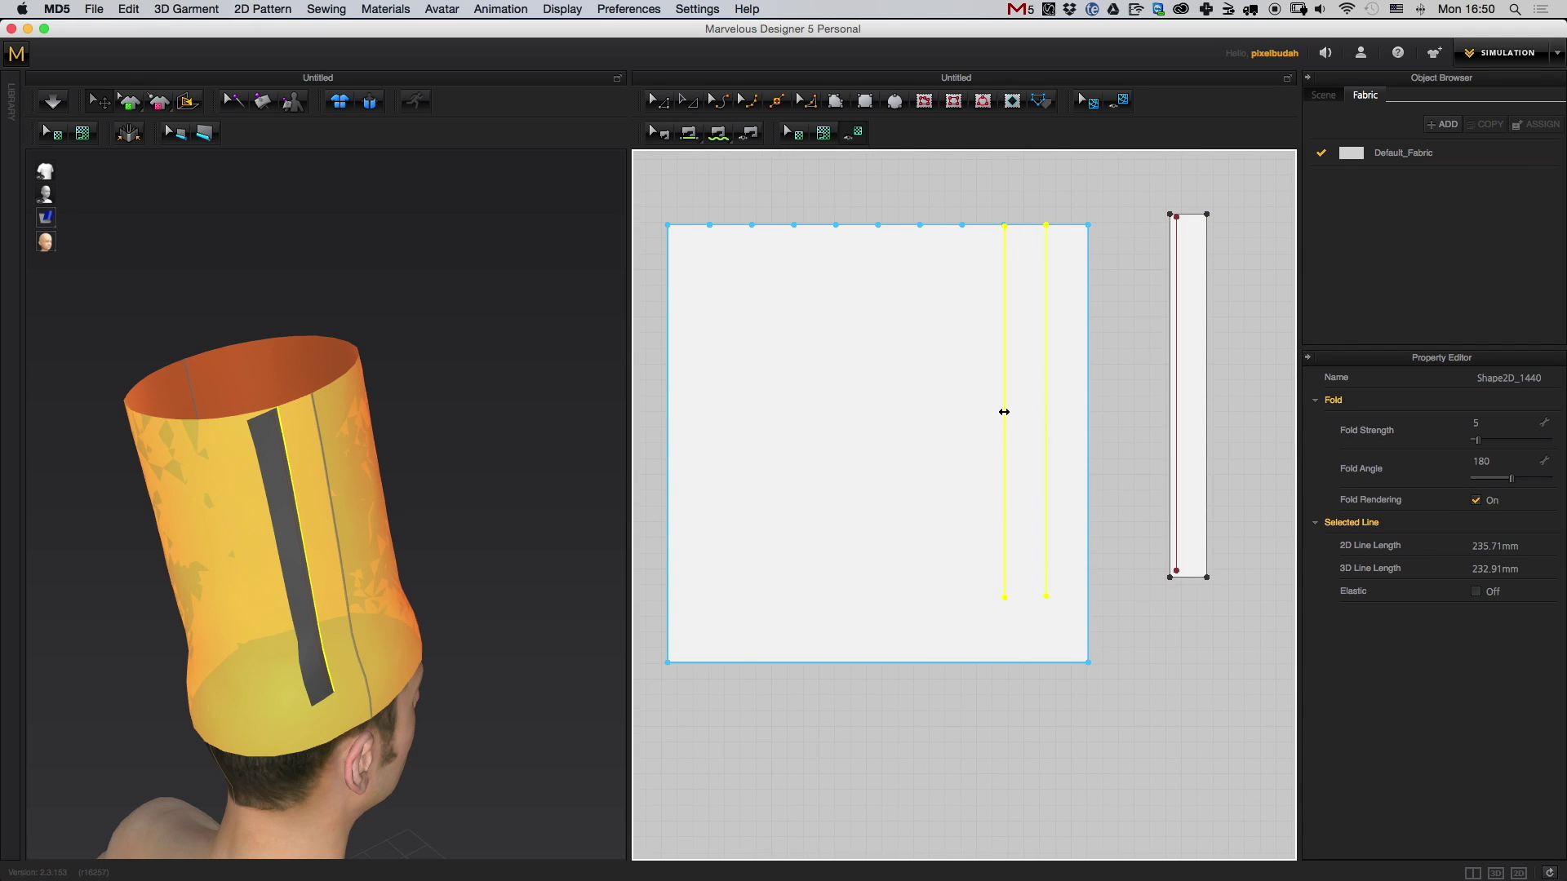
{"action": "key", "text": "super+v"}
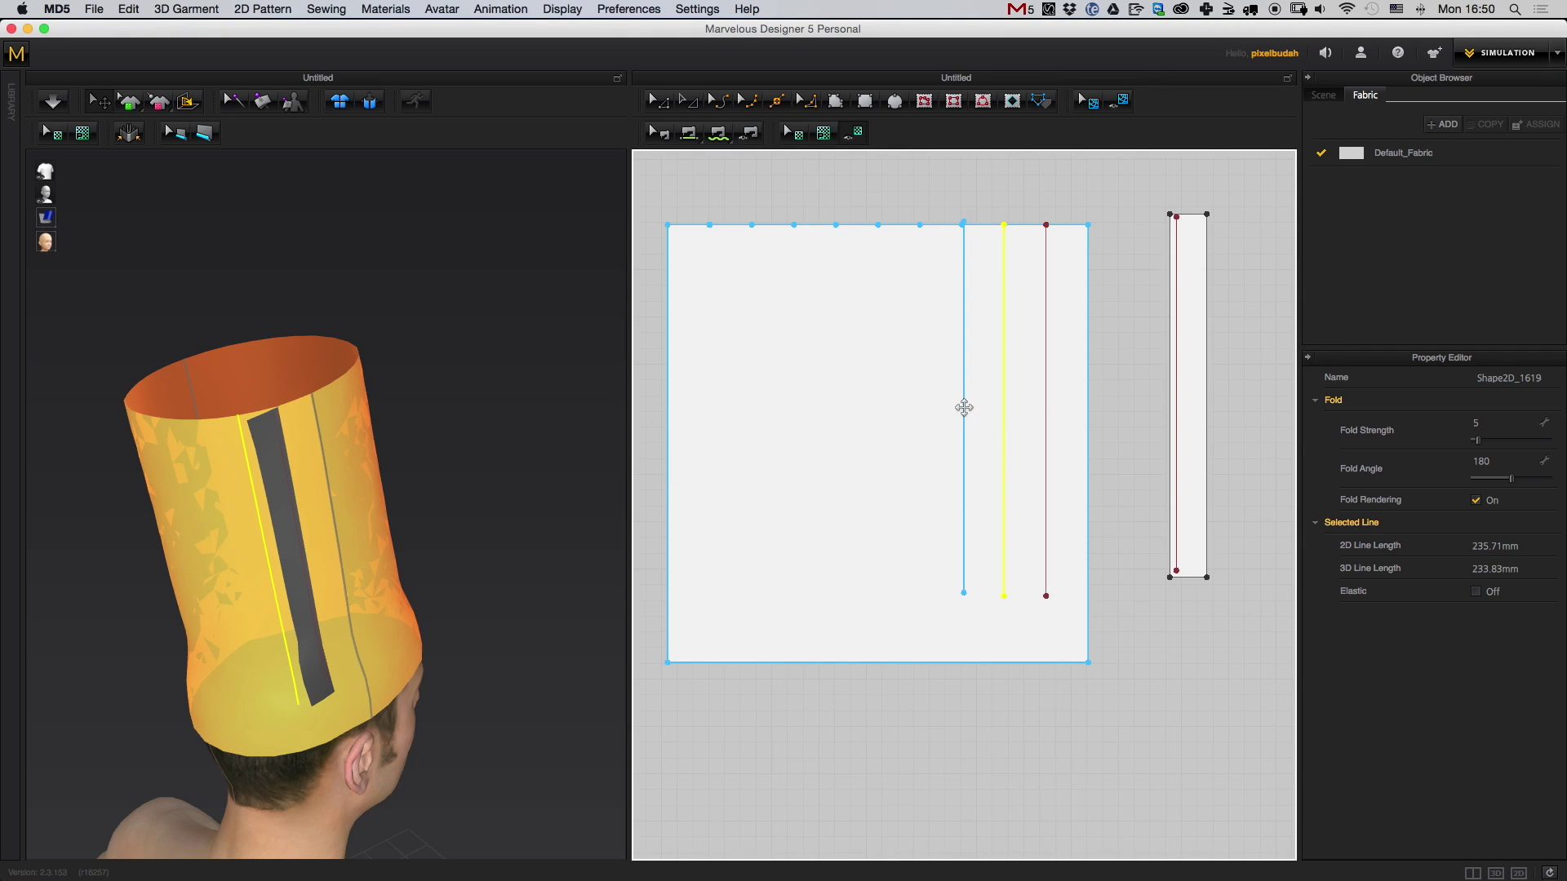
{"action": "left_click", "coordinate": [961, 418]}
{"action": "key", "text": "super+v"}
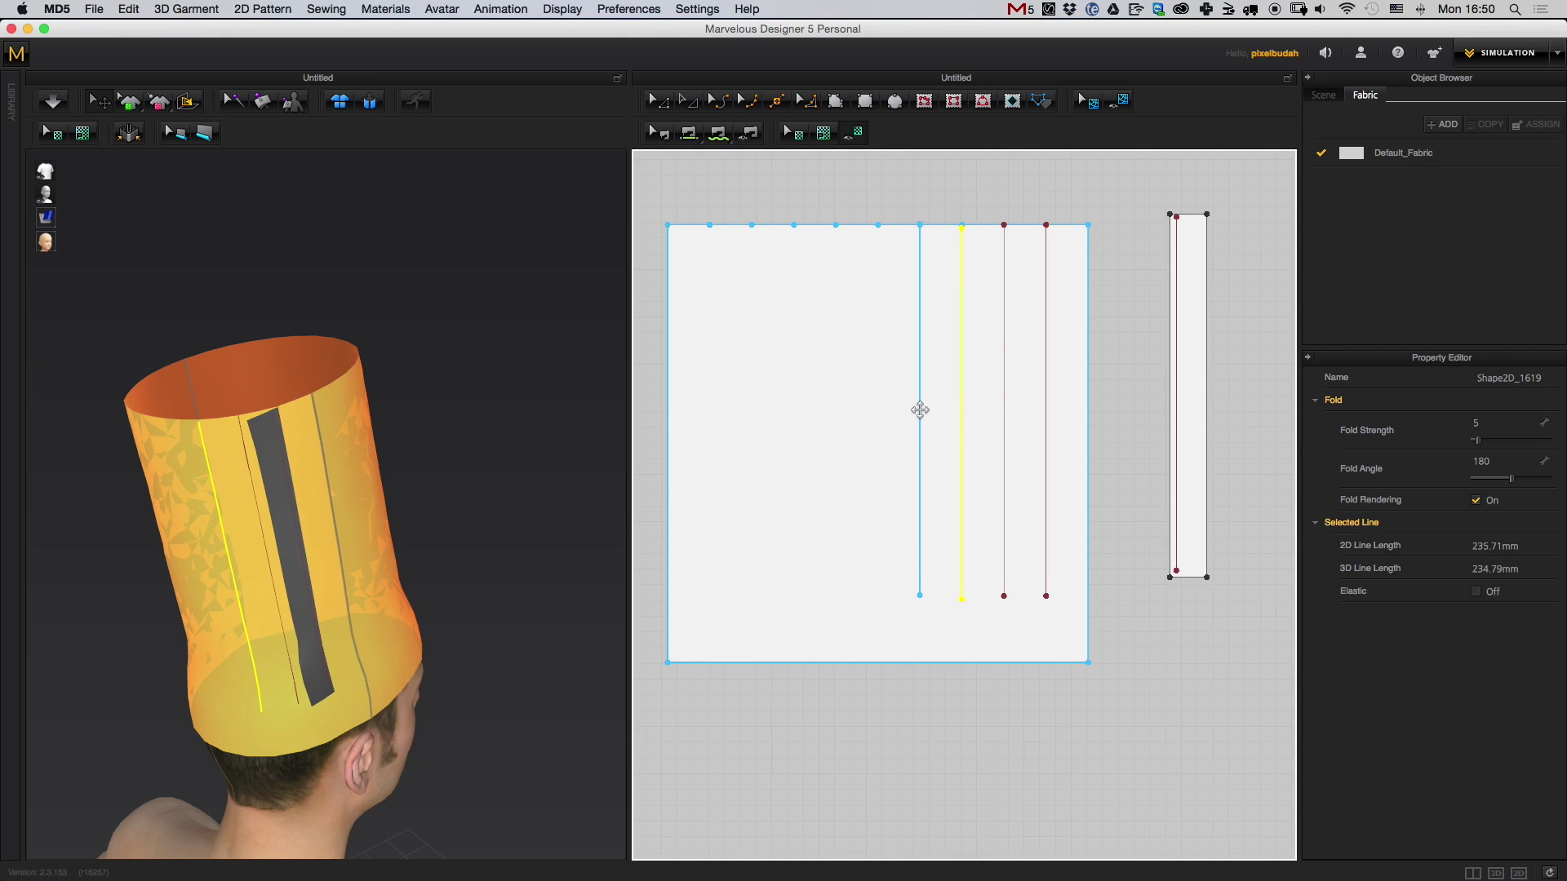
{"action": "left_click", "coordinate": [919, 409]}
{"action": "key", "text": "super+v"}
{"action": "left_click", "coordinate": [879, 433]}
{"action": "key", "text": "super+v"}
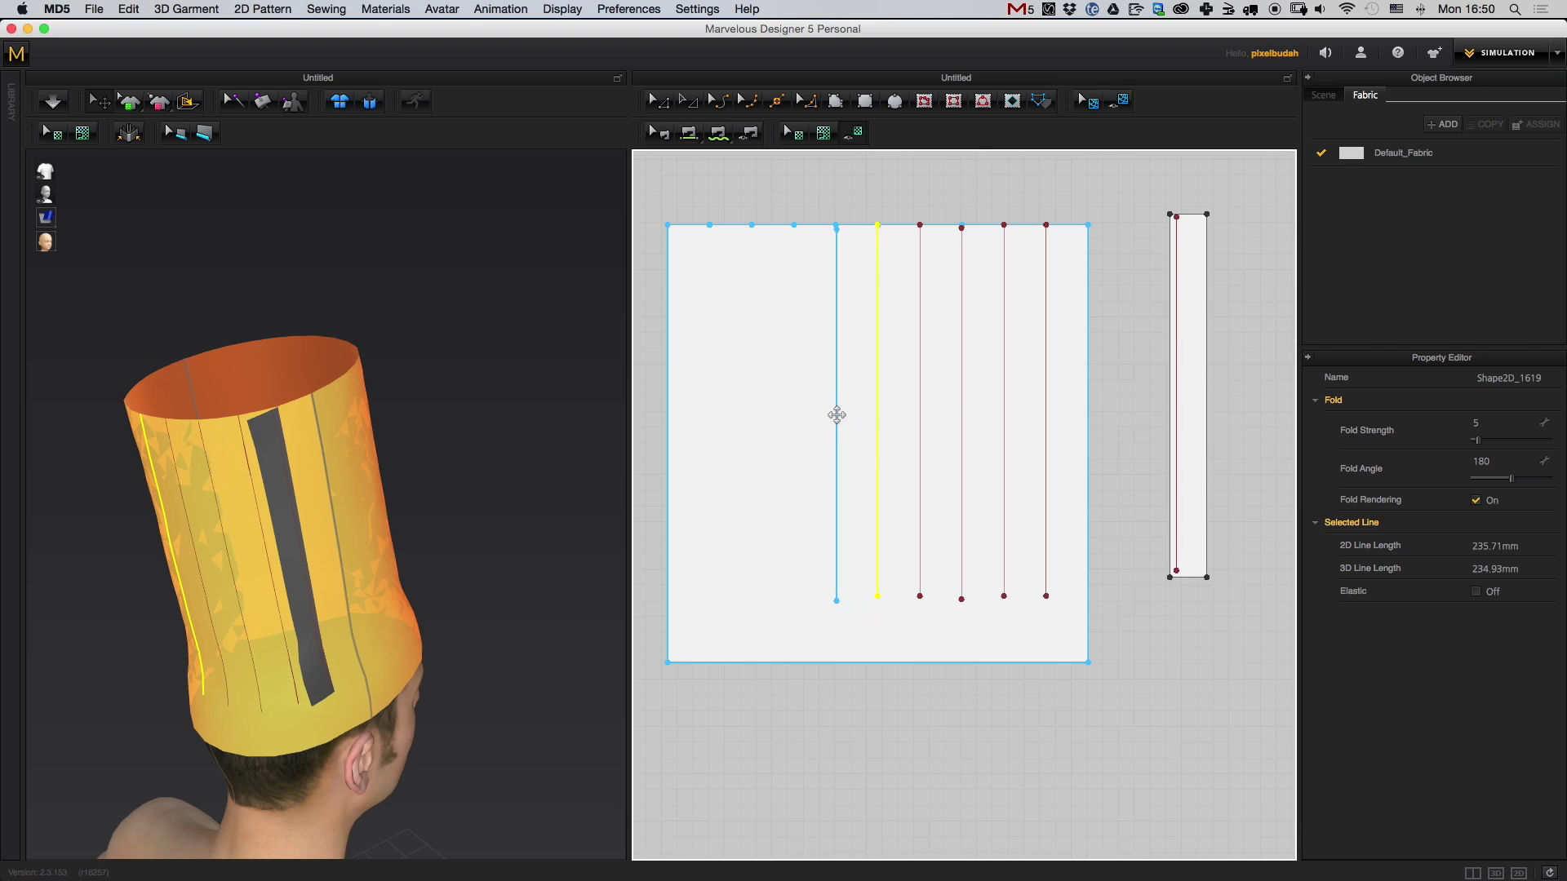
{"action": "left_click", "coordinate": [838, 428]}
{"action": "key", "text": "super+v"}
{"action": "left_click", "coordinate": [795, 419]}
{"action": "key", "text": "super+v"}
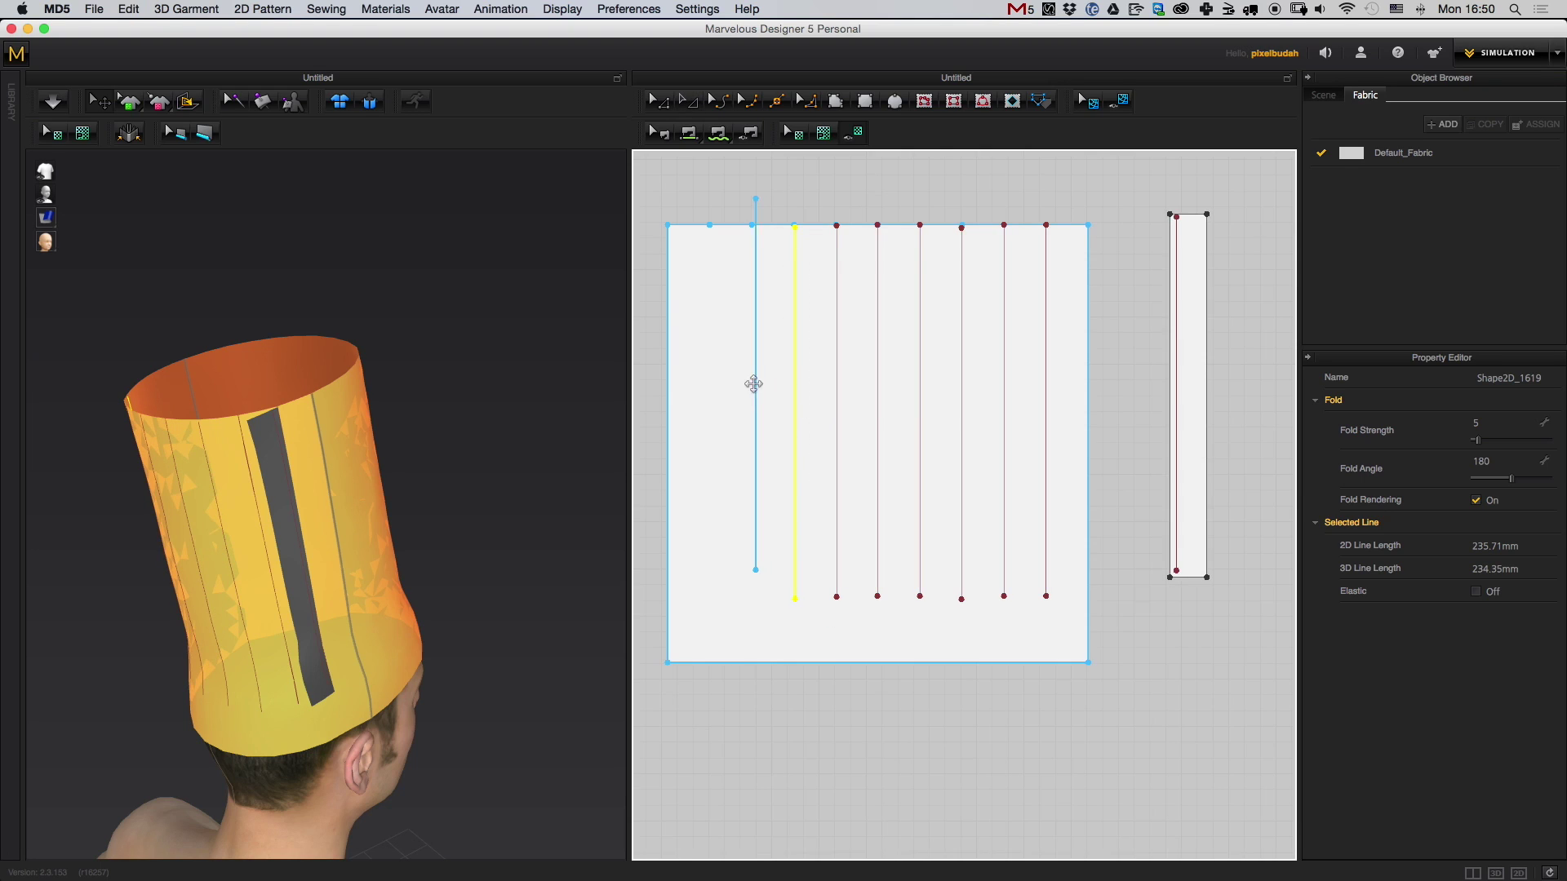
{"action": "left_click", "coordinate": [751, 416]}
{"action": "key", "text": "super+v"}
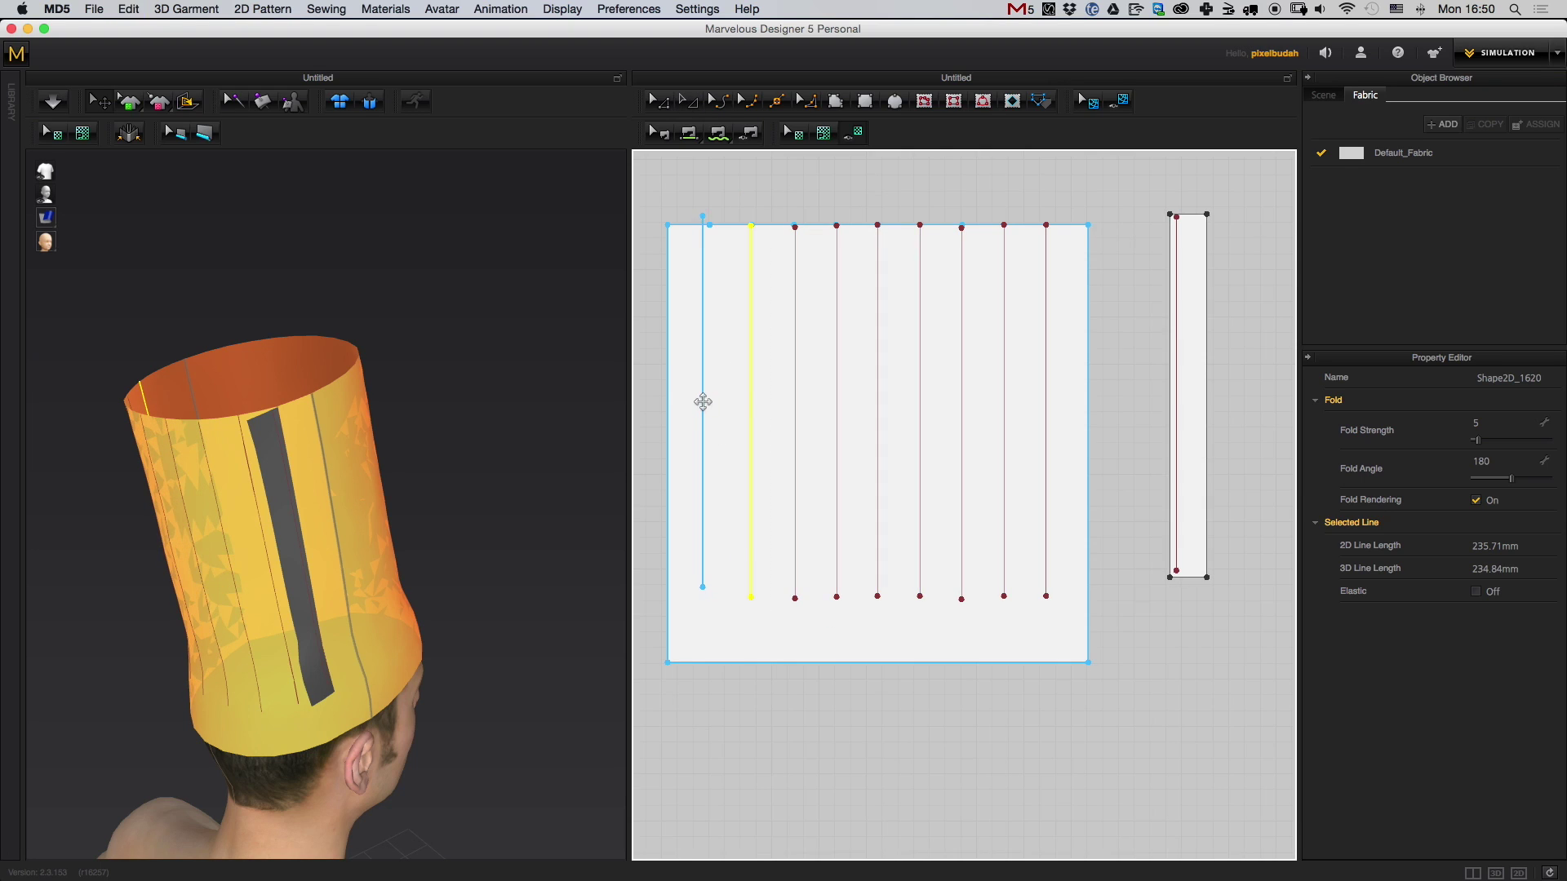
{"action": "left_click", "coordinate": [710, 412]}
- Move the strip farther away from the panel in the 2D pattern layout to make room for more strips
{"action": "middle_click_drag", "start_coordinate": [1036, 430], "coordinate": [1058, 454]}
{"action": "scroll", "coordinate": [1021, 496], "scroll_direction": "down", "scroll_amount": 5}
{"action": "left_click", "coordinate": [1010, 449]}
{"action": "left_click_drag", "start_coordinate": [1083, 368], "coordinate": [1219, 374]}
{"action": "middle_click_drag", "start_coordinate": [1170, 415], "coordinate": [994, 404]}
{"action": "left_click_drag", "start_coordinate": [1040, 350], "coordinate": [1097, 346]}
{"action": "middle_click_drag", "start_coordinate": [1126, 375], "coordinate": [1141, 381]}
- Copy the strip with its internal line and paste nine copies side by side, running toward the panel
{"action": "key", "text": "super+c"}
{"action": "key", "text": "super+v"}
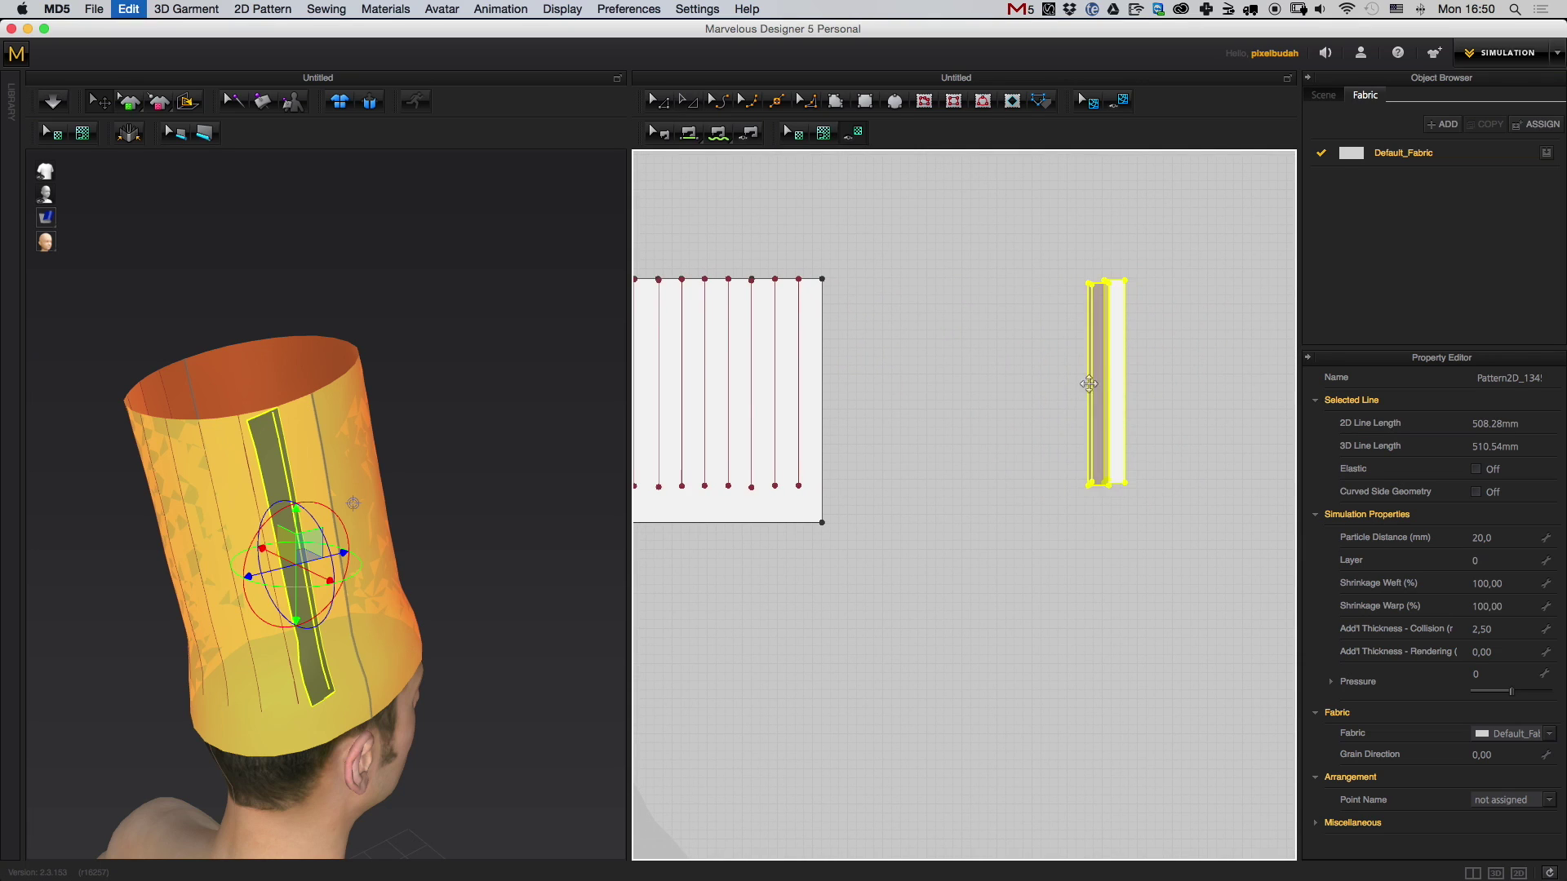
{"action": "left_click", "coordinate": [1081, 382]}
{"action": "key", "text": "super+v"}
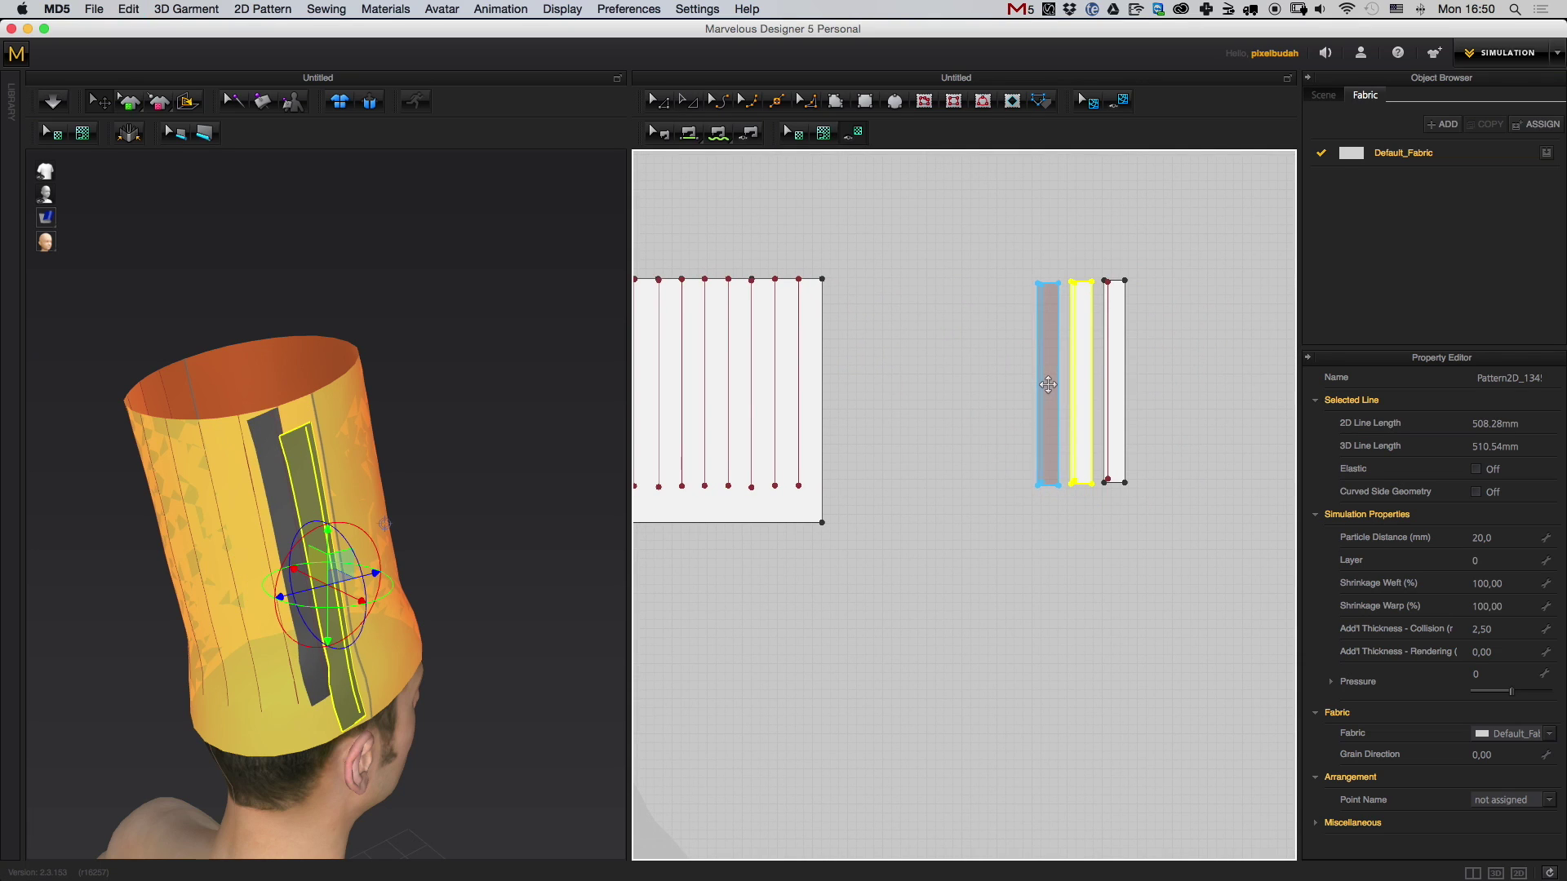
{"action": "left_click", "coordinate": [1049, 391]}
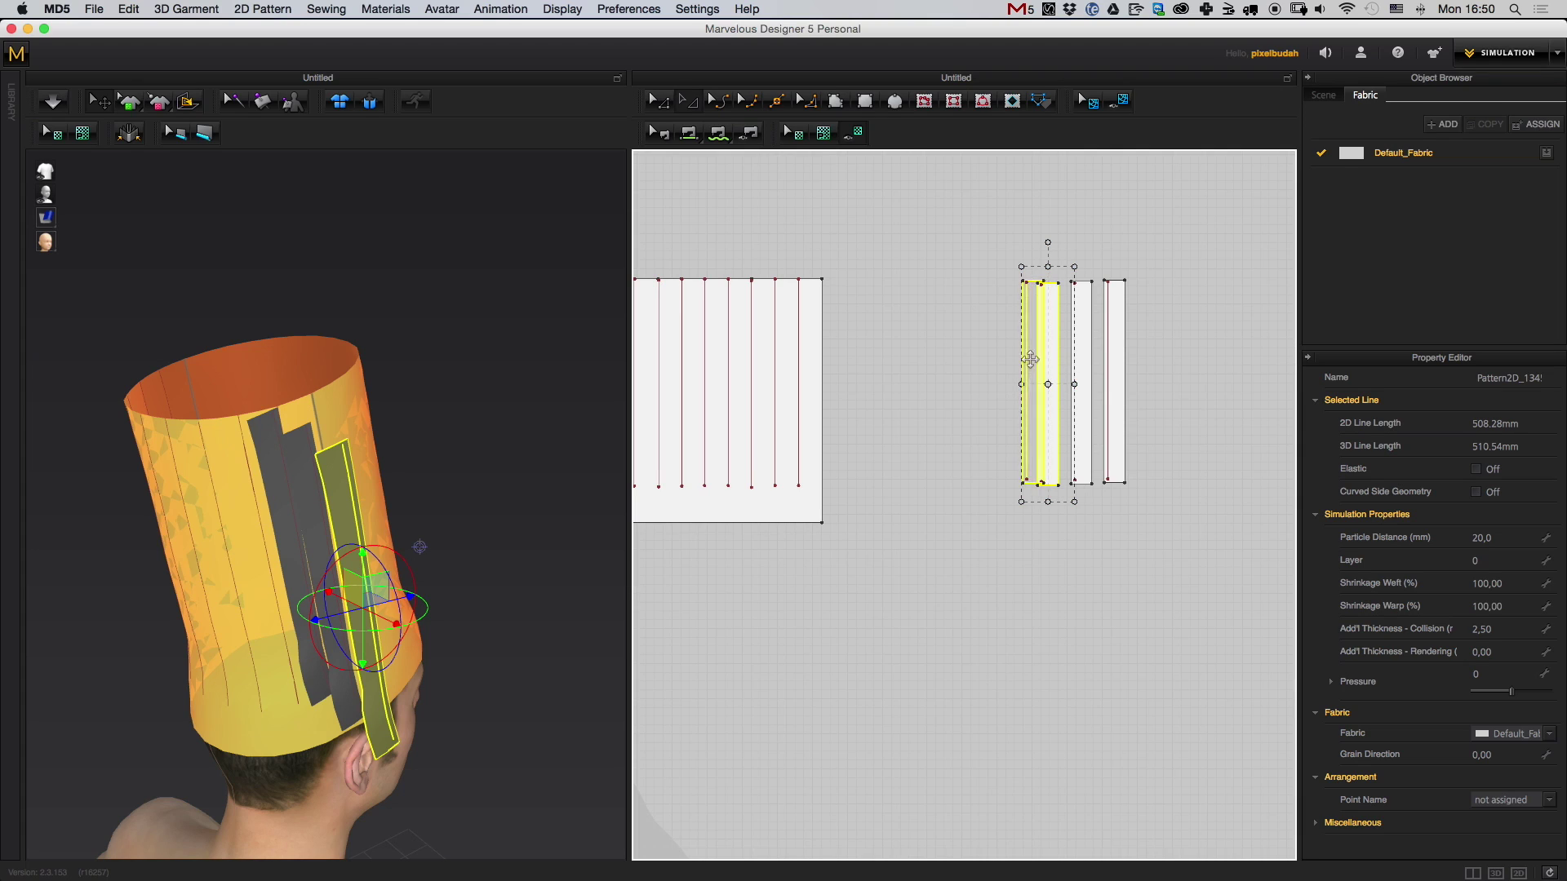
{"action": "mouse_move", "coordinate": [1030, 359]}
{"action": "left_mouse_down"}
{"action": "mouse_move", "coordinate": [1003, 355]}
{"action": "mouse_move", "coordinate": [1056, 365]}
{"action": "left_mouse_up"}
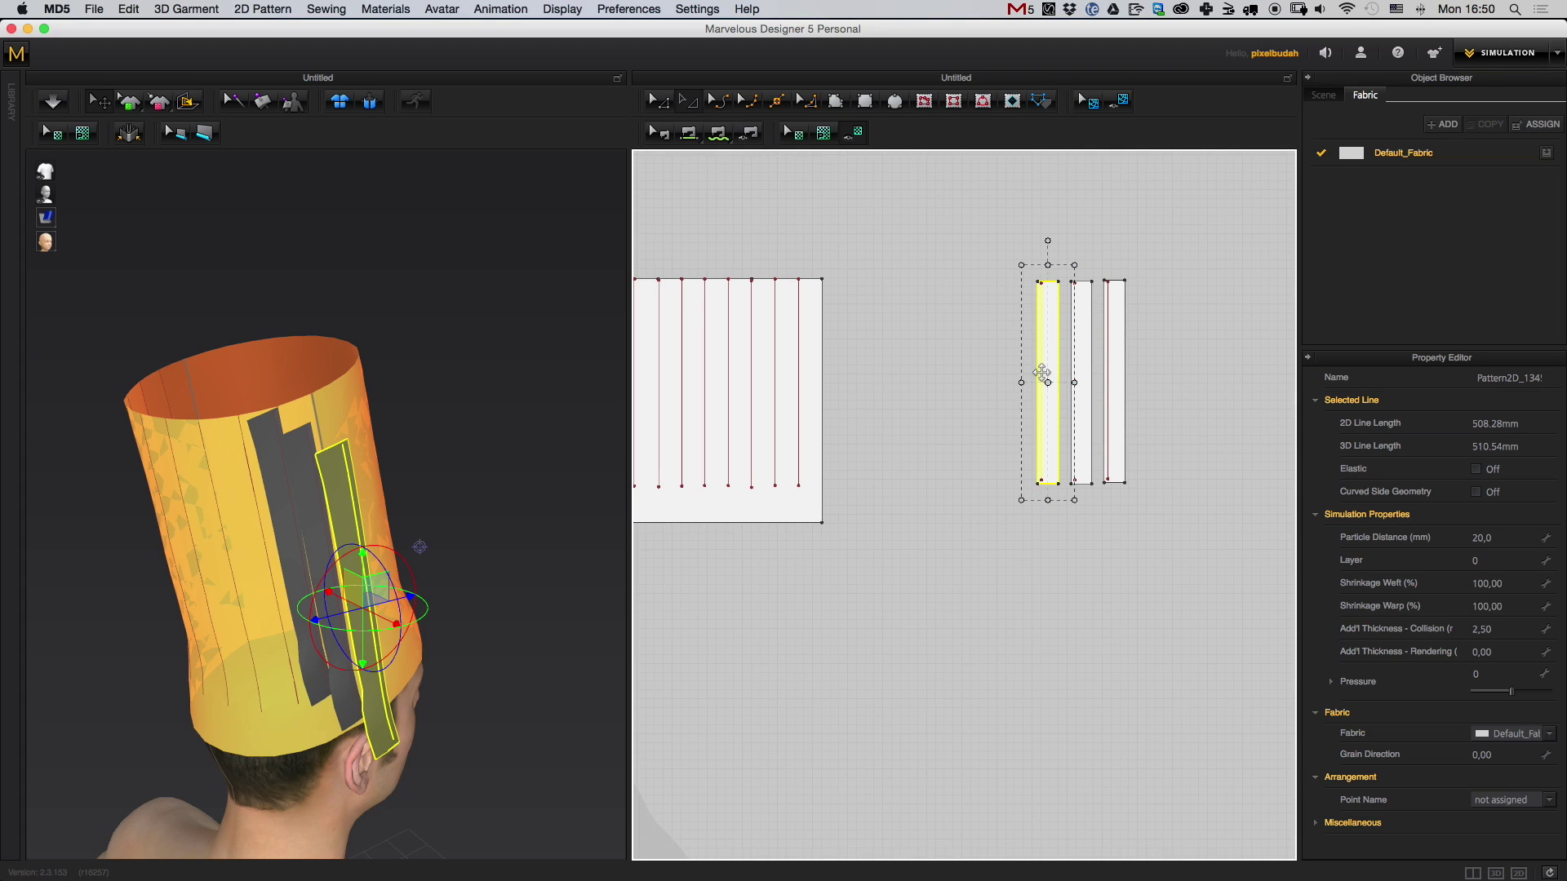
{"action": "key", "text": "super+v"}
{"action": "left_click", "coordinate": [1010, 386]}
{"action": "key", "text": "super+v"}
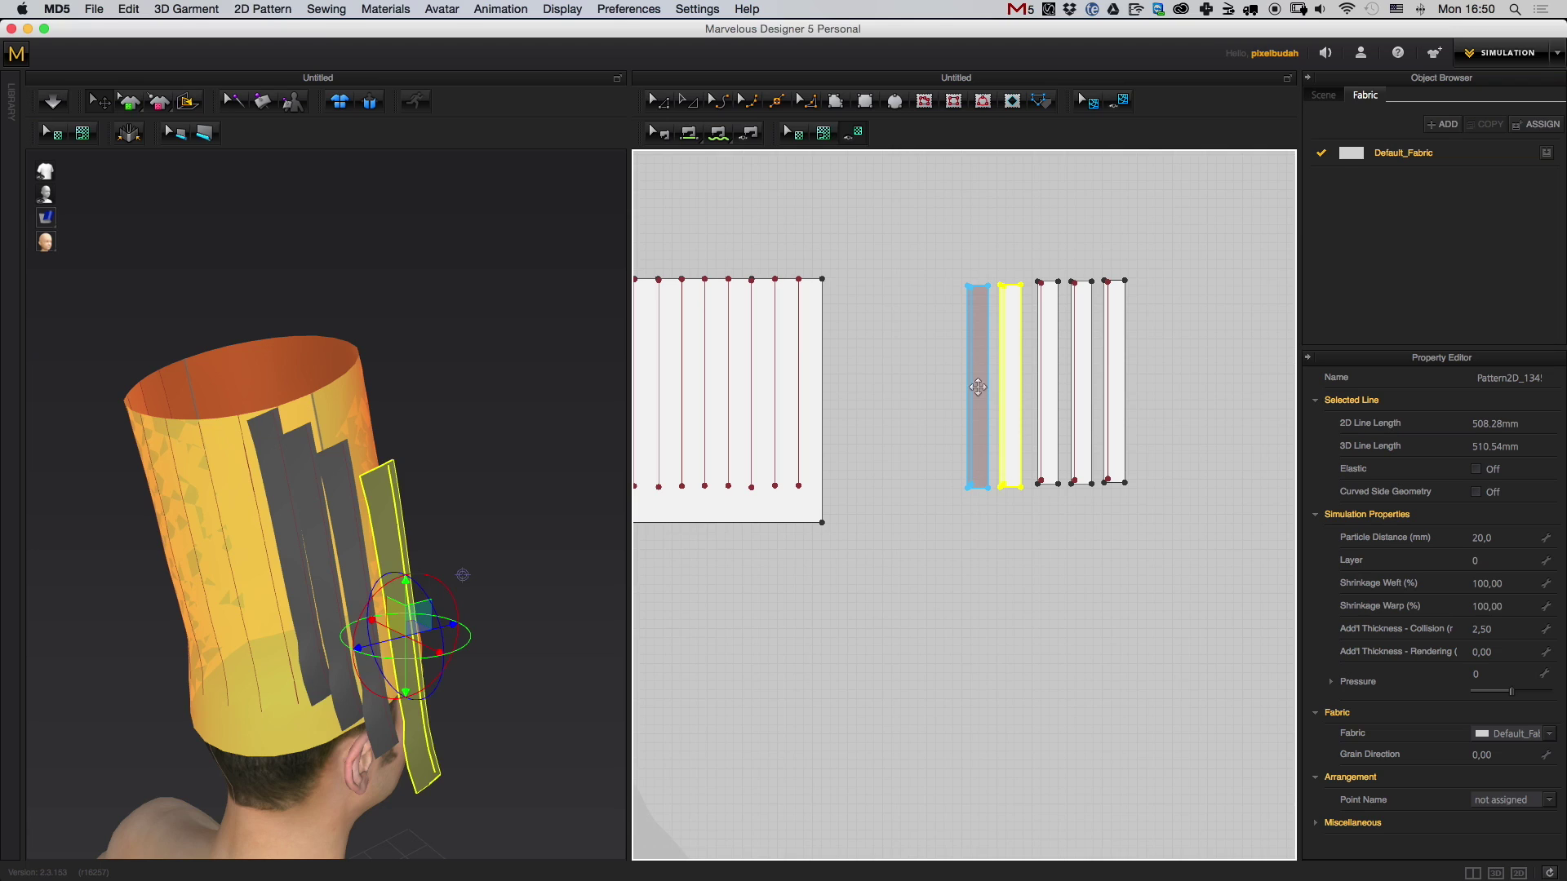
{"action": "left_click", "coordinate": [976, 386]}
{"action": "key", "text": "super+v"}
{"action": "left_click", "coordinate": [942, 390]}
{"action": "key", "text": "super+v"}
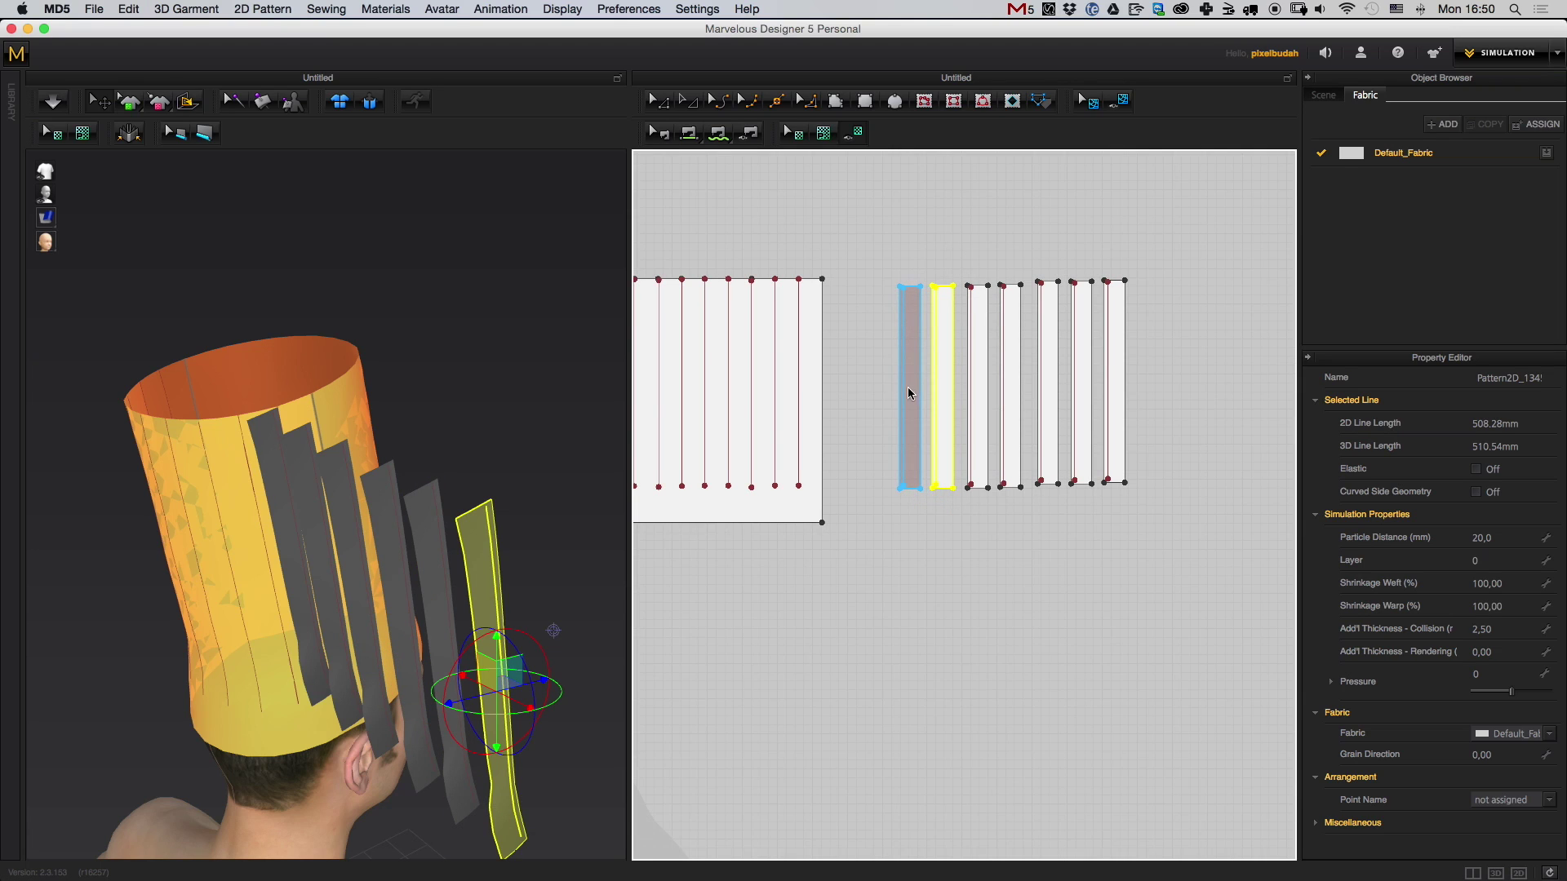
{"action": "left_click", "coordinate": [908, 390]}
{"action": "key", "text": "super+v"}
{"action": "left_click", "coordinate": [879, 388]}
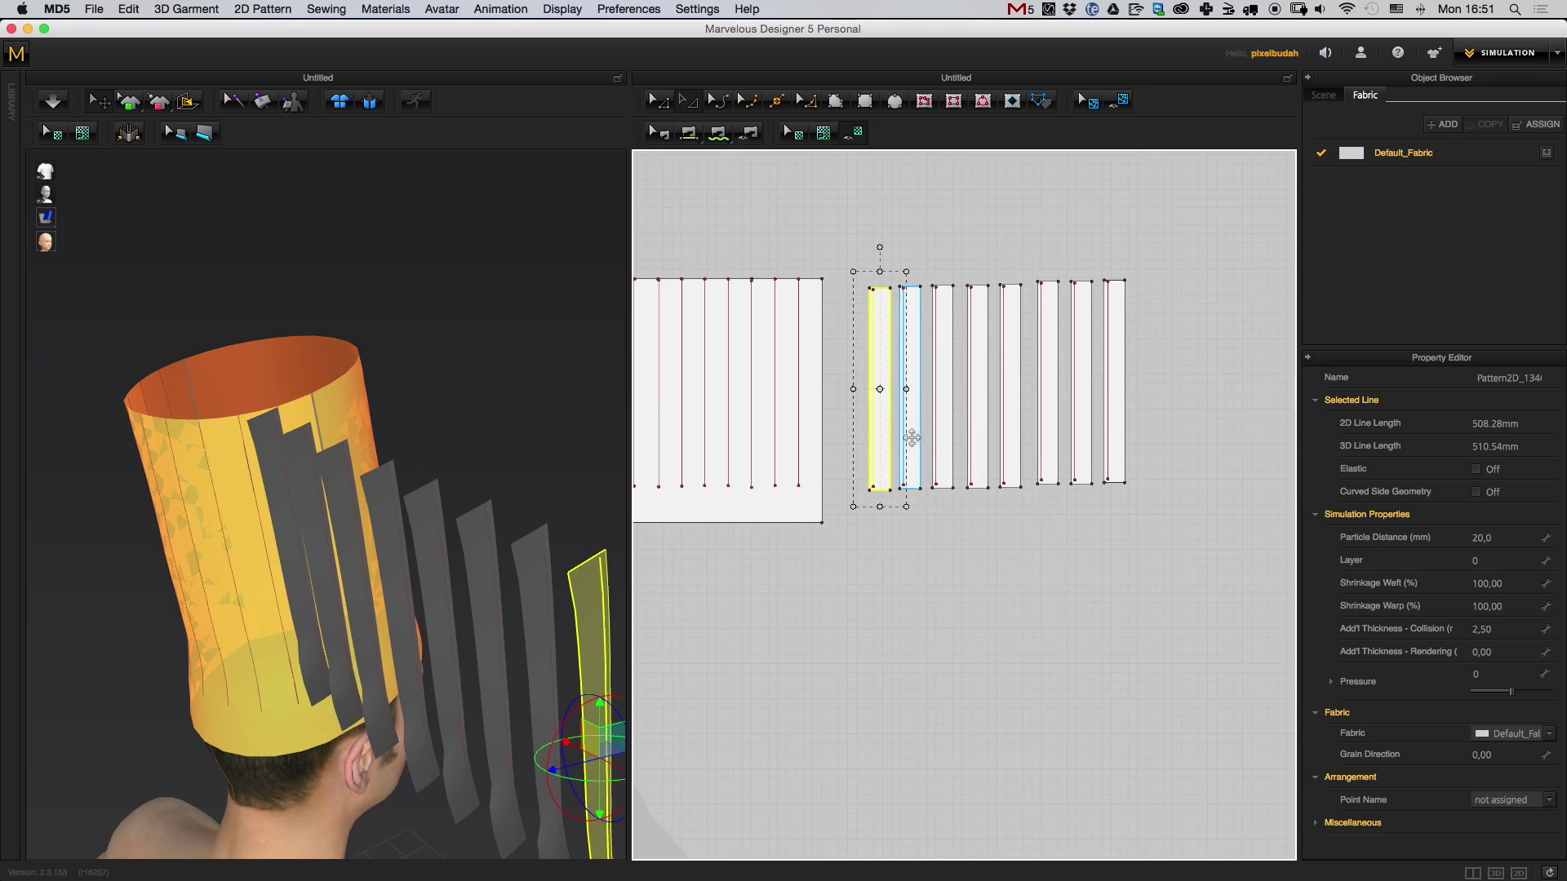
{"action": "middle_click_drag", "start_coordinate": [1168, 387], "coordinate": [1092, 385]}
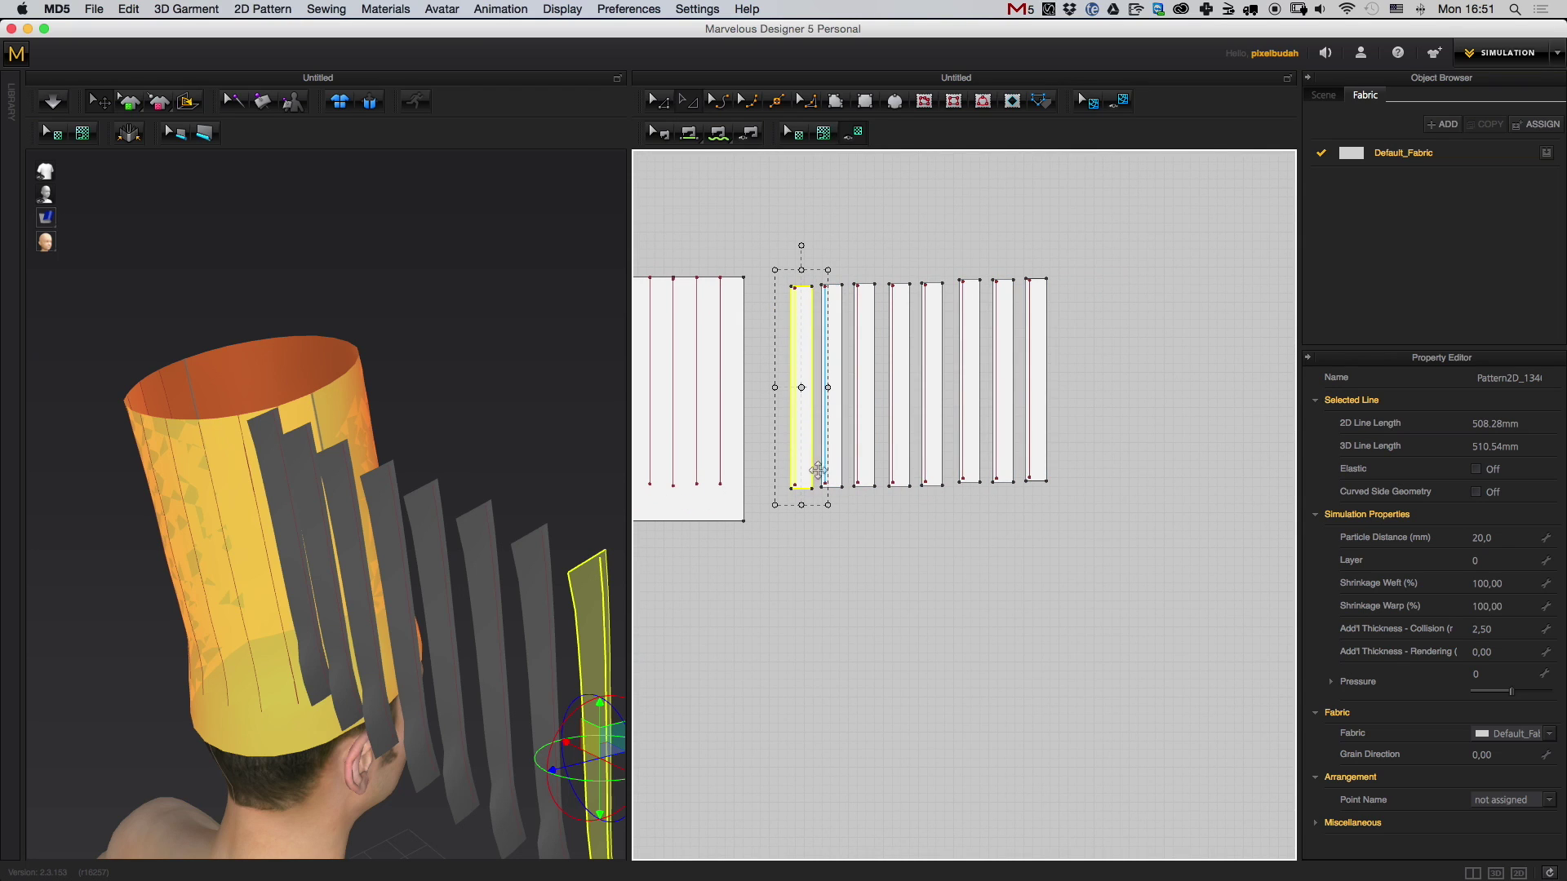
{"action": "key", "text": "super+v"}
{"action": "left_click", "coordinate": [759, 398]}
{"action": "key", "text": "n"}
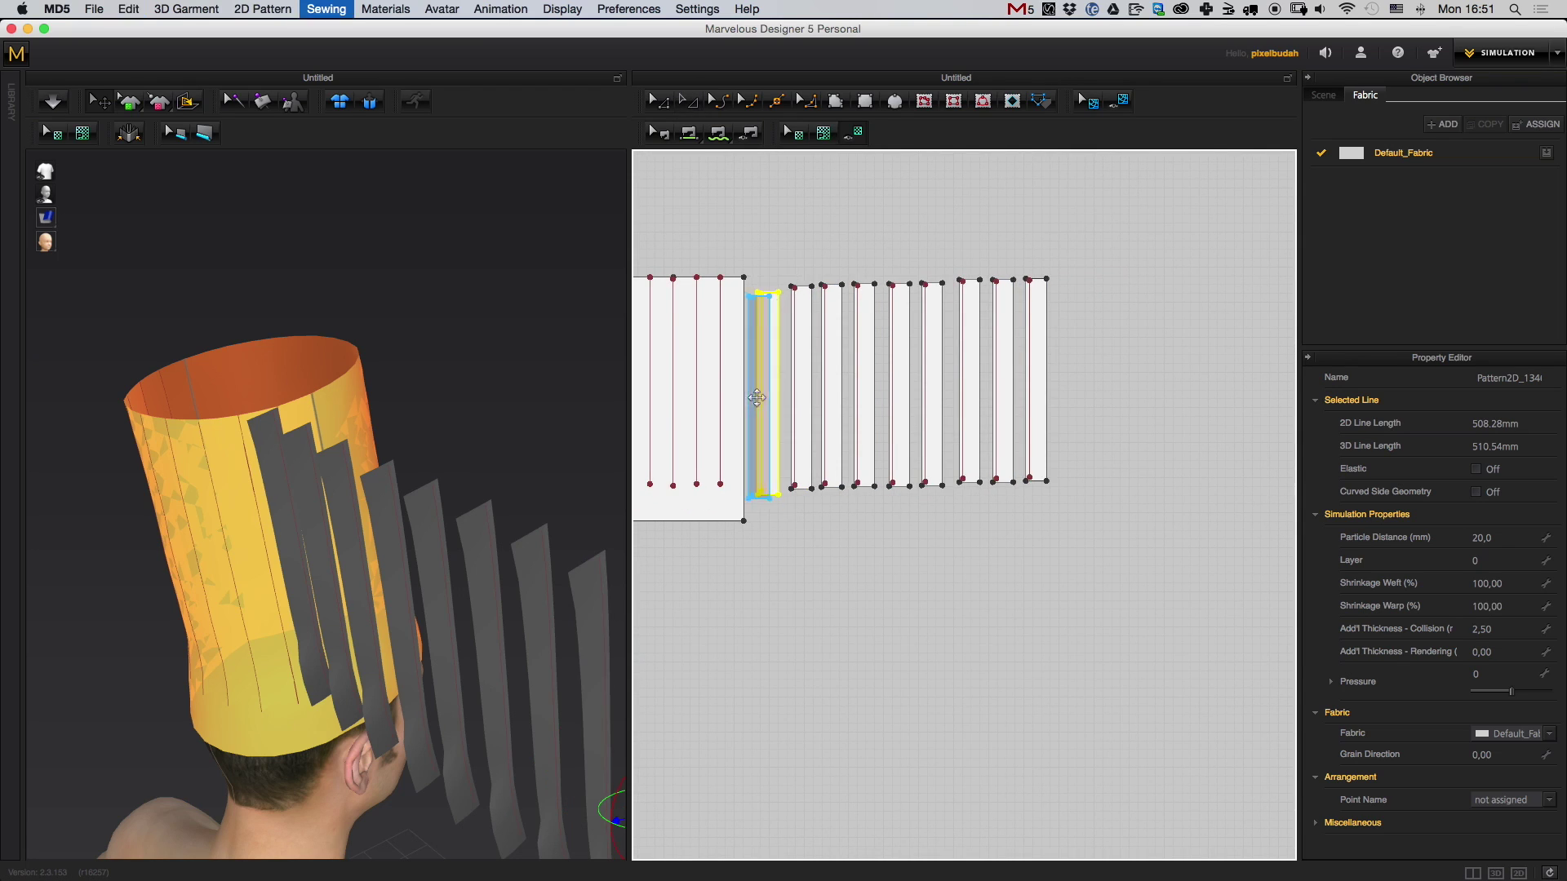
{"action": "left_click", "coordinate": [730, 395]}
- Select all ten strips in the 2D layout and move them together clear of the panel
{"action": "left_click", "coordinate": [769, 475], "text": "shift"}
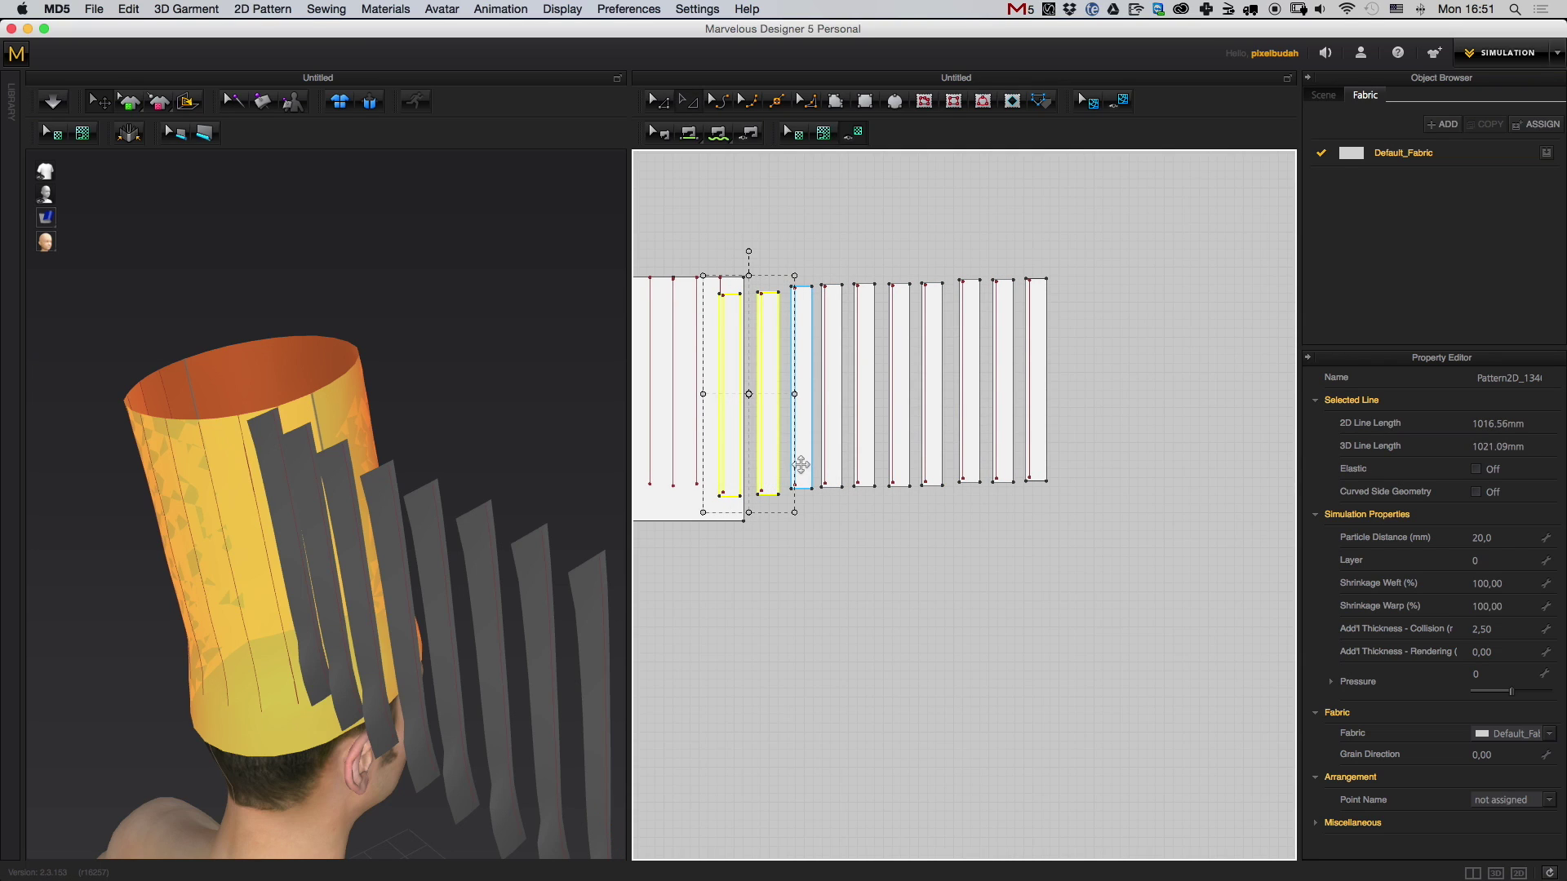
{"action": "left_click", "coordinate": [801, 465], "text": "shift"}
{"action": "left_click", "coordinate": [833, 469], "text": "shift"}
{"action": "left_click", "coordinate": [865, 469], "text": "shift"}
{"action": "left_click", "coordinate": [899, 472], "text": "shift"}
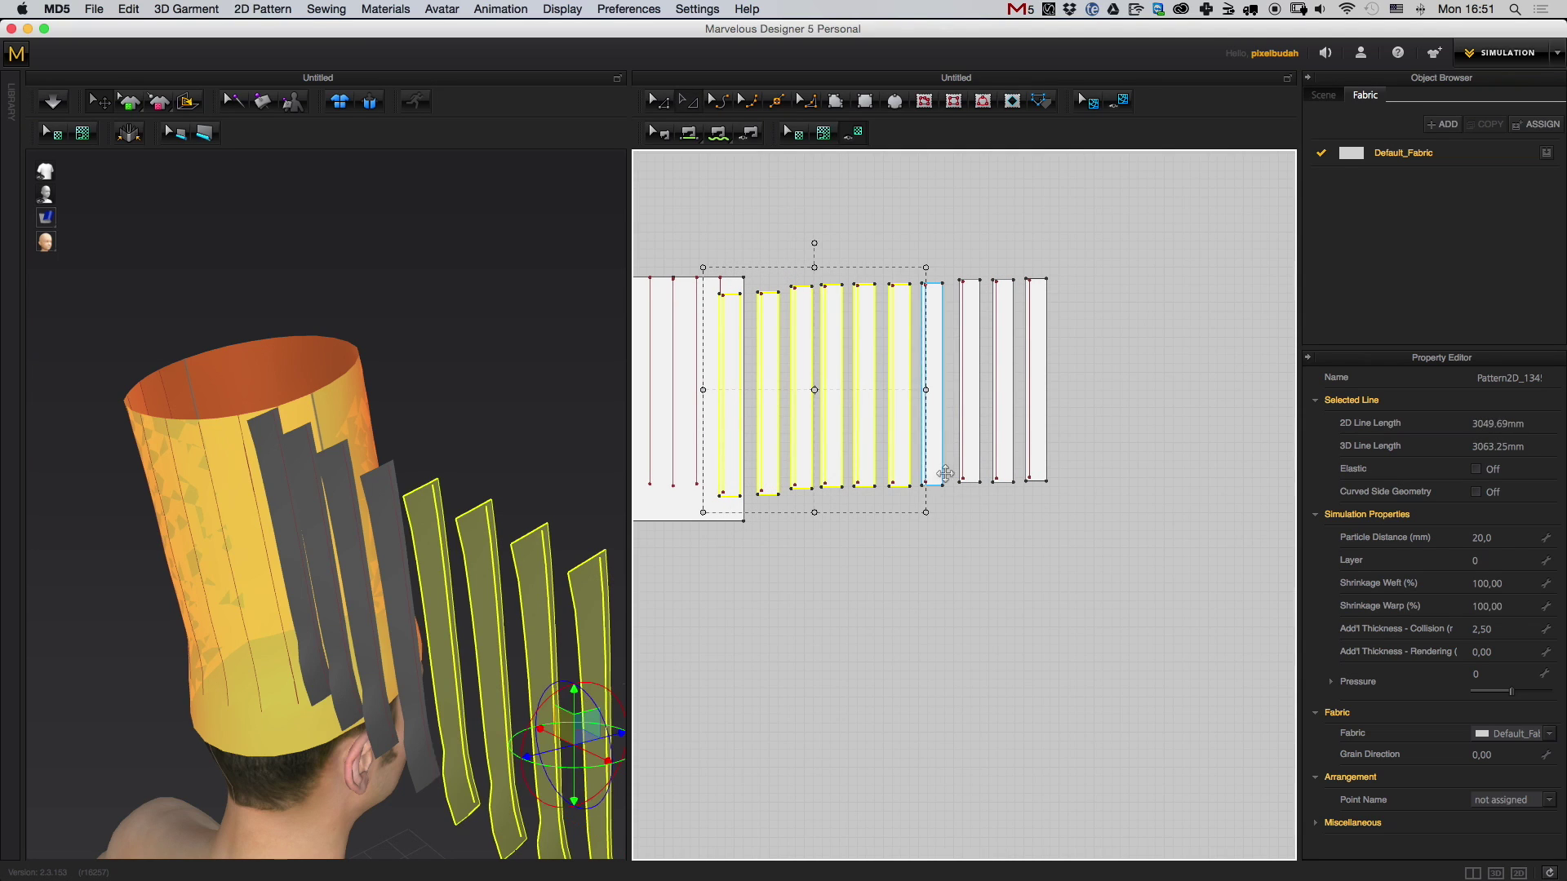
{"action": "left_click", "coordinate": [938, 473], "text": "shift"}
{"action": "left_click", "coordinate": [969, 472], "text": "shift"}
{"action": "left_click", "coordinate": [1003, 466], "text": "shift"}
{"action": "left_click", "coordinate": [1040, 456], "text": "shift"}
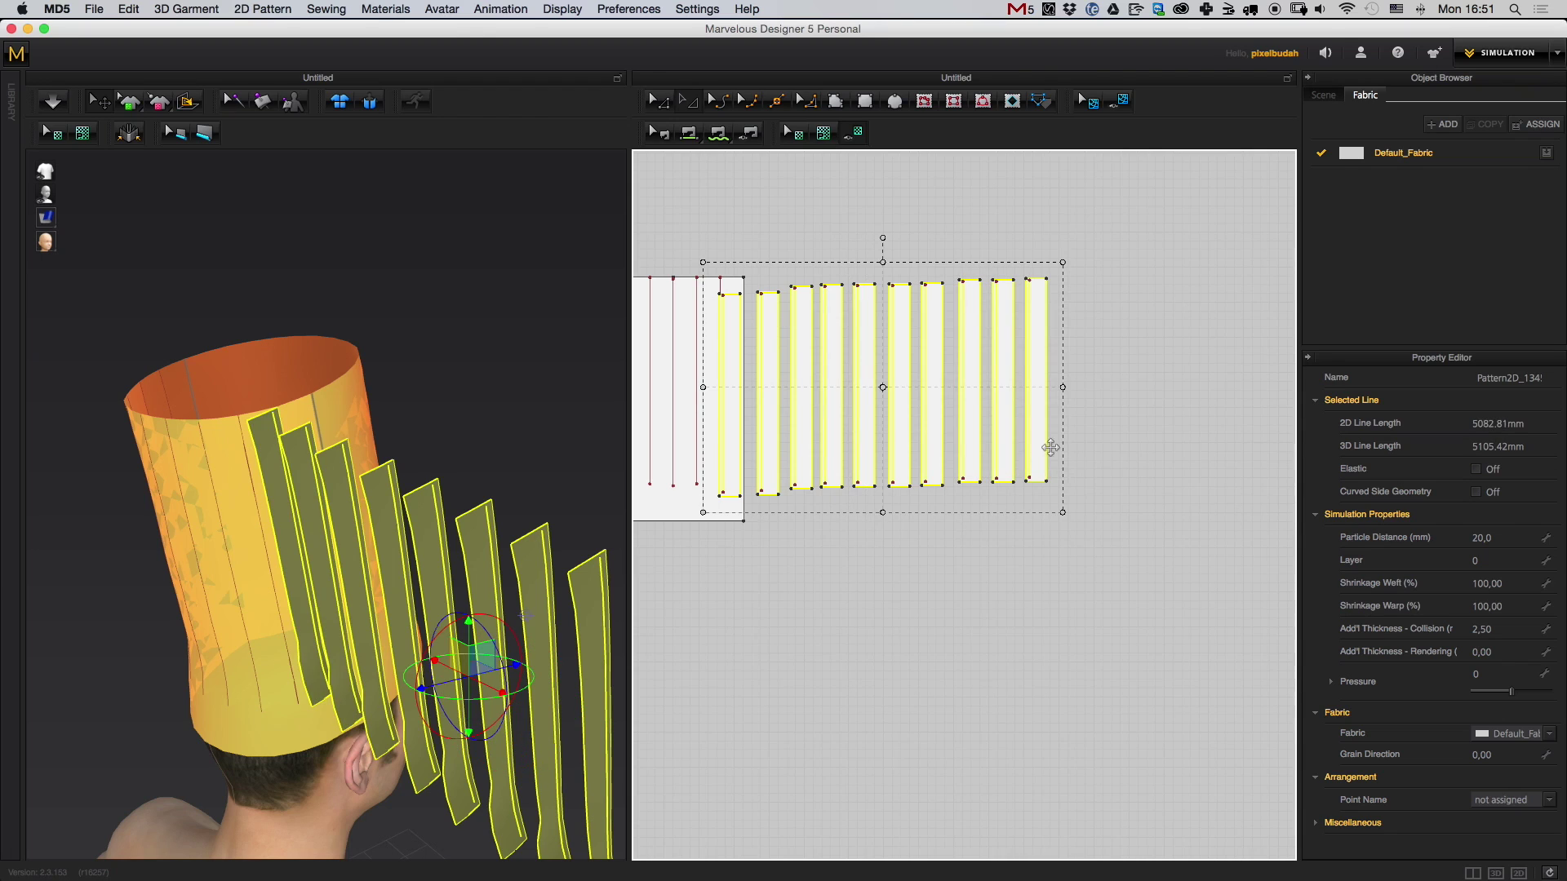
{"action": "left_click_drag", "start_coordinate": [1045, 448], "coordinate": [1140, 554]}
{"action": "middle_click_drag", "start_coordinate": [674, 454], "coordinate": [689, 410]}
- Move the second, third and fourth strips, counted from the one farthest from the panel, to the back of the hat in 3D
{"action": "scroll", "coordinate": [454, 545], "scroll_direction": "down", "scroll_amount": 5}
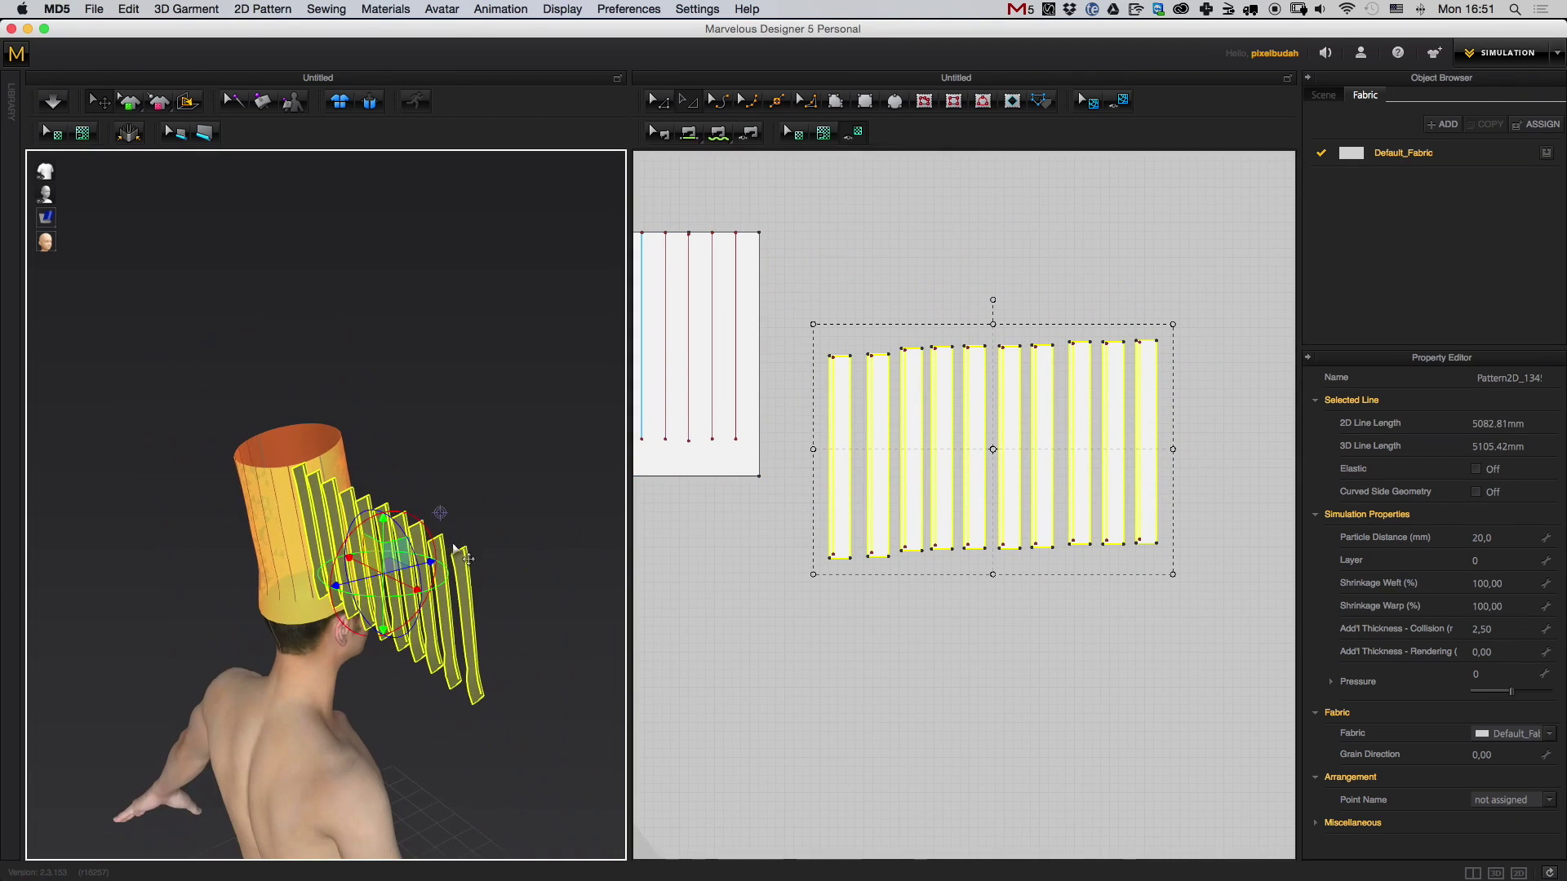
{"action": "mouse_move", "coordinate": [454, 546]}
{"action": "right_mouse_down"}
{"action": "mouse_move", "coordinate": [560, 525]}
{"action": "mouse_move", "coordinate": [440, 555]}
{"action": "right_mouse_up"}
{"action": "scroll", "coordinate": [560, 525], "scroll_direction": "up", "scroll_amount": 5}
{"action": "left_click", "coordinate": [483, 426]}
{"action": "left_click_drag", "start_coordinate": [416, 610], "coordinate": [342, 618]}
{"action": "left_click_drag", "start_coordinate": [439, 650], "coordinate": [294, 622]}
{"action": "right_click_drag", "start_coordinate": [377, 693], "coordinate": [478, 631]}
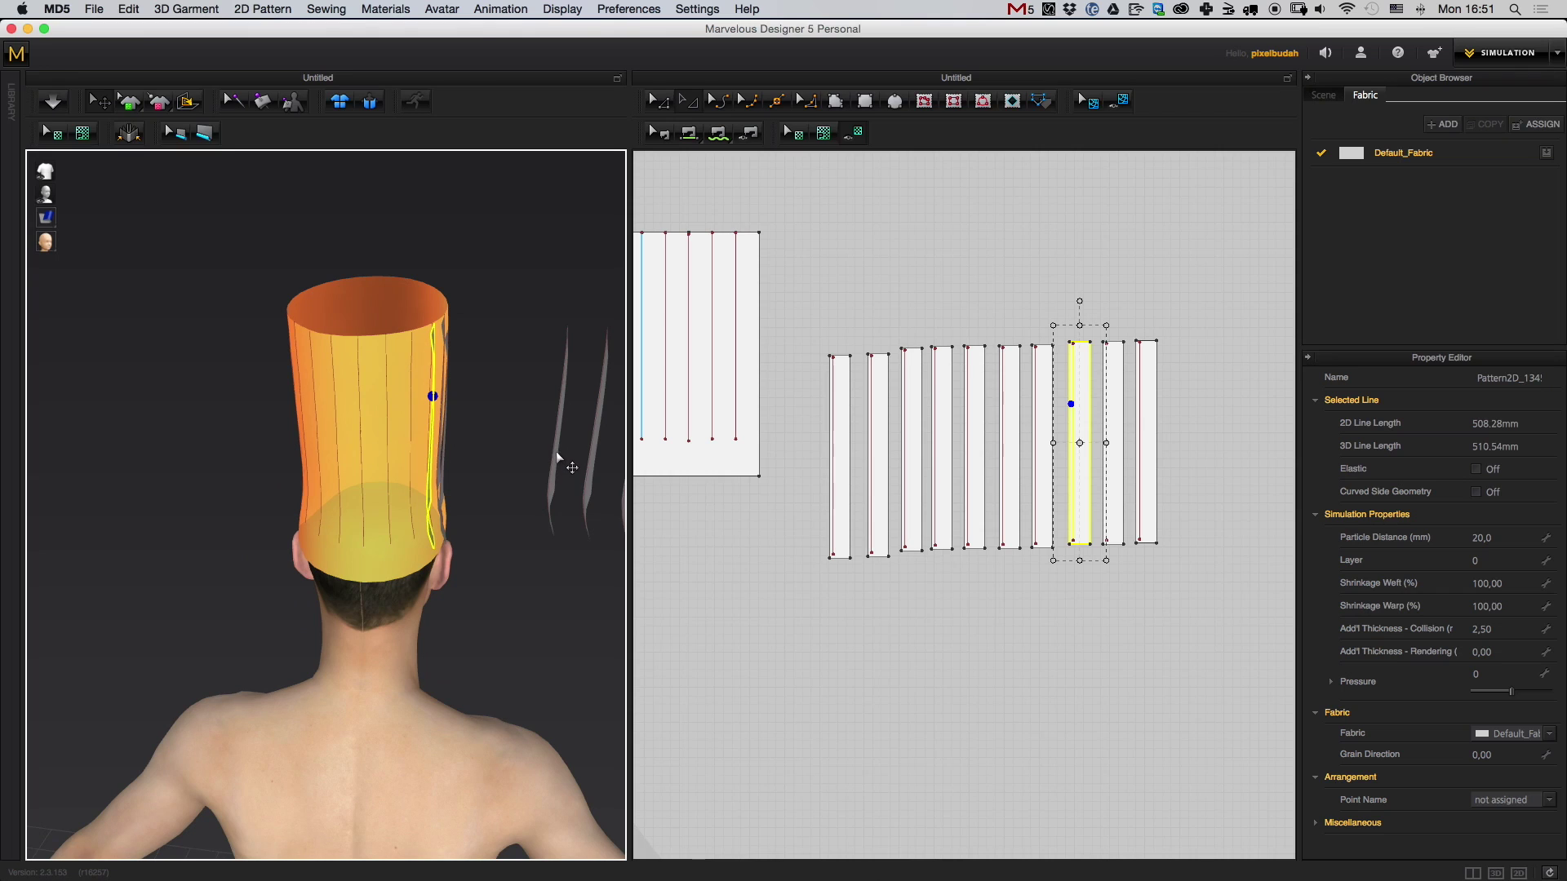
{"action": "left_click_drag", "start_coordinate": [557, 459], "coordinate": [392, 480]}
{"action": "right_click_drag", "start_coordinate": [498, 506], "coordinate": [500, 560]}
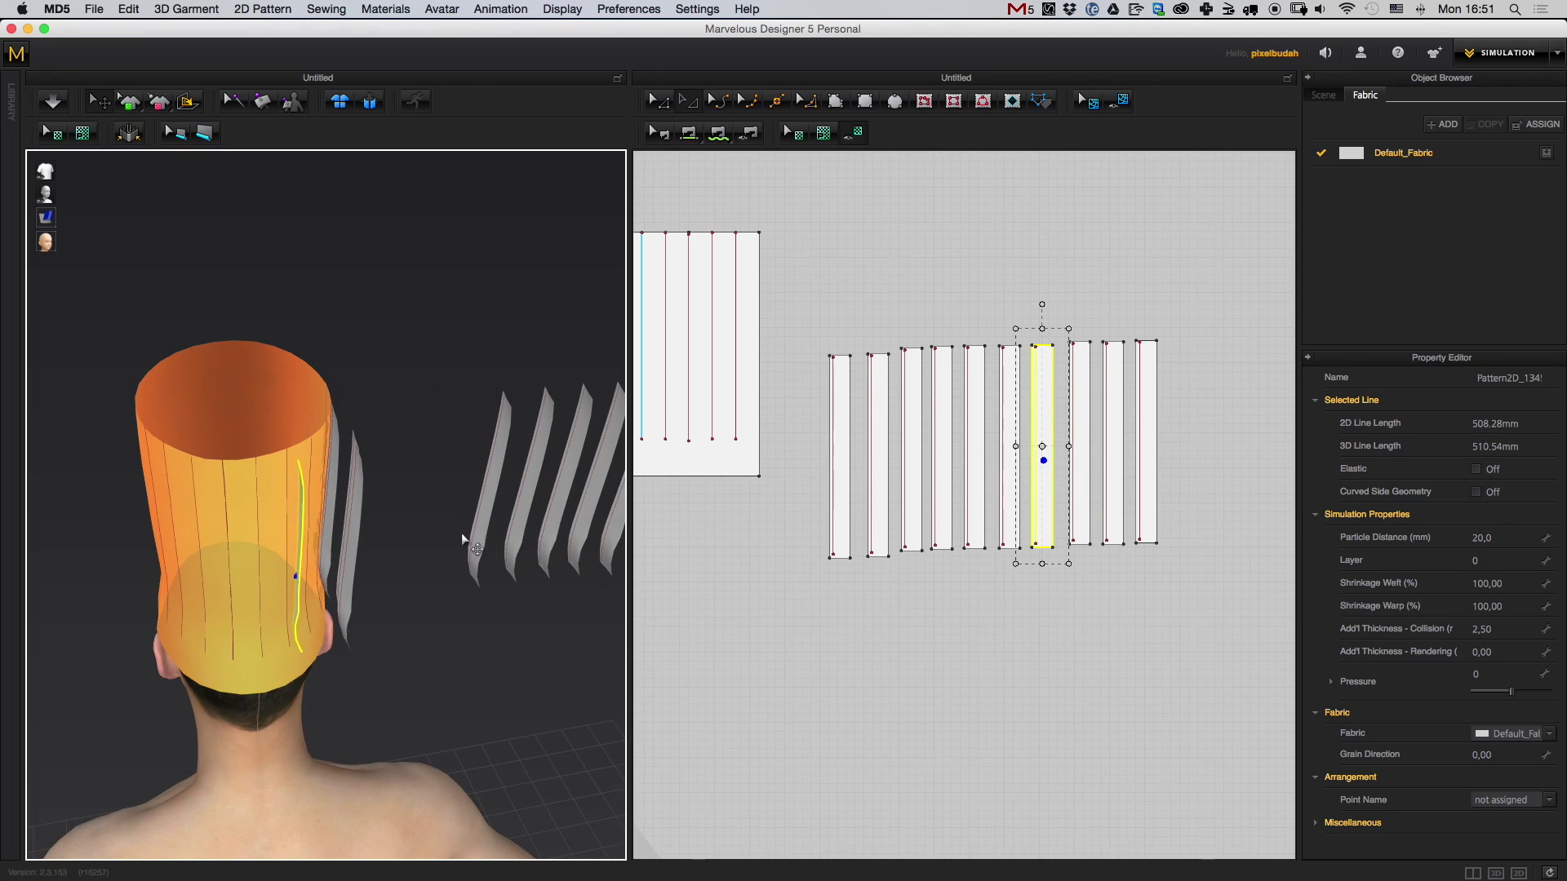
- Move the fifth and sixth strips in 3D across to the space behind the hat
{"action": "left_click_drag", "start_coordinate": [477, 549], "coordinate": [294, 620]}
{"action": "right_click_drag", "start_coordinate": [437, 636], "coordinate": [284, 583]}
{"action": "left_click_drag", "start_coordinate": [231, 675], "coordinate": [112, 591]}
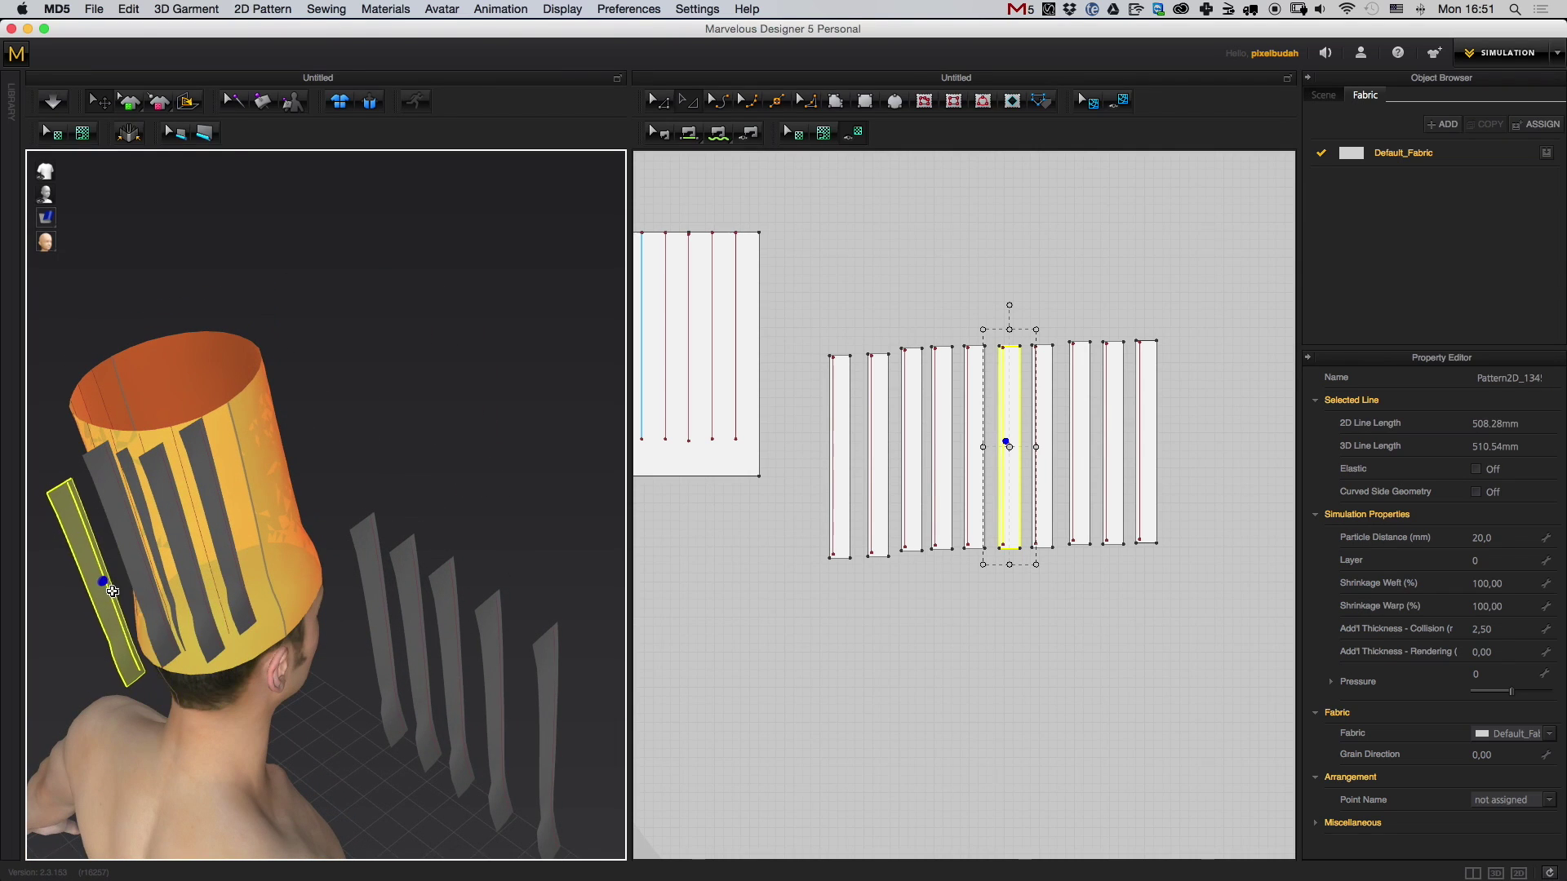
{"action": "right_click_drag", "start_coordinate": [237, 608], "coordinate": [380, 596]}
{"action": "scroll", "coordinate": [380, 596], "scroll_direction": "down", "scroll_amount": 4}
{"action": "left_click_drag", "start_coordinate": [458, 527], "coordinate": [178, 570]}
{"action": "right_click_drag", "start_coordinate": [286, 617], "coordinate": [510, 581]}
{"action": "left_click_drag", "start_coordinate": [324, 421], "coordinate": [390, 395]}
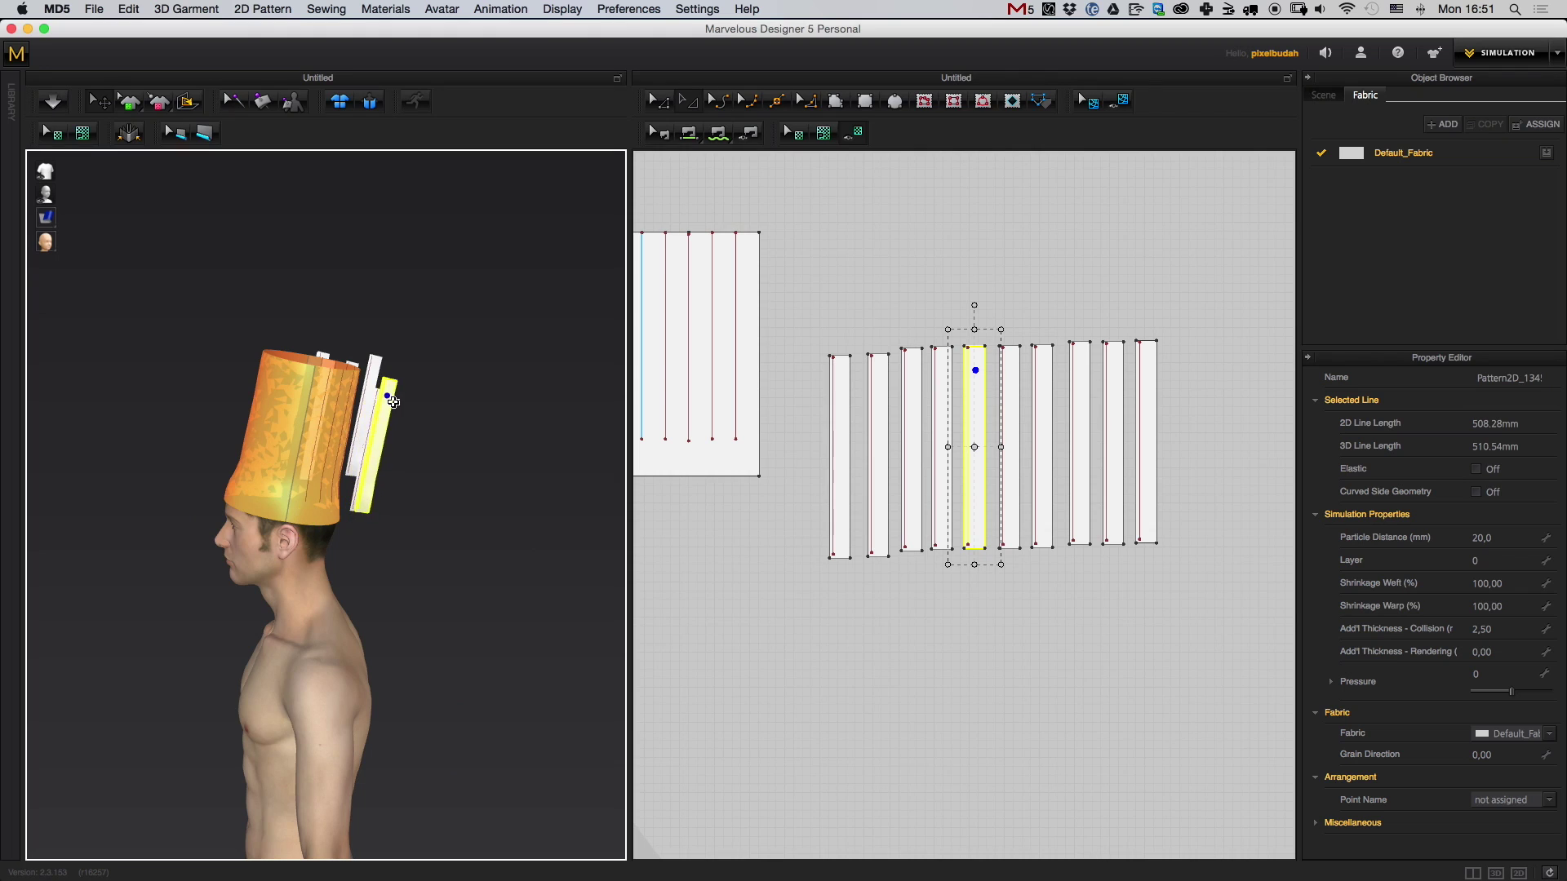
- Bring the seventh and eighth strips in 3D behind the hat, clear of its wall
{"action": "right_click_drag", "start_coordinate": [482, 465], "coordinate": [298, 563]}
{"action": "left_click_drag", "start_coordinate": [472, 493], "coordinate": [172, 593]}
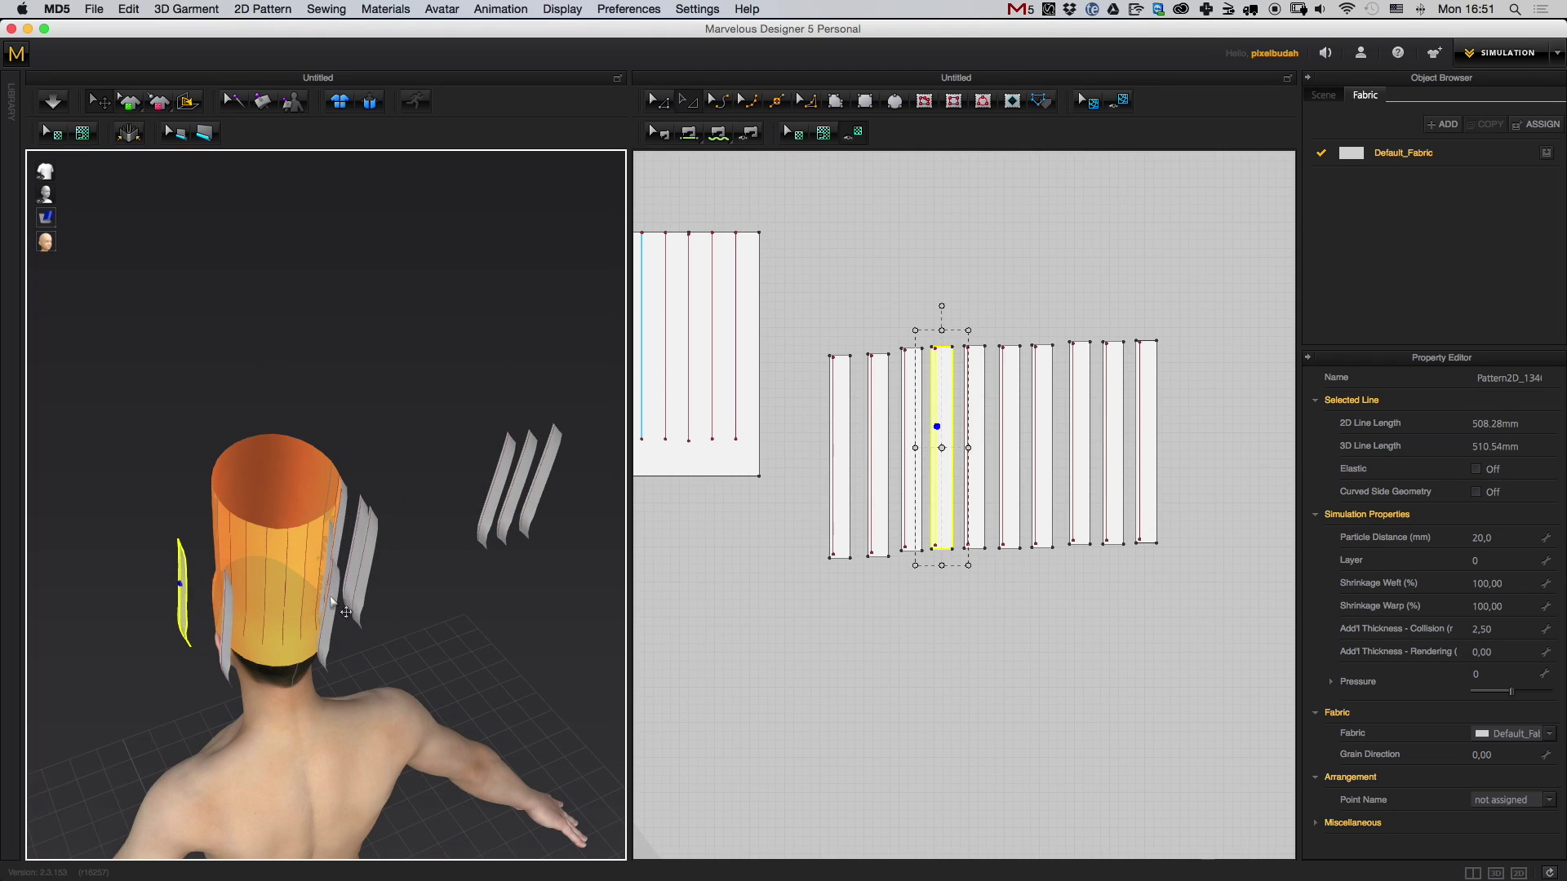
{"action": "right_click_drag", "start_coordinate": [424, 608], "coordinate": [551, 533]}
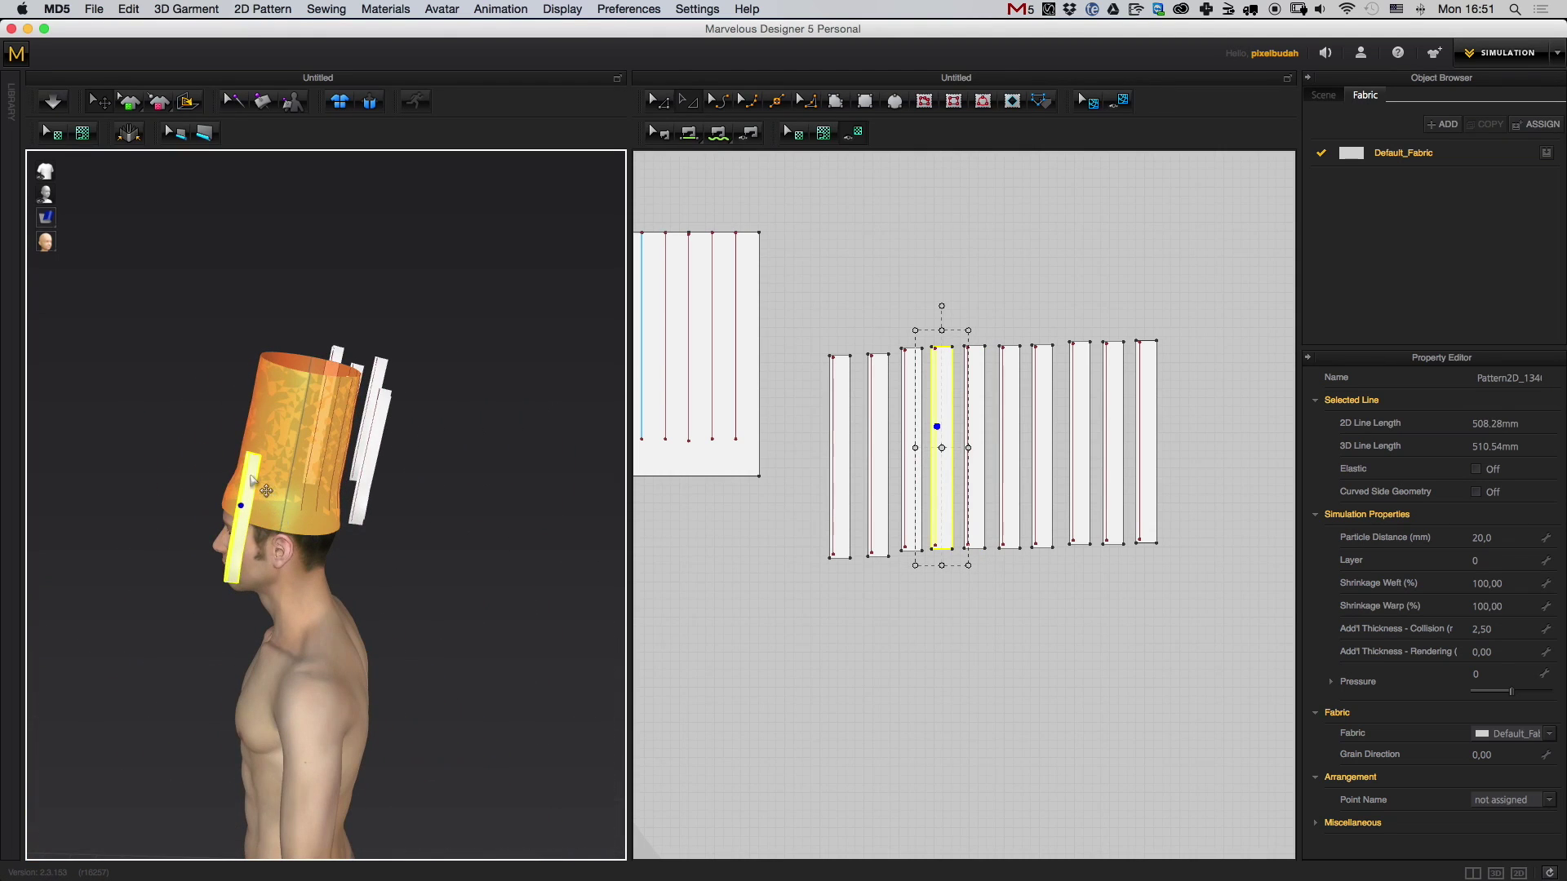
{"action": "left_click_drag", "start_coordinate": [251, 479], "coordinate": [417, 394]}
{"action": "right_click_drag", "start_coordinate": [489, 473], "coordinate": [348, 445]}
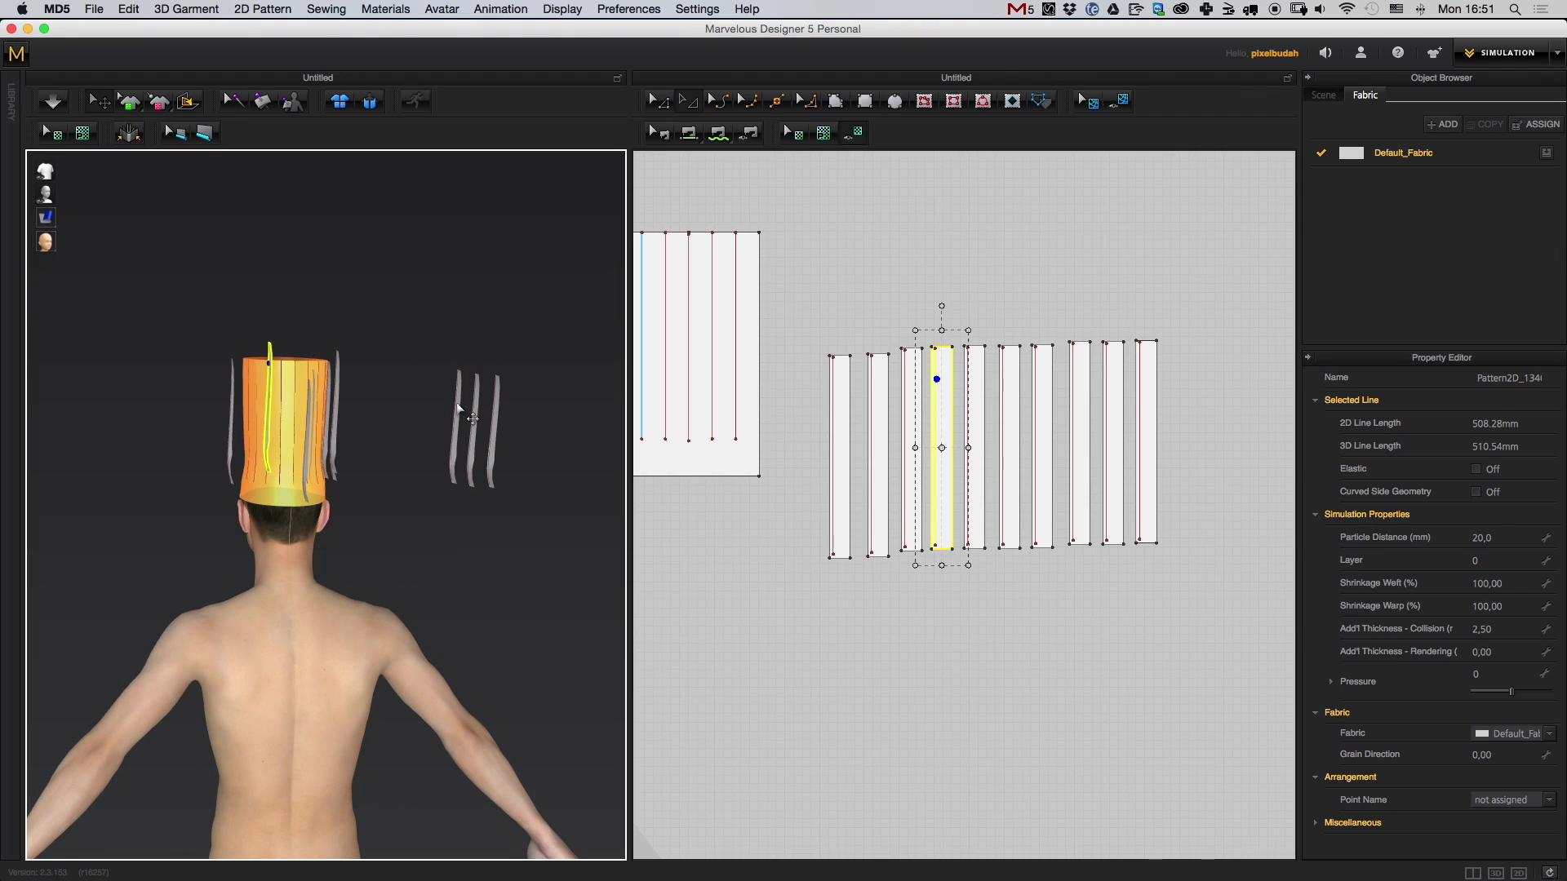
{"action": "left_click_drag", "start_coordinate": [458, 406], "coordinate": [217, 376]}
{"action": "right_click_drag", "start_coordinate": [384, 436], "coordinate": [514, 436]}
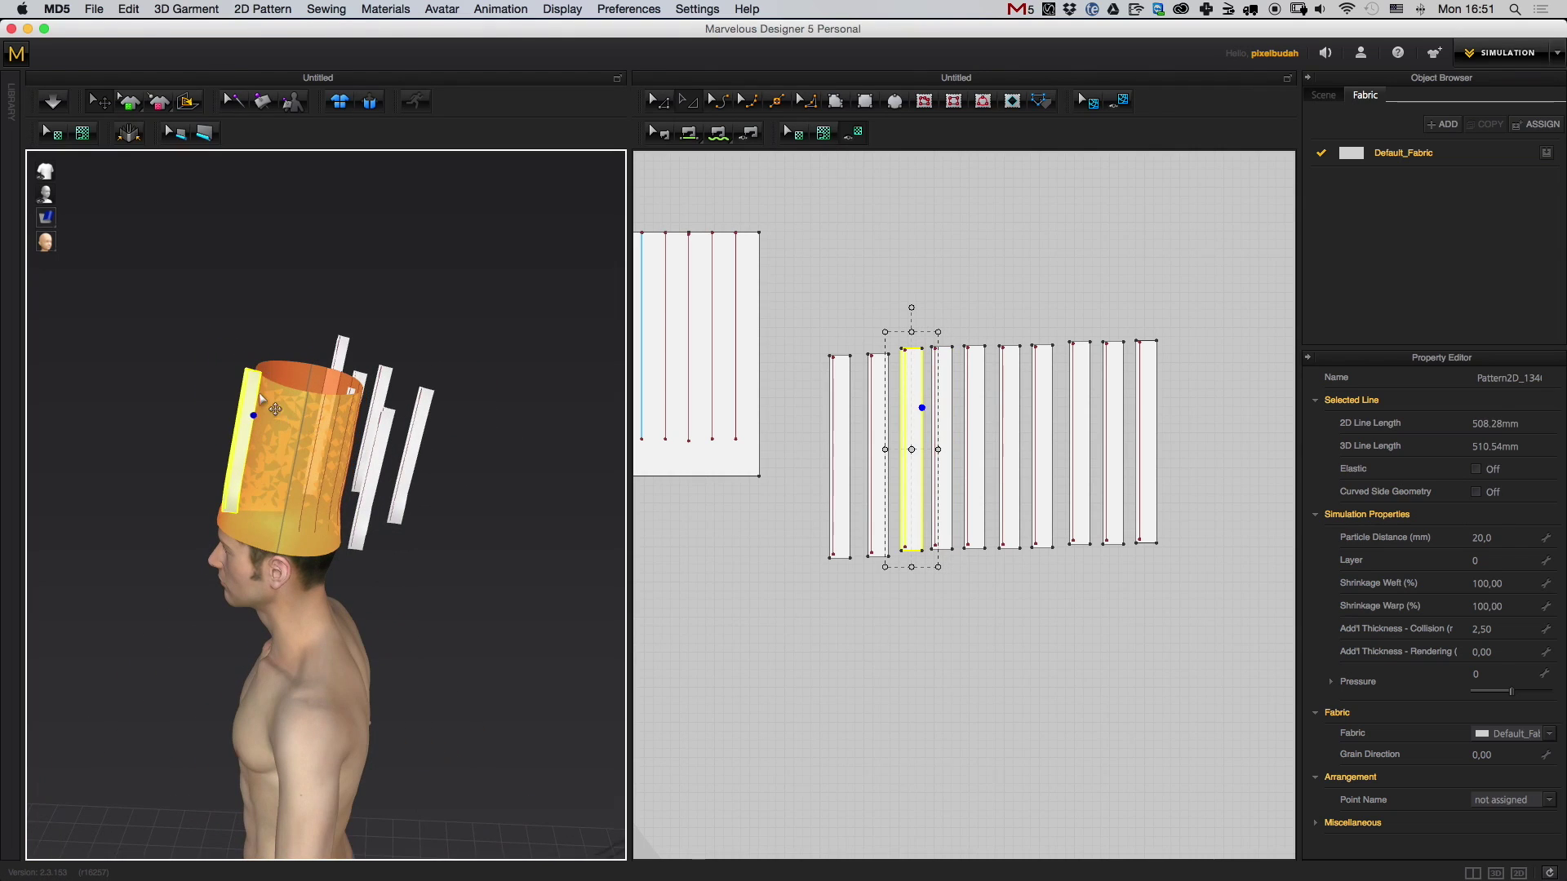
{"action": "left_click_drag", "start_coordinate": [262, 400], "coordinate": [465, 472]}
- Move the last two strips in 3D behind the hat, next to the other strips
{"action": "right_click_drag", "start_coordinate": [465, 472], "coordinate": [465, 437]}
{"action": "left_click", "coordinate": [349, 412]}
{"action": "left_click_drag", "start_coordinate": [228, 407], "coordinate": [226, 407]}
{"action": "right_click_drag", "start_coordinate": [371, 482], "coordinate": [519, 531]}
{"action": "left_click_drag", "start_coordinate": [307, 428], "coordinate": [363, 438]}
{"action": "right_click_drag", "start_coordinate": [482, 518], "coordinate": [362, 504]}
{"action": "left_click_drag", "start_coordinate": [495, 419], "coordinate": [193, 405]}
{"action": "right_click_drag", "start_coordinate": [290, 481], "coordinate": [400, 453]}
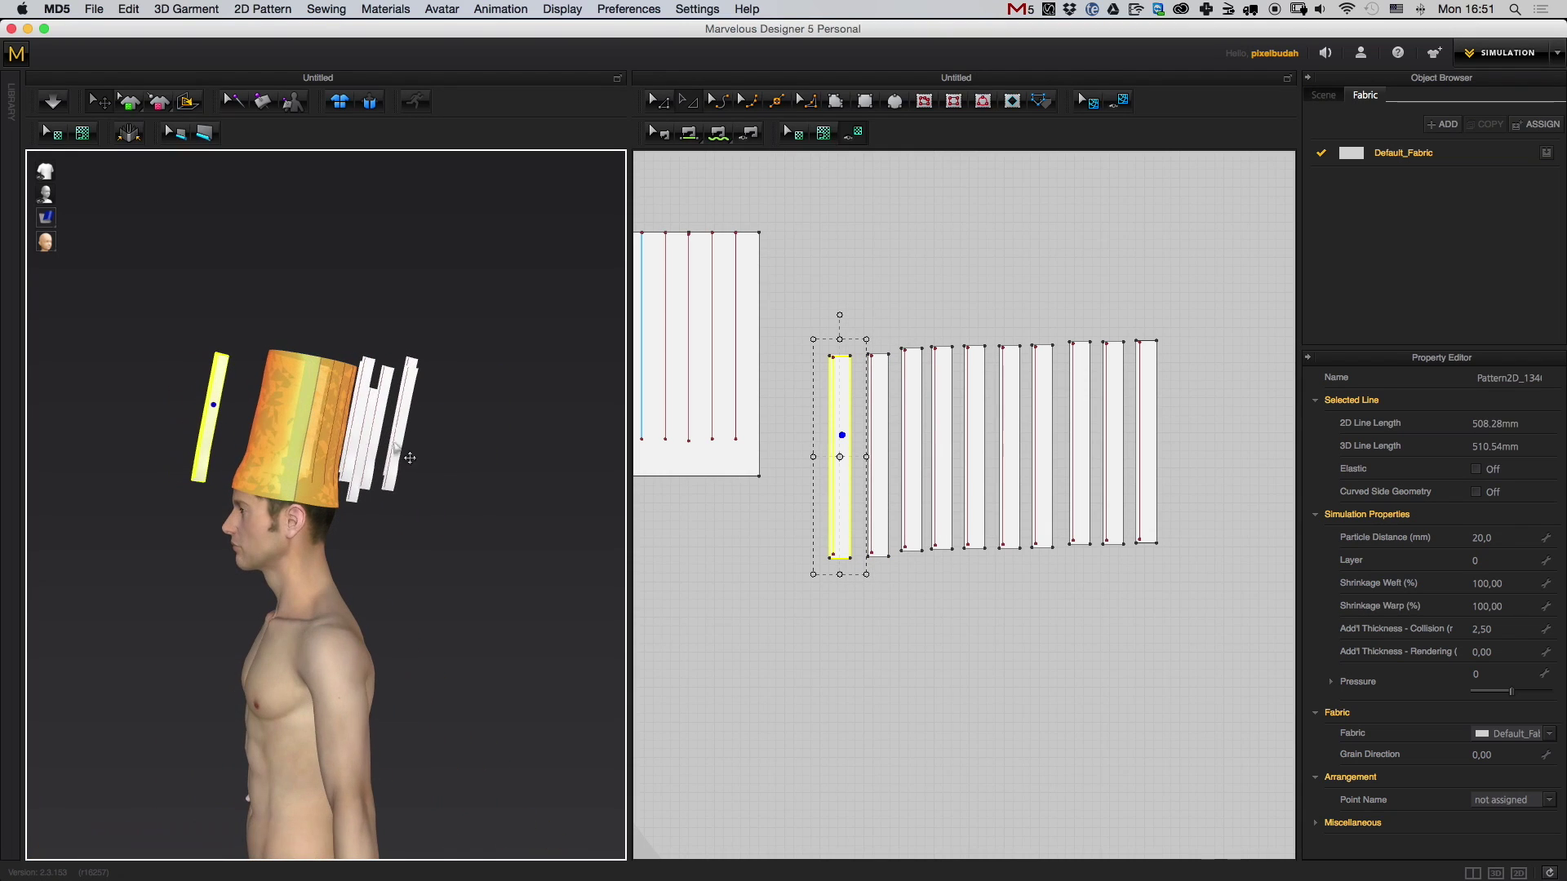
{"action": "left_click_drag", "start_coordinate": [219, 381], "coordinate": [410, 420]}
{"action": "right_click_drag", "start_coordinate": [466, 556], "coordinate": [529, 582]}
{"action": "middle_click_drag", "start_coordinate": [529, 582], "coordinate": [574, 633]}
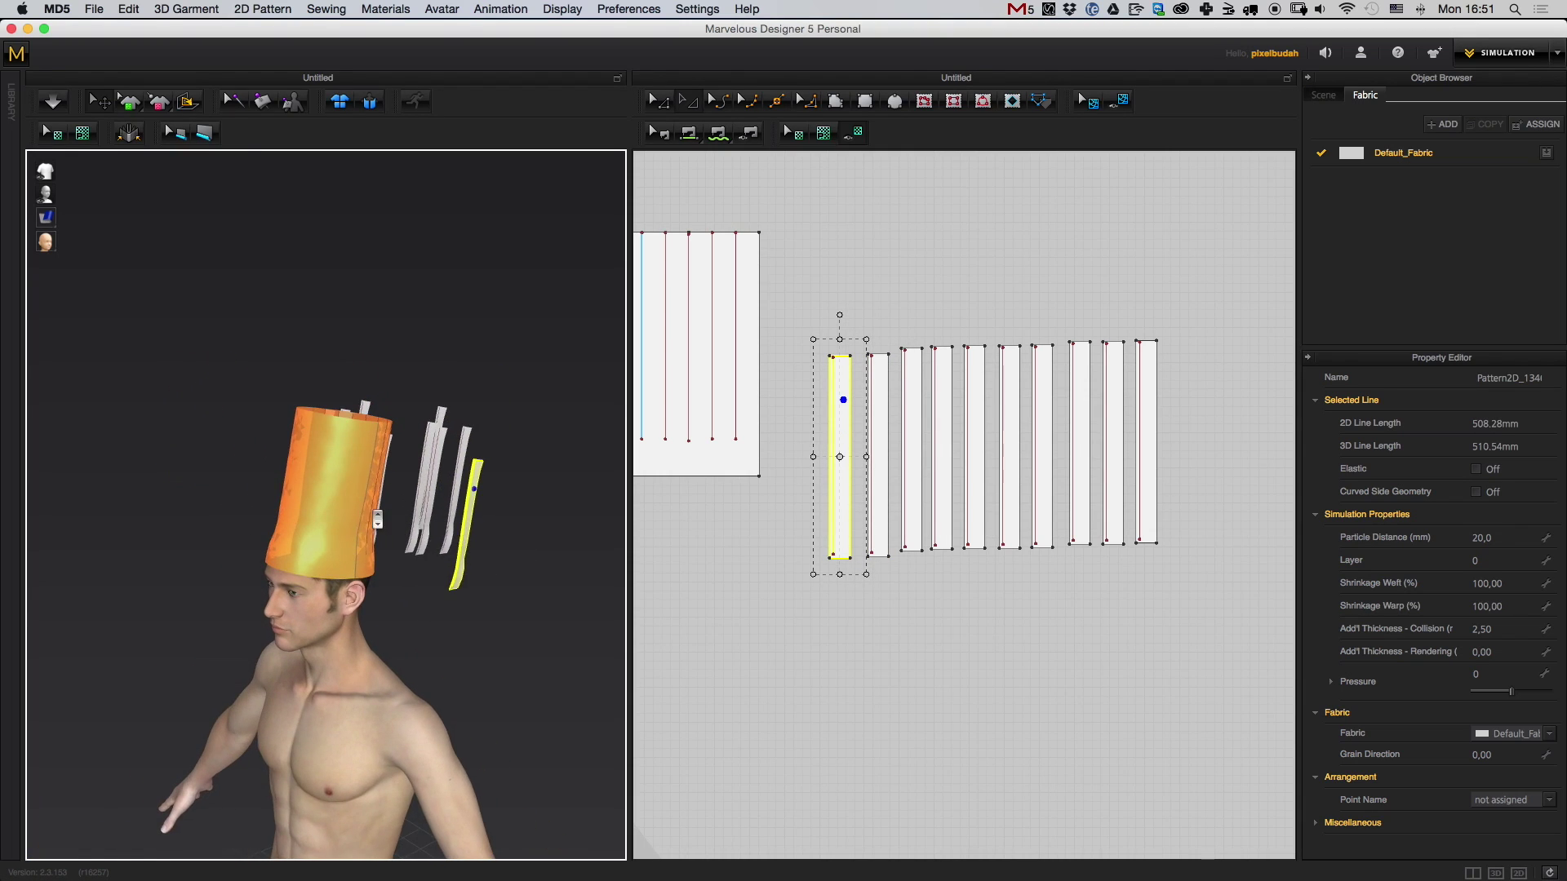
- Unstrengthen both large hat panels and clear the selection
{"action": "scroll", "coordinate": [351, 457], "scroll_direction": "up", "scroll_amount": 3}
{"action": "middle_click_drag", "start_coordinate": [351, 457], "coordinate": [487, 481]}
{"action": "mouse_move", "coordinate": [785, 356]}
{"action": "middle_mouse_down"}
{"action": "mouse_move", "coordinate": [1171, 285]}
{"action": "mouse_move", "coordinate": [1123, 319]}
{"action": "middle_mouse_up"}
{"action": "scroll", "coordinate": [1159, 290], "scroll_direction": "down", "scroll_amount": 3}
{"action": "left_click_drag", "start_coordinate": [1094, 271], "coordinate": [665, 587]}
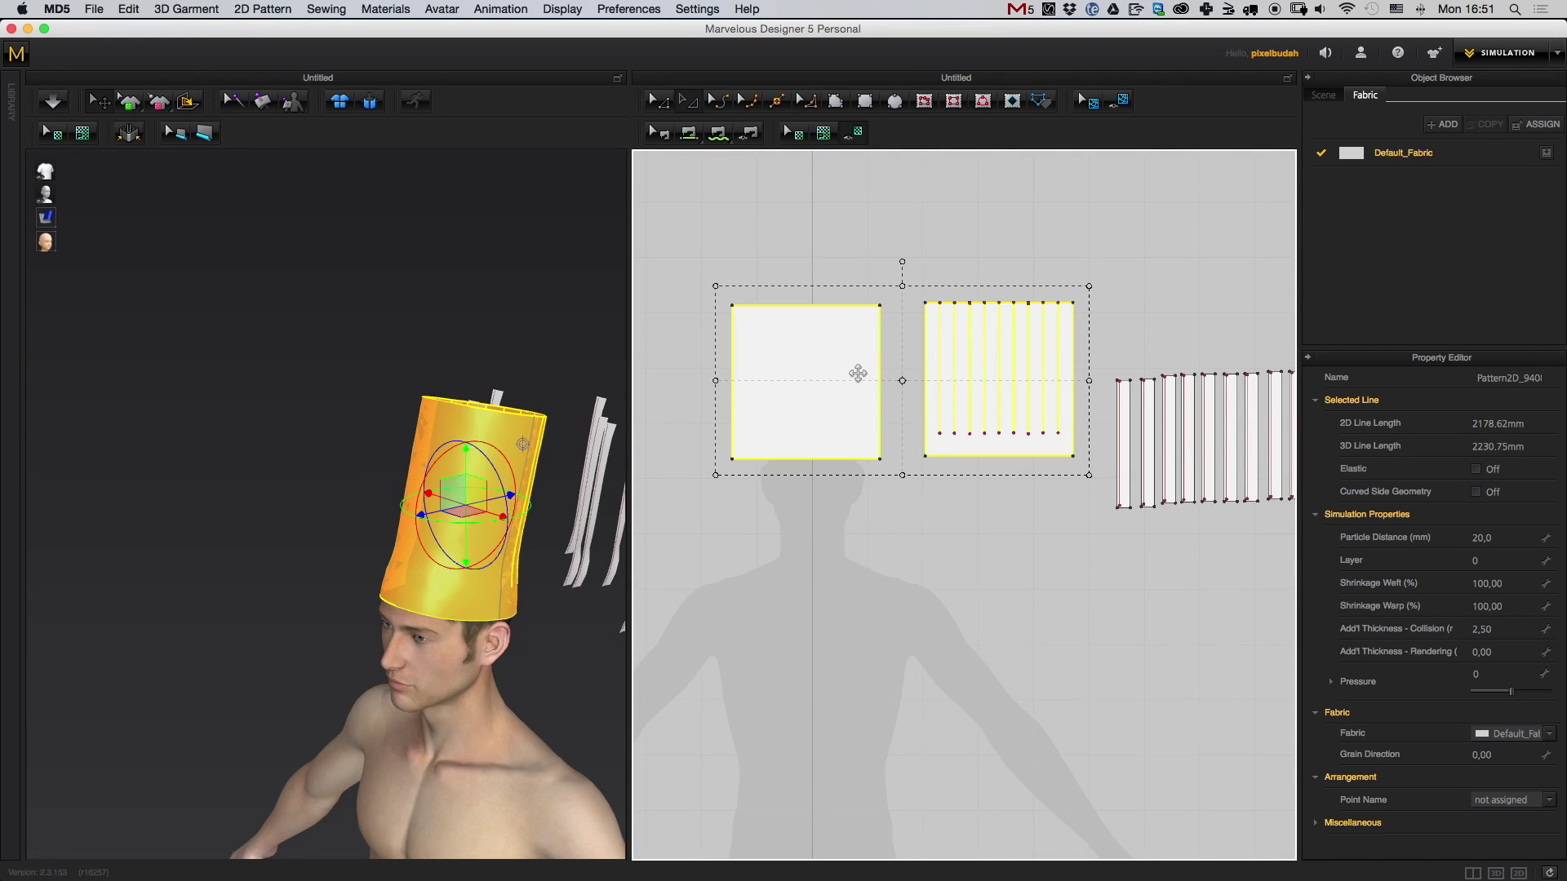
{"action": "right_click", "coordinate": [853, 366]}
{"action": "left_click", "coordinate": [920, 691]}
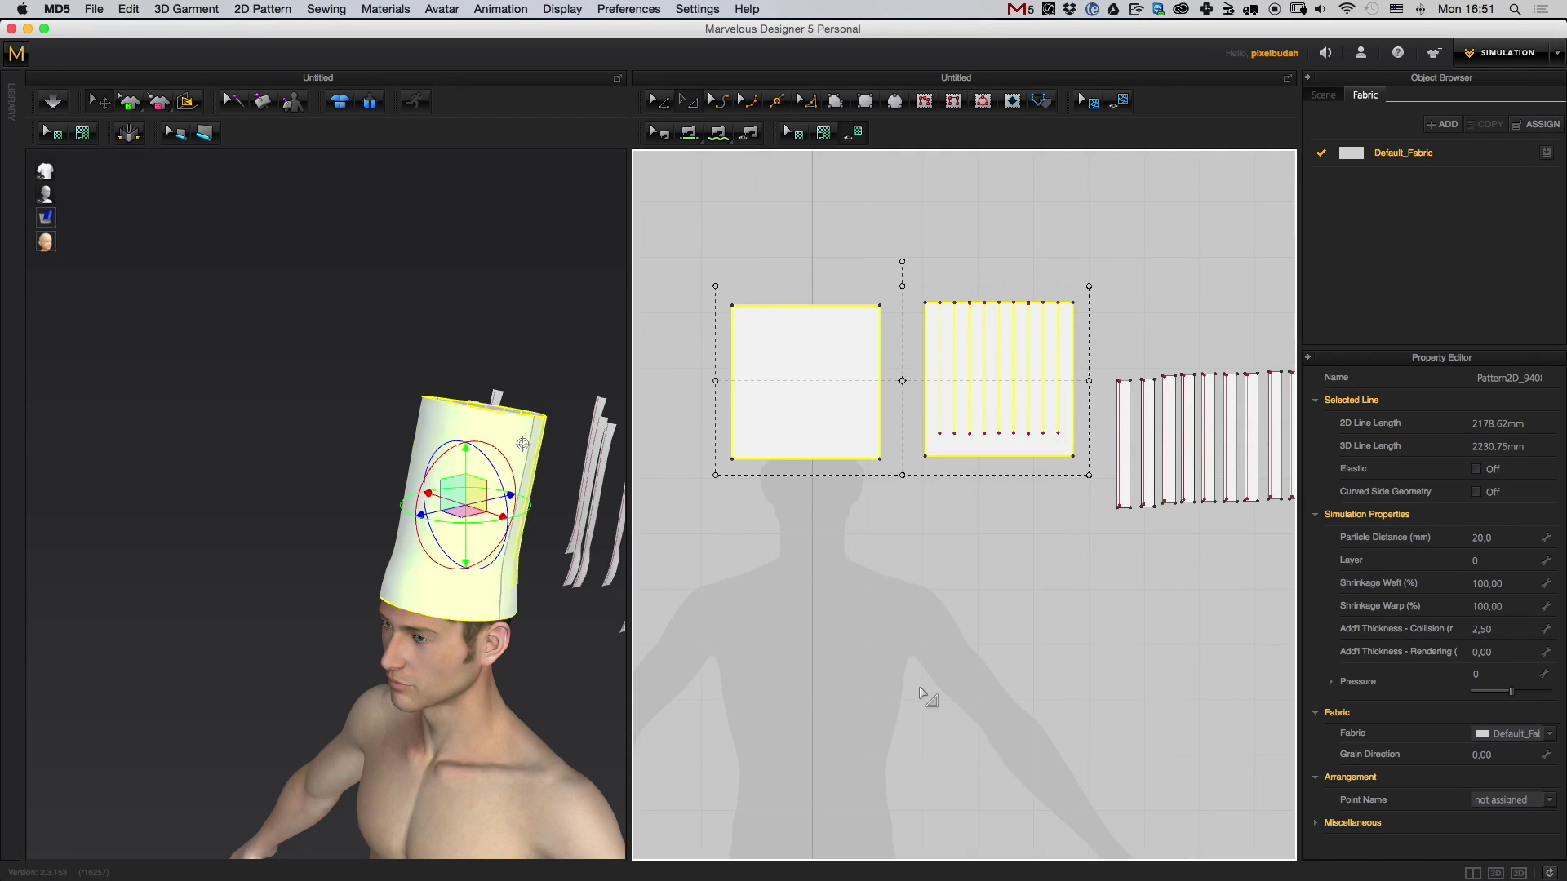
{"action": "left_click", "coordinate": [584, 692]}
- Select all ten strips in the 2D layout and move them up level with the panel carrying the internal lines
{"action": "right_click_drag", "start_coordinate": [584, 692], "coordinate": [388, 633]}
{"action": "right_click_drag", "start_coordinate": [515, 627], "coordinate": [435, 645]}
{"action": "scroll", "coordinate": [435, 644], "scroll_direction": "up", "scroll_amount": 1}
{"action": "middle_click_drag", "start_coordinate": [1179, 616], "coordinate": [1021, 600]}
{"action": "scroll", "coordinate": [1020, 600], "scroll_direction": "down", "scroll_amount": 1}
{"action": "middle_click_drag", "start_coordinate": [981, 543], "coordinate": [947, 527]}
{"action": "scroll", "coordinate": [1025, 665], "scroll_direction": "up", "scroll_amount": 5}
{"action": "middle_click_drag", "start_coordinate": [1020, 474], "coordinate": [1011, 570]}
{"action": "middle_click_drag", "start_coordinate": [904, 523], "coordinate": [990, 522]}
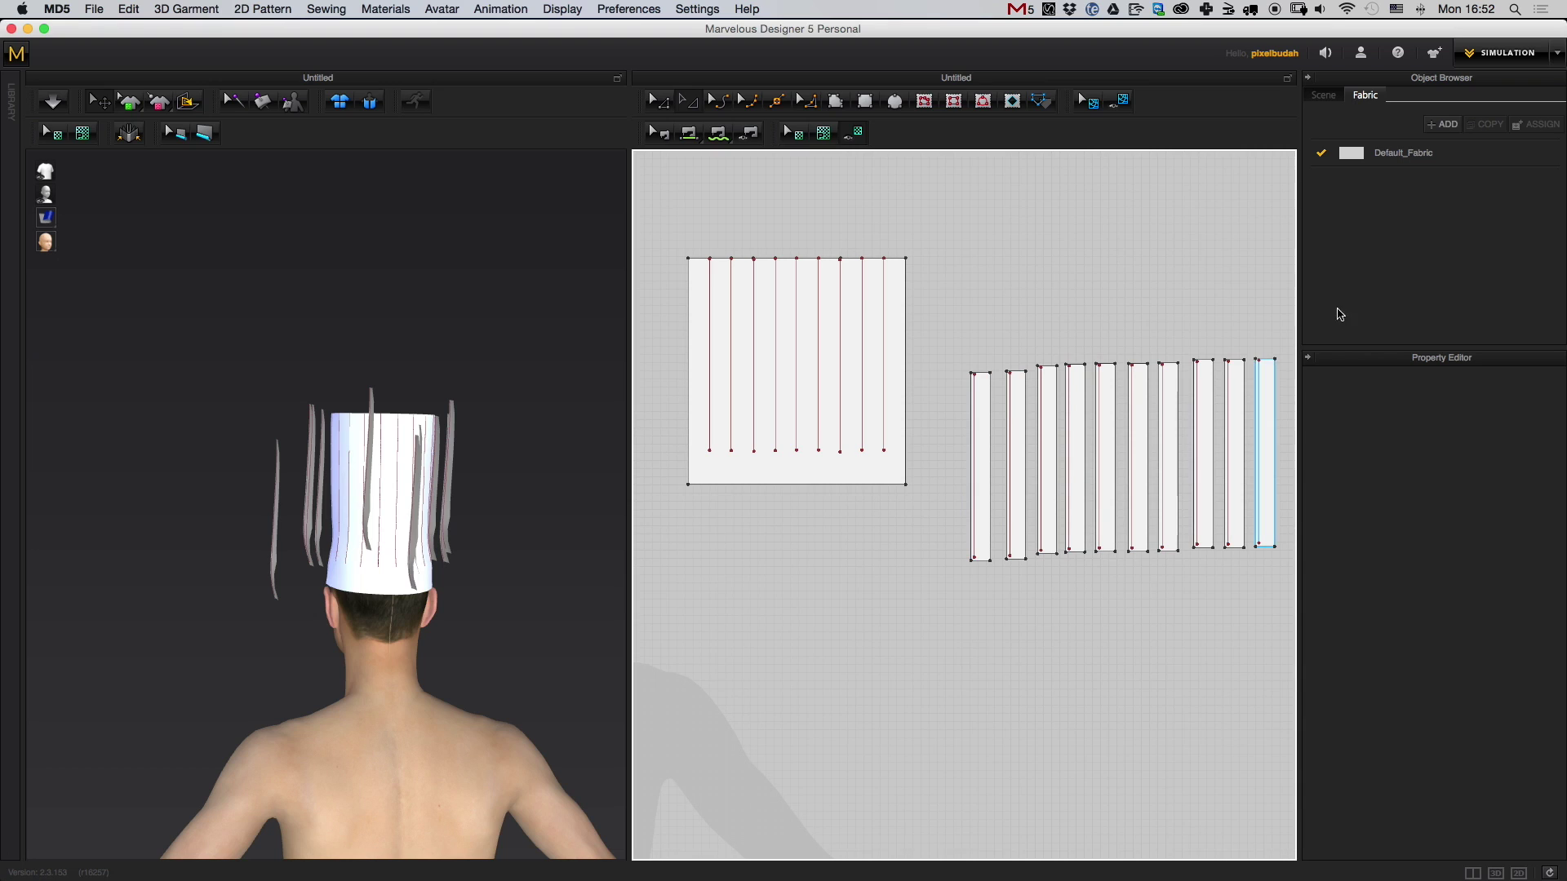
{"action": "middle_click_drag", "start_coordinate": [1261, 348], "coordinate": [1254, 340]}
{"action": "left_click_drag", "start_coordinate": [959, 672], "coordinate": [957, 670]}
{"action": "left_click_drag", "start_coordinate": [979, 425], "coordinate": [959, 303]}
{"action": "left_click", "coordinate": [985, 208]}
{"action": "middle_click_drag", "start_coordinate": [940, 277], "coordinate": [984, 309]}
{"action": "middle_click_drag", "start_coordinate": [932, 358], "coordinate": [875, 333]}
- Sew the left edges of the four rightmost strips to the four rightmost internal lines of the large panel with Segment Sewing
{"action": "left_click", "coordinate": [689, 134]}
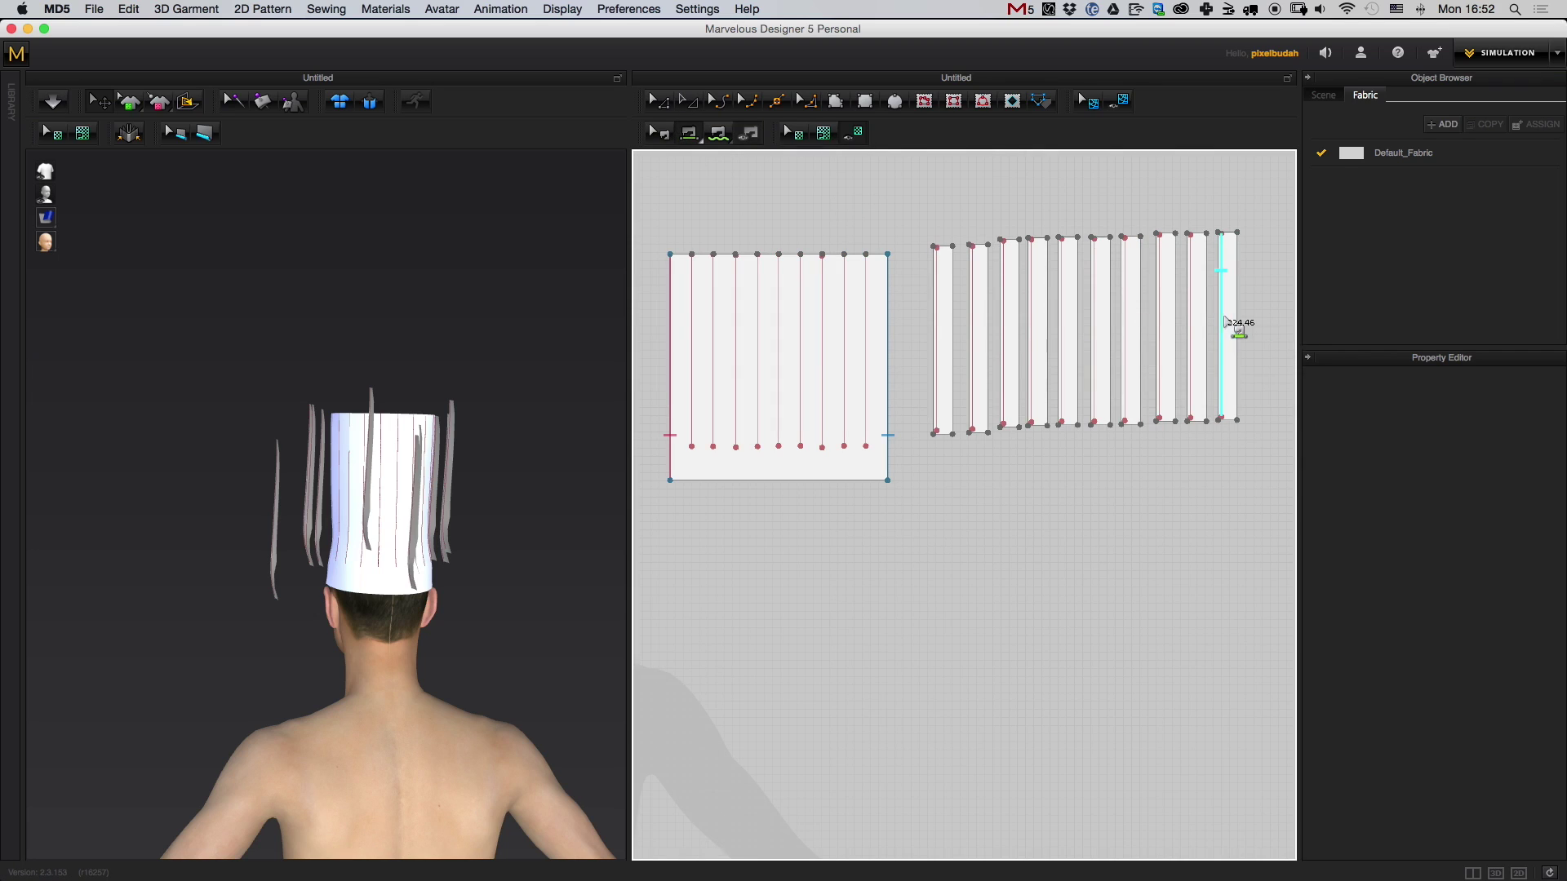
{"action": "left_click", "coordinate": [866, 311]}
{"action": "left_click", "coordinate": [1194, 334]}
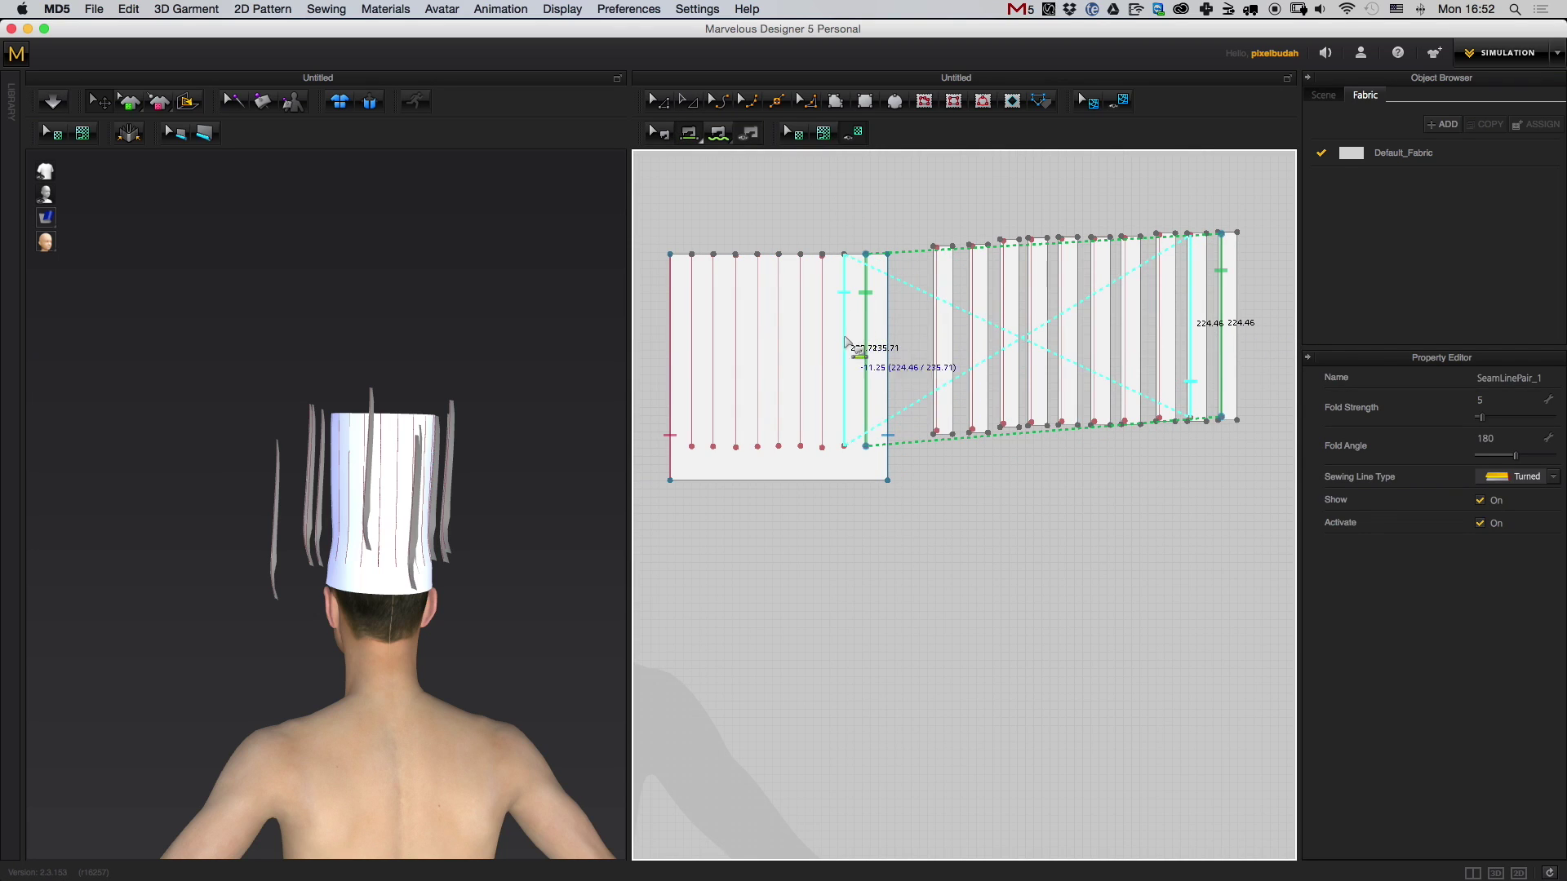
{"action": "left_click", "coordinate": [898, 372]}
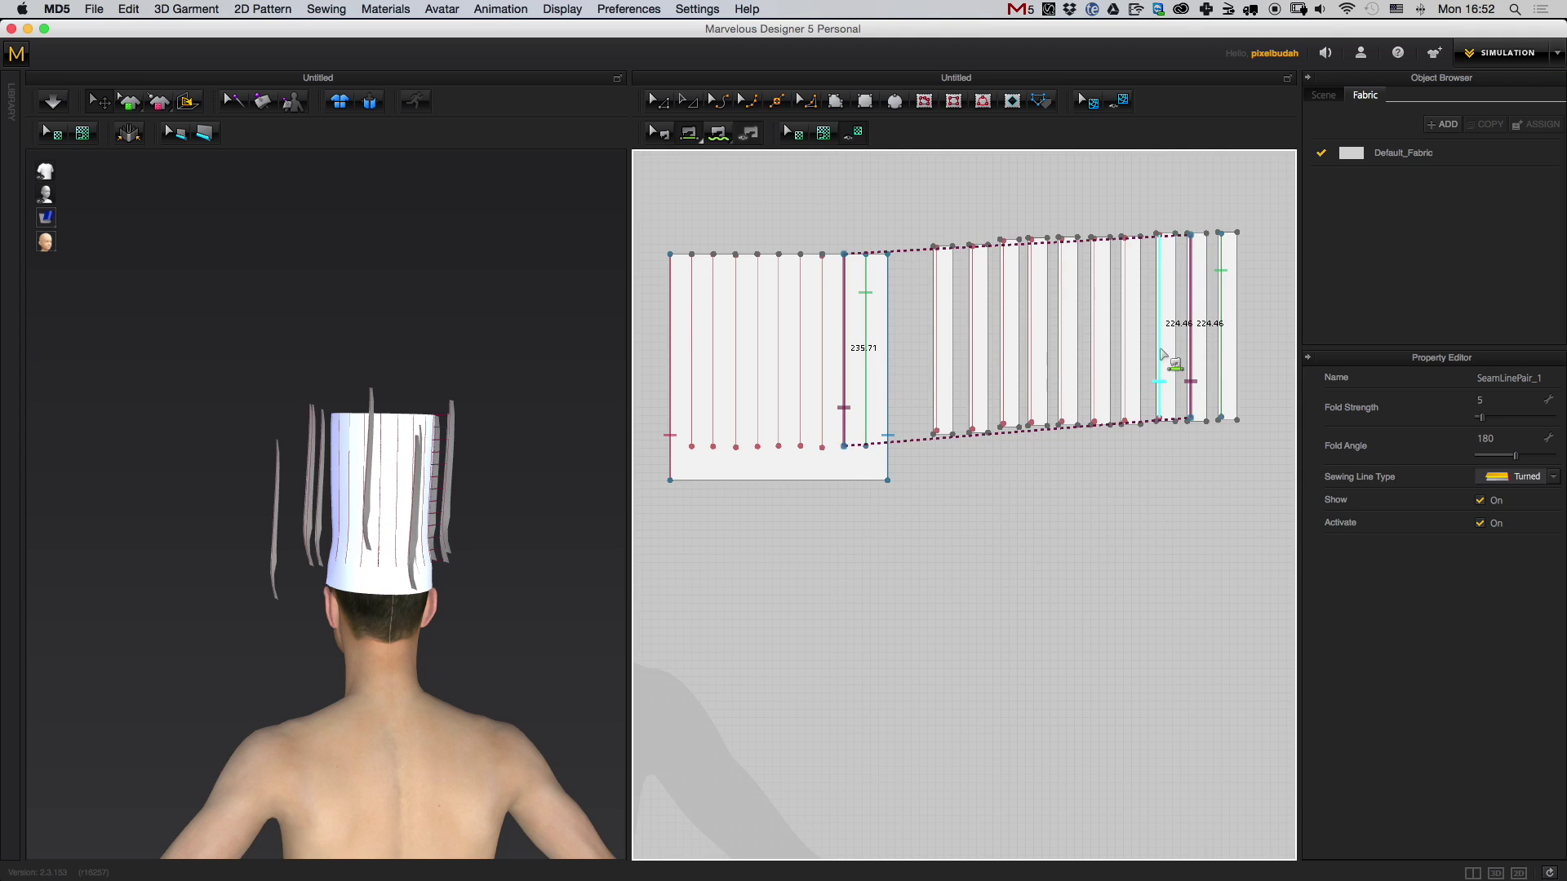
{"action": "left_click", "coordinate": [825, 397]}
{"action": "left_click", "coordinate": [1125, 379]}
{"action": "left_click", "coordinate": [802, 404]}
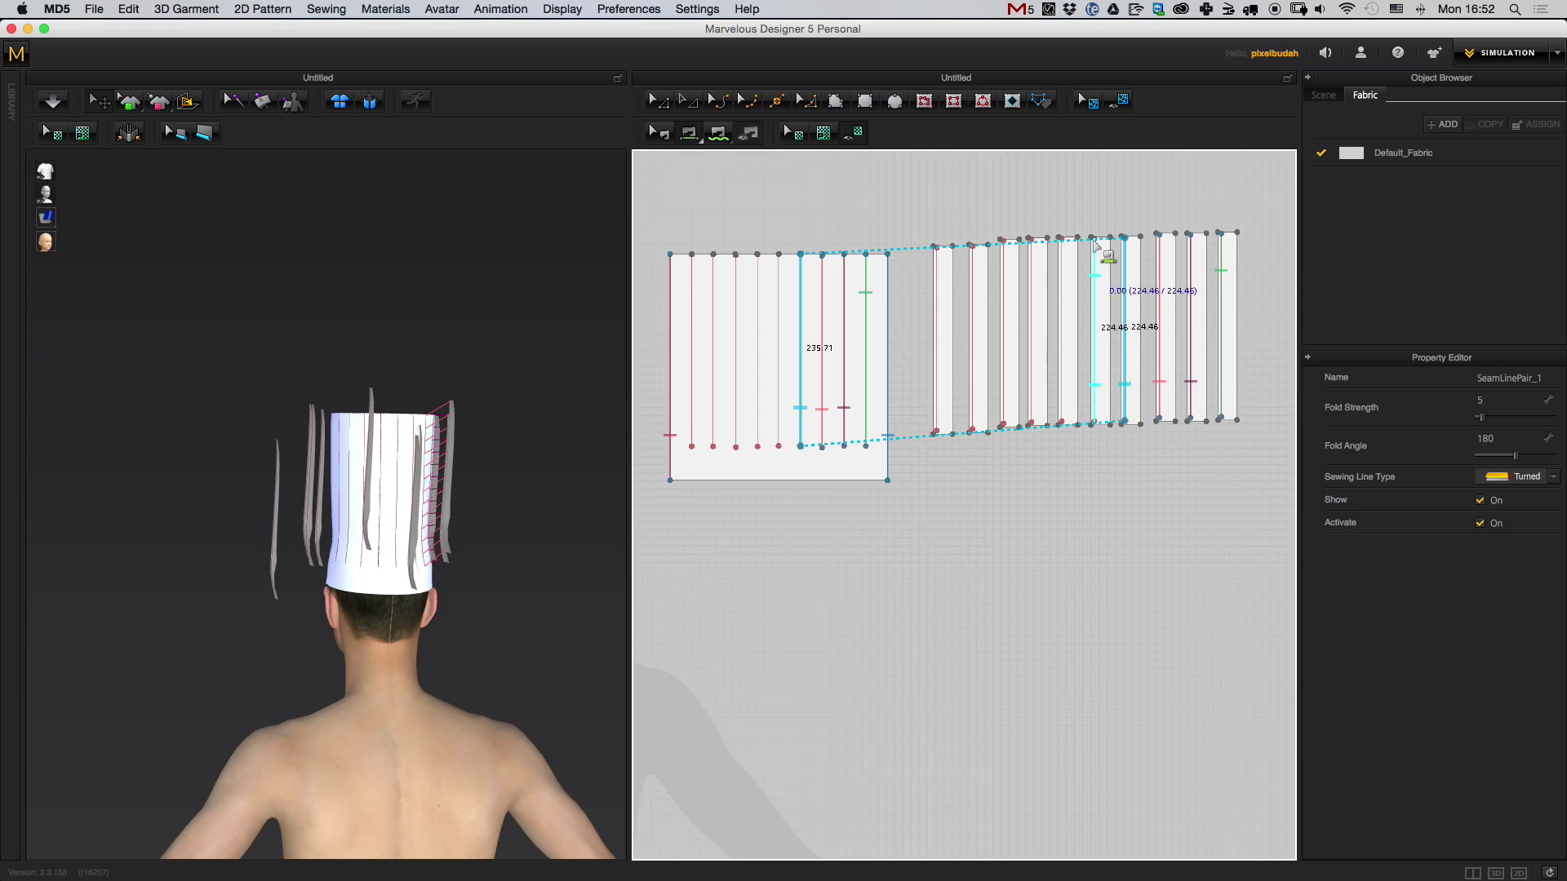
- Sew the next five strips one by one to the five remaining internal lines of the panel, working from right to left
{"action": "left_click", "coordinate": [779, 376]}
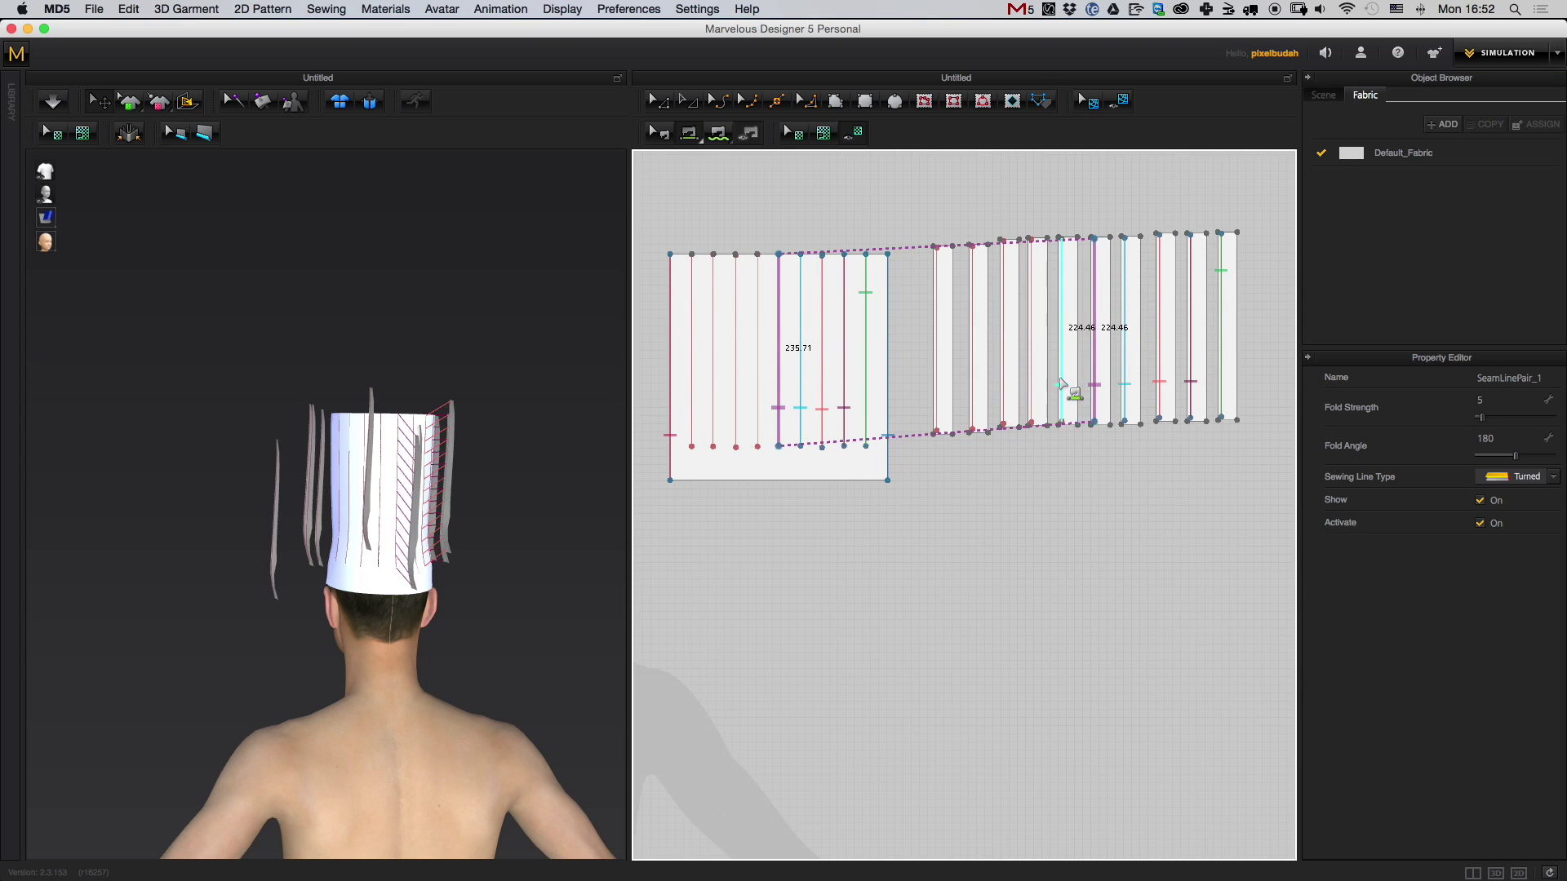
{"action": "left_click", "coordinate": [1062, 384]}
{"action": "left_click", "coordinate": [760, 390]}
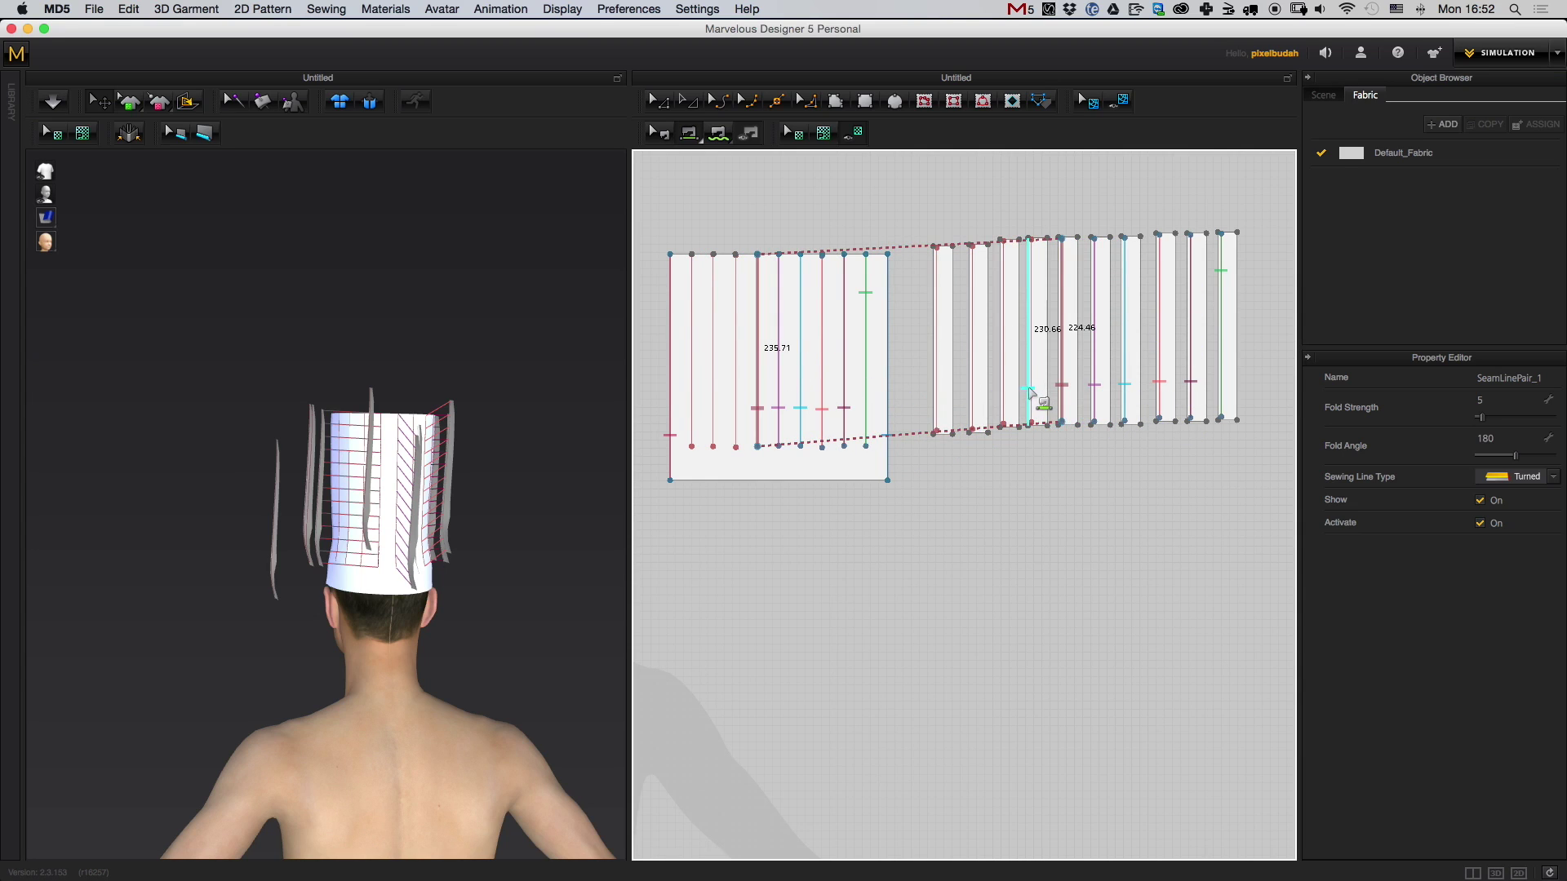
{"action": "left_click", "coordinate": [1032, 398]}
{"action": "left_click", "coordinate": [753, 417]}
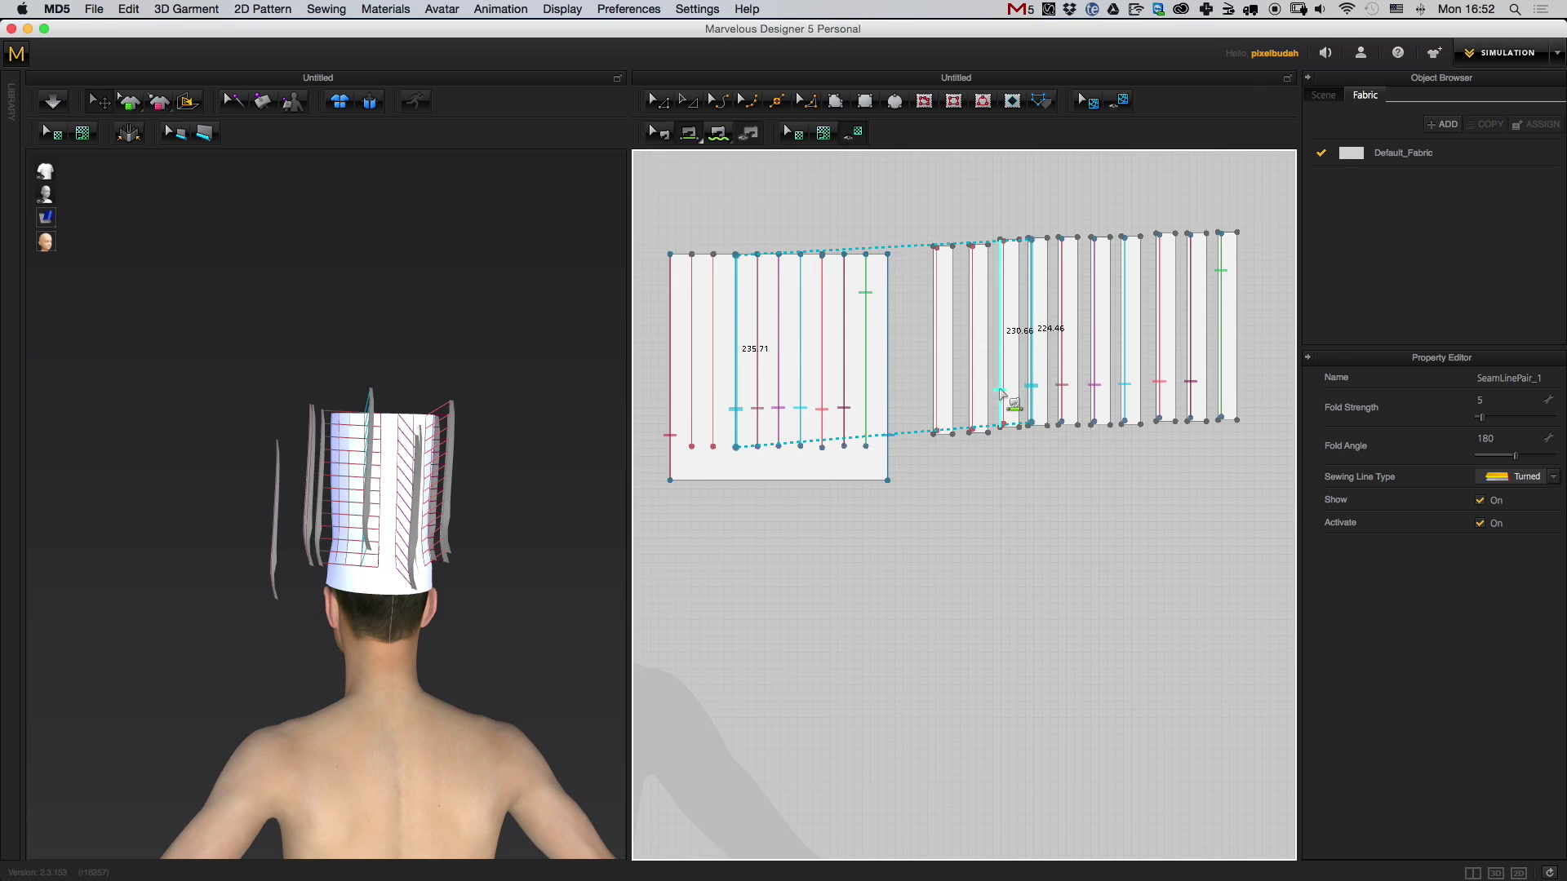
{"action": "left_click", "coordinate": [715, 429]}
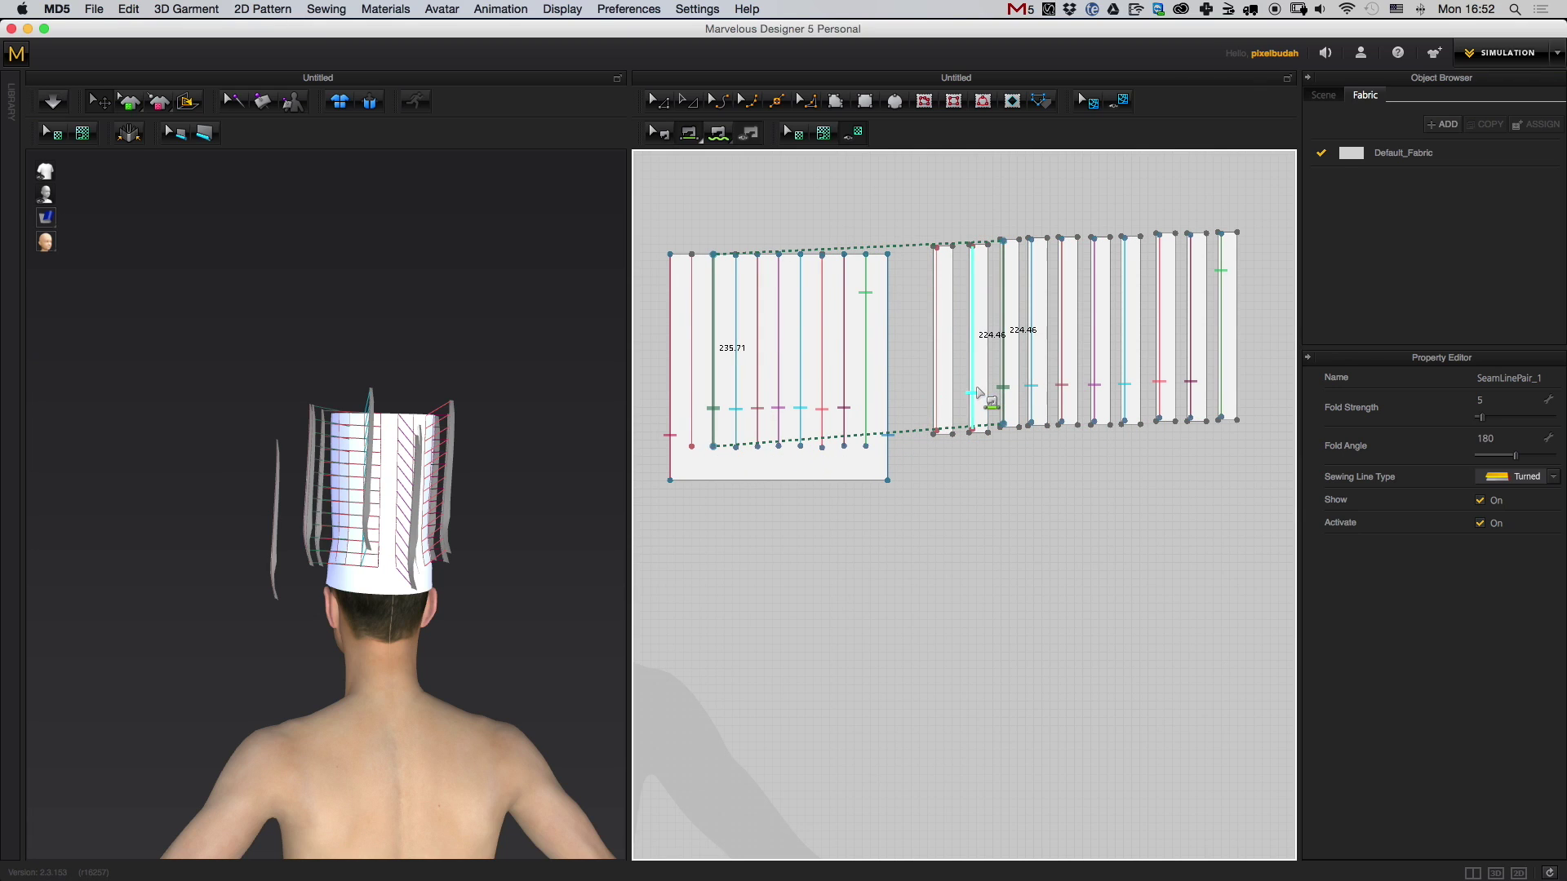
{"action": "left_click", "coordinate": [693, 413]}
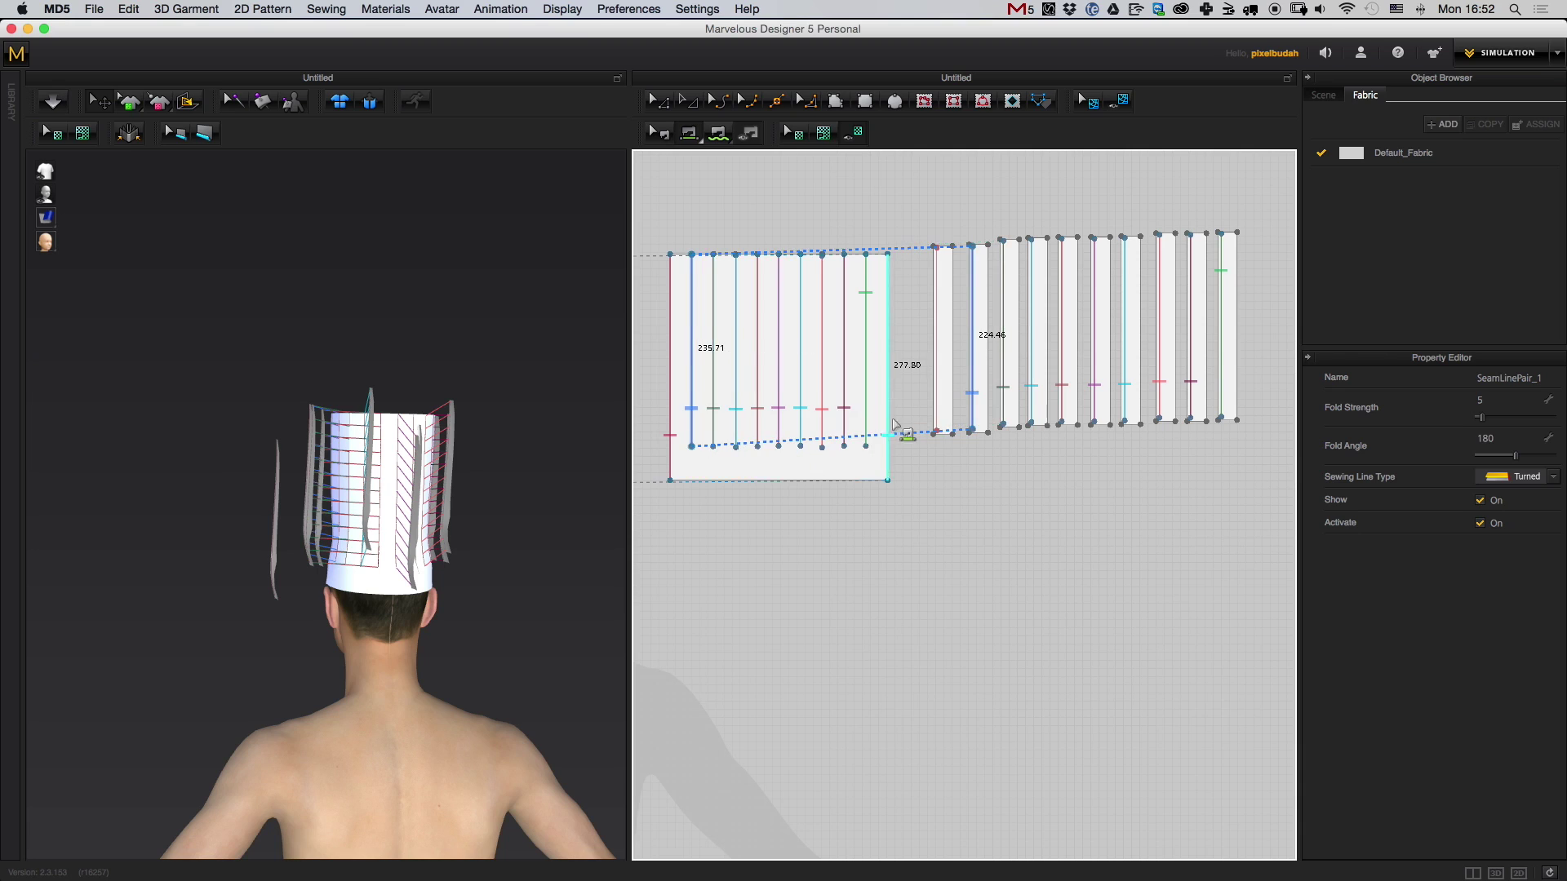
- Delete the unsewn leftmost strip that has no matching internal line
{"action": "middle_click_drag", "start_coordinate": [935, 414], "coordinate": [1030, 402]}
{"action": "scroll", "coordinate": [1029, 408], "scroll_direction": "up", "scroll_amount": 3}
{"action": "middle_click_drag", "start_coordinate": [1030, 478], "coordinate": [1024, 605]}
{"action": "middle_click_drag", "start_coordinate": [808, 382], "coordinate": [768, 241]}
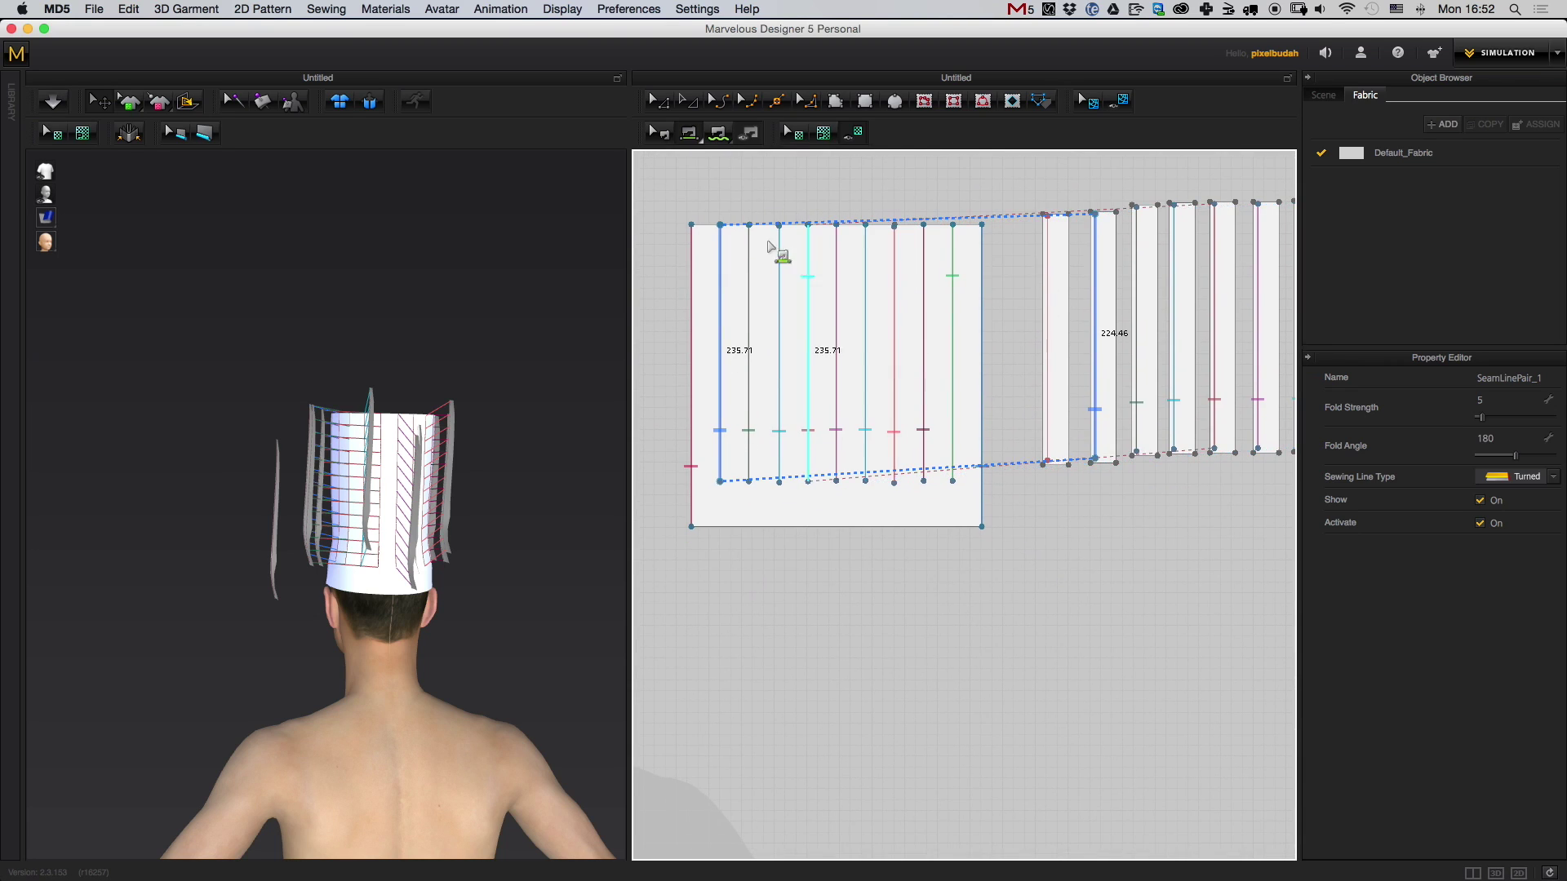
{"action": "left_click", "coordinate": [691, 103]}
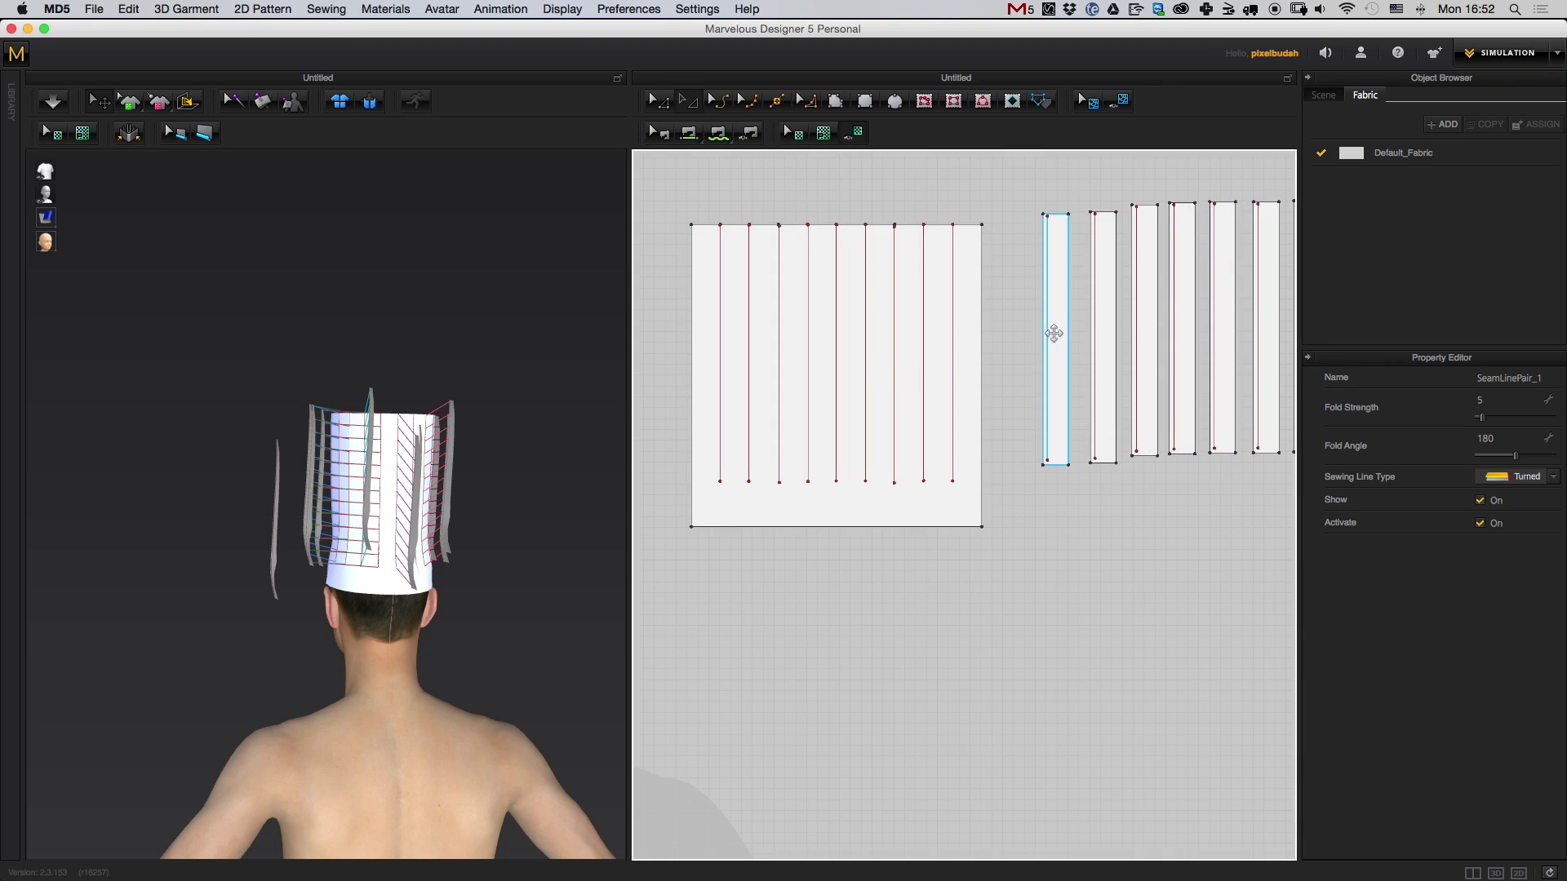
{"action": "left_click", "coordinate": [1054, 338]}
{"action": "middle_click_drag", "start_coordinate": [1070, 371], "coordinate": [1052, 380]}
{"action": "key", "text": "Delete"}
- Simulate the sewn strips on the hat and pull the twisted strip at the middle of the back outward
{"action": "key", "text": "space"}
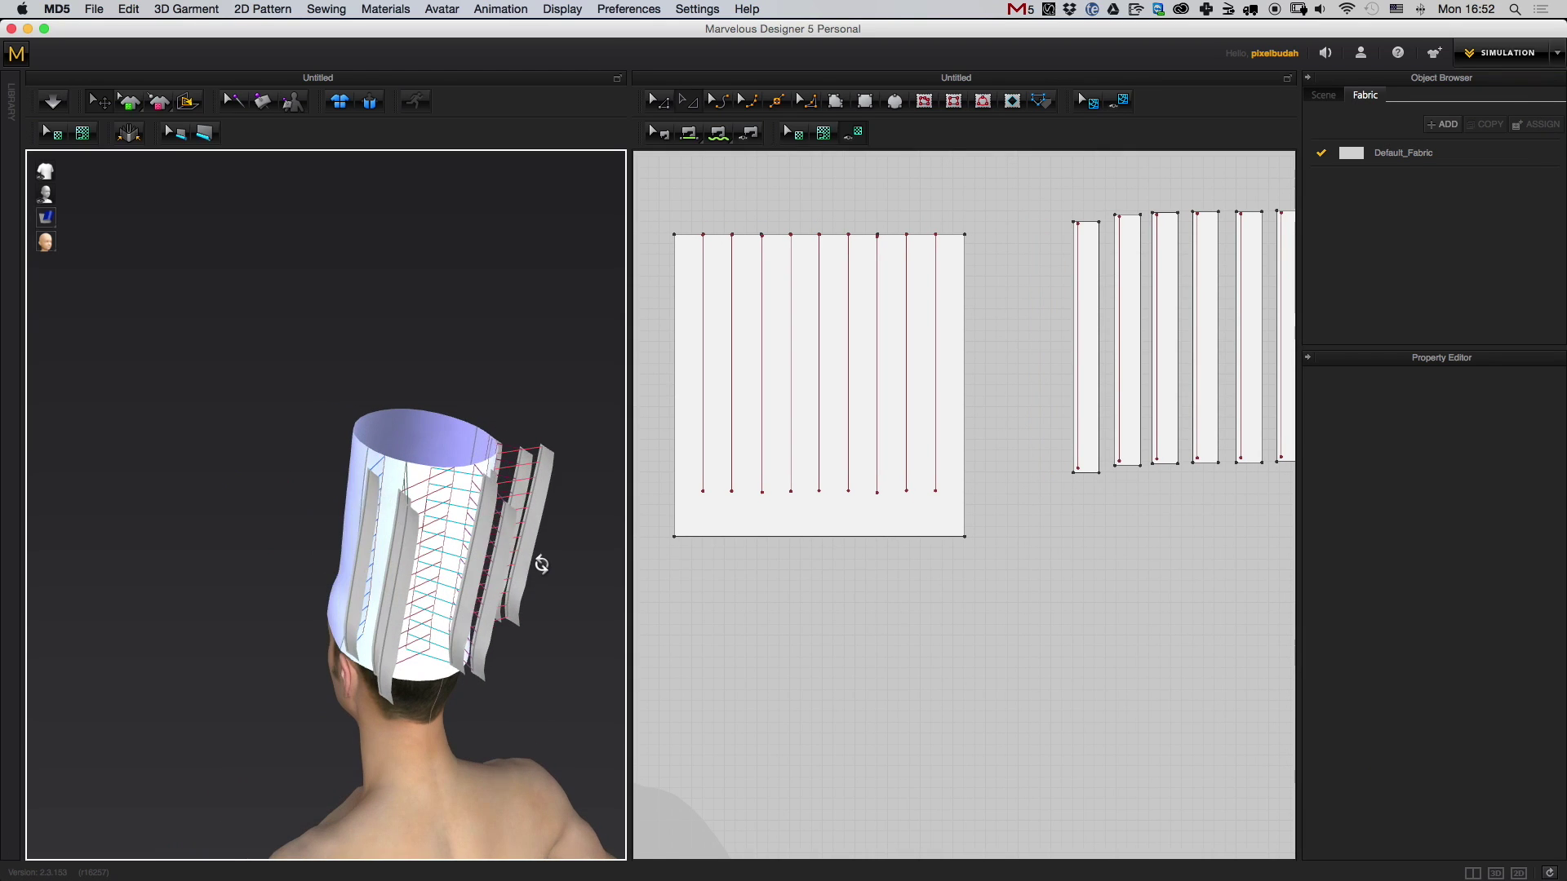
{"action": "key", "text": "8"}
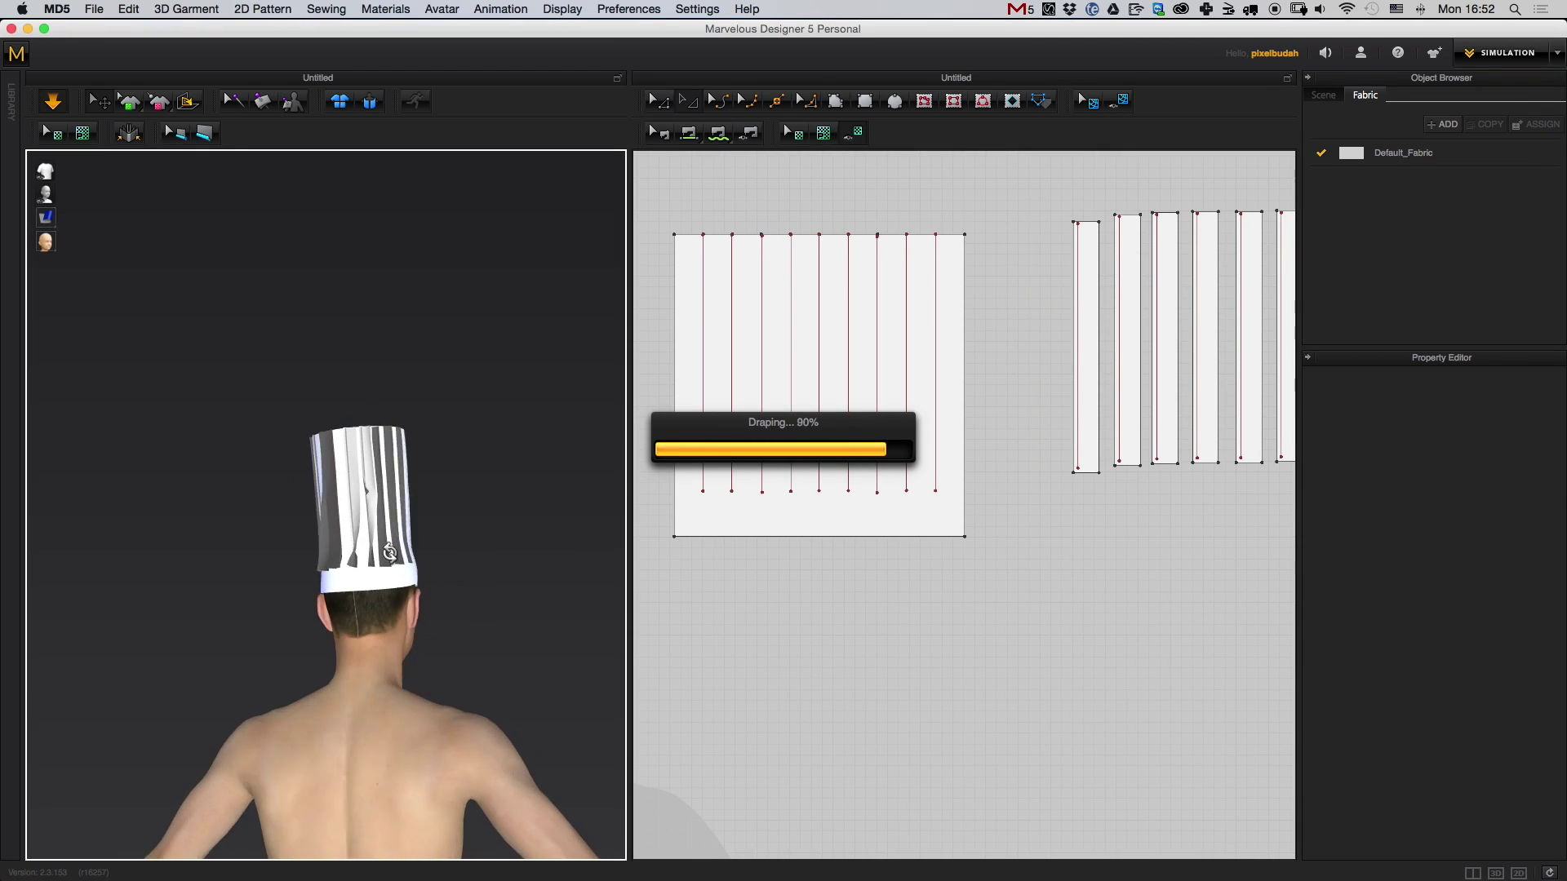
{"action": "right_click_drag", "start_coordinate": [449, 551], "coordinate": [444, 605]}
{"action": "scroll", "coordinate": [466, 668], "scroll_direction": "up", "scroll_amount": 5}
{"action": "right_click_drag", "start_coordinate": [466, 669], "coordinate": [350, 553]}
{"action": "left_click", "coordinate": [343, 555]}
{"action": "left_click_drag", "start_coordinate": [408, 598], "coordinate": [457, 710]}
{"action": "left_click", "coordinate": [340, 707]}
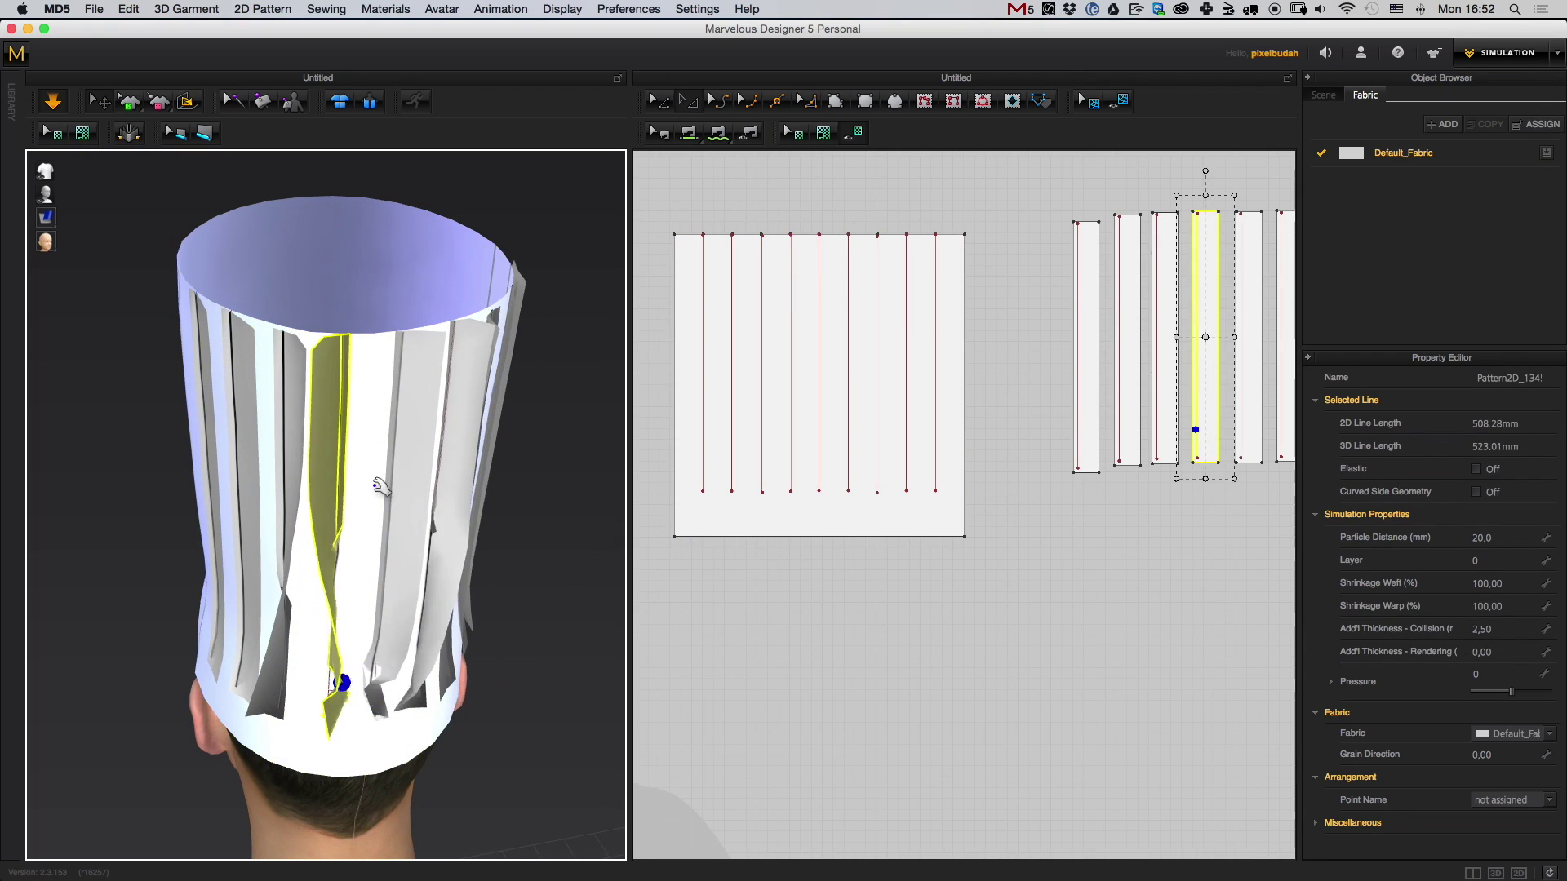
{"action": "left_click_drag", "start_coordinate": [329, 431], "coordinate": [420, 499]}
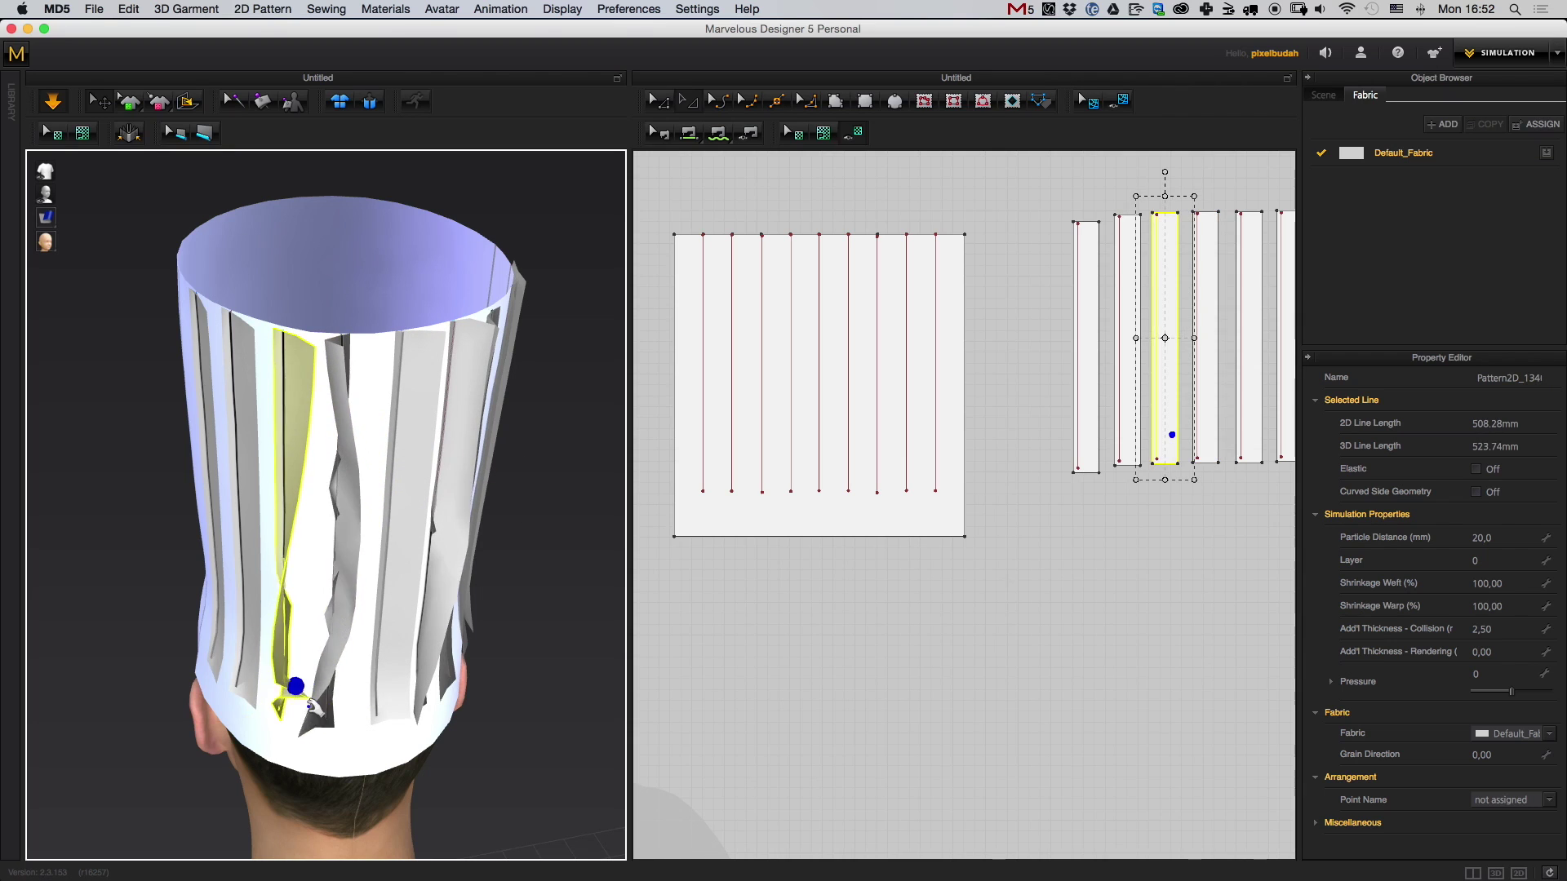
- Pull the third remaining strip in 3D well away from the back of the hat and rerun the simulation
{"action": "right_click_drag", "start_coordinate": [314, 707], "coordinate": [540, 499]}
{"action": "right_click_drag", "start_coordinate": [379, 570], "coordinate": [371, 589]}
{"action": "left_click_drag", "start_coordinate": [339, 552], "coordinate": [592, 579]}
{"action": "scroll", "coordinate": [592, 580], "scroll_direction": "down", "scroll_amount": 10}
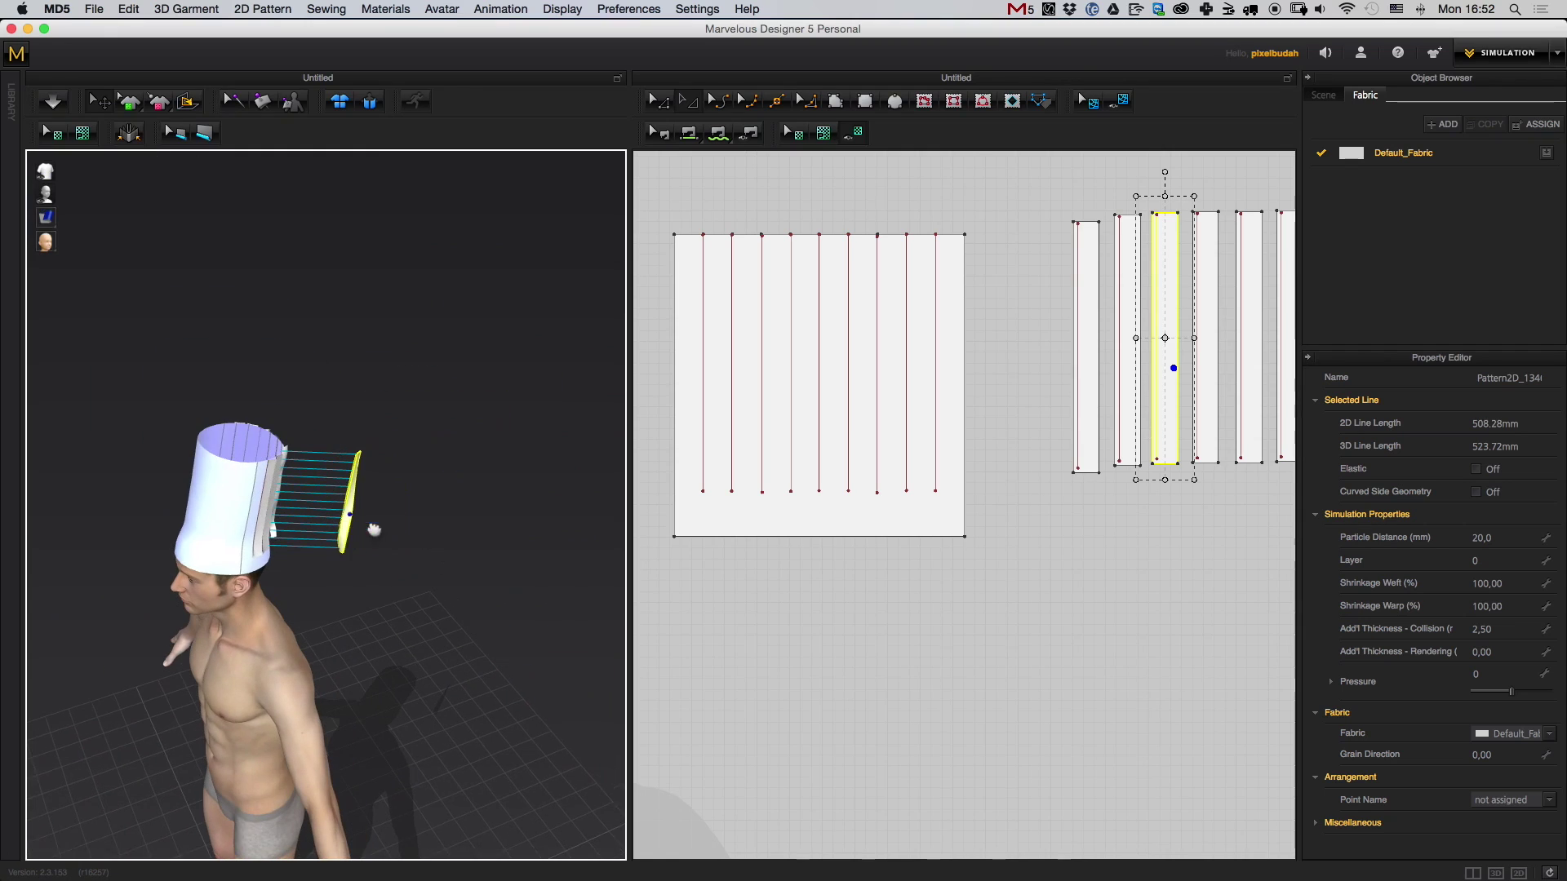
{"action": "left_click_drag", "start_coordinate": [343, 529], "coordinate": [484, 539]}
{"action": "key", "text": "space"}
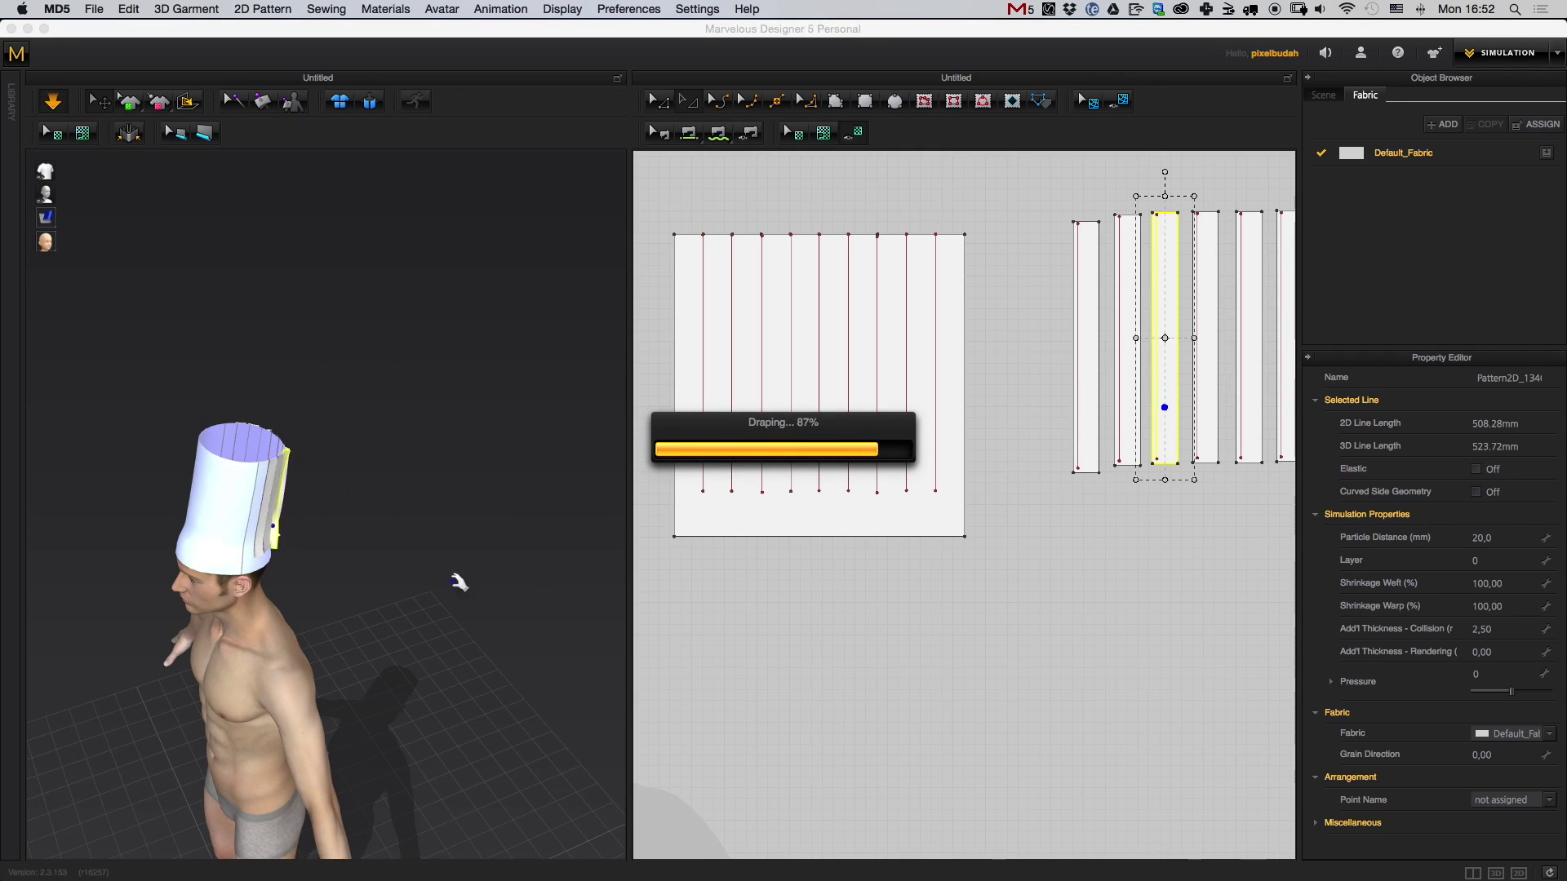
- Untwist the fourth remaining strip during simulation by pulling its upper end, lower end and middle away from the hat
{"action": "scroll", "coordinate": [457, 580], "scroll_direction": "up", "scroll_amount": 5}
{"action": "right_click_drag", "start_coordinate": [458, 580], "coordinate": [349, 517]}
{"action": "scroll", "coordinate": [349, 517], "scroll_direction": "up", "scroll_amount": 4}
{"action": "middle_click_drag", "start_coordinate": [349, 517], "coordinate": [577, 600]}
{"action": "right_click_drag", "start_coordinate": [508, 548], "coordinate": [415, 442]}
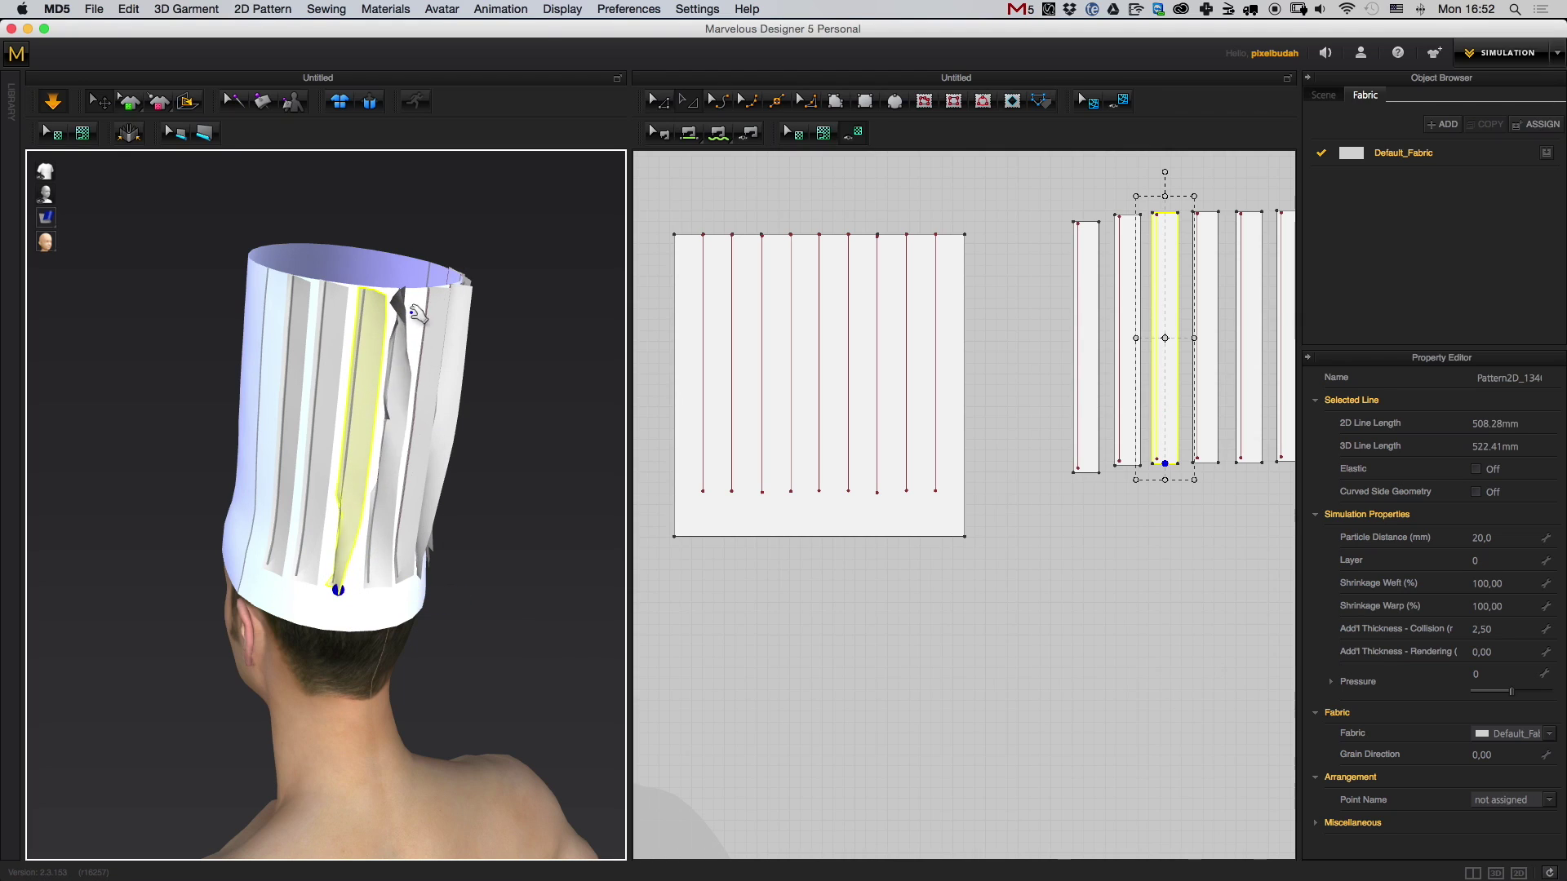
{"action": "left_click_drag", "start_coordinate": [416, 313], "coordinate": [585, 300]}
{"action": "left_click_drag", "start_coordinate": [427, 303], "coordinate": [428, 294]}
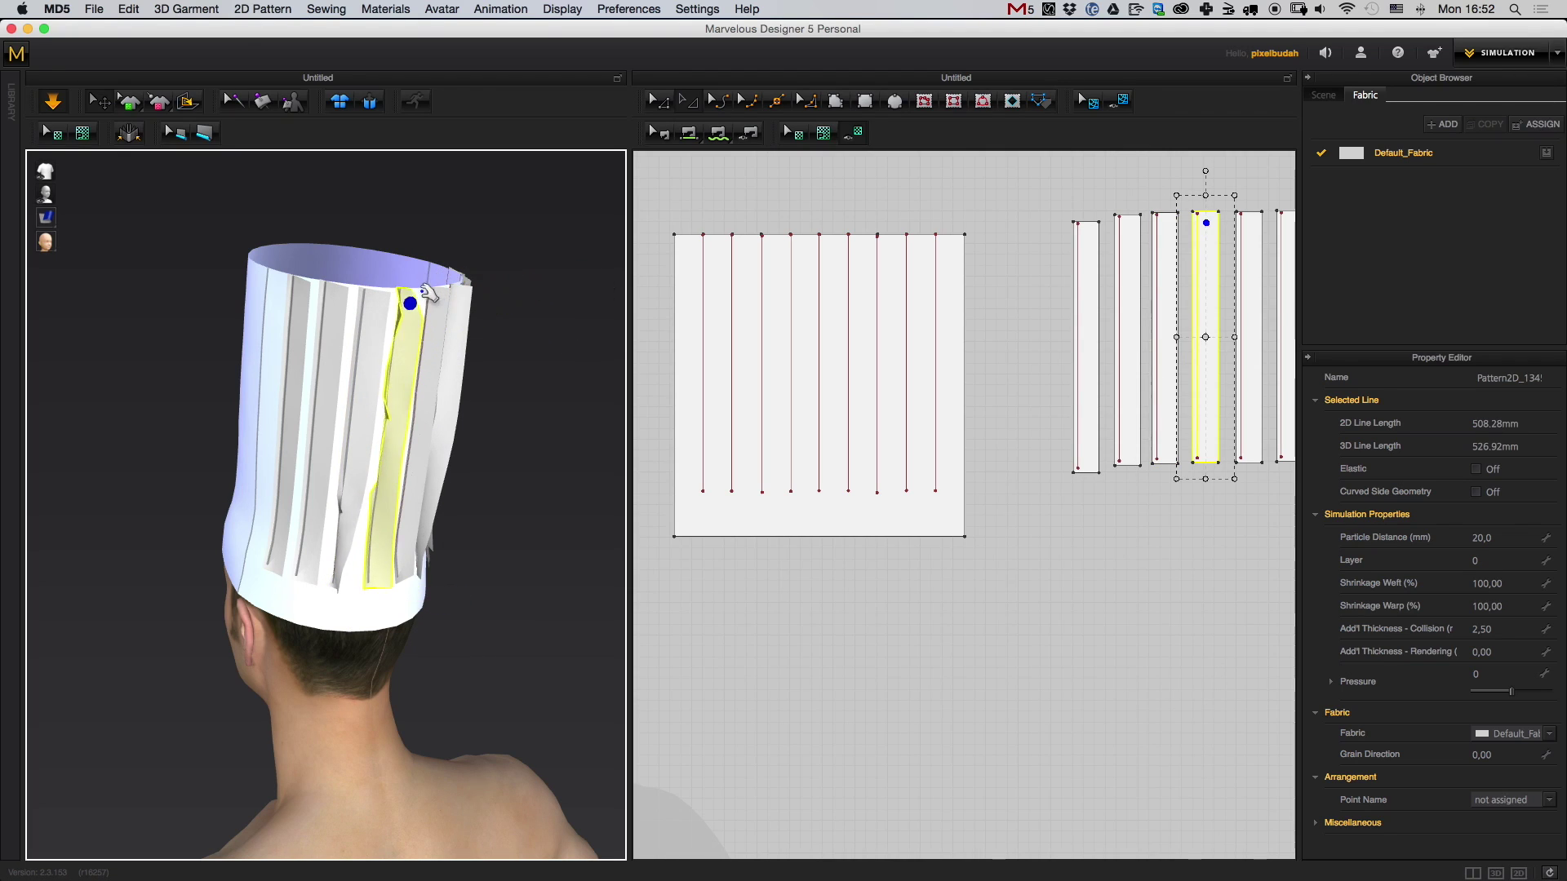
{"action": "left_click_drag", "start_coordinate": [375, 580], "coordinate": [563, 665]}
{"action": "left_click_drag", "start_coordinate": [395, 461], "coordinate": [577, 546]}
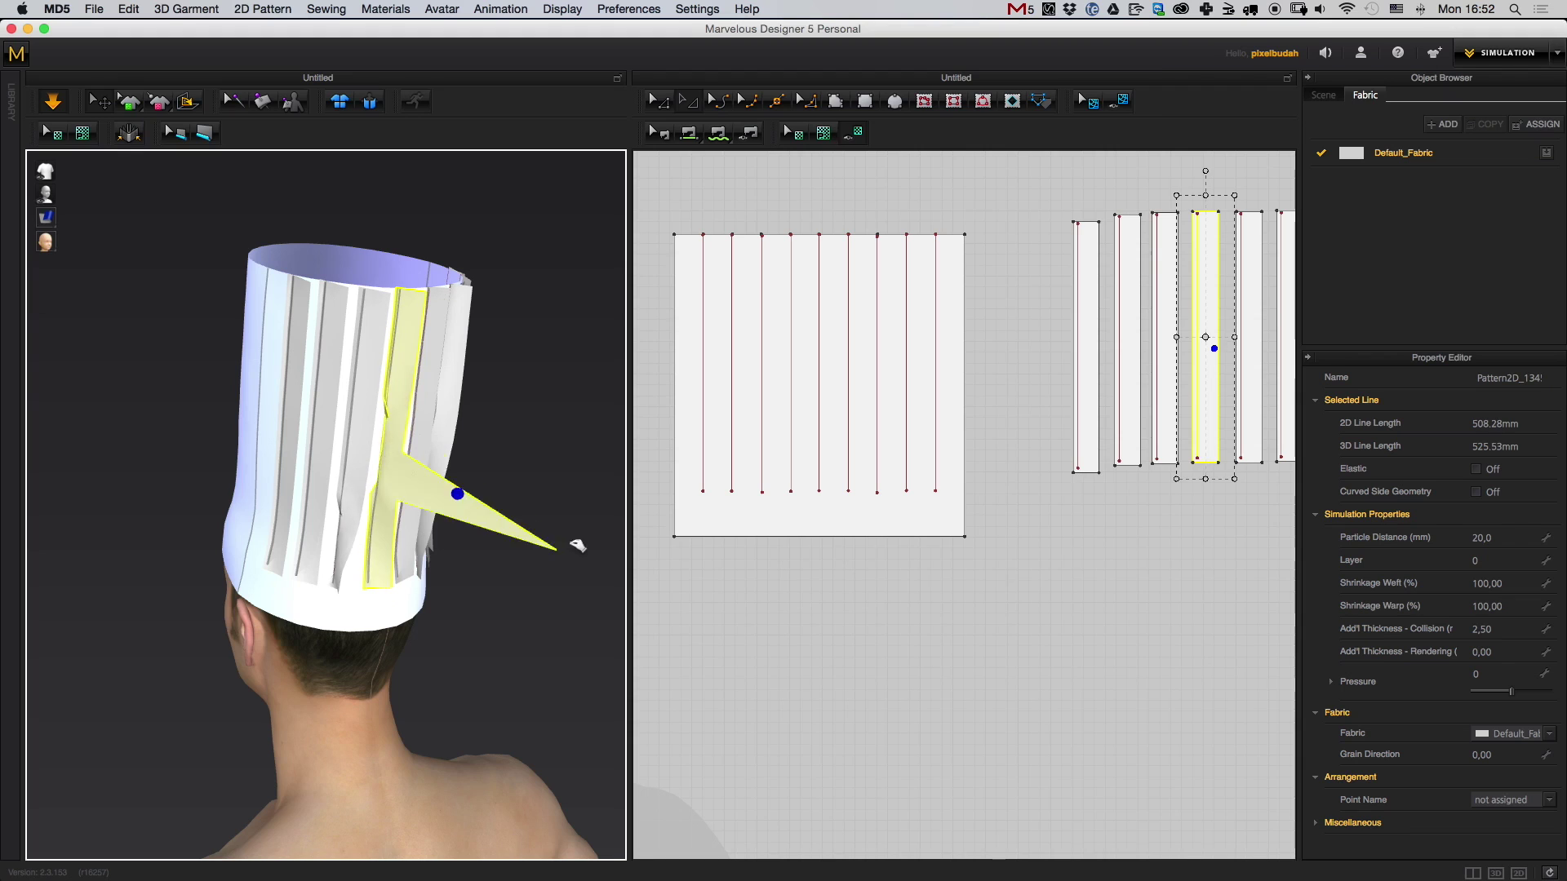
- Pull the lower part of the third remaining strip outward to straighten its crumpled end
{"action": "left_click", "coordinate": [533, 469]}
{"action": "mouse_move", "coordinate": [534, 510]}
{"action": "right_mouse_down"}
{"action": "mouse_move", "coordinate": [480, 484]}
{"action": "mouse_move", "coordinate": [549, 532]}
{"action": "right_mouse_up"}
{"action": "left_click", "coordinate": [341, 510]}
{"action": "scroll", "coordinate": [385, 483], "scroll_direction": "up", "scroll_amount": 3}
{"action": "left_click_drag", "start_coordinate": [385, 483], "coordinate": [569, 523]}
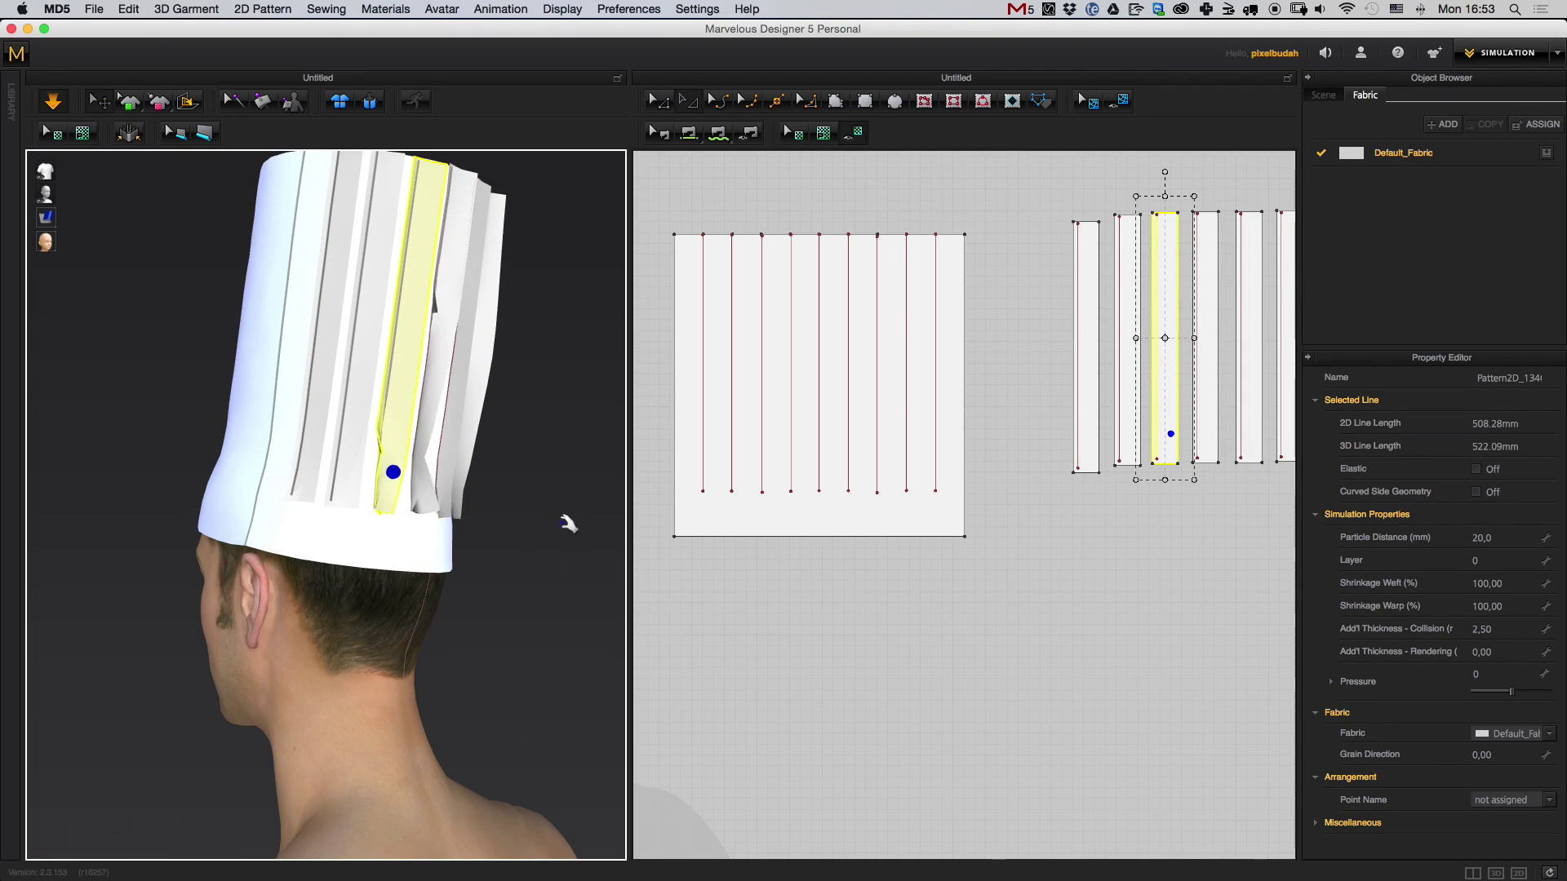
- Pull the middle and lower end of the fourth remaining strip outward again to free its twisted bottom
{"action": "right_click_drag", "start_coordinate": [540, 511], "coordinate": [465, 490]}
{"action": "scroll", "coordinate": [424, 368], "scroll_direction": "up", "scroll_amount": 2}
{"action": "left_click_drag", "start_coordinate": [398, 293], "coordinate": [624, 346]}
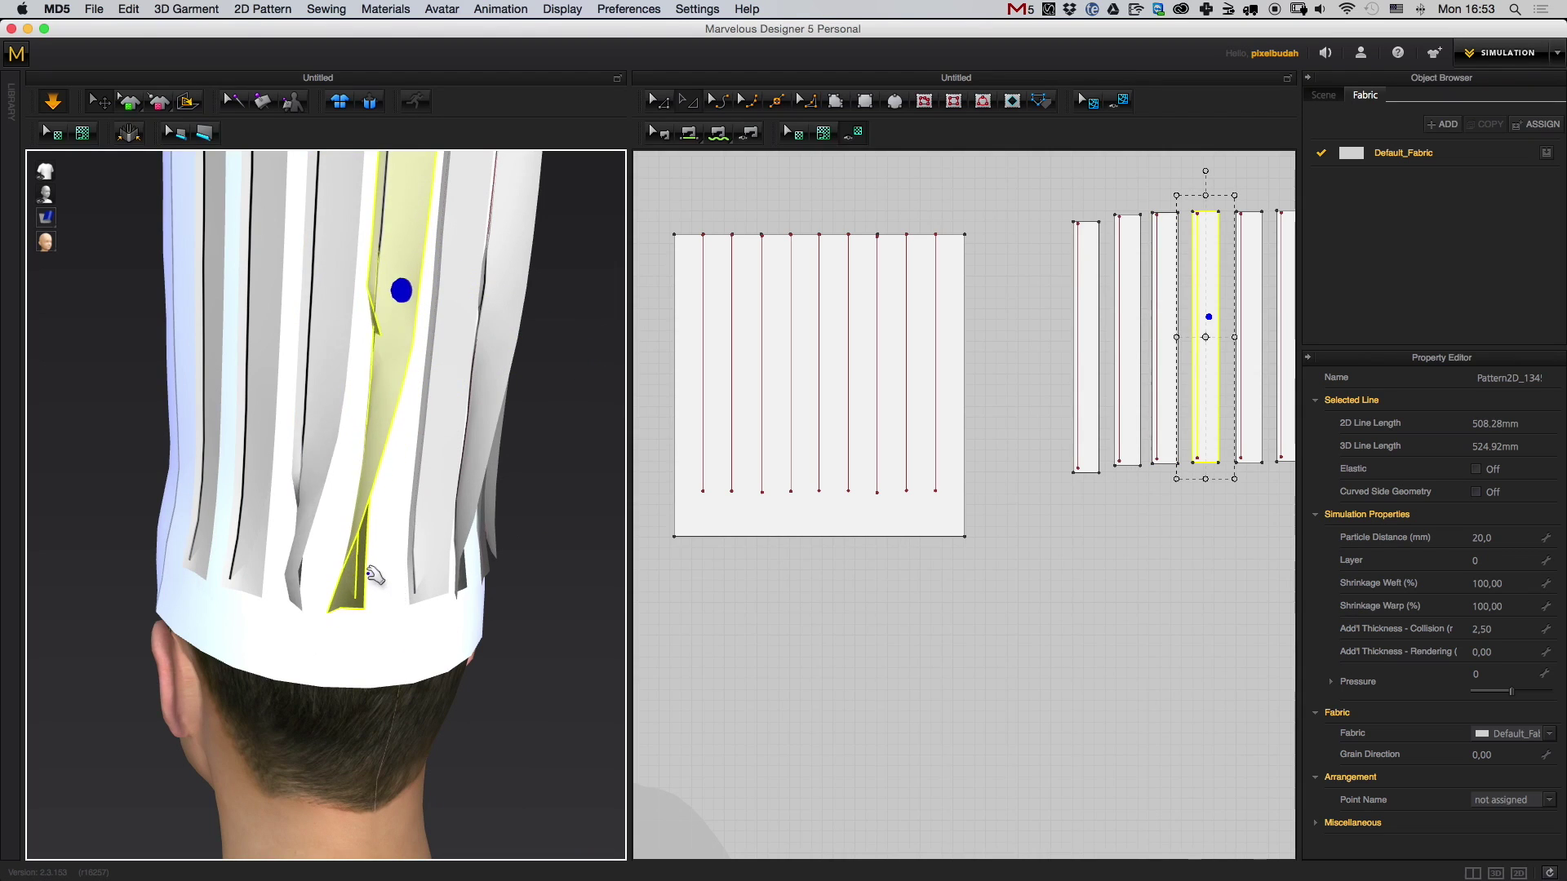
{"action": "left_click_drag", "start_coordinate": [373, 570], "coordinate": [722, 761]}
{"action": "left_click", "coordinate": [483, 642]}
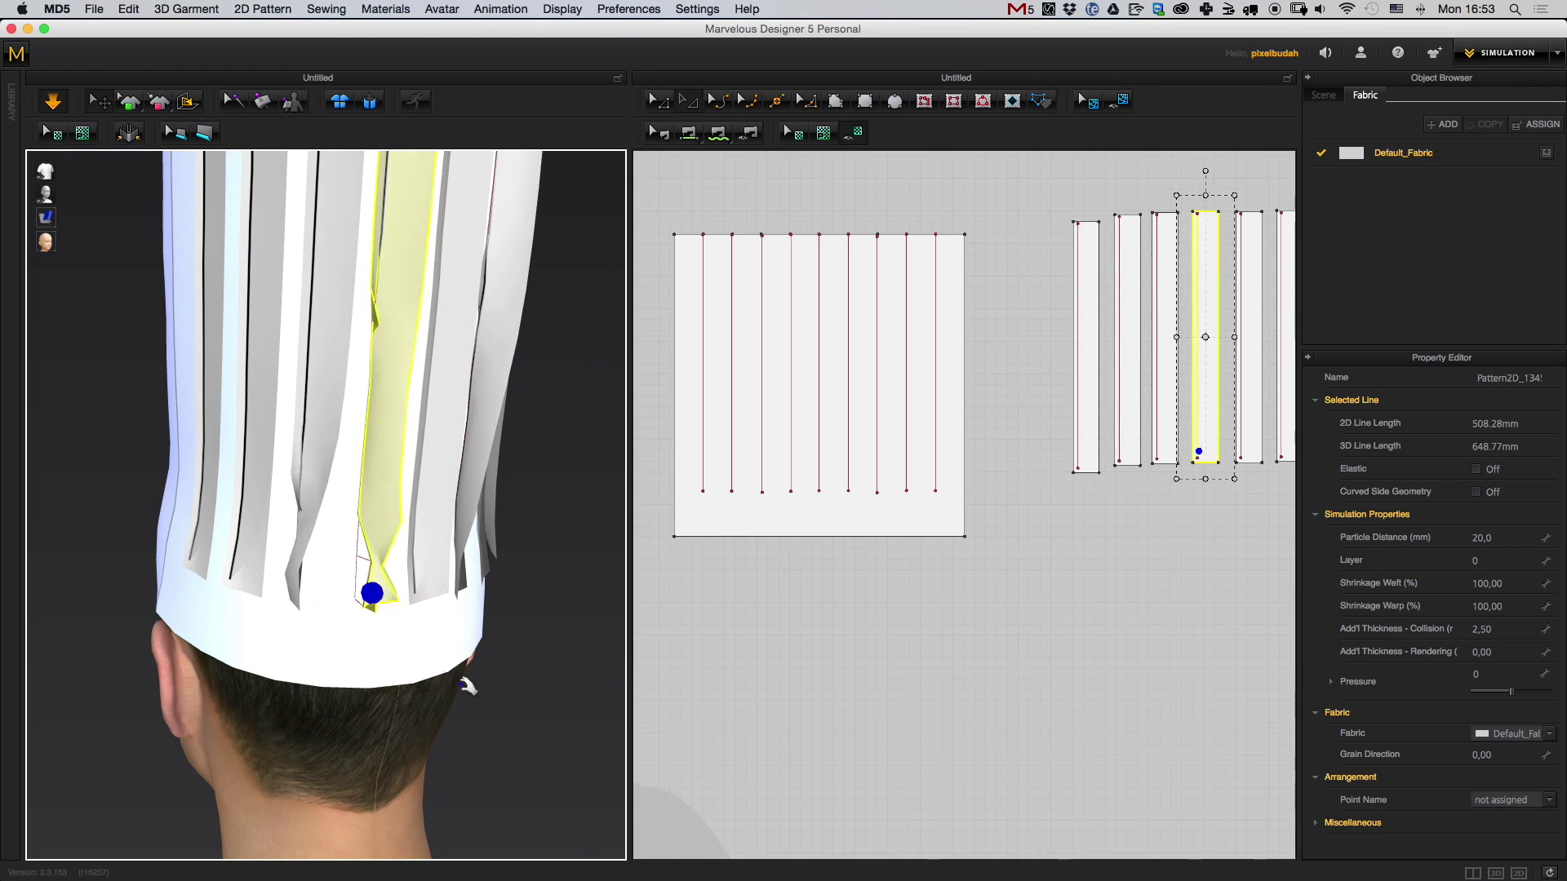
- Pull the lower part of the twisted sixth strip away from the back of the hat, then stop the simulation
{"action": "right_click_drag", "start_coordinate": [550, 575], "coordinate": [424, 583]}
{"action": "scroll", "coordinate": [316, 598], "scroll_direction": "down", "scroll_amount": 5}
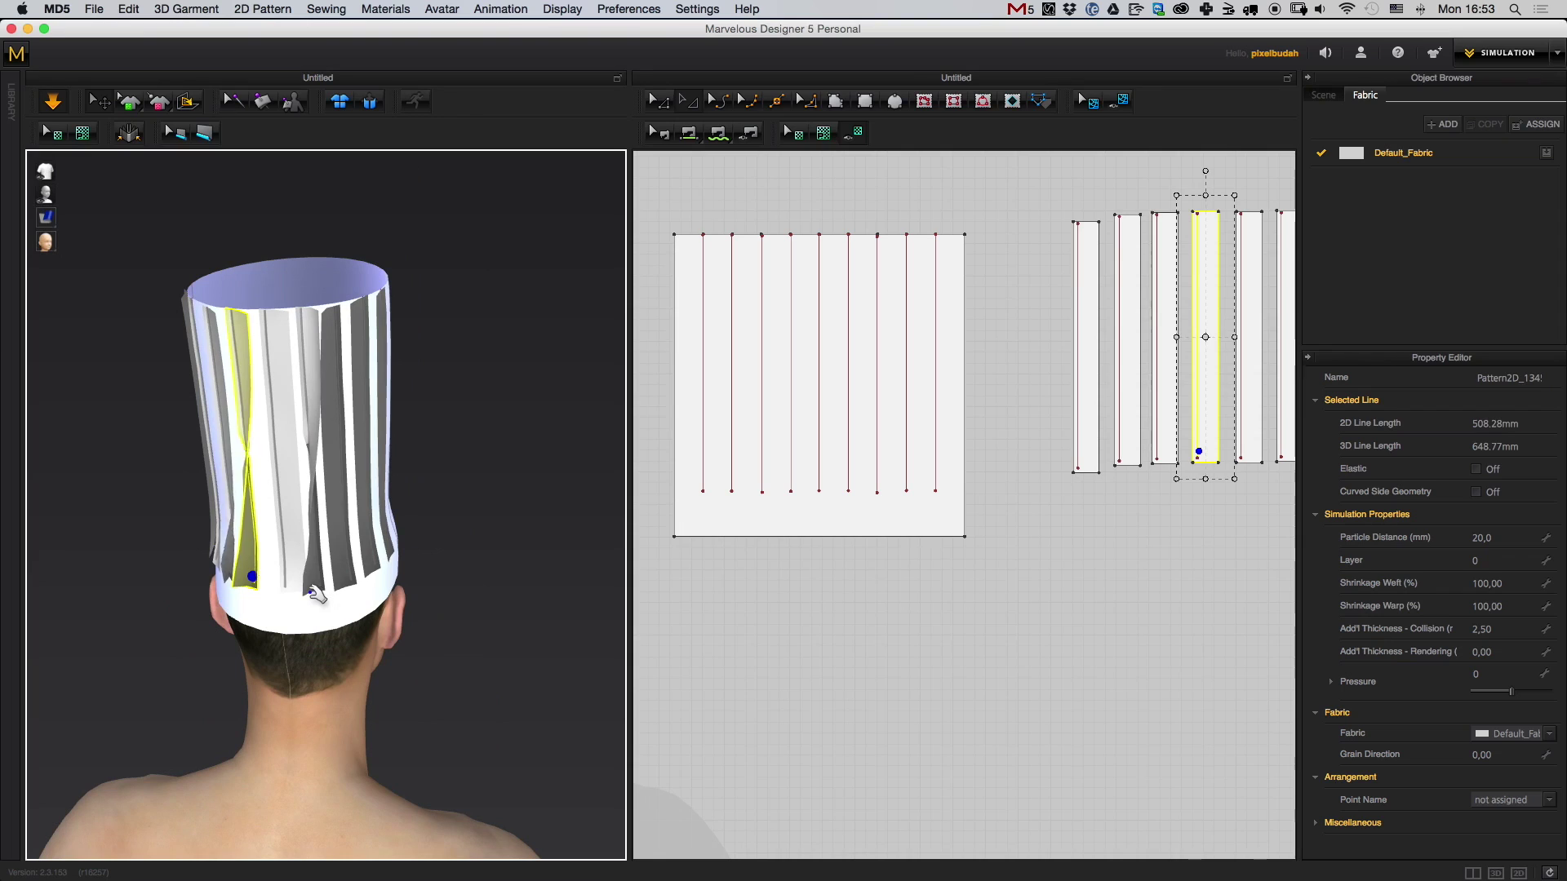
{"action": "left_click_drag", "start_coordinate": [314, 591], "coordinate": [519, 653]}
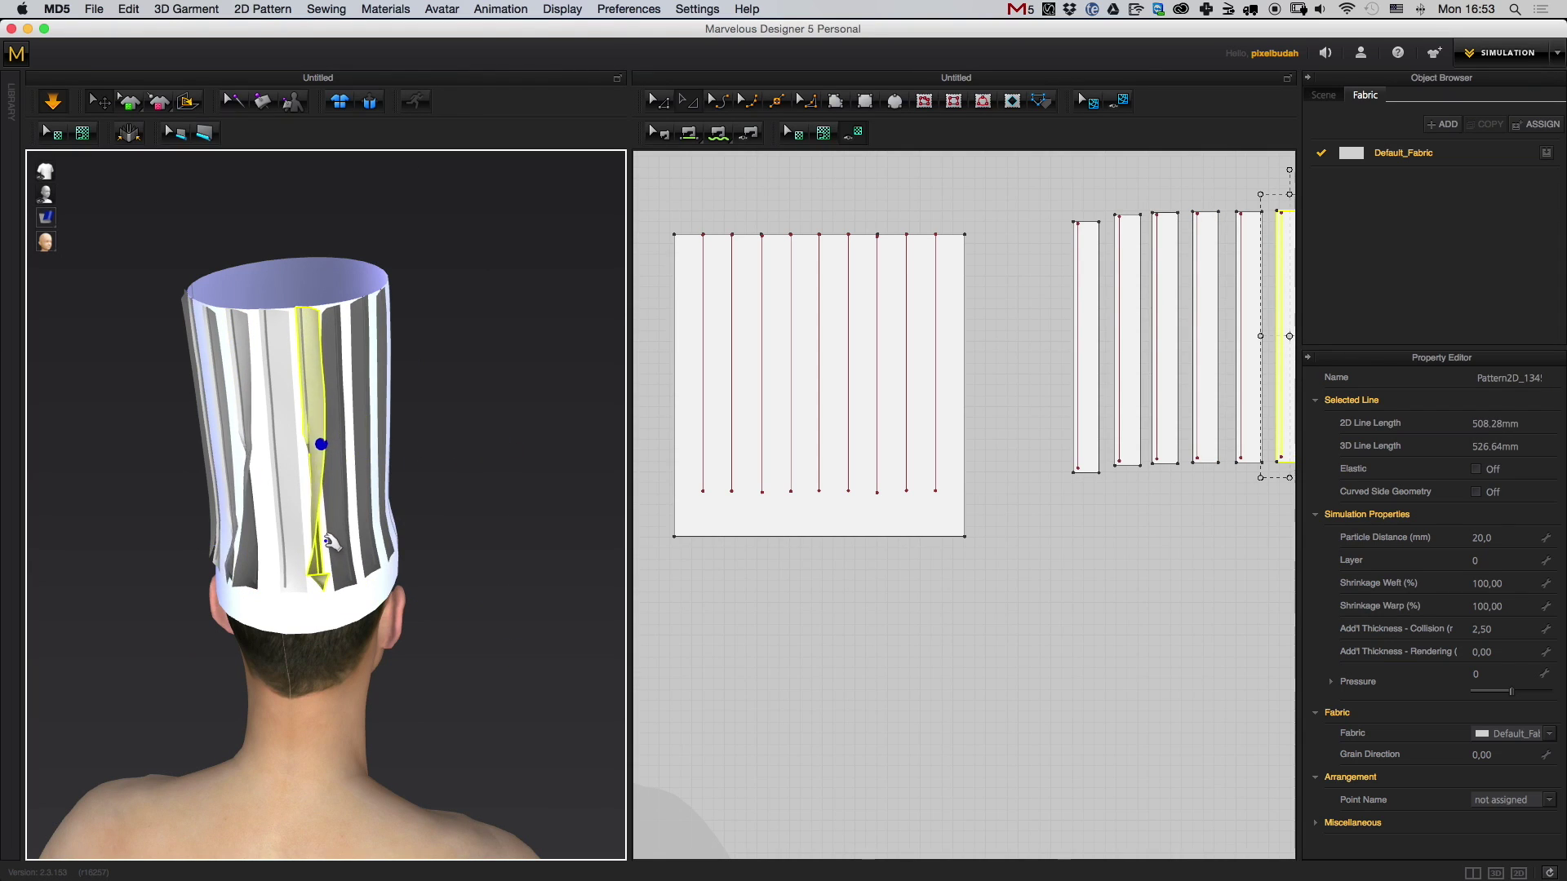
{"action": "left_click_drag", "start_coordinate": [417, 541], "coordinate": [497, 621]}
{"action": "right_click_drag", "start_coordinate": [483, 490], "coordinate": [442, 520]}
{"action": "scroll", "coordinate": [459, 561], "scroll_direction": "up", "scroll_amount": 3}
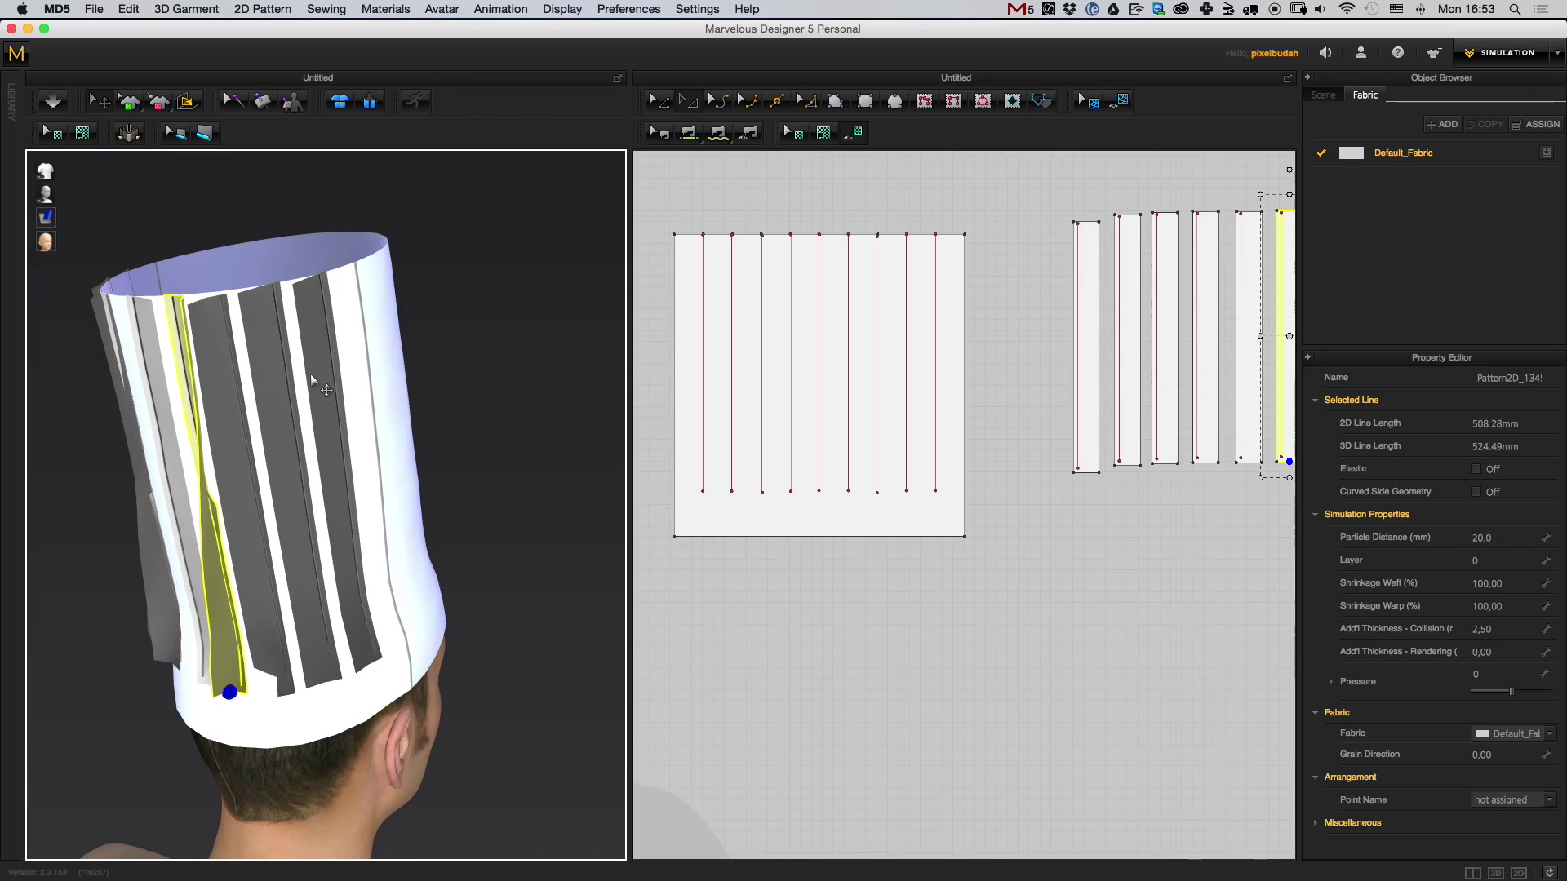
- Set the gizmo to Screen Coordinate and move the rightmost dark strip on the hat's back clear of its wall
{"action": "left_click", "coordinate": [329, 404]}
{"action": "right_click", "coordinate": [337, 398]}
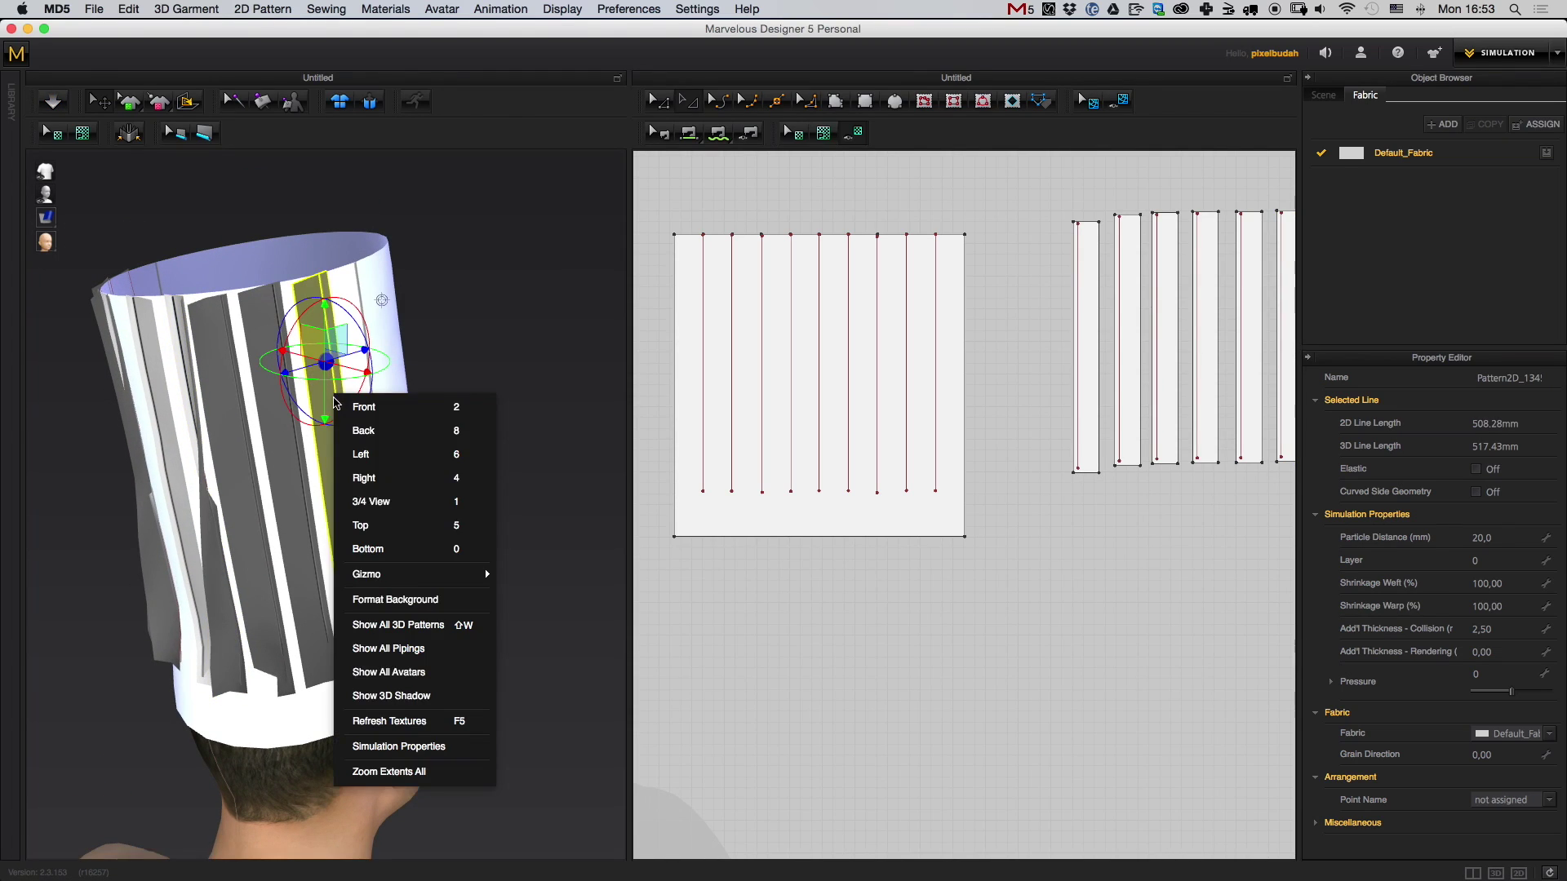
{"action": "mouse_move", "coordinate": [444, 575]}
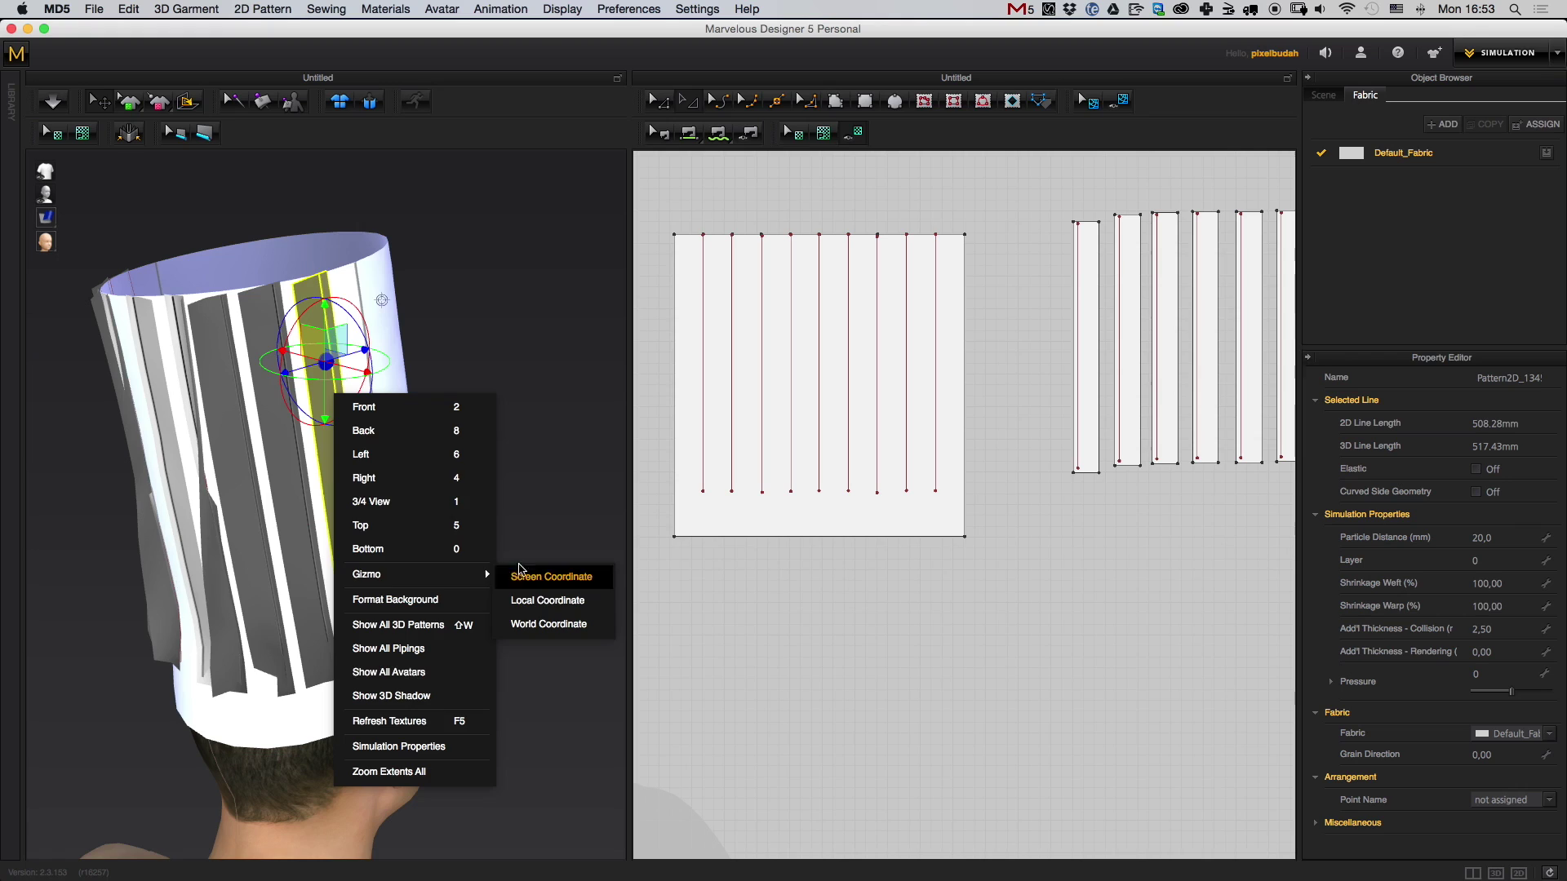
{"action": "left_click", "coordinate": [521, 574]}
{"action": "left_click_drag", "start_coordinate": [325, 361], "coordinate": [549, 374]}
- Flip the normals of the moved strip and of the nearest dark strip still on the hat
{"action": "right_click_drag", "start_coordinate": [426, 520], "coordinate": [424, 483]}
{"action": "right_click", "coordinate": [488, 429]}
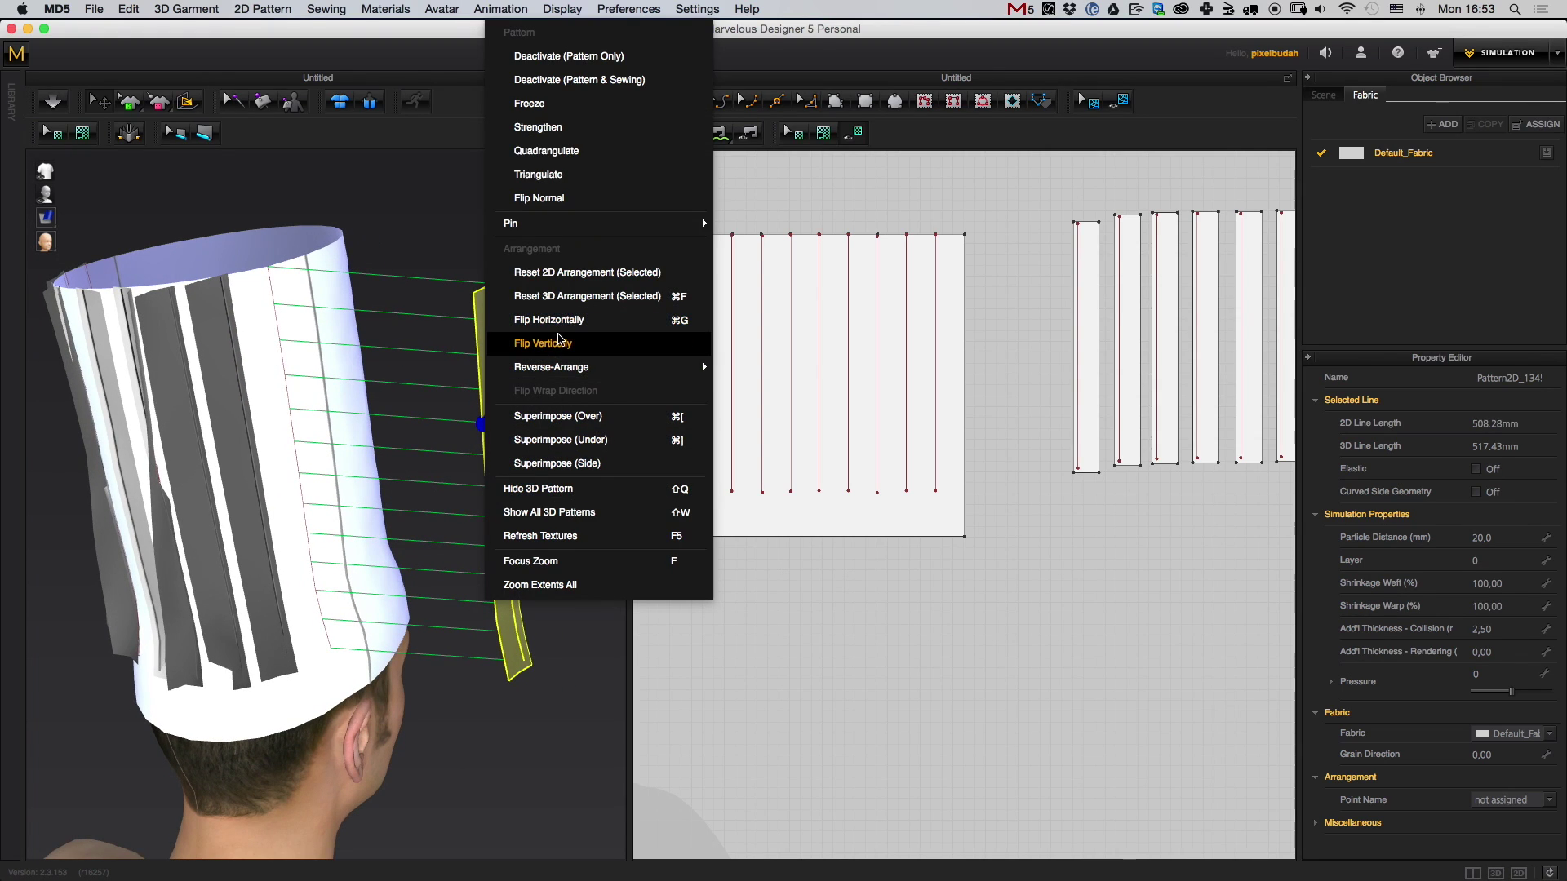
{"action": "left_click", "coordinate": [561, 198]}
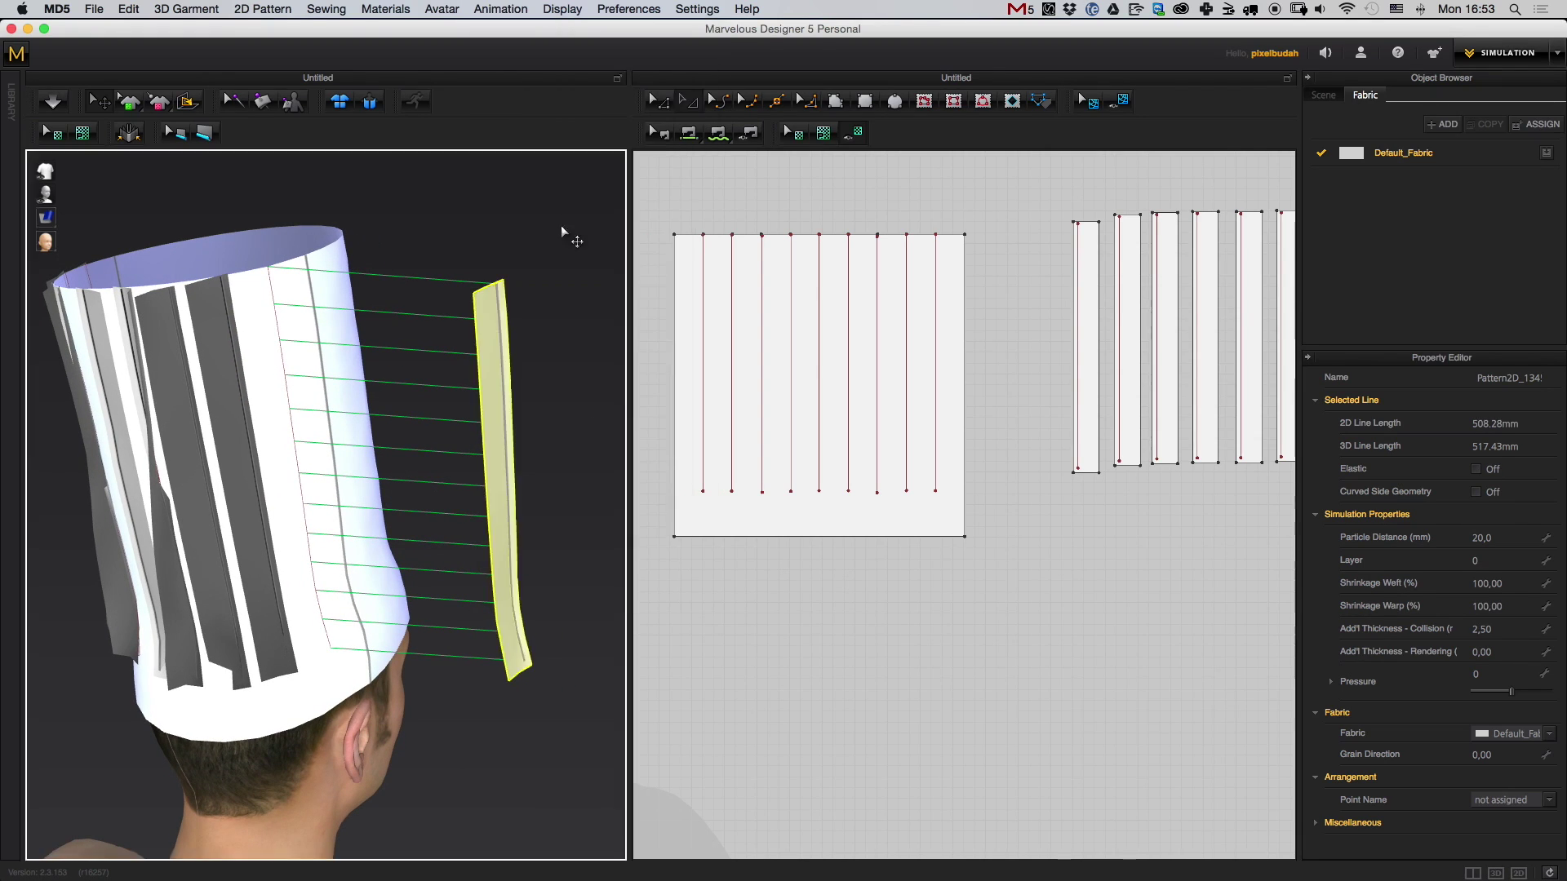
{"action": "left_click", "coordinate": [232, 451]}
{"action": "right_click", "coordinate": [229, 443]}
{"action": "middle_click_drag", "start_coordinate": [329, 441], "coordinate": [513, 427]}
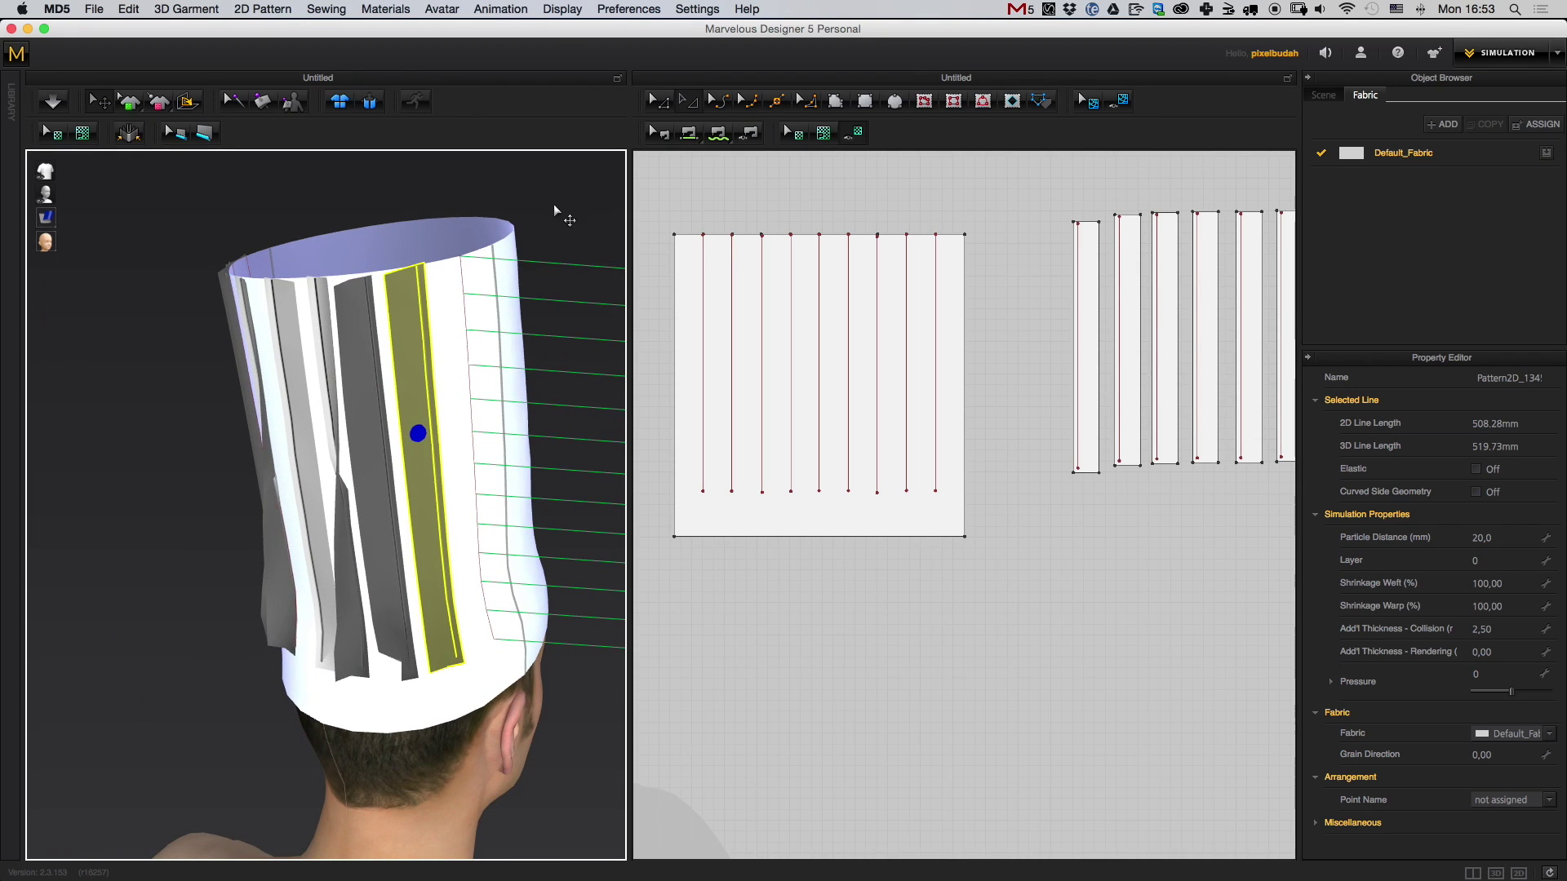
{"action": "left_click", "coordinate": [395, 282]}
{"action": "right_click", "coordinate": [391, 282]}
{"action": "left_click", "coordinate": [459, 461]}
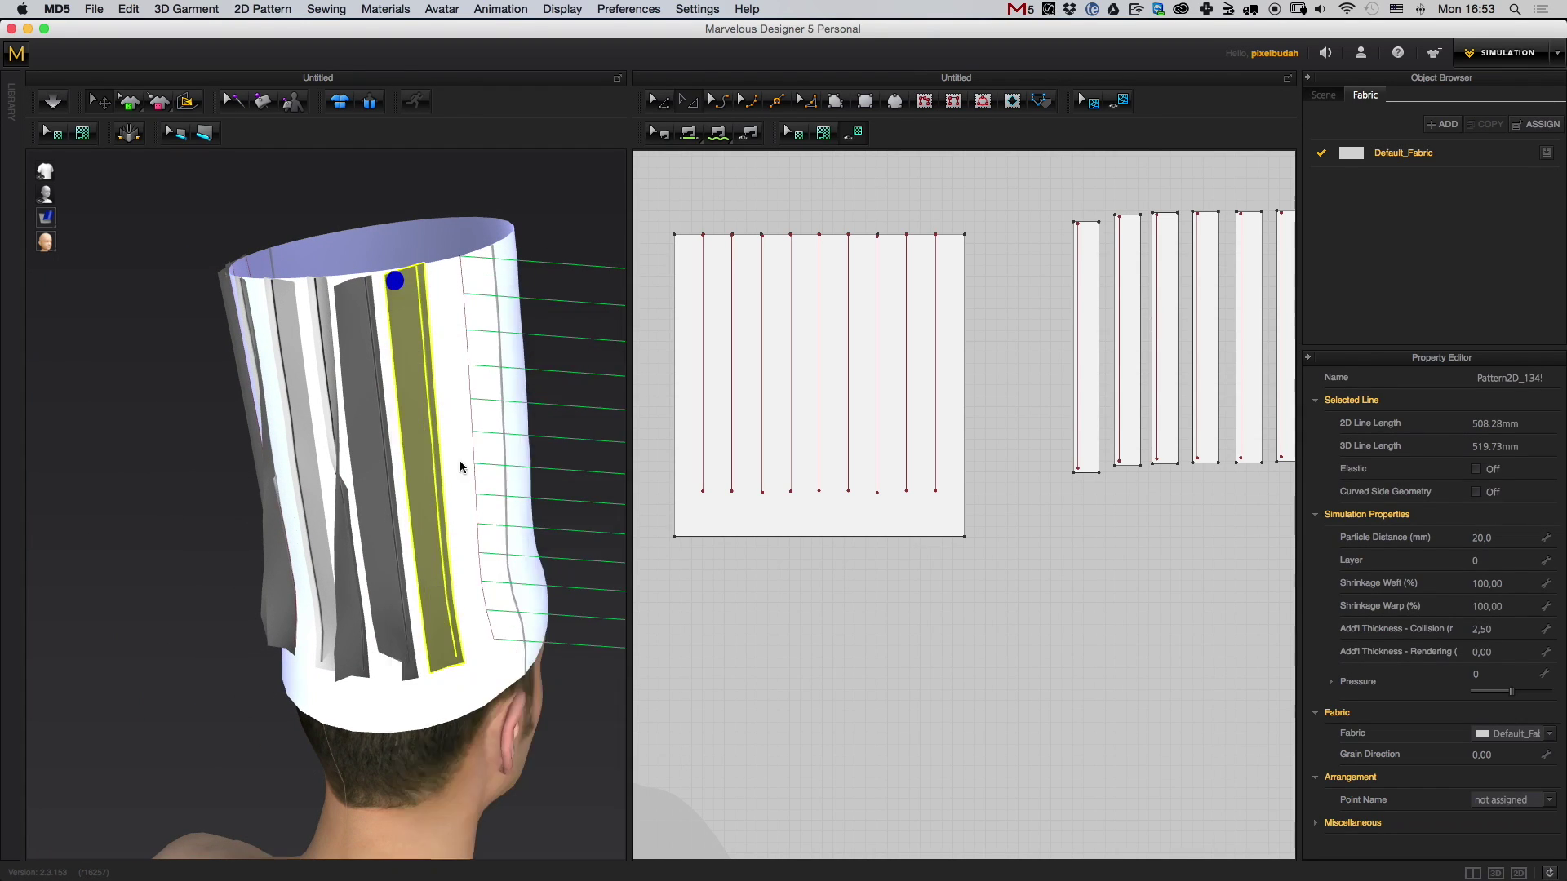
- Flip the normal of the adjacent dark strip, clear the selection and restart the simulation
{"action": "left_click", "coordinate": [355, 321]}
{"action": "right_click", "coordinate": [350, 293]}
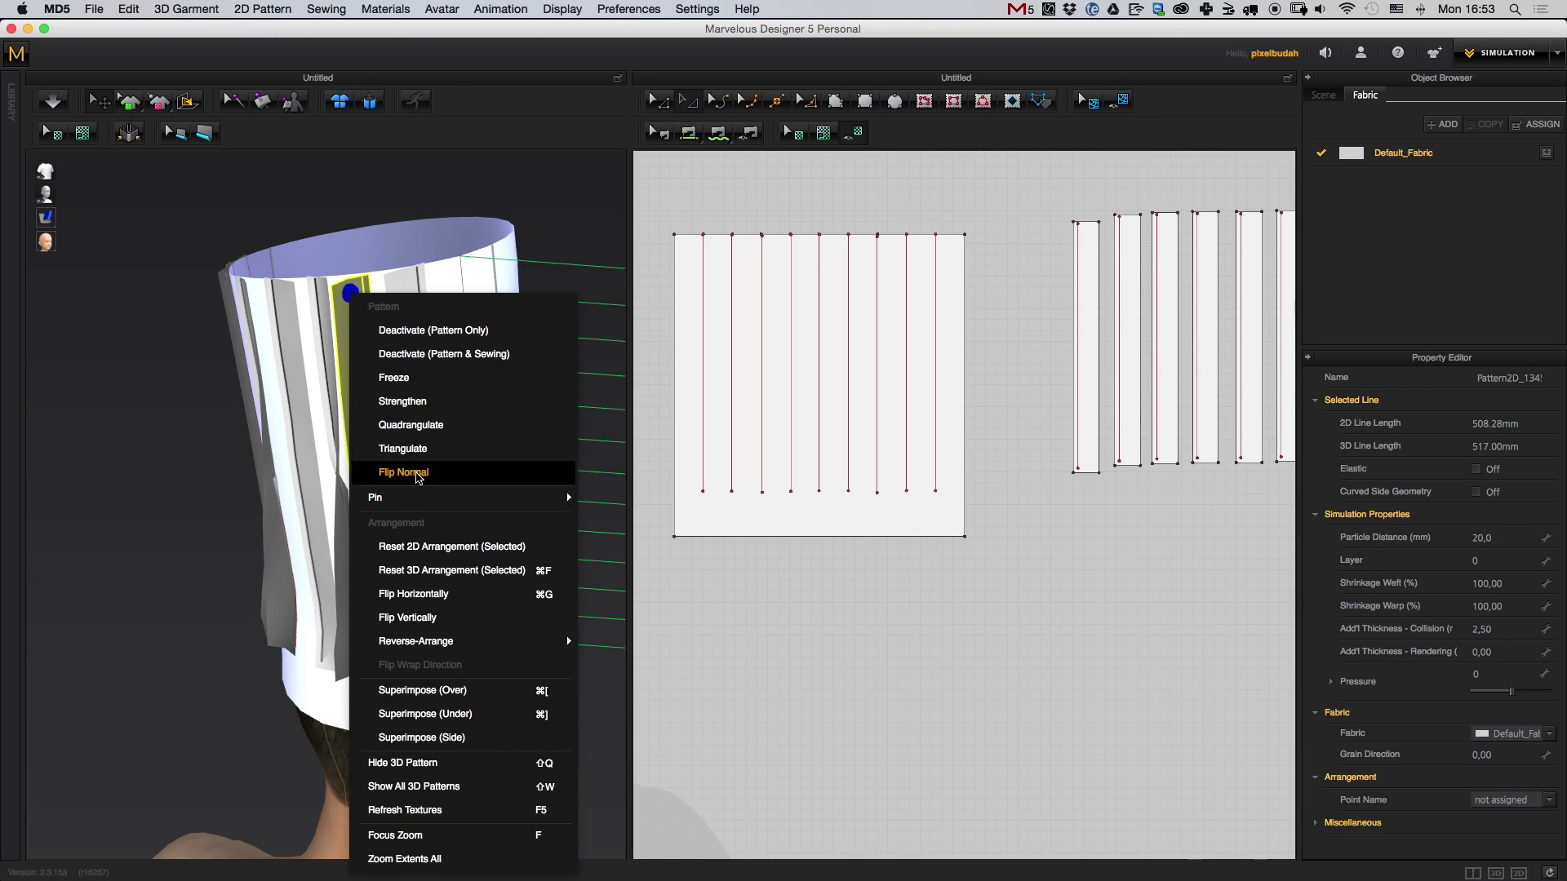
{"action": "left_click", "coordinate": [417, 477]}
{"action": "left_click", "coordinate": [434, 196]}
{"action": "key", "text": "space"}
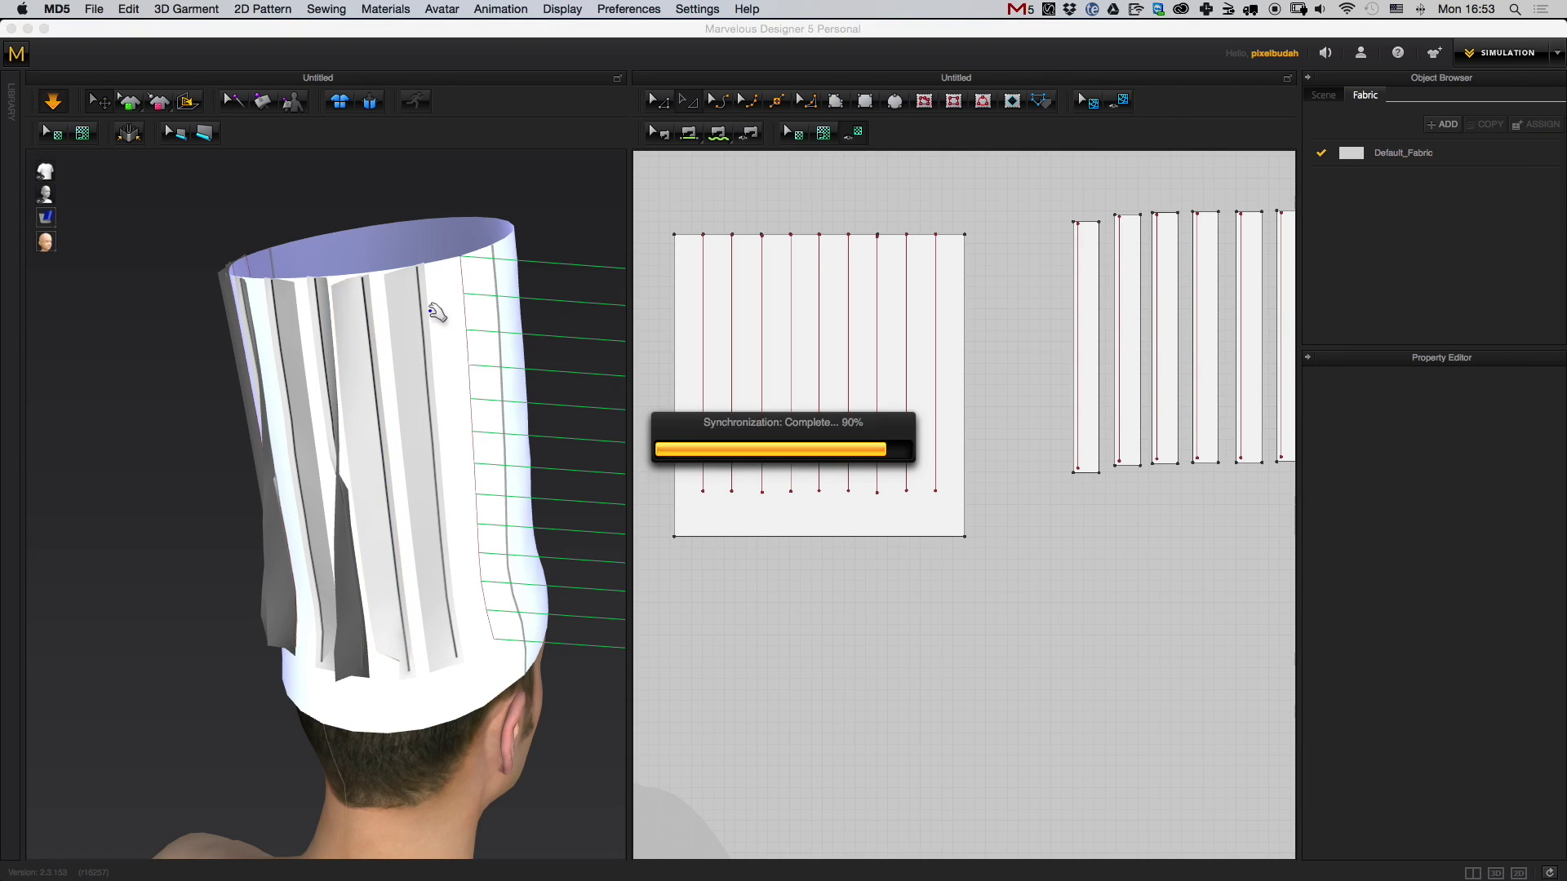
{"action": "right_click_drag", "start_coordinate": [431, 292], "coordinate": [487, 327]}
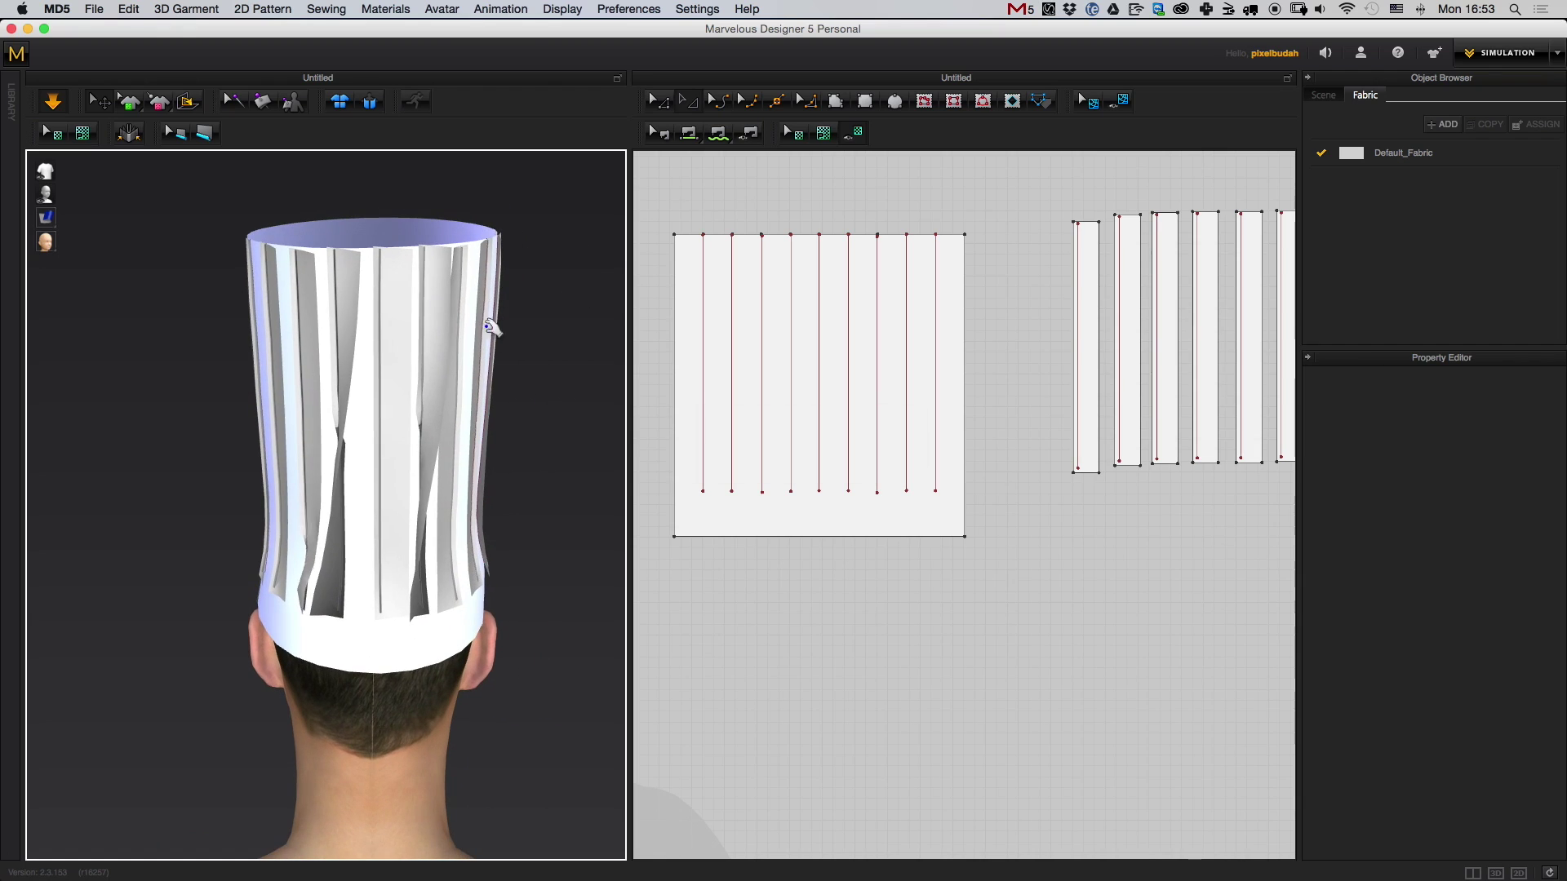
- Move the twisted sixth strip clear of the hat's back, then restart the simulation to drape it back into place
{"action": "left_click", "coordinate": [431, 443]}
{"action": "right_click_drag", "start_coordinate": [431, 443], "coordinate": [390, 338]}
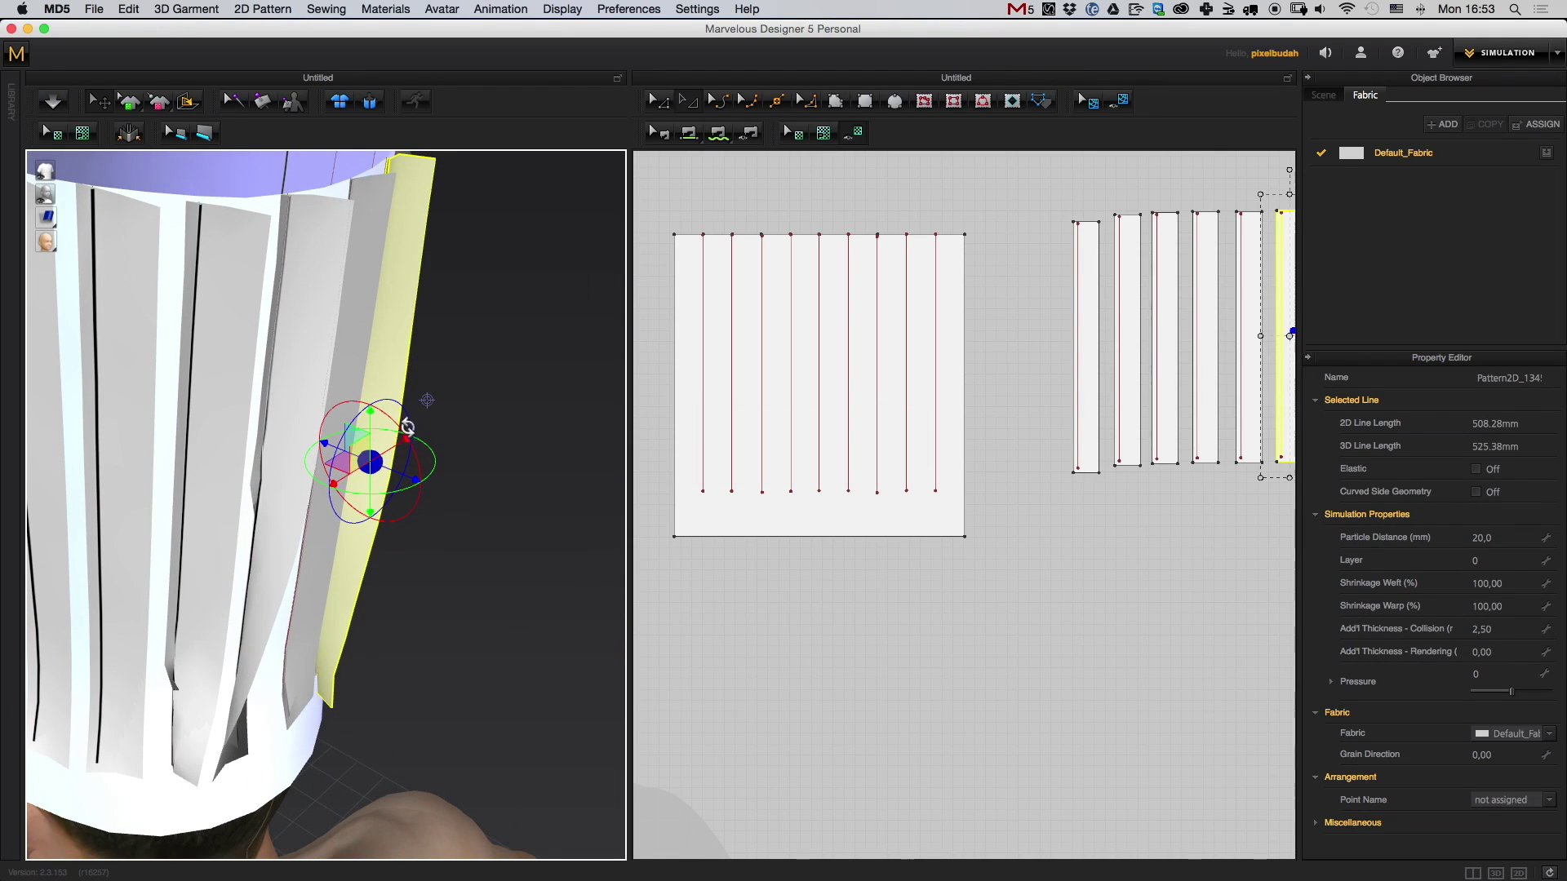
{"action": "right_click_drag", "start_coordinate": [451, 417], "coordinate": [393, 348]}
{"action": "left_click_drag", "start_coordinate": [393, 349], "coordinate": [529, 449]}
{"action": "scroll", "coordinate": [531, 457], "scroll_direction": "down", "scroll_amount": 10}
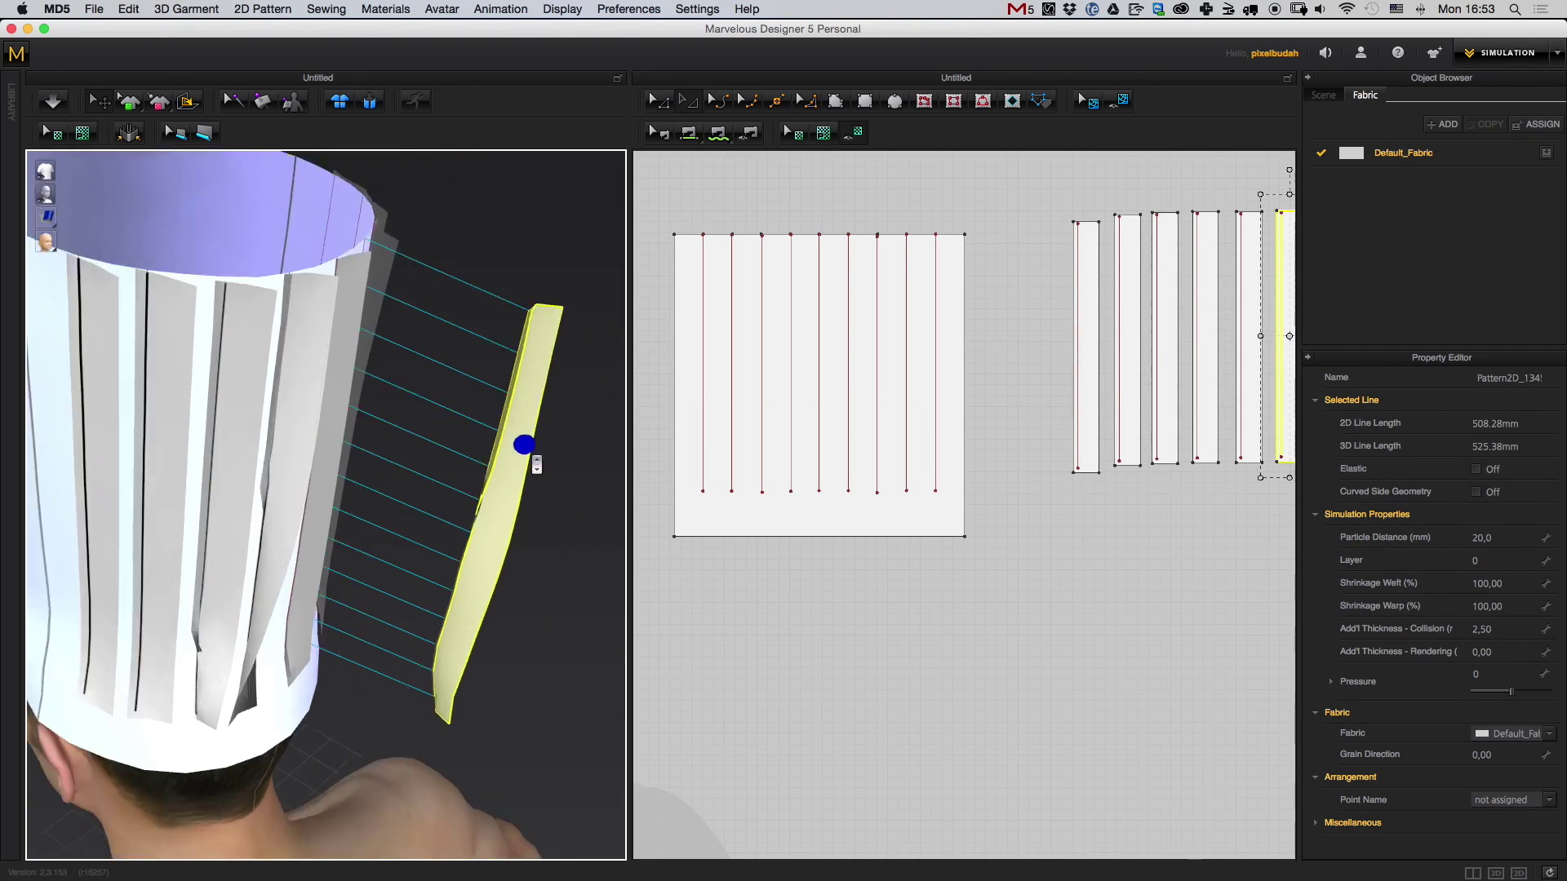
{"action": "right_click_drag", "start_coordinate": [530, 459], "coordinate": [447, 545]}
{"action": "scroll", "coordinate": [446, 547], "scroll_direction": "up", "scroll_amount": 2}
{"action": "scroll", "coordinate": [446, 547], "scroll_direction": "up", "scroll_amount": 2}
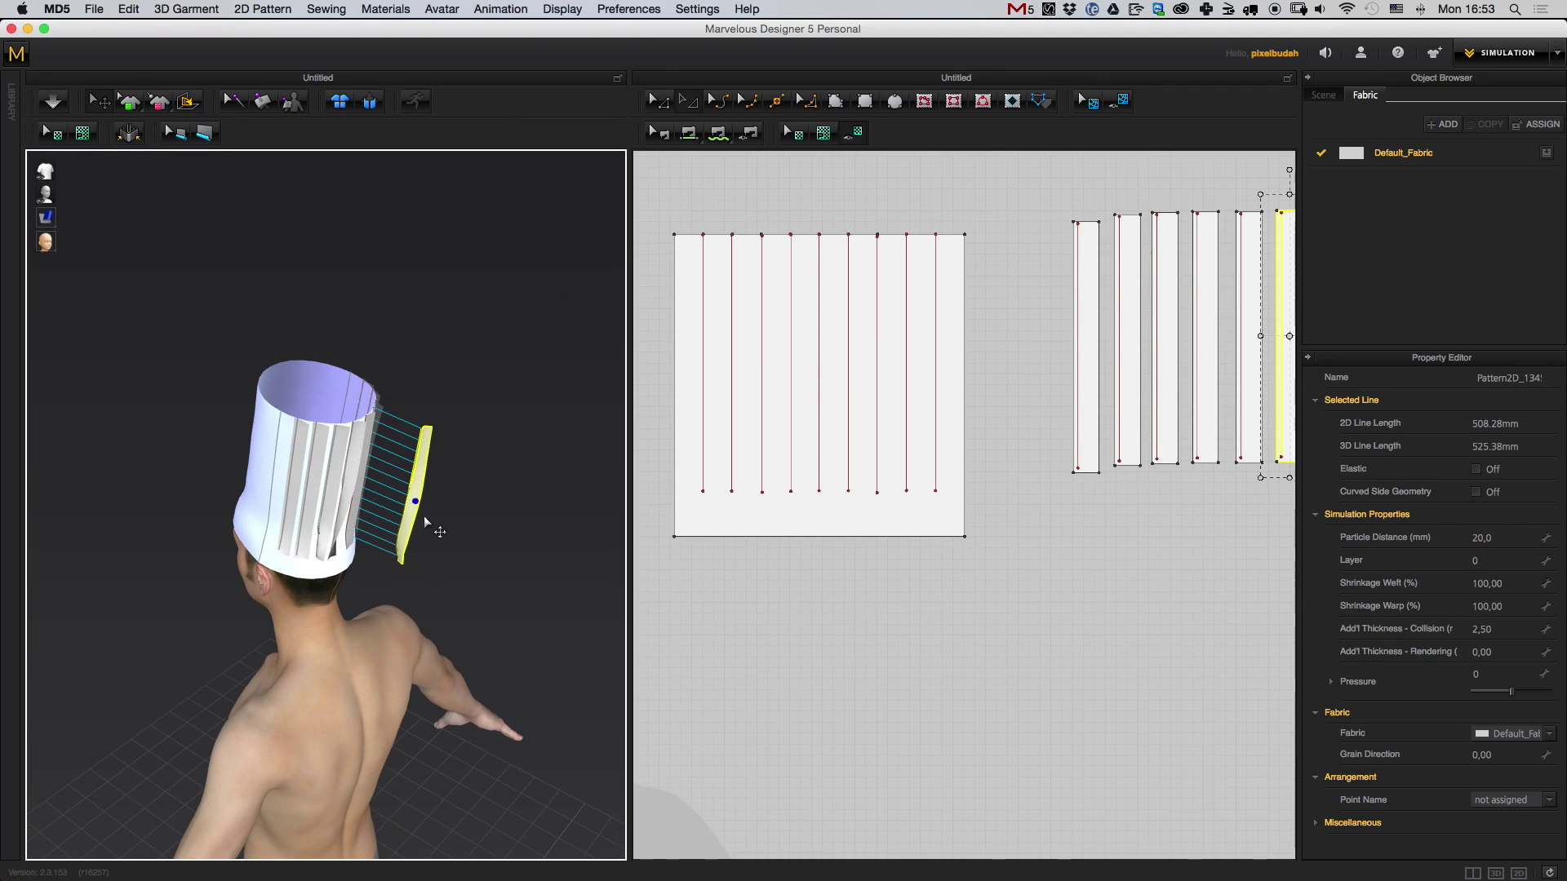
{"action": "left_click", "coordinate": [428, 496]}
{"action": "left_click", "coordinate": [429, 440]}
{"action": "key", "text": "space"}
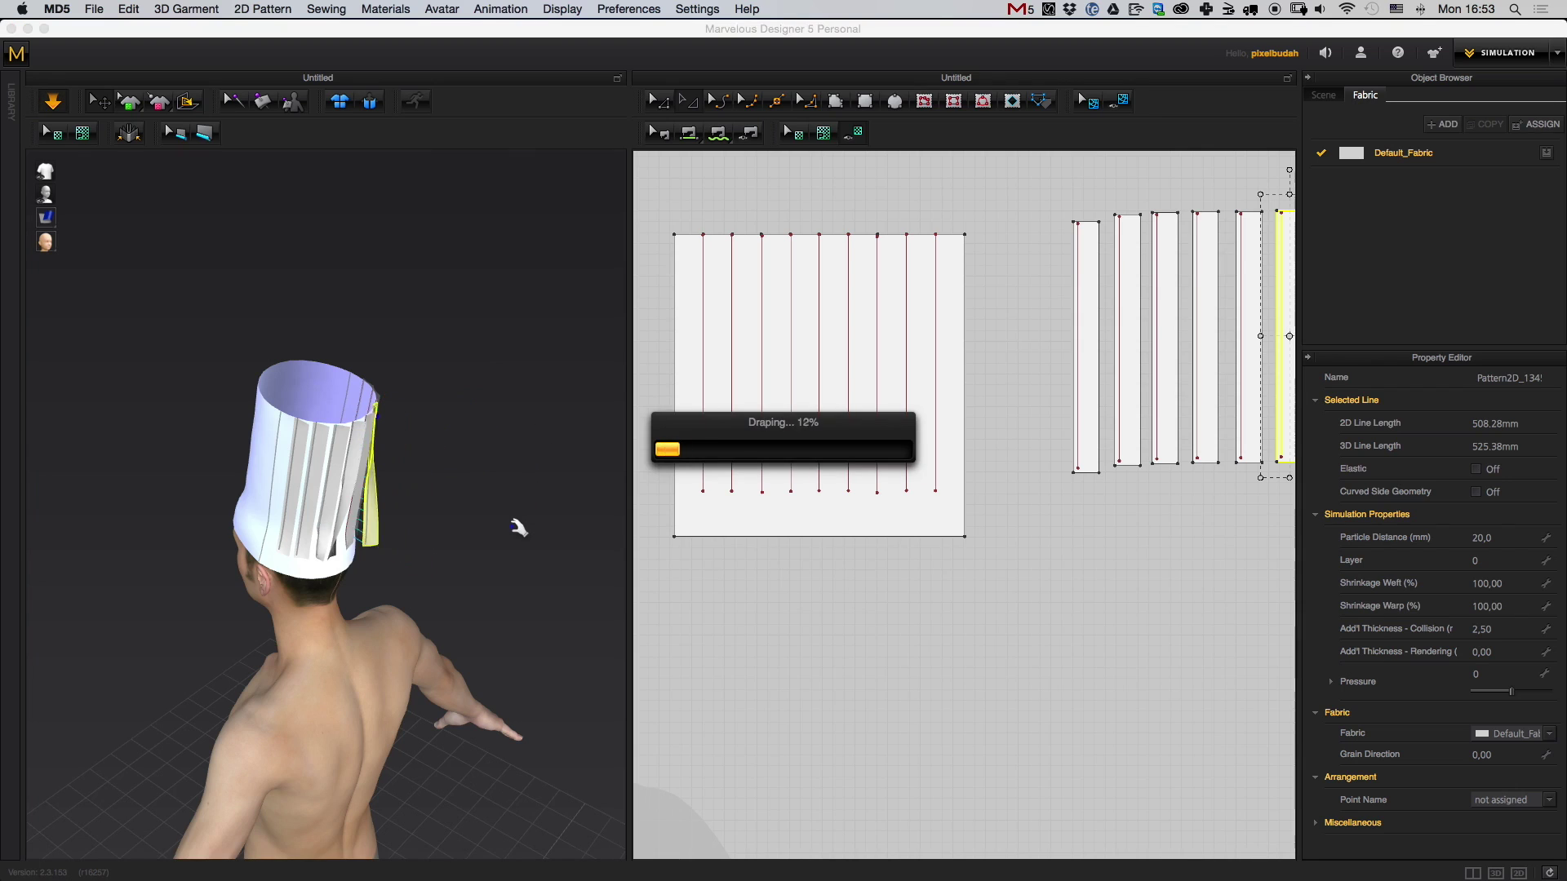
- Move the fourth strip away from the hat, rotate it about its vertical axis and simulate it back onto its seam
{"action": "scroll", "coordinate": [429, 524], "scroll_direction": "up", "scroll_amount": 3}
{"action": "right_click_drag", "start_coordinate": [492, 527], "coordinate": [420, 492]}
{"action": "left_click_drag", "start_coordinate": [381, 467], "coordinate": [549, 531]}
{"action": "middle_click_drag", "start_coordinate": [550, 532], "coordinate": [458, 511]}
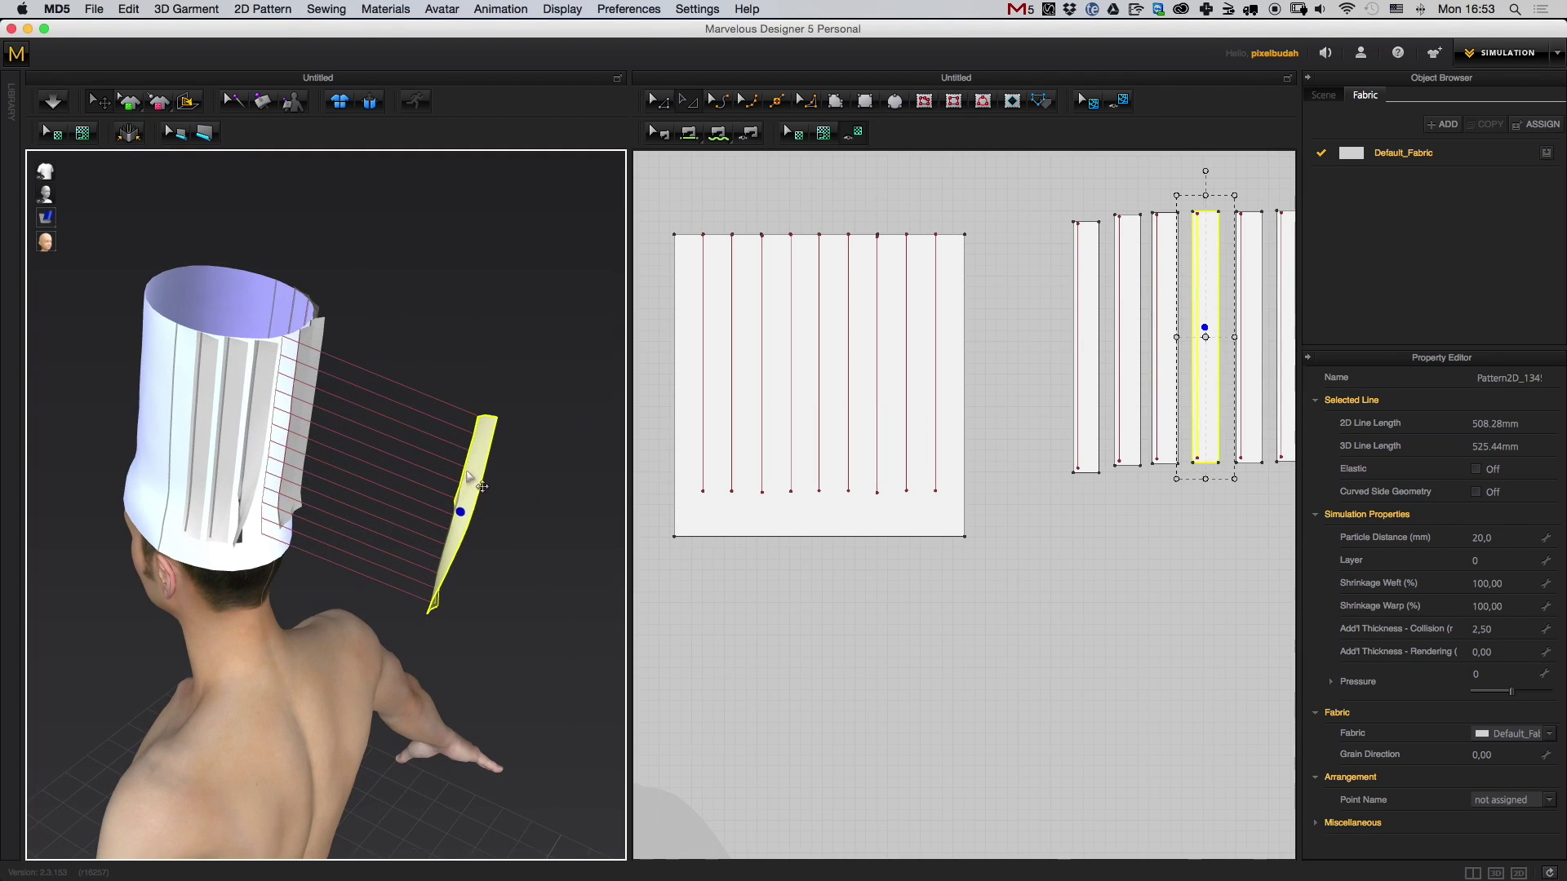
{"action": "left_click", "coordinate": [469, 473]}
{"action": "left_click_drag", "start_coordinate": [492, 504], "coordinate": [632, 455]}
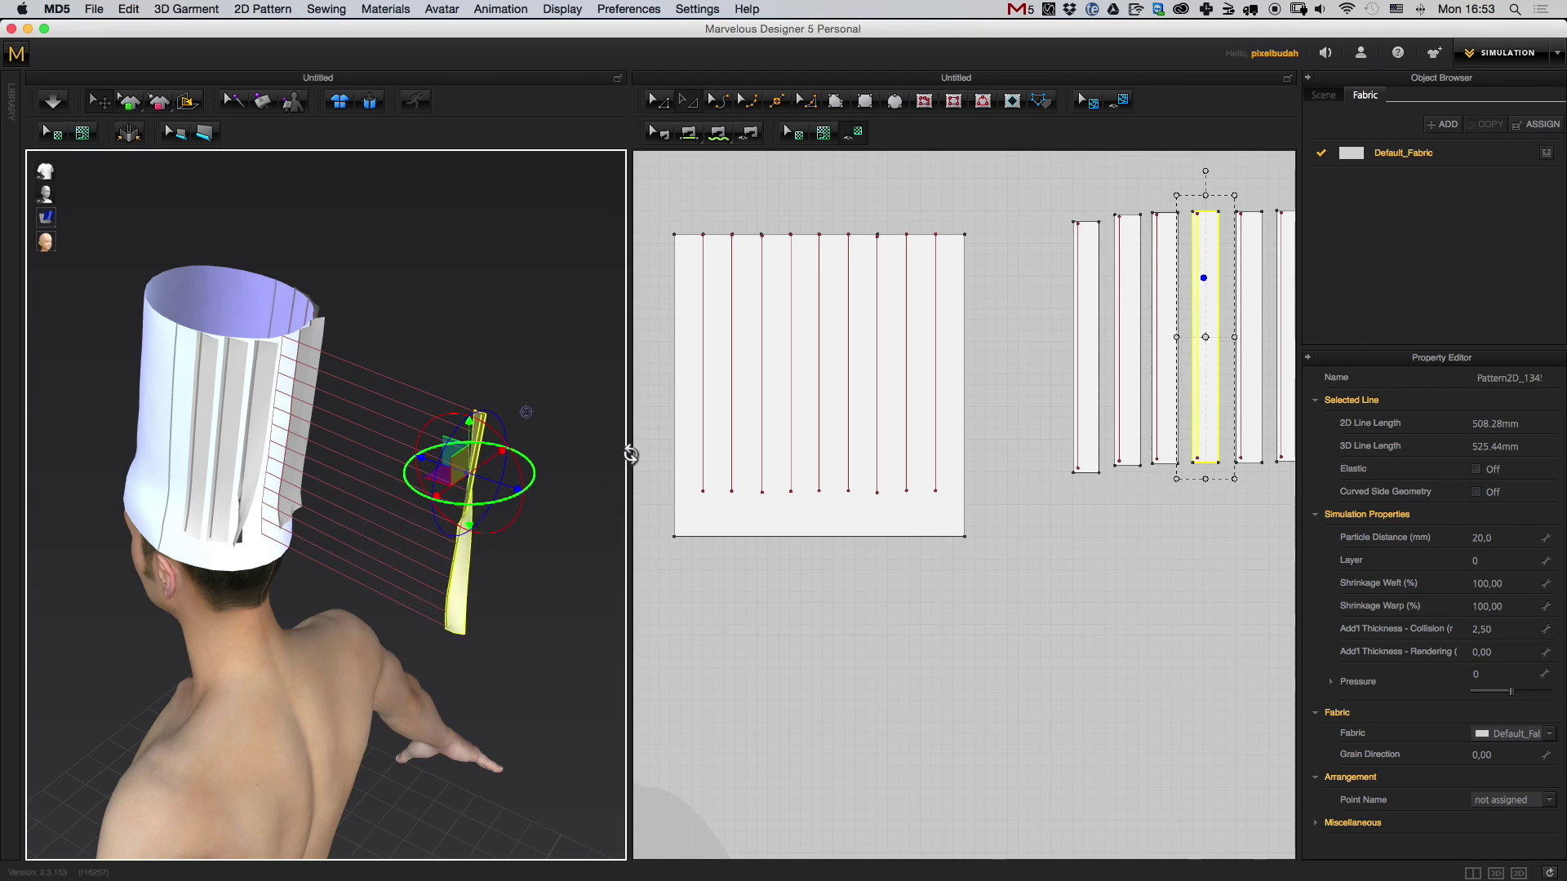
{"action": "key", "text": "space"}
{"action": "right_click_drag", "start_coordinate": [423, 510], "coordinate": [407, 486]}
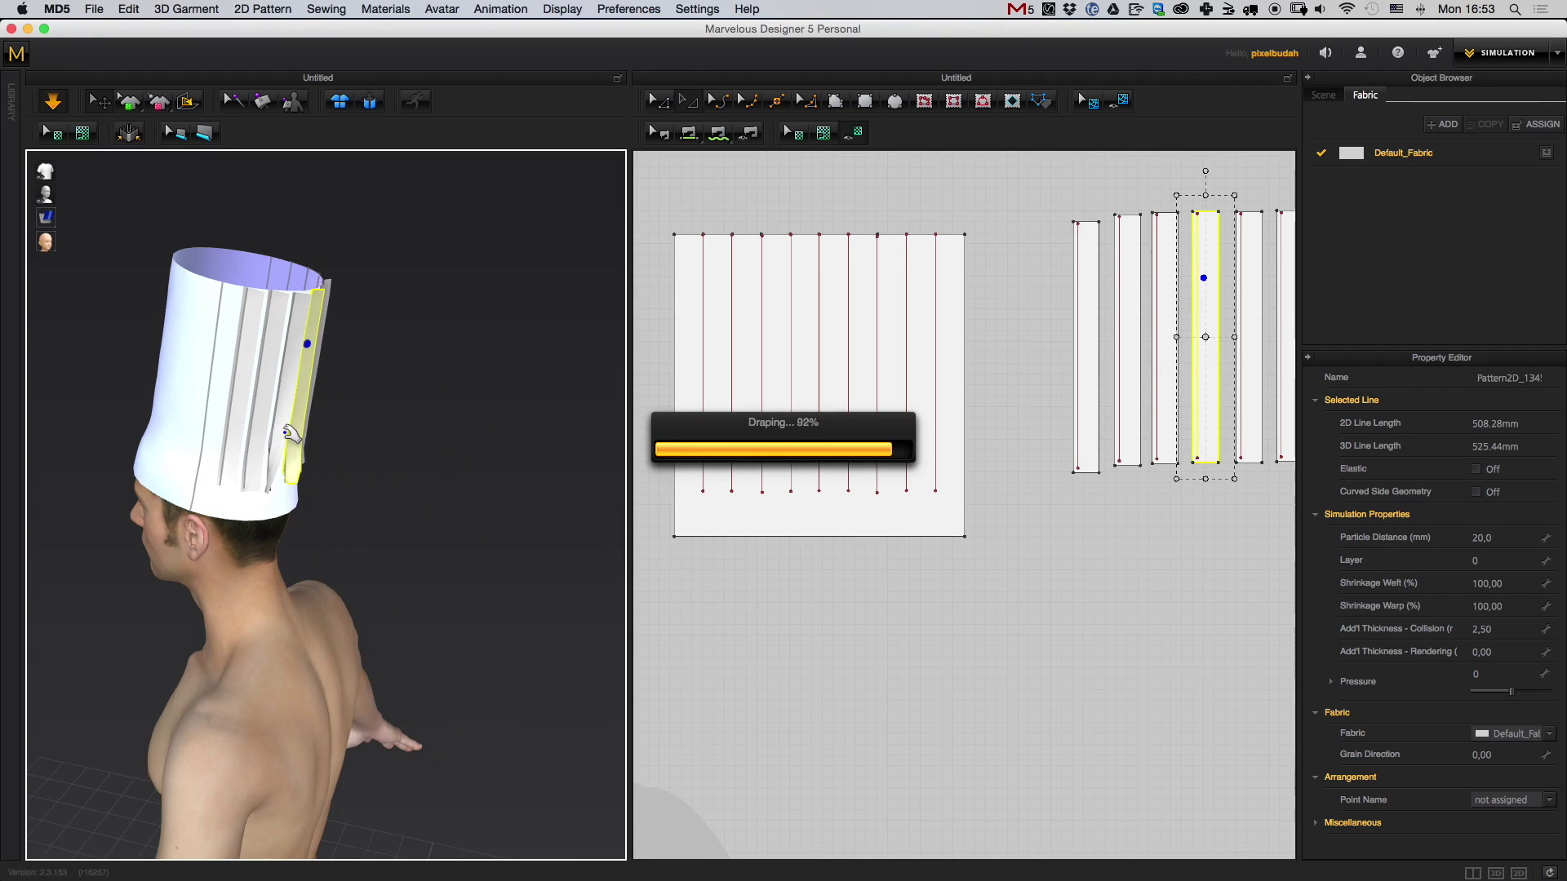
- Move the third strip away from the hat, rotate it about its vertical axis and resume the simulation
{"action": "left_click_drag", "start_coordinate": [292, 426], "coordinate": [525, 524]}
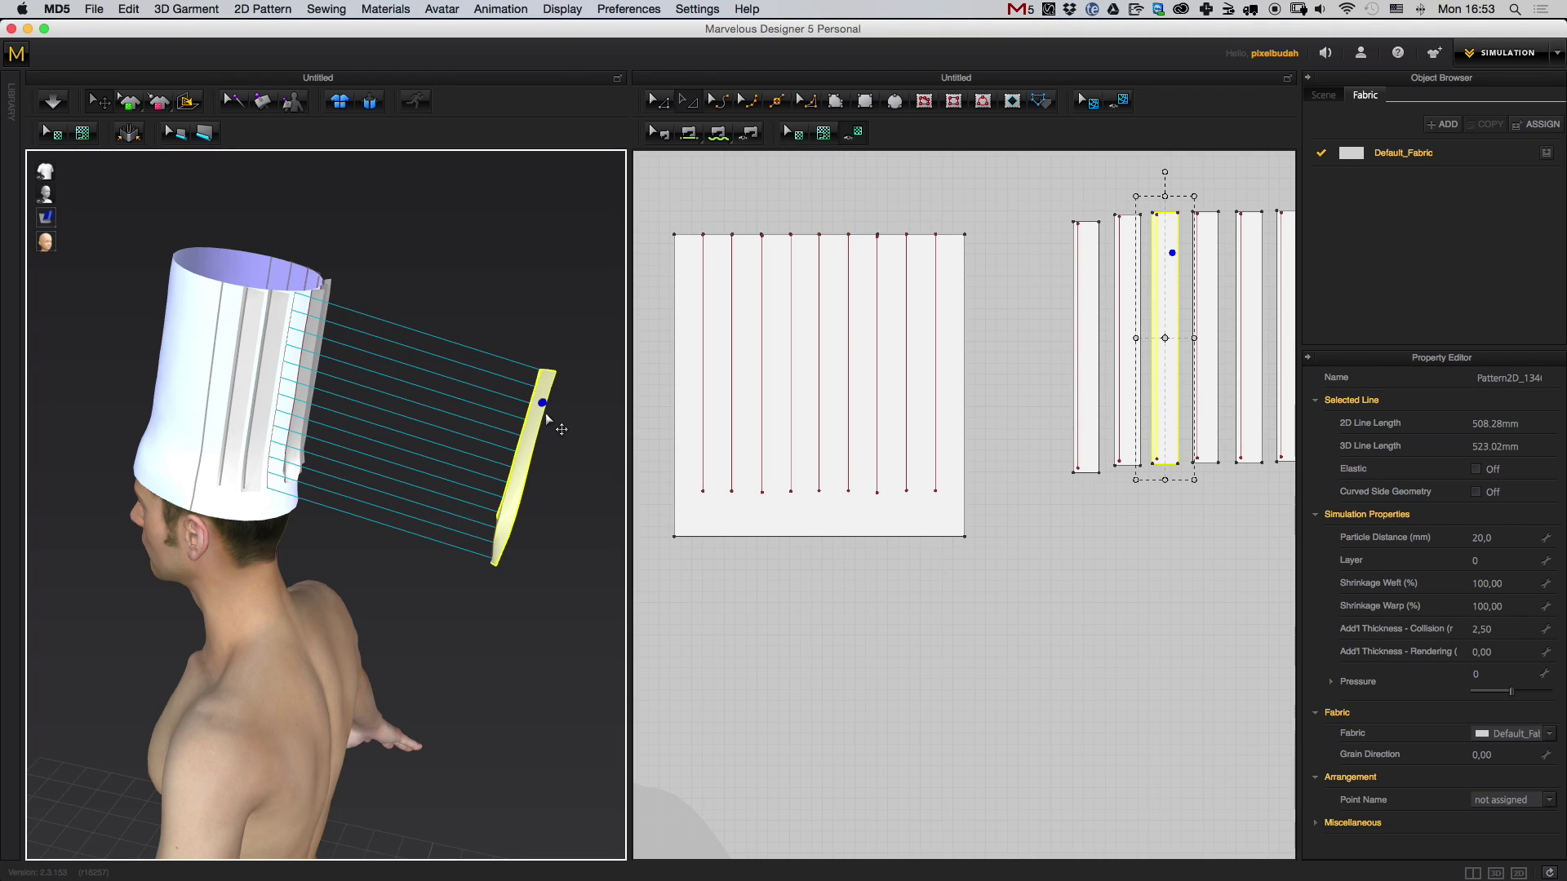
{"action": "left_click_drag", "start_coordinate": [550, 404], "coordinate": [601, 395]}
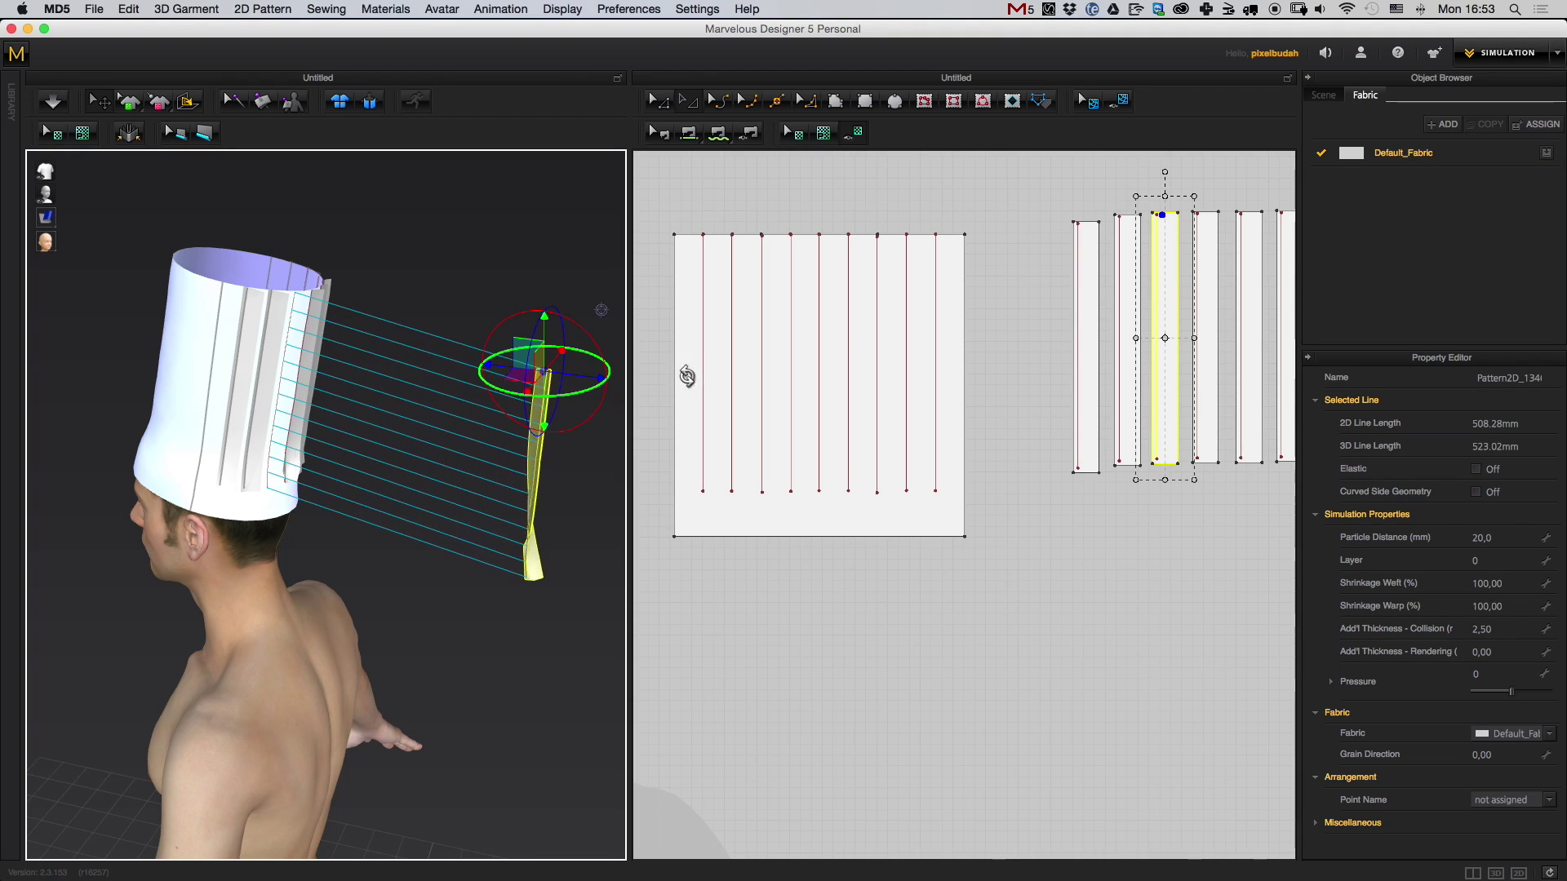
{"action": "key", "text": "space"}
- Pull the bent lower end of the middle back strip sideways to straighten it during simulation, and check the hat all around
{"action": "left_click", "coordinate": [547, 508]}
{"action": "right_click_drag", "start_coordinate": [547, 508], "coordinate": [354, 504]}
{"action": "middle_click_drag", "start_coordinate": [354, 503], "coordinate": [437, 524]}
{"action": "scroll", "coordinate": [516, 603], "scroll_direction": "up", "scroll_amount": 4}
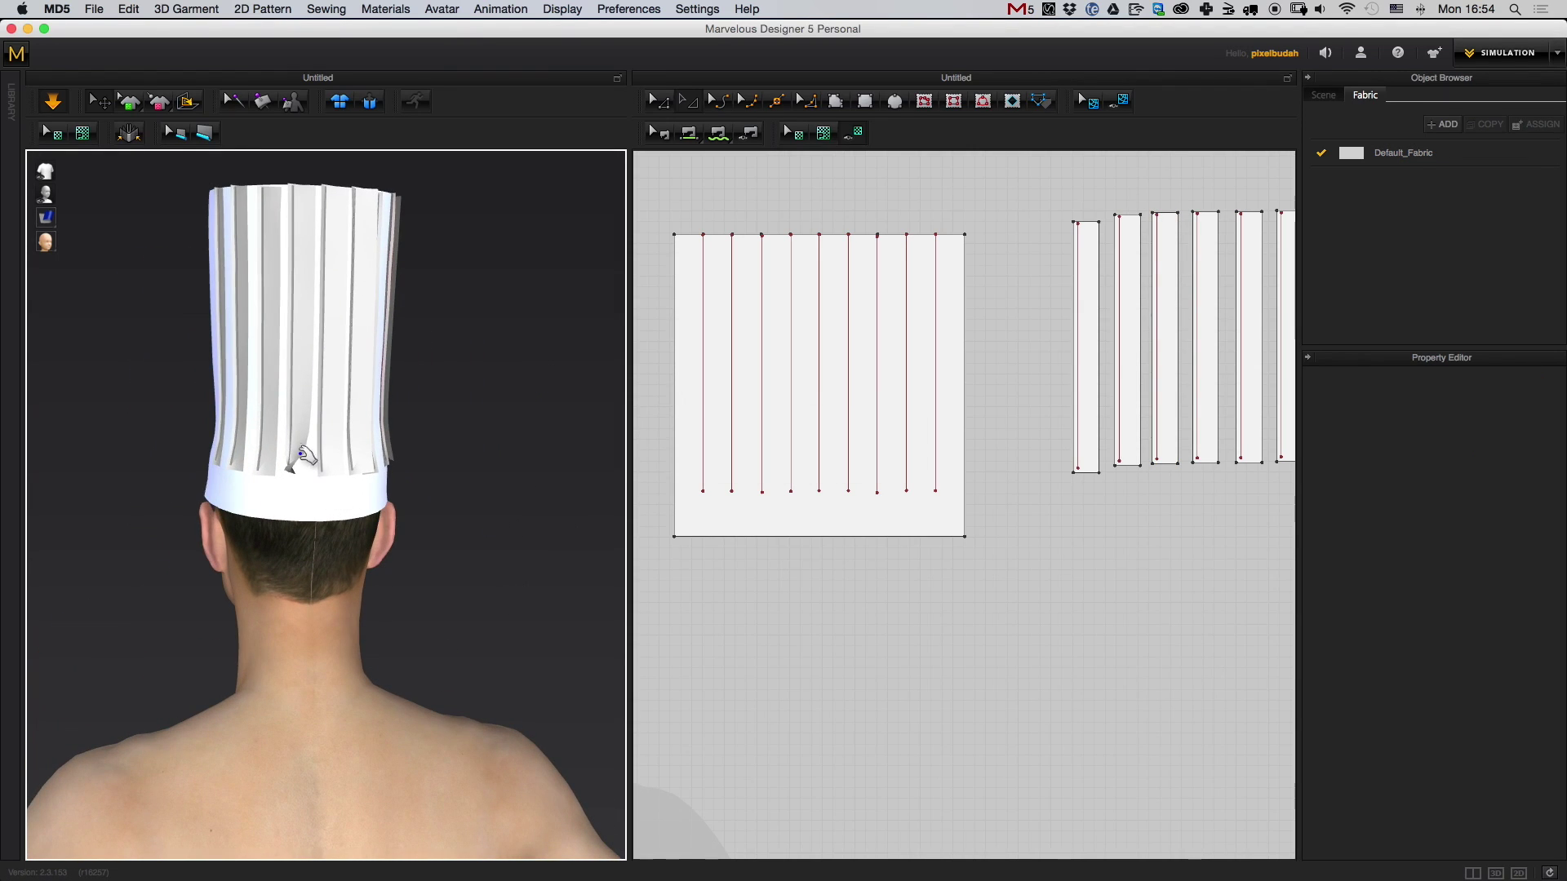
{"action": "left_click_drag", "start_coordinate": [336, 463], "coordinate": [368, 474]}
{"action": "left_click", "coordinate": [463, 499]}
{"action": "right_click_drag", "start_coordinate": [463, 499], "coordinate": [245, 492]}
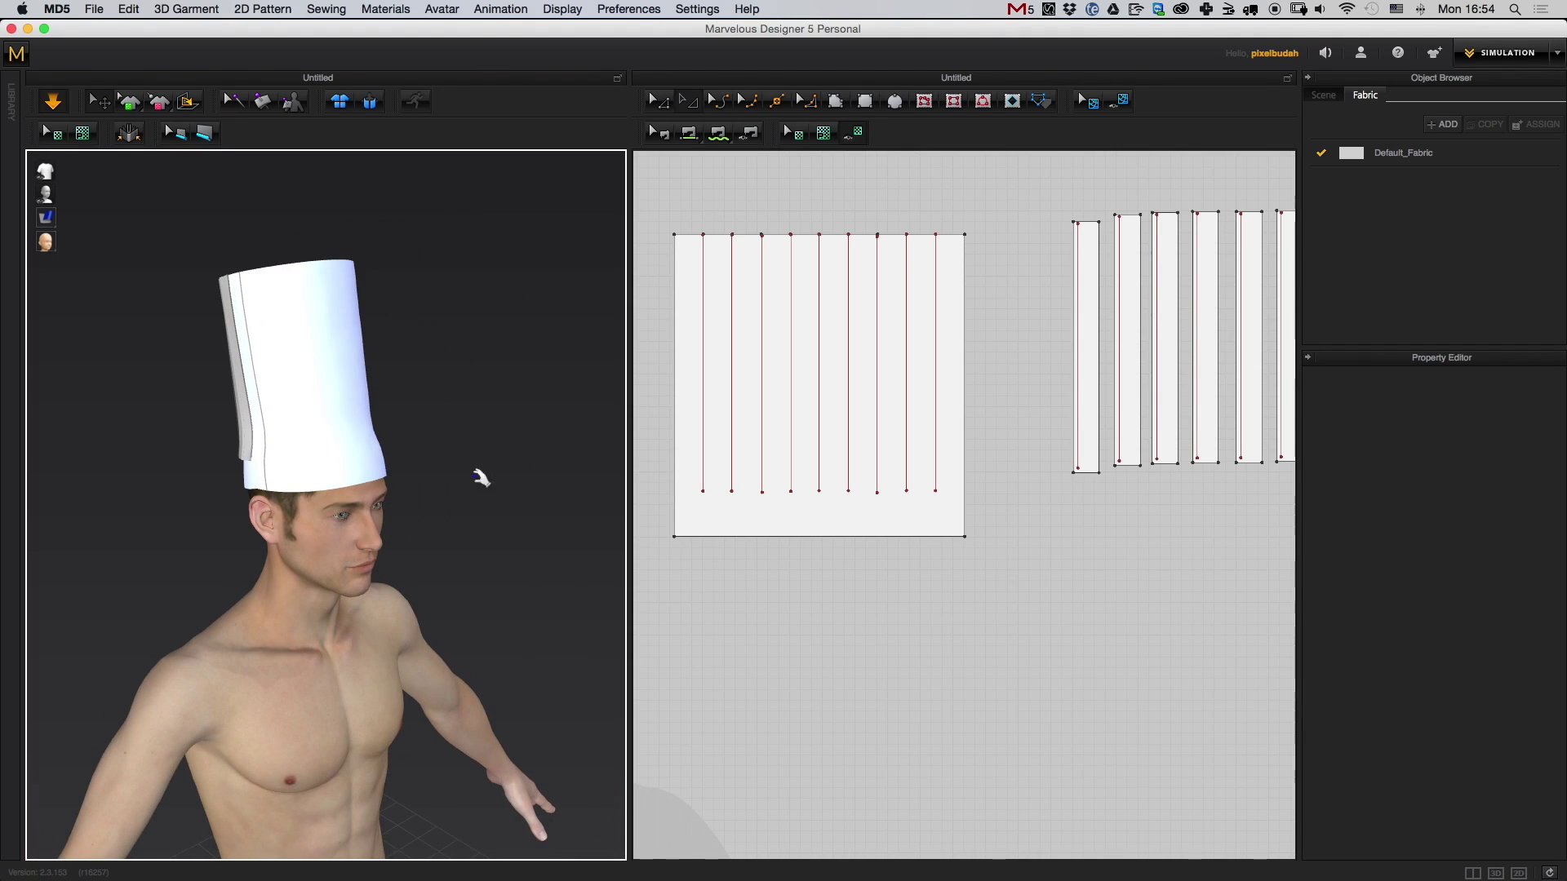
{"action": "right_click_drag", "start_coordinate": [481, 478], "coordinate": [555, 296]}
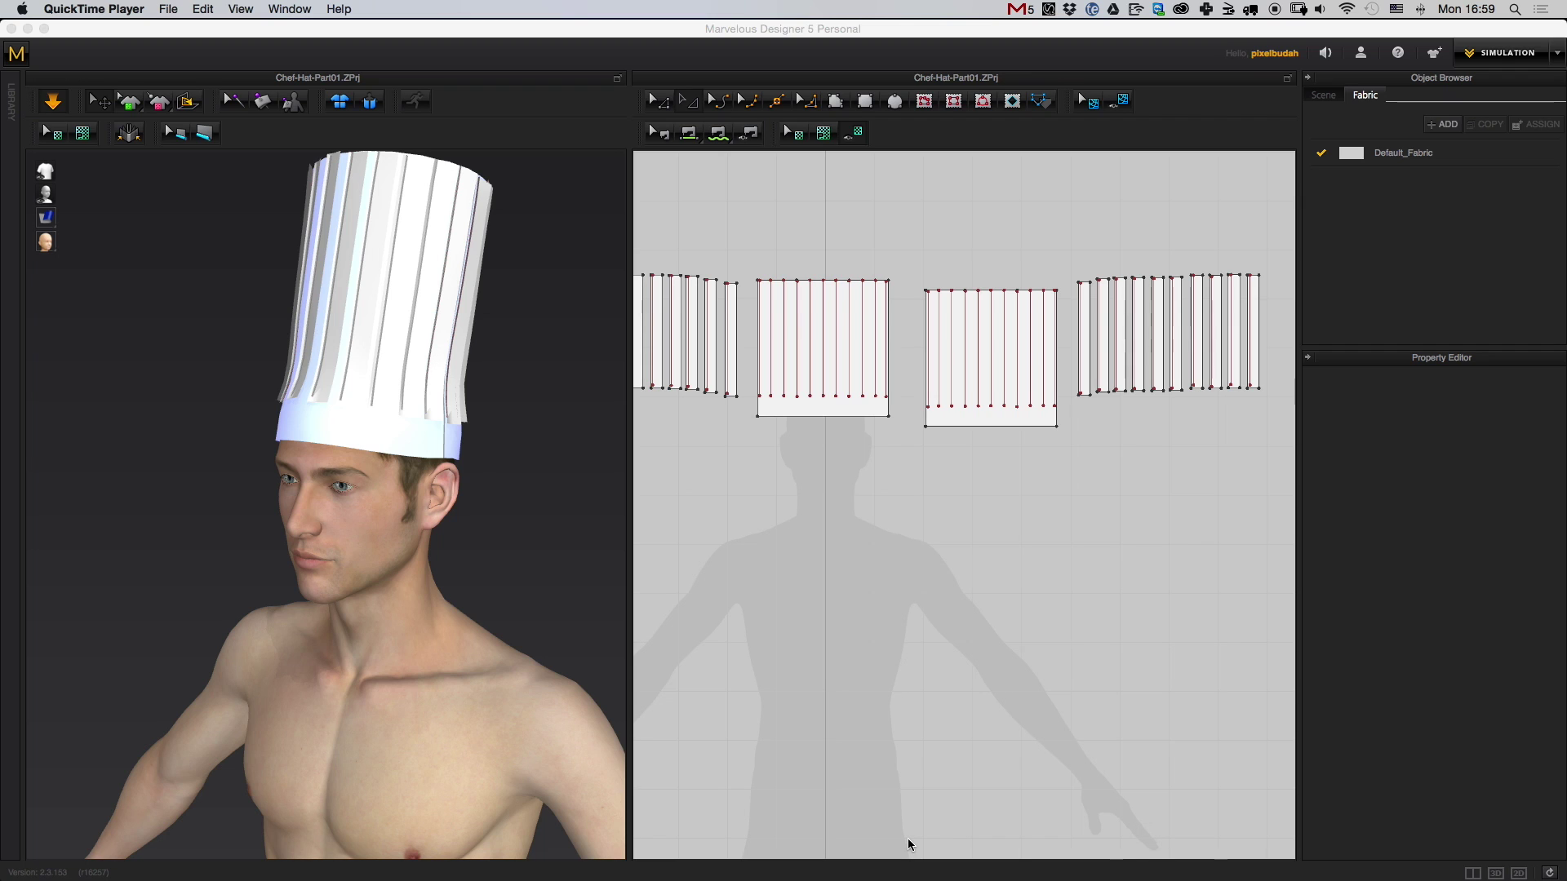
- Compare the pleated hat with the reference photo toque-papier-18-1-640.jpg in Preview, then put the photo aside
{"action": "right_click_drag", "start_coordinate": [557, 468], "coordinate": [418, 426]}
{"action": "middle_click_drag", "start_coordinate": [962, 622], "coordinate": [950, 587]}
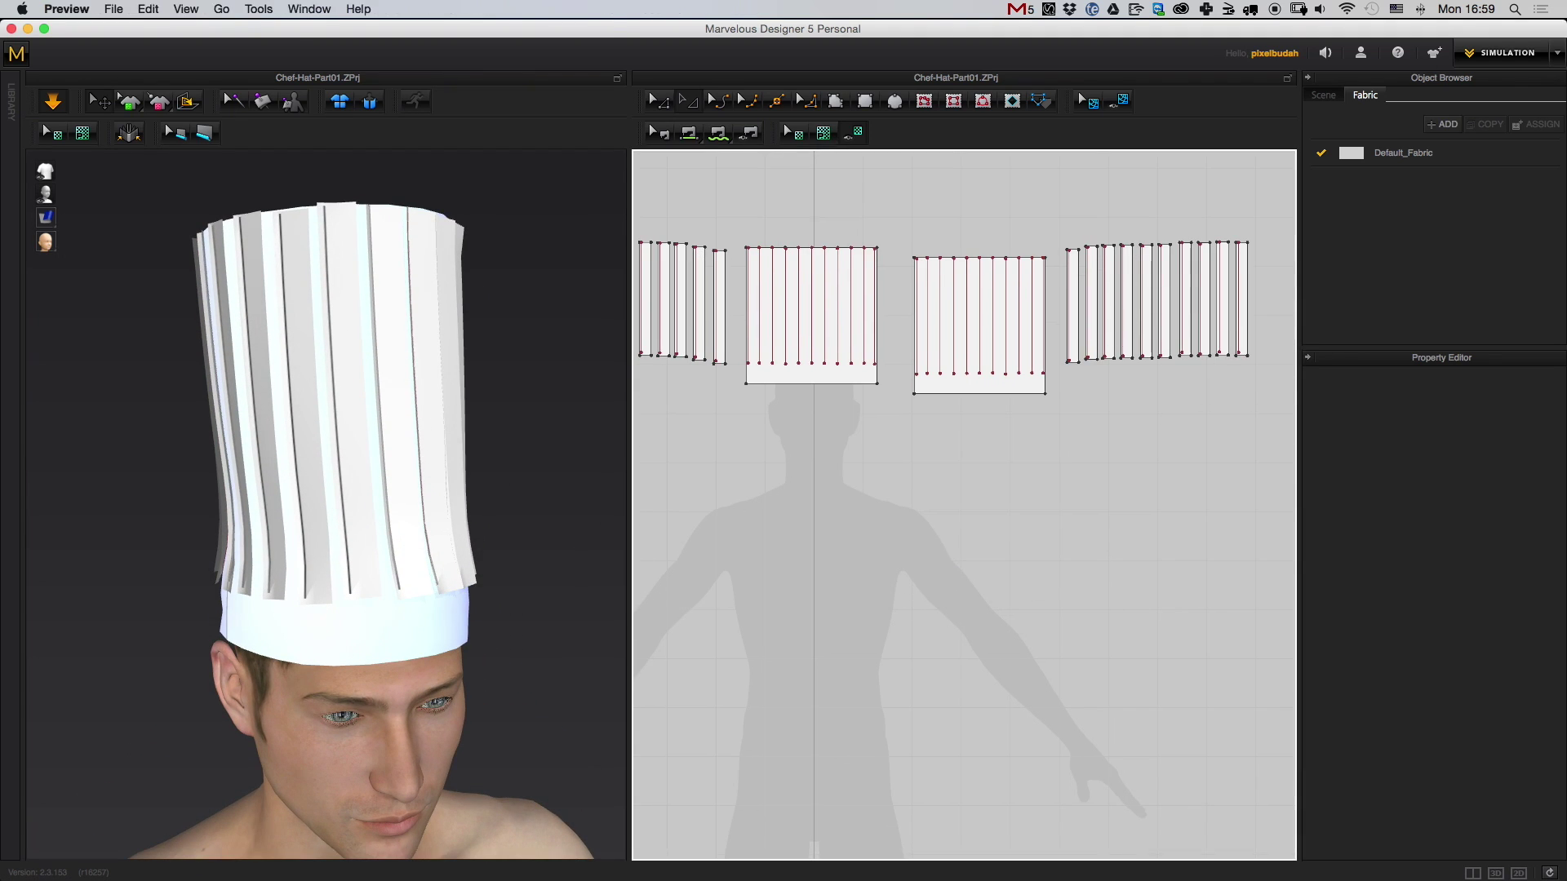
{"action": "left_click_drag", "start_coordinate": [1566, 204], "coordinate": [903, 182]}
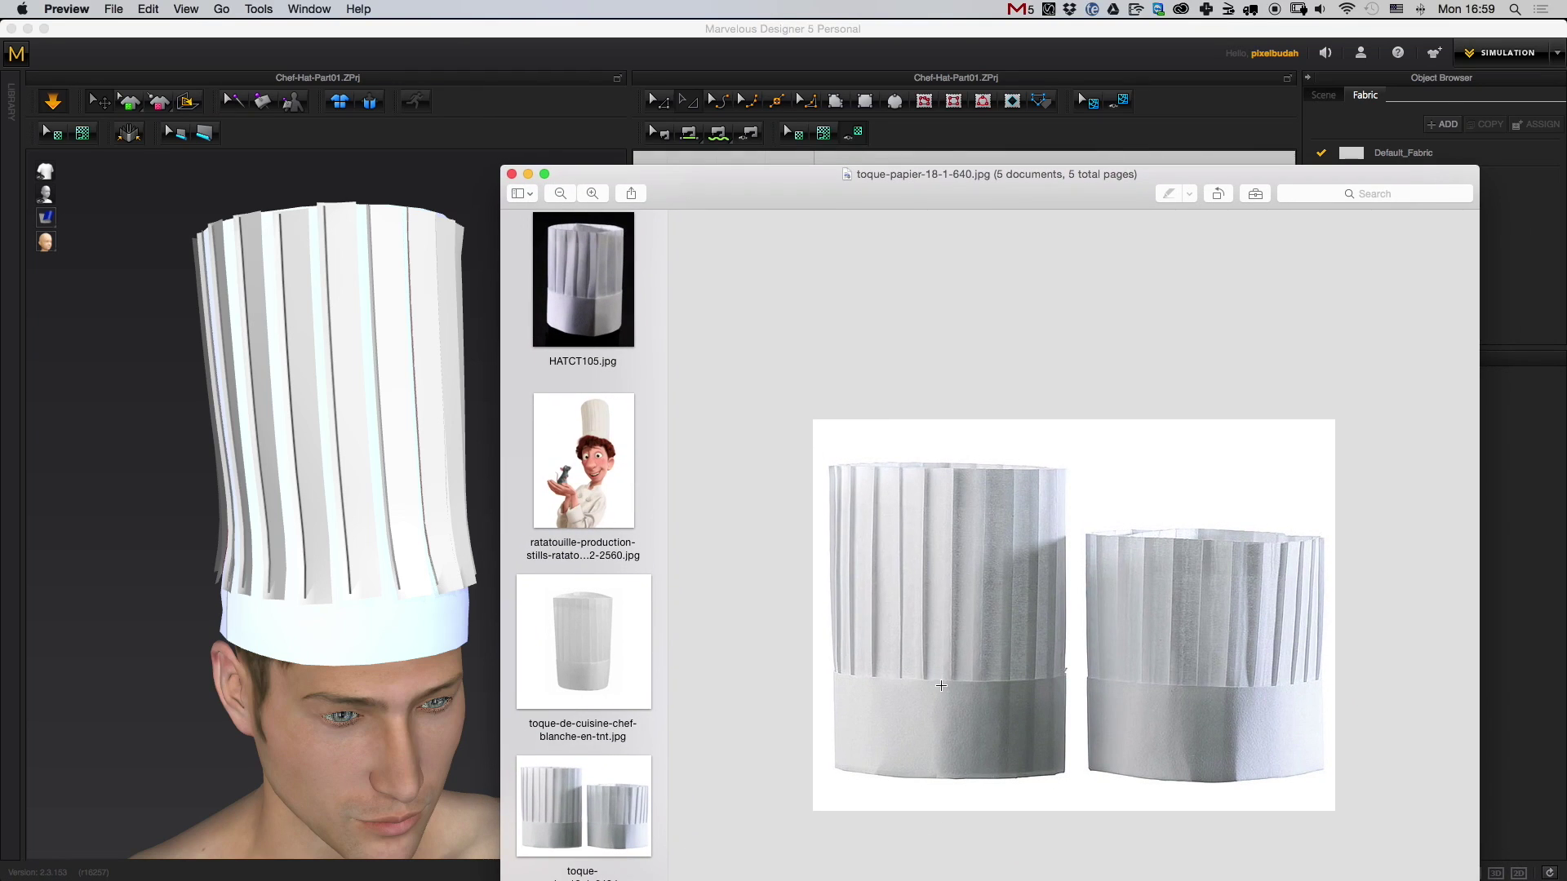
{"action": "left_click_drag", "start_coordinate": [1030, 186], "coordinate": [1566, 204]}
- Copy the two hat body patterns with their internal lines and paste the duplicates just below the originals
{"action": "middle_click_drag", "start_coordinate": [993, 457], "coordinate": [1069, 448]}
{"action": "scroll", "coordinate": [1045, 482], "scroll_direction": "up", "scroll_amount": 3}
{"action": "middle_click_drag", "start_coordinate": [1027, 498], "coordinate": [931, 642]}
{"action": "scroll", "coordinate": [971, 487], "scroll_direction": "up", "scroll_amount": 1}
{"action": "left_click", "coordinate": [1007, 457]}
{"action": "middle_click_drag", "start_coordinate": [843, 480], "coordinate": [919, 384]}
{"action": "left_click", "coordinate": [850, 437], "text": "shift"}
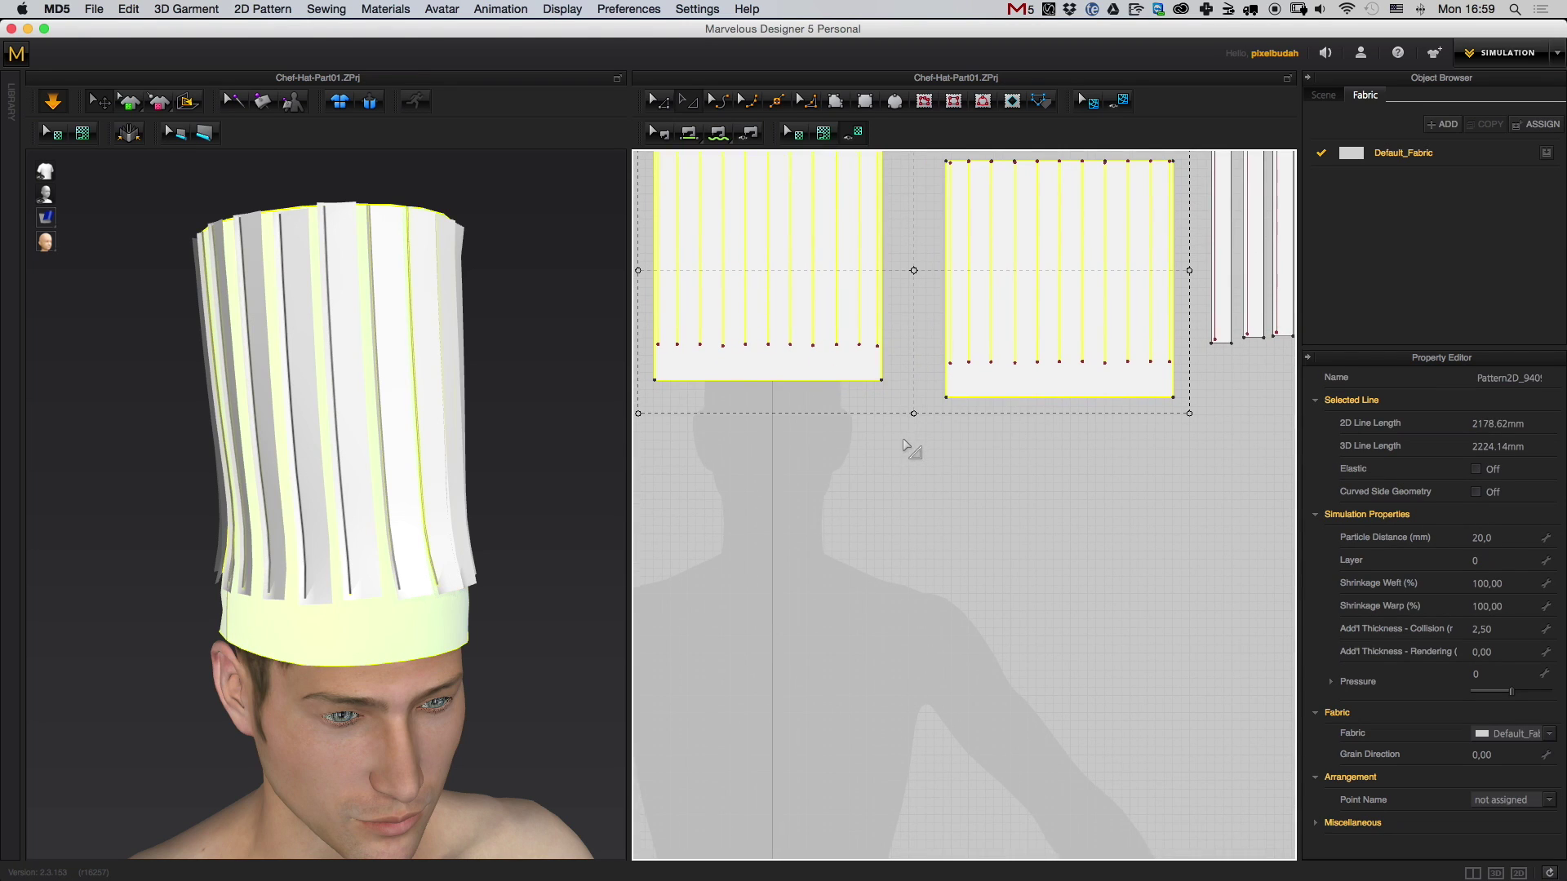
{"action": "key", "text": "super+c"}
{"action": "key", "text": "super+v"}
{"action": "left_click", "coordinate": [905, 605]}
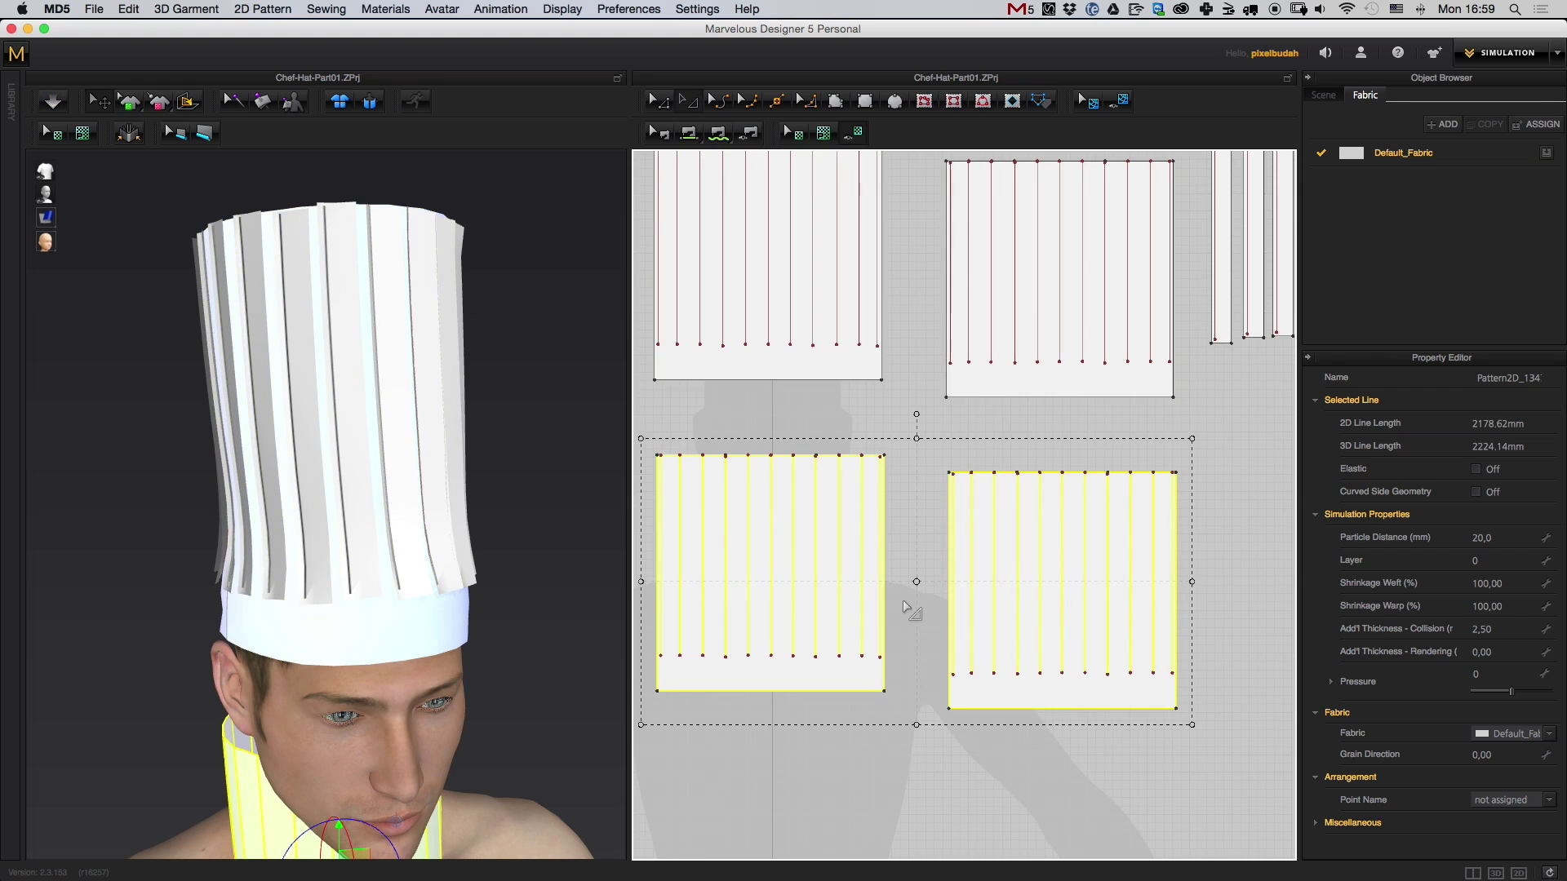
- Move the copied front and back panels up from the neck to just outside the hat's front and back in 3D
{"action": "right_click_drag", "start_coordinate": [520, 702], "coordinate": [560, 546]}
{"action": "middle_click_drag", "start_coordinate": [560, 546], "coordinate": [493, 437]}
{"action": "right_click_drag", "start_coordinate": [493, 437], "coordinate": [473, 560]}
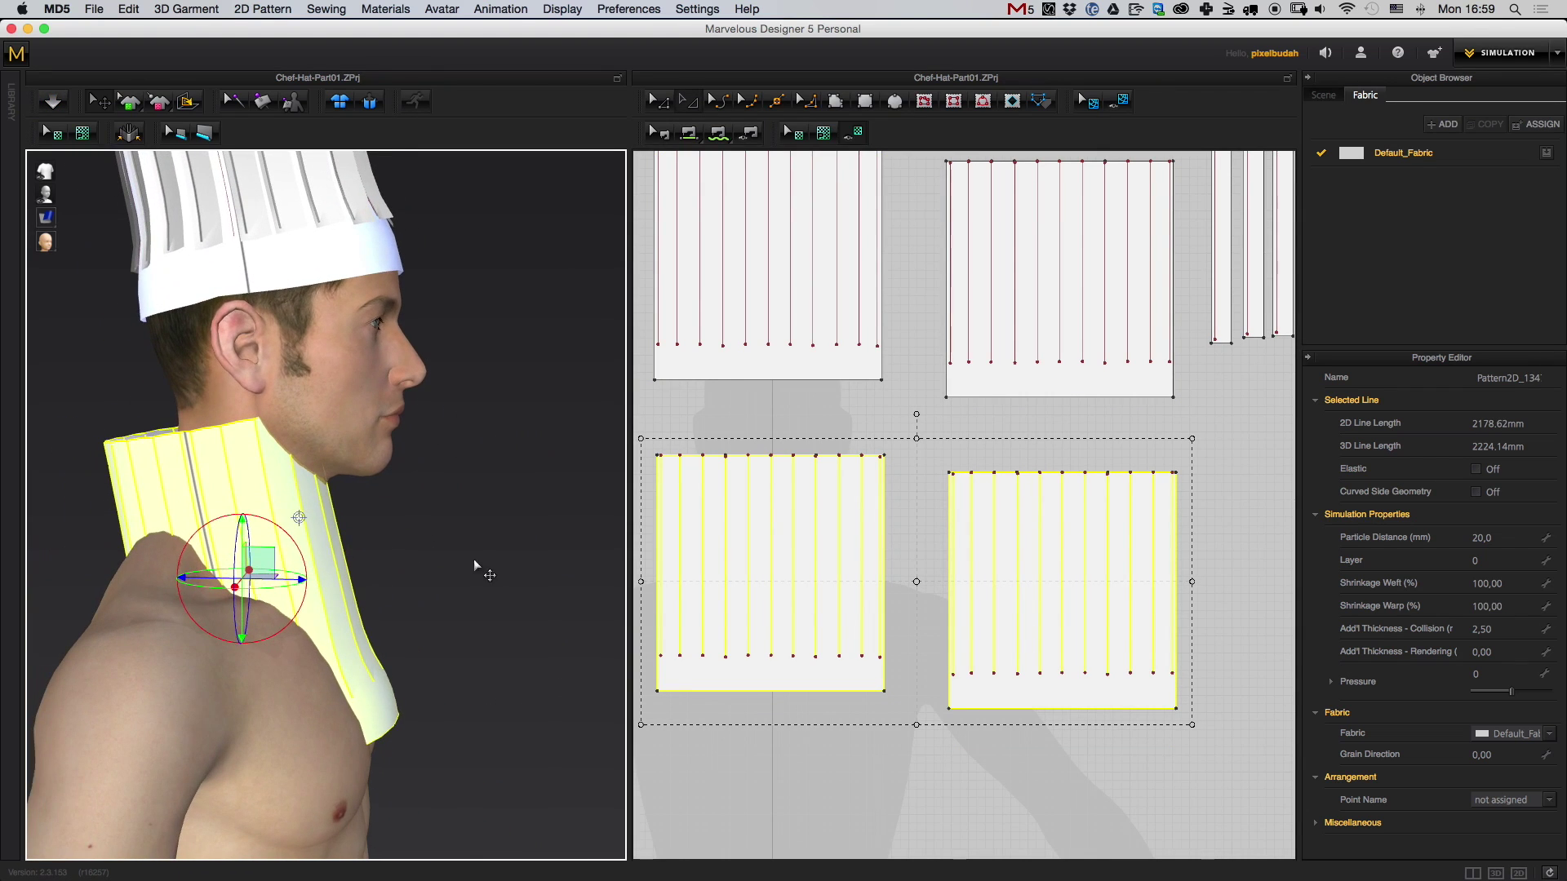
{"action": "left_click", "coordinate": [473, 560]}
{"action": "left_click_drag", "start_coordinate": [383, 690], "coordinate": [567, 378]}
{"action": "left_click_drag", "start_coordinate": [134, 482], "coordinate": [42, 135]}
{"action": "middle_click_drag", "start_coordinate": [411, 377], "coordinate": [469, 520]}
{"action": "left_click_drag", "start_coordinate": [539, 523], "coordinate": [493, 409]}
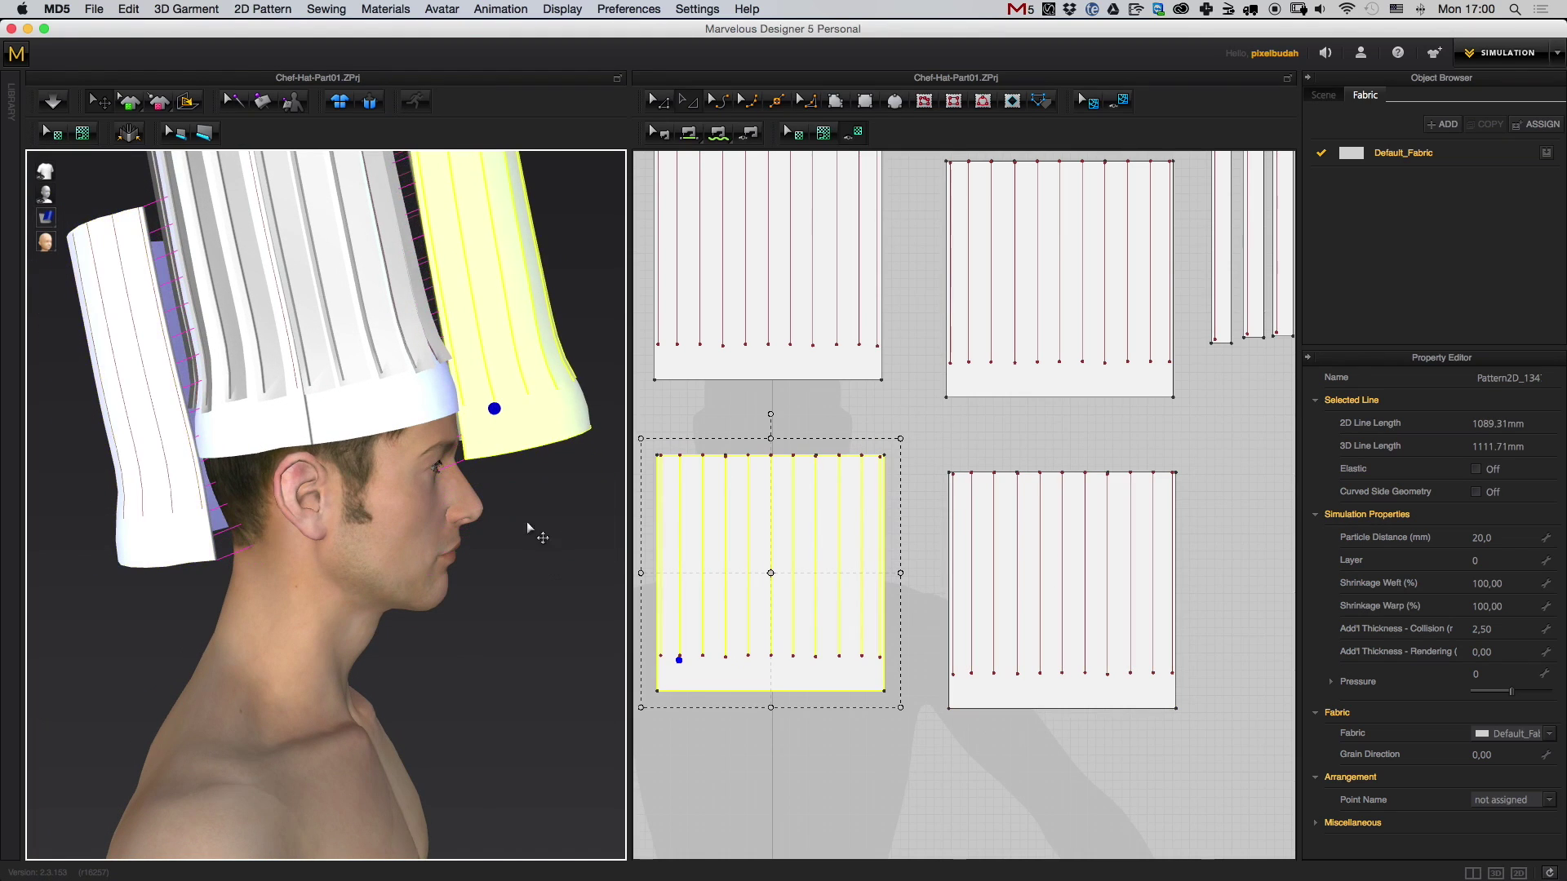
- Align the copied back panel over the back of the hat in 3D
{"action": "right_click_drag", "start_coordinate": [526, 522], "coordinate": [336, 523]}
{"action": "middle_click_drag", "start_coordinate": [336, 523], "coordinate": [393, 429]}
{"action": "scroll", "coordinate": [393, 429], "scroll_direction": "down", "scroll_amount": 3}
{"action": "left_click_drag", "start_coordinate": [421, 378], "coordinate": [338, 354]}
{"action": "right_click_drag", "start_coordinate": [390, 508], "coordinate": [449, 518]}
{"action": "scroll", "coordinate": [467, 550], "scroll_direction": "up", "scroll_amount": 3}
{"action": "scroll", "coordinate": [448, 517], "scroll_direction": "down", "scroll_amount": 4}
{"action": "left_click_drag", "start_coordinate": [318, 502], "coordinate": [354, 439]}
- Delete all the vertical internal lines from the copied back panel
{"action": "middle_click_drag", "start_coordinate": [1191, 757], "coordinate": [1155, 647]}
{"action": "left_click", "coordinate": [1154, 647]}
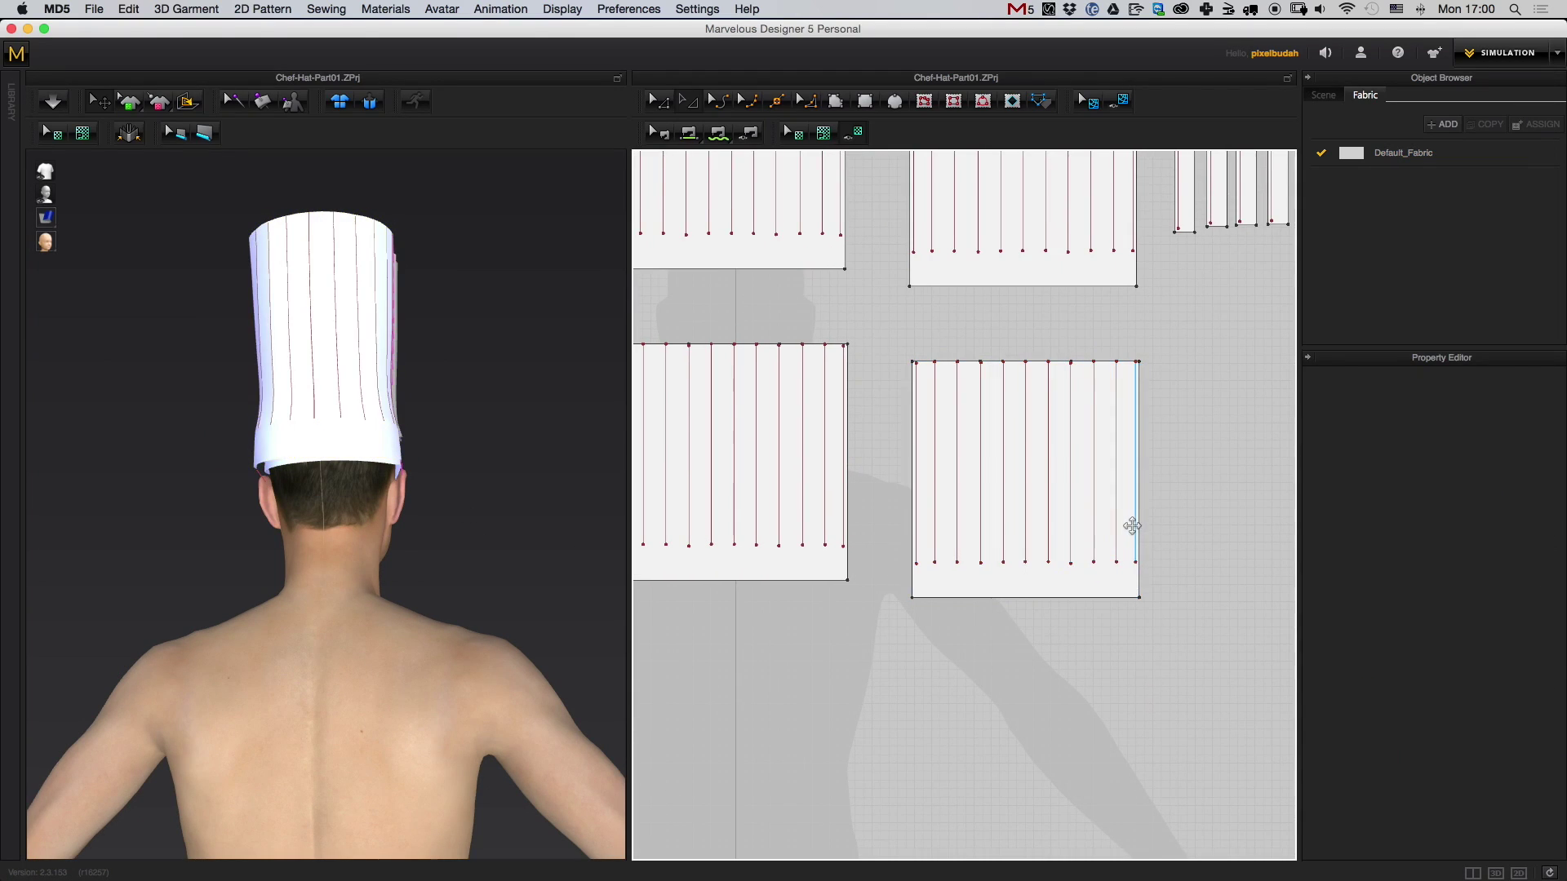
{"action": "left_click", "coordinate": [1107, 532]}
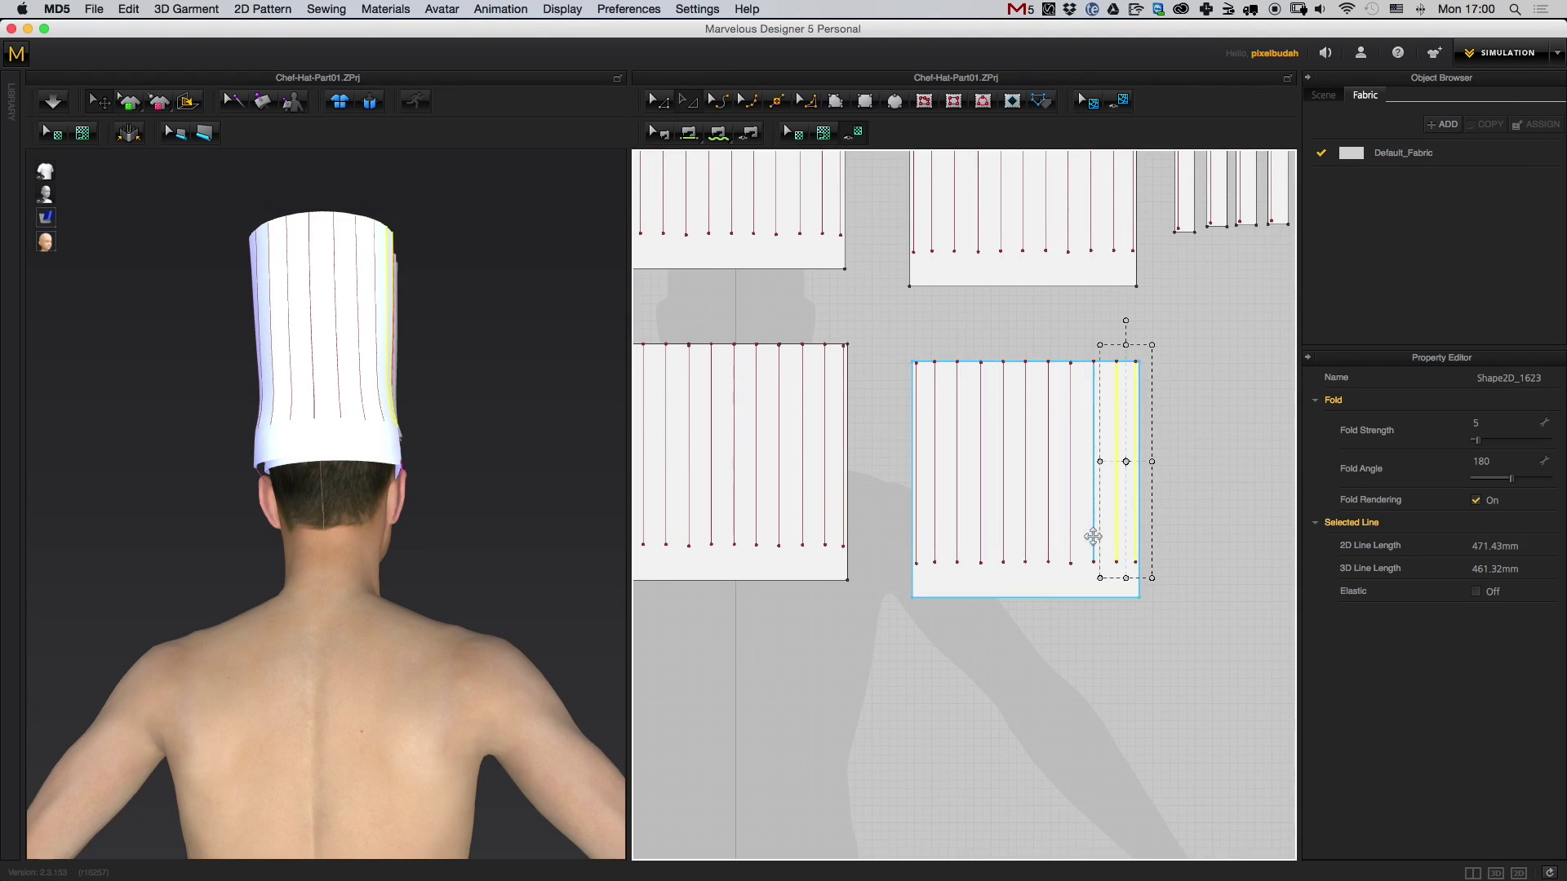
{"action": "left_click", "coordinate": [1093, 537], "text": "shift"}
{"action": "key", "text": "Delete"}
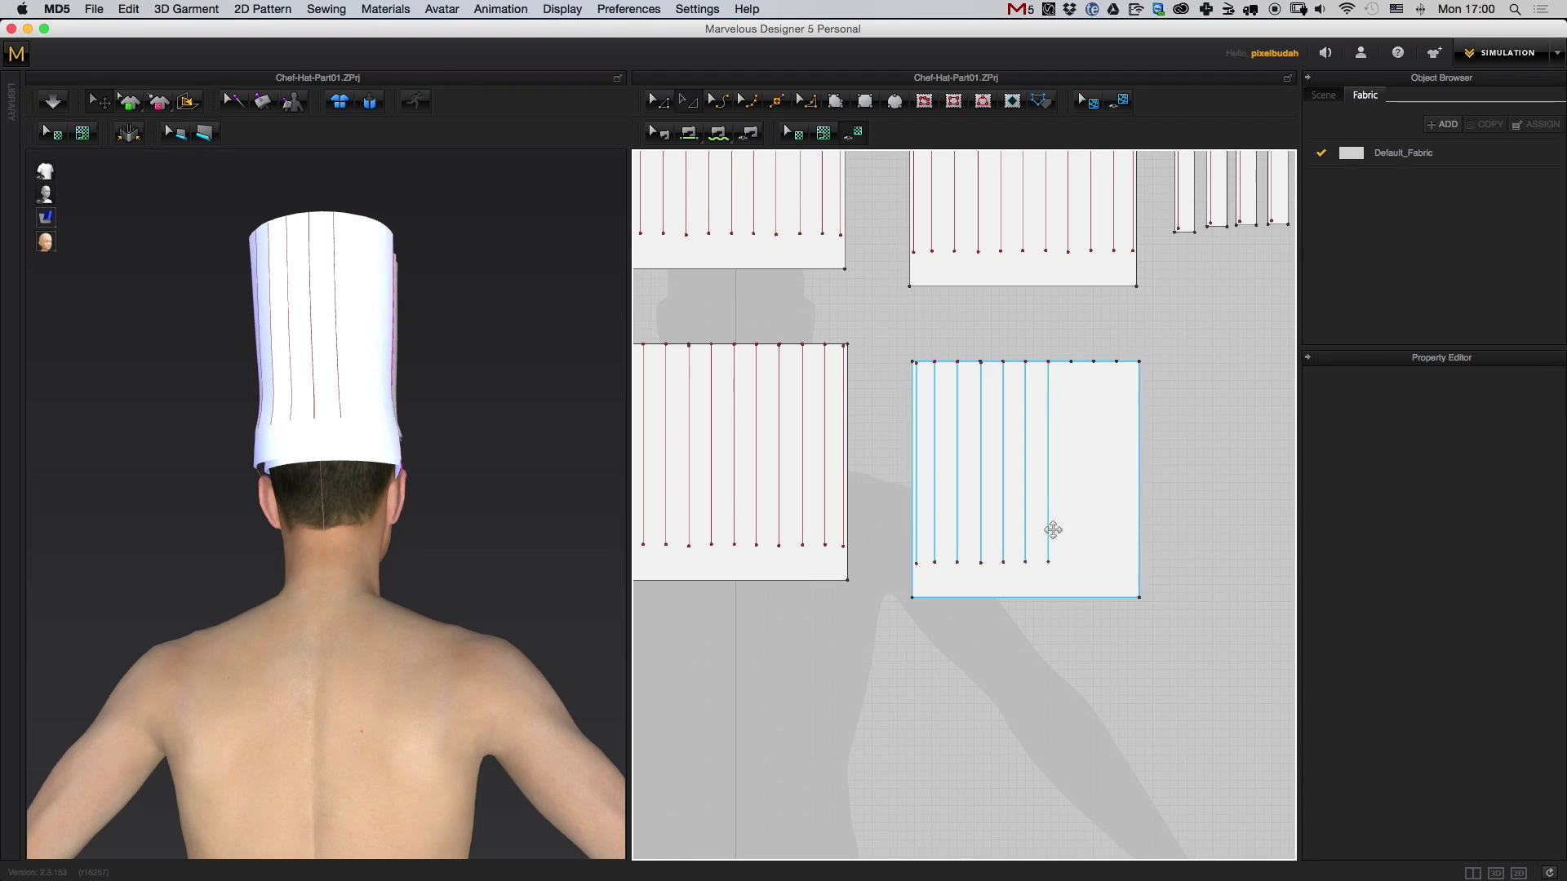
{"action": "left_click", "coordinate": [1049, 531]}
{"action": "key", "text": "Delete"}
{"action": "left_click", "coordinate": [1026, 532]}
{"action": "key", "text": "Delete"}
{"action": "left_click", "coordinate": [1001, 538]}
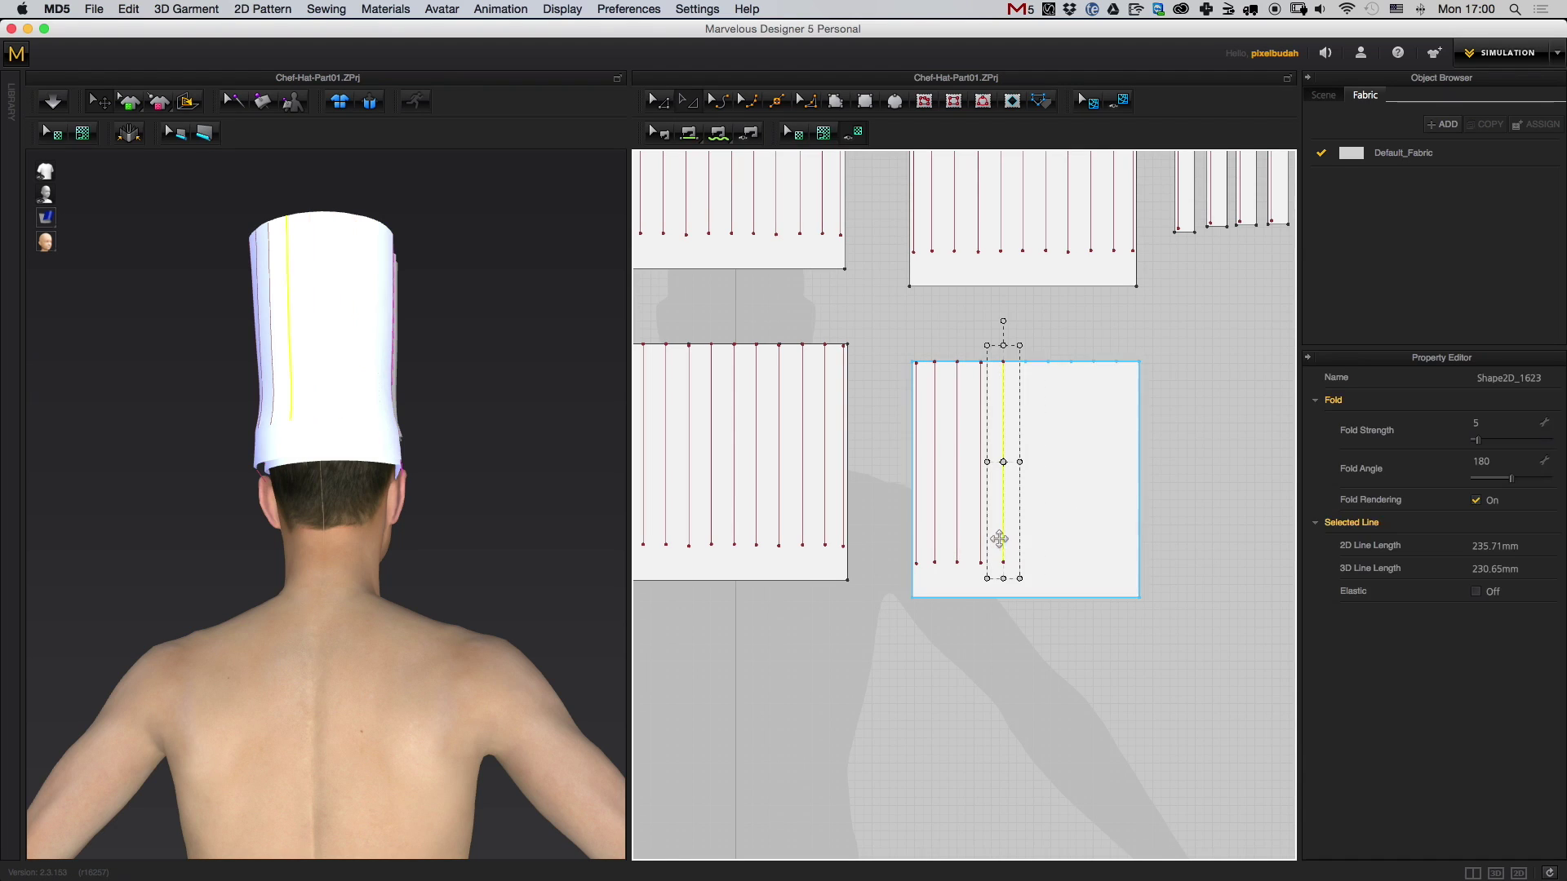
{"action": "key", "text": "Delete"}
{"action": "left_click", "coordinate": [981, 539]}
{"action": "key", "text": "Delete"}
{"action": "left_click", "coordinate": [957, 542]}
{"action": "key", "text": "Delete"}
{"action": "left_click", "coordinate": [935, 545]}
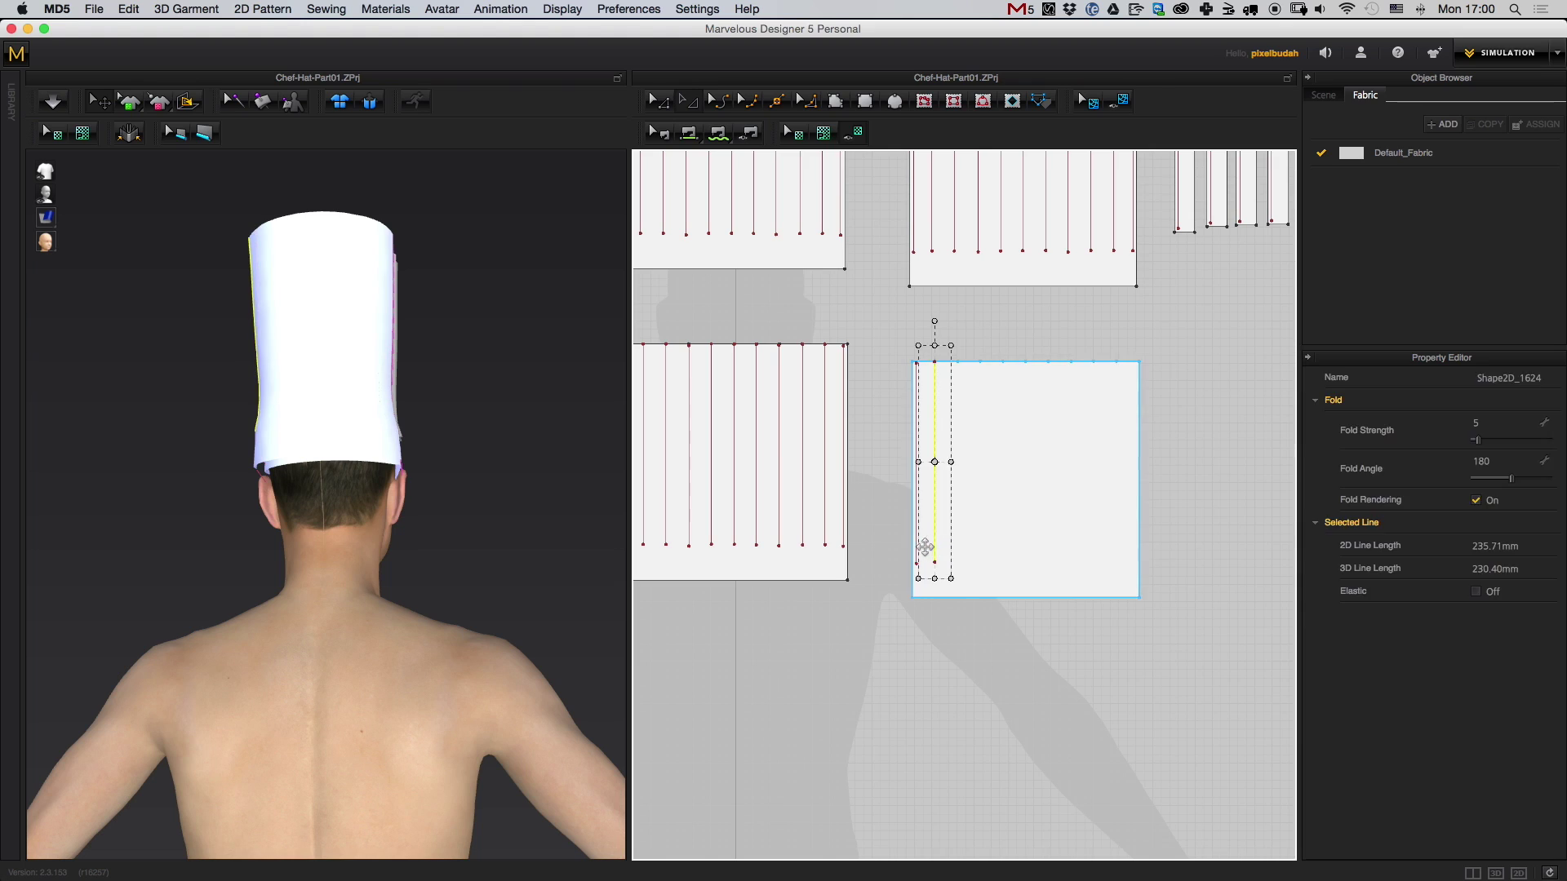
{"action": "key", "text": "Delete"}
{"action": "left_click", "coordinate": [916, 542]}
{"action": "key", "text": "Delete"}
- Select all the vertical internal lines of the copied front panel and delete them
{"action": "middle_click_drag", "start_coordinate": [959, 601], "coordinate": [1159, 585]}
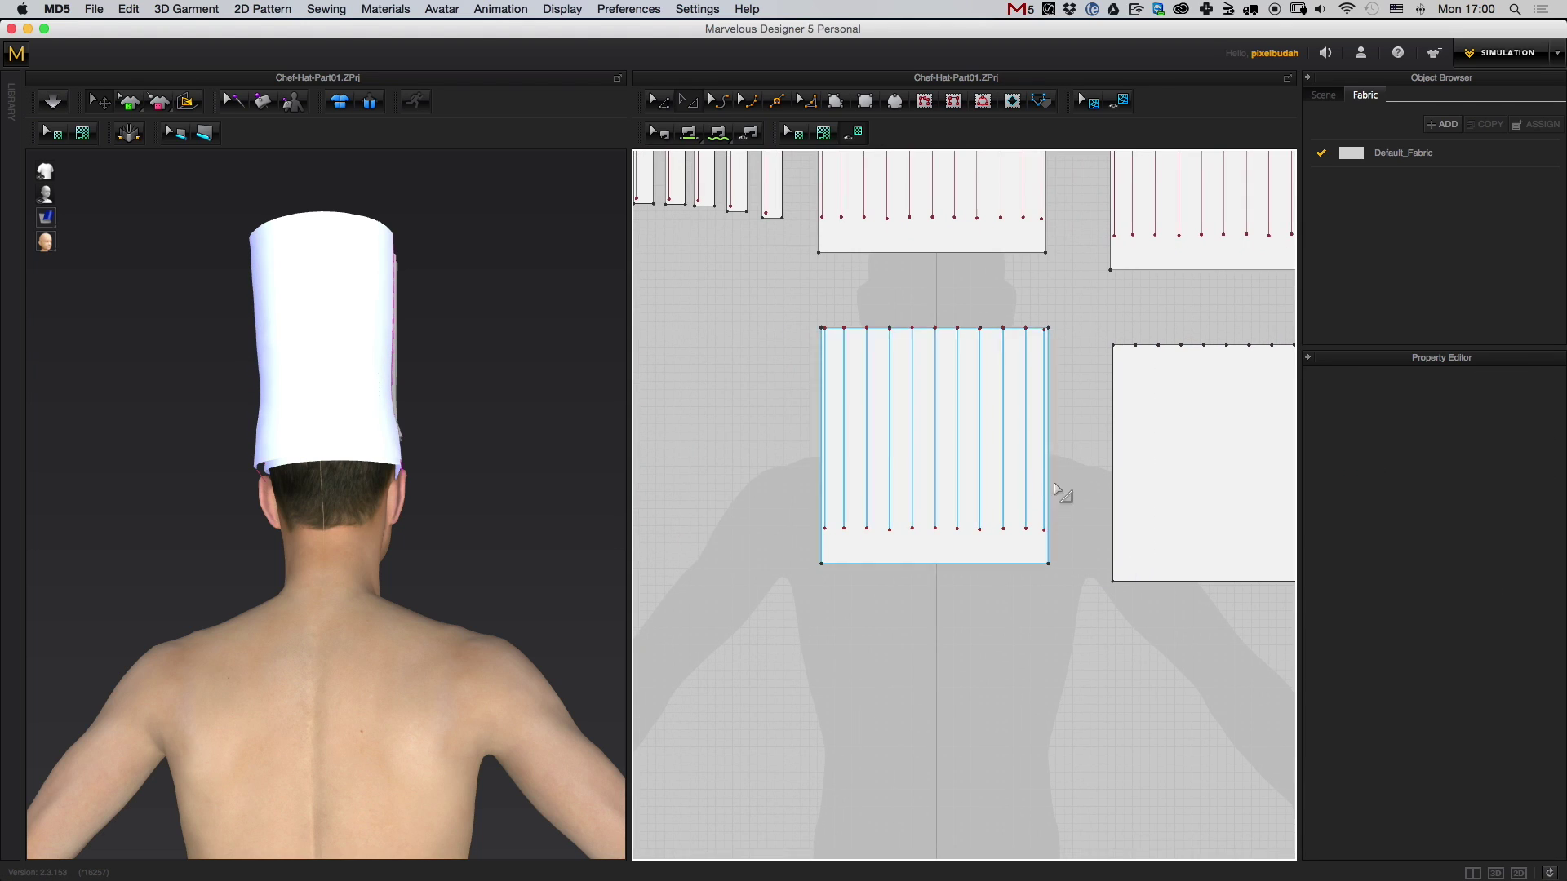
{"action": "left_click", "coordinate": [1044, 490]}
{"action": "left_click", "coordinate": [1025, 493], "text": "shift"}
{"action": "left_click", "coordinate": [1003, 506], "text": "shift"}
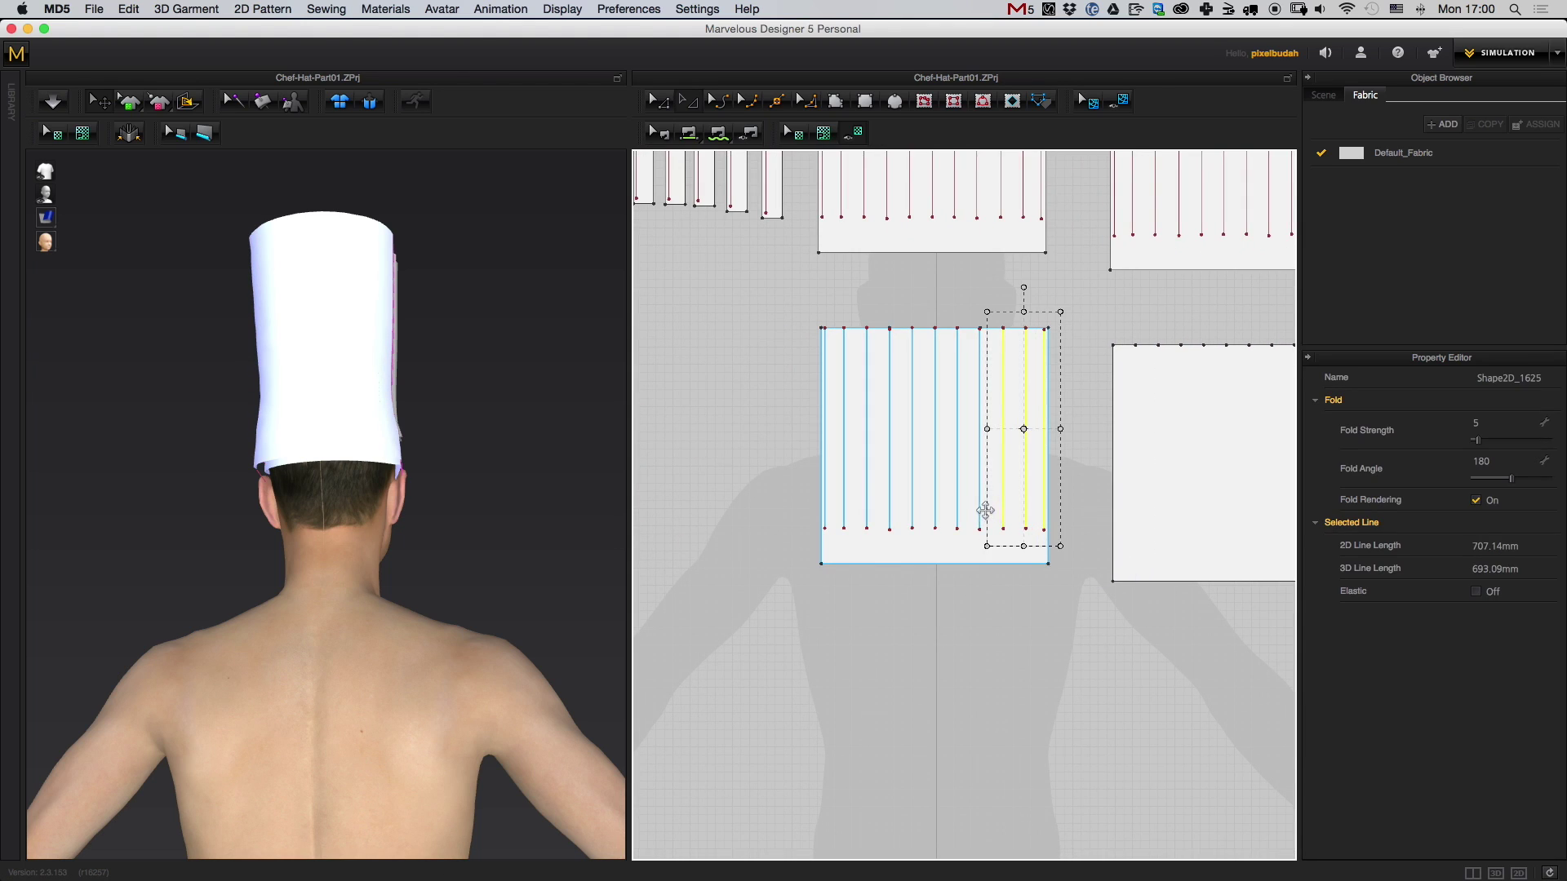
{"action": "left_click", "coordinate": [980, 515], "text": "shift"}
{"action": "left_click", "coordinate": [911, 522], "text": "shift"}
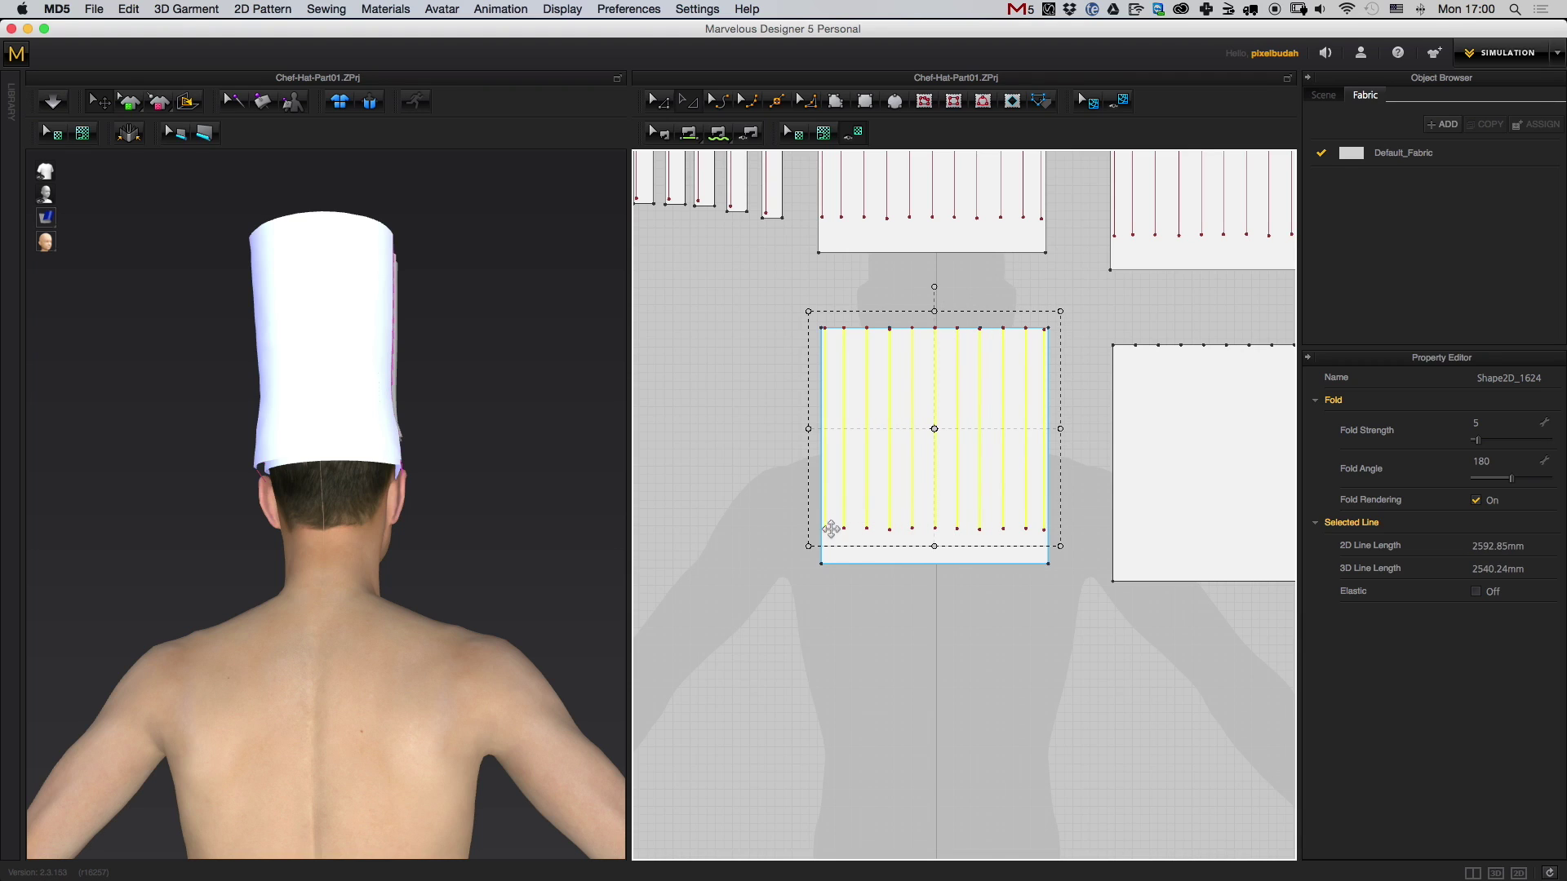
{"action": "middle_click_drag", "start_coordinate": [830, 530], "coordinate": [825, 571]}
{"action": "key", "text": "Delete"}
- Delete the leftover points between the corners along the upper edges of both copied panels
{"action": "middle_click_drag", "start_coordinate": [1102, 615], "coordinate": [990, 606]}
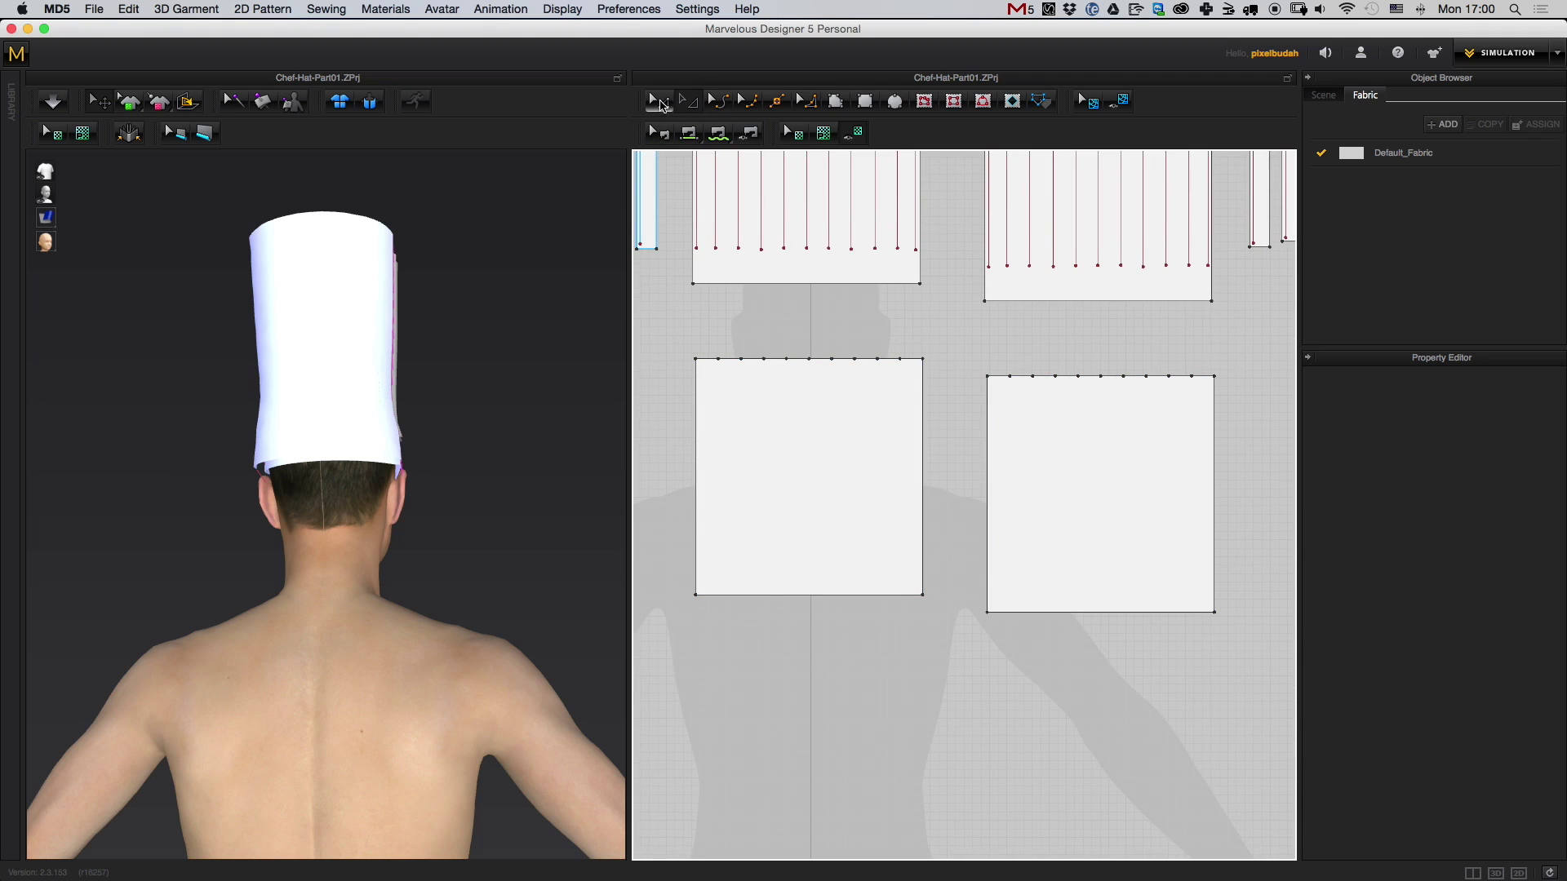
{"action": "left_click_drag", "start_coordinate": [1006, 405], "coordinate": [1024, 453]}
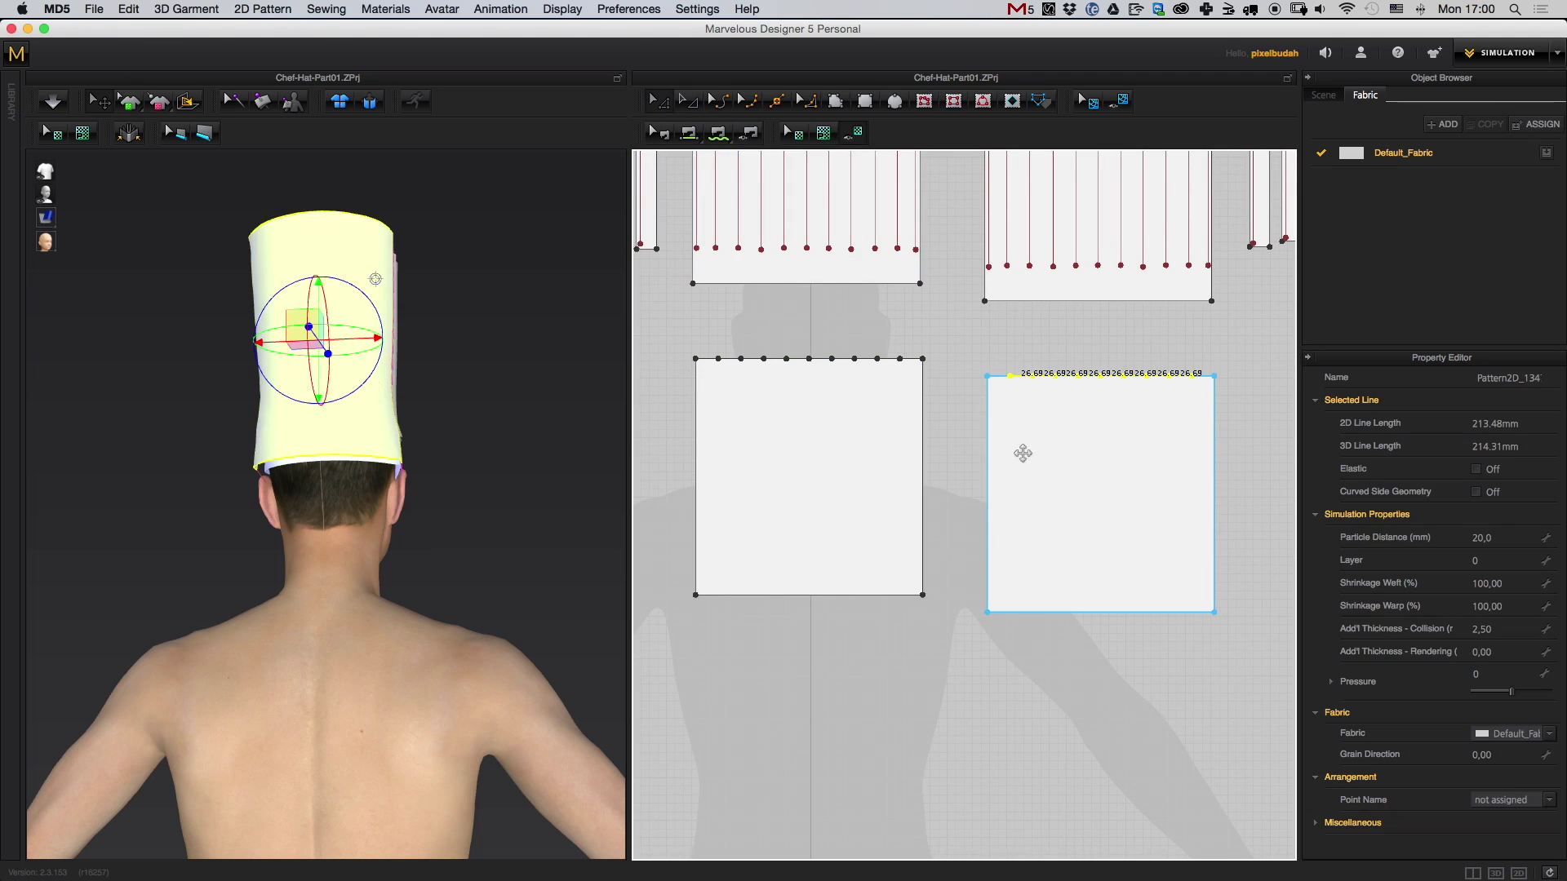
{"action": "key", "text": "Delete"}
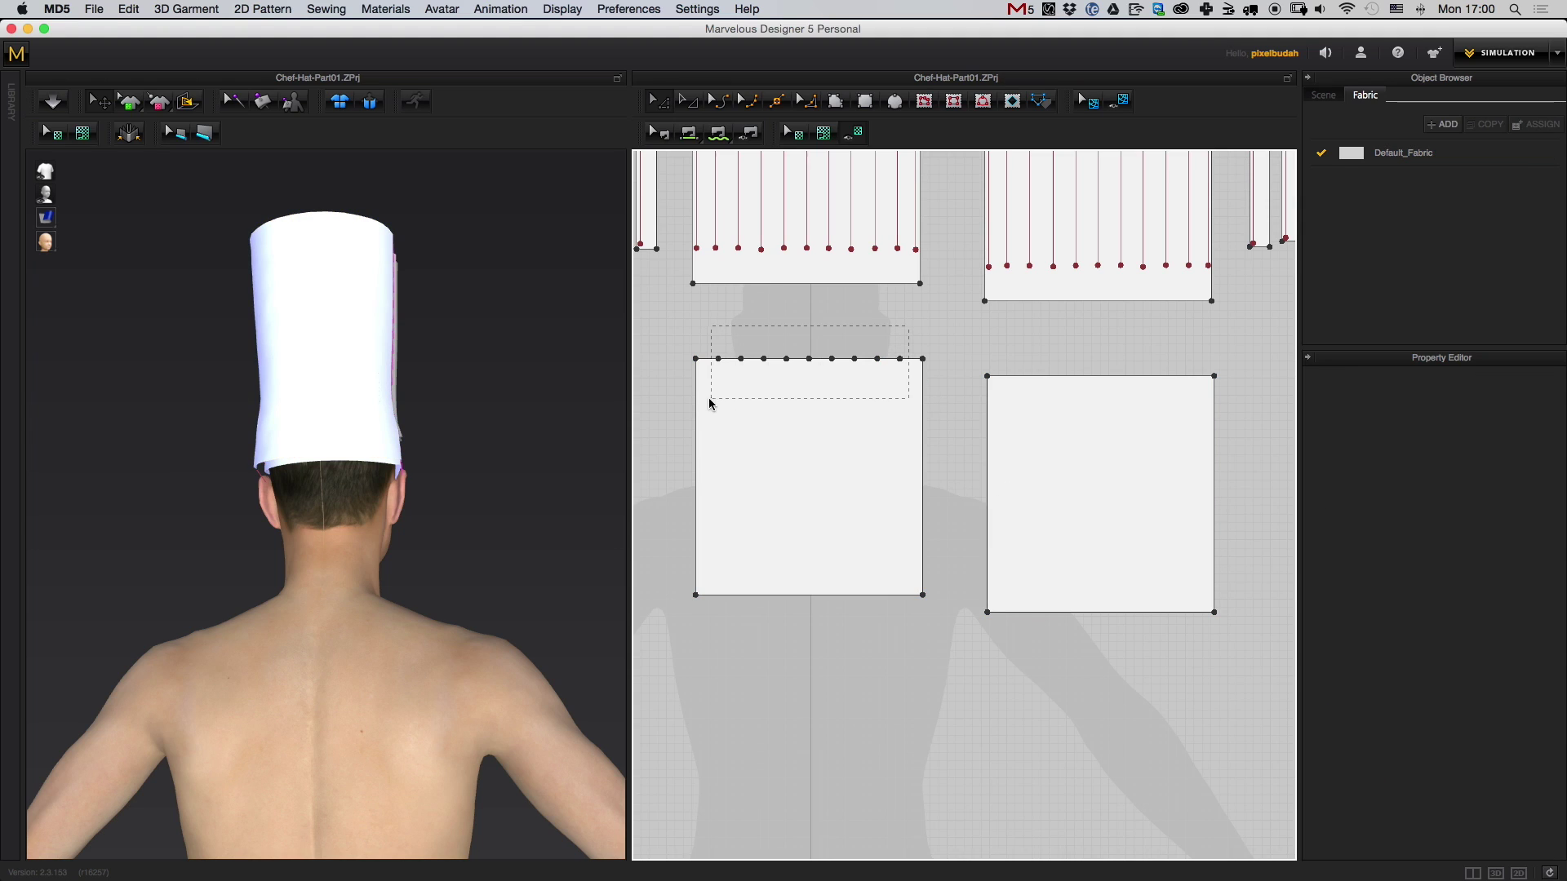
{"action": "left_click_drag", "start_coordinate": [709, 403], "coordinate": [710, 401]}
{"action": "middle_click_drag", "start_coordinate": [903, 530], "coordinate": [906, 517]}
{"action": "middle_click_drag", "start_coordinate": [1019, 475], "coordinate": [1007, 472]}
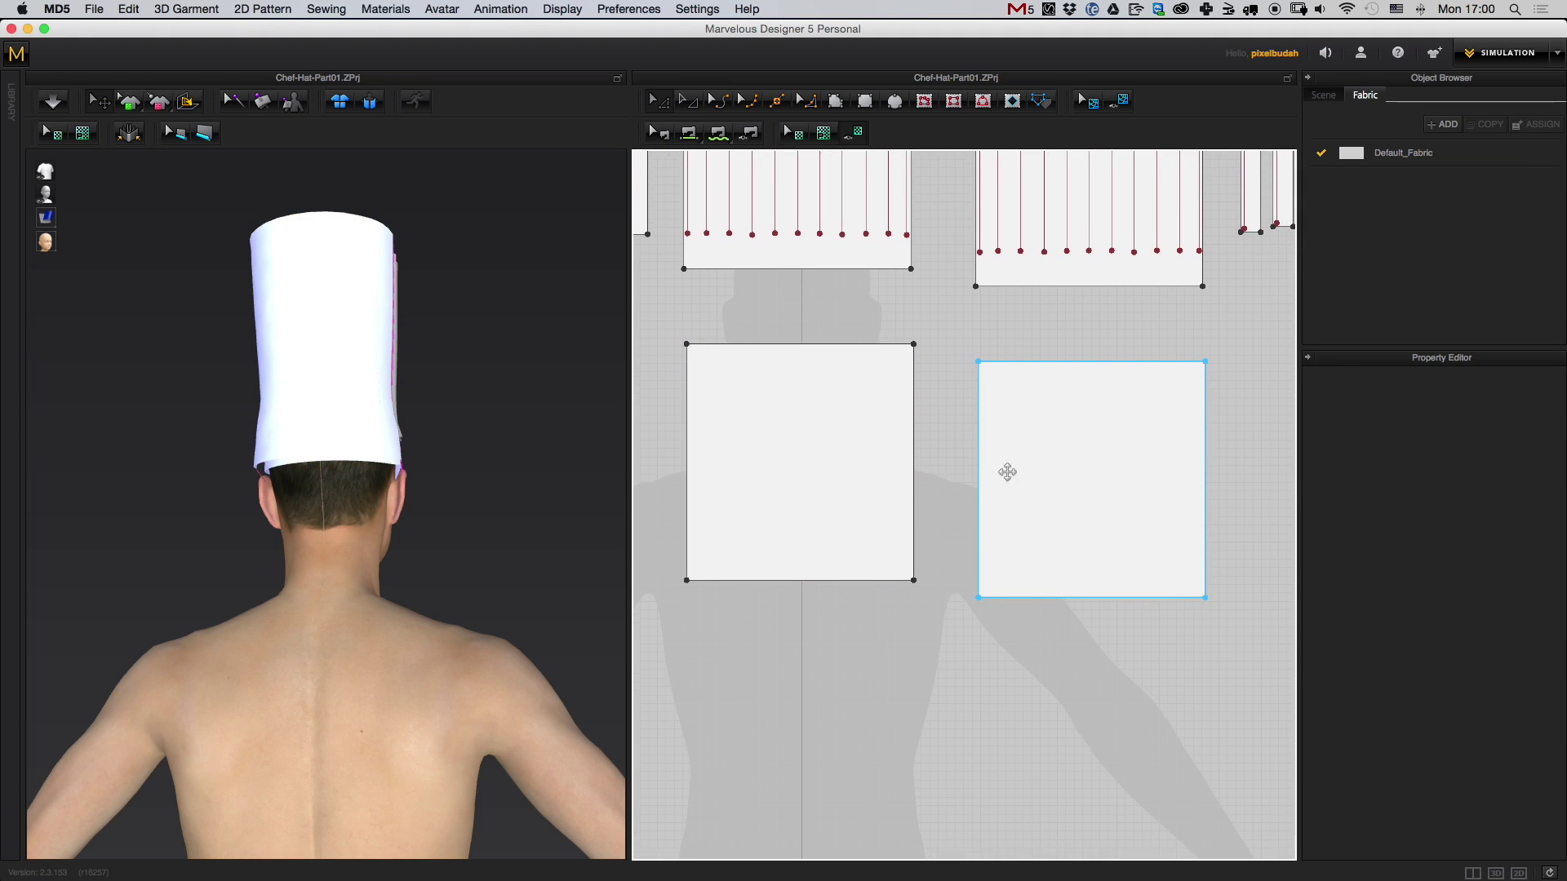
- Select both copied panels and widen each one slightly beyond the original hat panels' width
{"action": "left_click", "coordinate": [1068, 452]}
{"action": "left_click", "coordinate": [838, 462], "text": "shift"}
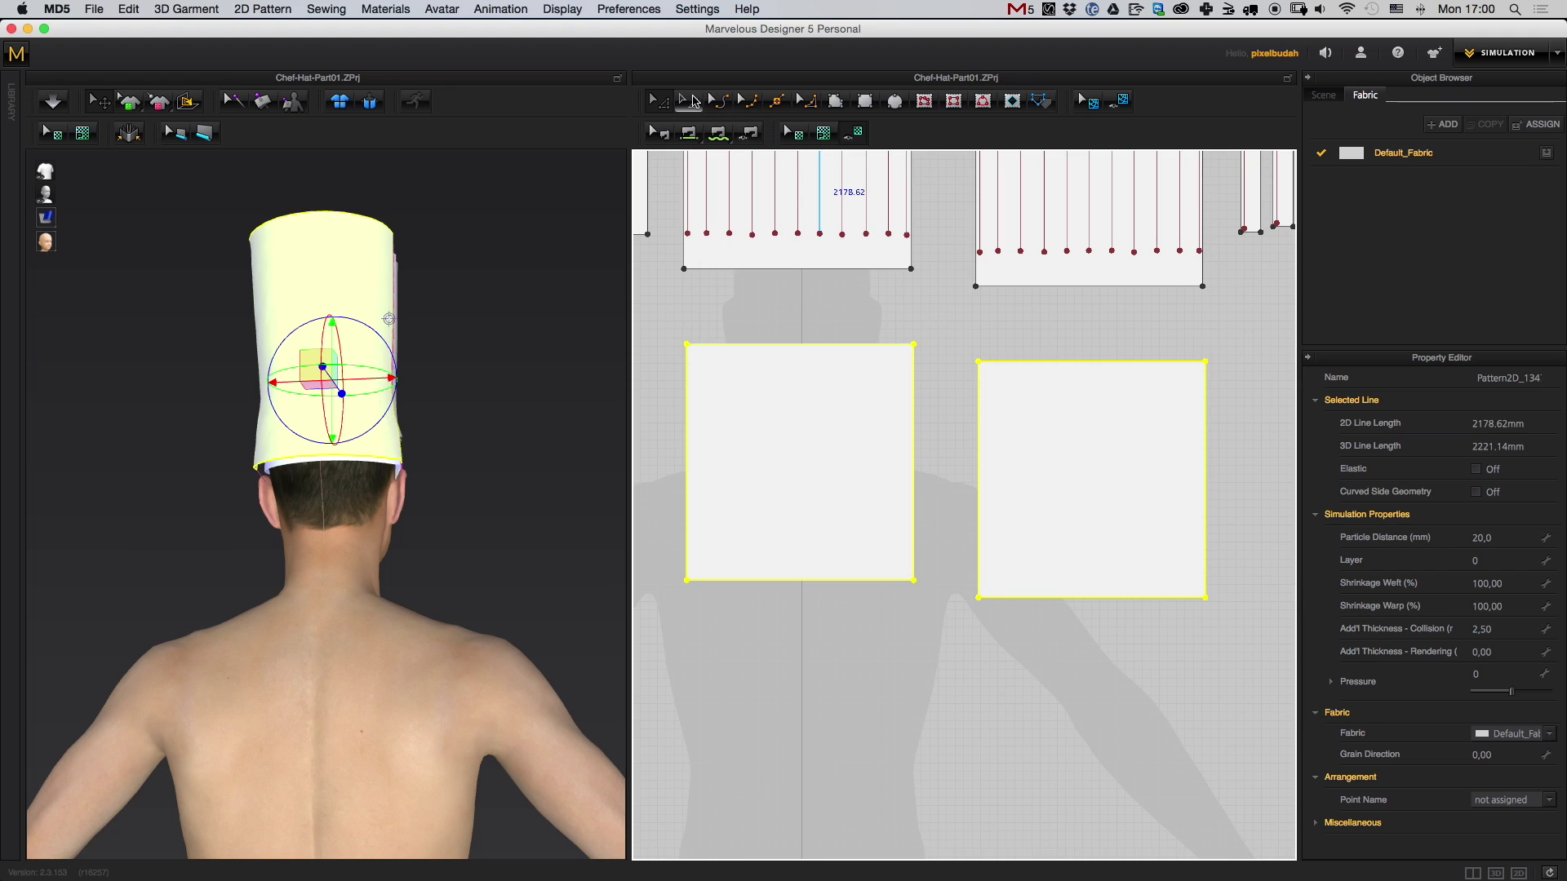
{"action": "left_click", "coordinate": [688, 100]}
{"action": "scroll", "coordinate": [997, 427], "scroll_direction": "down", "scroll_amount": 2}
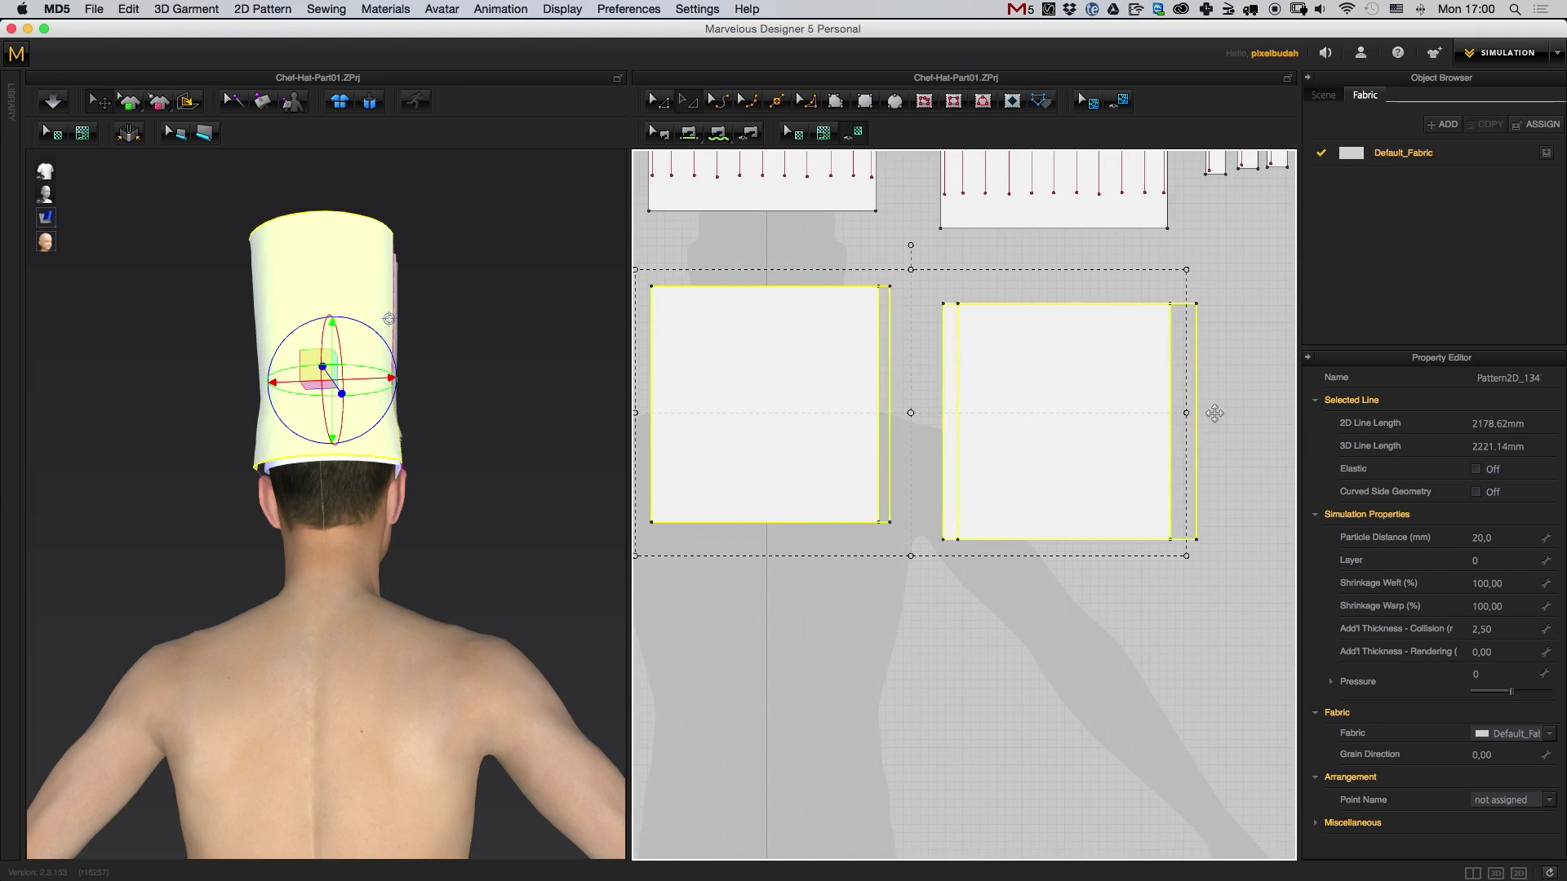
{"action": "left_click_drag", "start_coordinate": [1215, 413], "coordinate": [1215, 413]}
{"action": "left_click", "coordinate": [935, 276]}
{"action": "left_click", "coordinate": [986, 326]}
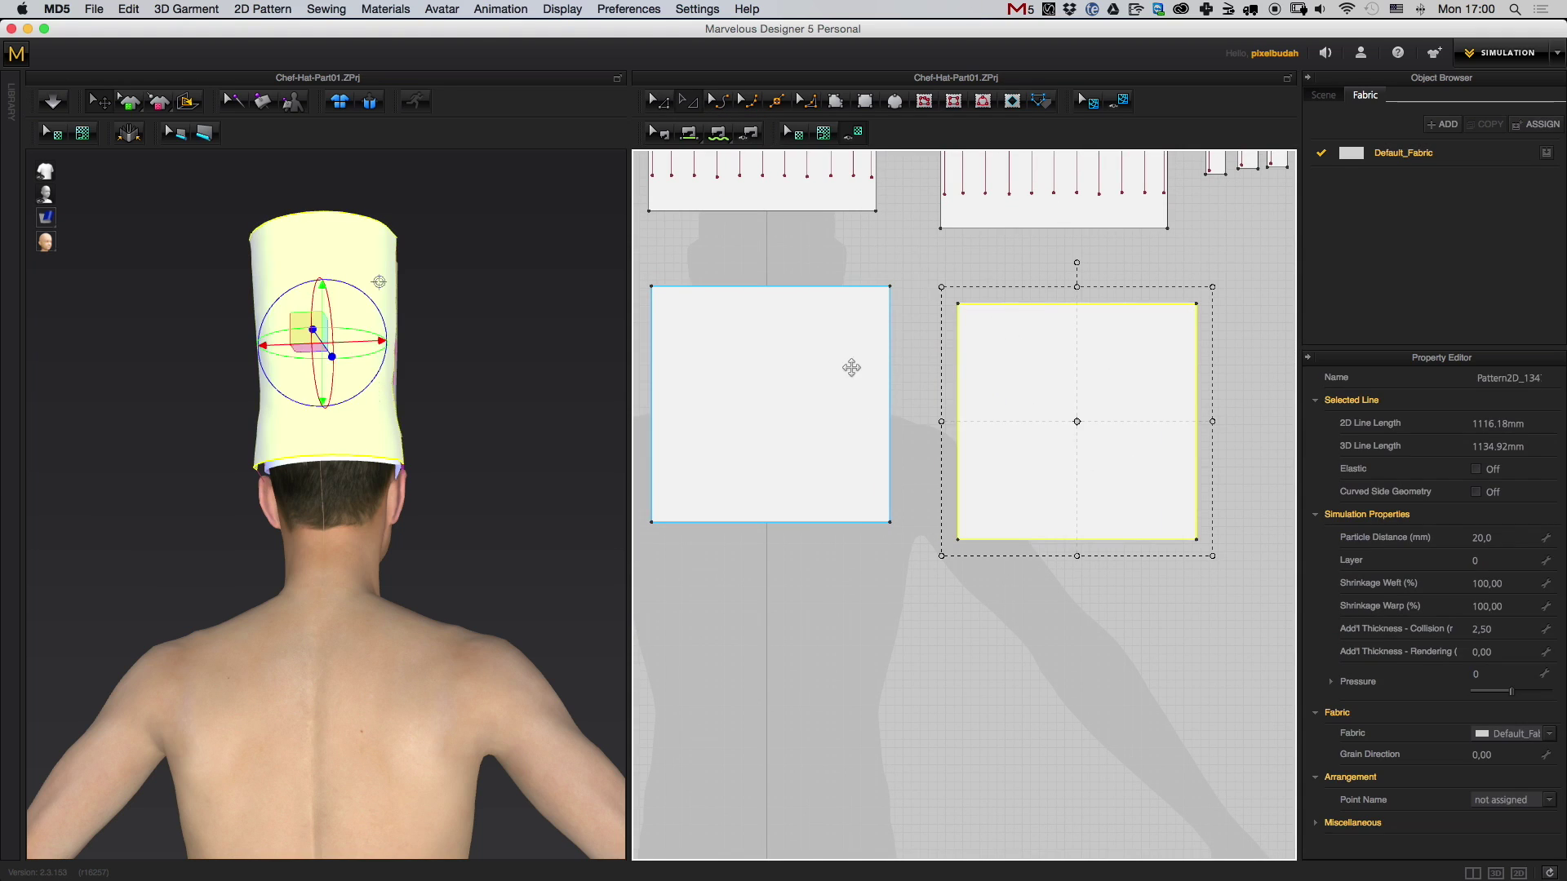
- Shorten both copied panels together from their upper edges into low bands for the base of the hat
{"action": "left_click", "coordinate": [850, 367], "text": "shift"}
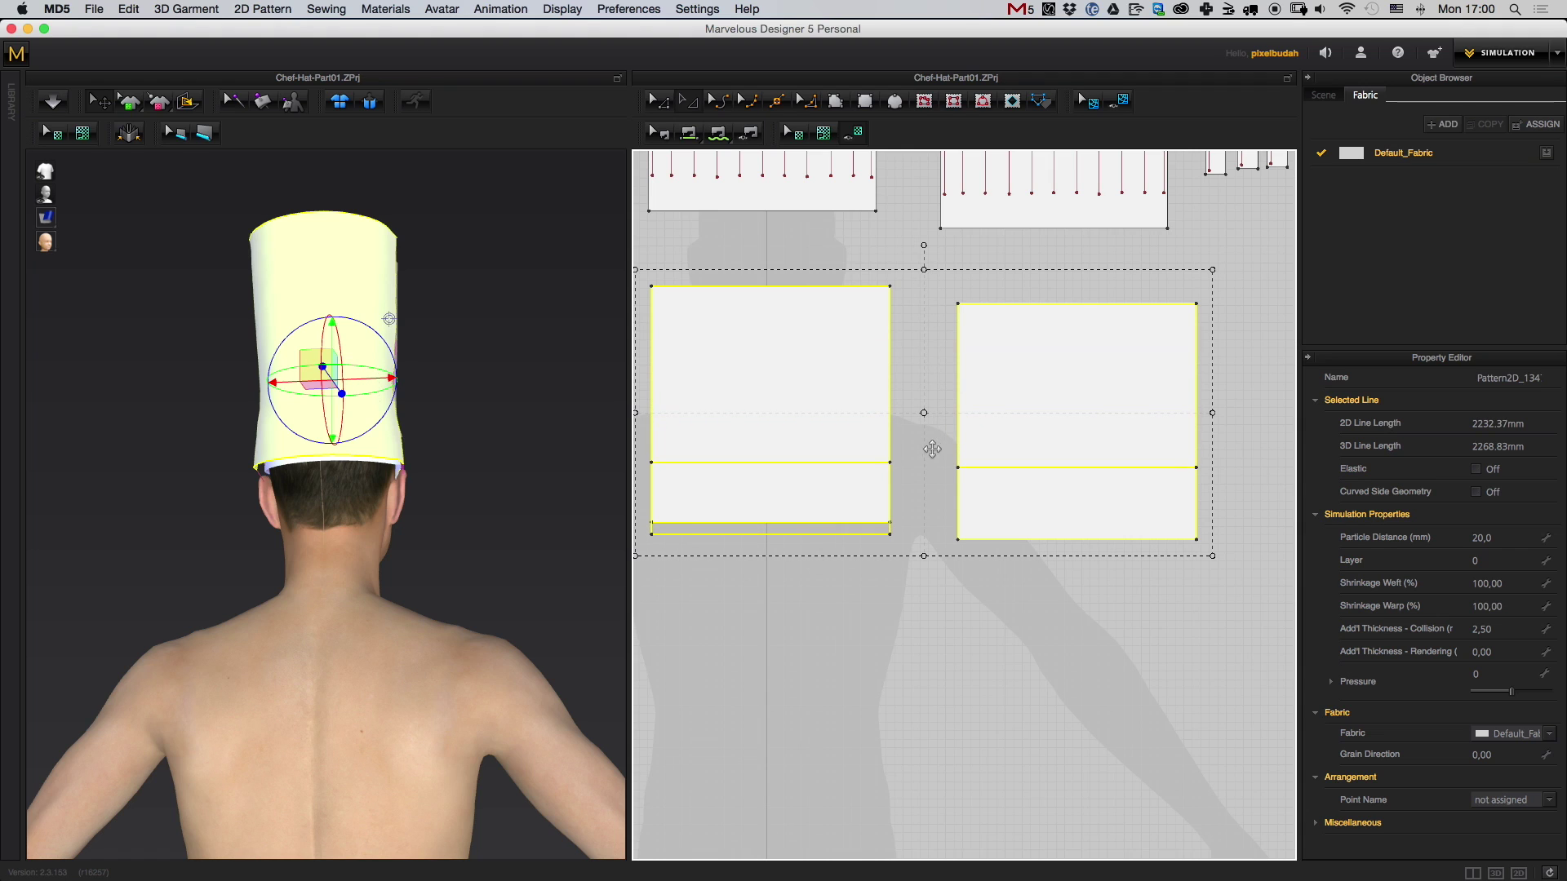
{"action": "left_click_drag", "start_coordinate": [932, 449], "coordinate": [932, 449]}
{"action": "middle_click_drag", "start_coordinate": [936, 593], "coordinate": [951, 559]}
{"action": "right_click_drag", "start_coordinate": [584, 525], "coordinate": [259, 574]}
{"action": "scroll", "coordinate": [259, 574], "scroll_direction": "up", "scroll_amount": 3}
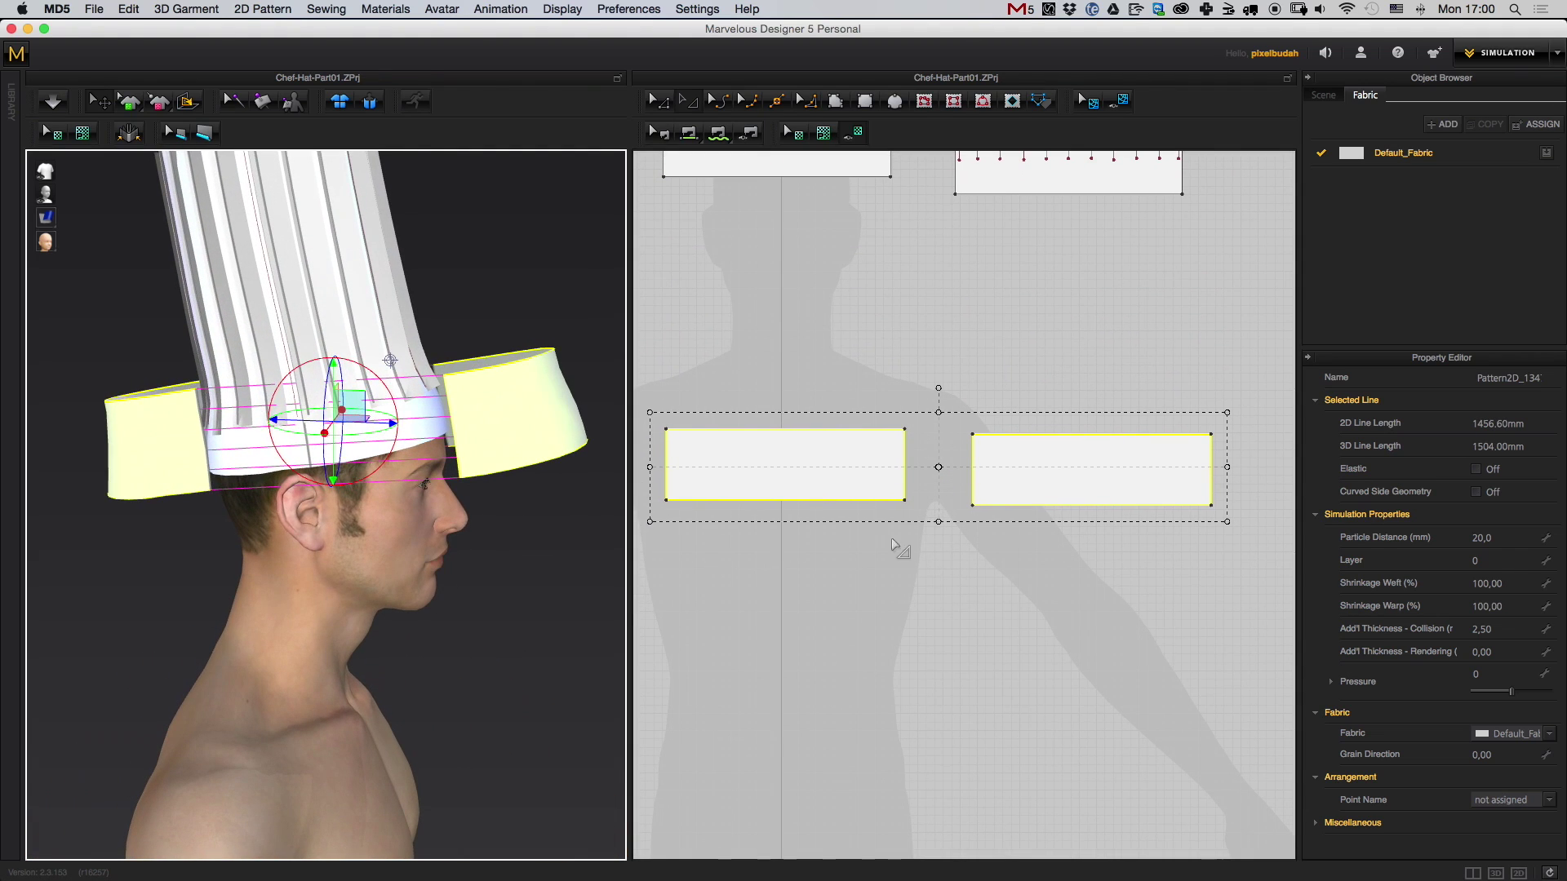
- Move each low band up so it lies directly beneath its matching pleated hat panel in the 2D pattern
{"action": "left_click", "coordinate": [892, 545]}
{"action": "left_click_drag", "start_coordinate": [846, 479], "coordinate": [830, 254]}
{"action": "left_click_drag", "start_coordinate": [1082, 474], "coordinate": [1057, 289]}
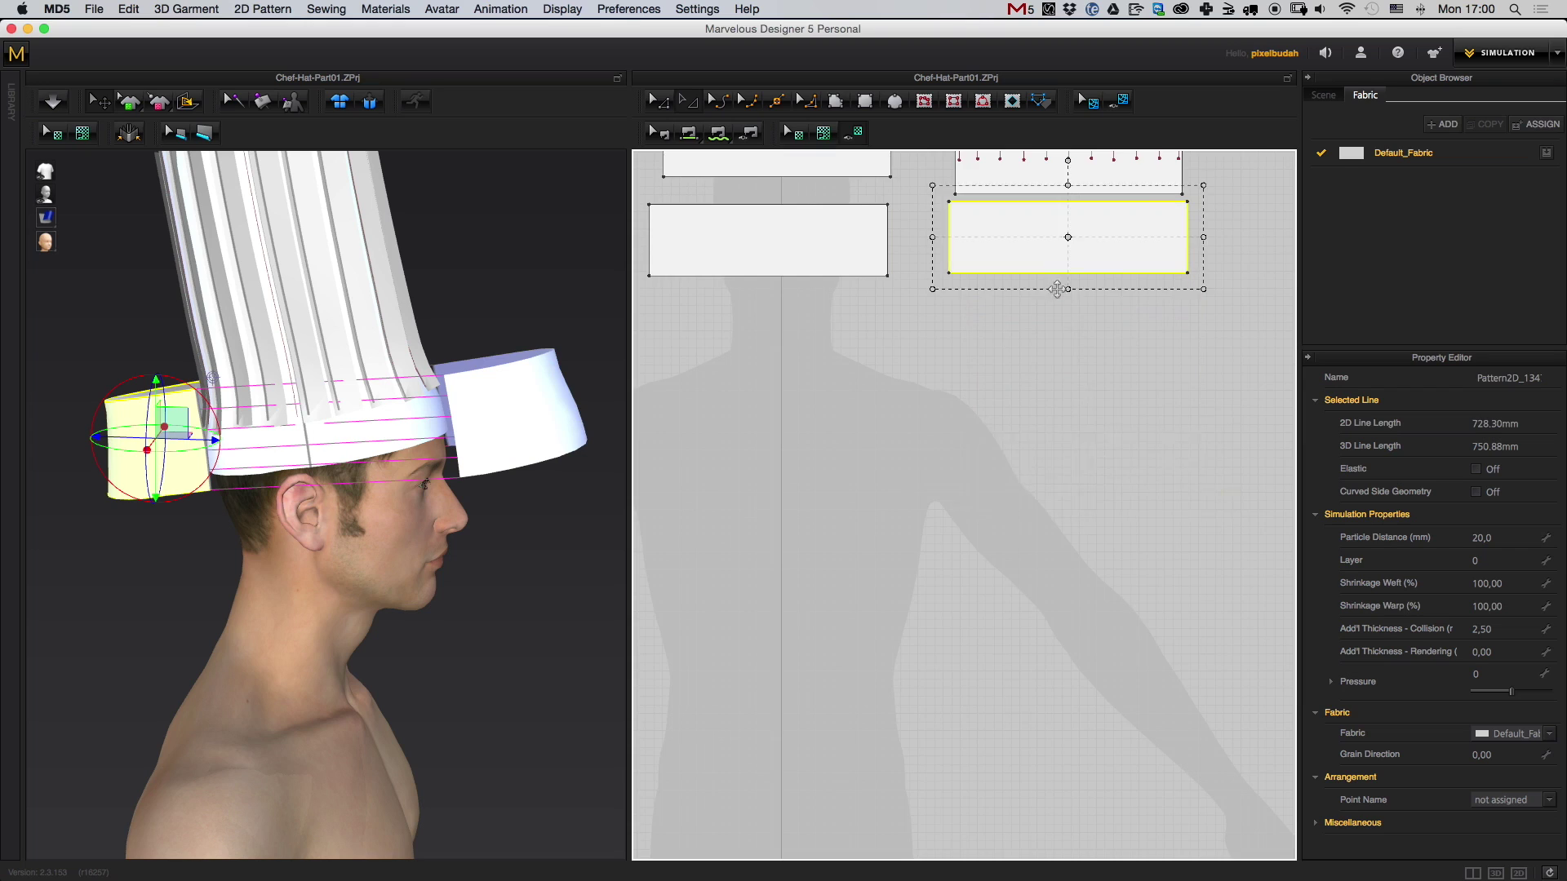
- Sew the lower edge of each pleated hat panel to the lower edge of the band beneath it with segment sewing
{"action": "scroll", "coordinate": [1058, 292], "scroll_direction": "up", "scroll_amount": 5}
{"action": "middle_click_drag", "start_coordinate": [1085, 355], "coordinate": [1049, 841]}
{"action": "scroll", "coordinate": [962, 700], "scroll_direction": "down", "scroll_amount": 5}
{"action": "left_click", "coordinate": [688, 134]}
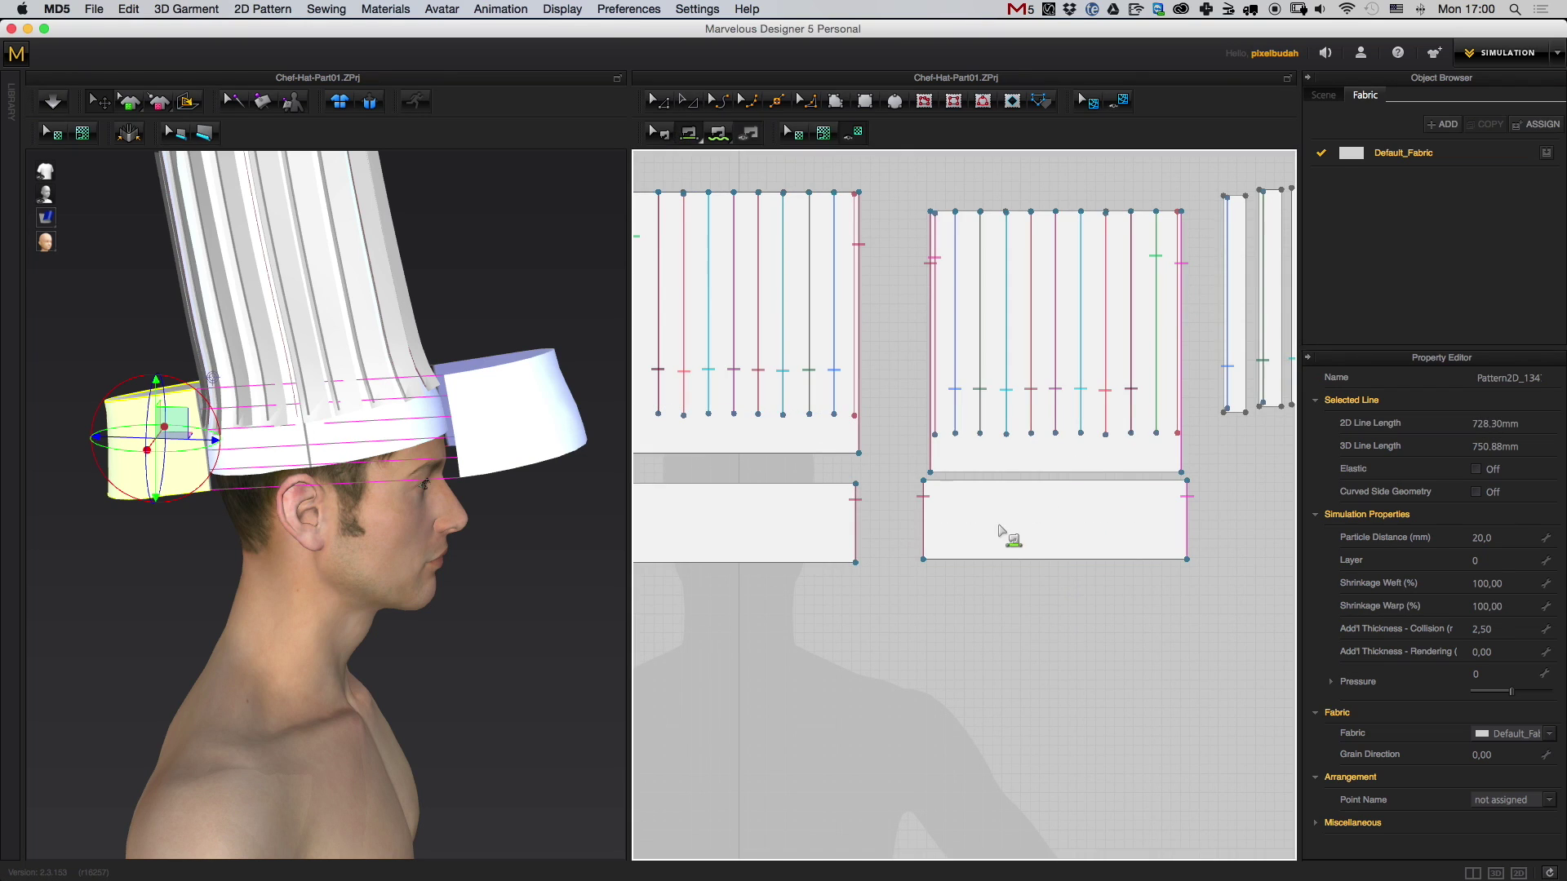
{"action": "left_click", "coordinate": [1012, 474]}
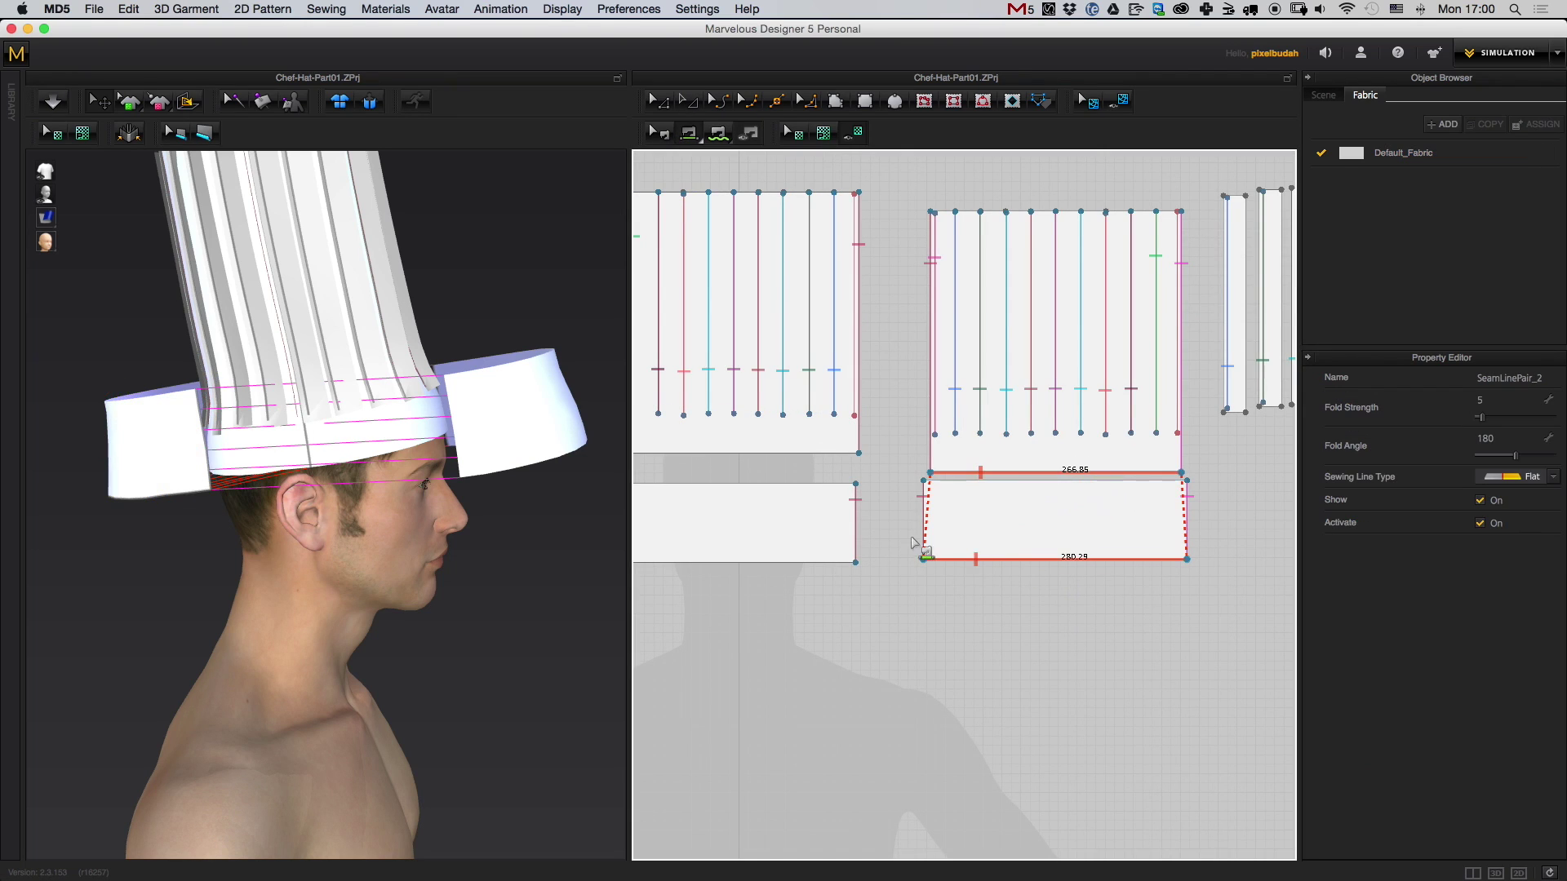
{"action": "right_click_drag", "start_coordinate": [806, 591], "coordinate": [891, 553]}
{"action": "left_click", "coordinate": [912, 416]}
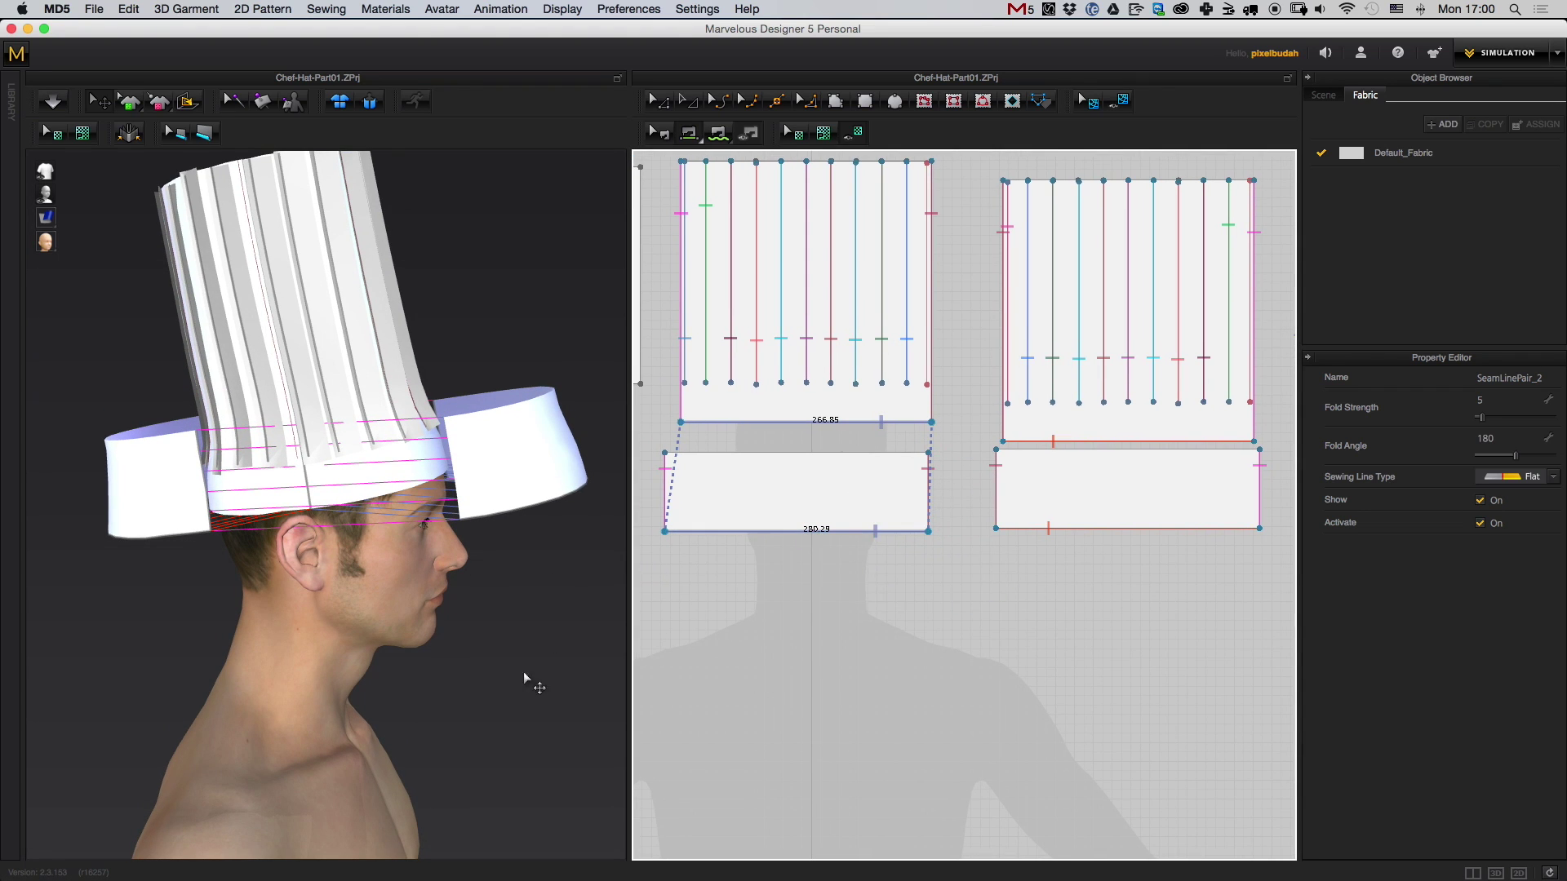
- Select both bands and simulate the garment so they wrap around the base of the hat, checking the drape from several sides
{"action": "right_click_drag", "start_coordinate": [524, 678], "coordinate": [555, 547]}
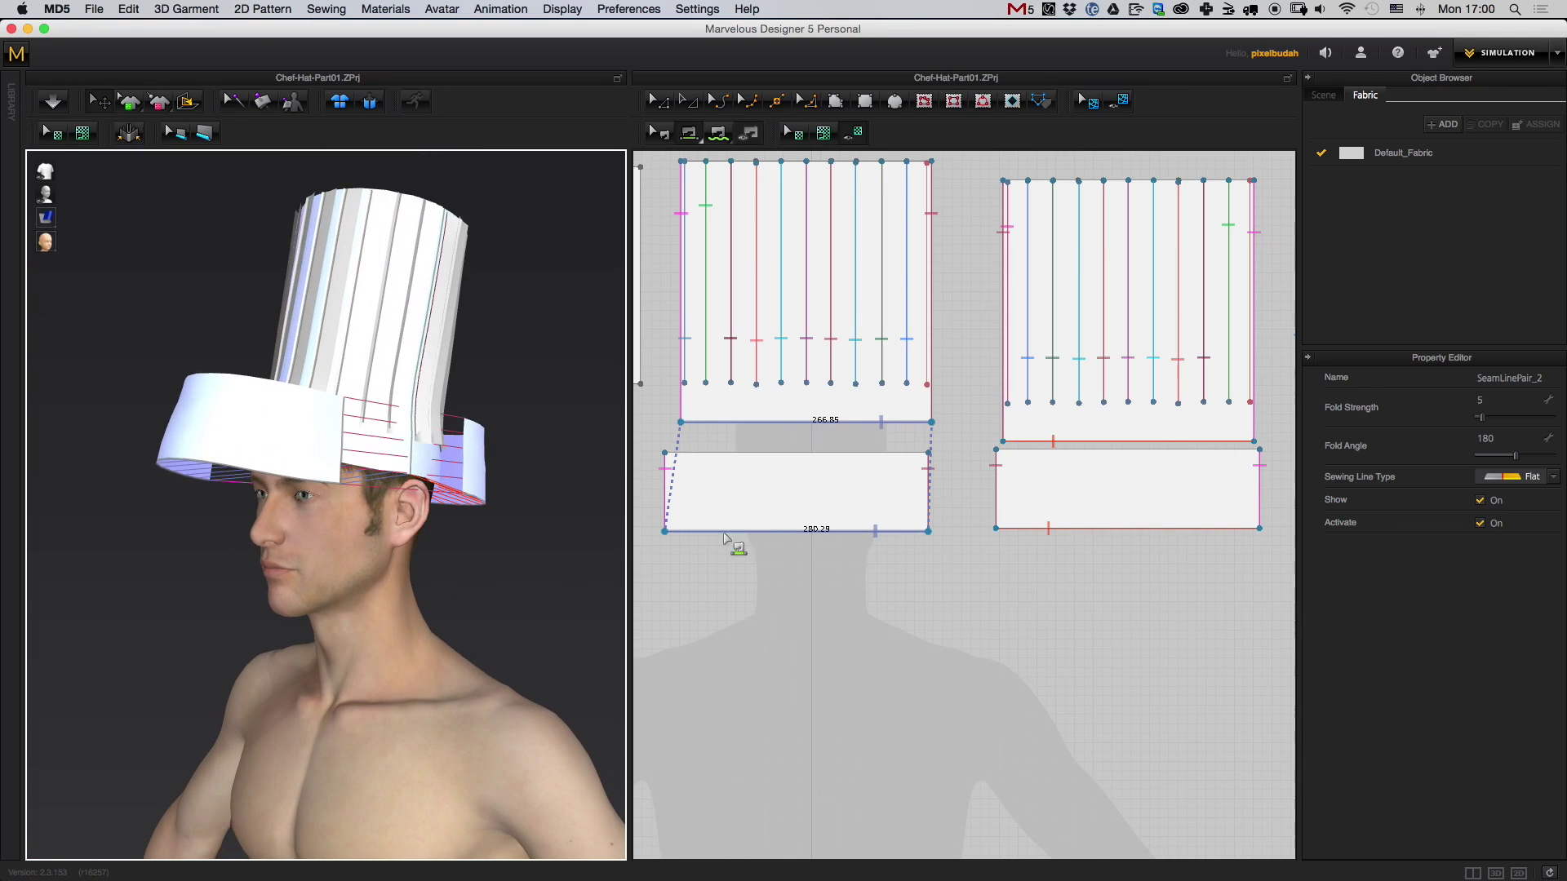
{"action": "middle_click_drag", "start_coordinate": [777, 308], "coordinate": [783, 304]}
{"action": "left_click", "coordinate": [695, 102]}
{"action": "left_click", "coordinate": [901, 490]}
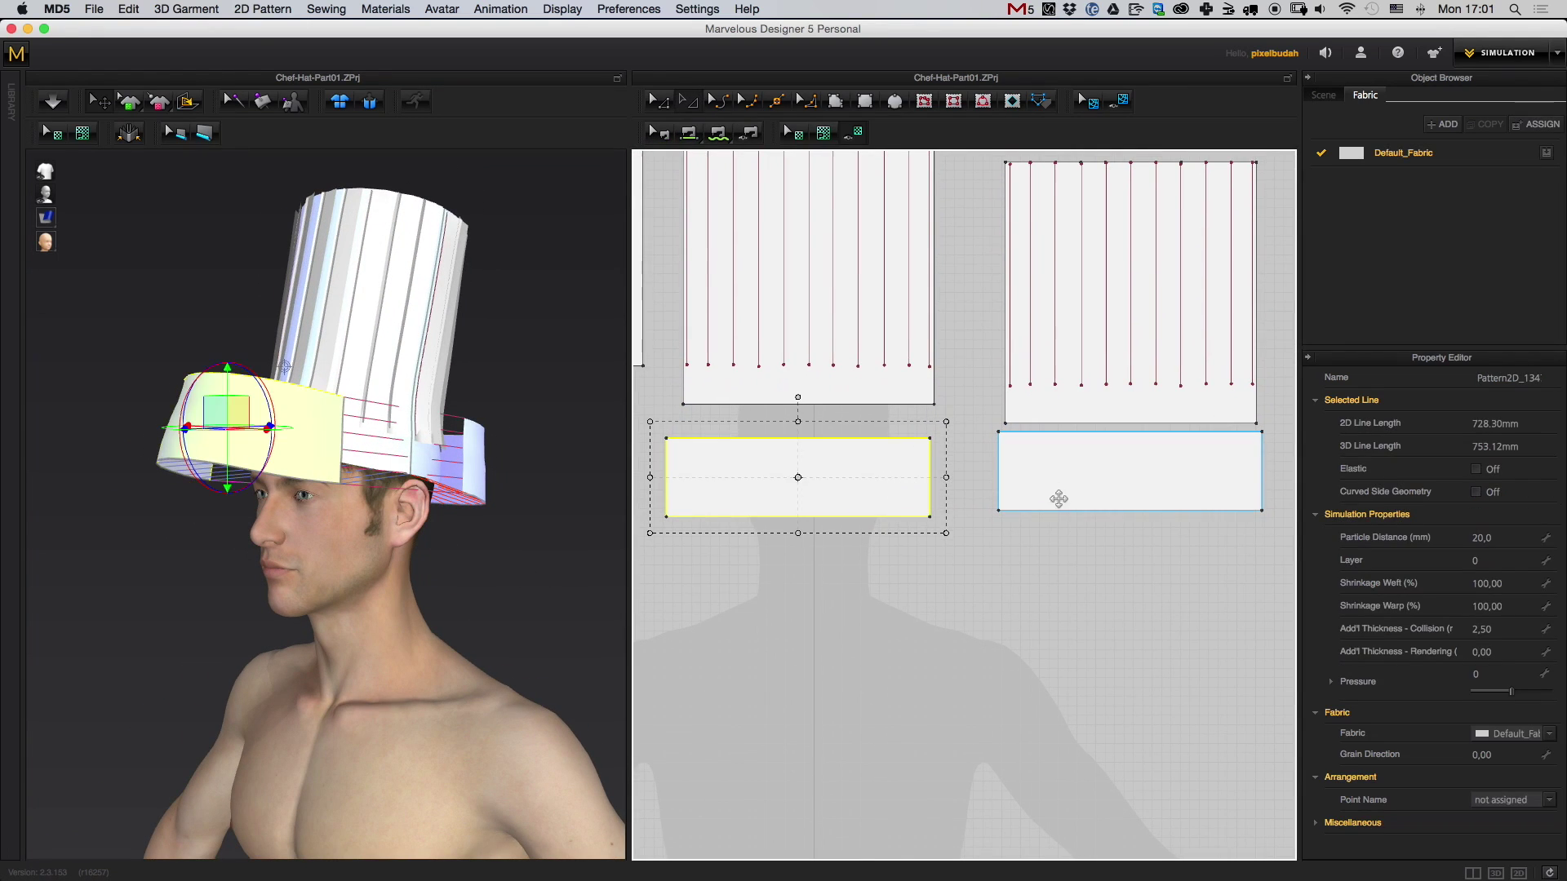
{"action": "left_click", "coordinate": [1060, 494], "text": "shift"}
{"action": "right_click", "coordinate": [1099, 467]}
{"action": "left_click", "coordinate": [1178, 309]}
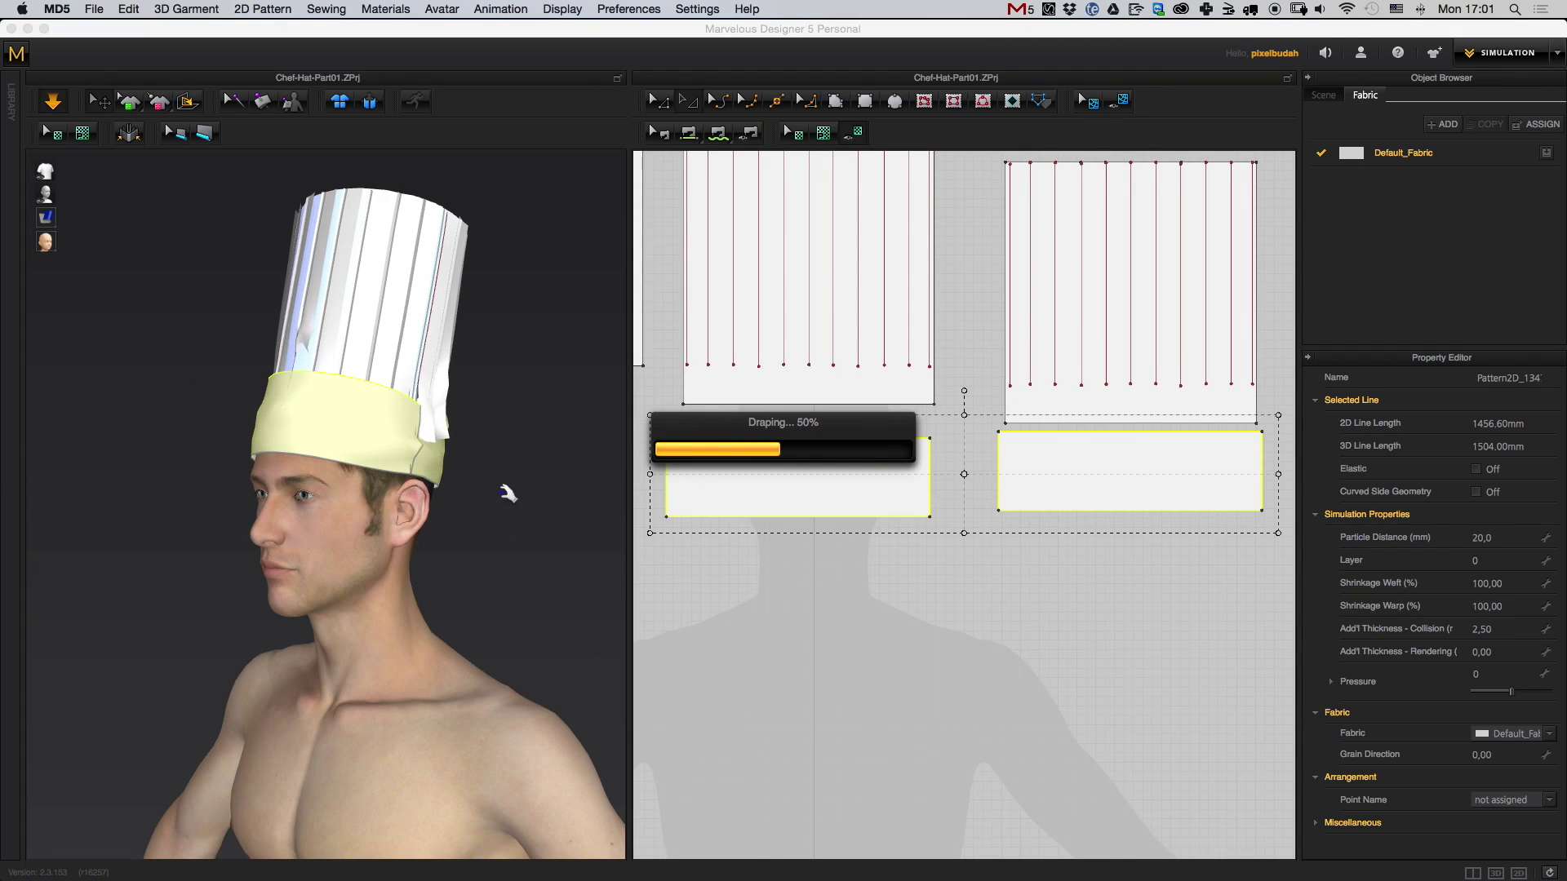
{"action": "right_click_drag", "start_coordinate": [506, 491], "coordinate": [302, 460]}
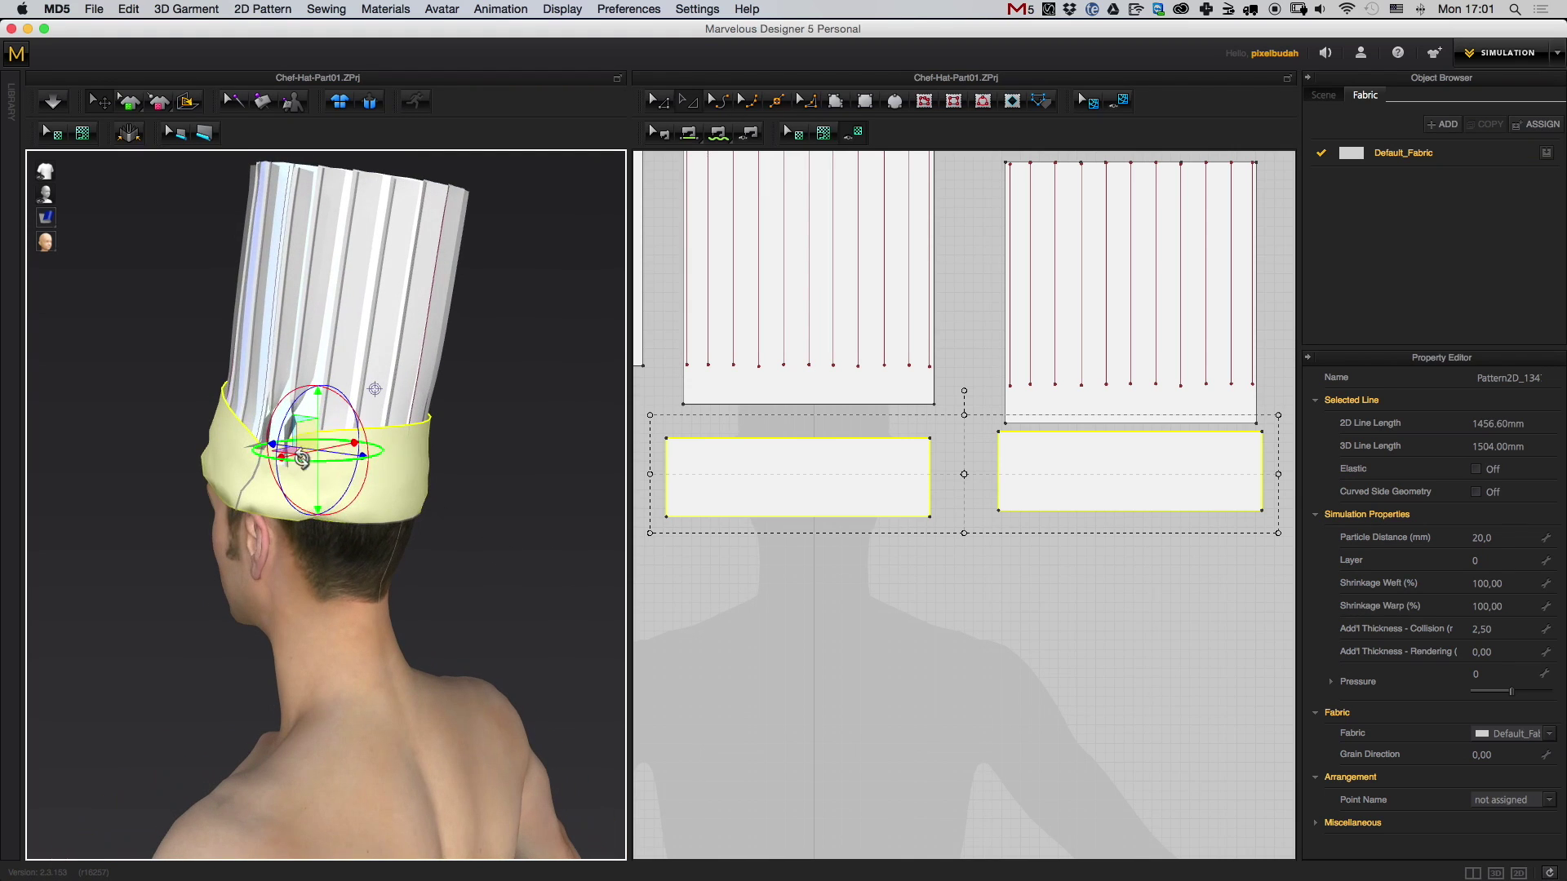
{"action": "right_click_drag", "start_coordinate": [499, 563], "coordinate": [653, 659]}
- Set the simulation layer of both bands to 2 and run the simulation again
{"action": "middle_click_drag", "start_coordinate": [916, 520], "coordinate": [912, 487]}
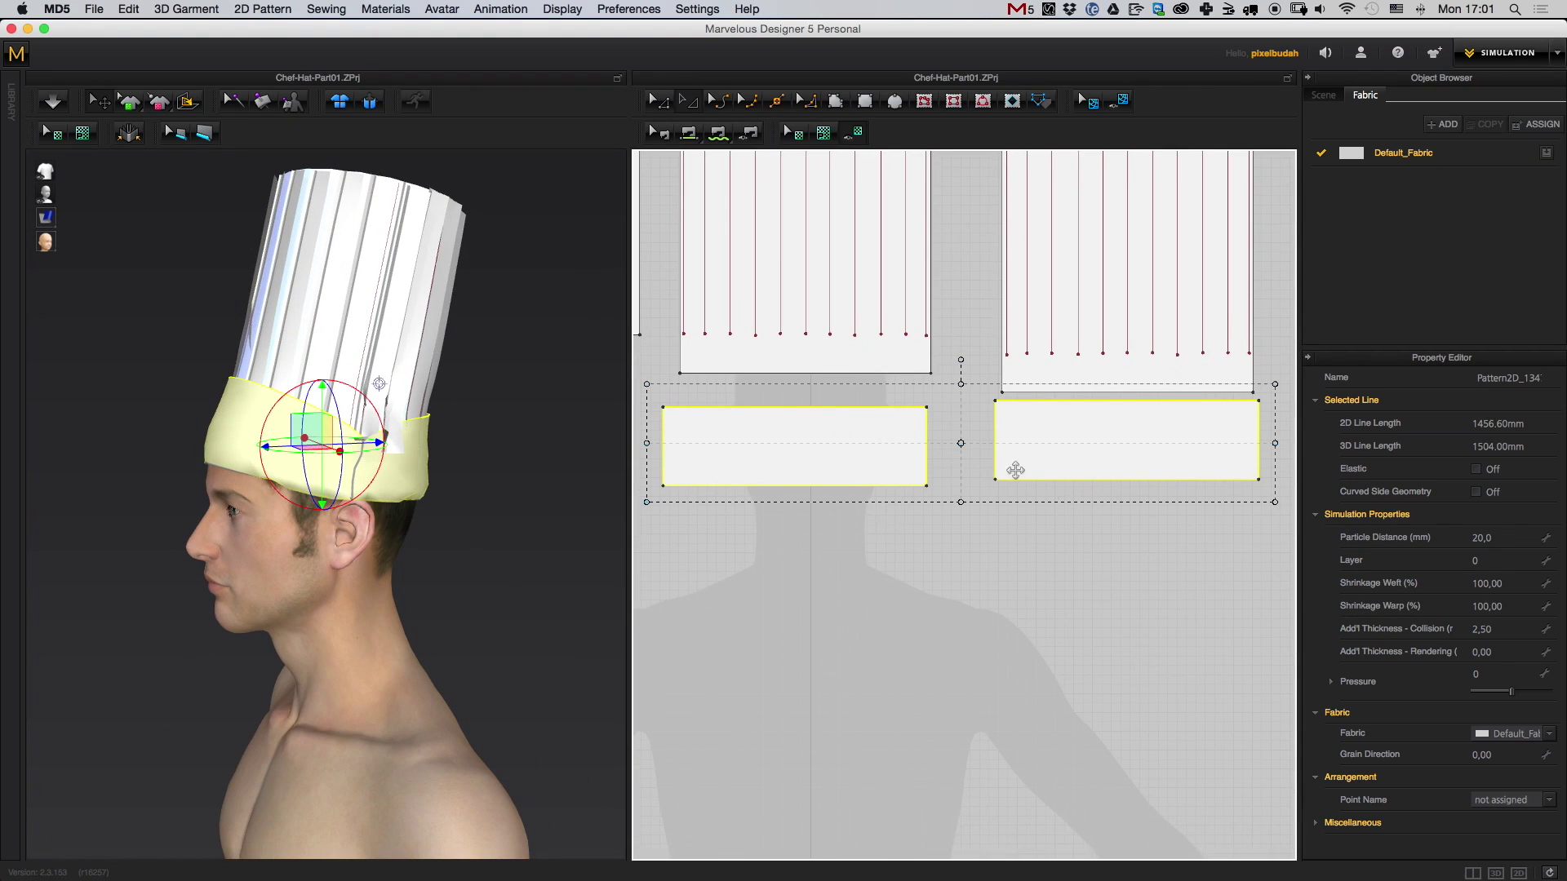
{"action": "middle_click_drag", "start_coordinate": [1085, 441], "coordinate": [1042, 455]}
{"action": "left_click_drag", "start_coordinate": [1042, 454], "coordinate": [1042, 473]}
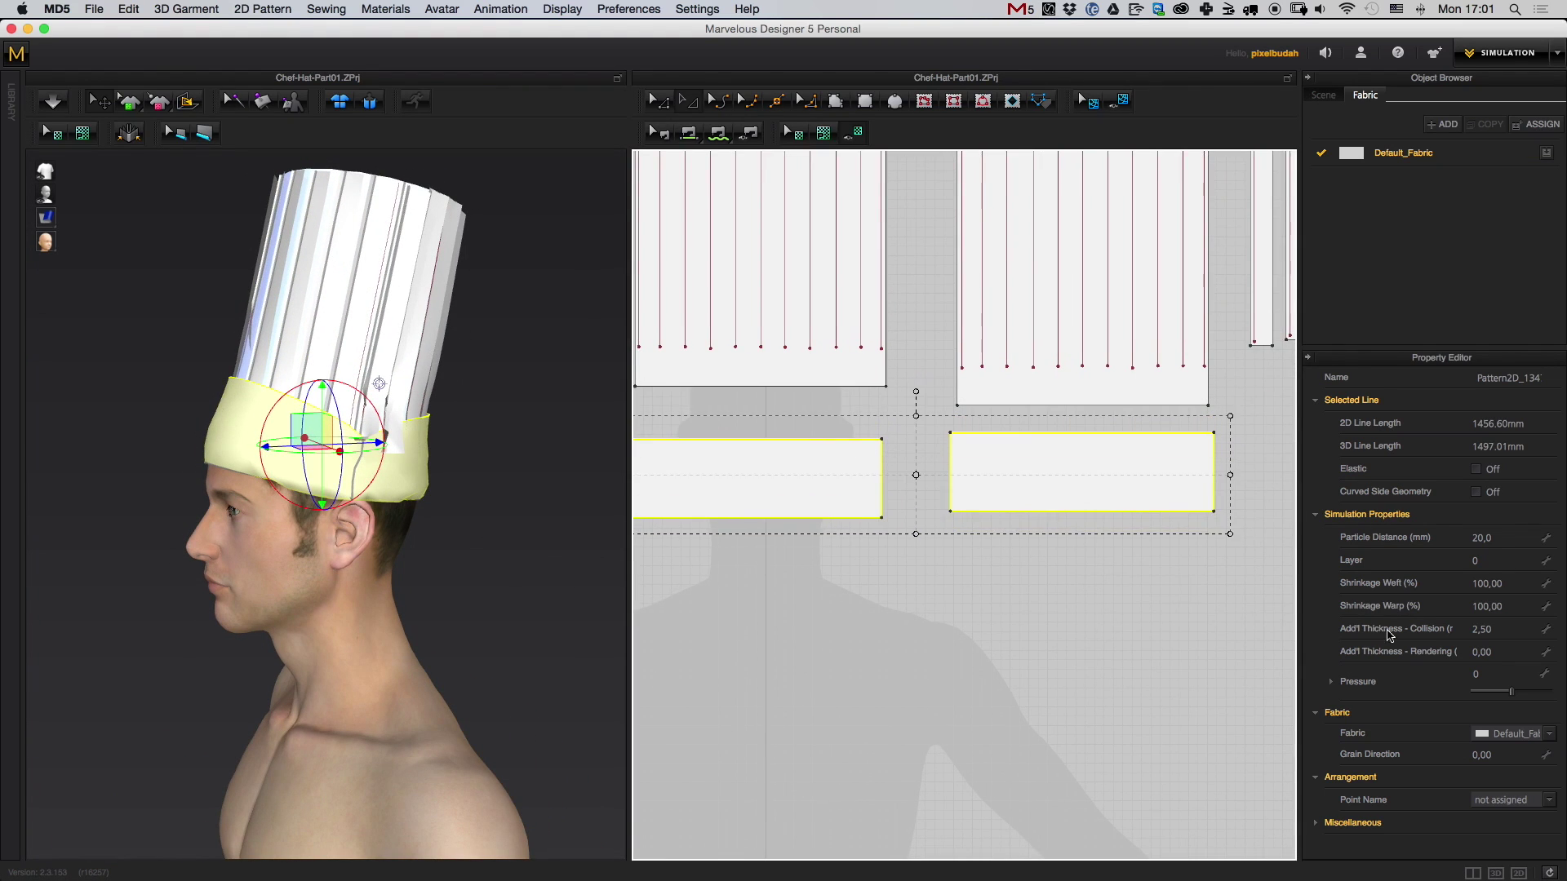
{"action": "left_click", "coordinate": [1483, 560]}
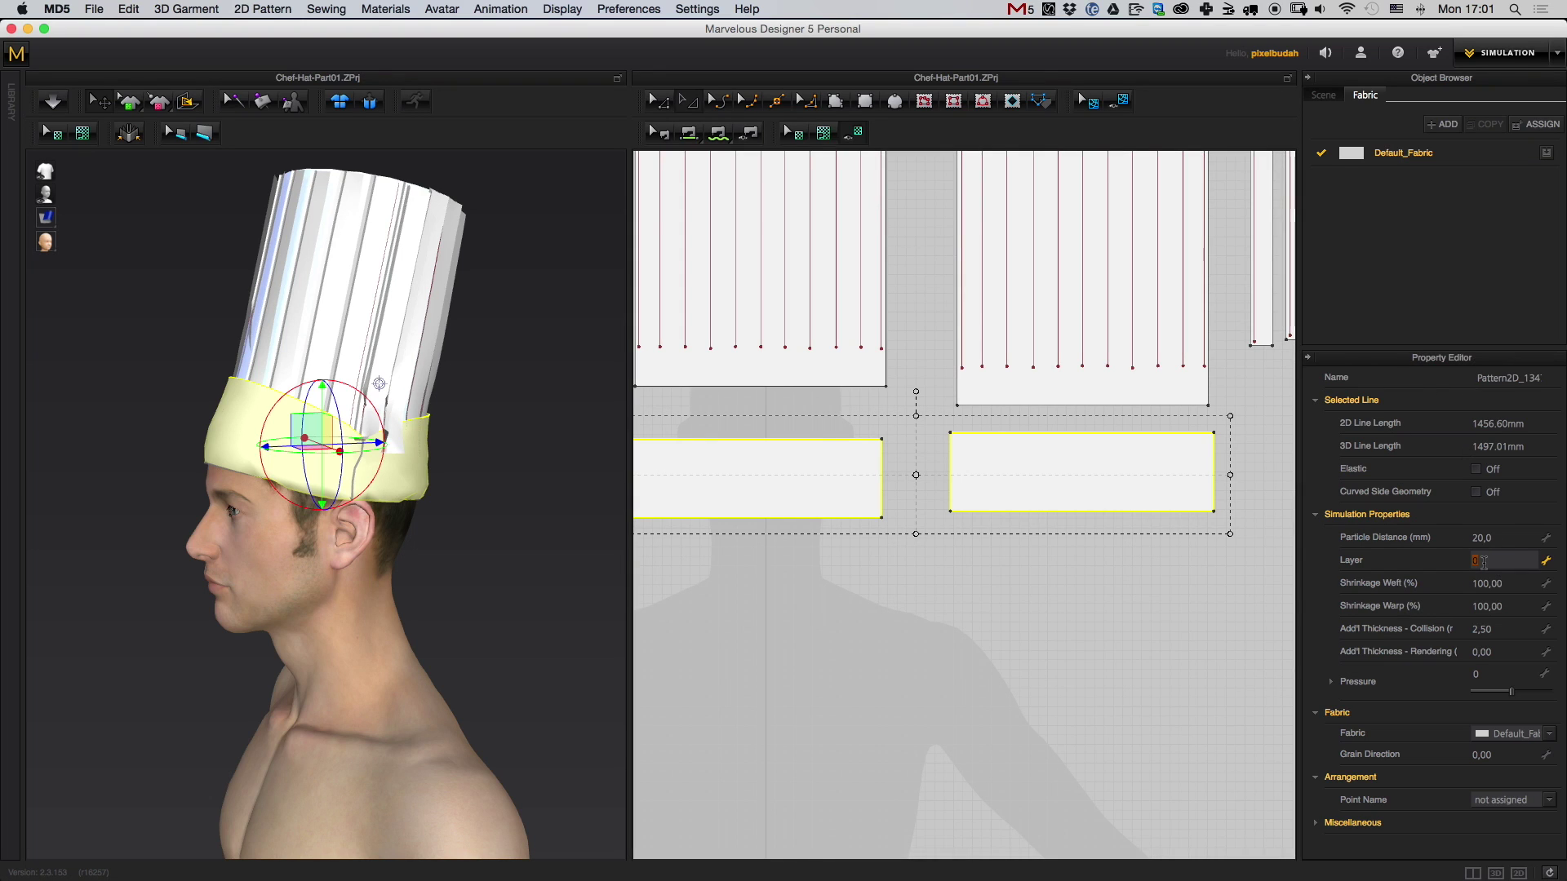
{"action": "right_click_drag", "start_coordinate": [485, 569], "coordinate": [437, 602]}
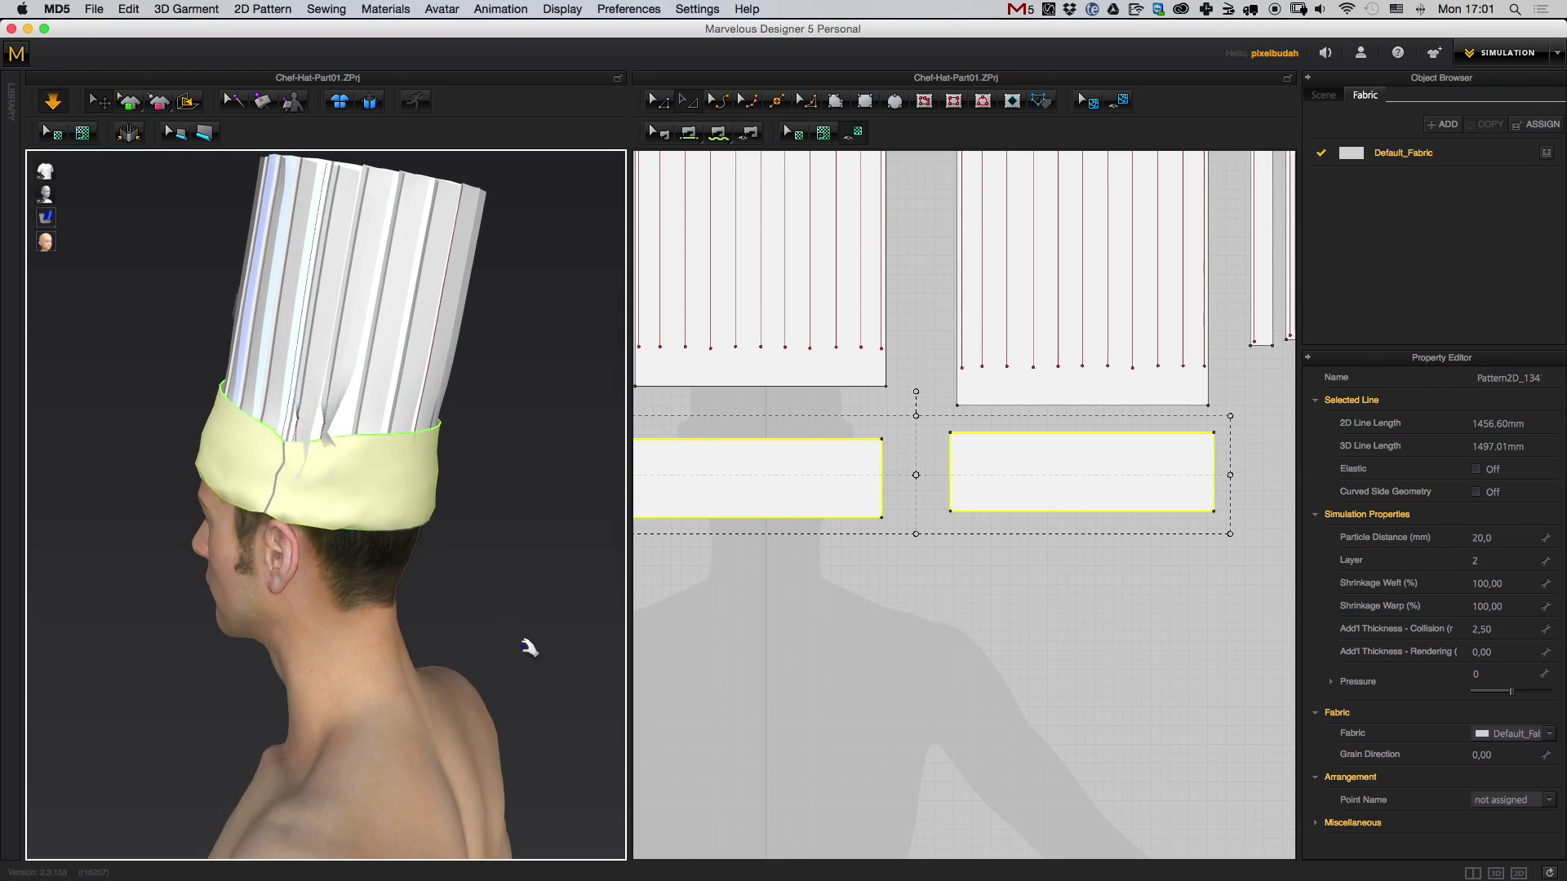
{"action": "right_click_drag", "start_coordinate": [549, 626], "coordinate": [545, 665]}
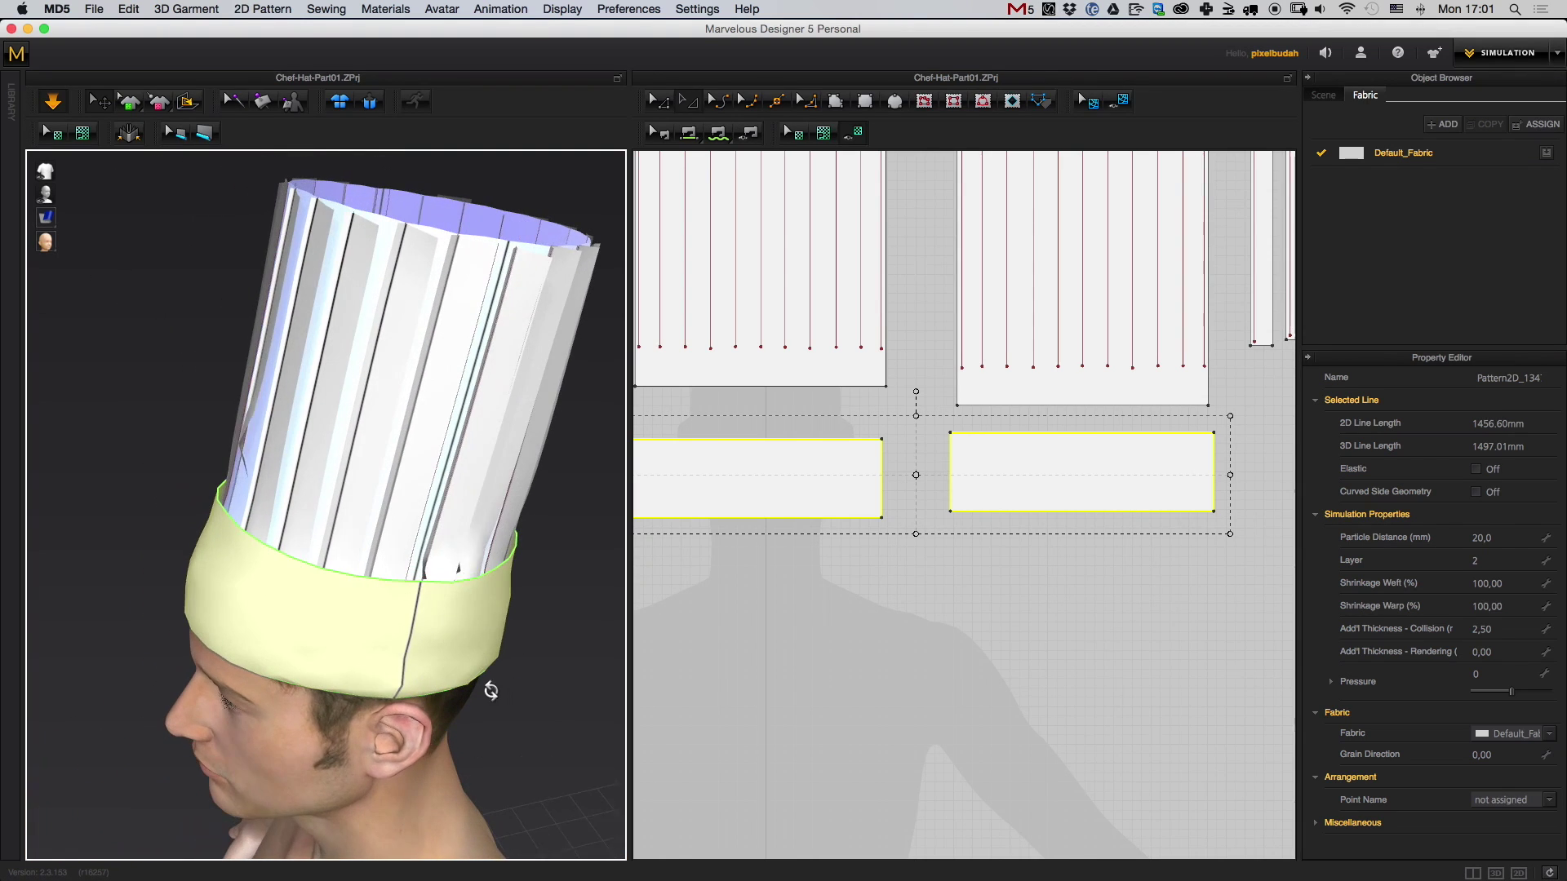
{"action": "right_click_drag", "start_coordinate": [491, 691], "coordinate": [488, 692]}
{"action": "key", "text": "space"}
- Pull the front band and the pleat strip caught at the front away from the hat in the 3D view
{"action": "left_click", "coordinate": [241, 449]}
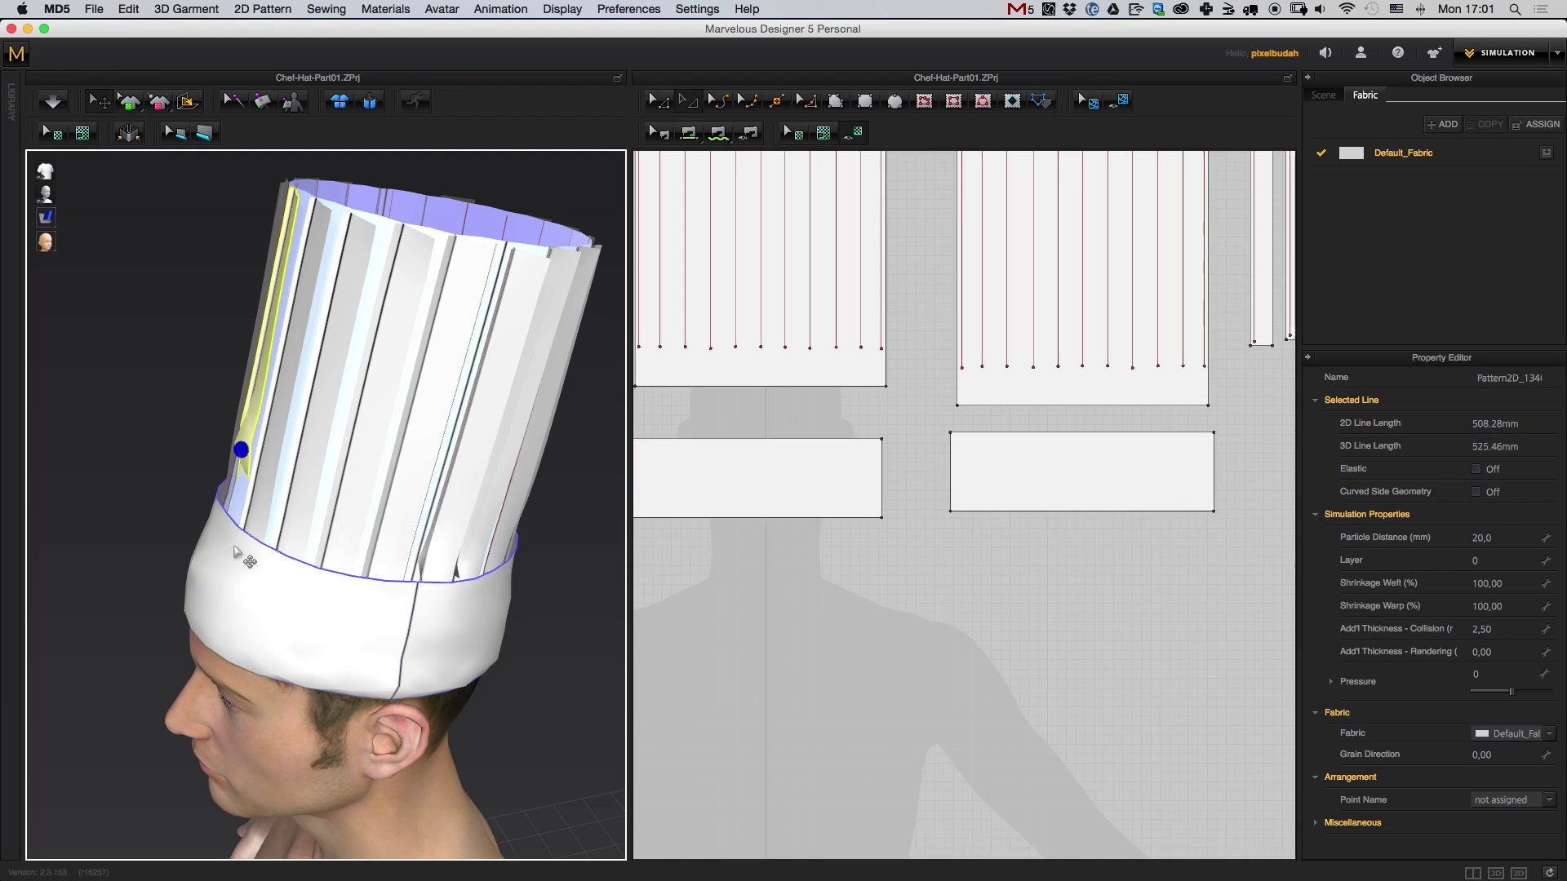
{"action": "left_click_drag", "start_coordinate": [228, 560], "coordinate": [20, 571]}
{"action": "right_click_drag", "start_coordinate": [135, 594], "coordinate": [412, 453]}
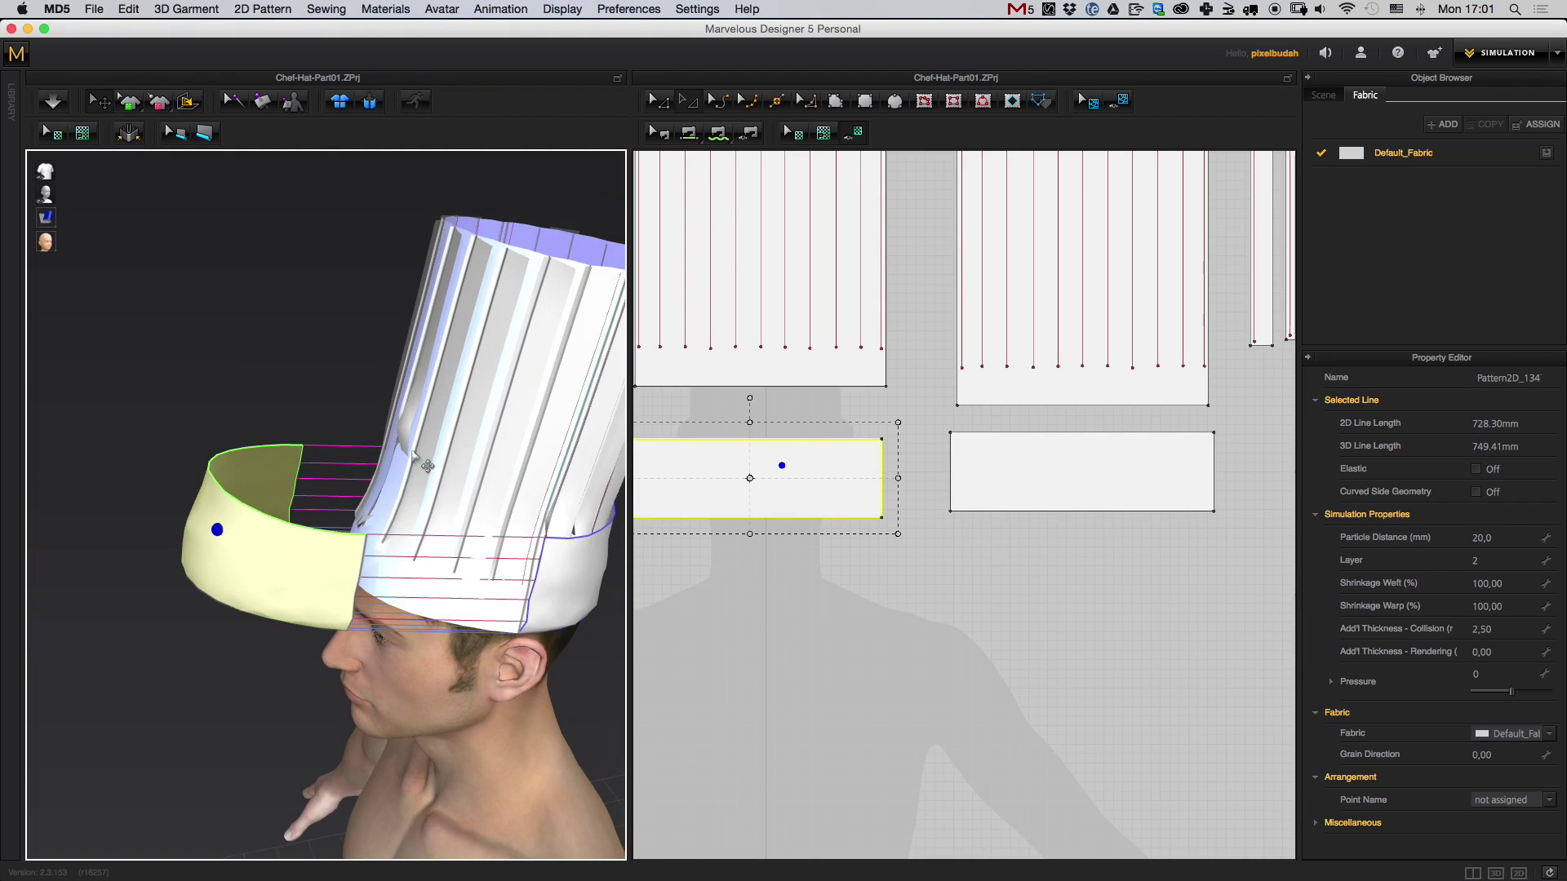
{"action": "left_click_drag", "start_coordinate": [403, 439], "coordinate": [330, 443]}
{"action": "middle_click_drag", "start_coordinate": [578, 483], "coordinate": [529, 519]}
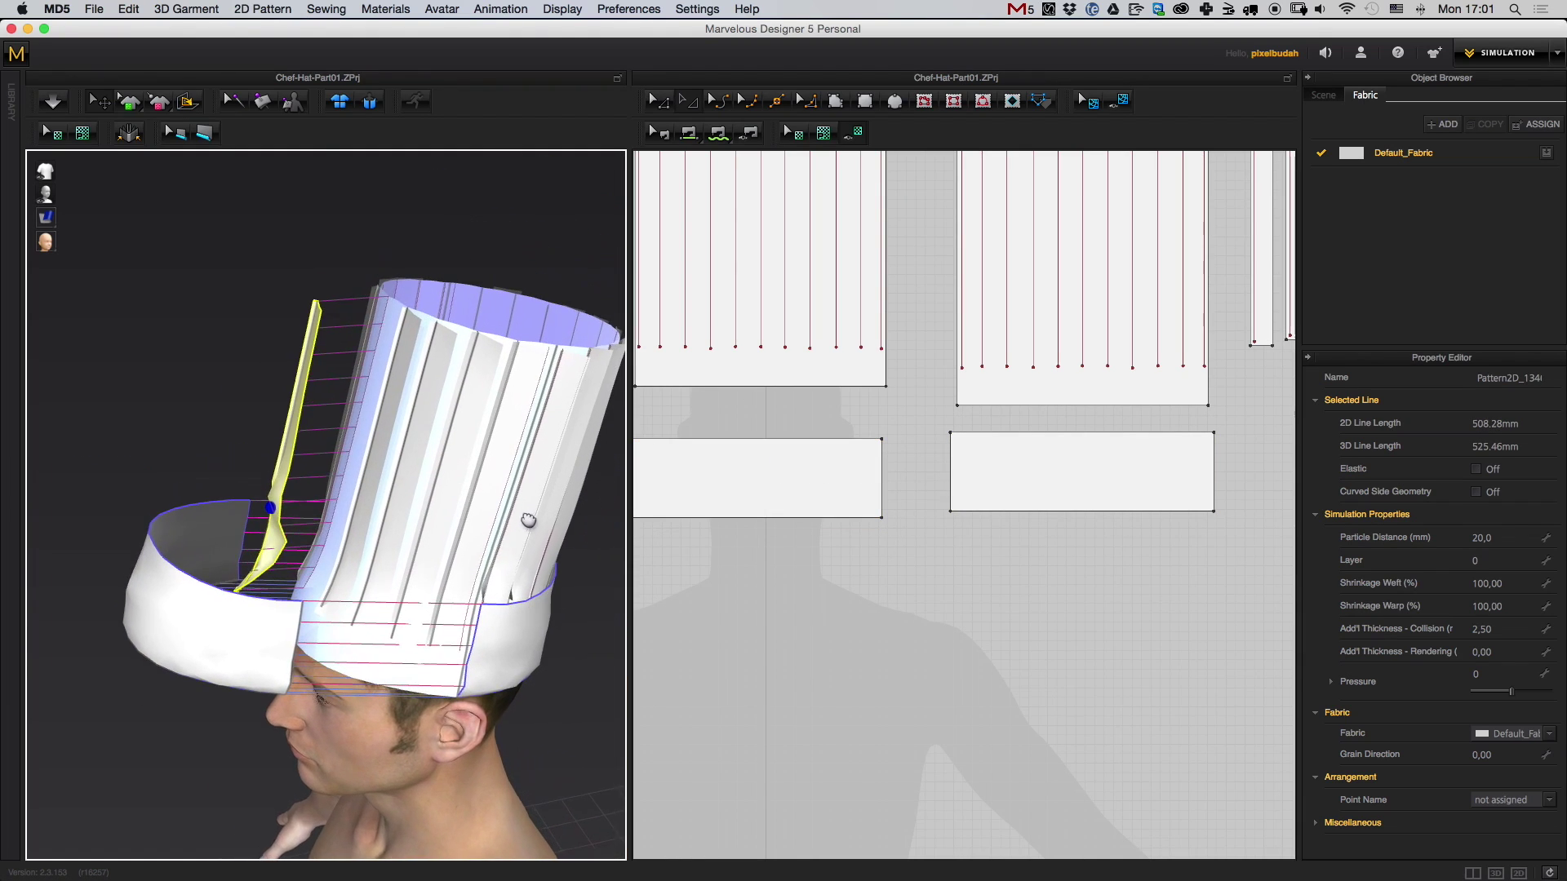
- Select the whole right-hand group of narrow pleat strips in the 2D pattern and set their layer to 1
{"action": "scroll", "coordinate": [1025, 444], "scroll_direction": "down", "scroll_amount": 6}
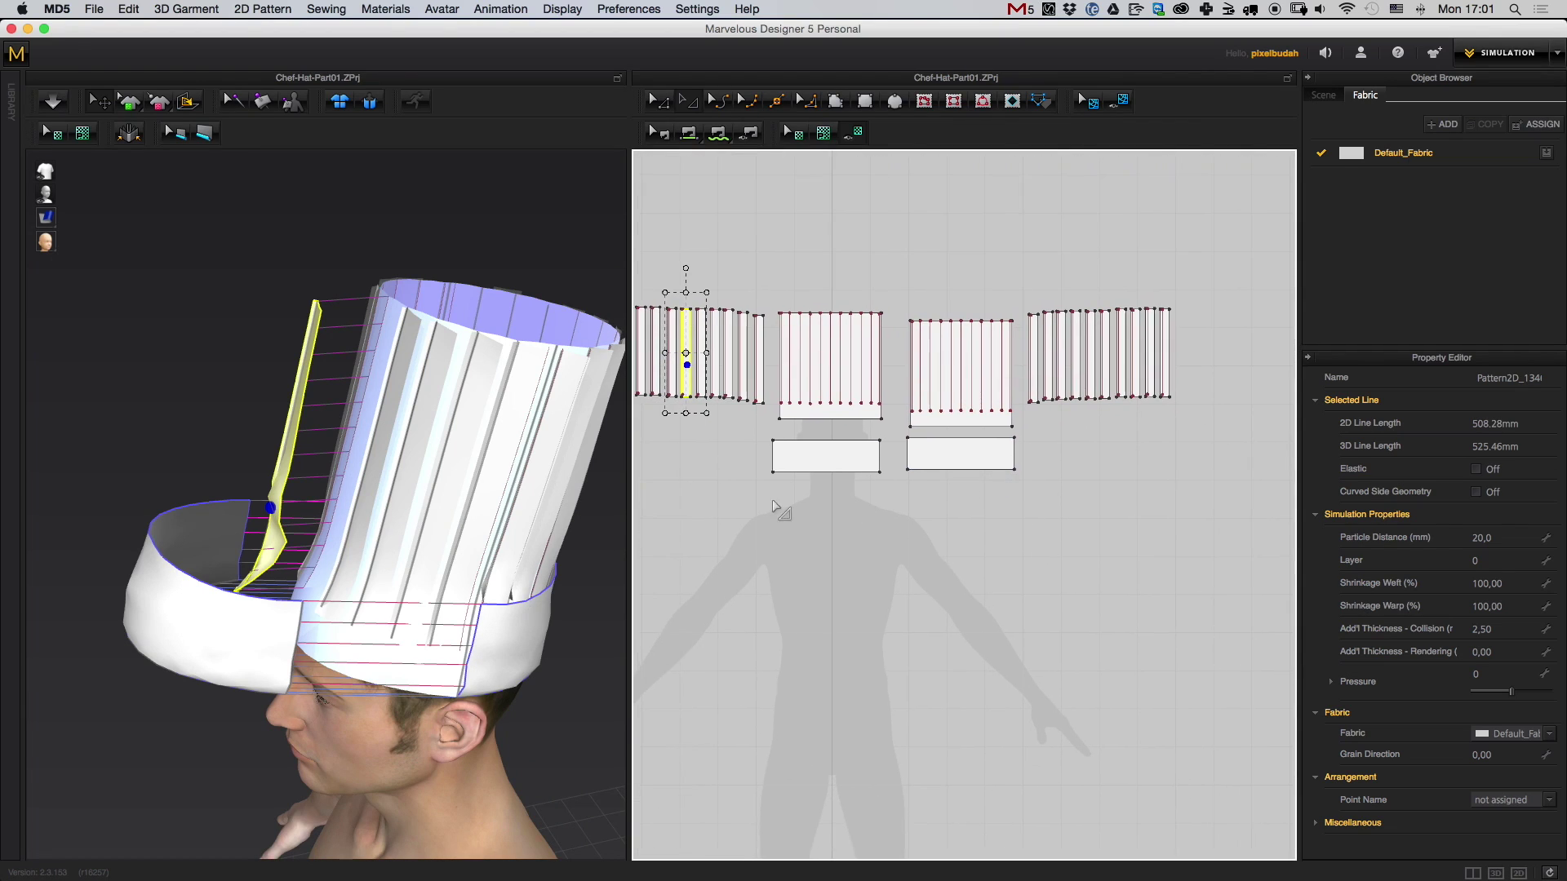
{"action": "left_click_drag", "start_coordinate": [1198, 224], "coordinate": [997, 412]}
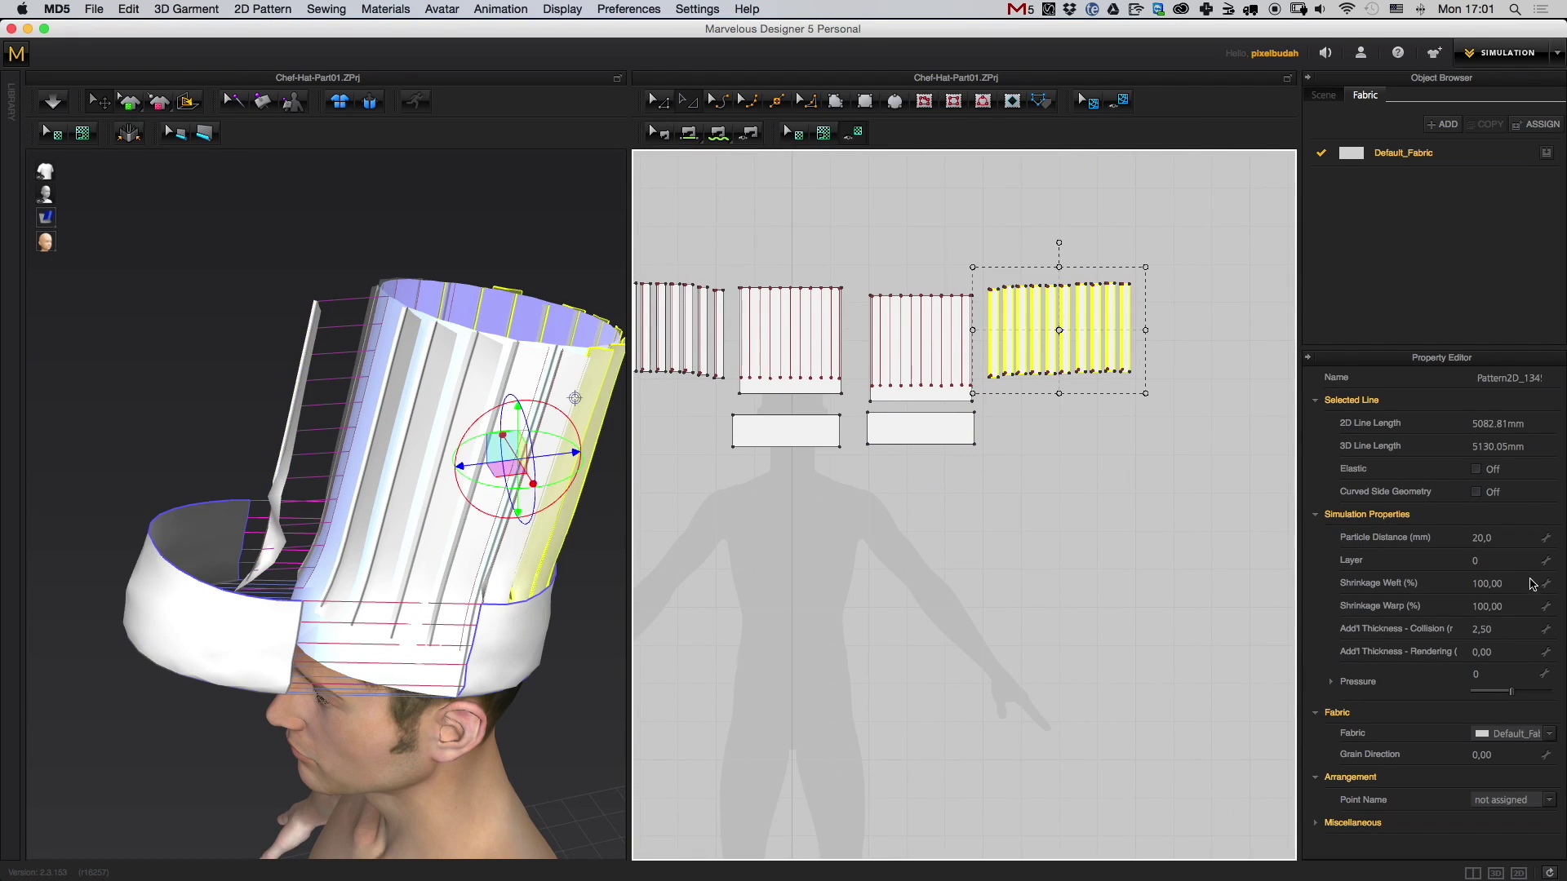
{"action": "left_click", "coordinate": [1499, 561]}
{"action": "type", "text": "1"}
{"action": "key", "text": "Return"}
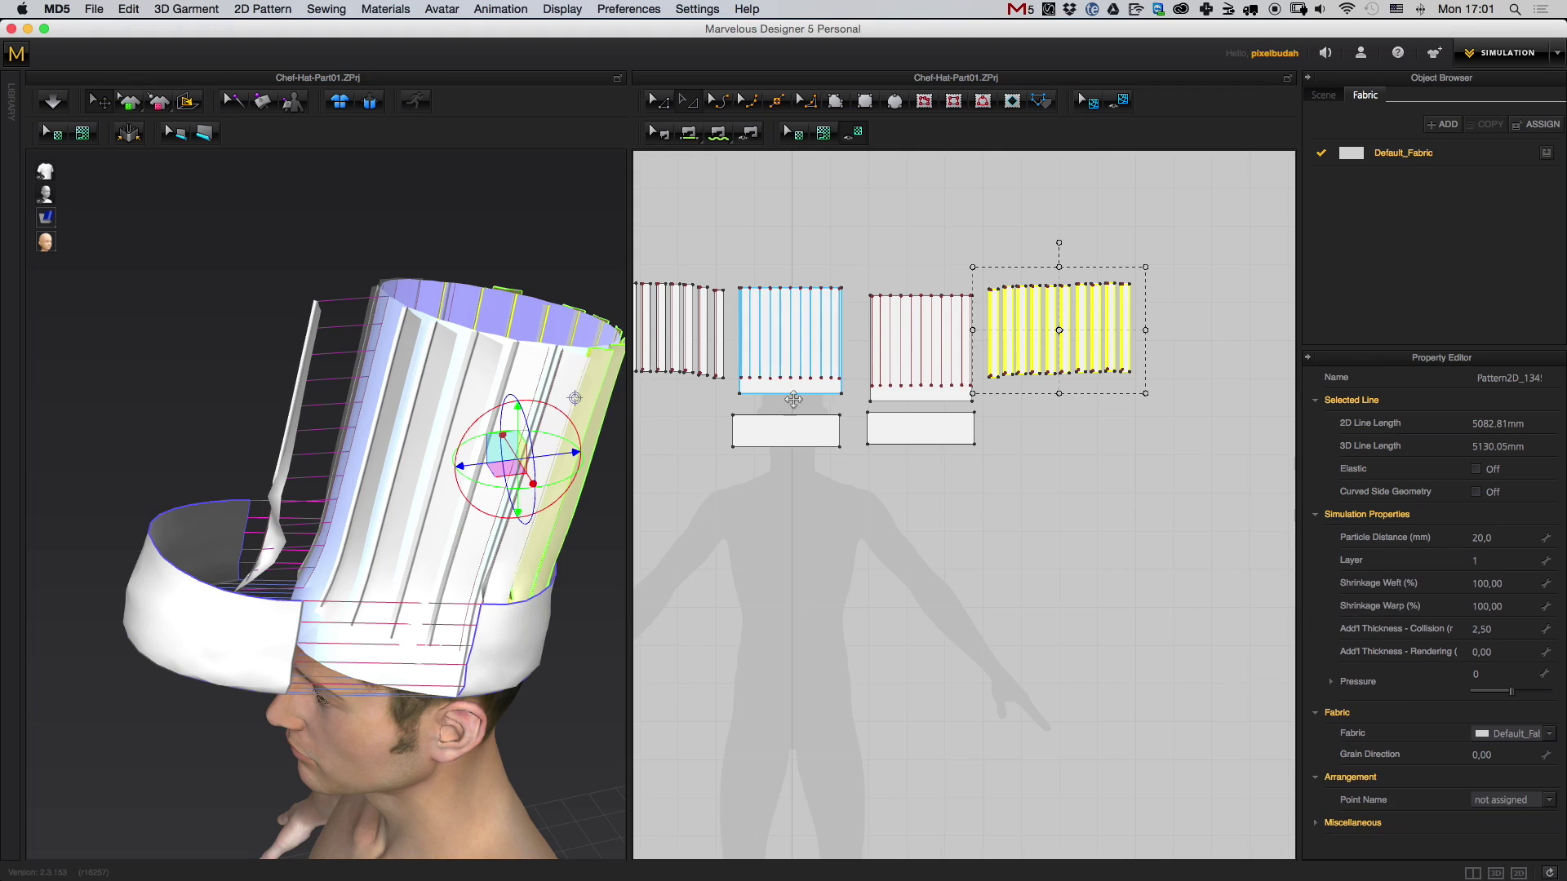
- Select the whole left-hand group of narrow pleat strips in the 2D pattern and set their layer to 1
{"action": "middle_click_drag", "start_coordinate": [761, 338], "coordinate": [944, 348]}
{"action": "left_click_drag", "start_coordinate": [910, 278], "coordinate": [705, 455]}
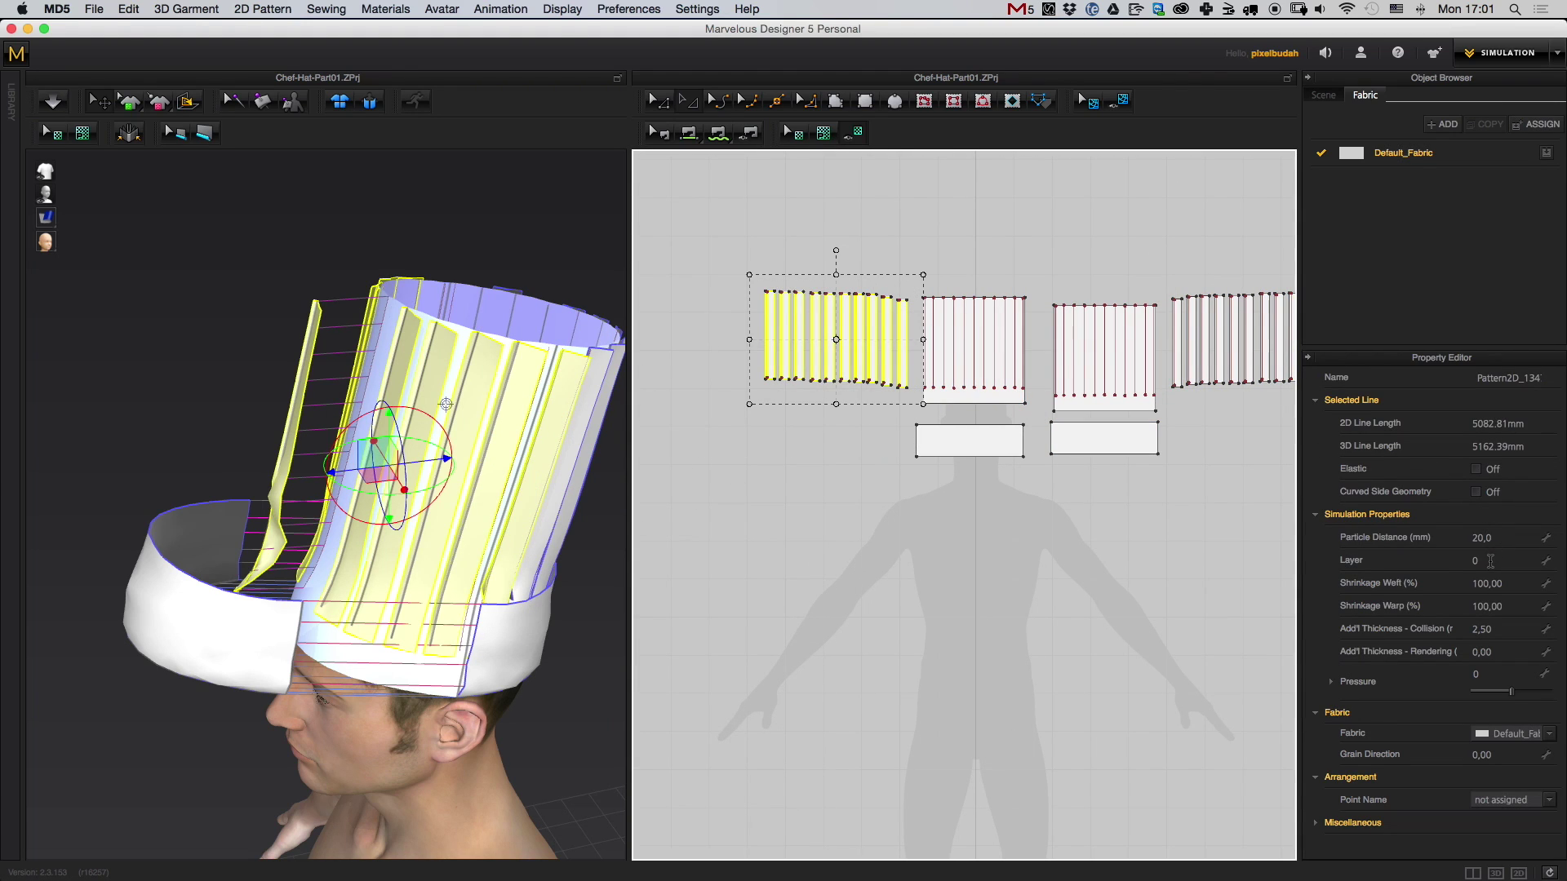
{"action": "left_click", "coordinate": [1491, 562]}
{"action": "type", "text": "1"}
{"action": "key", "text": "Return"}
- Shift the left band slightly to the right in the 2D pattern and simulate the hat again, checking the drape from the front
{"action": "middle_click_drag", "start_coordinate": [1109, 550], "coordinate": [1024, 570]}
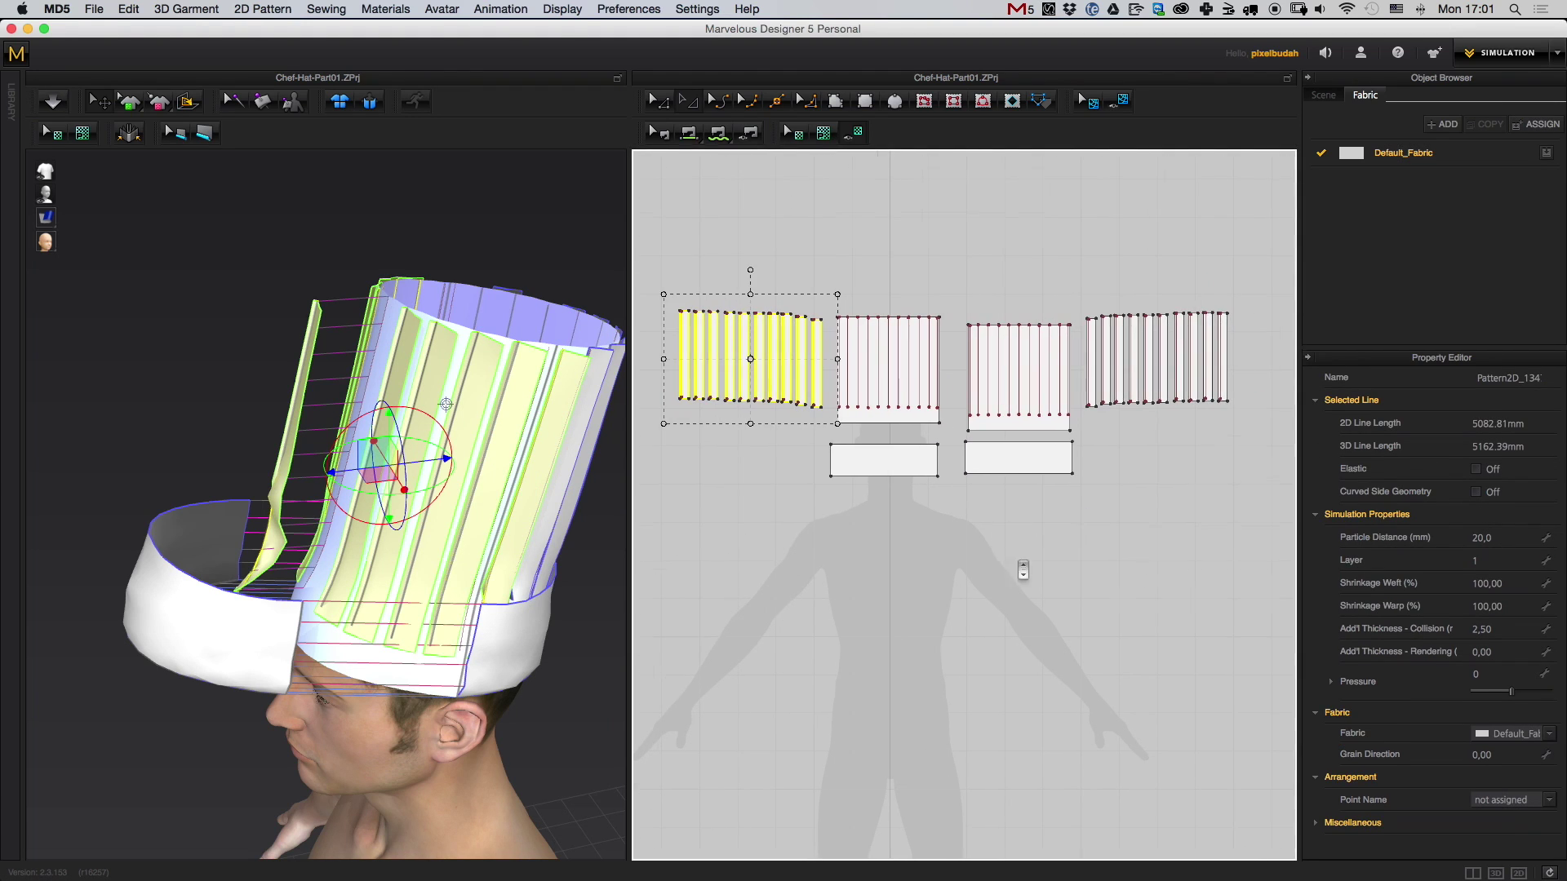
{"action": "scroll", "coordinate": [1023, 570], "scroll_direction": "up", "scroll_amount": 3}
{"action": "middle_click_drag", "start_coordinate": [946, 478], "coordinate": [1008, 446]}
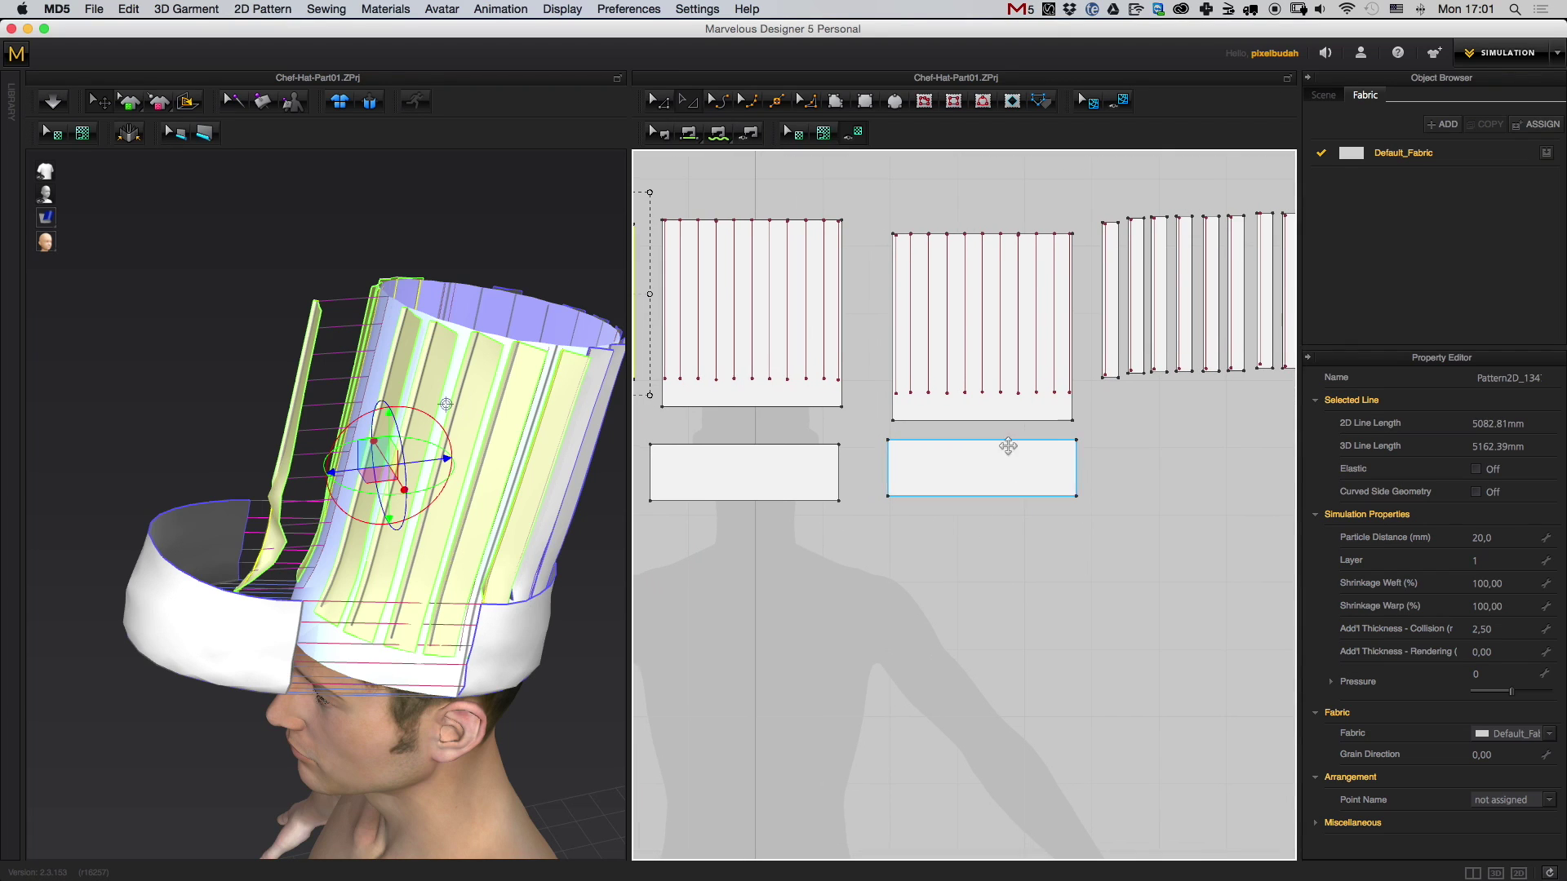
{"action": "middle_click_drag", "start_coordinate": [871, 576], "coordinate": [855, 535]}
{"action": "left_click", "coordinate": [933, 448]}
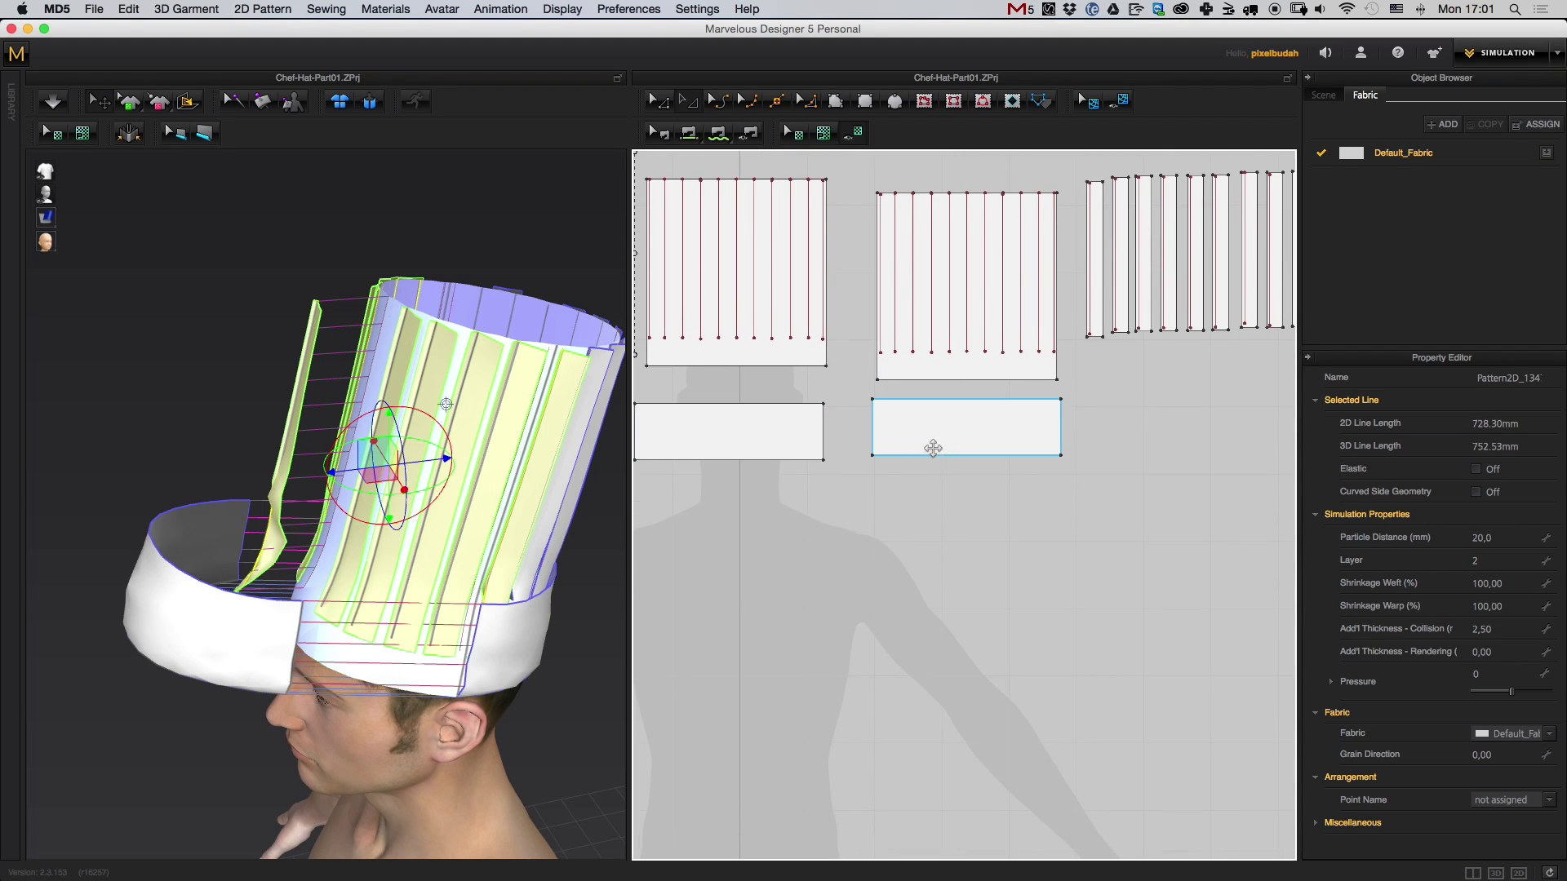
{"action": "left_click", "coordinate": [728, 430]}
{"action": "key", "text": "space"}
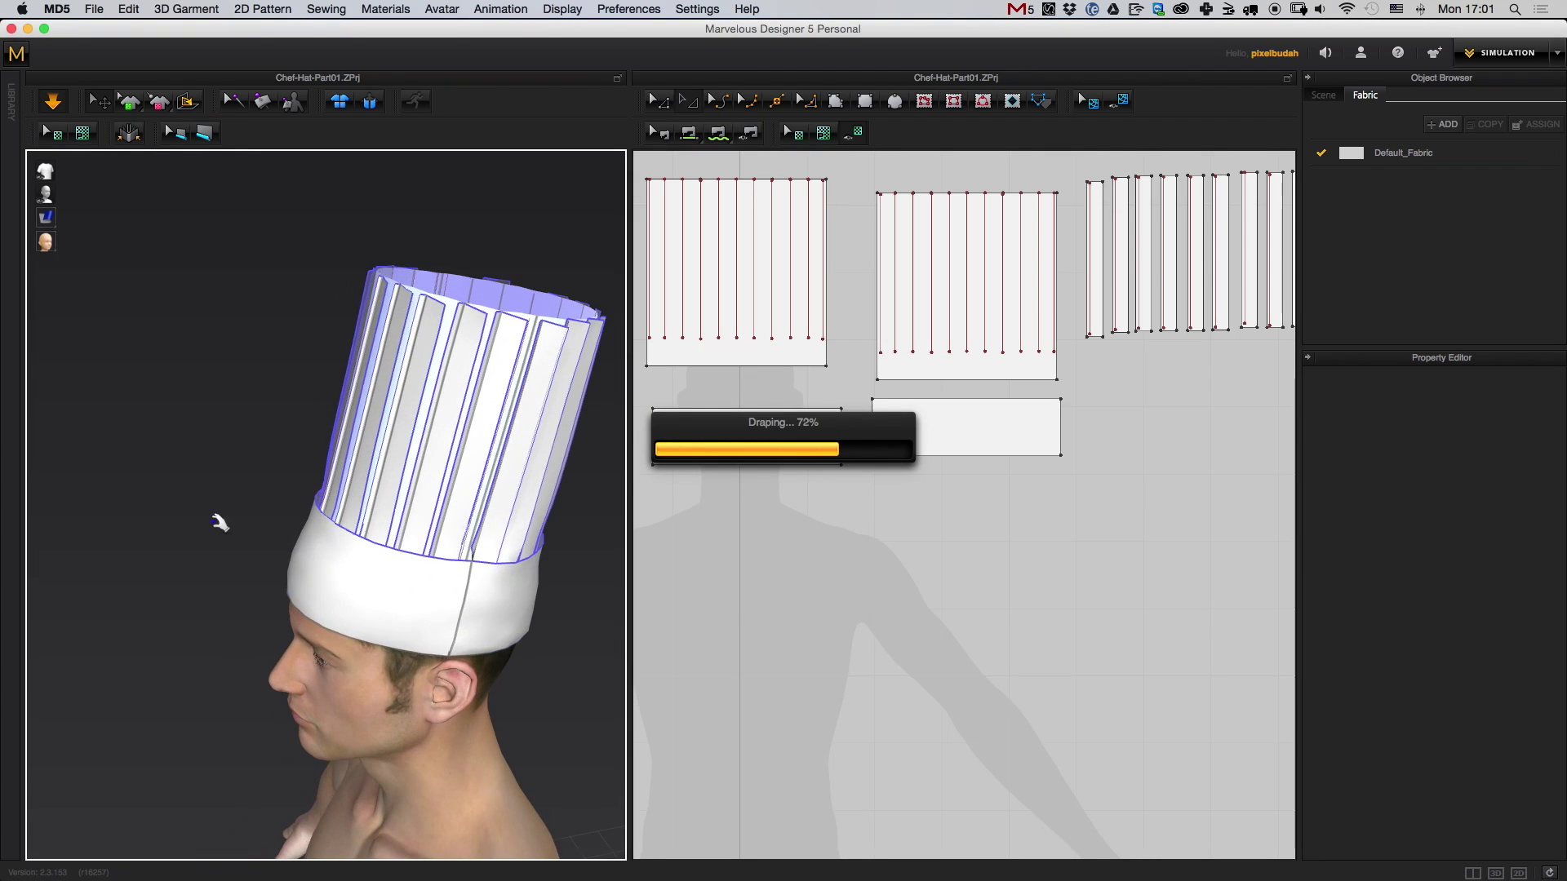
{"action": "right_click_drag", "start_coordinate": [220, 523], "coordinate": [314, 538]}
{"action": "scroll", "coordinate": [497, 553], "scroll_direction": "up", "scroll_amount": 3}
{"action": "right_click_drag", "start_coordinate": [501, 553], "coordinate": [471, 535]}
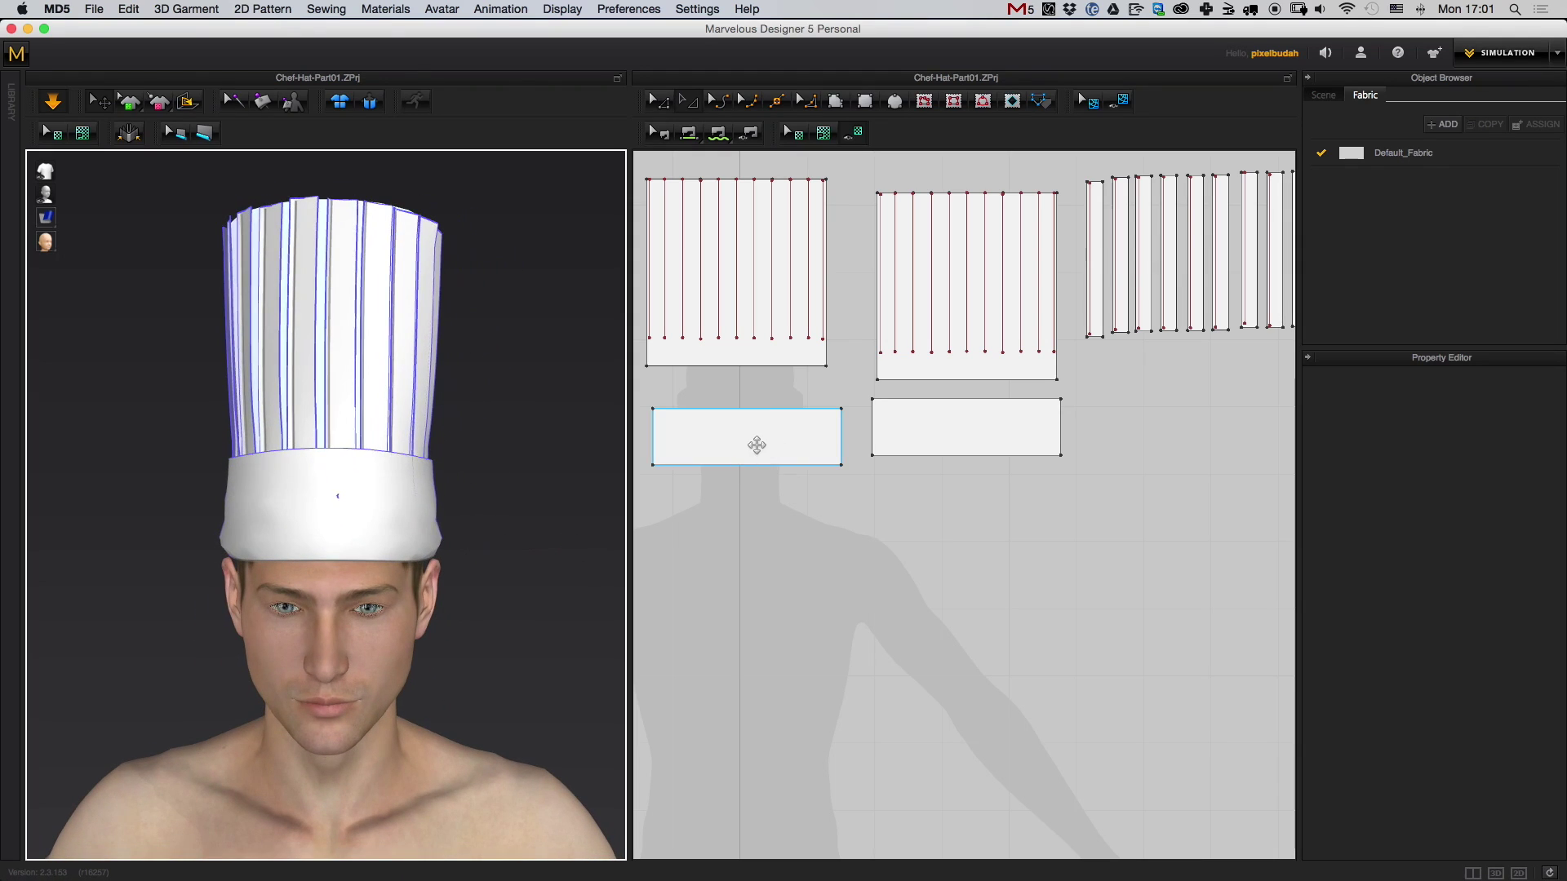
- Reduce the height of both bands together from their upper edges and let the simulation settle
{"action": "left_click", "coordinate": [873, 404], "text": "shift"}
{"action": "left_click_drag", "start_coordinate": [856, 381], "coordinate": [856, 399]}
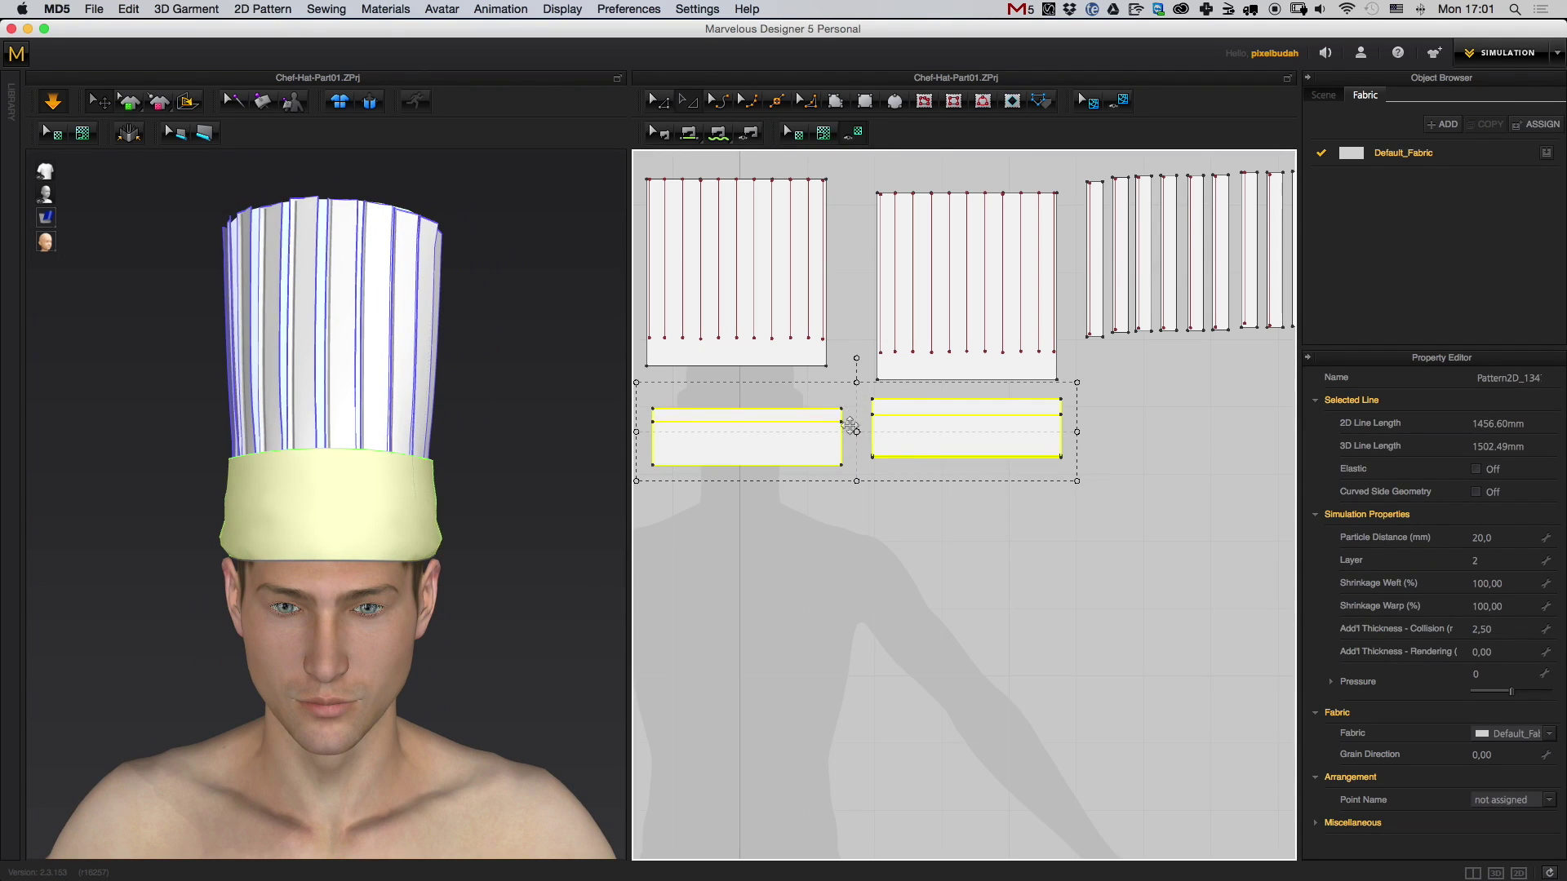
{"action": "right_click_drag", "start_coordinate": [526, 578], "coordinate": [562, 520]}
{"action": "left_click", "coordinate": [528, 571]}
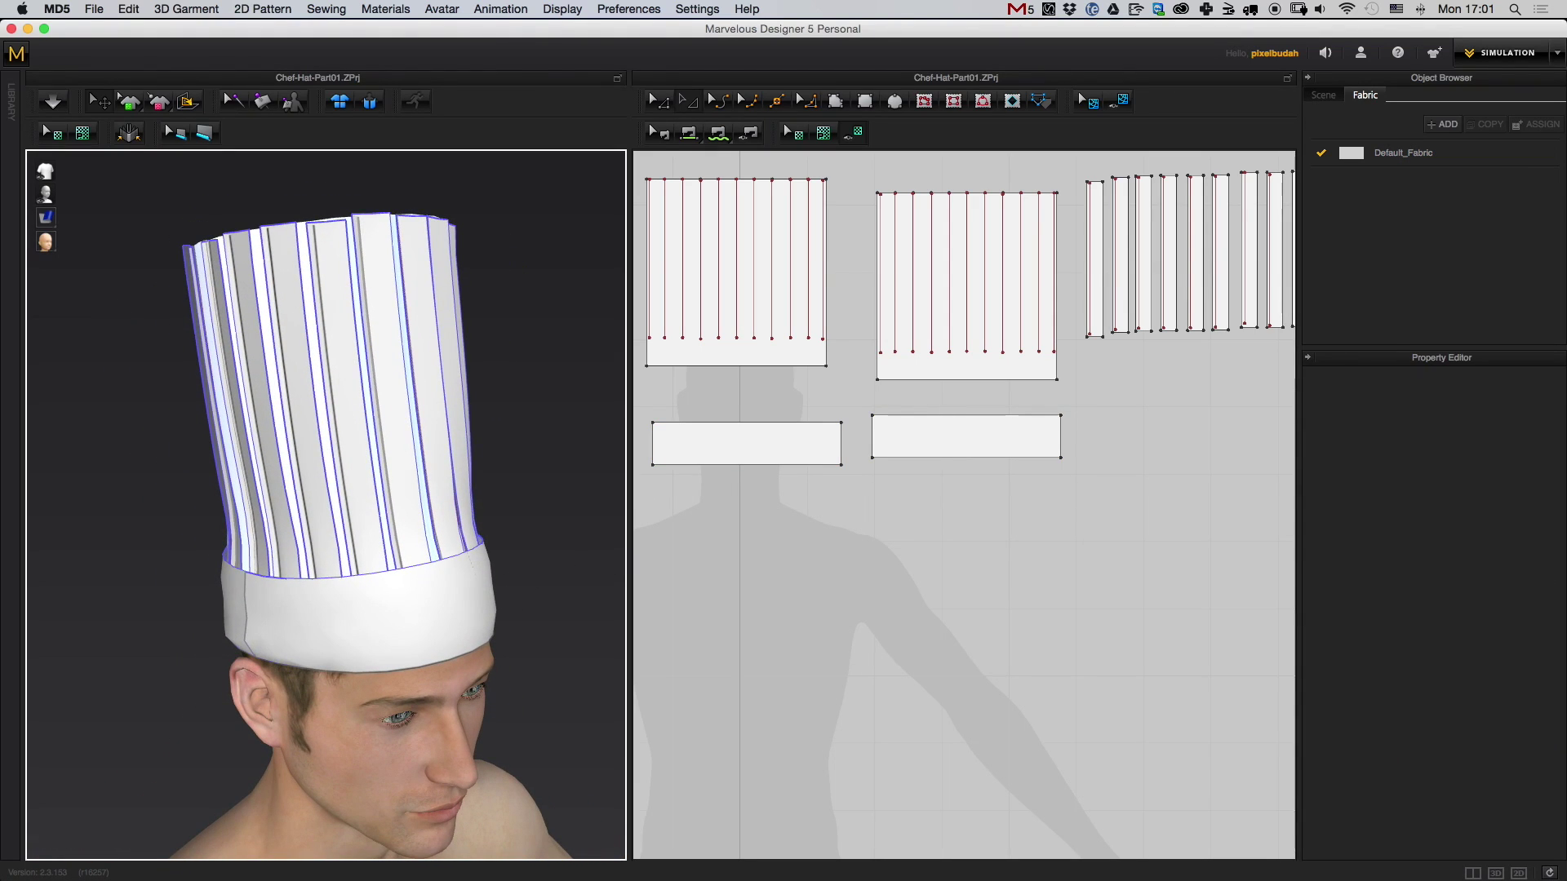
- Switch to Preview and compare the two circular pleat-fold diagrams with the folds around the upper rim of the 3D hat
{"action": "key", "text": "super+Tab"}
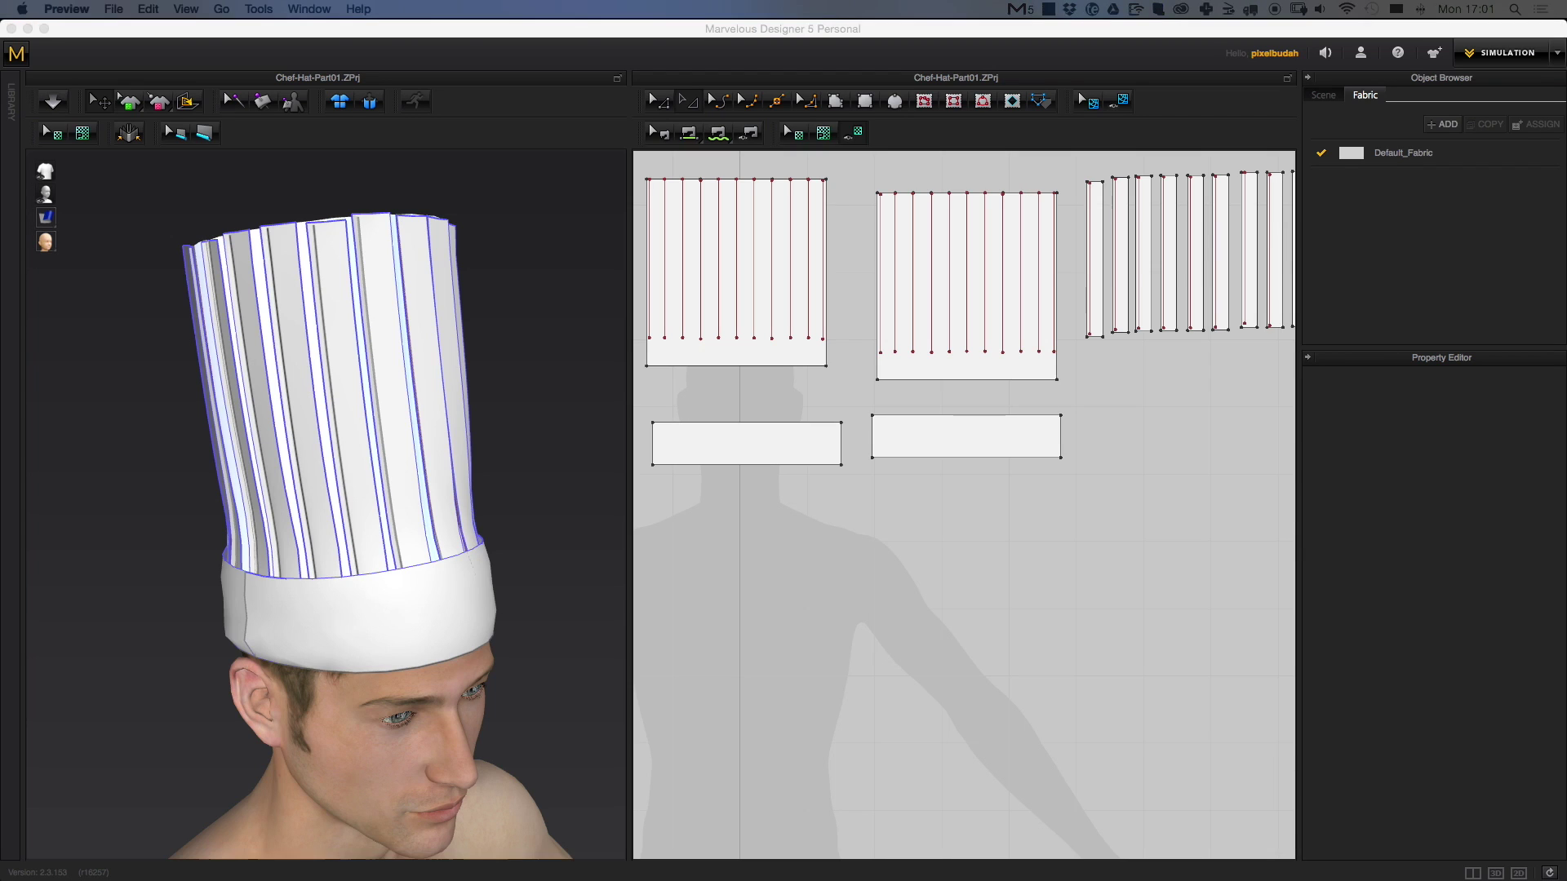
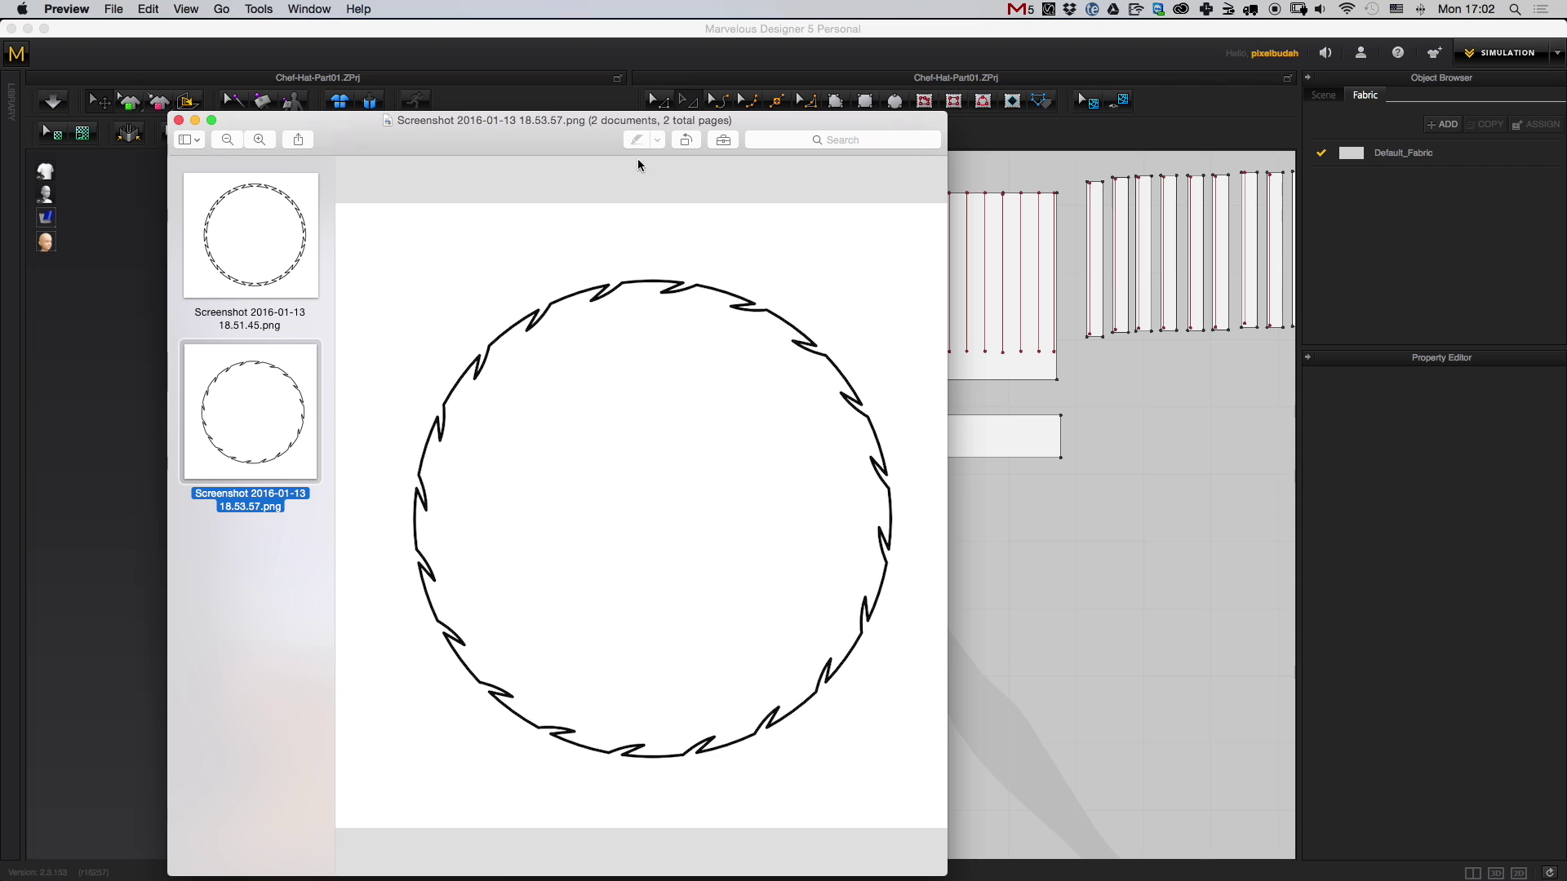
{"action": "left_click_drag", "start_coordinate": [514, 145], "coordinate": [1566, 196]}
{"action": "left_click", "coordinate": [1008, 506]}
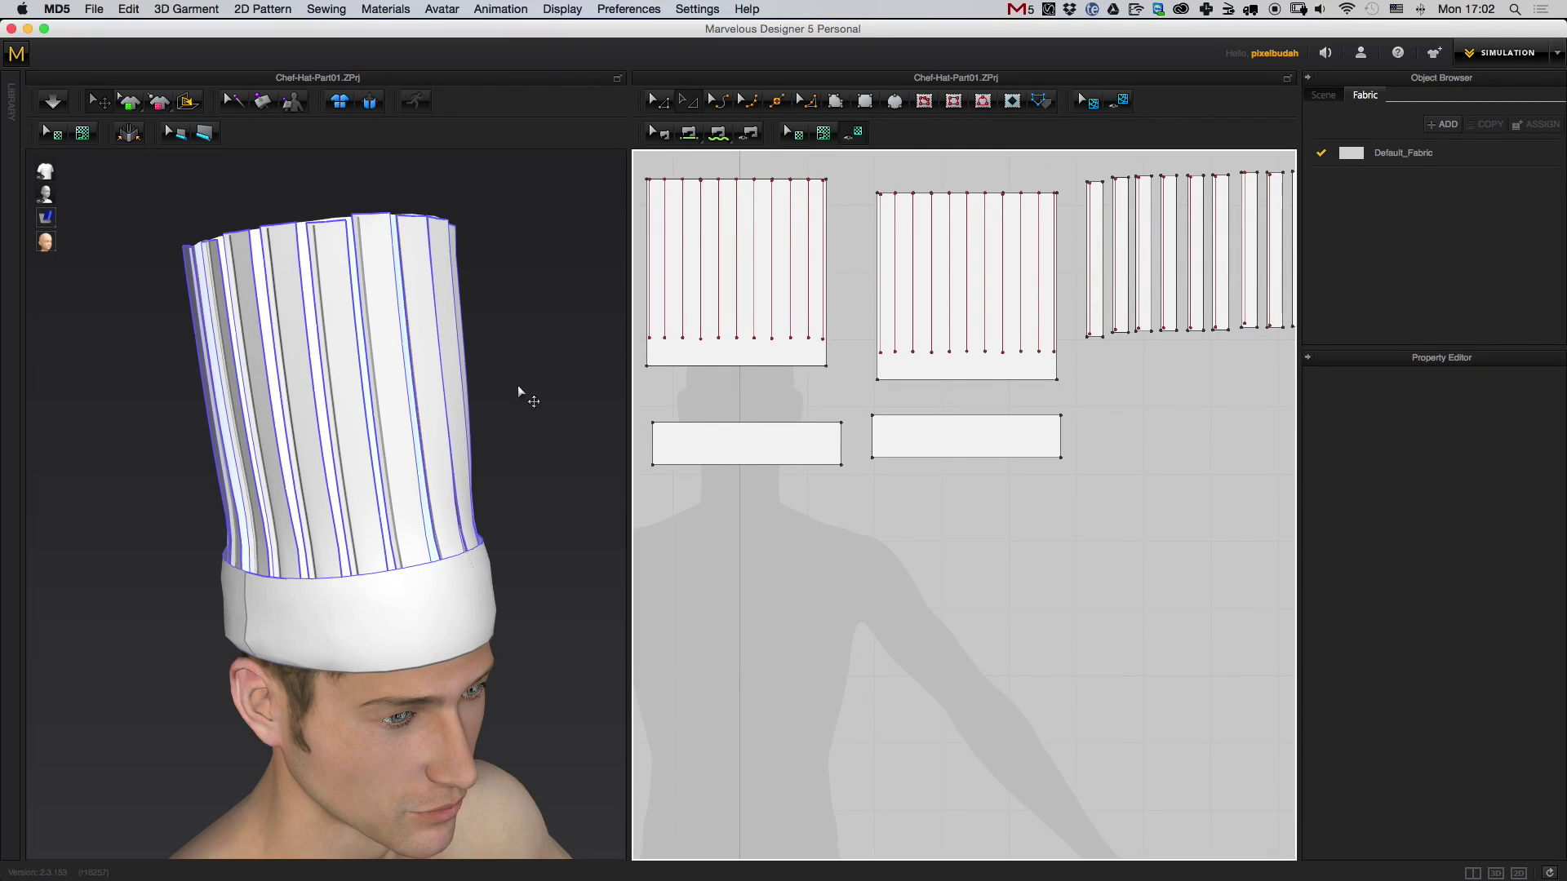
{"action": "scroll", "coordinate": [521, 388], "scroll_direction": "up", "scroll_amount": 5}
{"action": "right_click_drag", "start_coordinate": [522, 367], "coordinate": [598, 441]}
{"action": "middle_click_drag", "start_coordinate": [598, 441], "coordinate": [529, 435]}
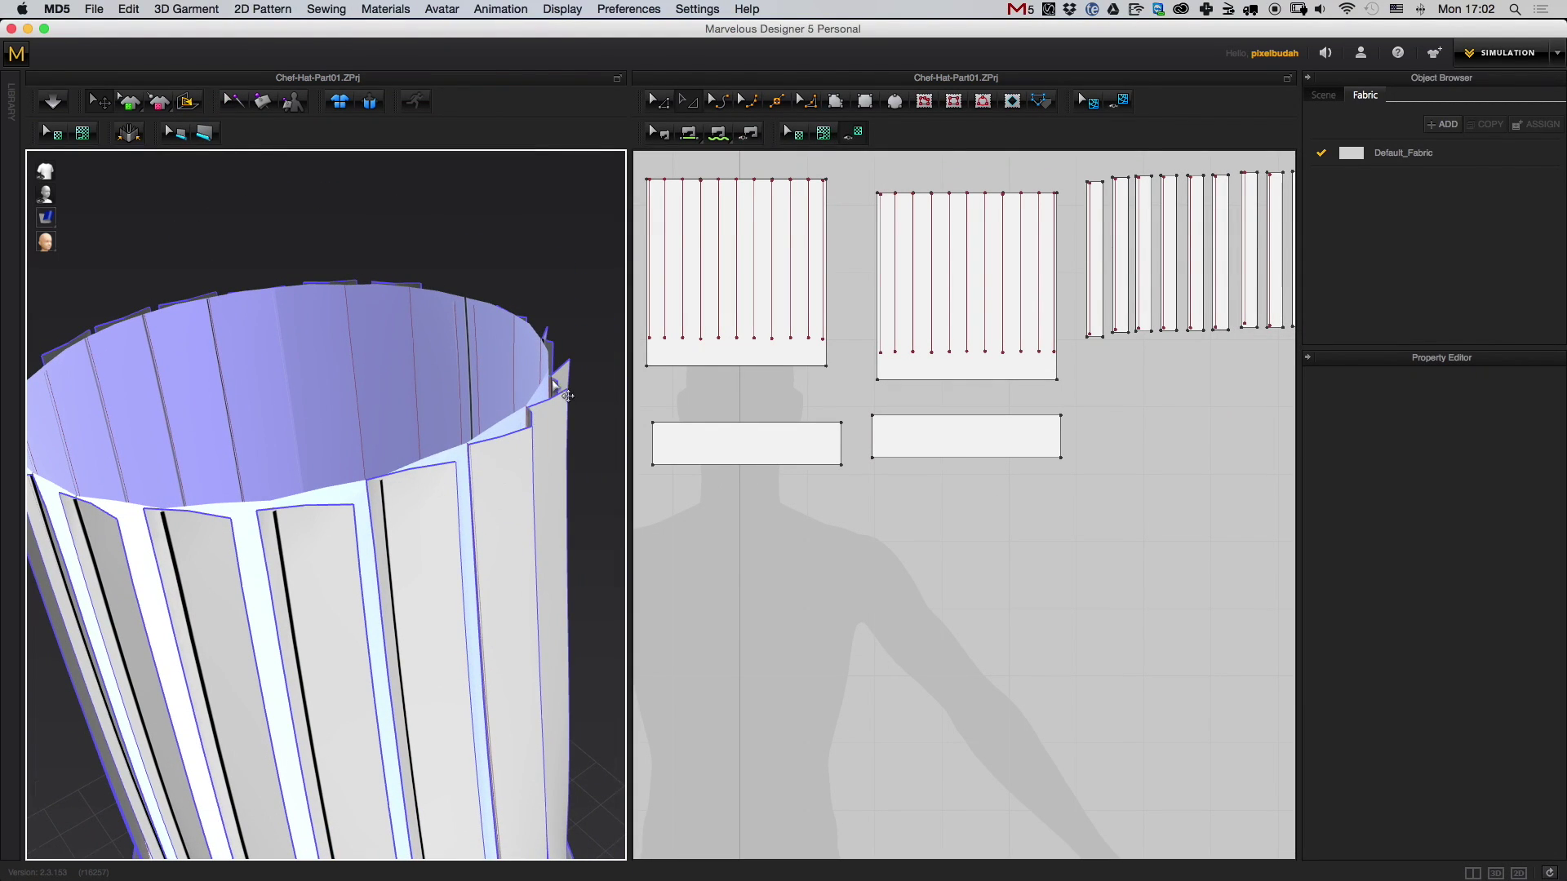
{"action": "right_click_drag", "start_coordinate": [283, 325], "coordinate": [489, 462]}
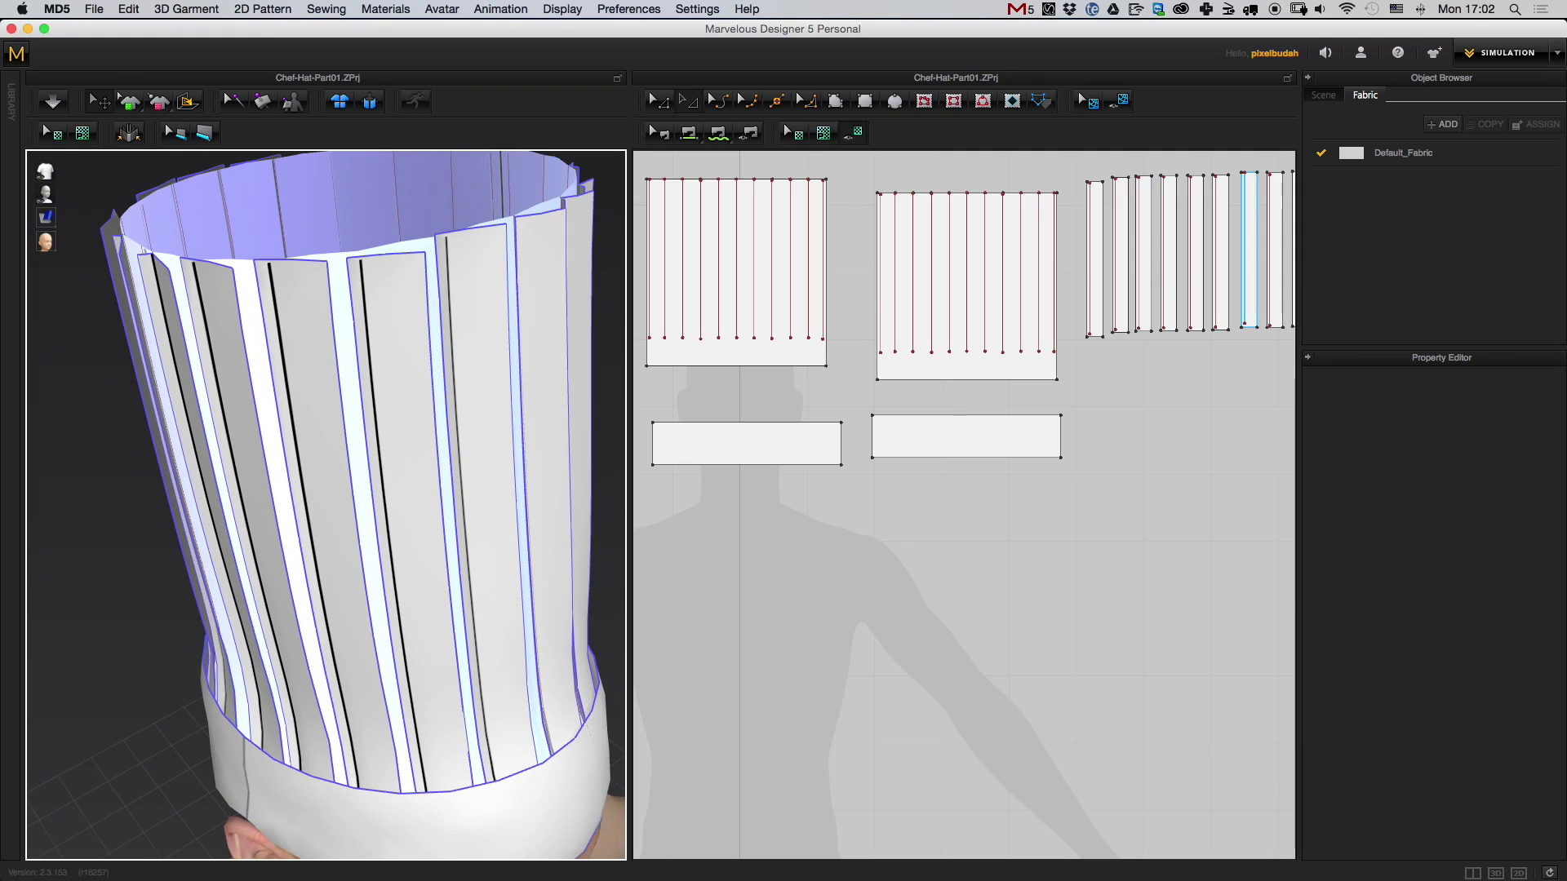
{"action": "key", "text": "super+Tab"}
{"action": "left_click_drag", "start_coordinate": [1566, 237], "coordinate": [556, 125]}
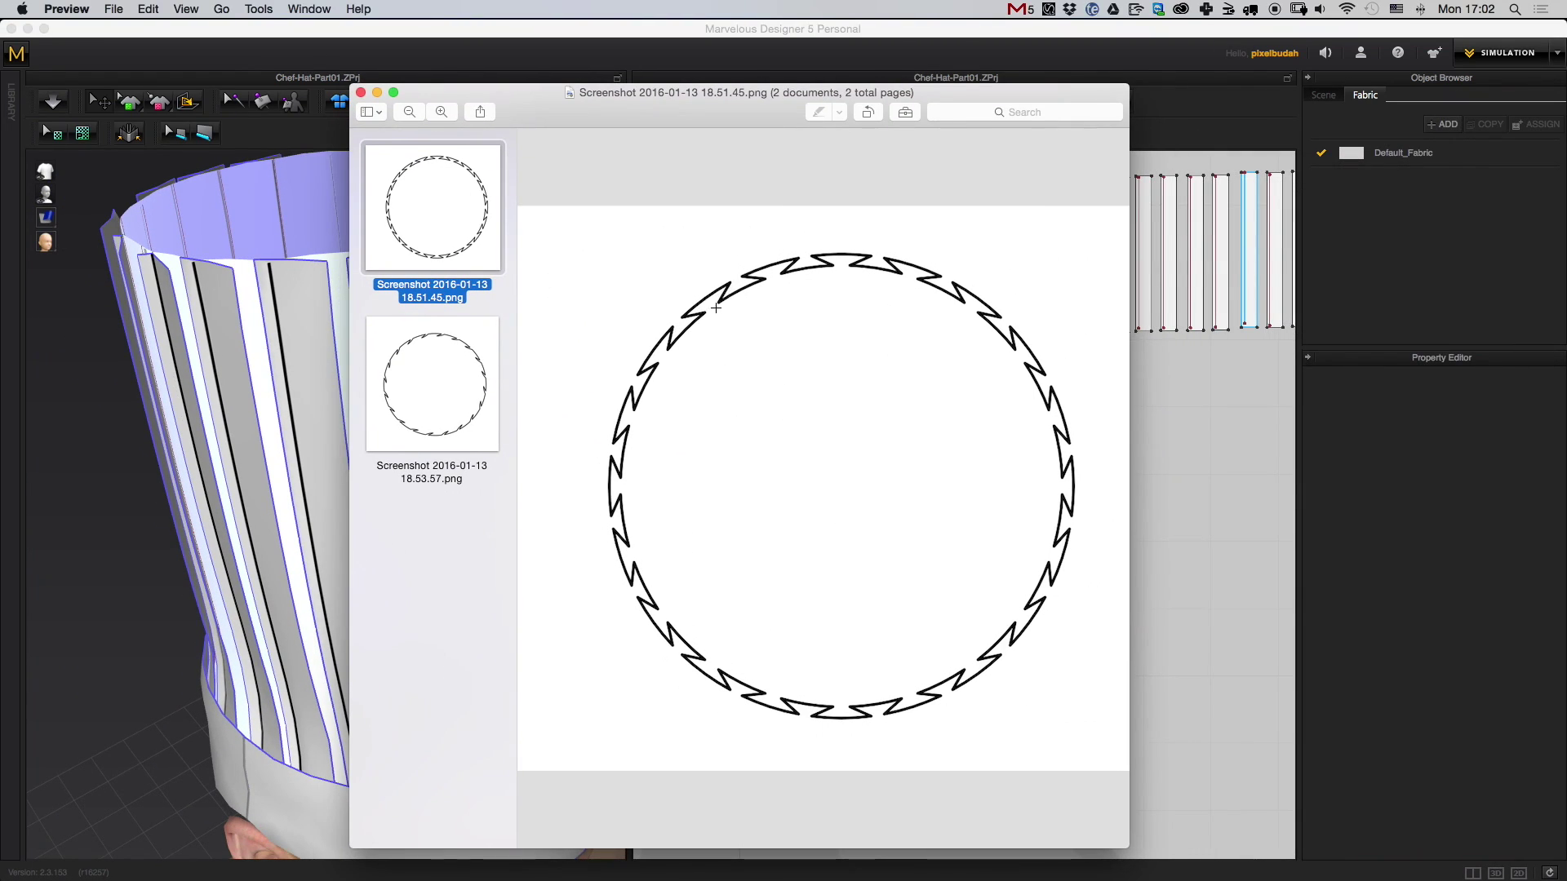
{"action": "left_click_drag", "start_coordinate": [703, 98], "coordinate": [1566, 69]}
- Shift the internal fold lines of all ten right-hand narrow strips together to the middle of their strips in the 2D pattern
{"action": "middle_click_drag", "start_coordinate": [1082, 468], "coordinate": [796, 550]}
{"action": "scroll", "coordinate": [924, 565], "scroll_direction": "up", "scroll_amount": 5}
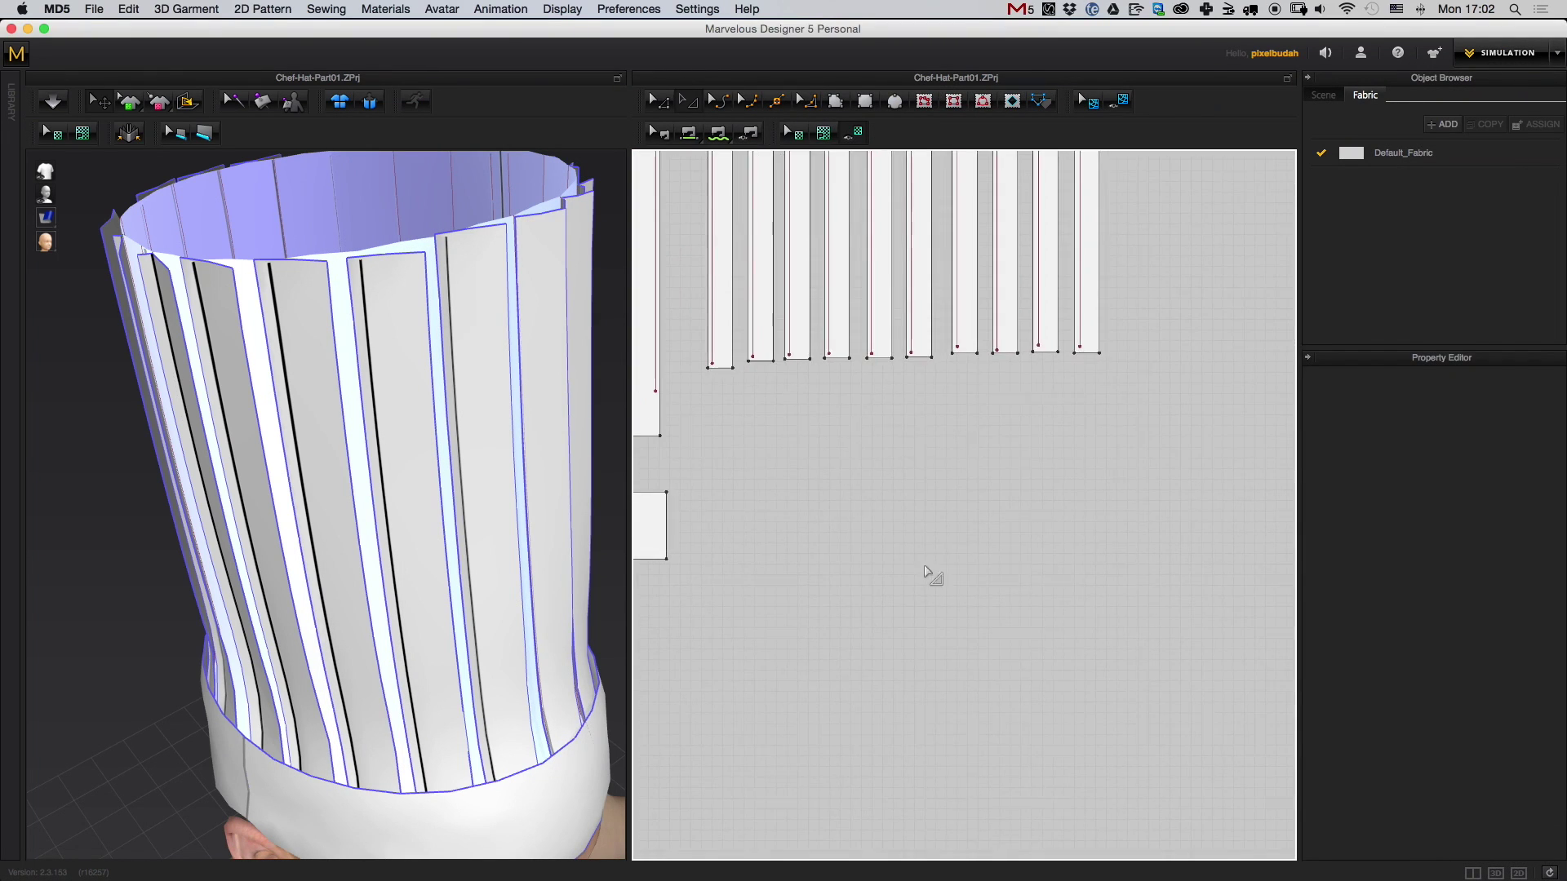
{"action": "middle_click_drag", "start_coordinate": [932, 492], "coordinate": [902, 684]}
{"action": "left_click", "coordinate": [1054, 430]}
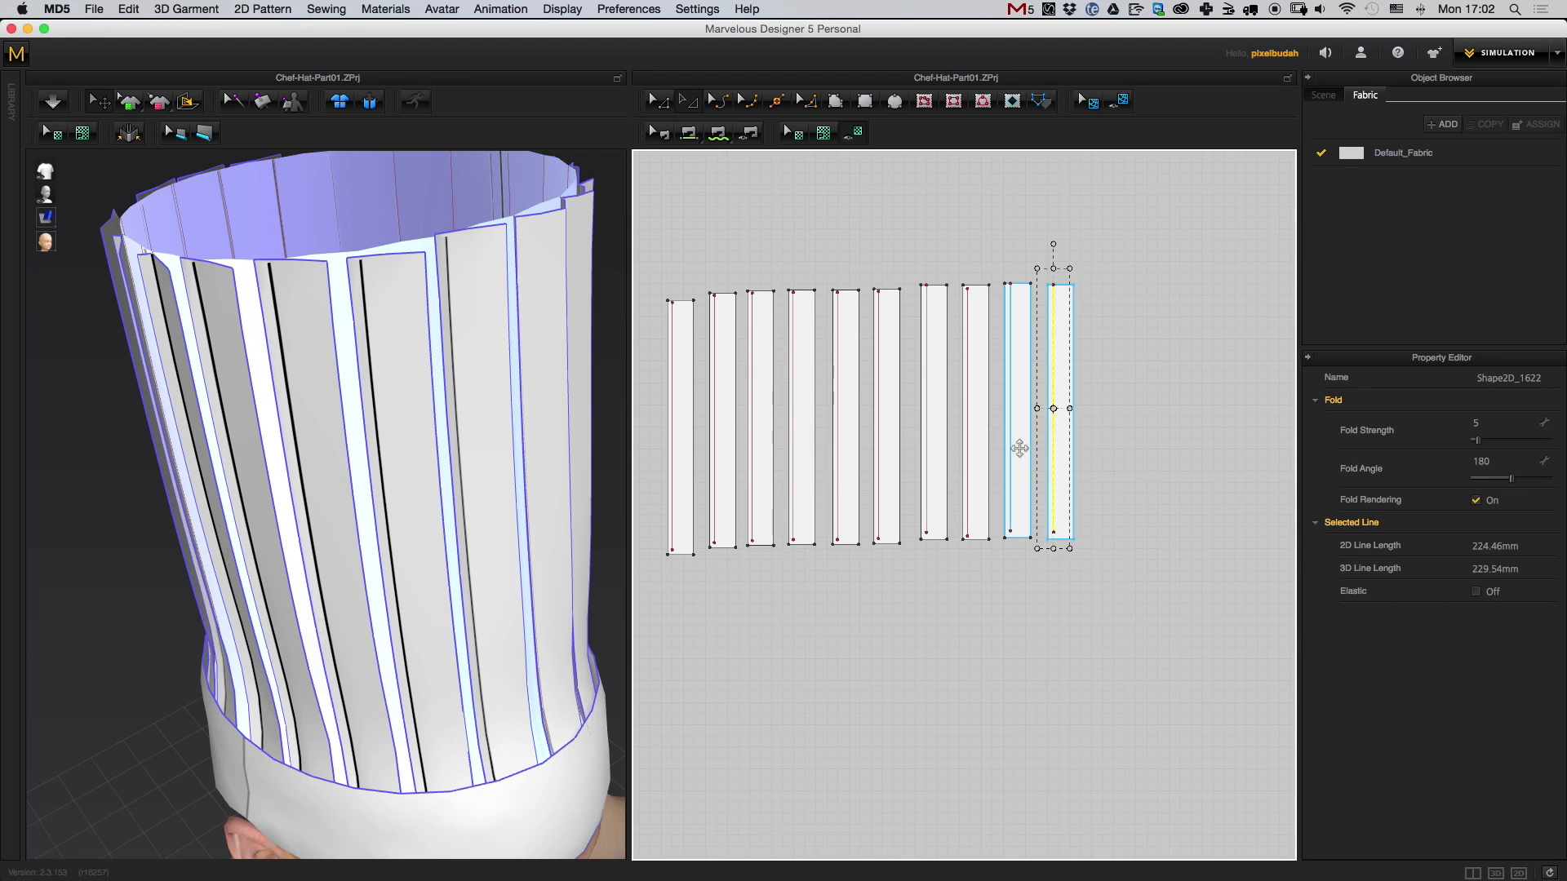
{"action": "left_click", "coordinate": [1011, 445], "text": "shift"}
{"action": "left_click", "coordinate": [967, 453], "text": "shift"}
{"action": "right_click_drag", "start_coordinate": [961, 457], "coordinate": [976, 447]}
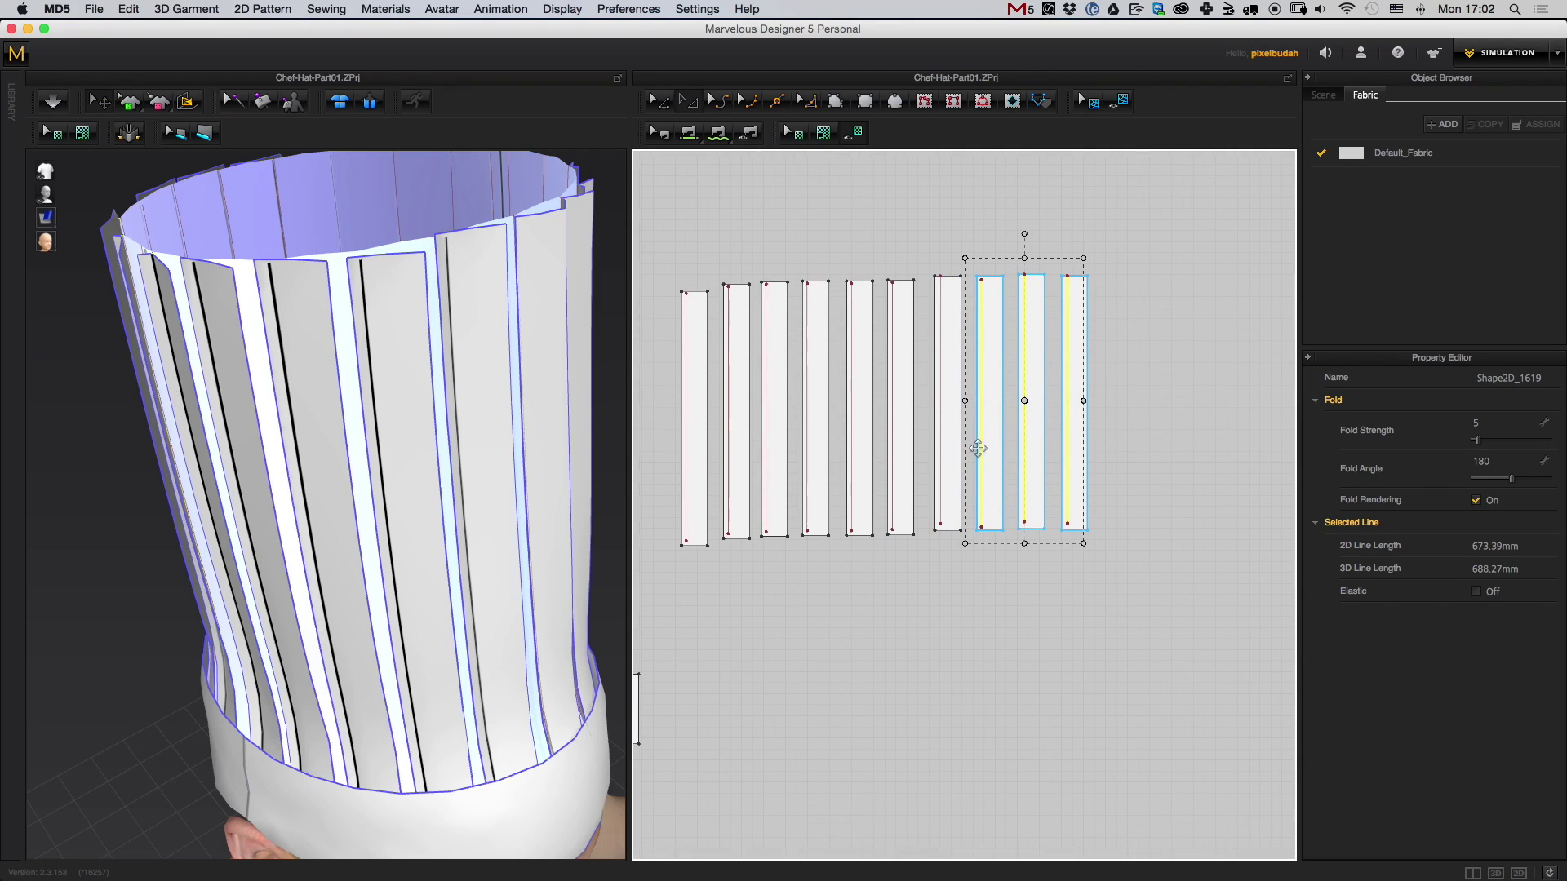
{"action": "left_click", "coordinate": [940, 454], "text": "shift"}
{"action": "left_click", "coordinate": [886, 490], "text": "shift"}
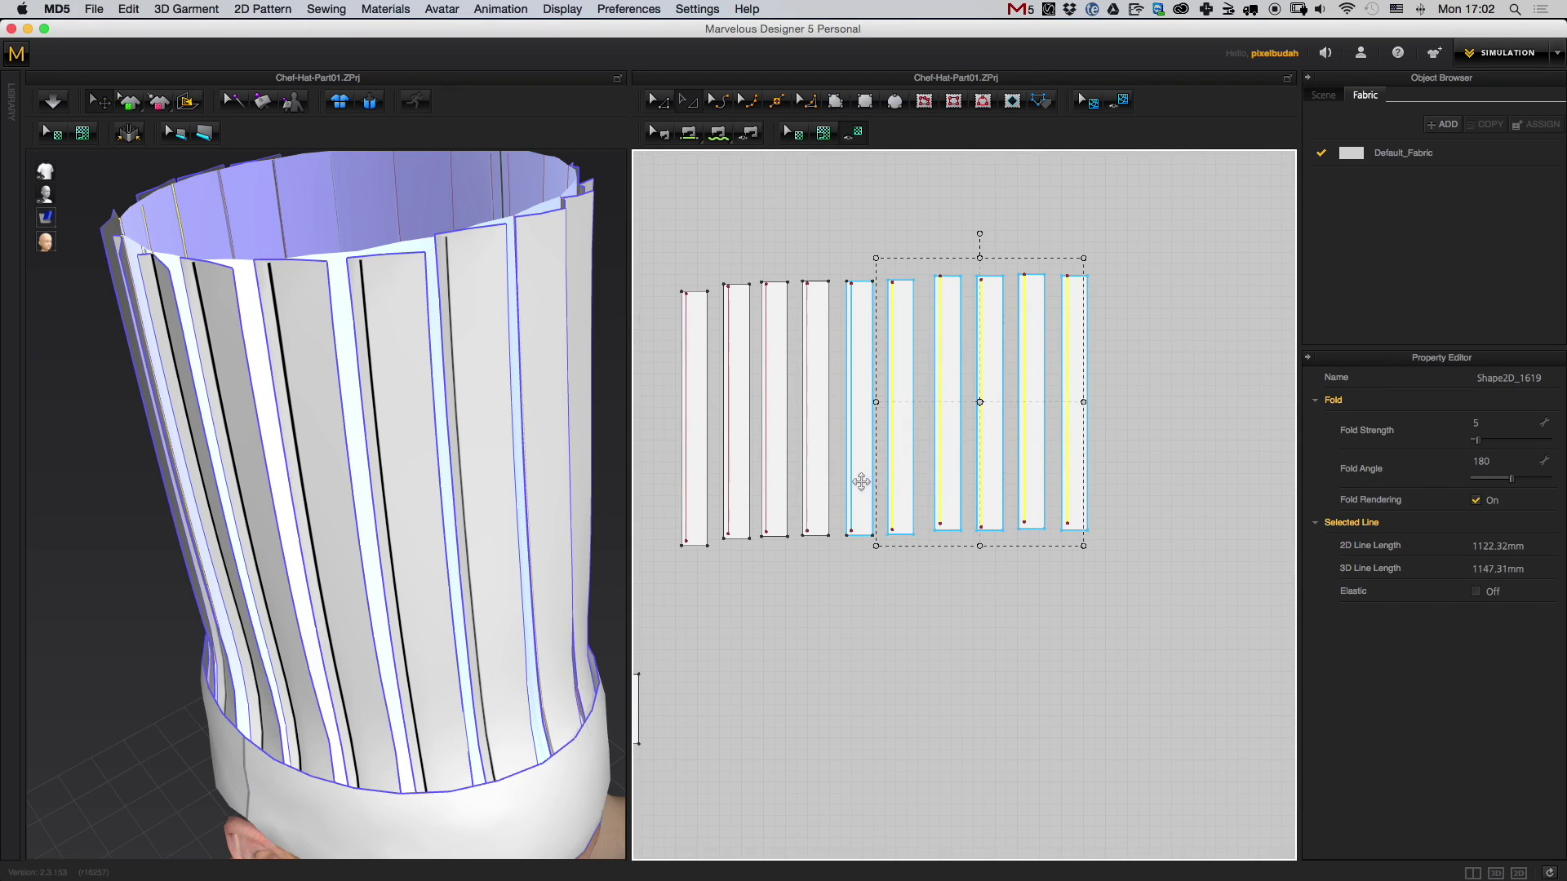
{"action": "left_click", "coordinate": [852, 486], "text": "shift"}
{"action": "left_click", "coordinate": [809, 498], "text": "shift"}
{"action": "left_click", "coordinate": [767, 508], "text": "shift"}
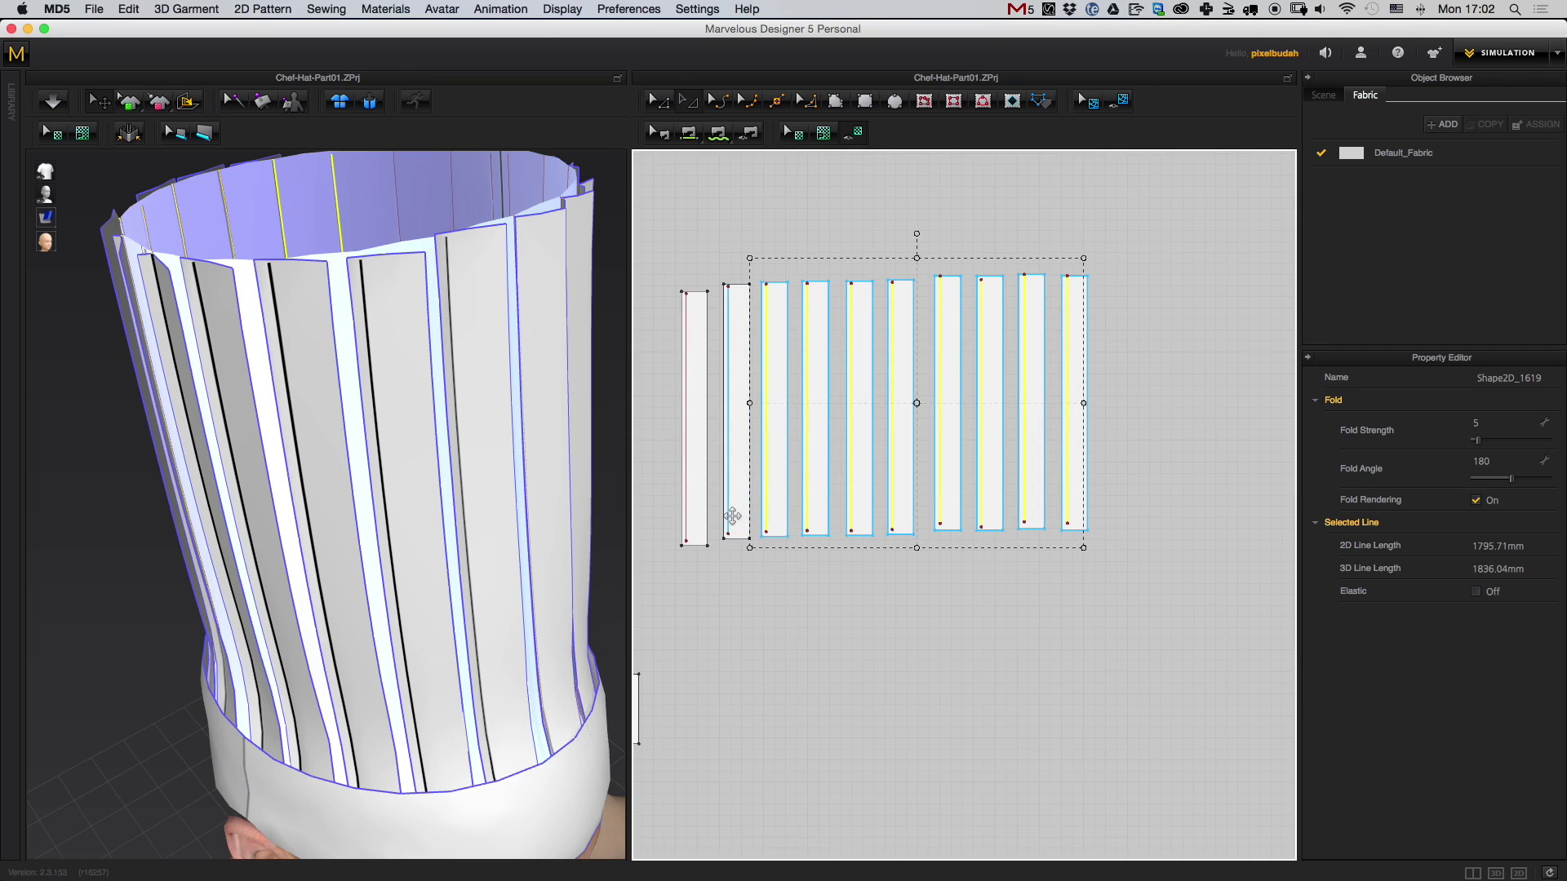
{"action": "left_click", "coordinate": [728, 514], "text": "shift"}
{"action": "left_click", "coordinate": [687, 514], "text": "shift"}
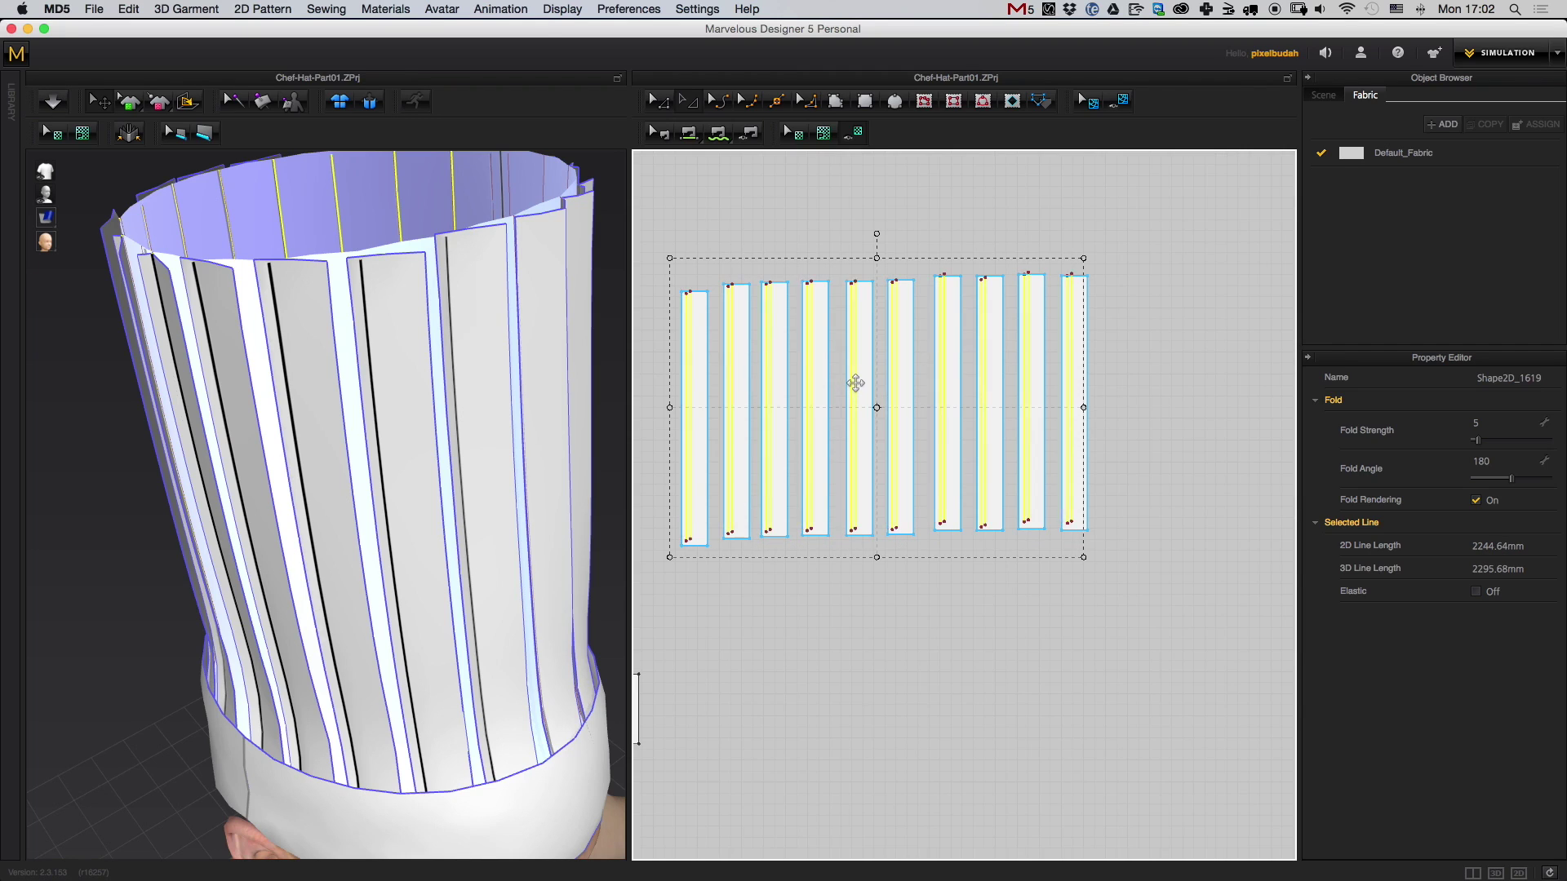
{"action": "left_click_drag", "start_coordinate": [858, 385], "coordinate": [860, 406]}
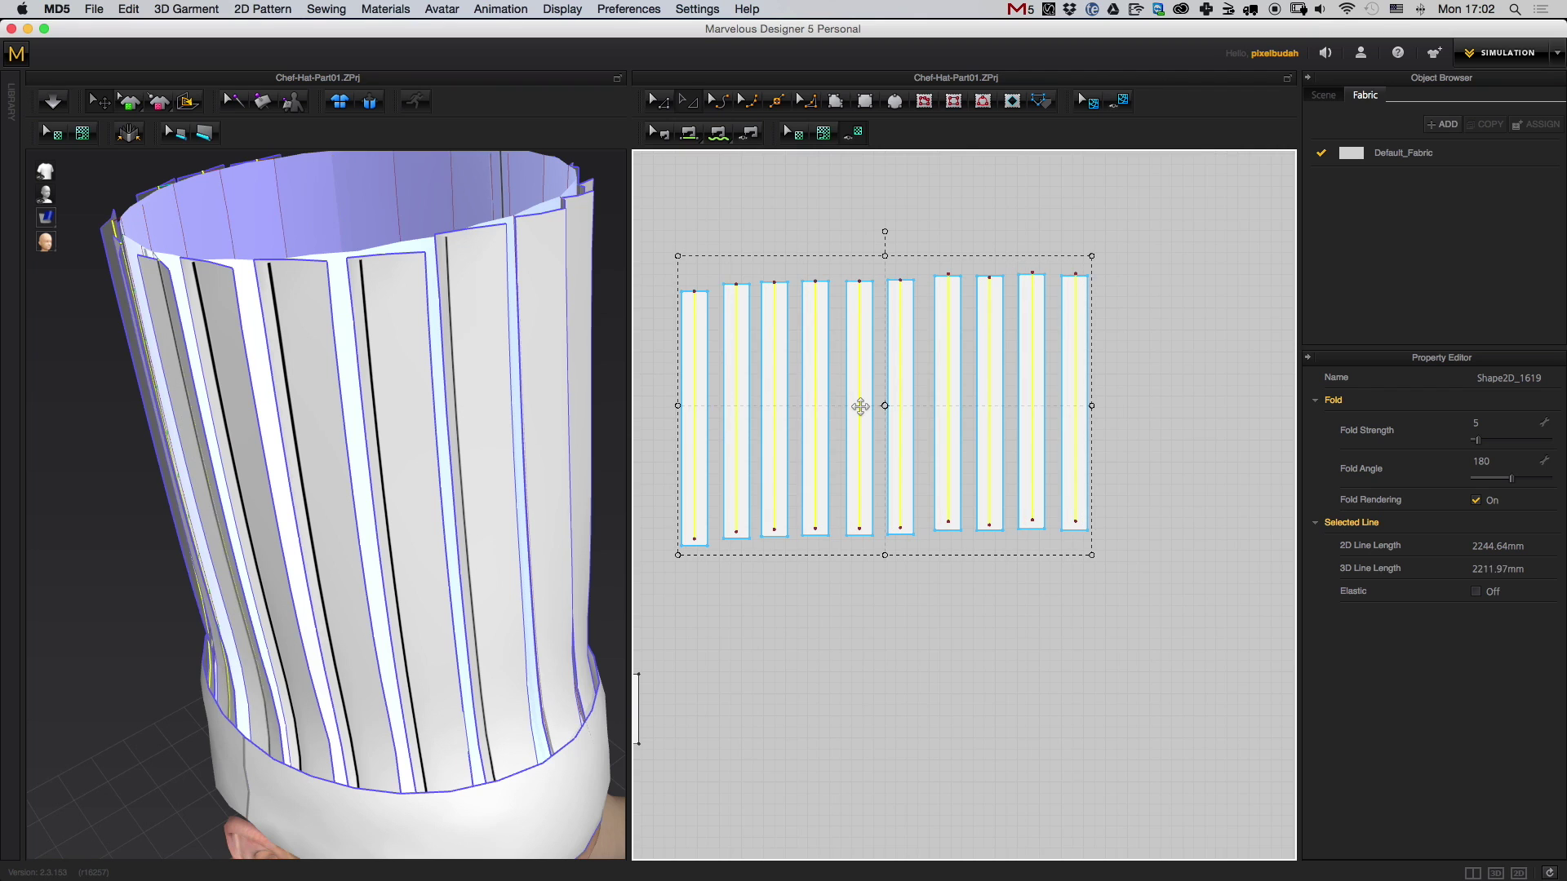
- Simulate the hat to test the shifted strip folds from behind and above, and undo the fold line shift
{"action": "right_click_drag", "start_coordinate": [258, 643], "coordinate": [439, 684]}
{"action": "key", "text": "space"}
{"action": "middle_click_drag", "start_coordinate": [427, 755], "coordinate": [454, 556]}
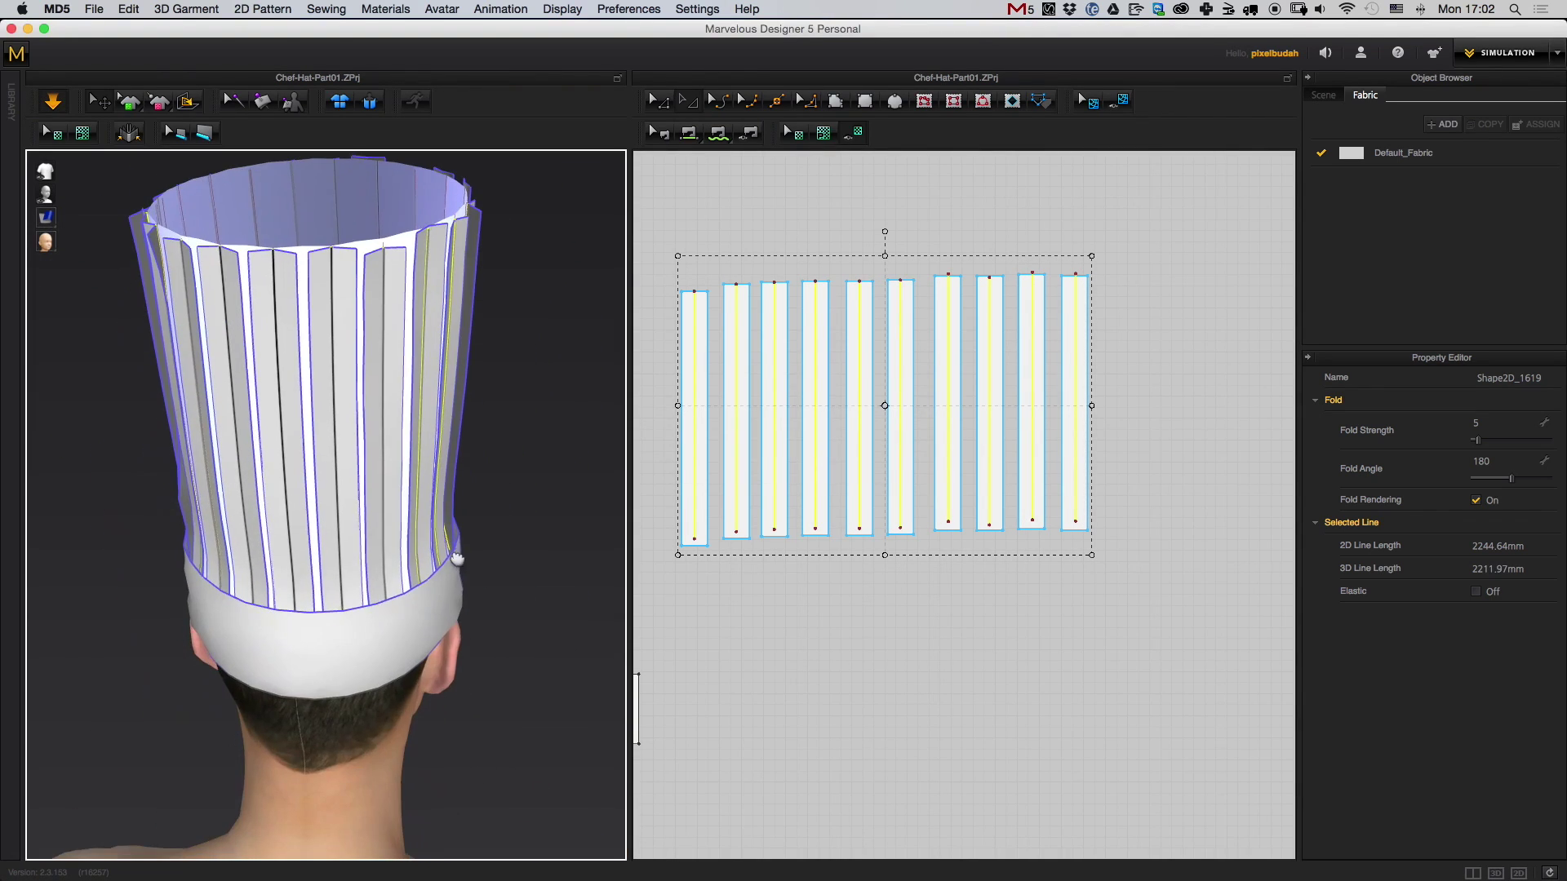
{"action": "scroll", "coordinate": [496, 589], "scroll_direction": "up", "scroll_amount": 5}
{"action": "right_click_drag", "start_coordinate": [496, 589], "coordinate": [481, 515]}
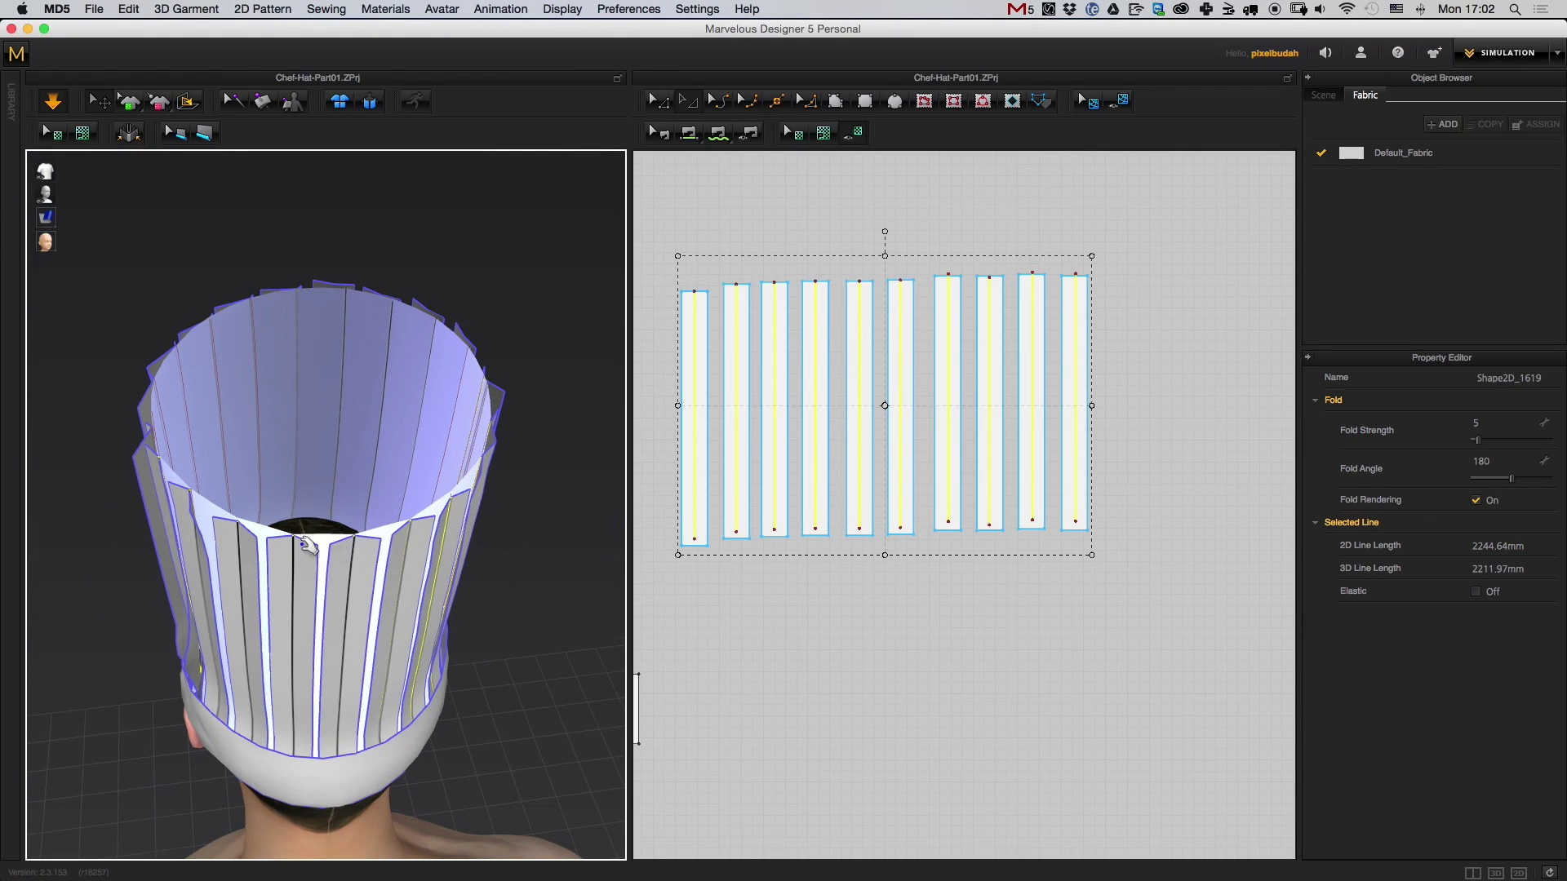
{"action": "mouse_move", "coordinate": [494, 622]}
{"action": "right_mouse_down"}
{"action": "mouse_move", "coordinate": [486, 599]}
{"action": "mouse_move", "coordinate": [514, 570]}
{"action": "mouse_move", "coordinate": [480, 605]}
{"action": "mouse_move", "coordinate": [500, 600]}
{"action": "mouse_move", "coordinate": [437, 633]}
{"action": "mouse_move", "coordinate": [506, 624]}
{"action": "right_mouse_up"}
{"action": "key", "text": "space"}
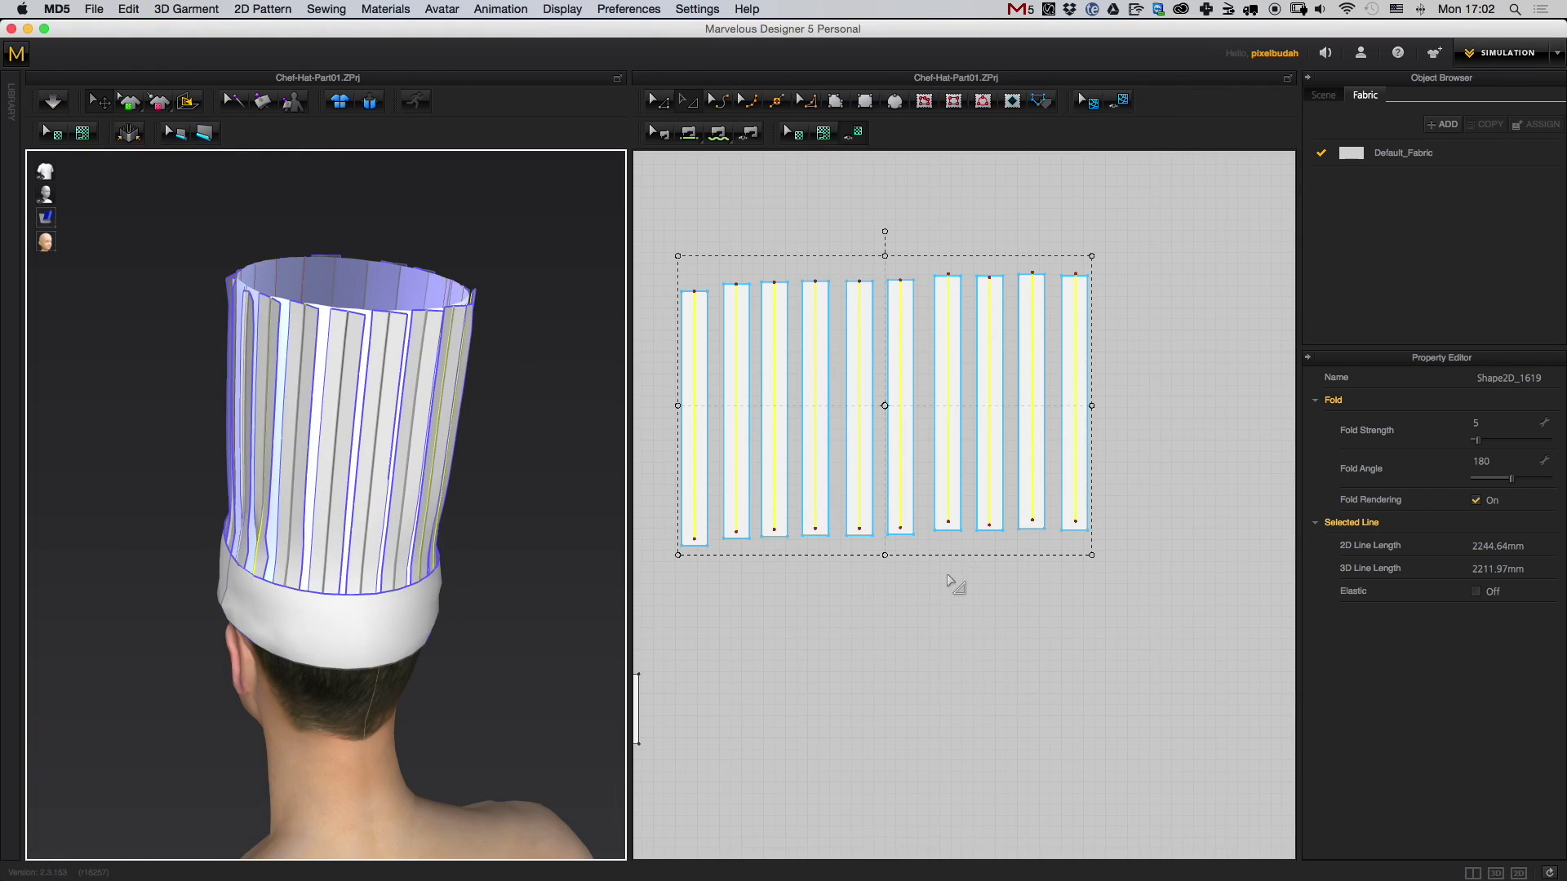
{"action": "key", "text": "super+z"}
- Move the right-hand and left-hand groups of narrow pleat strips slightly outward and down from the crown pieces in the 2D pattern
{"action": "scroll", "coordinate": [939, 572], "scroll_direction": "down", "scroll_amount": 2}
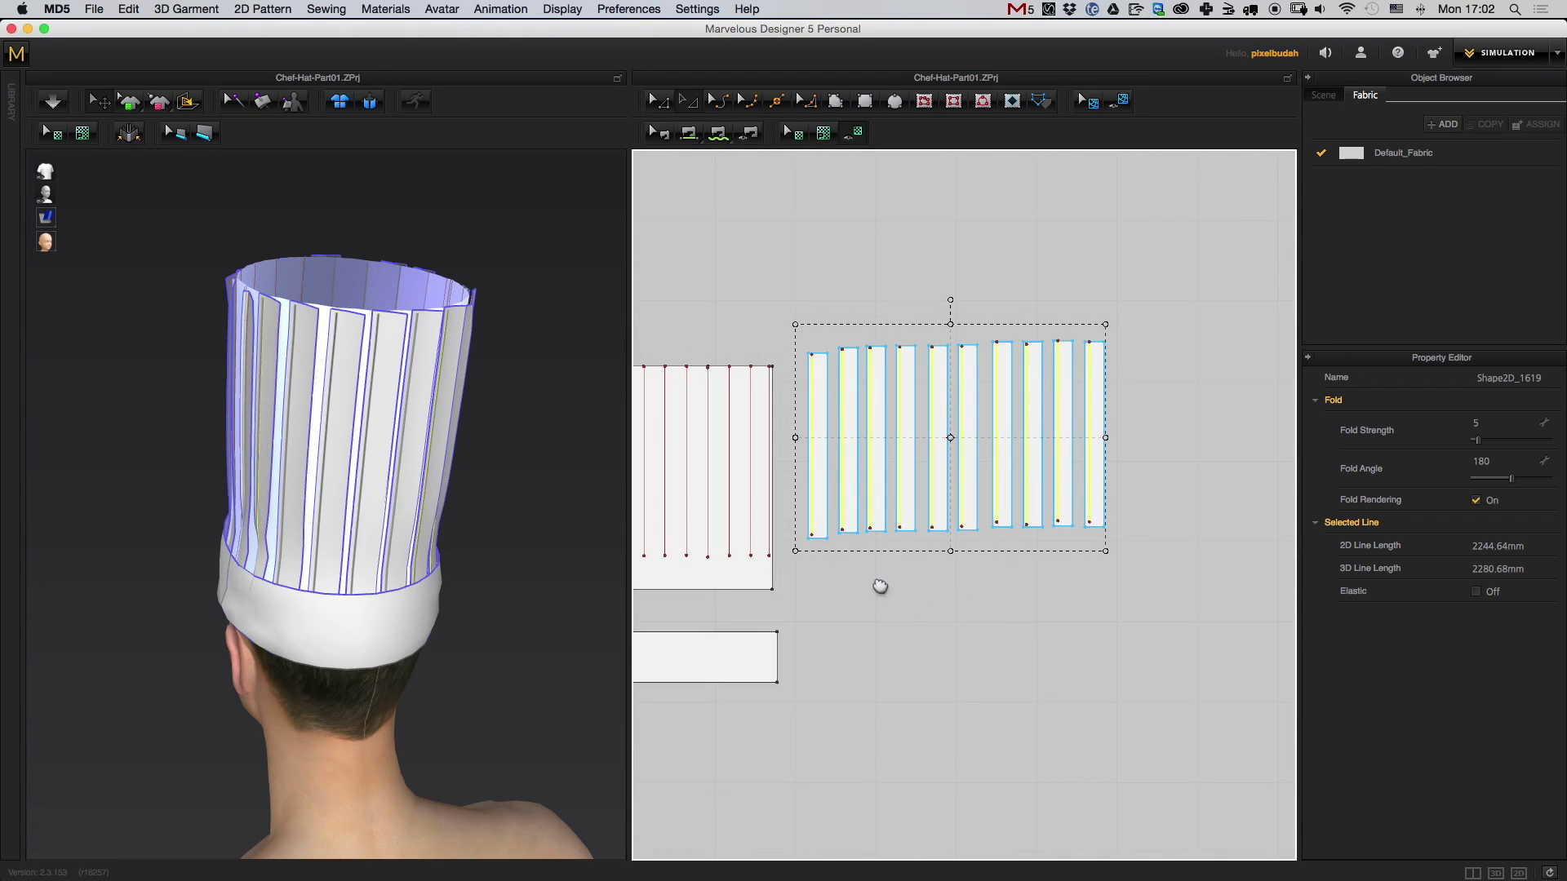
{"action": "right_click_drag", "start_coordinate": [878, 587], "coordinate": [1012, 500]}
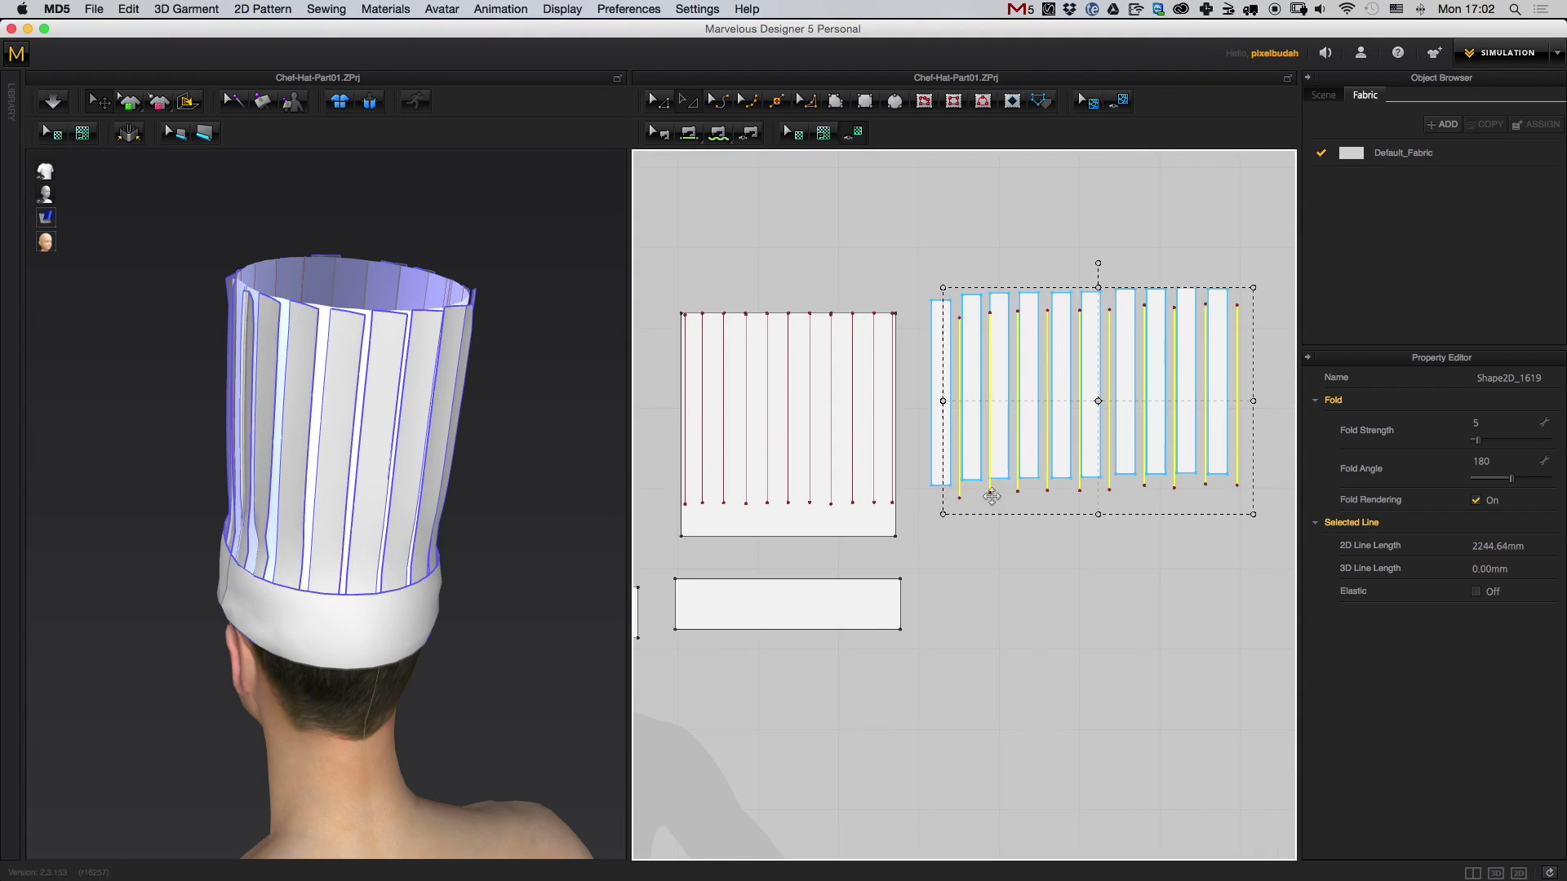
{"action": "right_click_drag", "start_coordinate": [996, 553], "coordinate": [936, 494]}
{"action": "middle_click_drag", "start_coordinate": [937, 494], "coordinate": [933, 490]}
{"action": "left_click_drag", "start_coordinate": [1216, 174], "coordinate": [933, 486]}
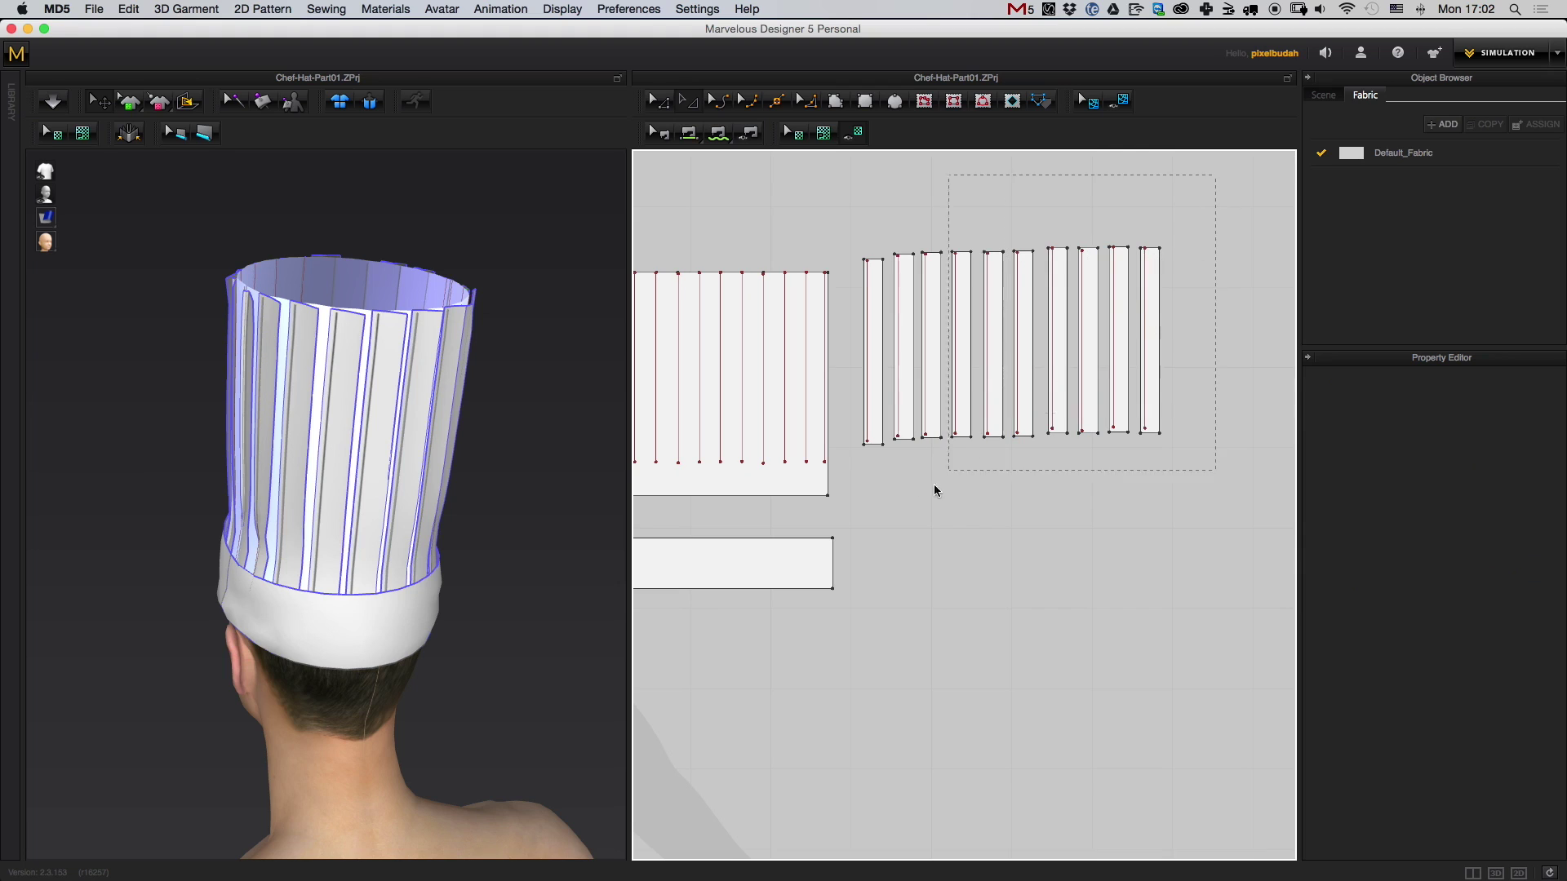
{"action": "left_click_drag", "start_coordinate": [901, 431], "coordinate": [901, 431]}
{"action": "scroll", "coordinate": [1061, 539], "scroll_direction": "down", "scroll_amount": 3}
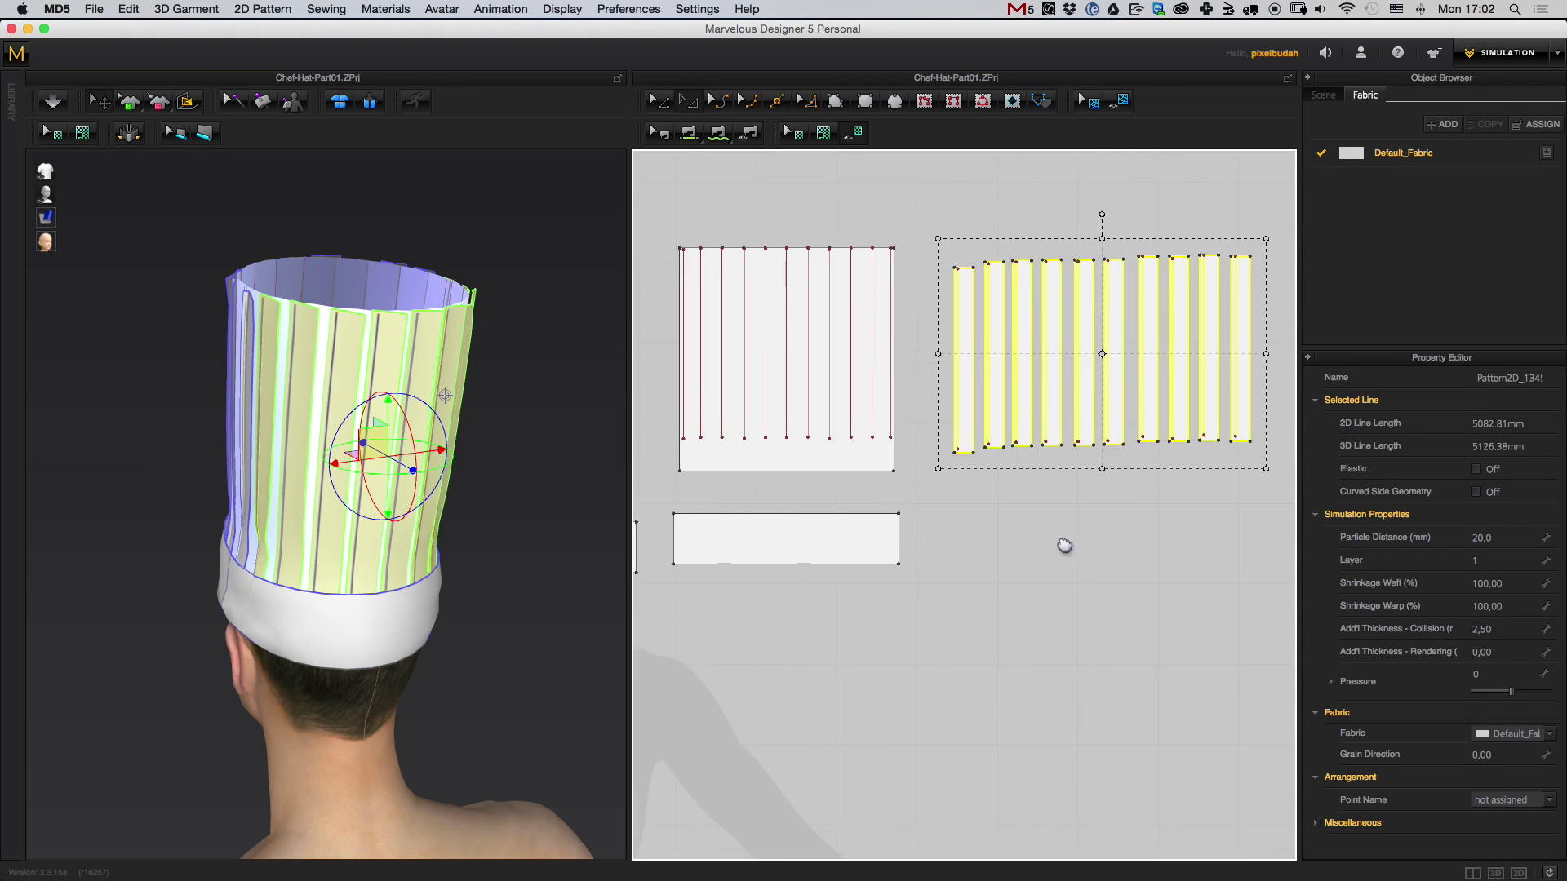
{"action": "middle_click_drag", "start_coordinate": [943, 534], "coordinate": [1149, 568]}
{"action": "scroll", "coordinate": [881, 418], "scroll_direction": "up", "scroll_amount": 3}
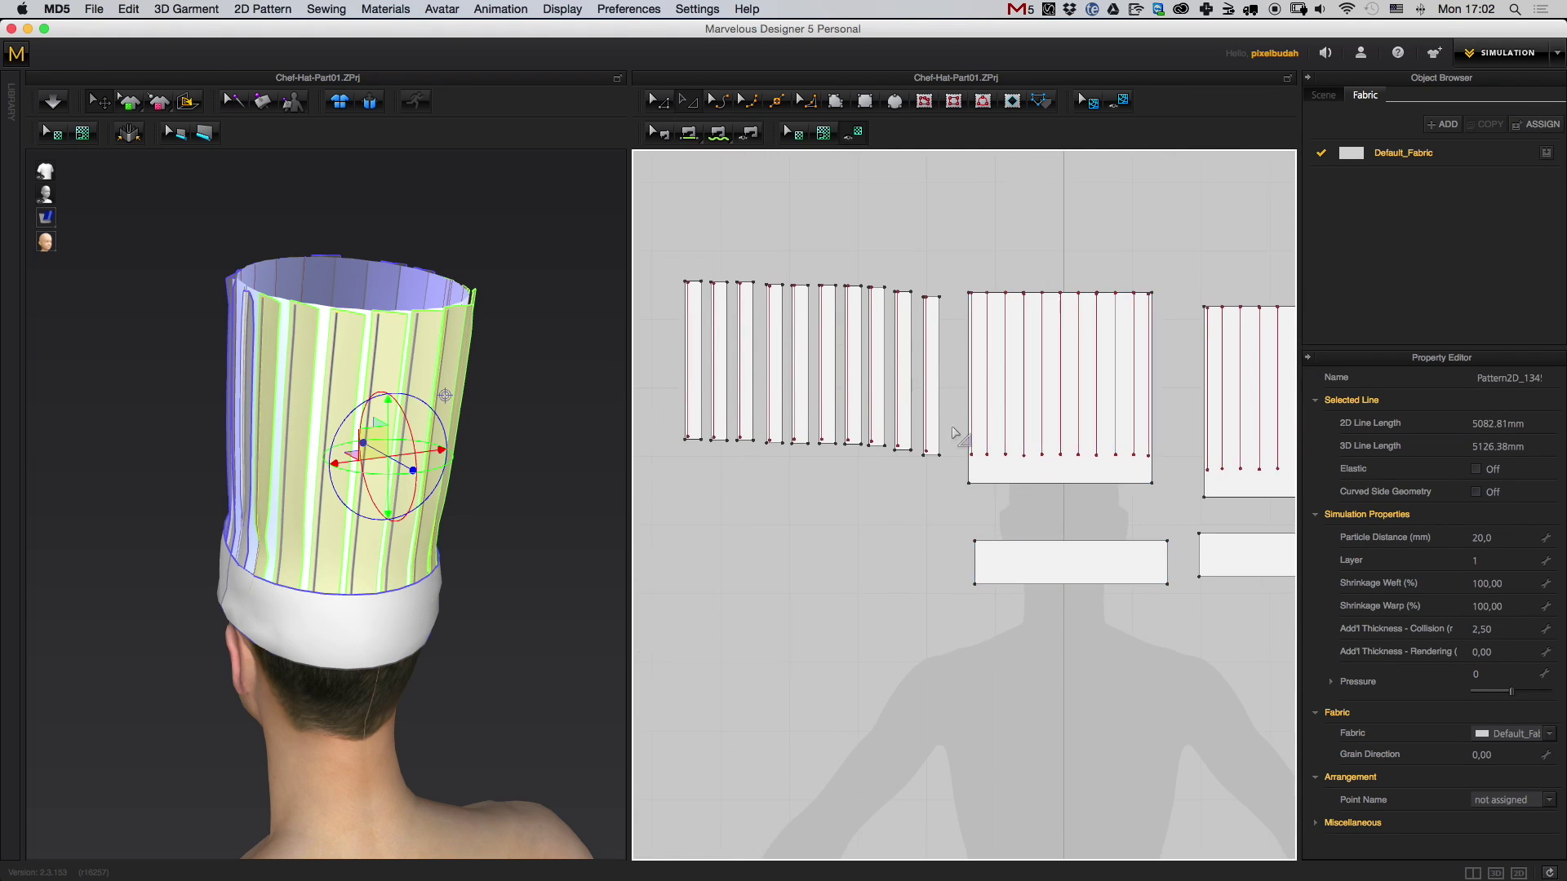
{"action": "left_click_drag", "start_coordinate": [947, 263], "coordinate": [925, 400]}
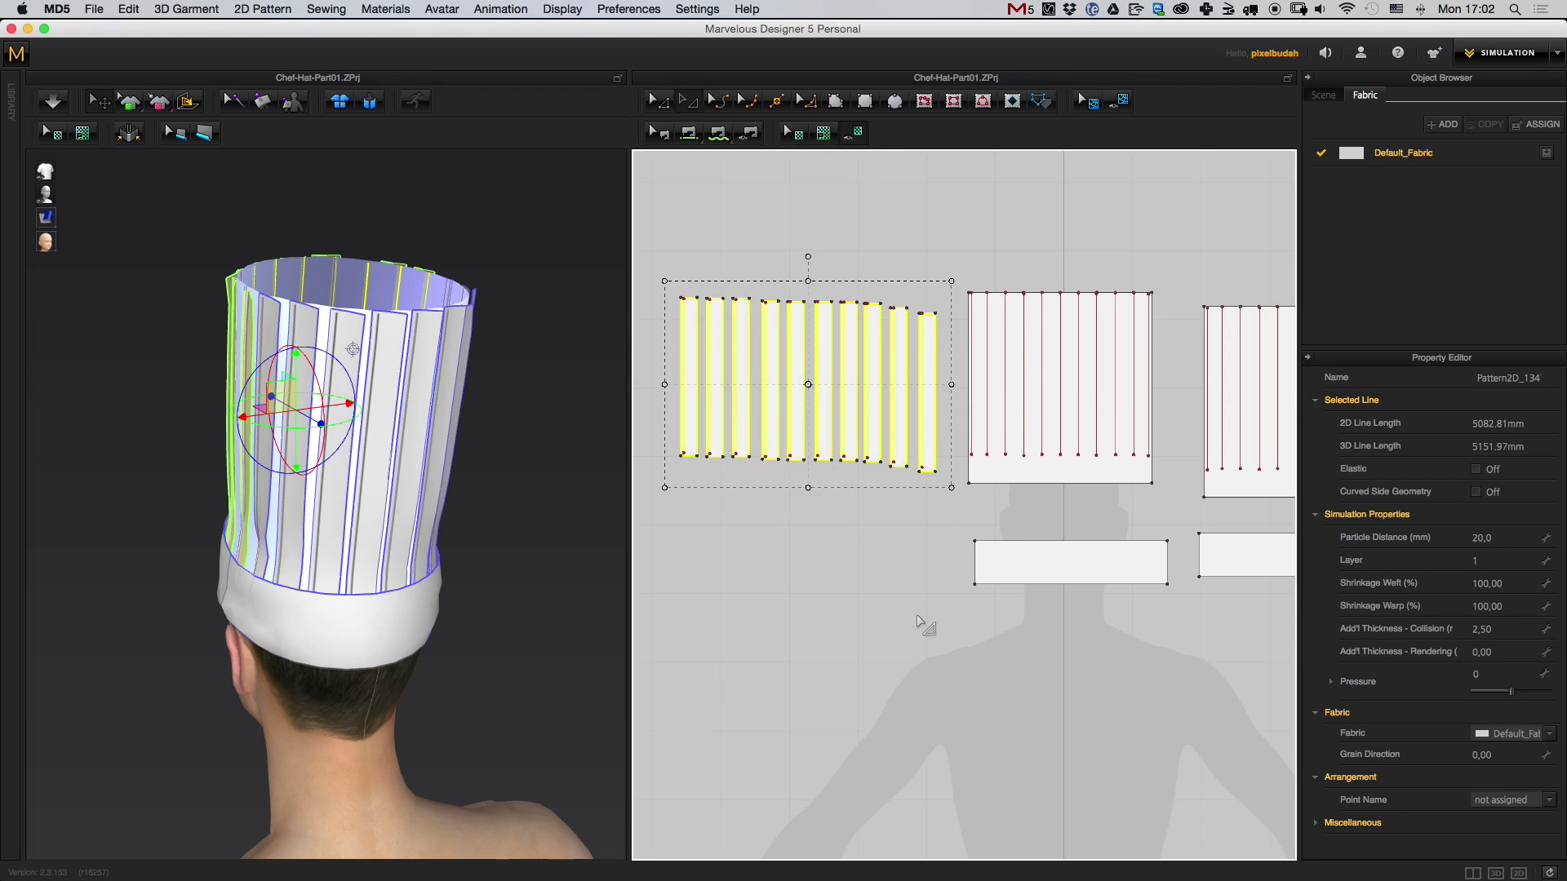
{"action": "left_click", "coordinate": [929, 627]}
- Nudge the left lower band slightly upward beneath its crown piece in the 2D pattern
{"action": "middle_click_drag", "start_coordinate": [940, 643], "coordinate": [833, 608]}
{"action": "scroll", "coordinate": [832, 608], "scroll_direction": "down", "scroll_amount": 2}
{"action": "right_click_drag", "start_coordinate": [537, 635], "coordinate": [710, 637]}
{"action": "scroll", "coordinate": [914, 546], "scroll_direction": "down", "scroll_amount": 4}
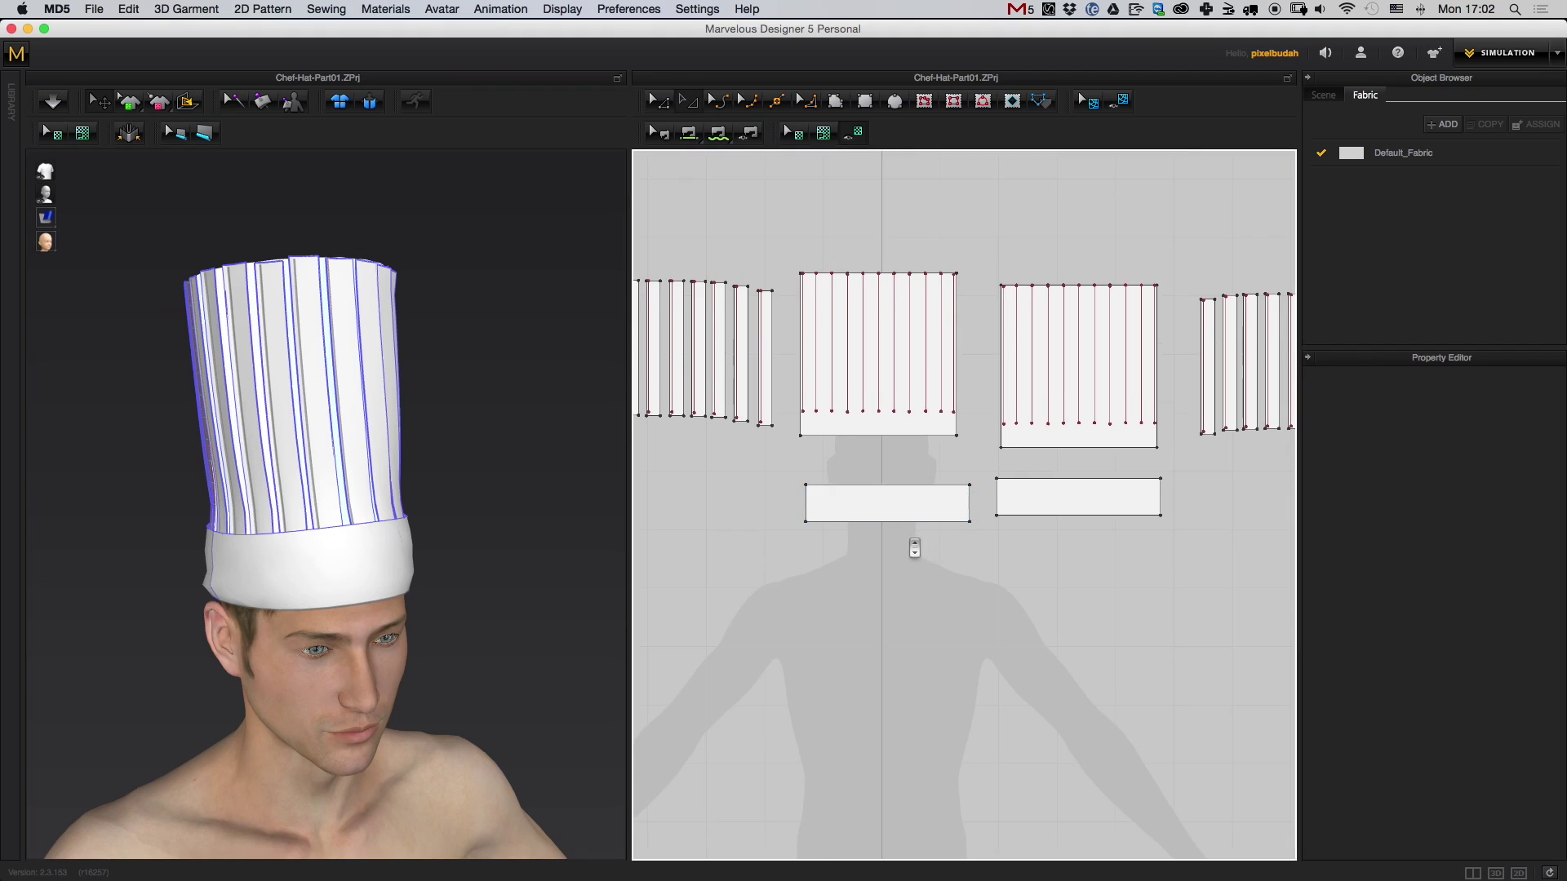
{"action": "middle_click_drag", "start_coordinate": [1070, 359], "coordinate": [977, 329]}
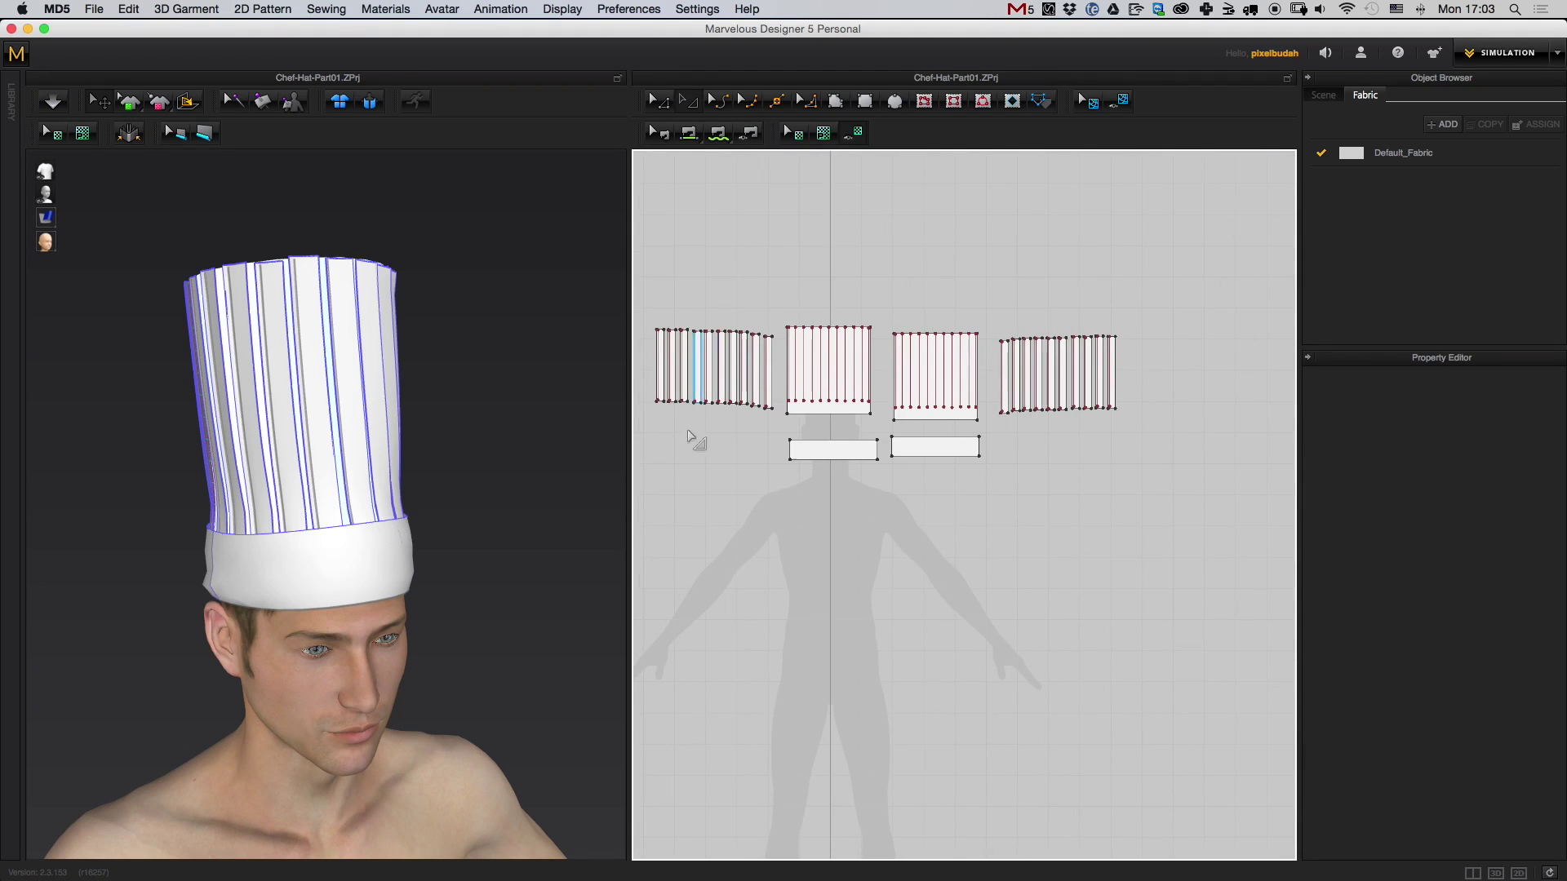
{"action": "middle_click_drag", "start_coordinate": [926, 401], "coordinate": [951, 411]}
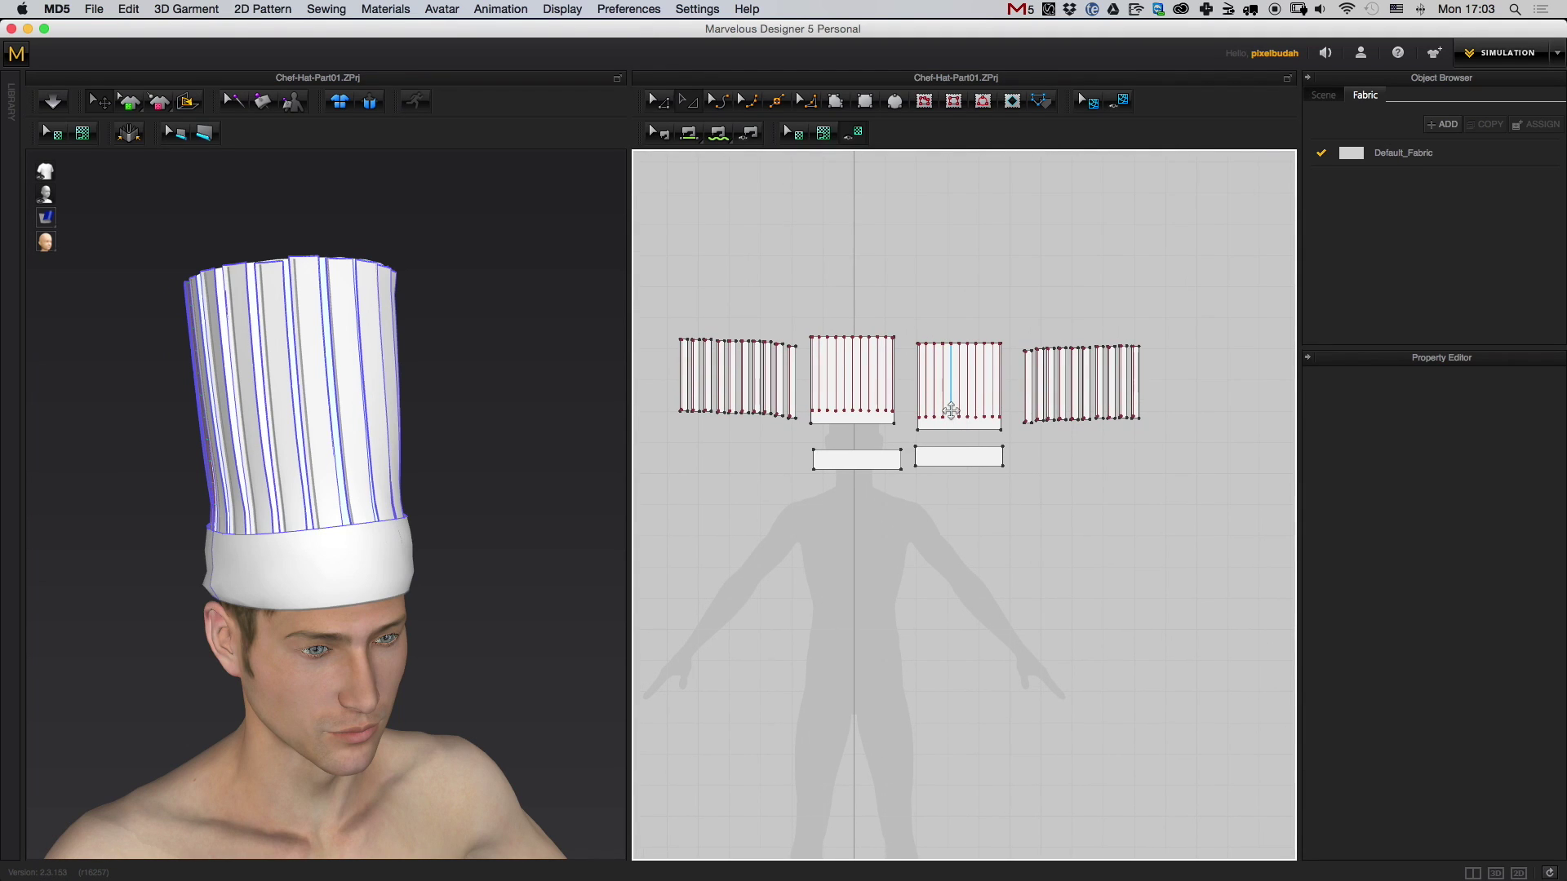
{"action": "left_click", "coordinate": [853, 459]}
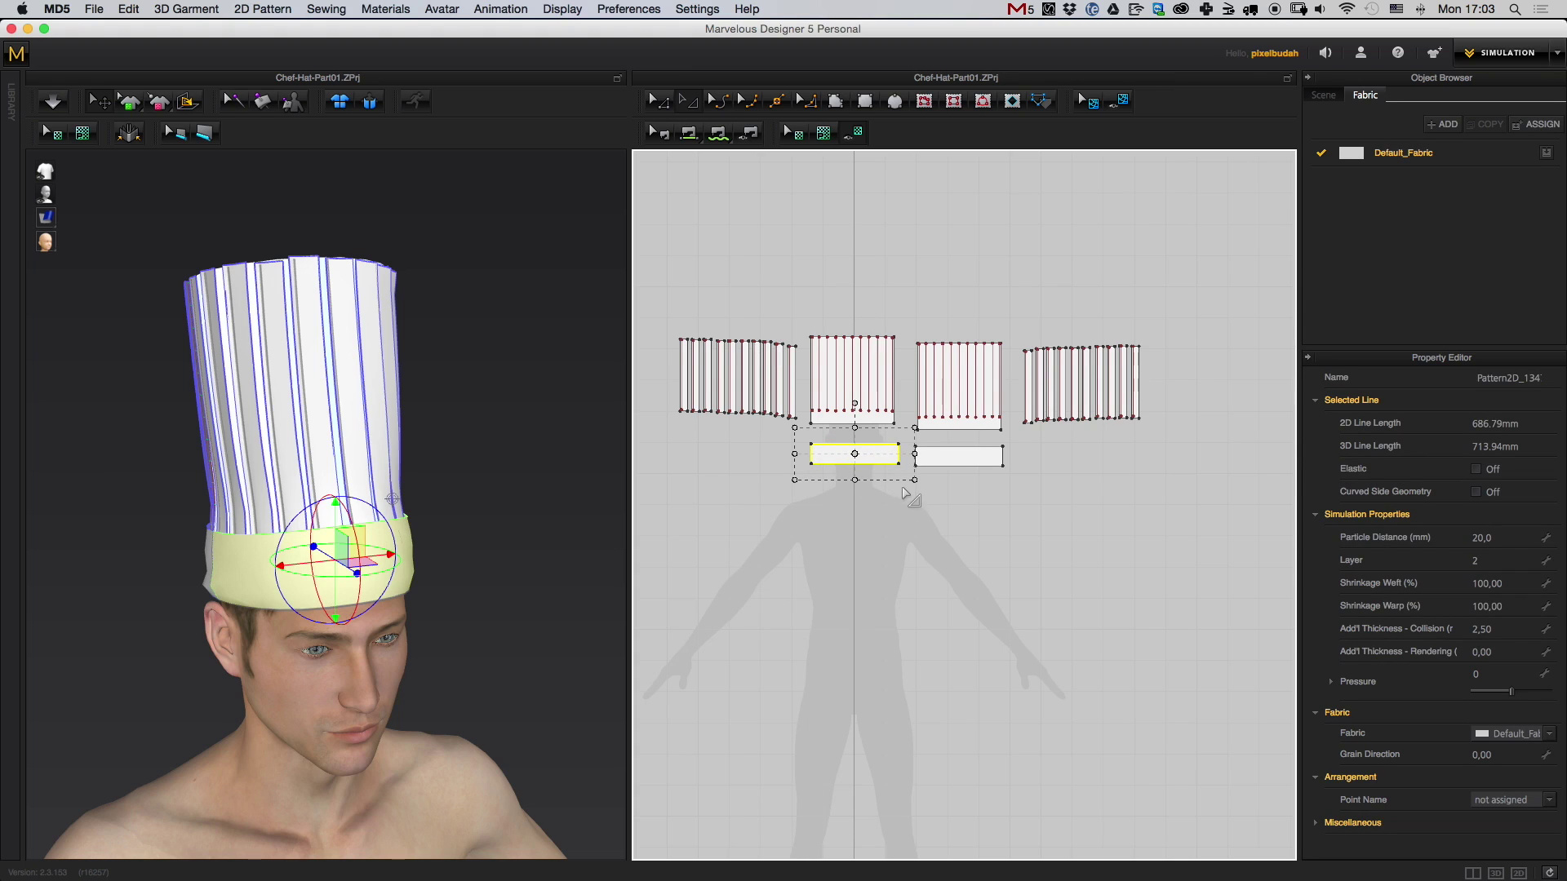
{"action": "middle_click_drag", "start_coordinate": [983, 409], "coordinate": [1027, 409]}
- Select all pattern pieces of the hat and set their particle distance to 5 mm
{"action": "left_click", "coordinate": [1051, 468]}
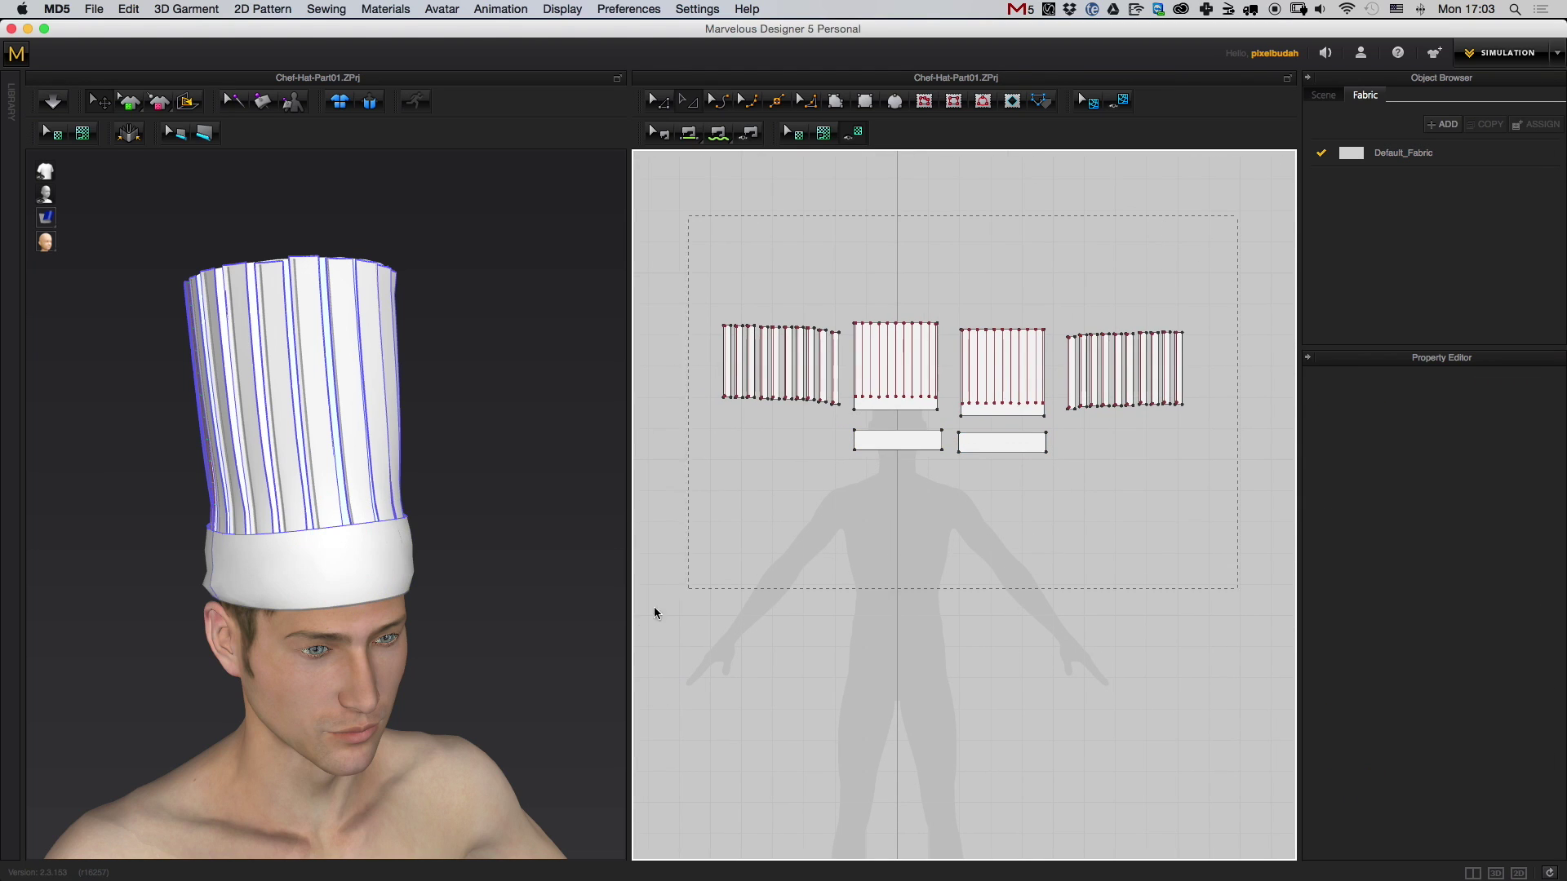
{"action": "left_click_drag", "start_coordinate": [655, 613], "coordinate": [651, 616]}
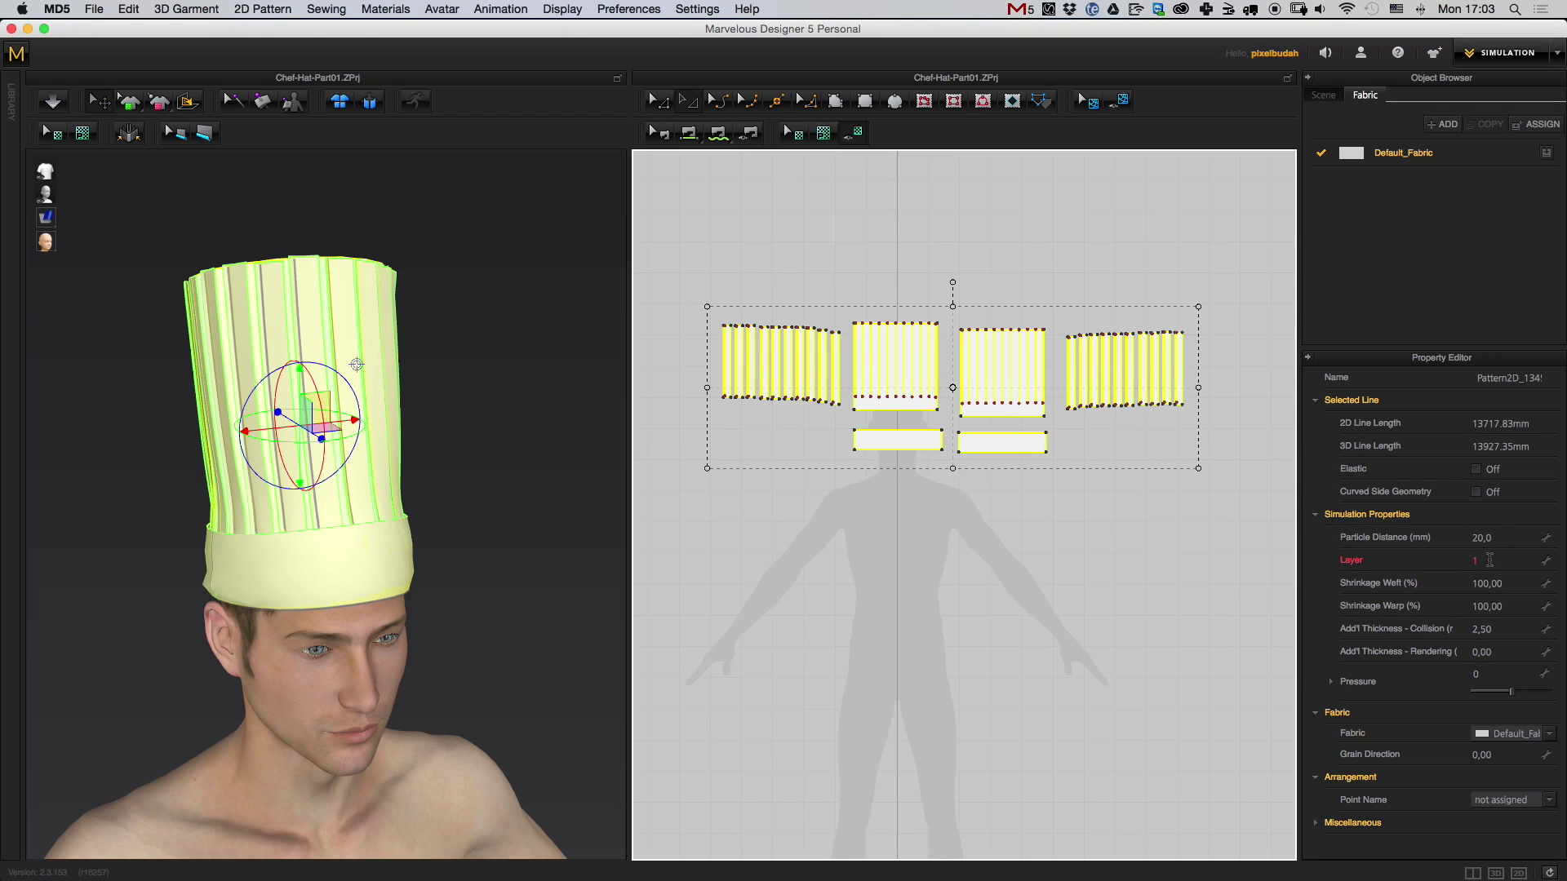
{"action": "left_click", "coordinate": [1499, 537]}
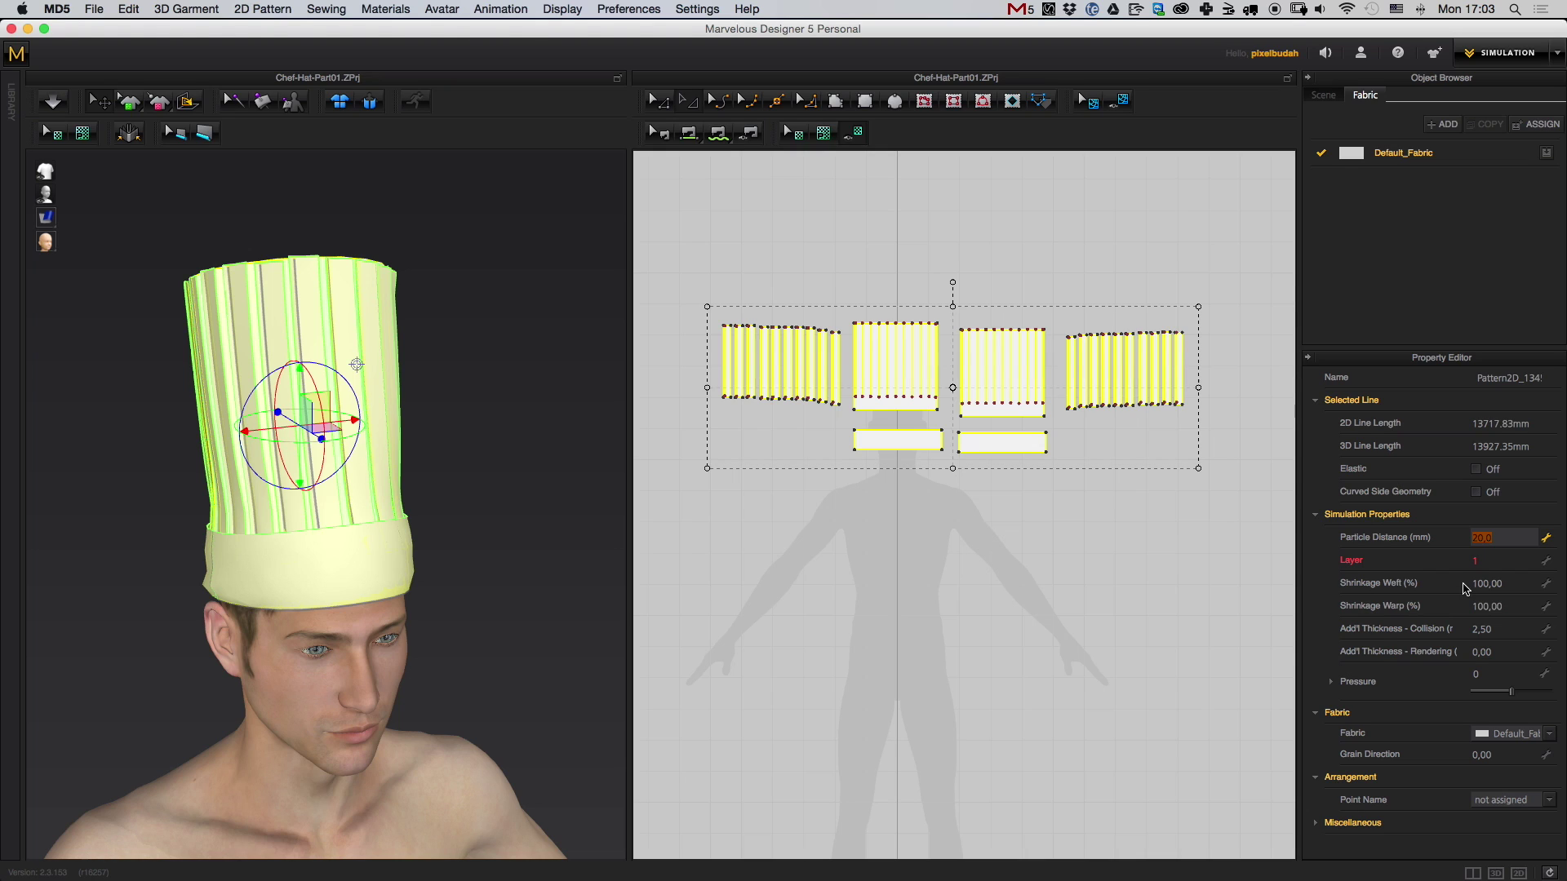
{"action": "key", "text": "Return"}
- Simulate the refined hat, checking it from the front and side, and select all pattern pieces again once simulation is stopped
{"action": "left_click", "coordinate": [565, 599]}
{"action": "right_click_drag", "start_coordinate": [565, 599], "coordinate": [462, 594]}
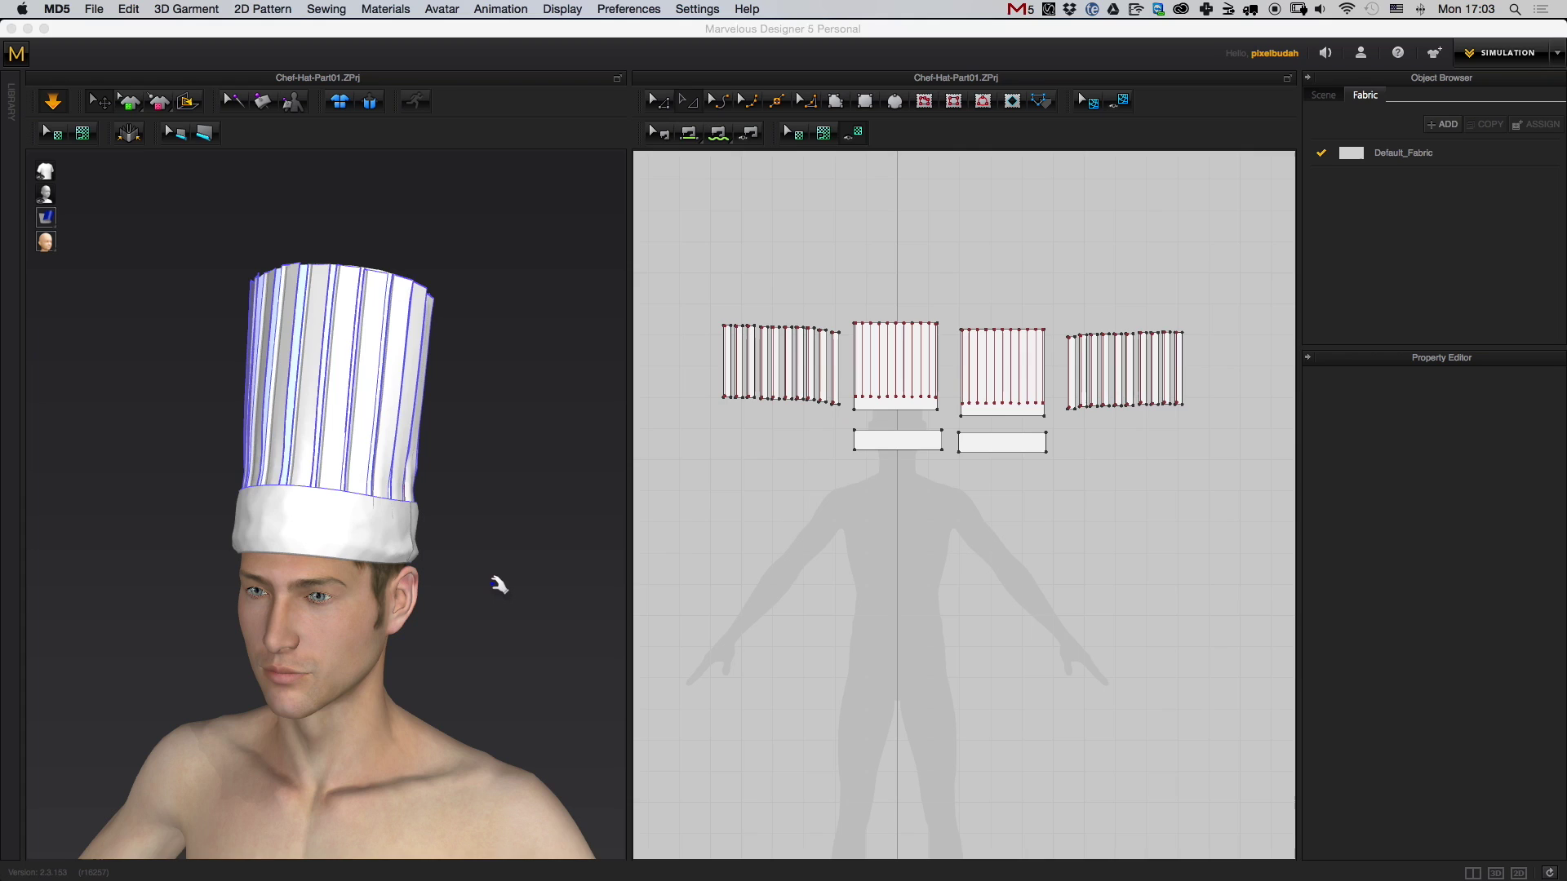
{"action": "left_click", "coordinate": [494, 581]}
{"action": "right_click_drag", "start_coordinate": [448, 550], "coordinate": [518, 616]}
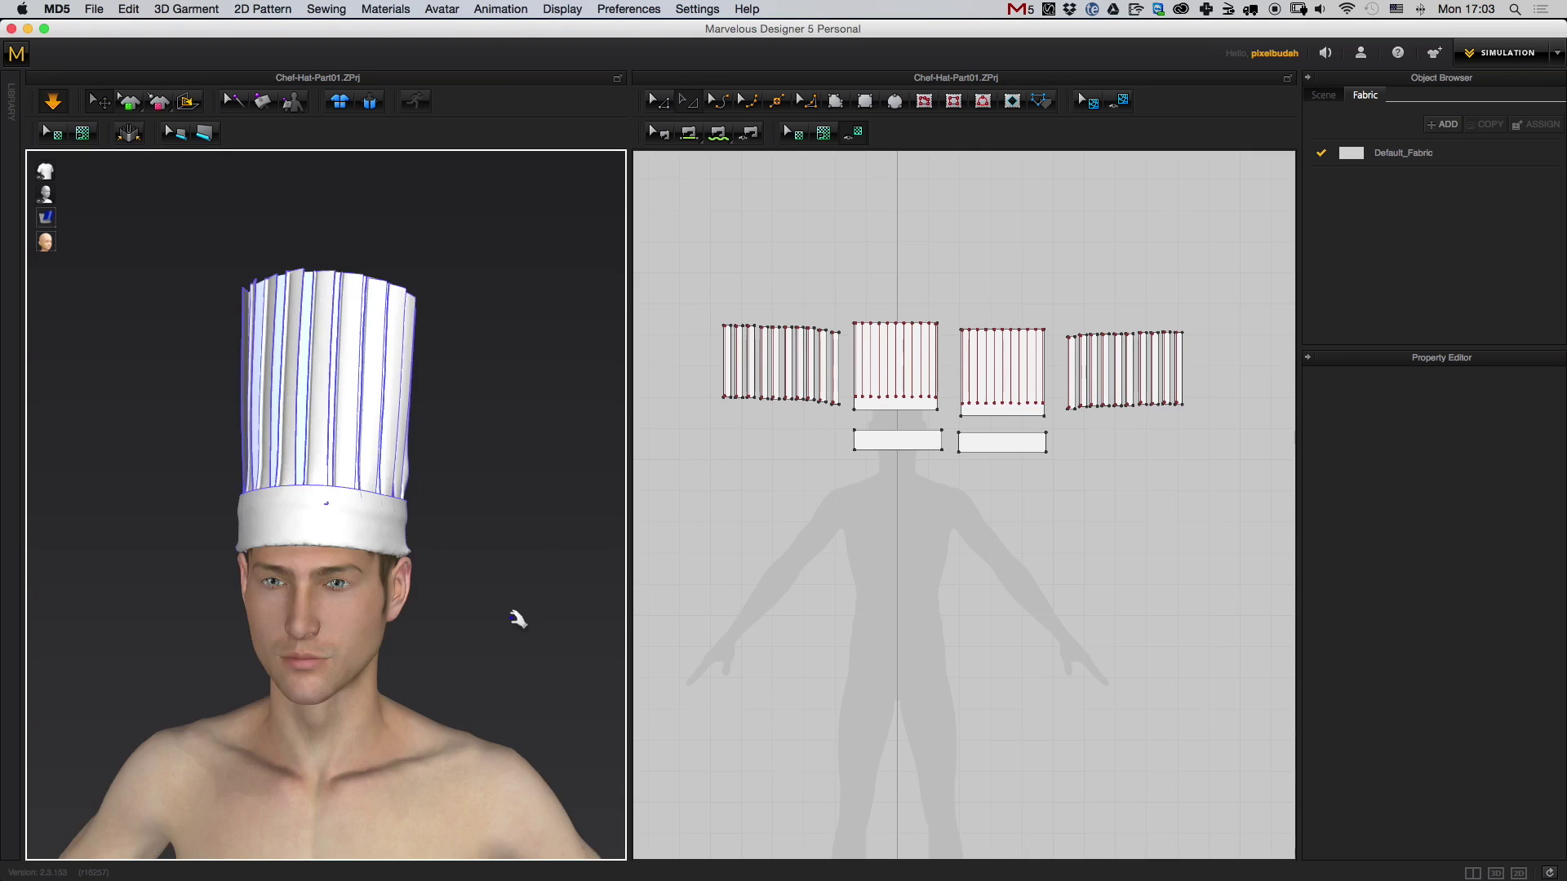
{"action": "scroll", "coordinate": [525, 577], "scroll_direction": "up", "scroll_amount": 3}
{"action": "scroll", "coordinate": [543, 563], "scroll_direction": "up", "scroll_amount": 3}
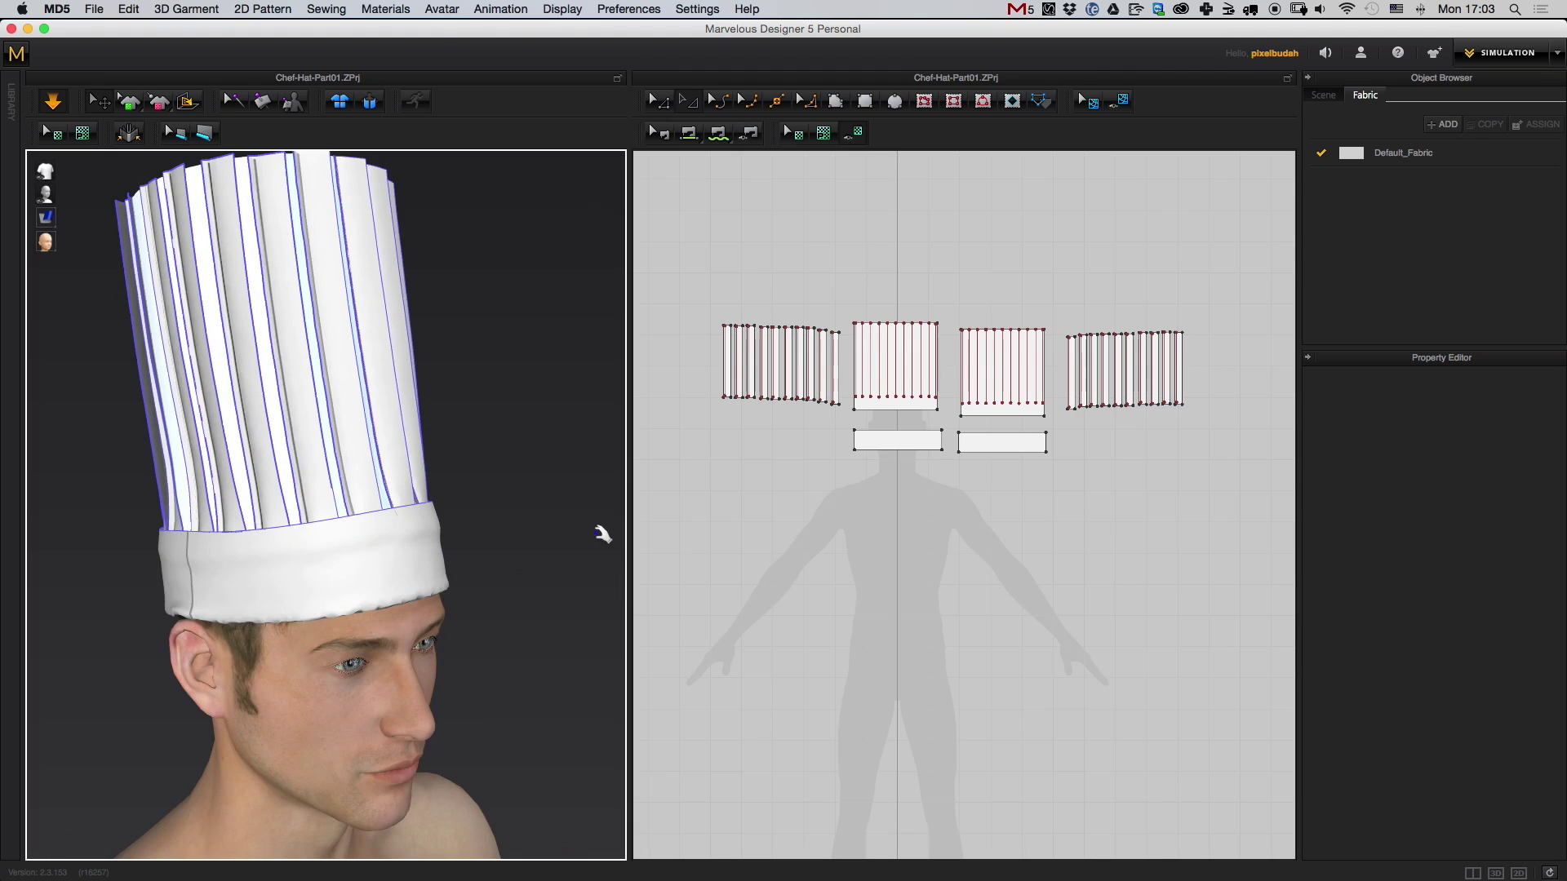
{"action": "right_click_drag", "start_coordinate": [602, 535], "coordinate": [578, 569]}
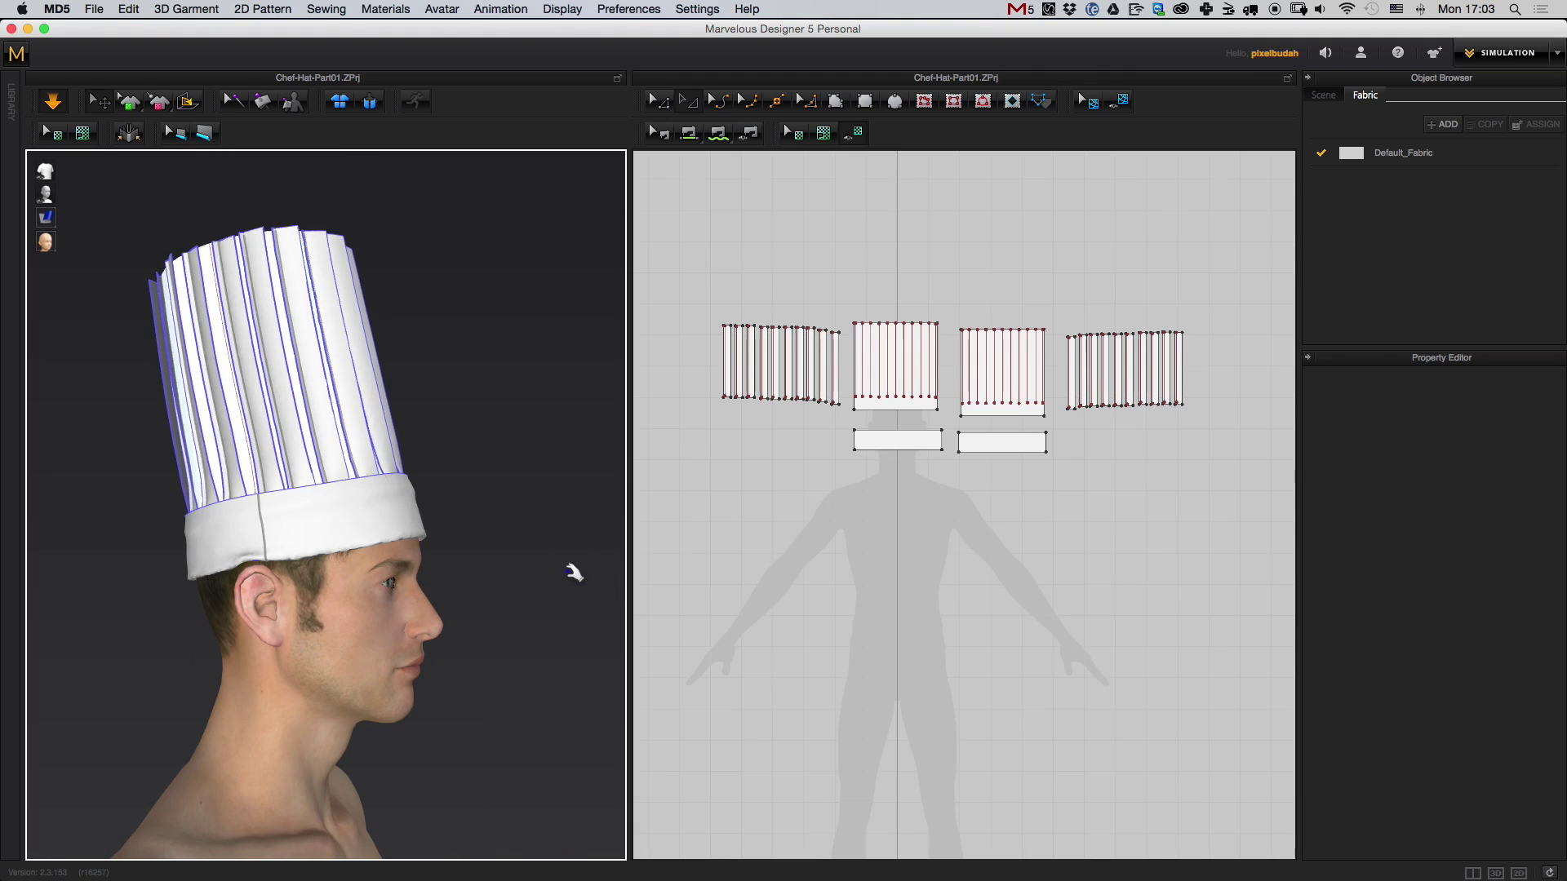
{"action": "key", "text": "space"}
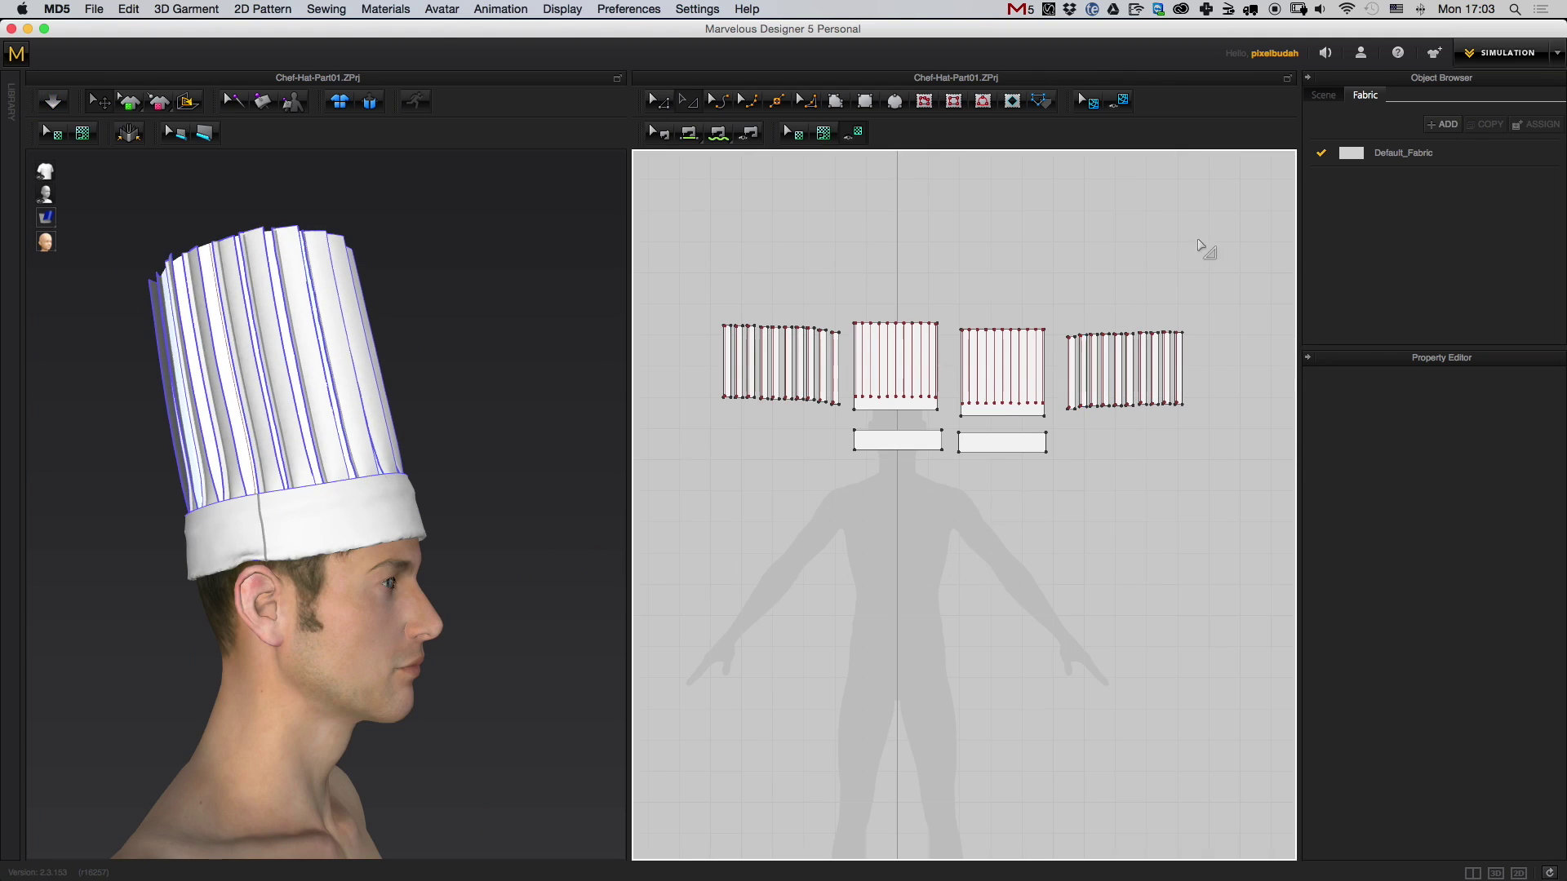
{"action": "left_click_drag", "start_coordinate": [622, 565], "coordinate": [620, 566]}
{"action": "left_click", "coordinate": [94, 9]}
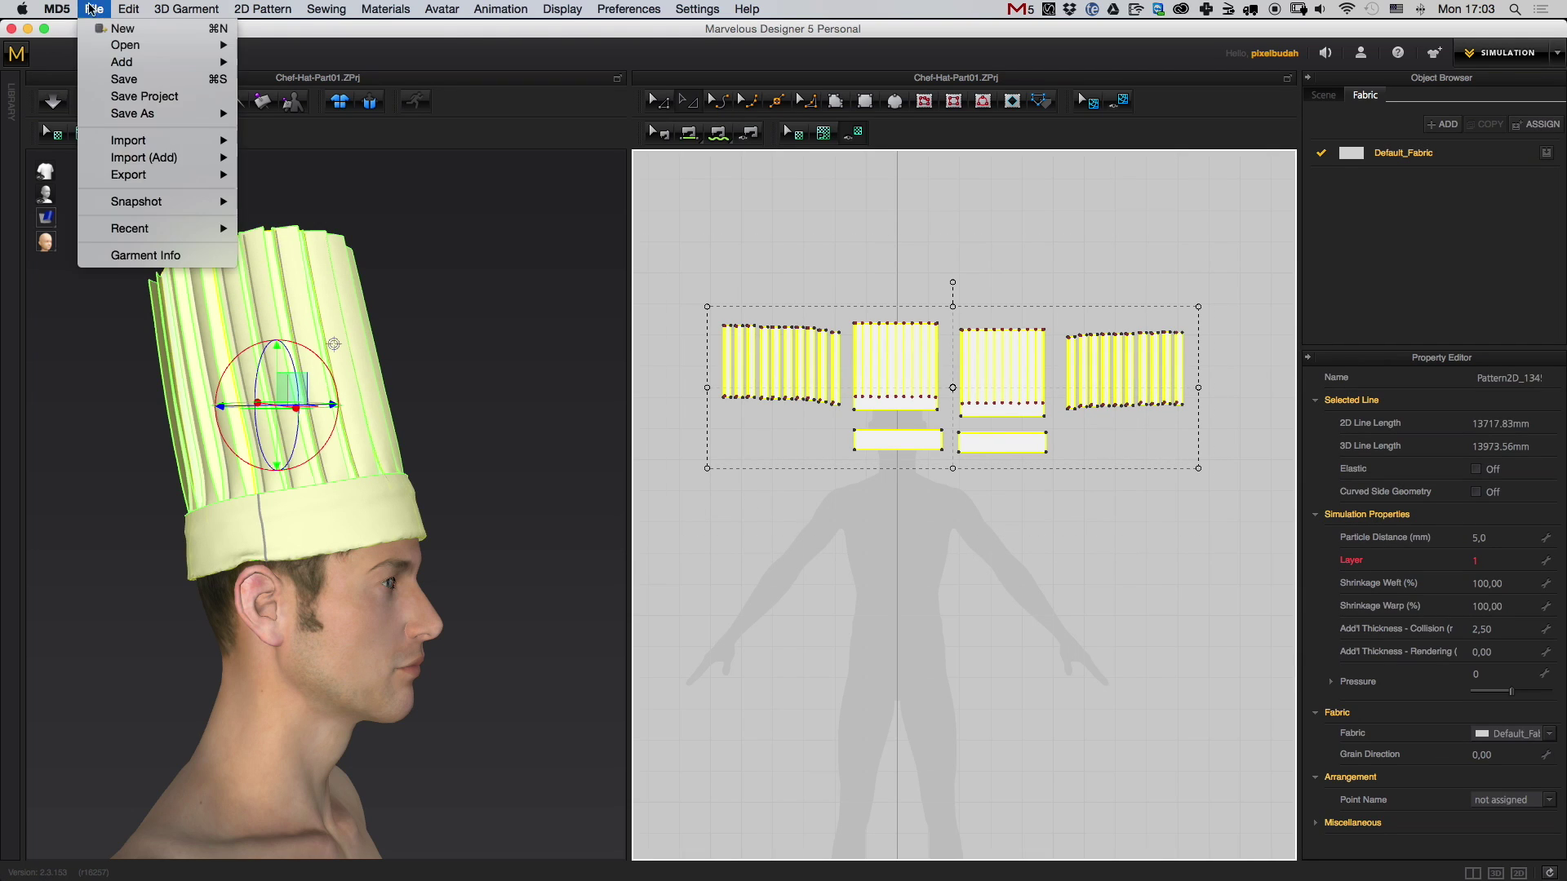
{"action": "mouse_move", "coordinate": [145, 176]}
{"action": "left_click", "coordinate": [297, 190]}
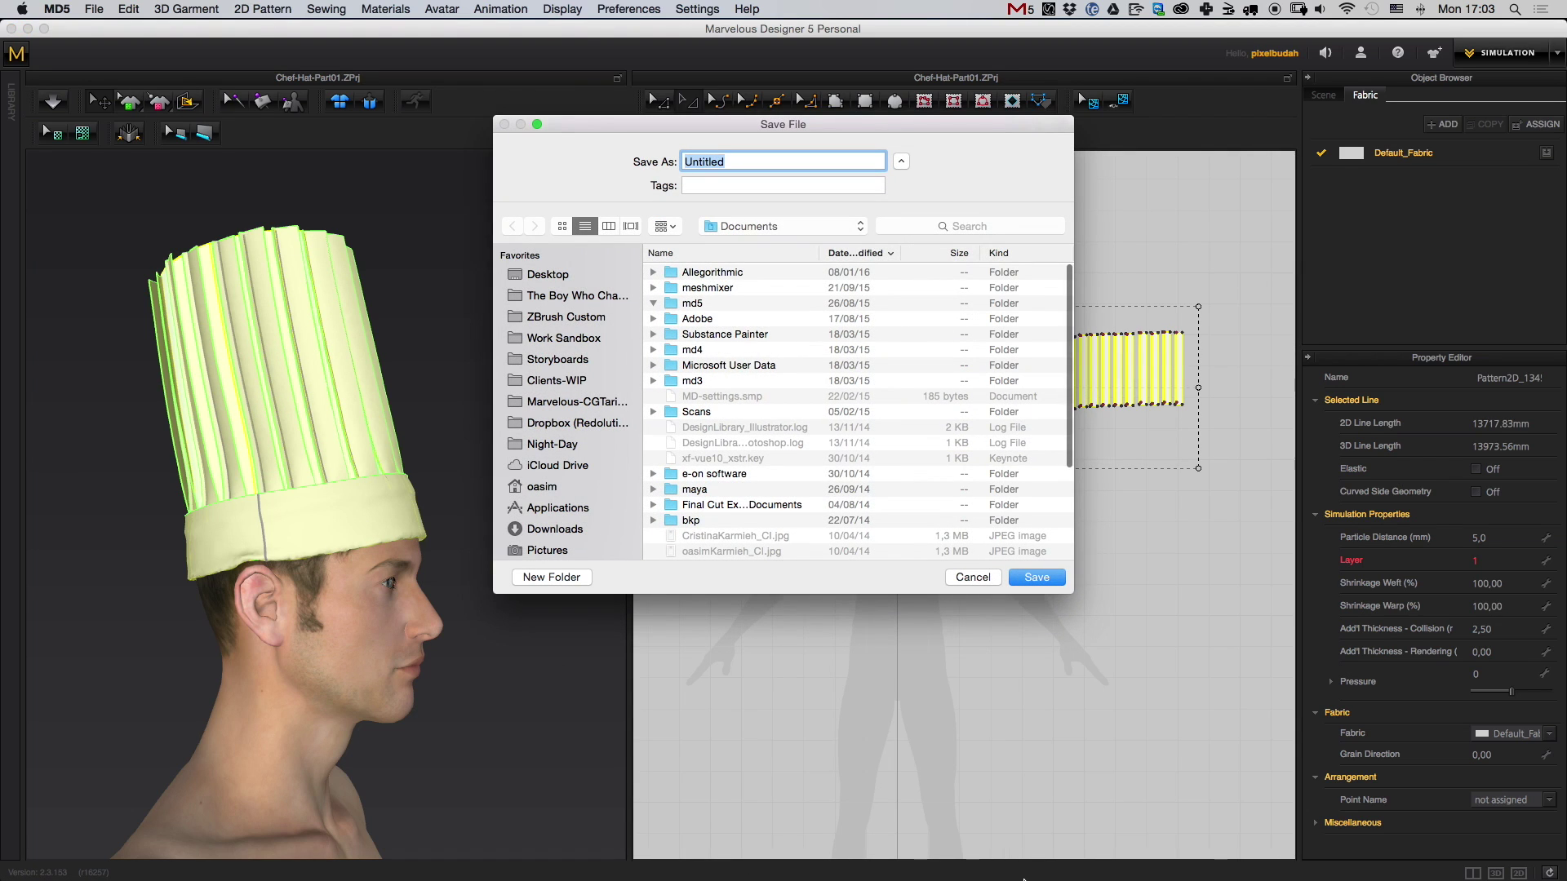
{"action": "left_click", "coordinate": [547, 275]}
{"action": "type", "text": "Chef"}
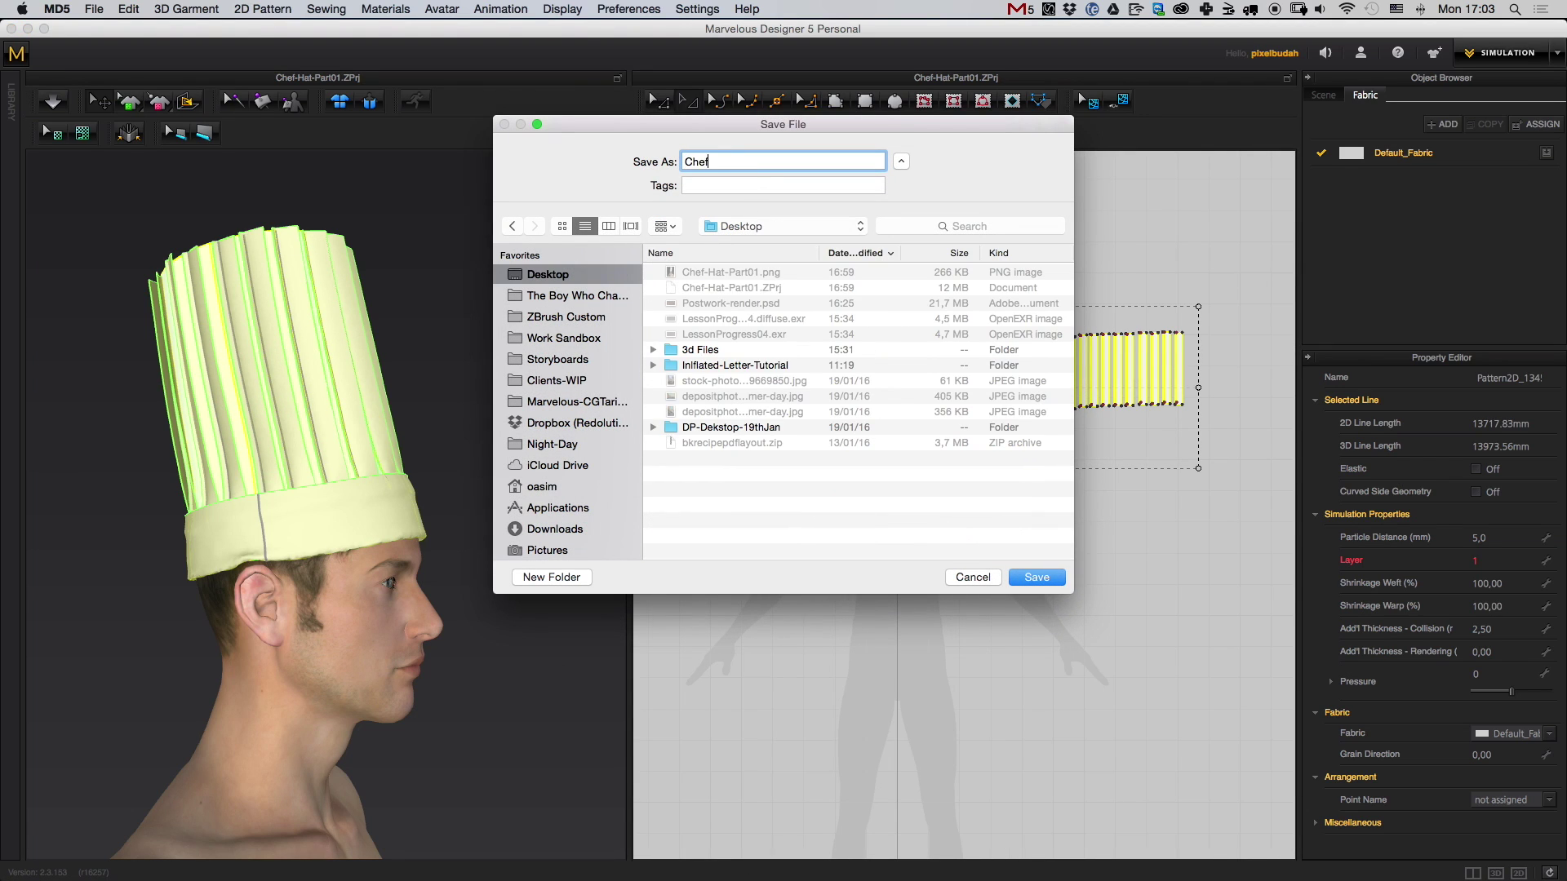
{"action": "type", "text": "-Hat"}
{"action": "key", "text": "Return"}
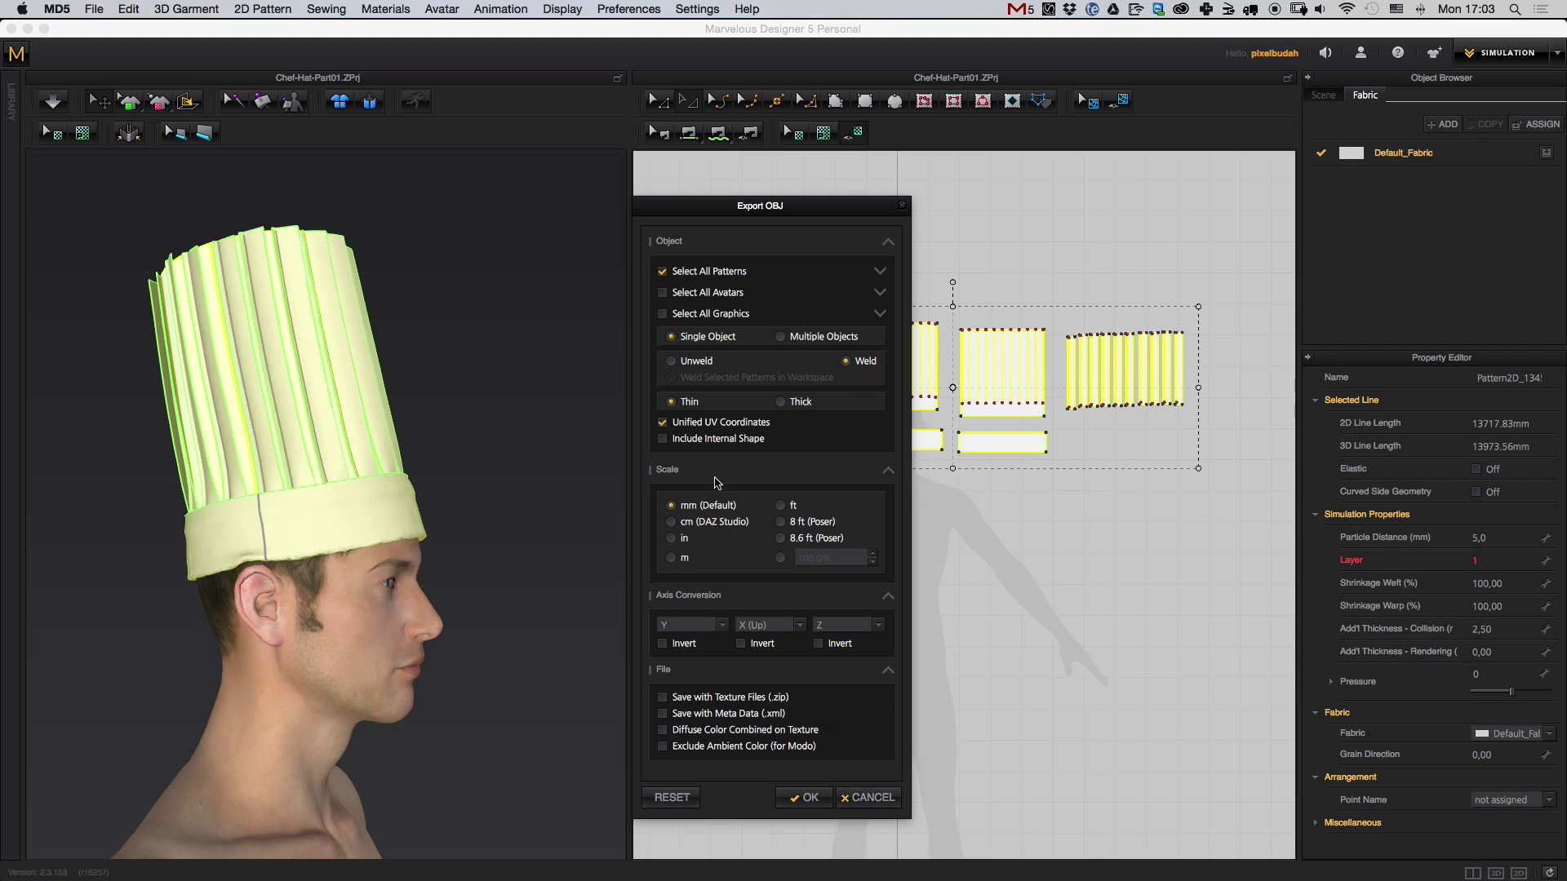
{"action": "left_click_drag", "start_coordinate": [842, 207], "coordinate": [855, 177]}
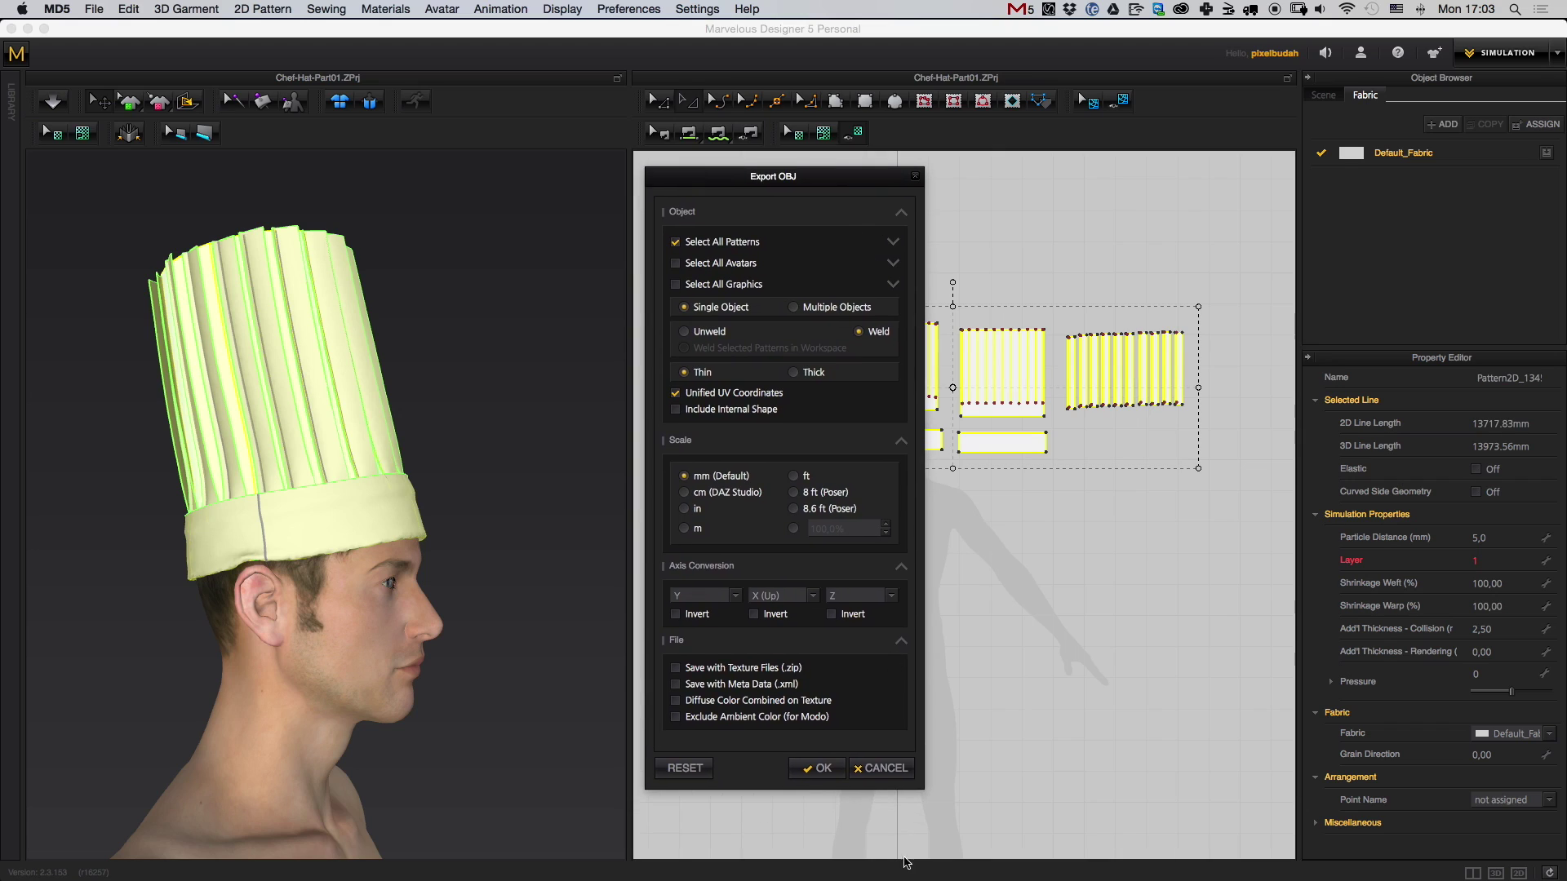
{"action": "left_click", "coordinate": [900, 770]}
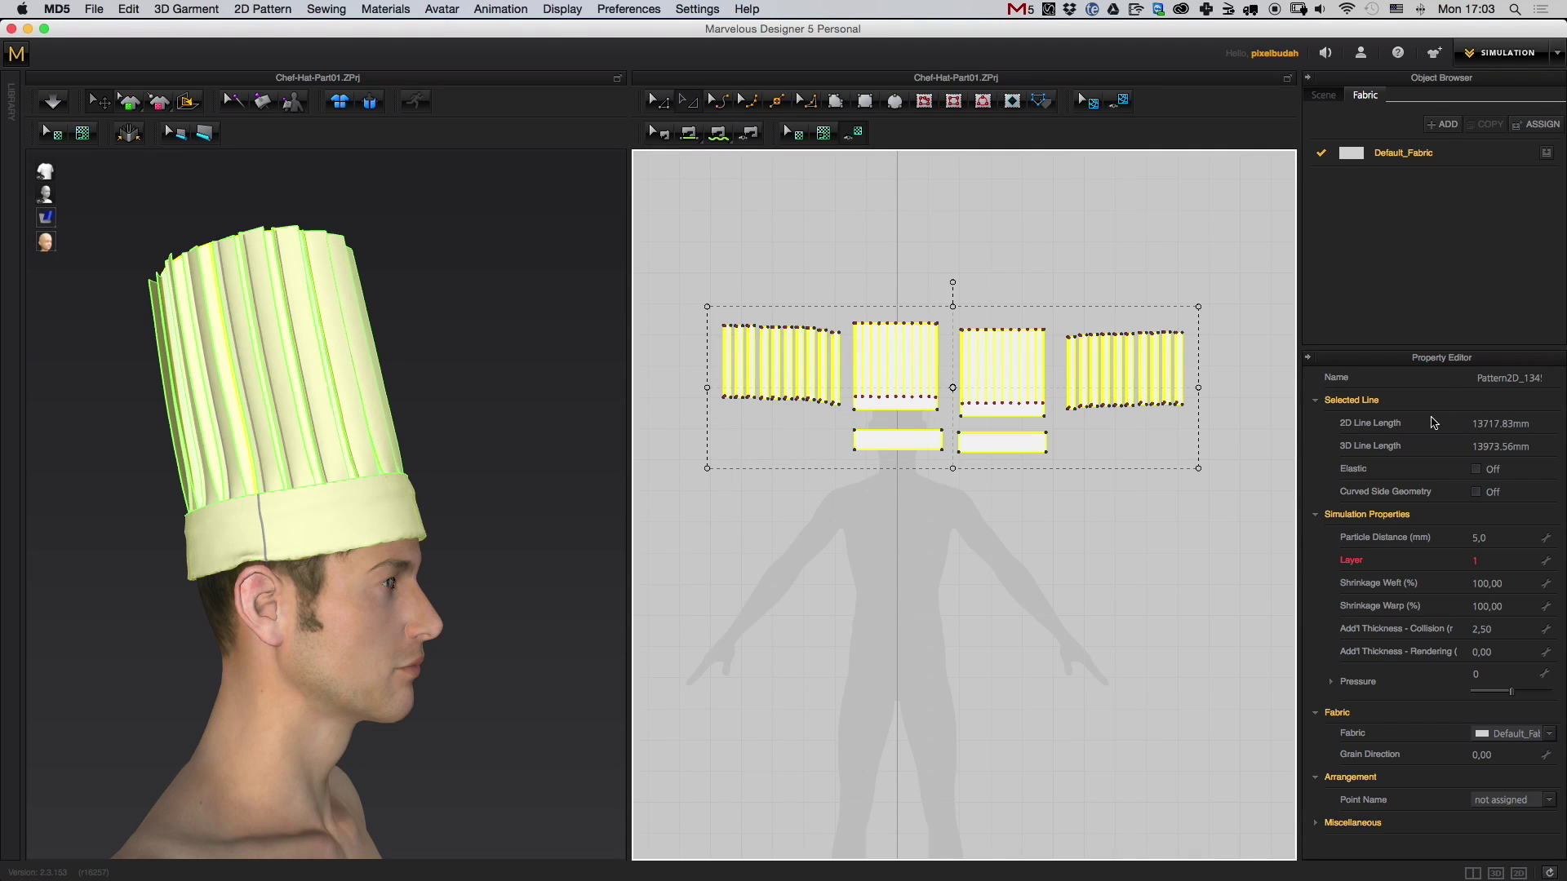
- Find the Quadrangulate command and apply it to all selected hat pattern pieces
{"action": "left_click", "coordinate": [746, 9]}
{"action": "type", "text": "q"}
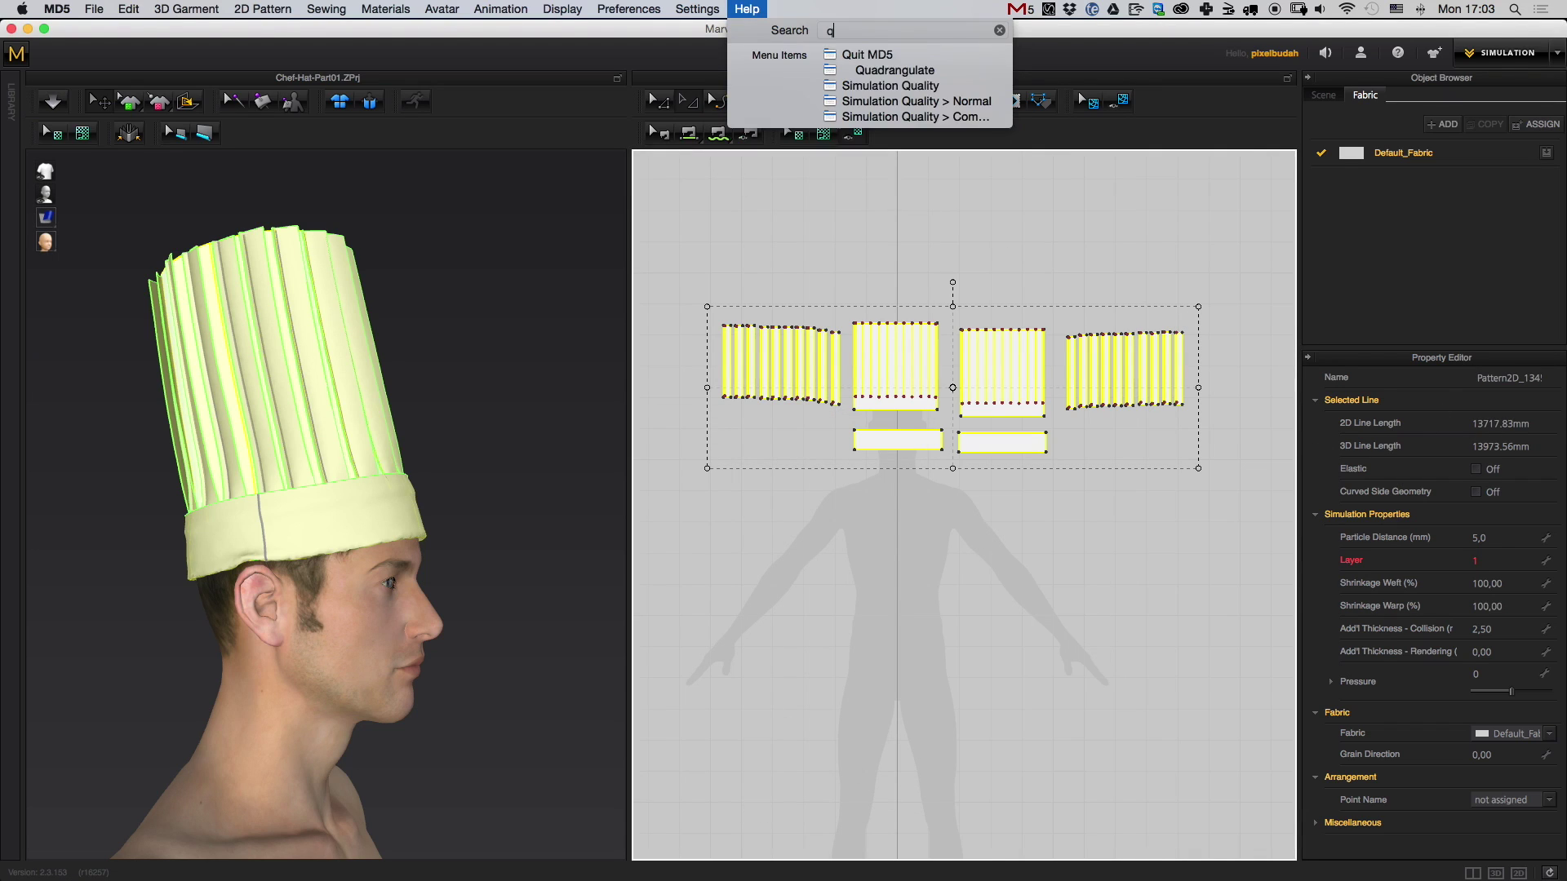
{"action": "type", "text": "uadr"}
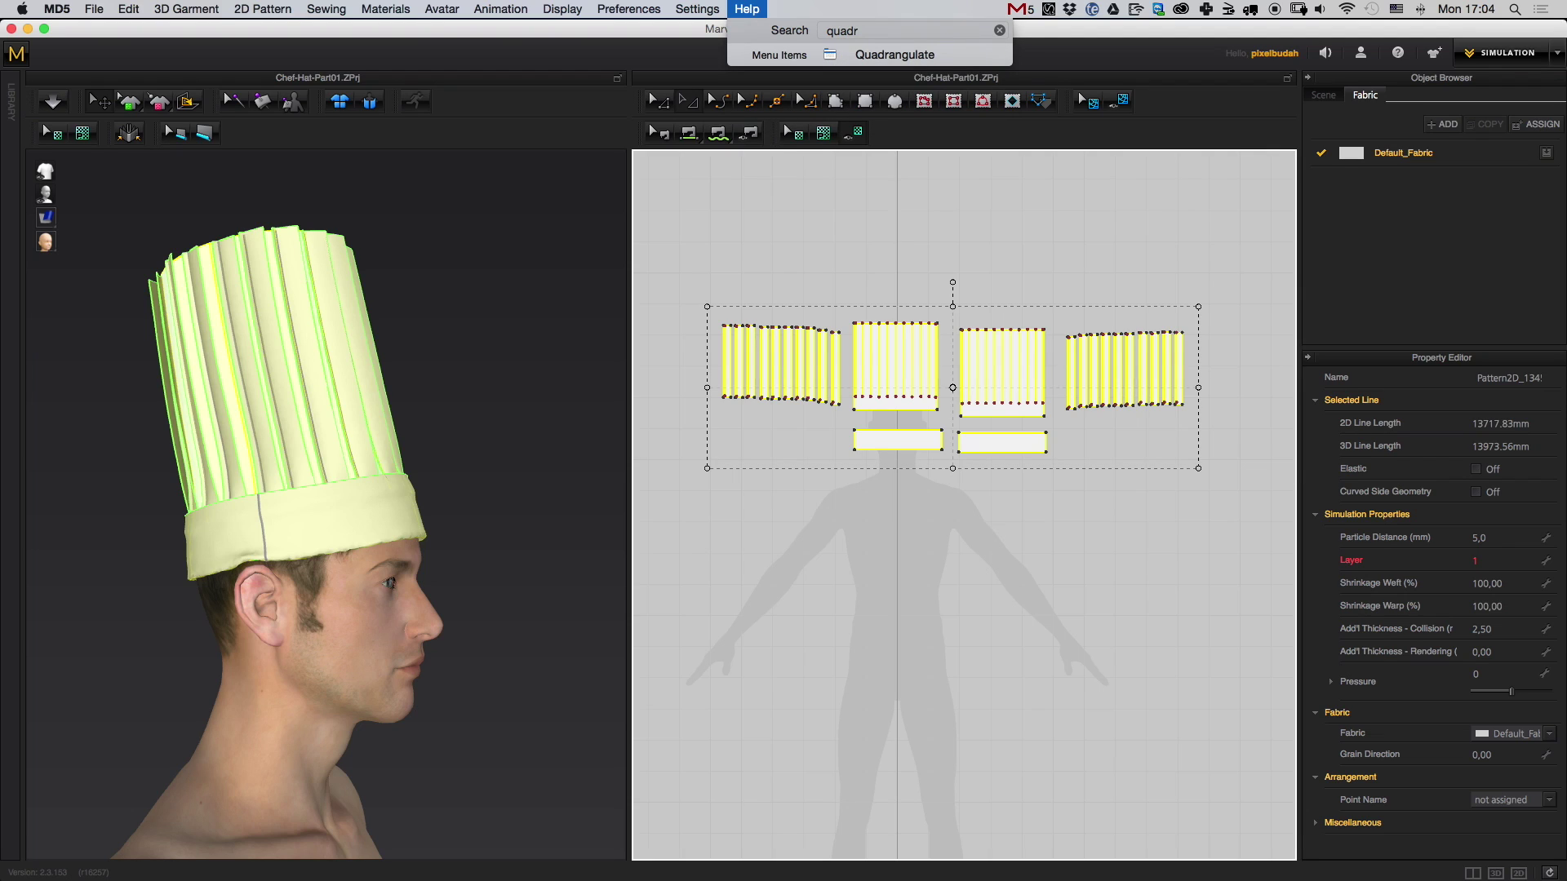
{"action": "key", "text": "Return"}
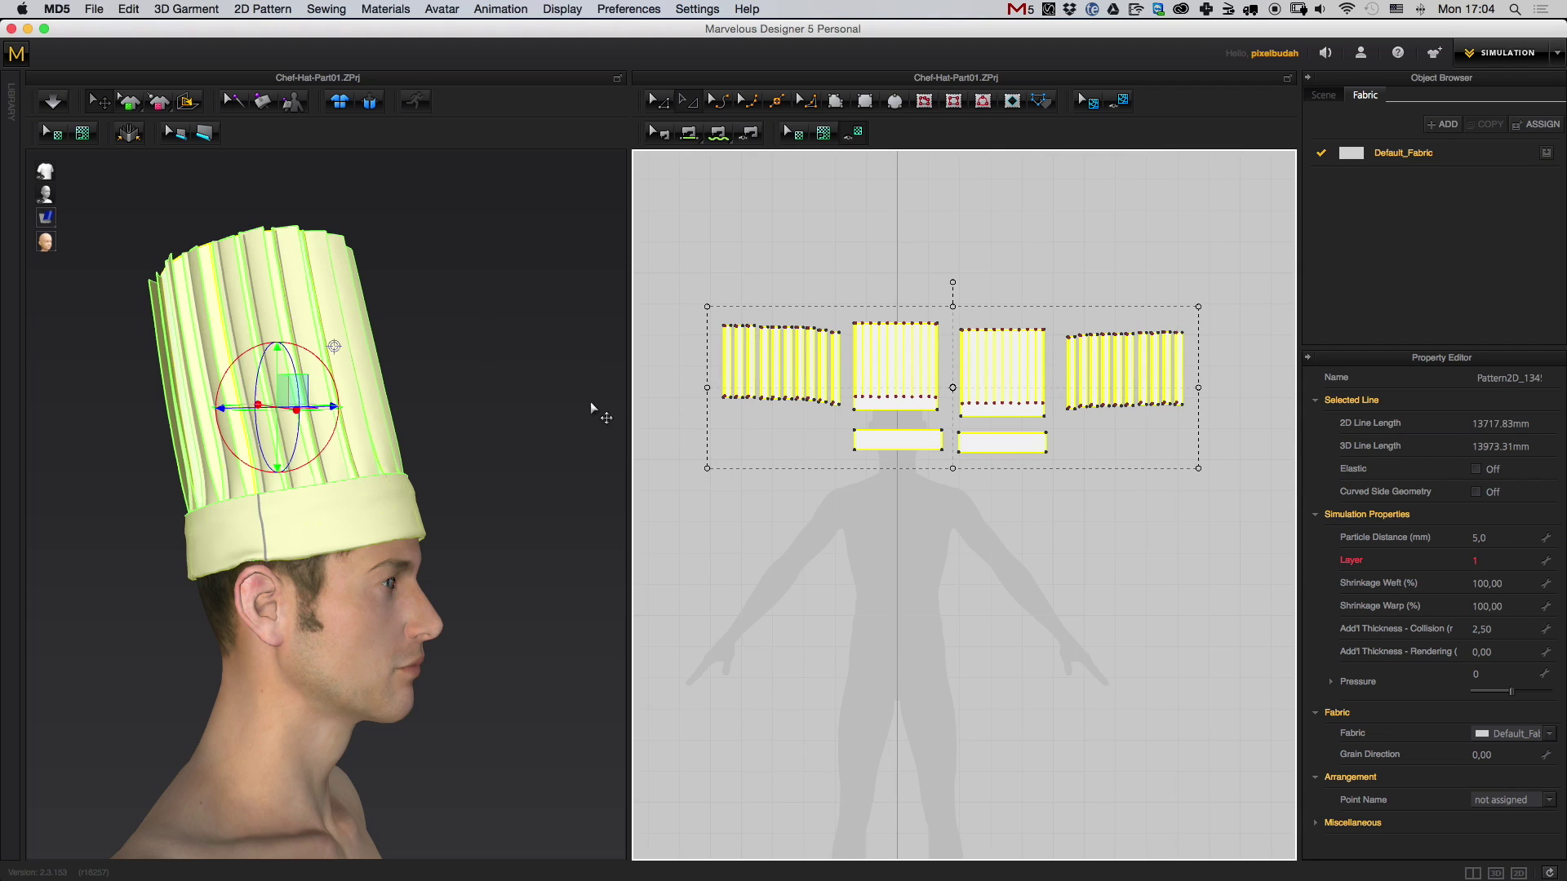
- Export all patterns to the Desktop as the OBJ file Chef-HAt, using single object, weld, thin and unified UV coordinates at mm scale
{"action": "left_click", "coordinate": [92, 11]}
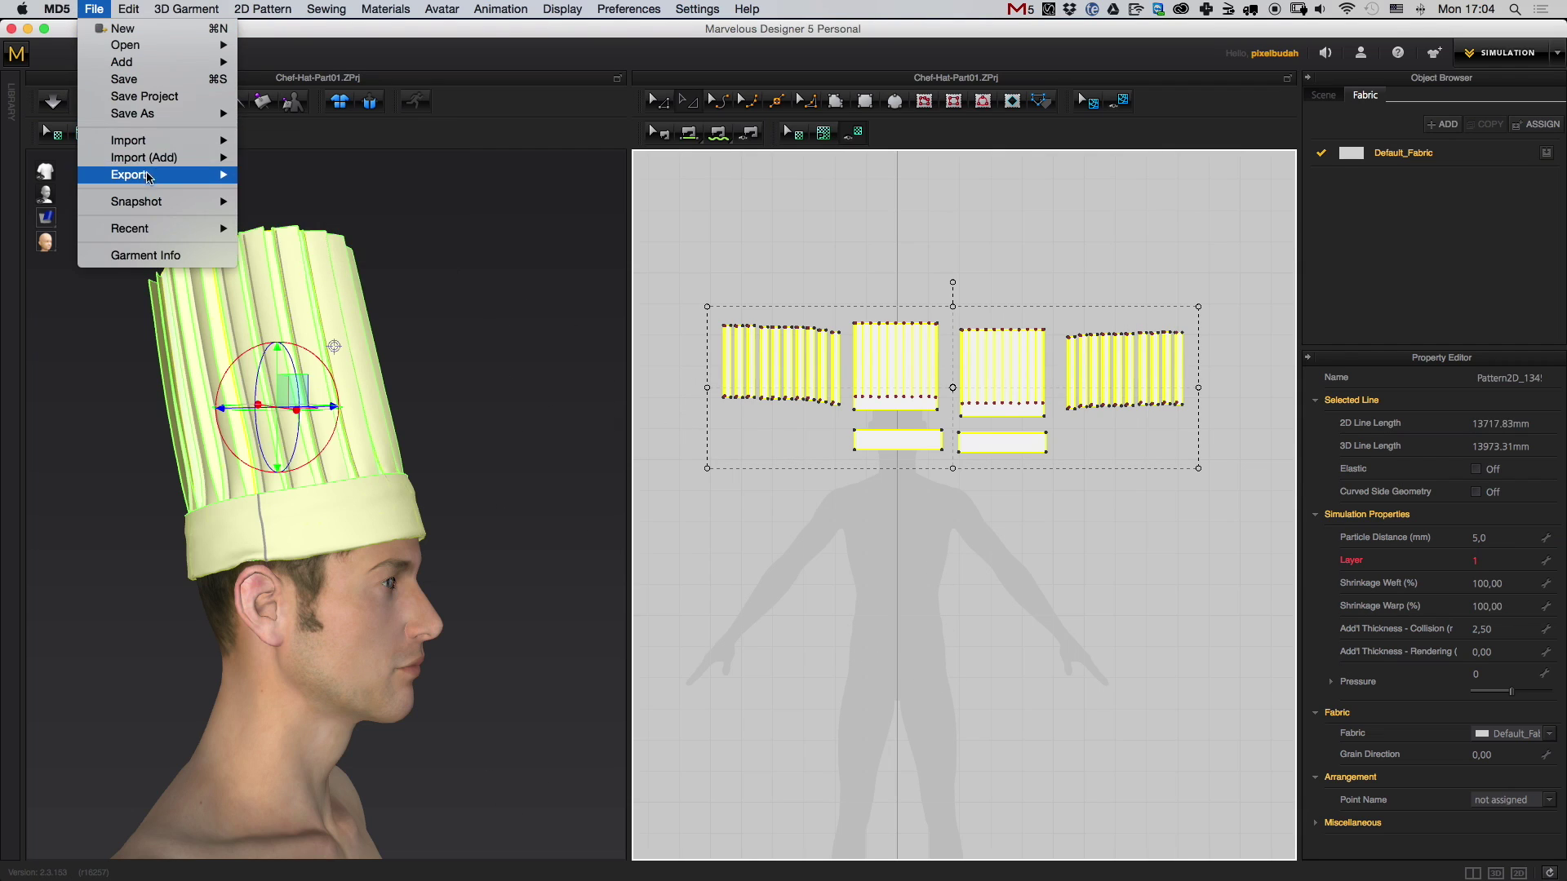
{"action": "mouse_move", "coordinate": [149, 176]}
{"action": "left_click", "coordinate": [302, 190]}
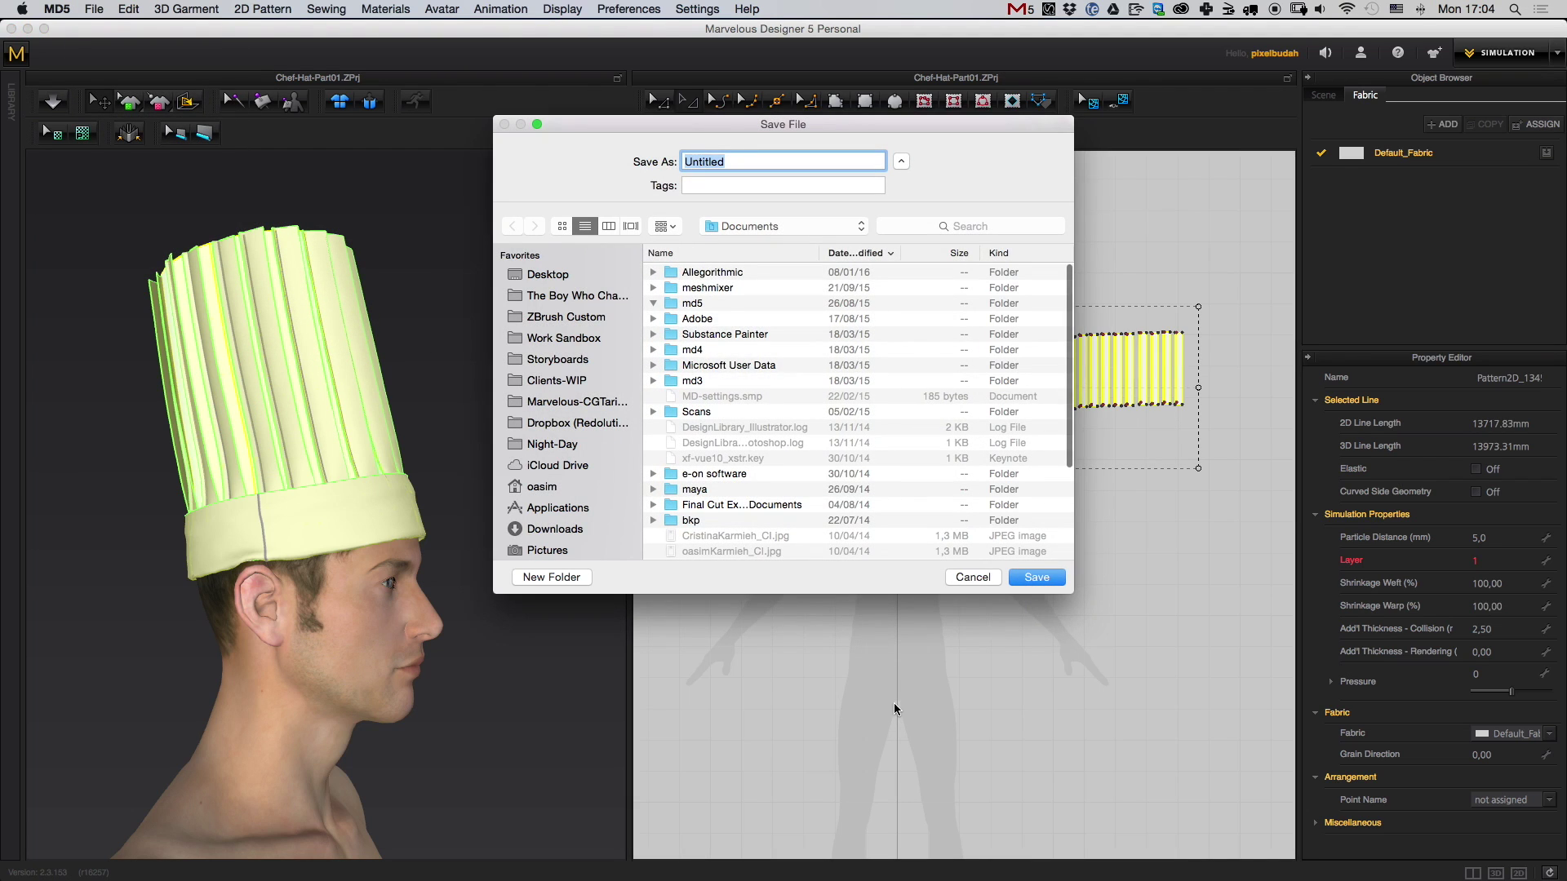
{"action": "left_click", "coordinate": [570, 276]}
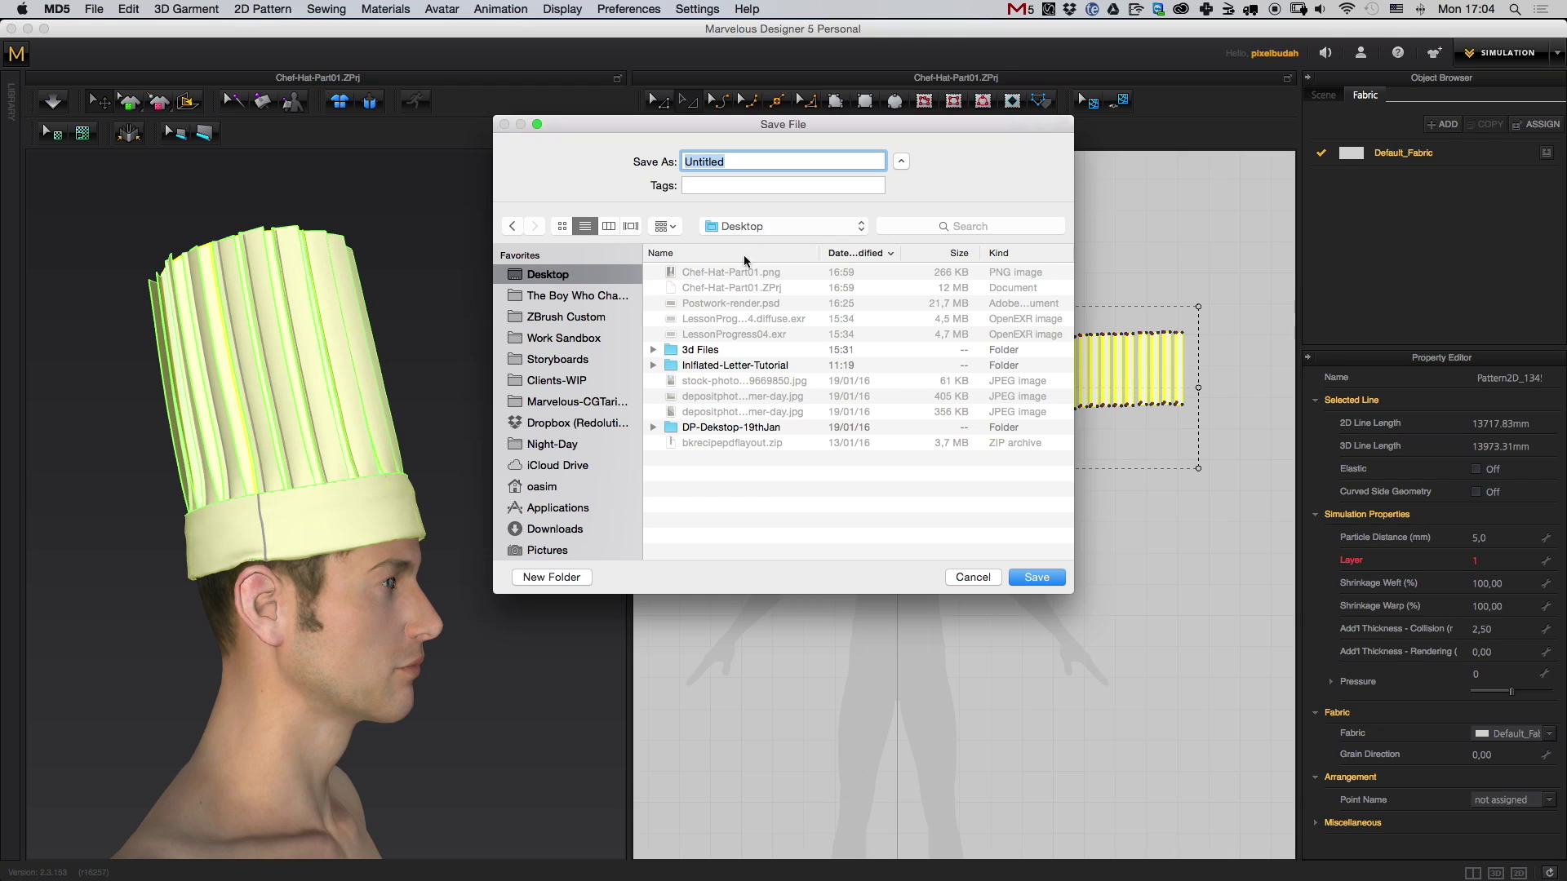
{"action": "type", "text": "Chef-HAt"}
{"action": "key", "text": "Return"}
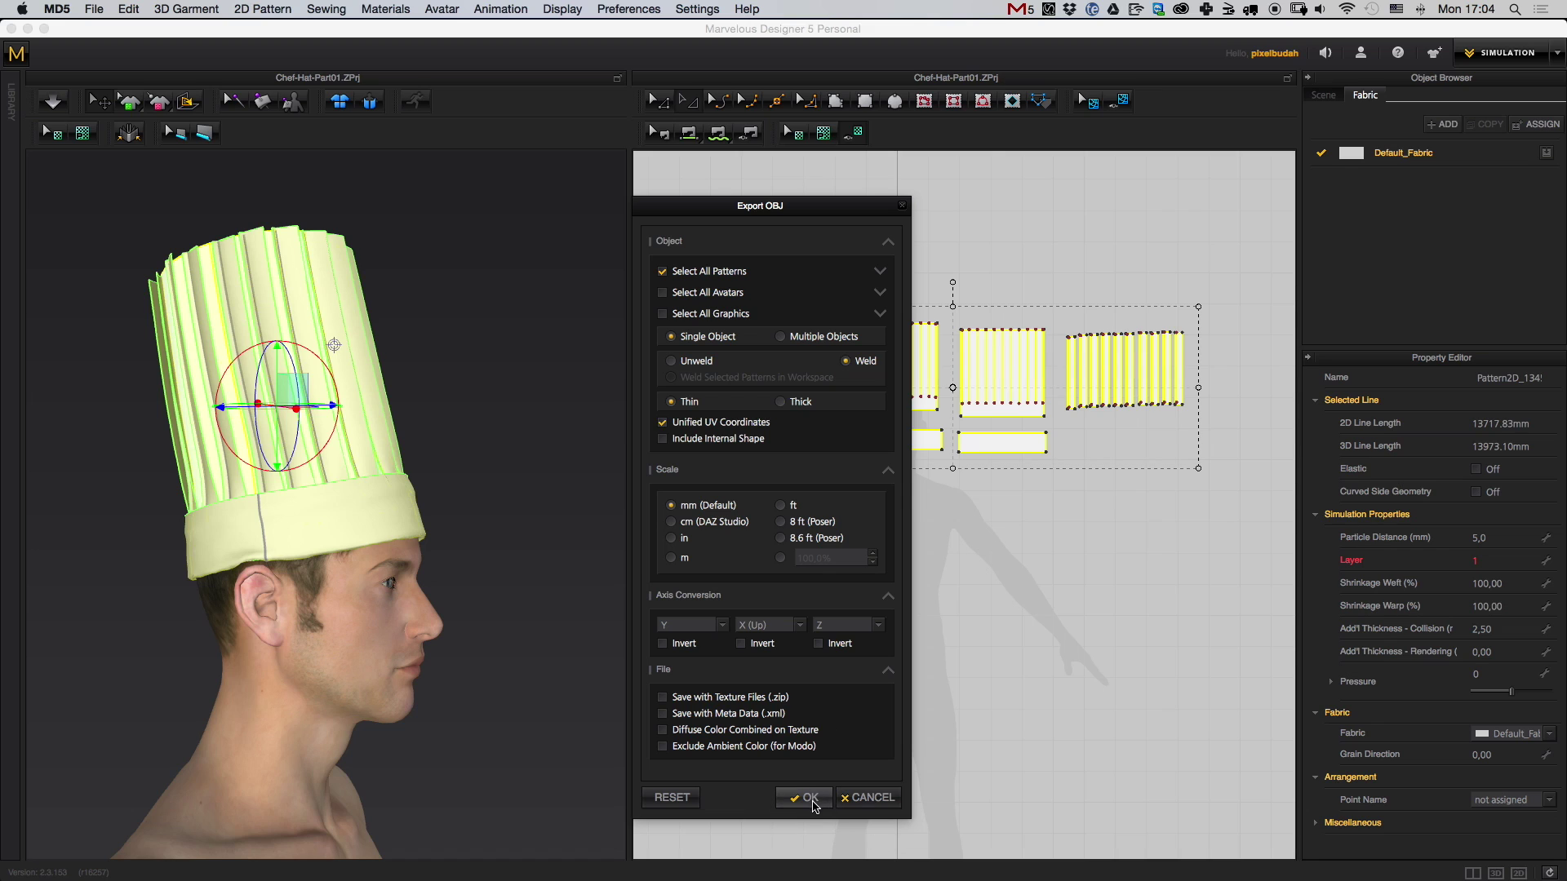
{"action": "left_click", "coordinate": [810, 798]}
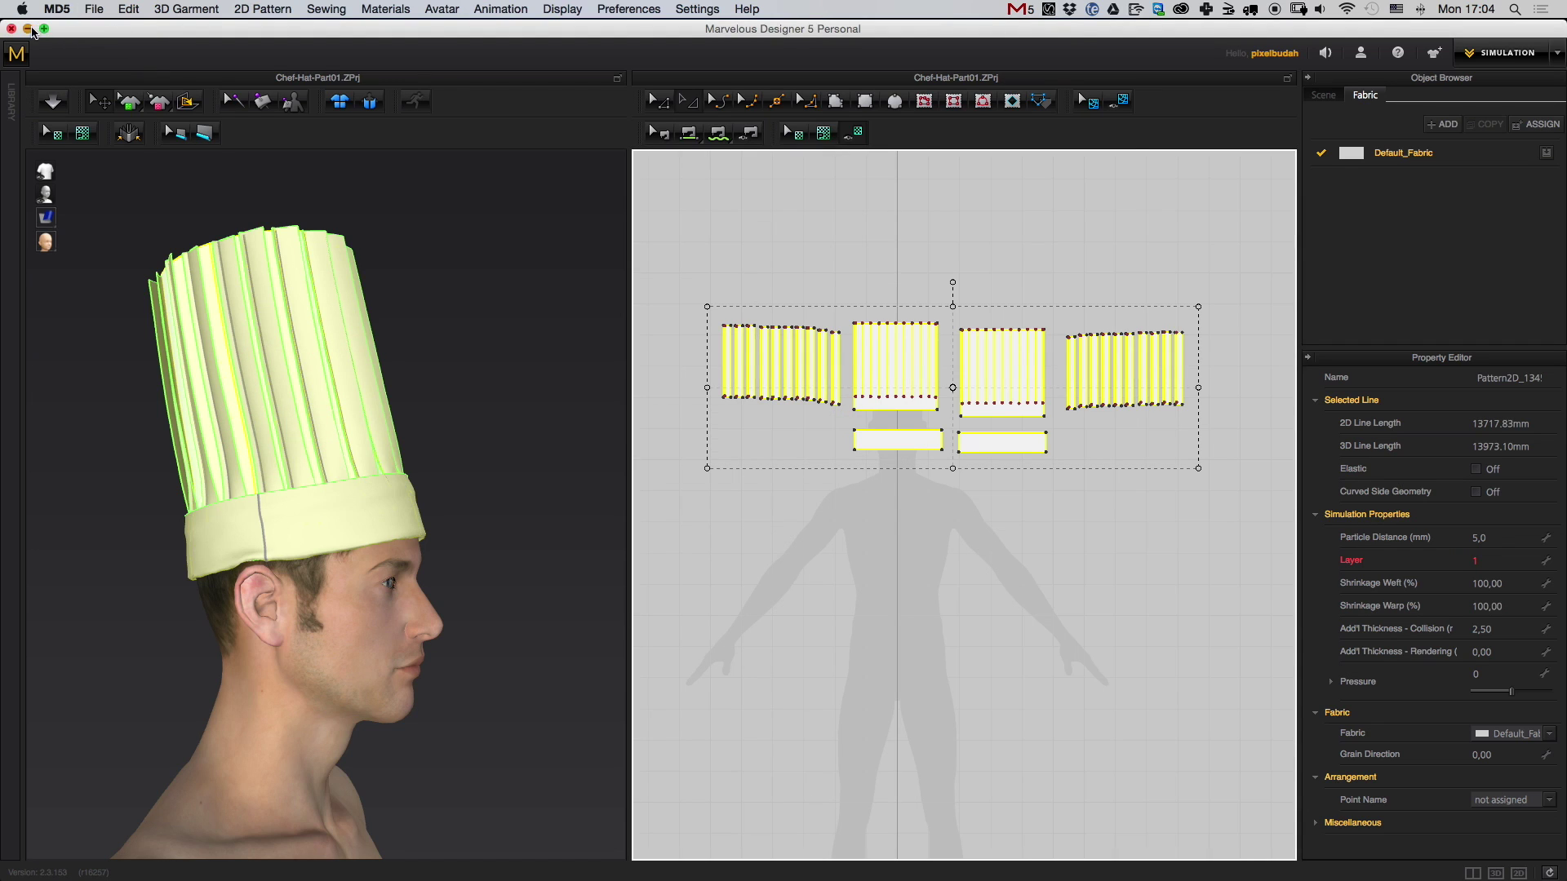
- Switch to ZBrush and import Chef-HAt.obj from the Desktop in place of the cube
{"action": "left_click", "coordinate": [27, 29]}
{"action": "key", "text": "super+Tab"}
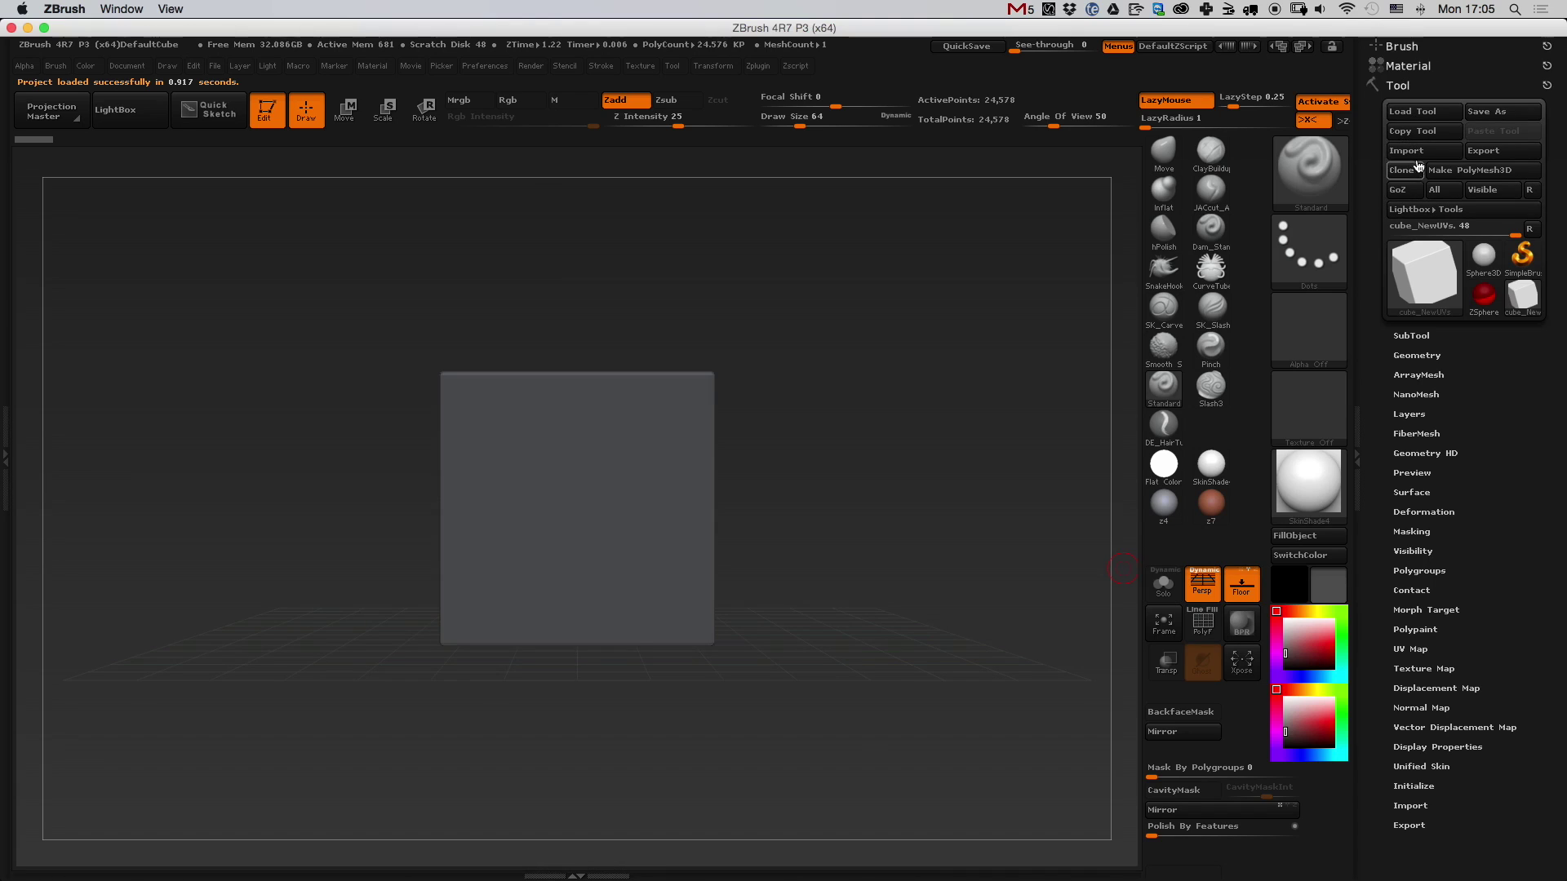
{"action": "left_click", "coordinate": [1420, 155]}
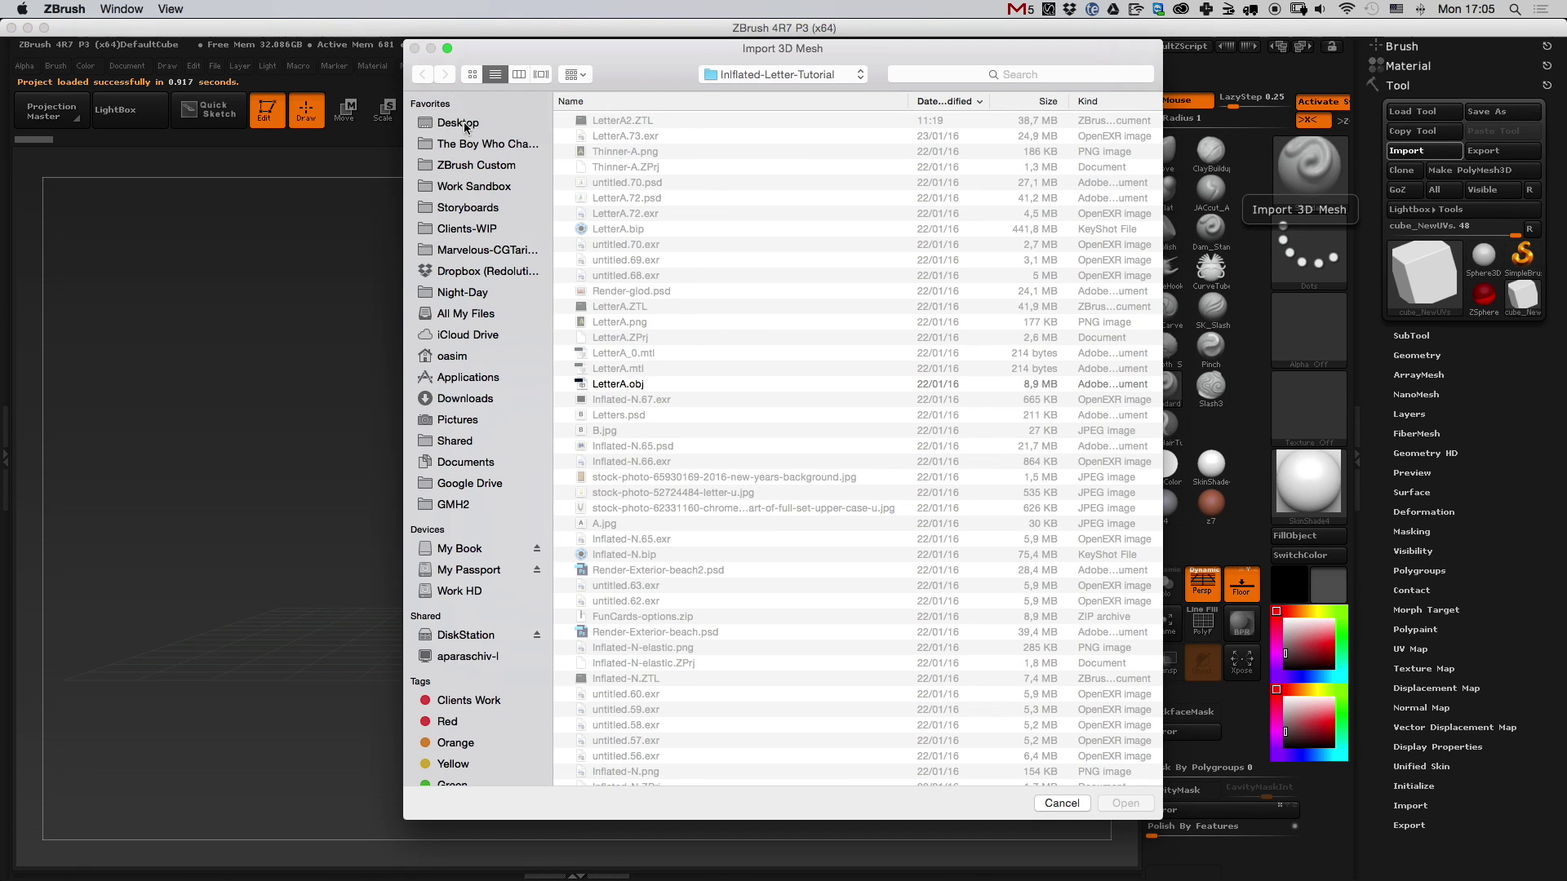
{"action": "left_click", "coordinate": [624, 151]}
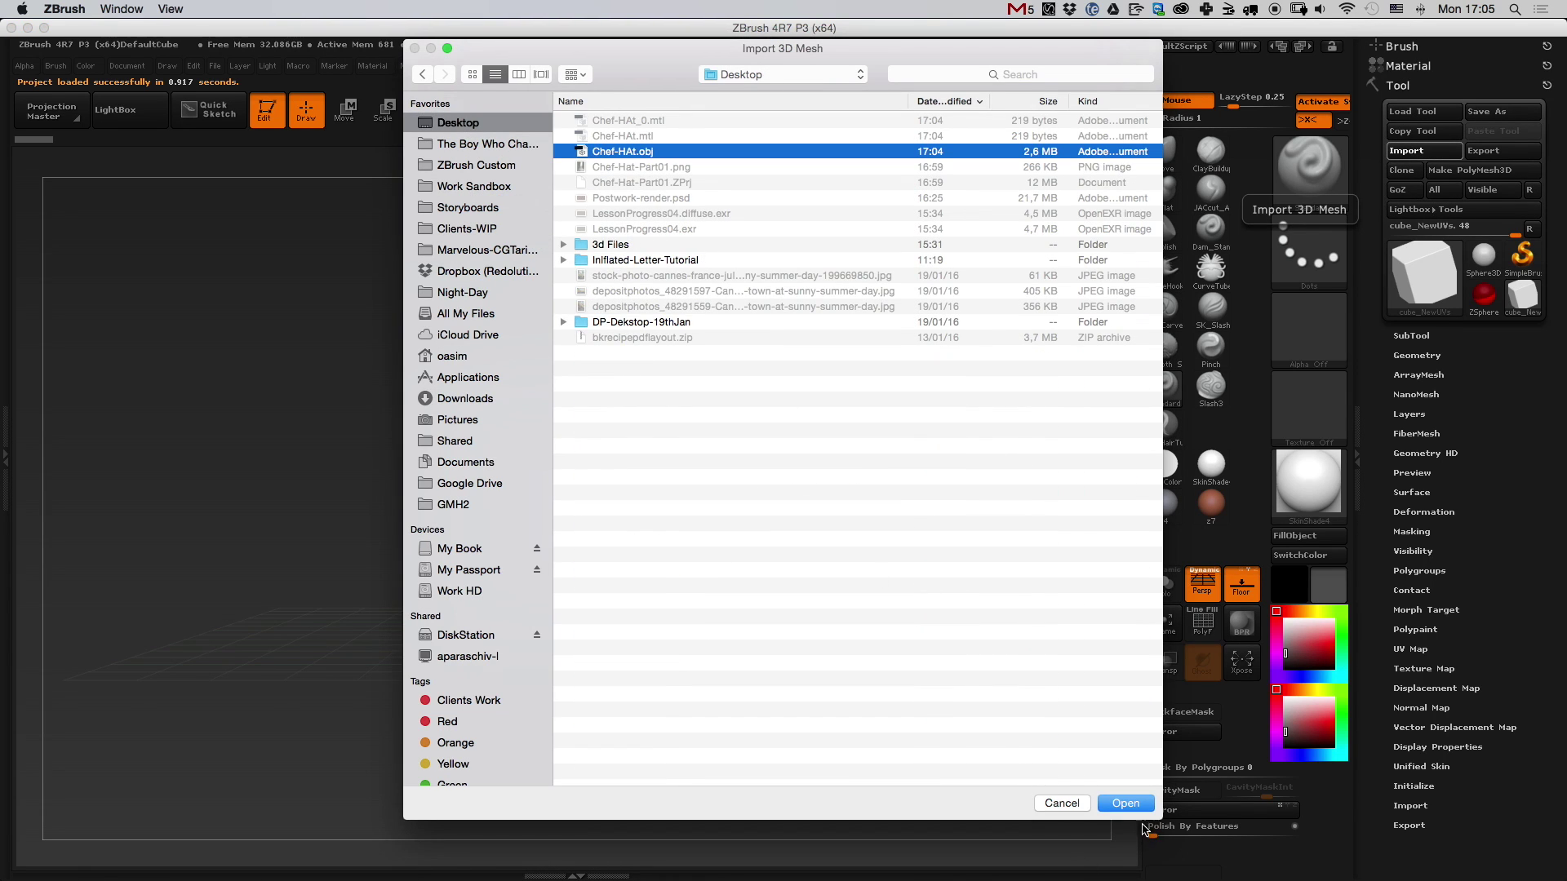
{"action": "left_click", "coordinate": [1126, 803]}
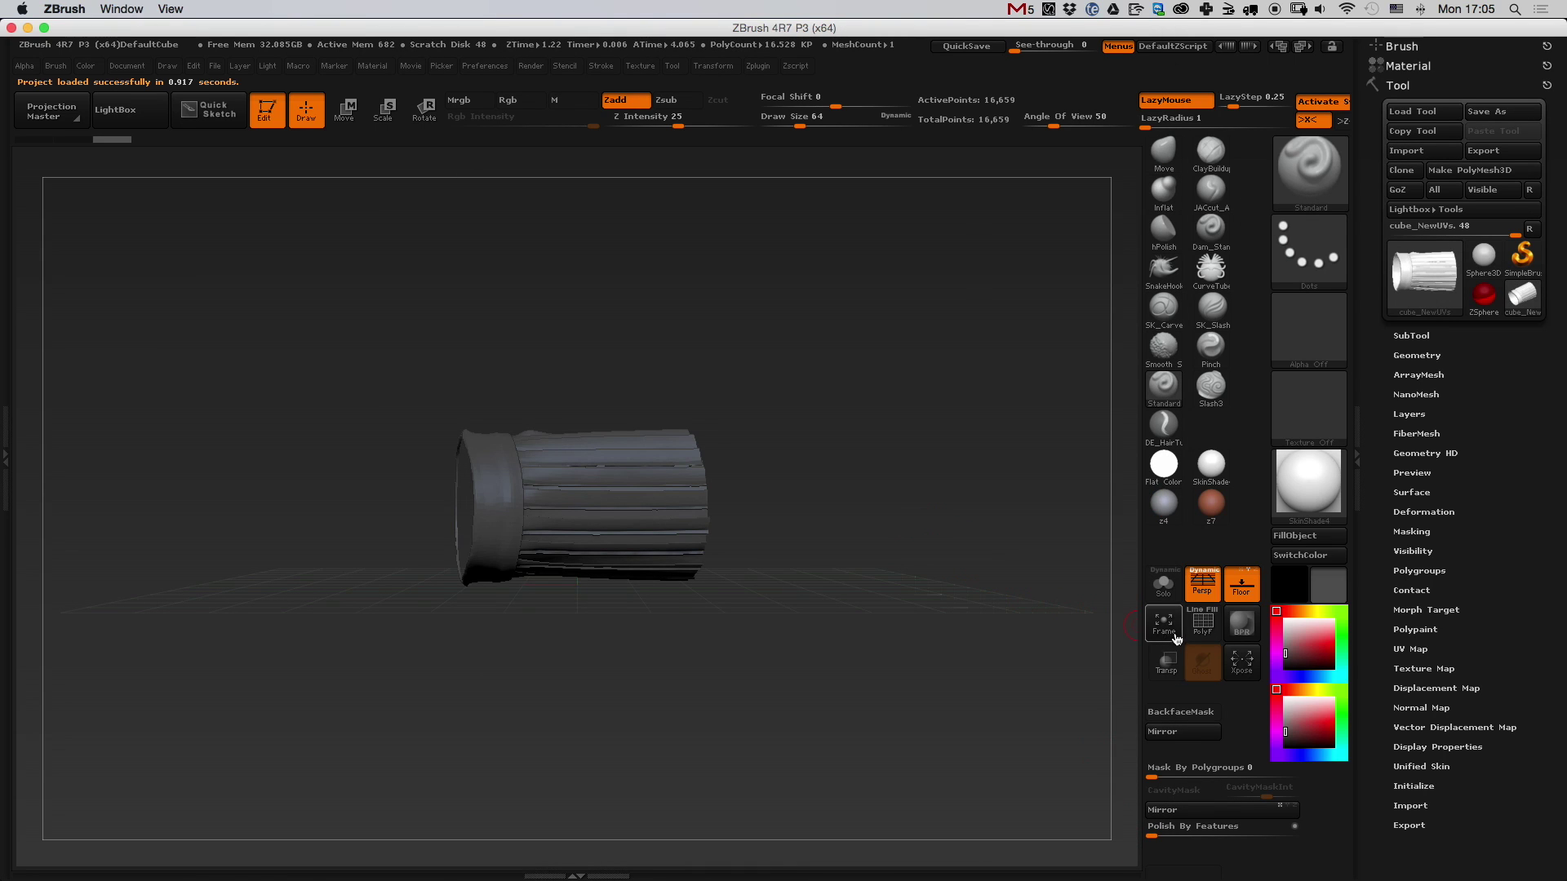
- Frame the imported hat, look into its open end and turn on double-sided display
{"action": "left_click", "coordinate": [1166, 630]}
{"action": "mouse_move", "coordinate": [906, 629]}
{"action": "right_mouse_down", "text": "ctrl"}
{"action": "mouse_move", "coordinate": [985, 218]}
{"action": "mouse_move", "coordinate": [1066, 430]}
{"action": "right_mouse_up", "text": "ctrl"}
{"action": "right_click_drag", "start_coordinate": [973, 508], "coordinate": [450, 352], "text": "alt"}
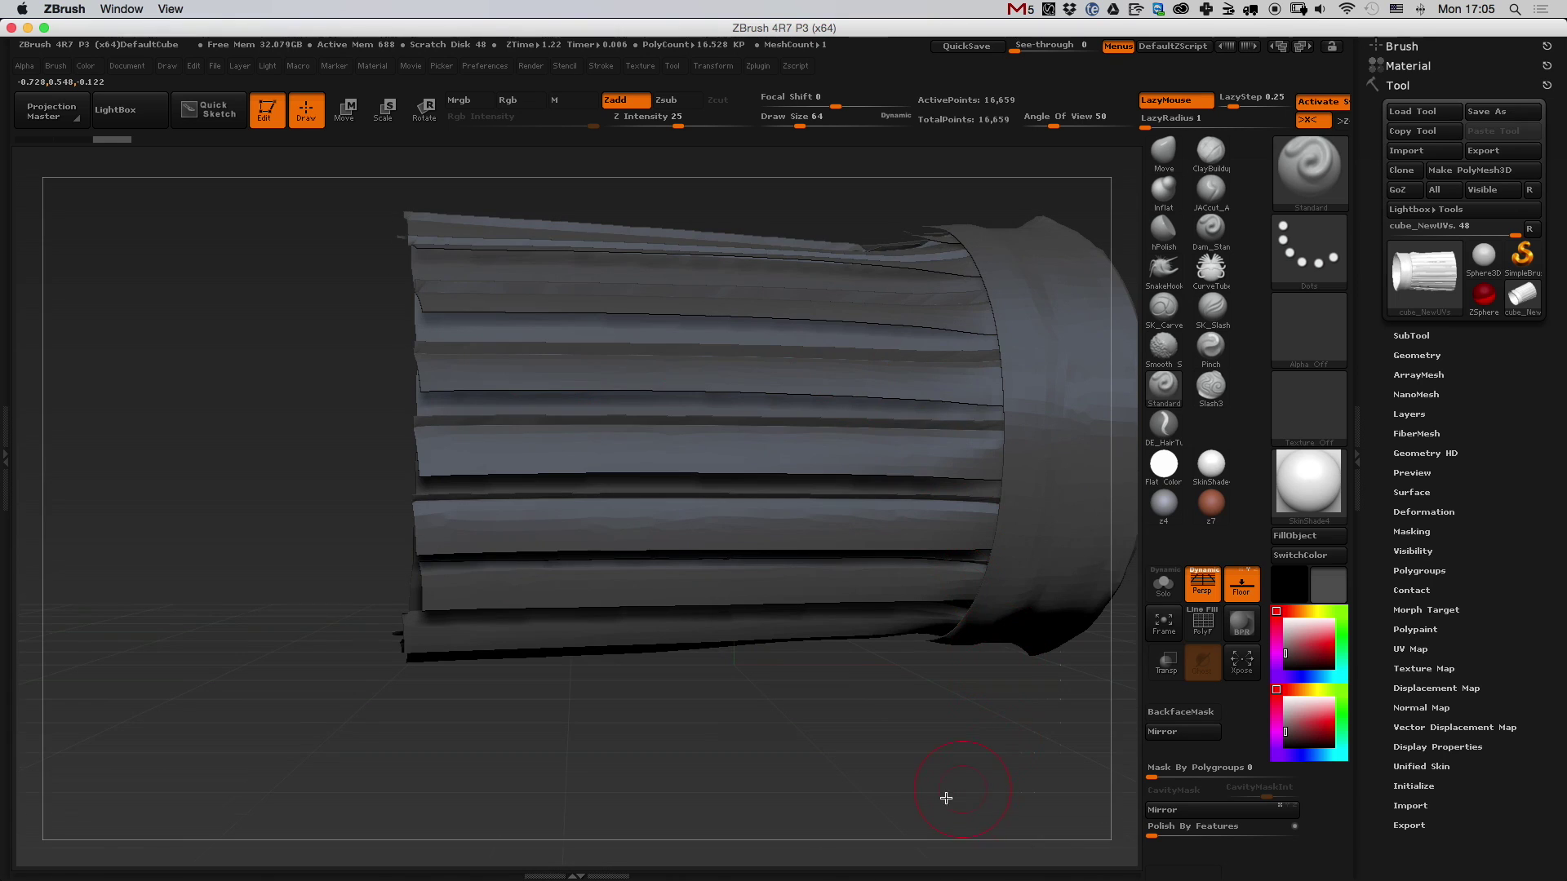
{"action": "mouse_move", "coordinate": [946, 797]}
{"action": "left_mouse_down"}
{"action": "mouse_move", "coordinate": [976, 493]}
{"action": "mouse_move", "coordinate": [945, 560]}
{"action": "mouse_move", "coordinate": [846, 577]}
{"action": "mouse_move", "coordinate": [958, 584]}
{"action": "mouse_move", "coordinate": [938, 563]}
{"action": "mouse_move", "coordinate": [1122, 627]}
{"action": "left_mouse_up"}
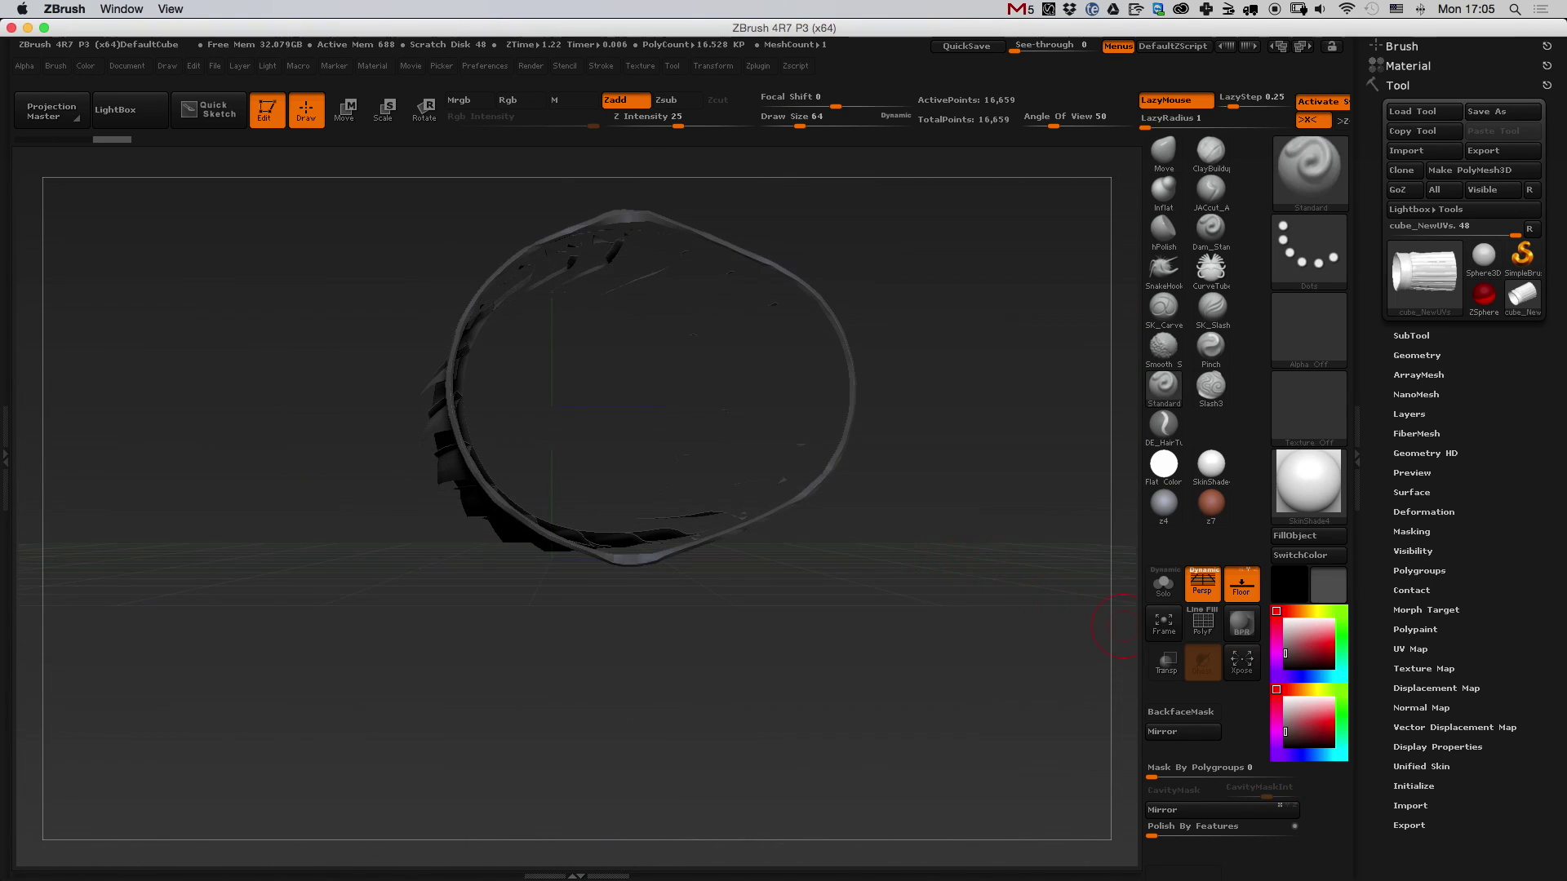
{"action": "left_click", "coordinate": [1469, 746]}
{"action": "left_click", "coordinate": [1420, 804]}
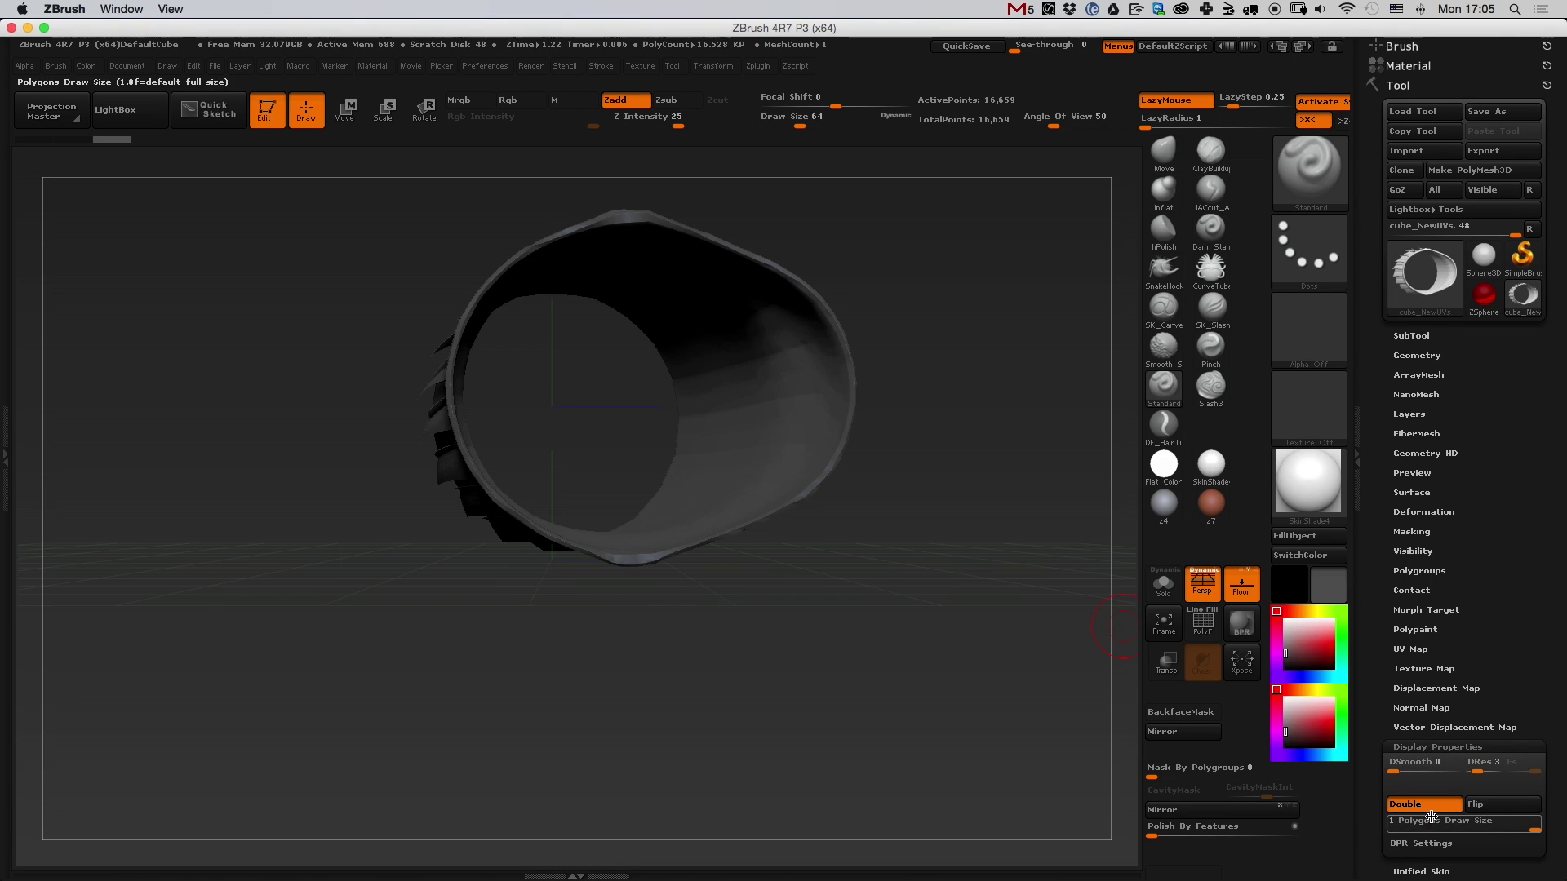
{"action": "mouse_move", "coordinate": [921, 446]}
{"action": "left_mouse_down"}
{"action": "mouse_move", "coordinate": [917, 546]}
{"action": "mouse_move", "coordinate": [898, 286]}
{"action": "mouse_move", "coordinate": [884, 448]}
{"action": "mouse_move", "coordinate": [867, 455]}
{"action": "mouse_move", "coordinate": [1005, 492]}
{"action": "mouse_move", "coordinate": [922, 479]}
{"action": "mouse_move", "coordinate": [895, 544]}
{"action": "left_mouse_up"}
- Turn off perspective and rotate the sideways hat with the Transpose line so it stands upright on the floor
{"action": "left_click", "coordinate": [1191, 597]}
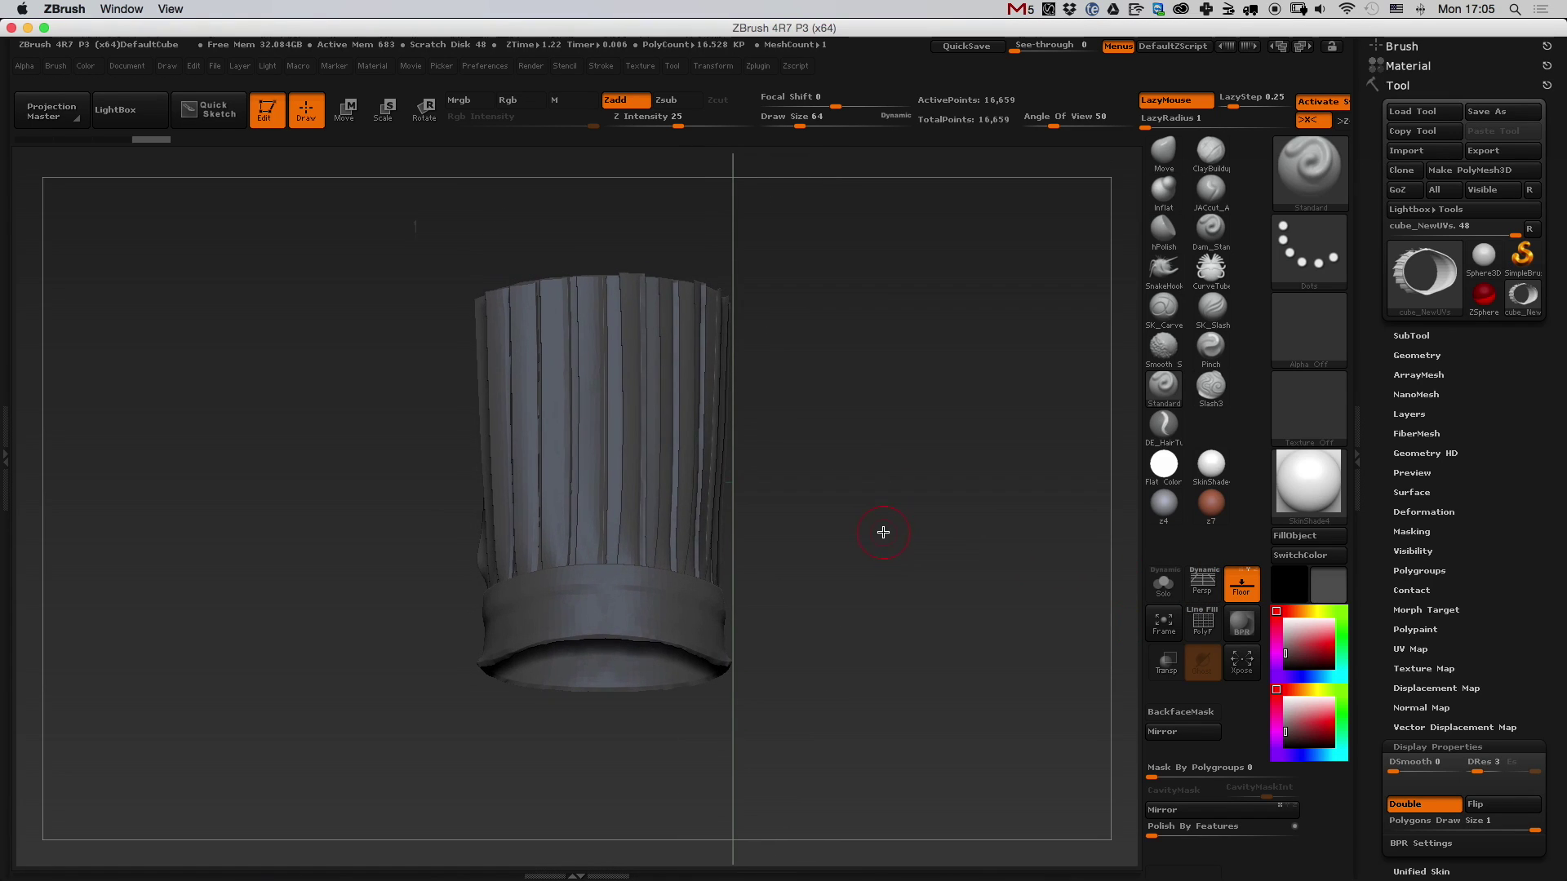
{"action": "key", "text": "r"}
{"action": "mouse_move", "coordinate": [615, 282]}
{"action": "left_mouse_down"}
{"action": "mouse_move", "coordinate": [615, 724]}
{"action": "mouse_move", "coordinate": [591, 269]}
{"action": "mouse_move", "coordinate": [320, 449]}
{"action": "left_mouse_up"}
{"action": "key", "text": "super+z"}
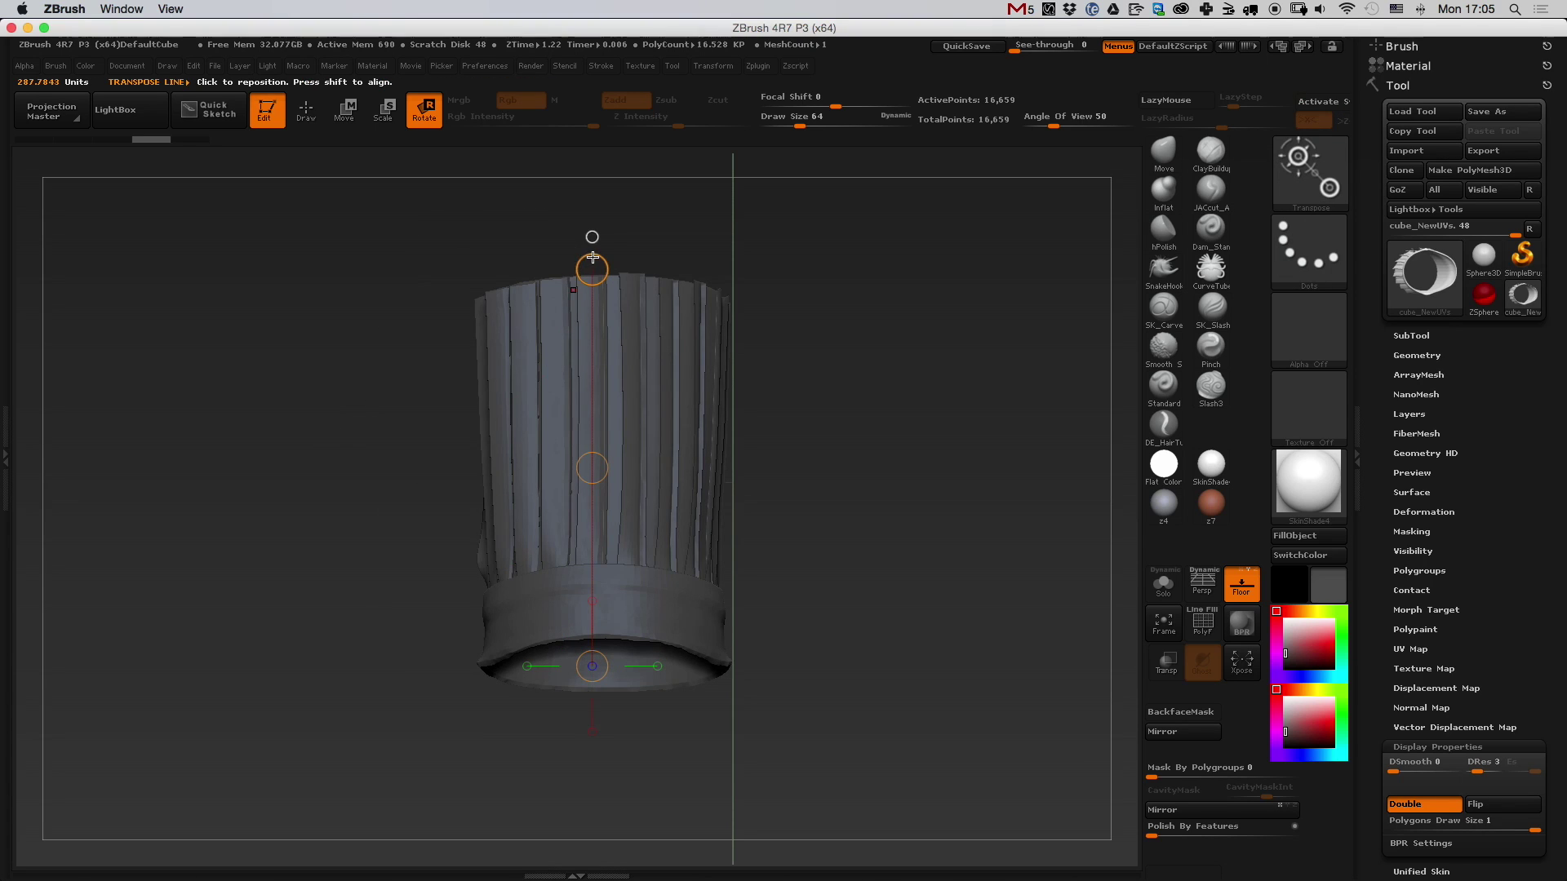
{"action": "left_click_drag", "start_coordinate": [592, 257], "coordinate": [237, 713]}
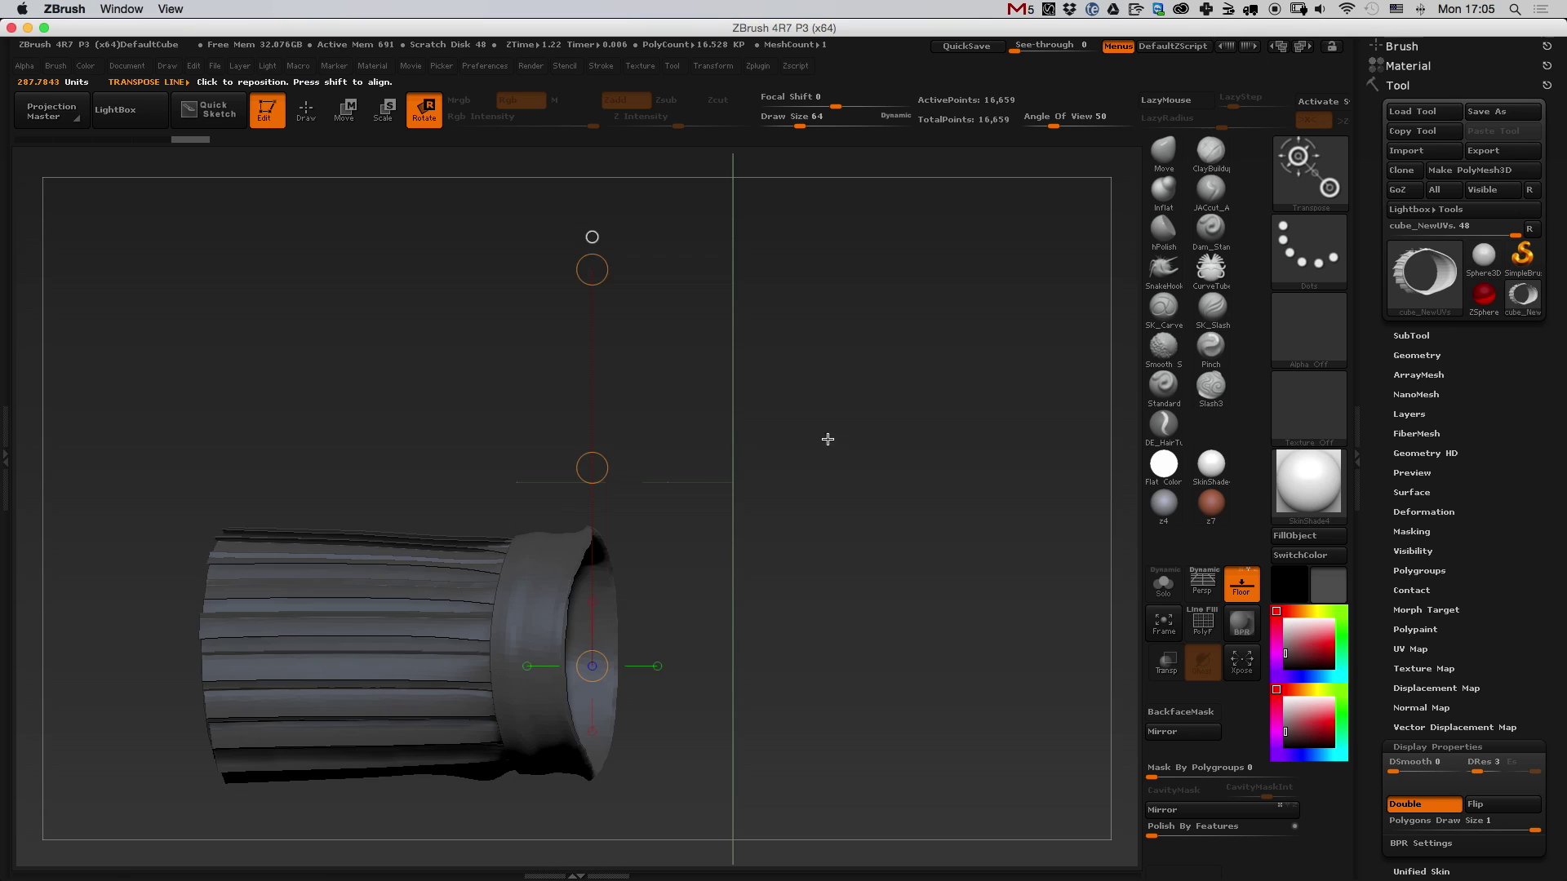
{"action": "left_click_drag", "start_coordinate": [827, 439], "coordinate": [1324, 581]}
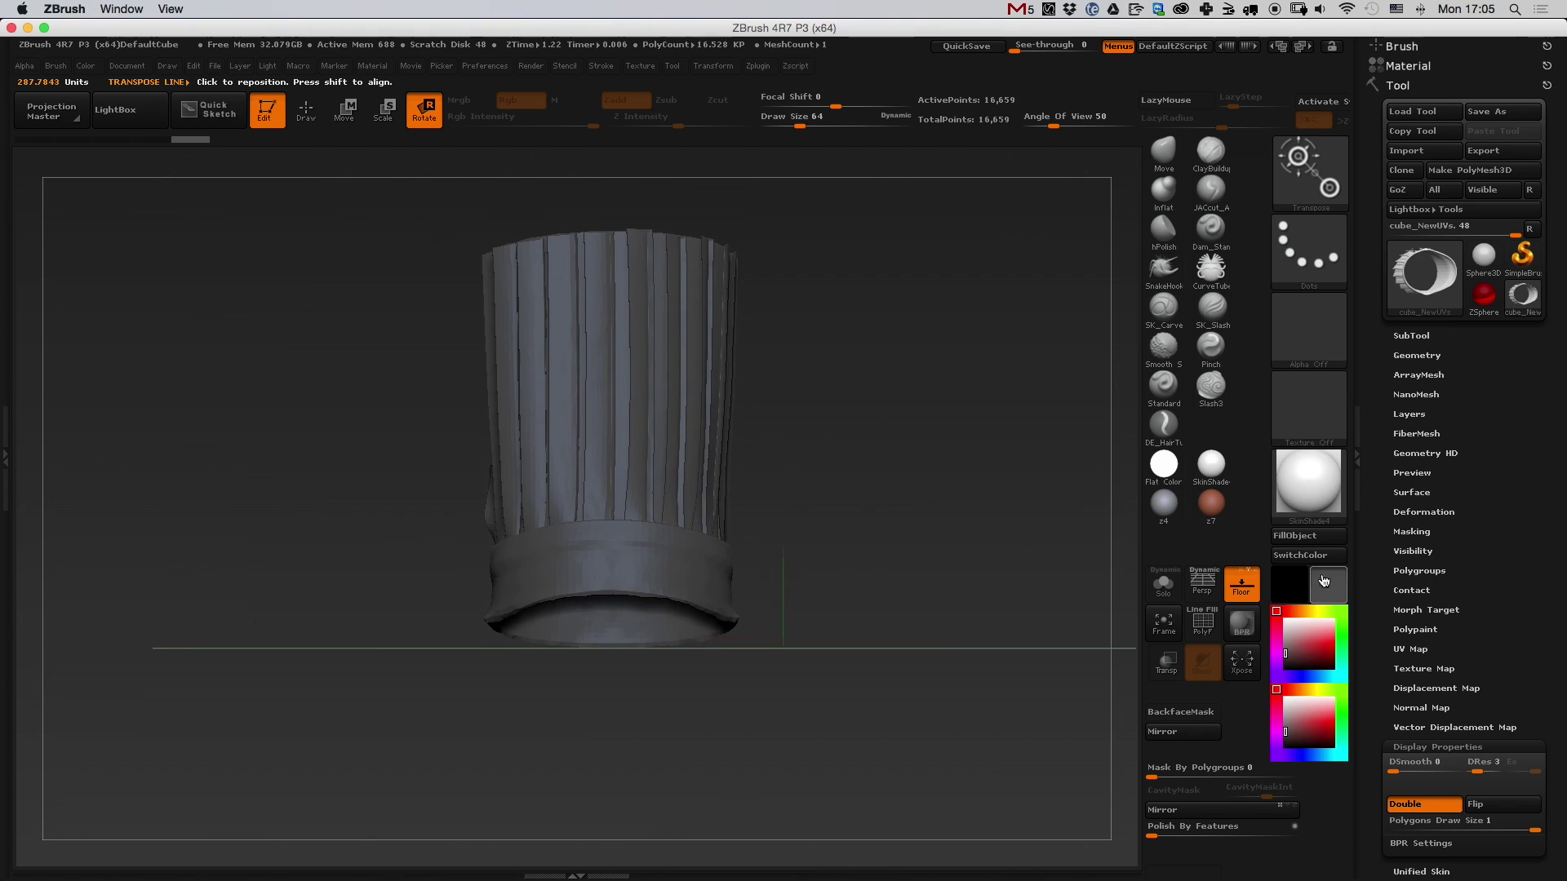
- Set the hat's display colour to white and view it from an angle
{"action": "left_click", "coordinate": [1277, 620]}
{"action": "left_click_drag", "start_coordinate": [599, 621], "coordinate": [995, 622]}
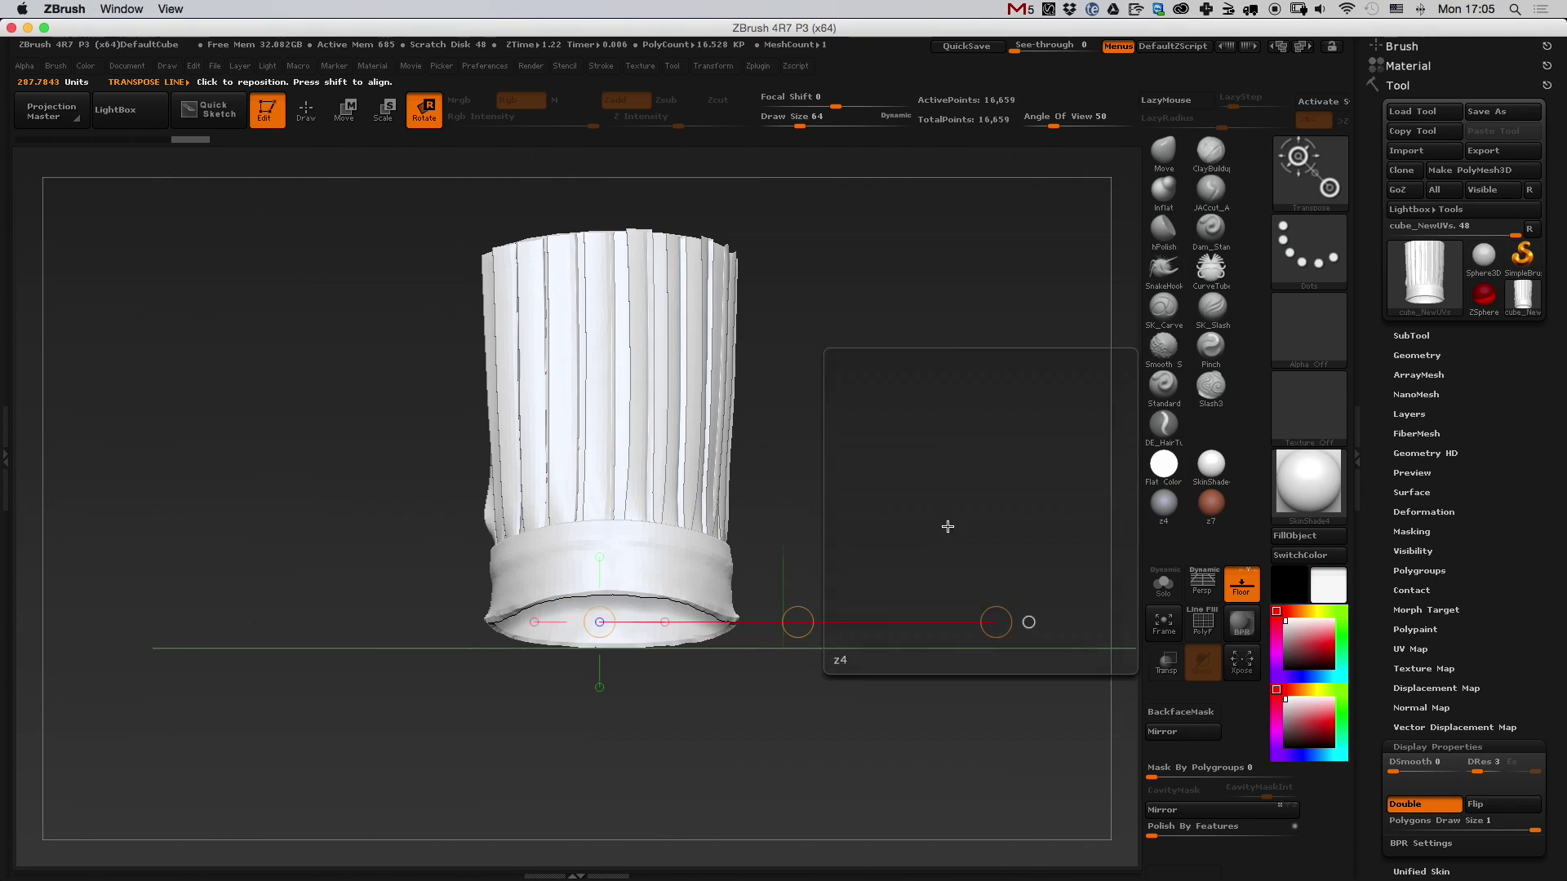
{"action": "left_click_drag", "start_coordinate": [998, 537], "coordinate": [1139, 590]}
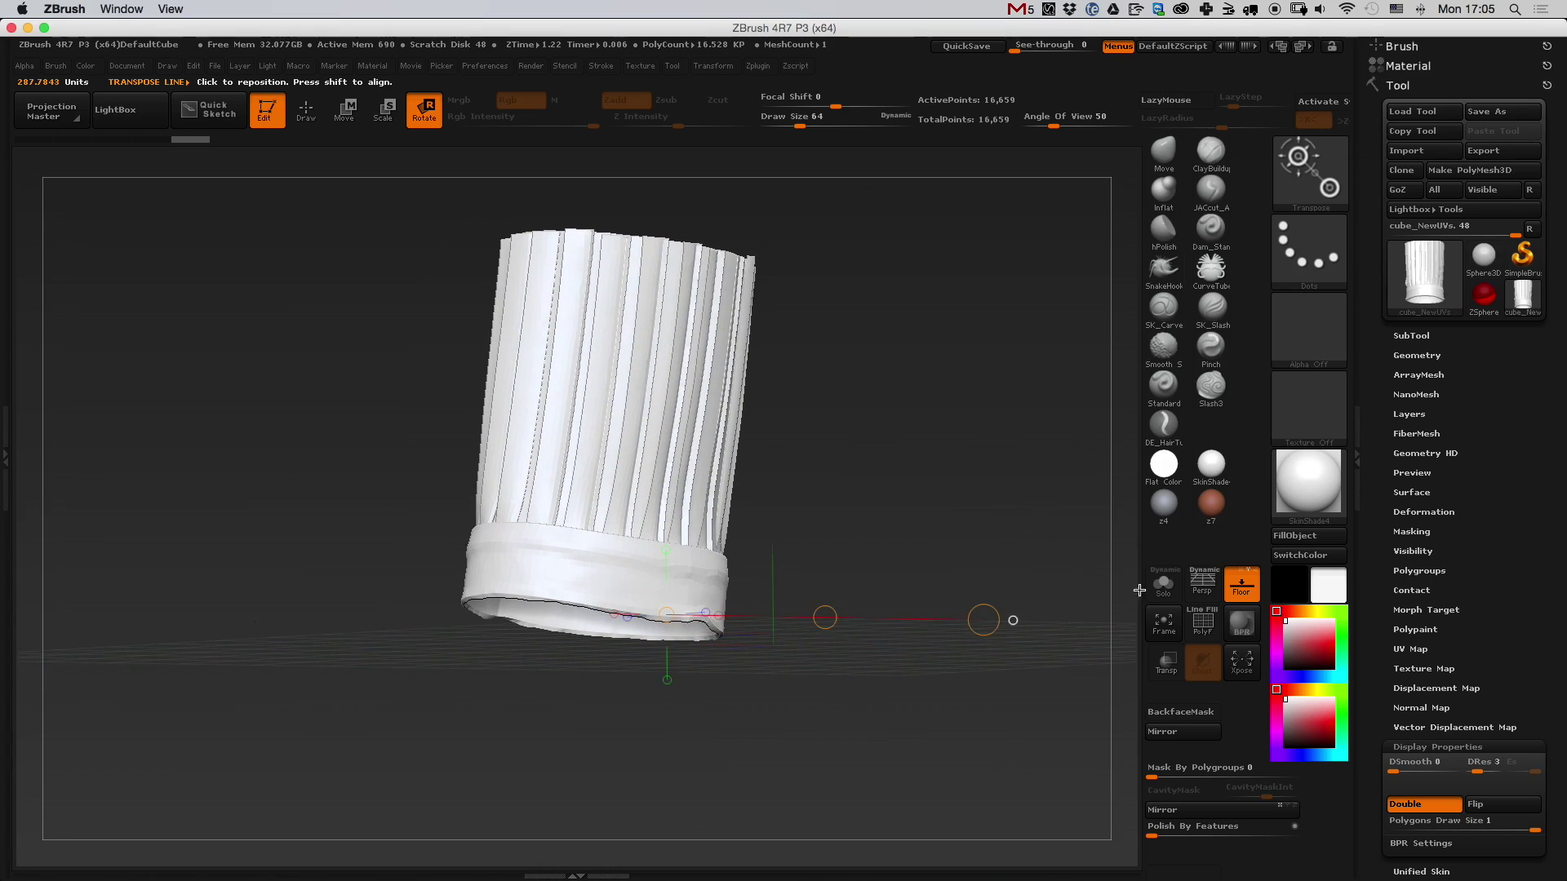
- Turn on the PolyFrame display, return to Draw mode and inspect the hat's quad topology
{"action": "left_click", "coordinate": [1210, 634]}
{"action": "mouse_move", "coordinate": [943, 441]}
{"action": "right_mouse_down", "text": "ctrl"}
{"action": "mouse_move", "coordinate": [929, 495]}
{"action": "mouse_move", "coordinate": [878, 531]}
{"action": "right_mouse_up", "text": "ctrl"}
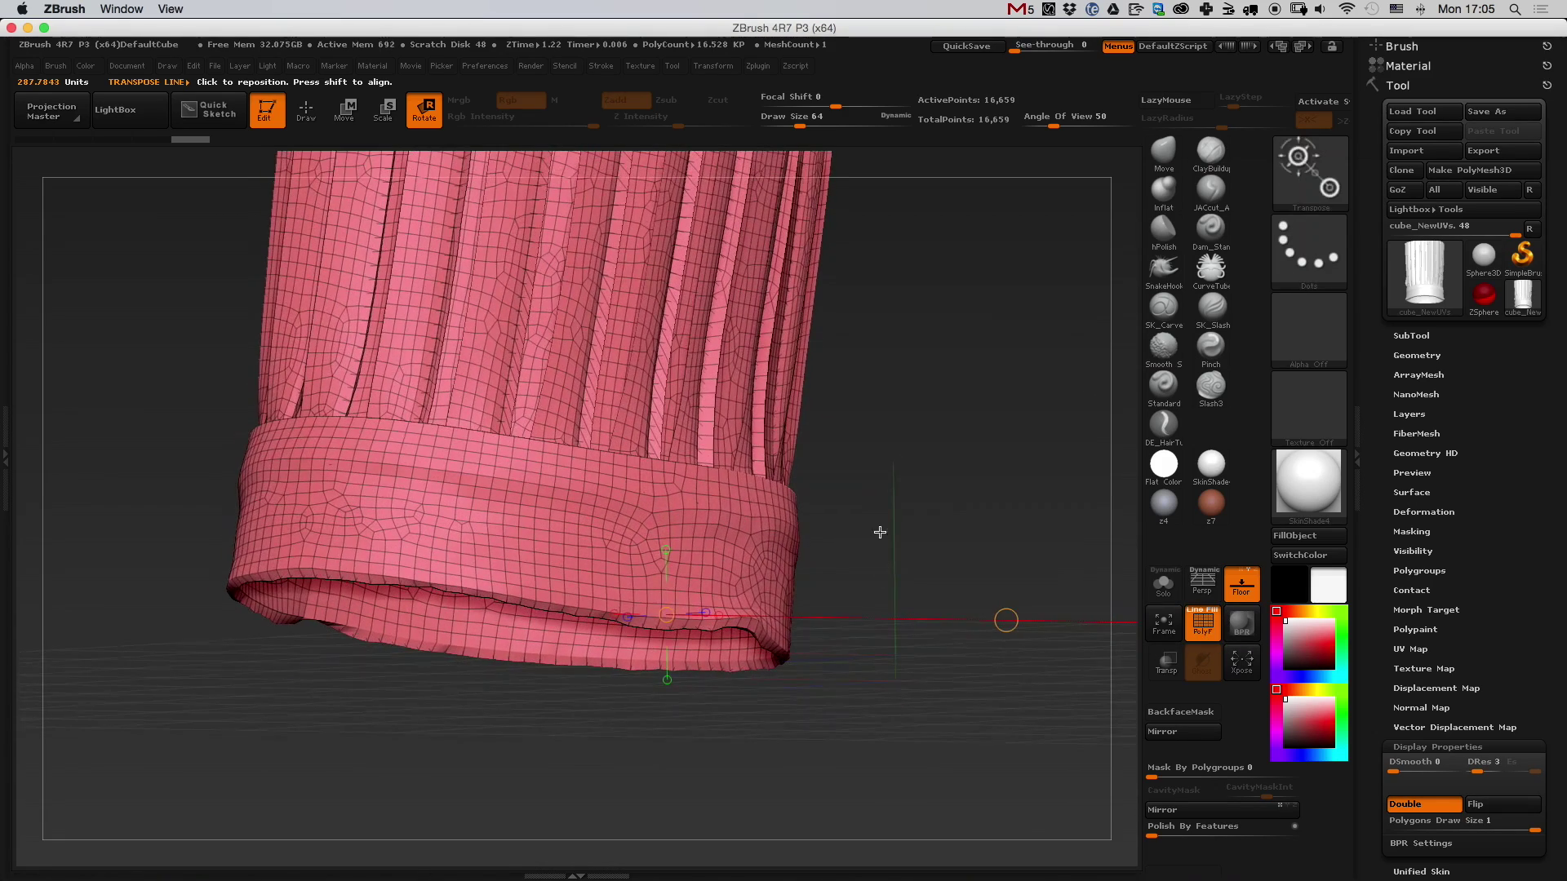
{"action": "key", "text": "q"}
{"action": "mouse_move", "coordinate": [909, 399]}
{"action": "left_mouse_down"}
{"action": "mouse_move", "coordinate": [898, 542]}
{"action": "mouse_move", "coordinate": [913, 511]}
{"action": "left_mouse_up"}
{"action": "right_click_drag", "start_coordinate": [913, 511], "coordinate": [849, 448], "text": "ctrl"}
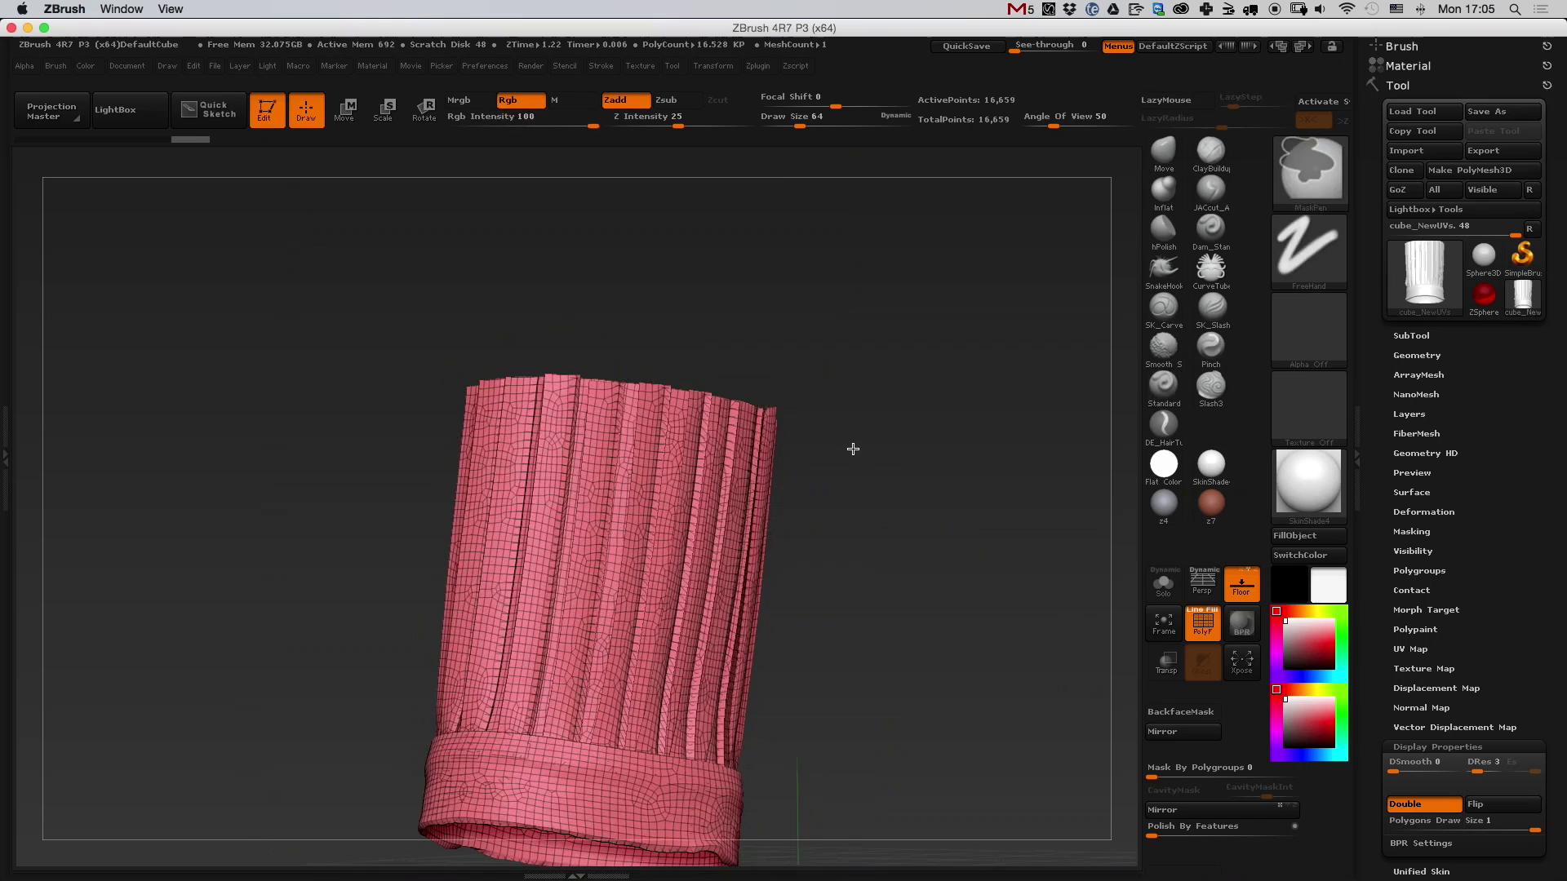
{"action": "mouse_move", "coordinate": [850, 448]}
{"action": "left_mouse_down"}
{"action": "mouse_move", "coordinate": [971, 549]}
{"action": "mouse_move", "coordinate": [1027, 400]}
{"action": "left_mouse_up"}
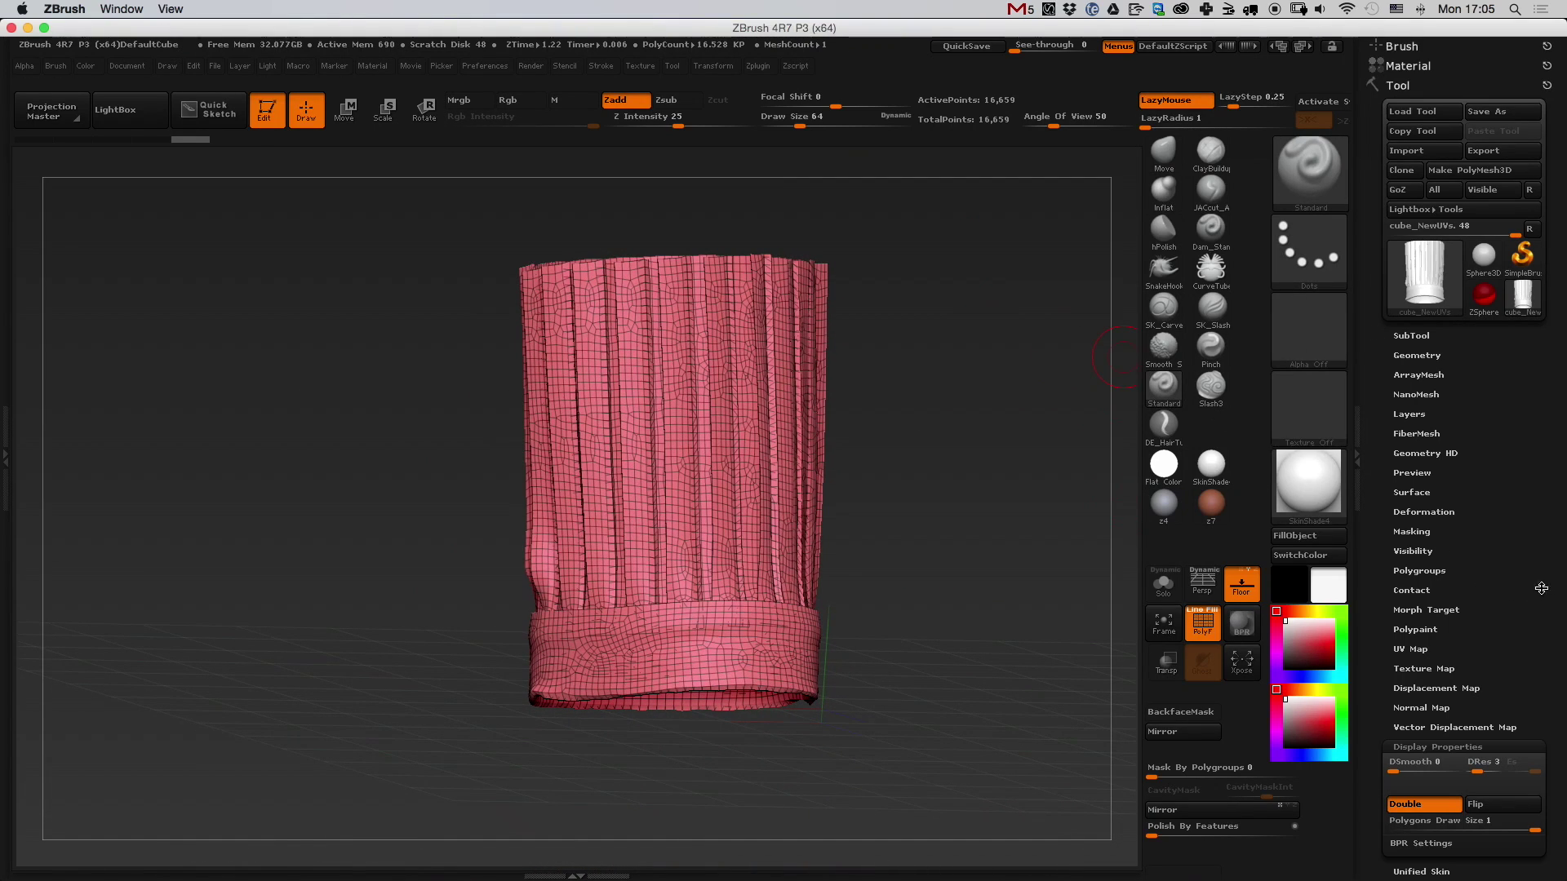
- Create the hat's polygroups with Auto Groups With UV and view the coloured pieces
{"action": "scroll", "coordinate": [1541, 588], "scroll_direction": "down", "scroll_amount": 8}
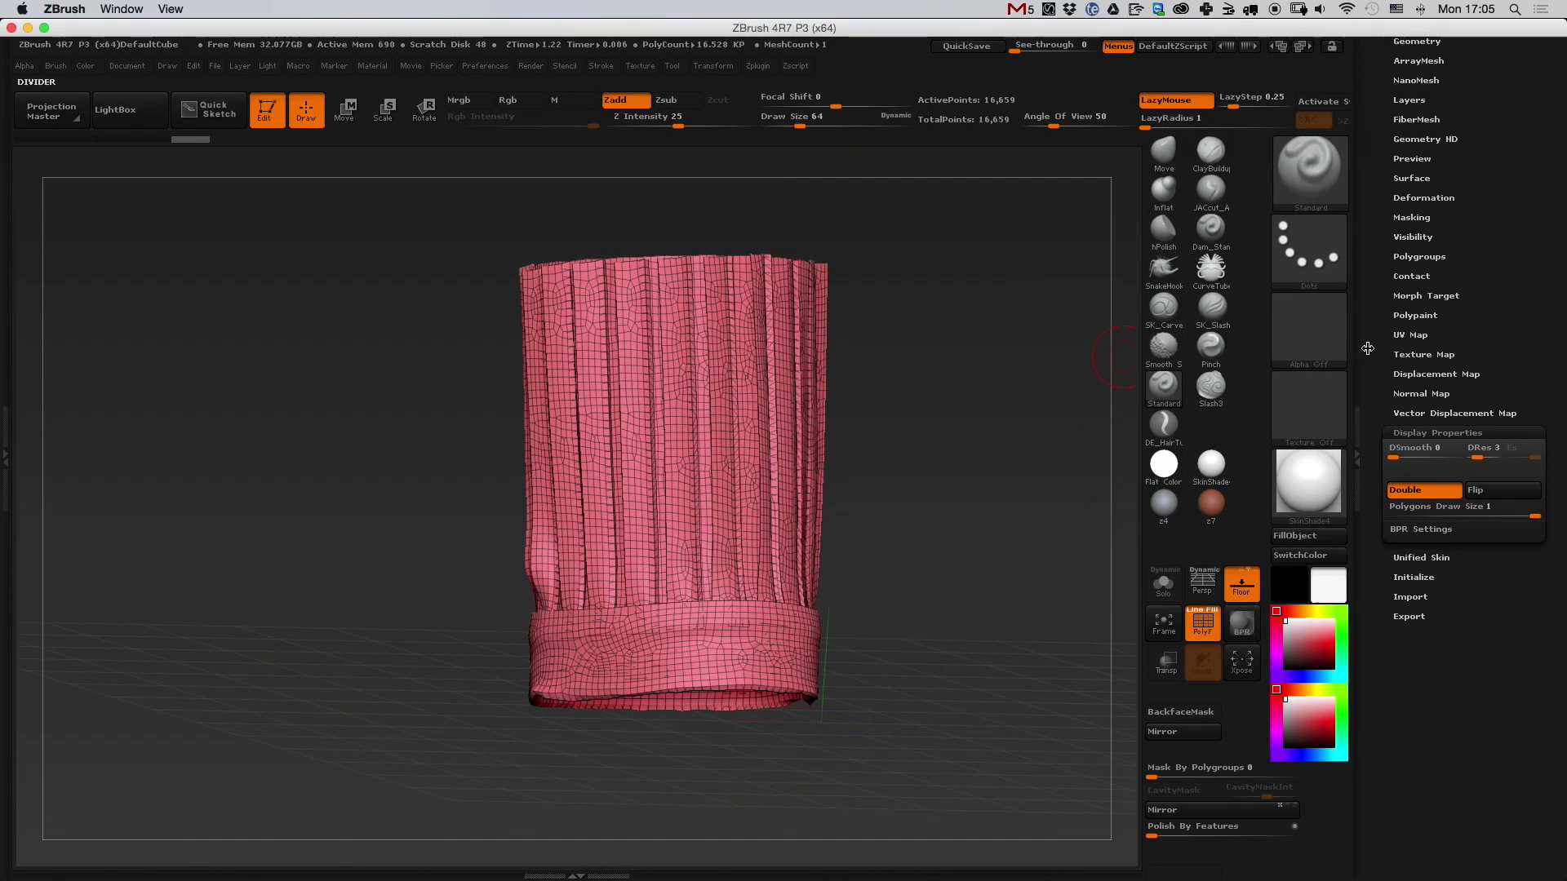
{"action": "left_click", "coordinate": [1424, 255]}
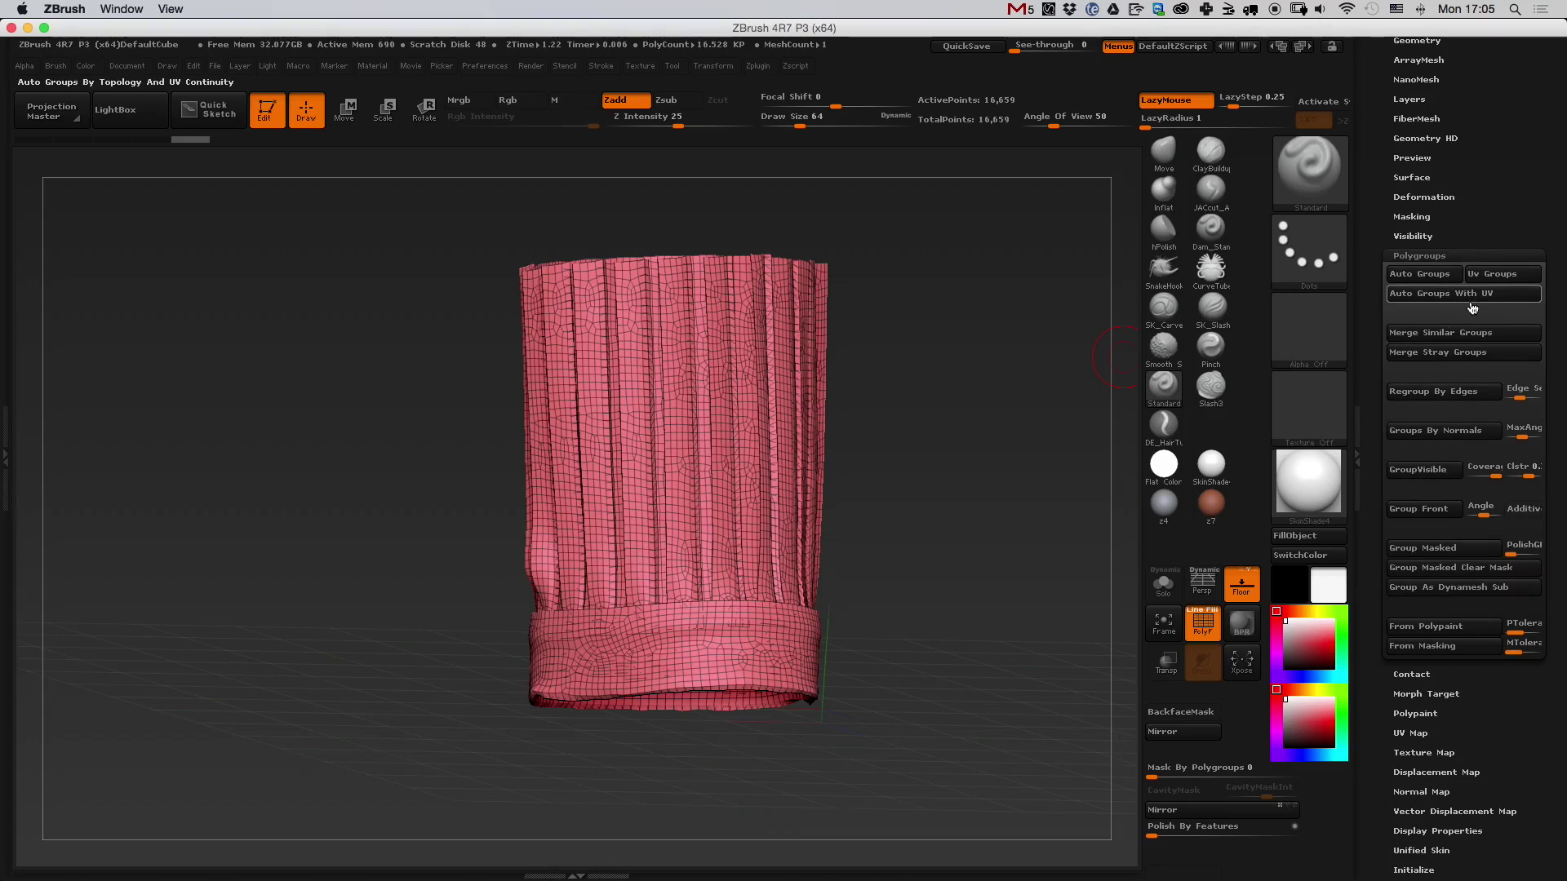
{"action": "left_click", "coordinate": [1471, 297]}
{"action": "left_click_drag", "start_coordinate": [930, 570], "coordinate": [980, 392]}
{"action": "mouse_move", "coordinate": [982, 523]}
{"action": "left_mouse_down"}
{"action": "mouse_move", "coordinate": [906, 539]}
{"action": "mouse_move", "coordinate": [871, 511]}
{"action": "mouse_move", "coordinate": [818, 560]}
{"action": "left_mouse_up"}
- Isolate the two lower band pieces, merge them into one polygroup and show the whole hat again
{"action": "left_click", "coordinate": [680, 598], "text": "ctrl+shift"}
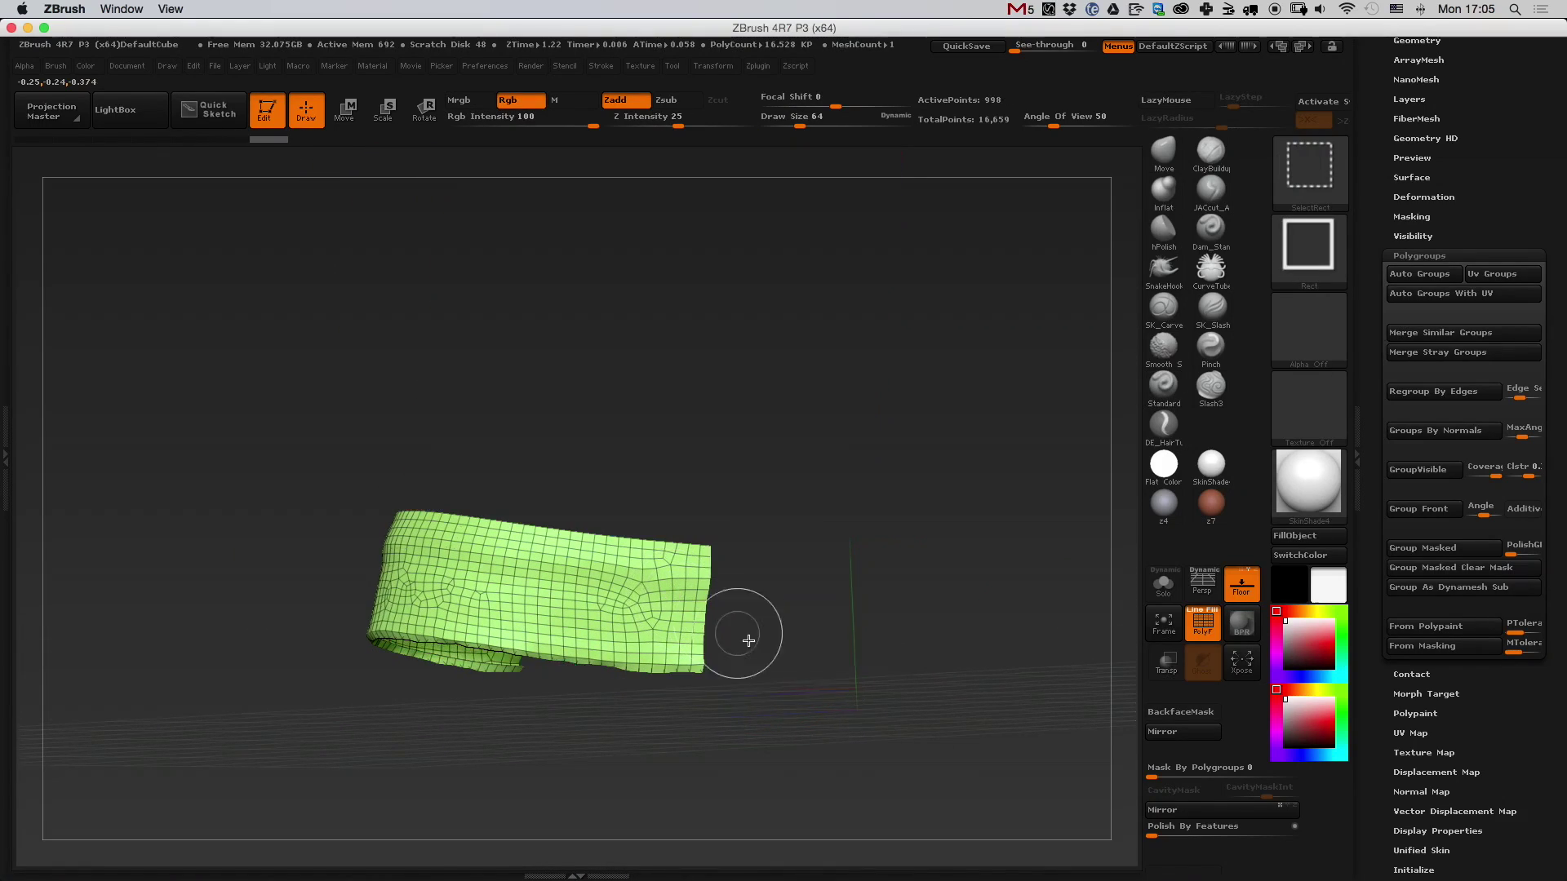
{"action": "left_click_drag", "start_coordinate": [966, 571], "coordinate": [888, 639], "text": "ctrl+shift"}
{"action": "left_click", "coordinate": [787, 657], "text": "ctrl+shift"}
{"action": "left_click_drag", "start_coordinate": [981, 541], "coordinate": [938, 606], "text": "ctrl+shift"}
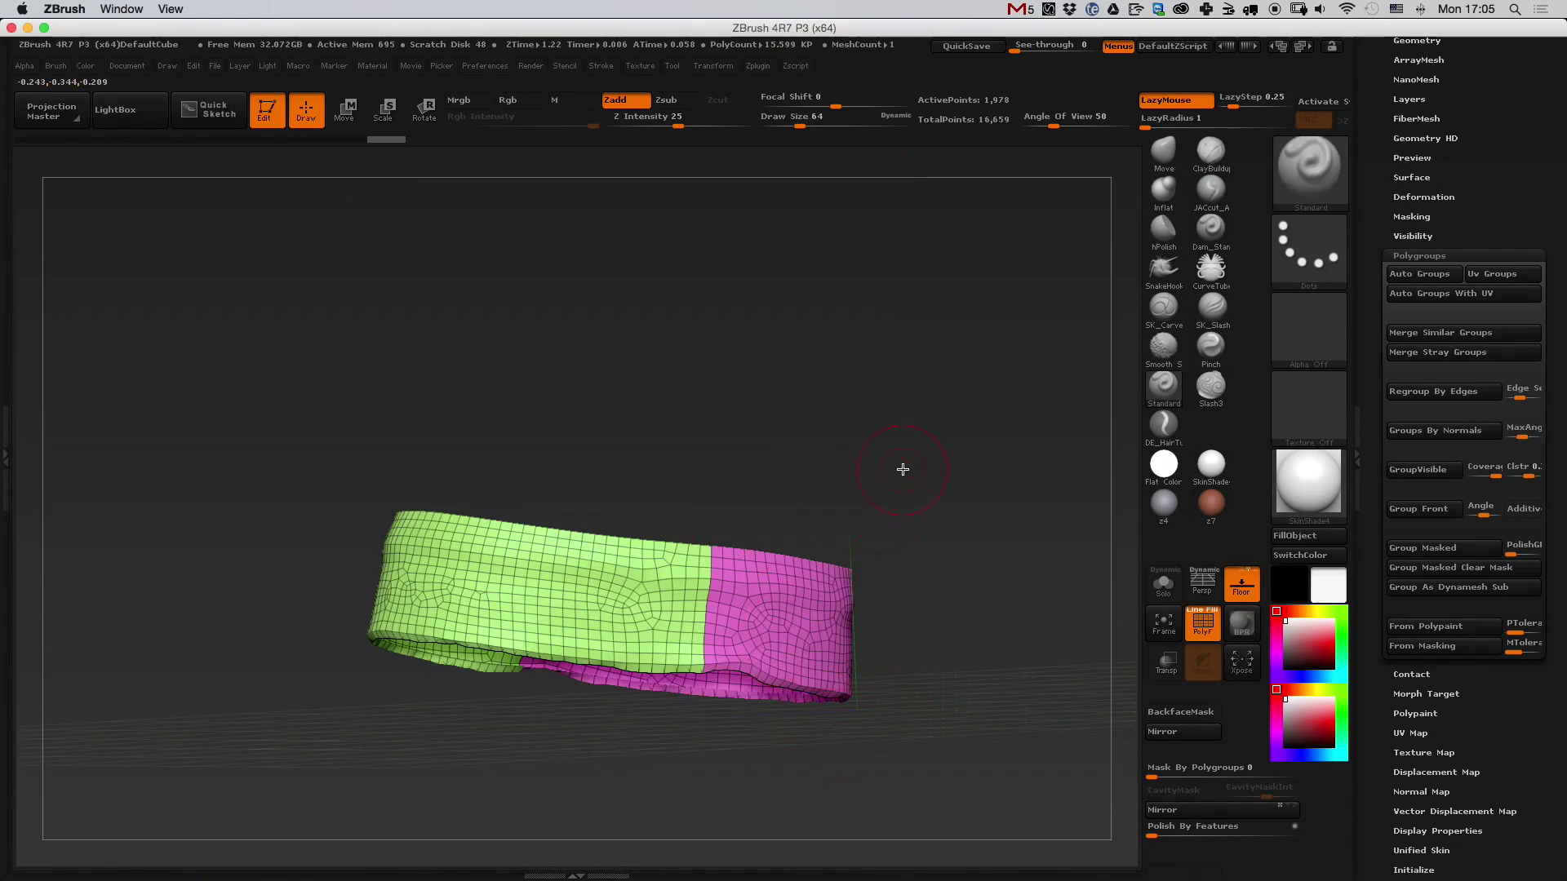
{"action": "mouse_move", "coordinate": [901, 465]}
{"action": "left_mouse_down"}
{"action": "mouse_move", "coordinate": [952, 440]}
{"action": "mouse_move", "coordinate": [719, 369]}
{"action": "left_mouse_up"}
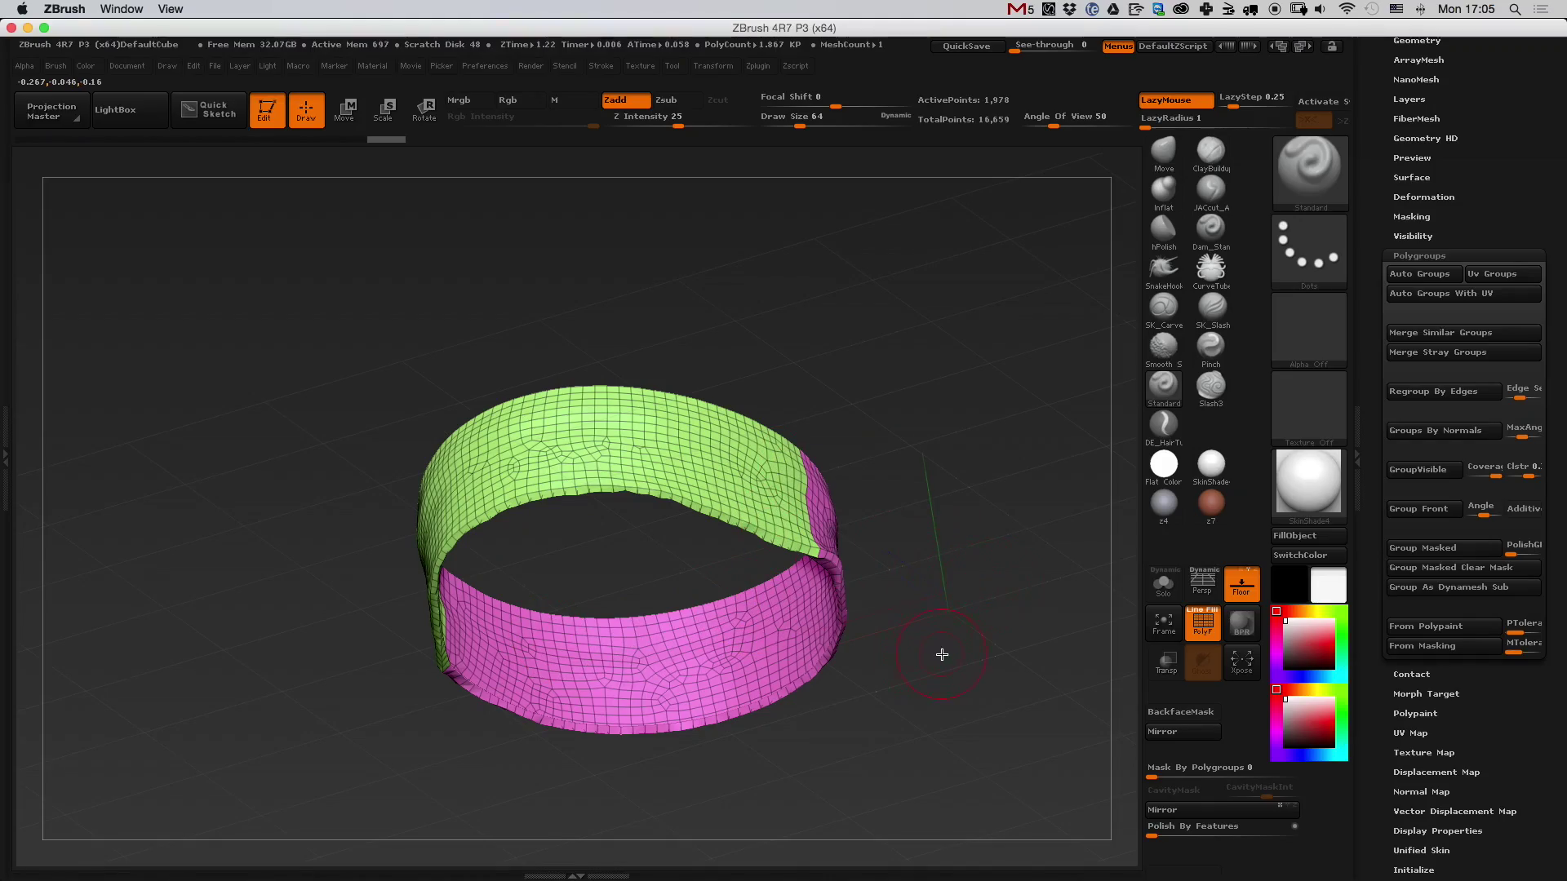
{"action": "key", "text": "ctrl+w"}
{"action": "left_click", "coordinate": [972, 514], "text": "ctrl+shift"}
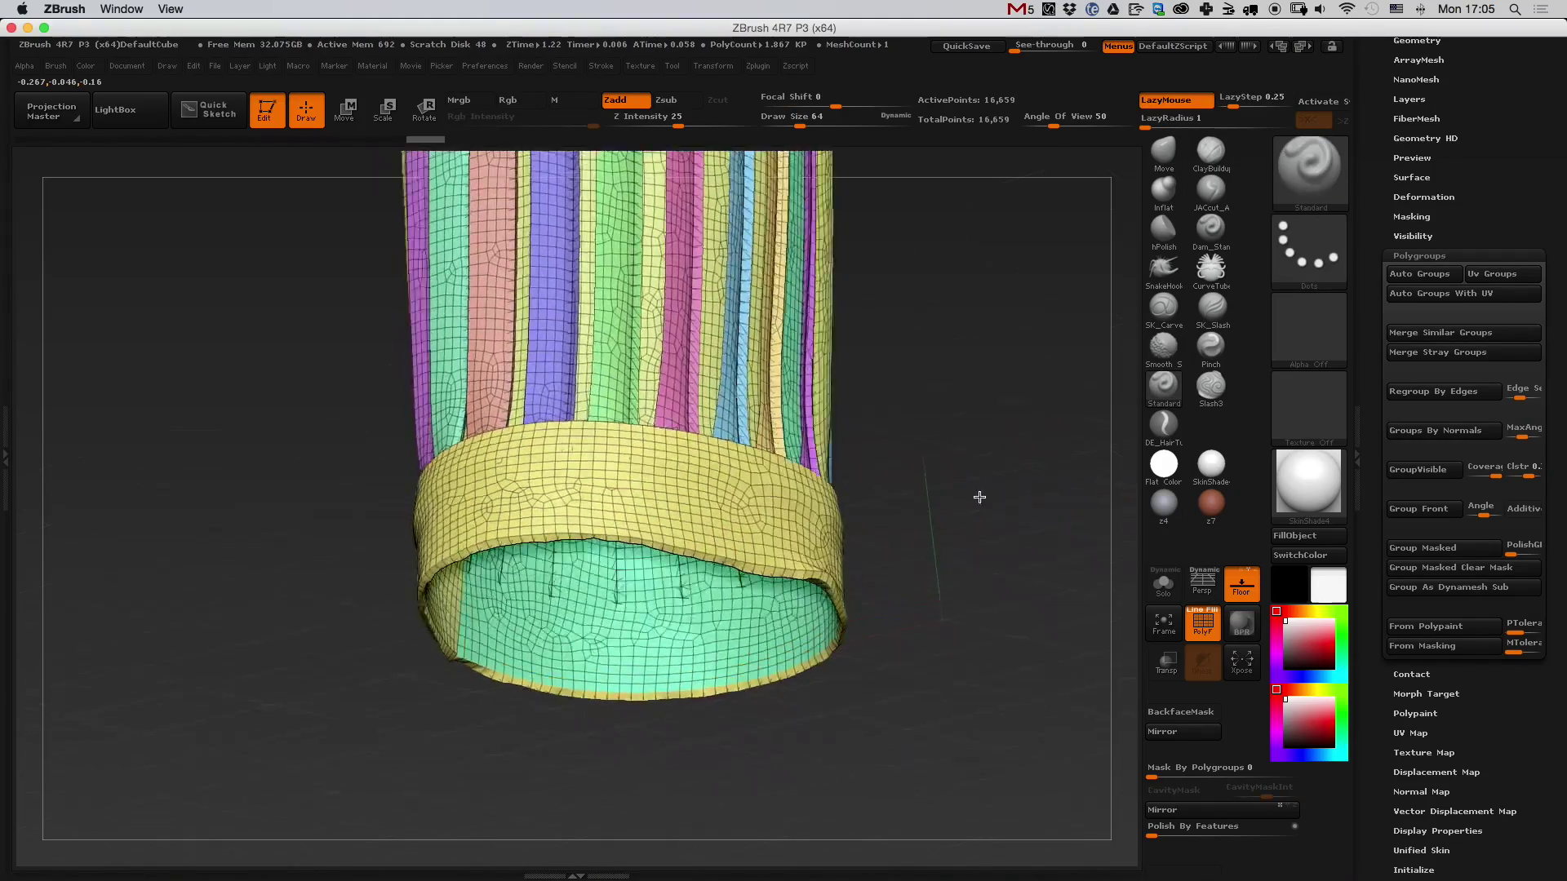
- Isolate the two inner crown pieces behind the pleats, merge them into one polygroup and unhide the rest of the hat
{"action": "left_click_drag", "start_coordinate": [979, 497], "coordinate": [832, 425]}
{"action": "left_click", "coordinate": [832, 425], "text": "ctrl+shift"}
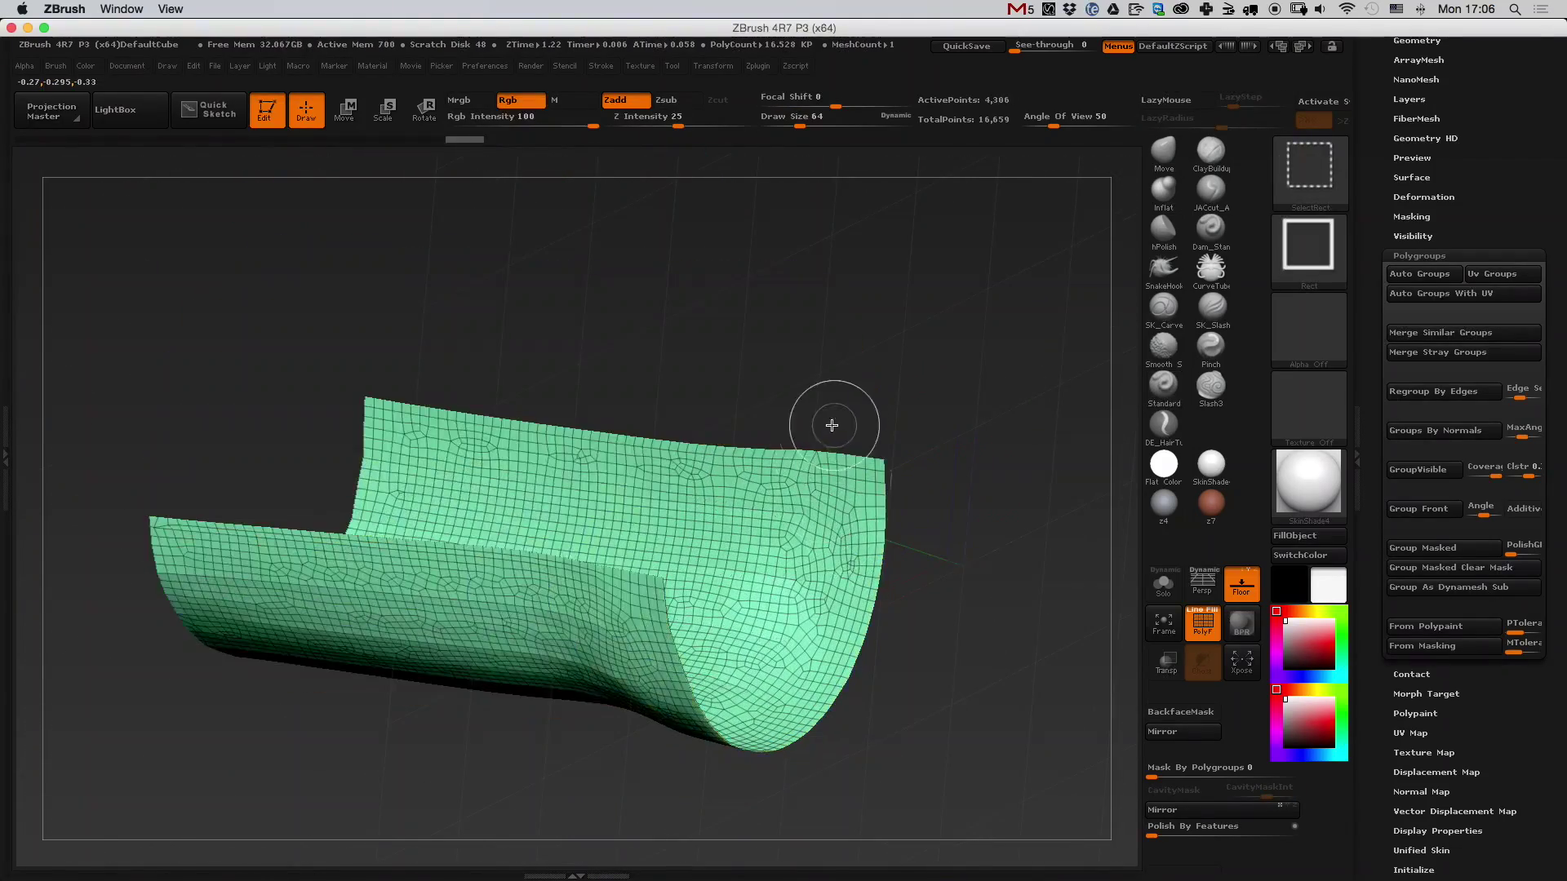
{"action": "left_click", "coordinate": [831, 425], "text": "ctrl+shift"}
{"action": "left_click", "coordinate": [829, 501], "text": "ctrl+shift"}
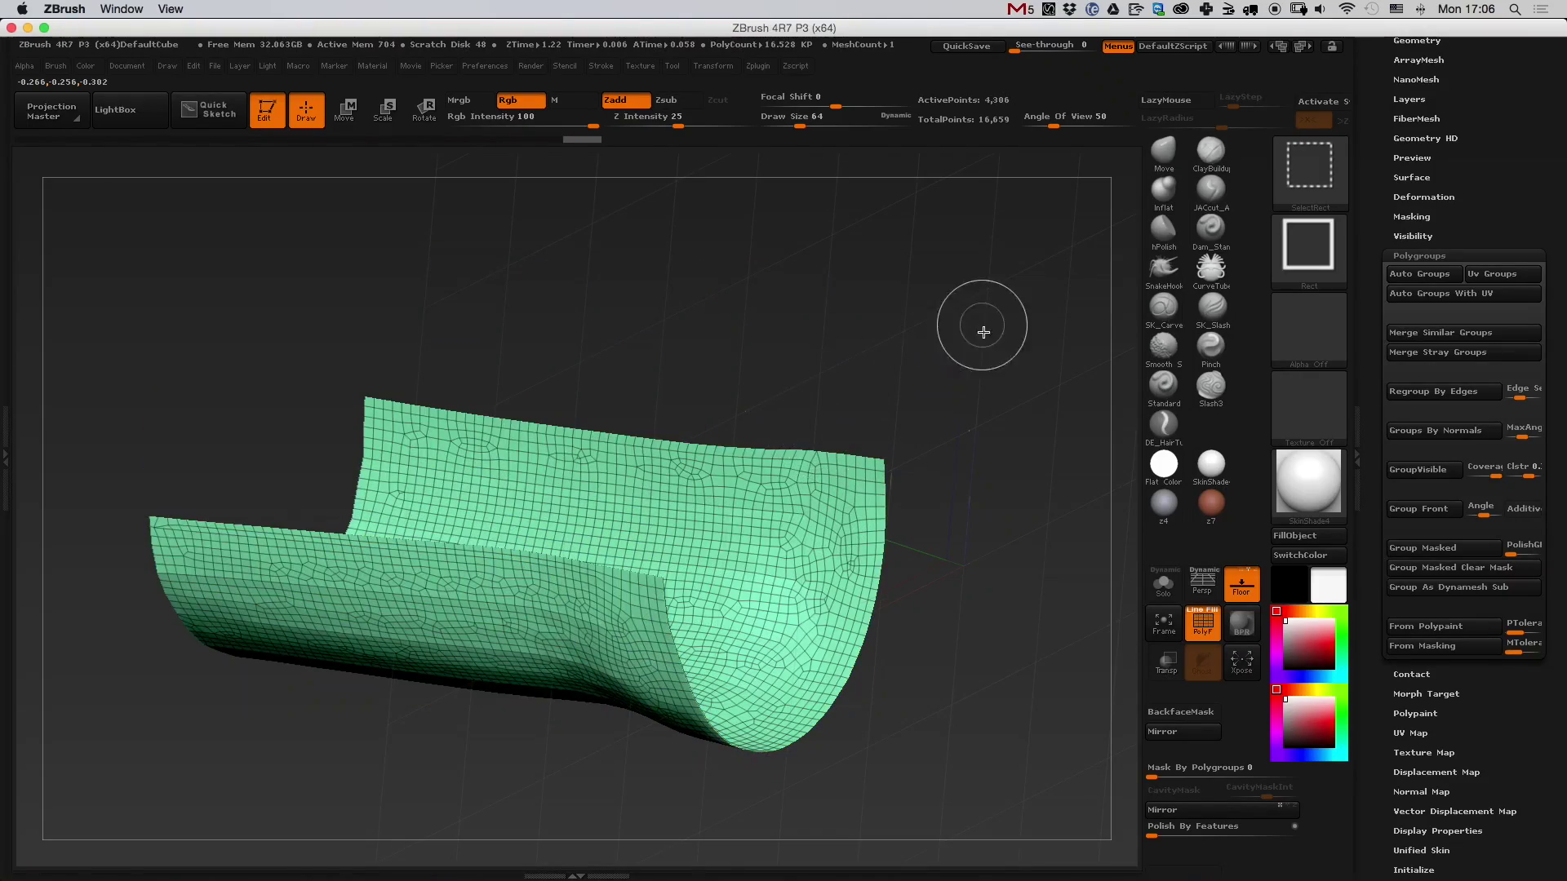
{"action": "left_click_drag", "start_coordinate": [982, 326], "coordinate": [948, 388], "text": "ctrl+shift"}
{"action": "left_click", "coordinate": [834, 379], "text": "ctrl+shift"}
{"action": "left_click_drag", "start_coordinate": [975, 328], "coordinate": [957, 498], "text": "ctrl+shift"}
{"action": "key", "text": "ctrl+w"}
{"action": "left_click", "coordinate": [1021, 371], "text": "ctrl+shift"}
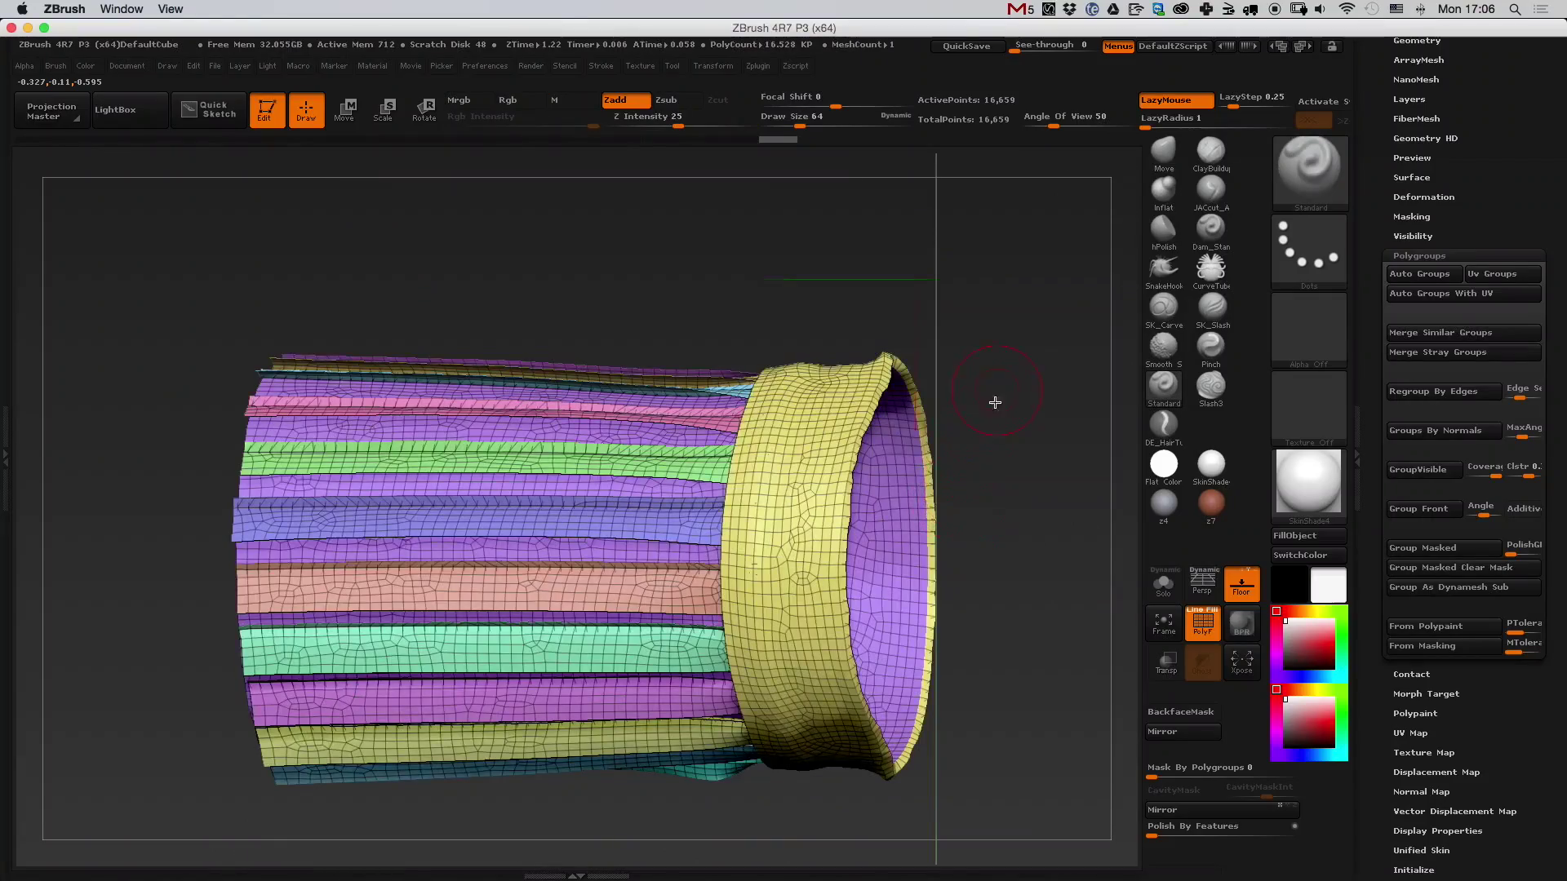
- Hide the PolyFrame display and subdivide the hat mesh twice
{"action": "left_click_drag", "start_coordinate": [995, 403], "coordinate": [1023, 277]}
{"action": "left_click_drag", "start_coordinate": [616, 568], "coordinate": [890, 514]}
{"action": "left_click", "coordinate": [1221, 635]}
{"action": "left_click_drag", "start_coordinate": [969, 438], "coordinate": [968, 514]}
{"action": "key", "text": "ctrl+d"}
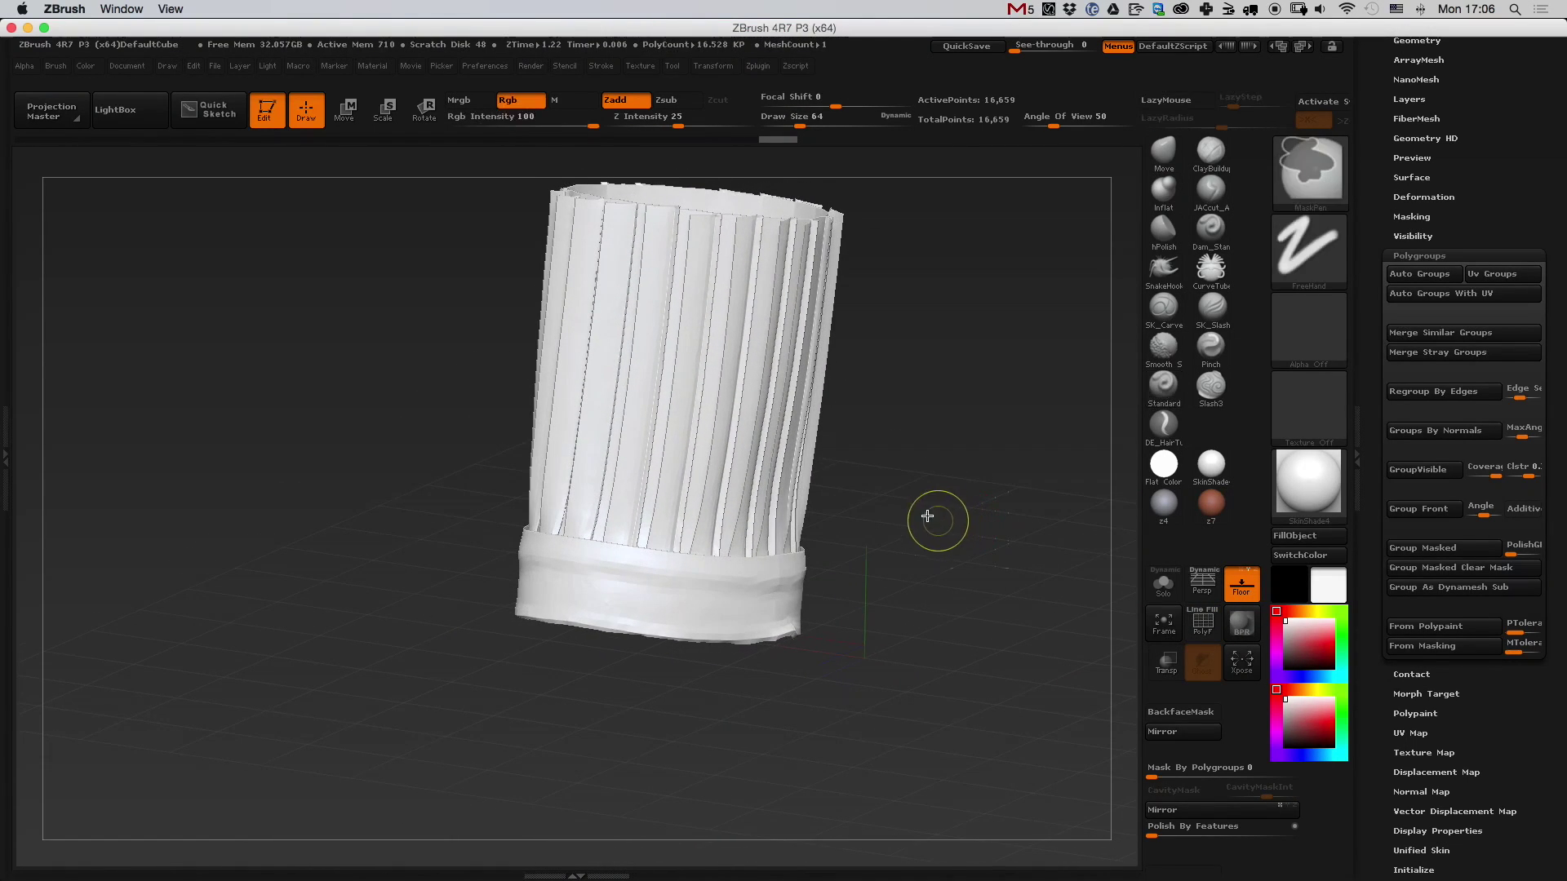
{"action": "mouse_move", "coordinate": [892, 561]}
{"action": "left_mouse_down"}
{"action": "mouse_move", "coordinate": [860, 518]}
{"action": "mouse_move", "coordinate": [889, 647]}
{"action": "mouse_move", "coordinate": [839, 773]}
{"action": "mouse_move", "coordinate": [916, 771]}
{"action": "mouse_move", "coordinate": [990, 609]}
{"action": "mouse_move", "coordinate": [720, 487]}
{"action": "mouse_move", "coordinate": [979, 622]}
{"action": "mouse_move", "coordinate": [1070, 619]}
{"action": "mouse_move", "coordinate": [916, 595]}
{"action": "mouse_move", "coordinate": [865, 609]}
{"action": "mouse_move", "coordinate": [877, 645]}
{"action": "left_mouse_up"}
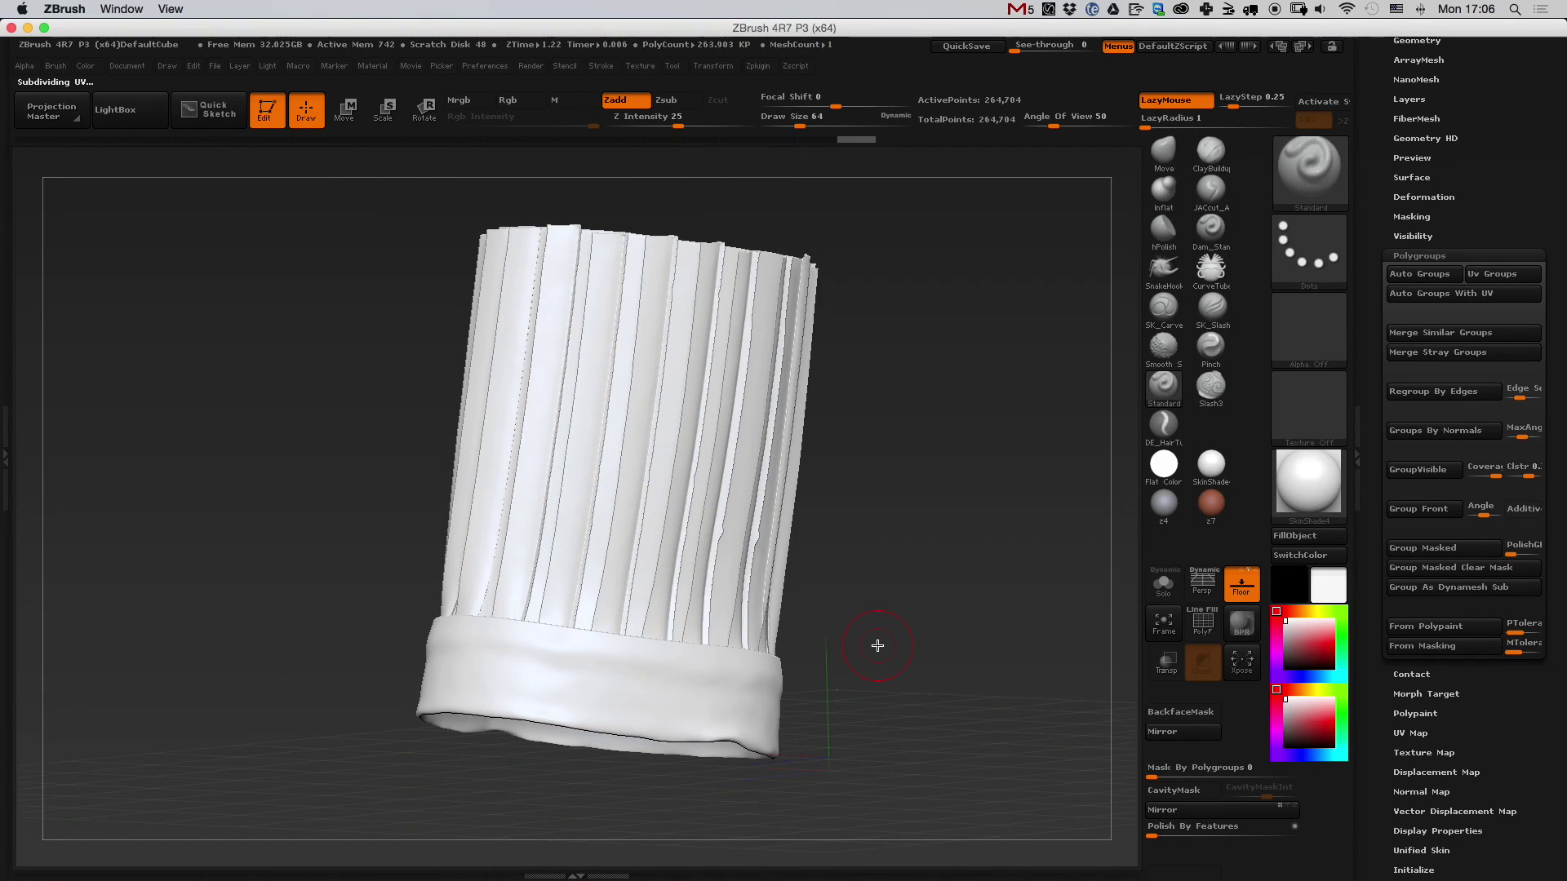